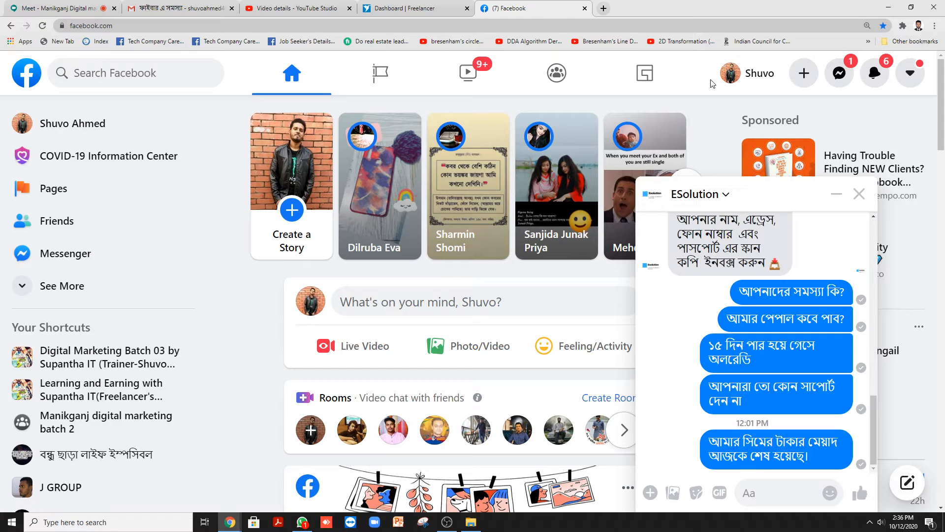
Step: Minimize the ESolution chat and open the latest conversation from Messenger
click(836, 194)
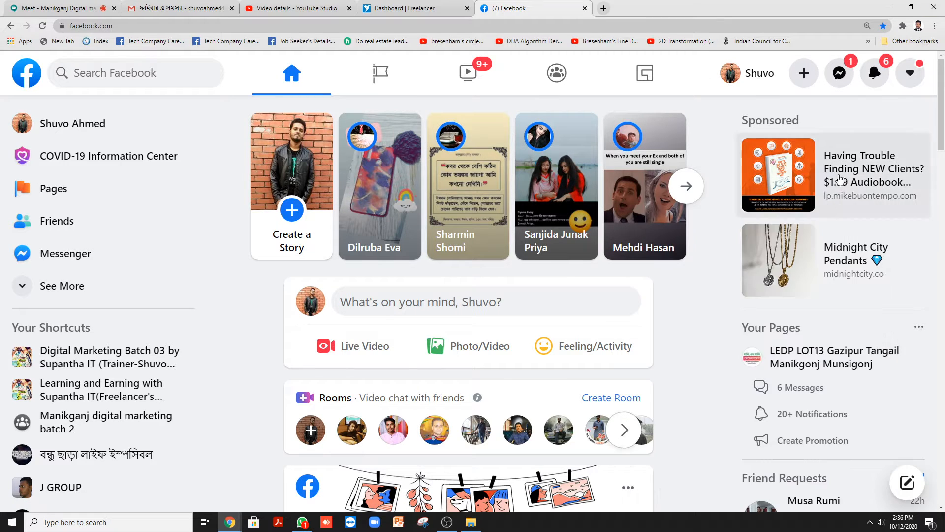
click(841, 74)
click(719, 185)
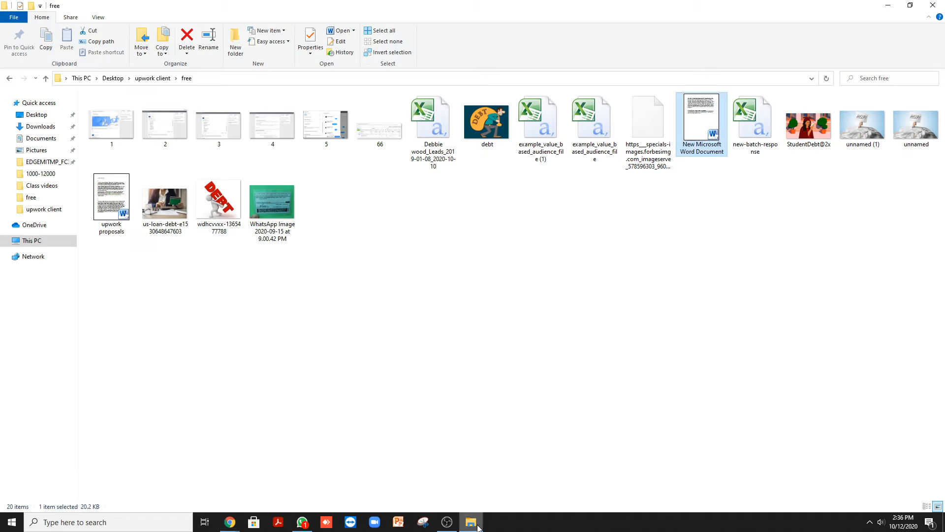
Step: Open New Microsoft Word Document from the free folder, dismiss the activation notice and copy all of the proposal text
click(471, 522)
double_click(691, 147)
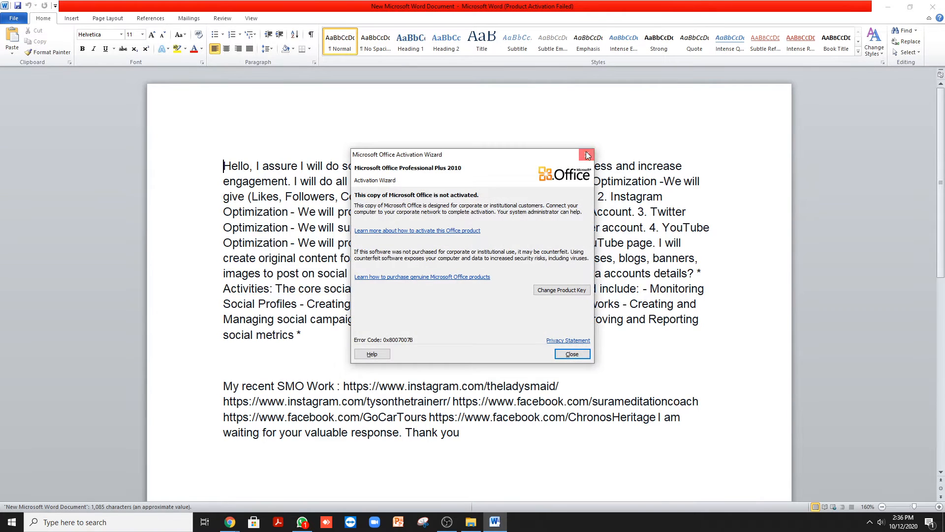
click(586, 155)
key(ctrl+a)
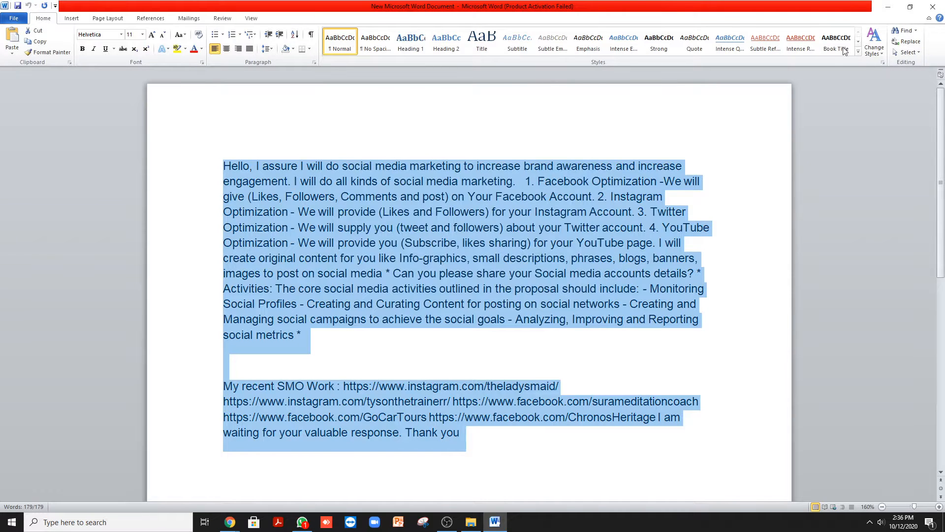
click(895, 5)
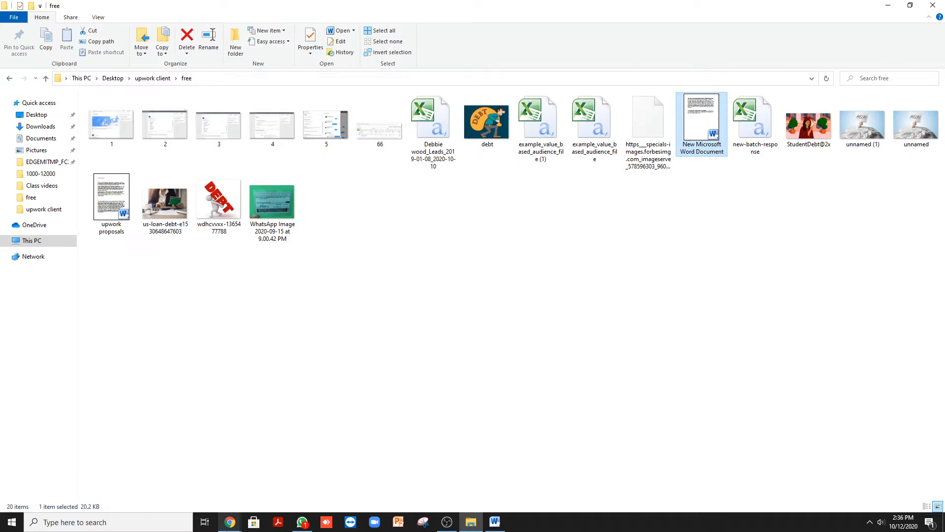
Step: Switch back to Facebook in Chrome, send the copied proposal in the open chat and minimize the chat
mouse_move(230, 522)
click(172, 457)
text(https://www.facebook.com/ChronosHeritage I am waiting for your valuable response. Thank you)
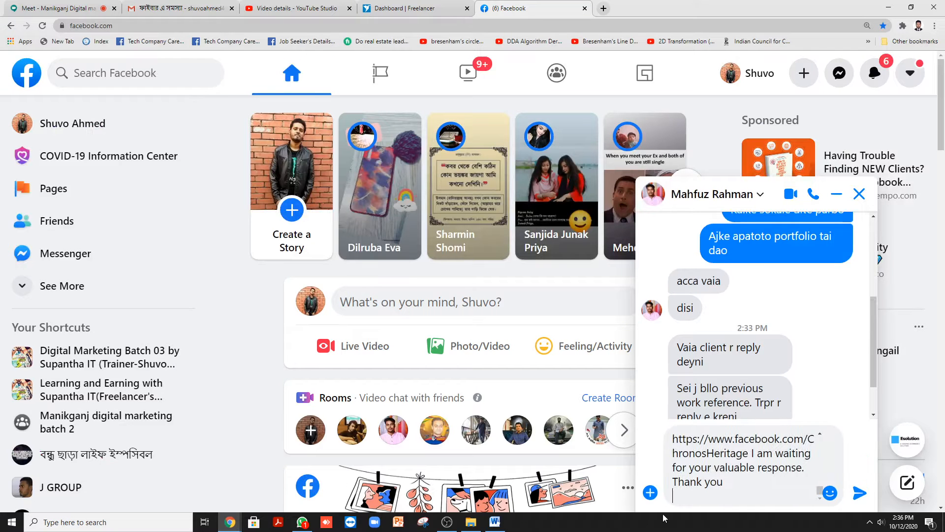
key(Return)
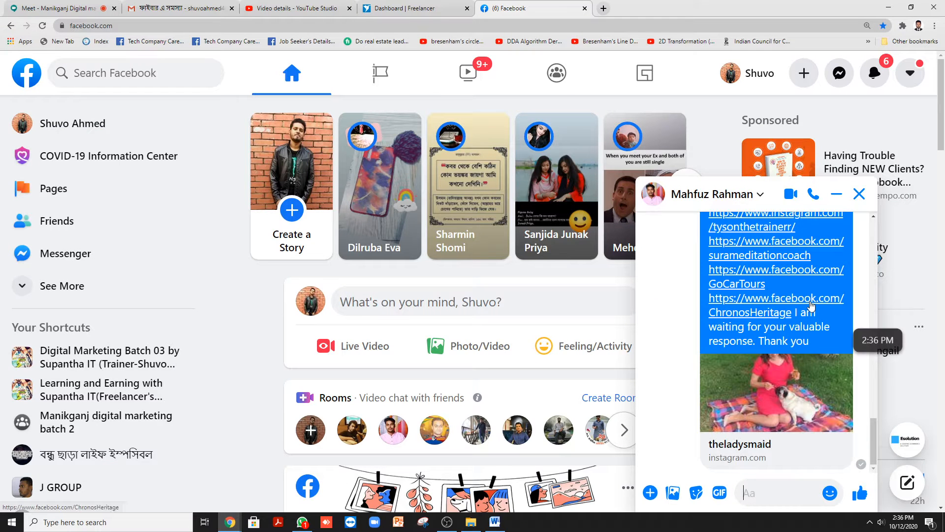
click(836, 194)
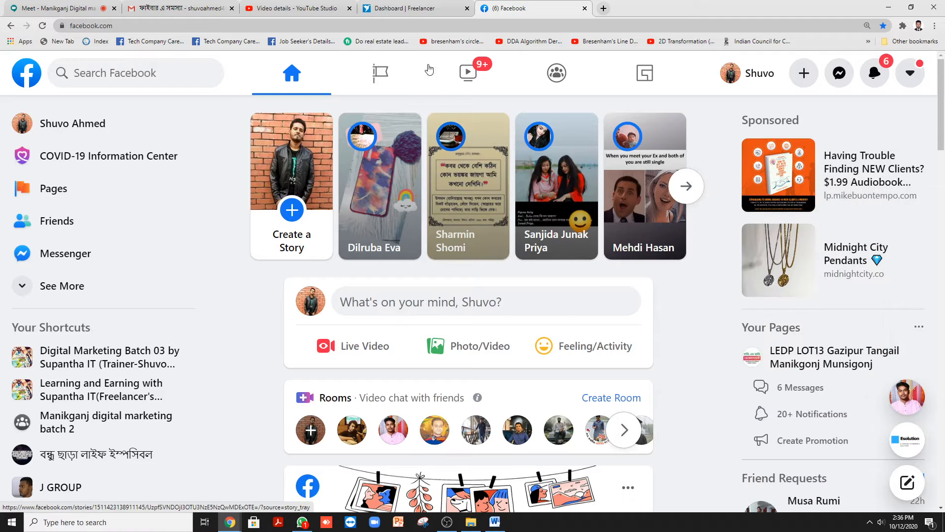
Step: Search Facebook for "manikganj digital marketing batch 02" and open the matching group
click(134, 79)
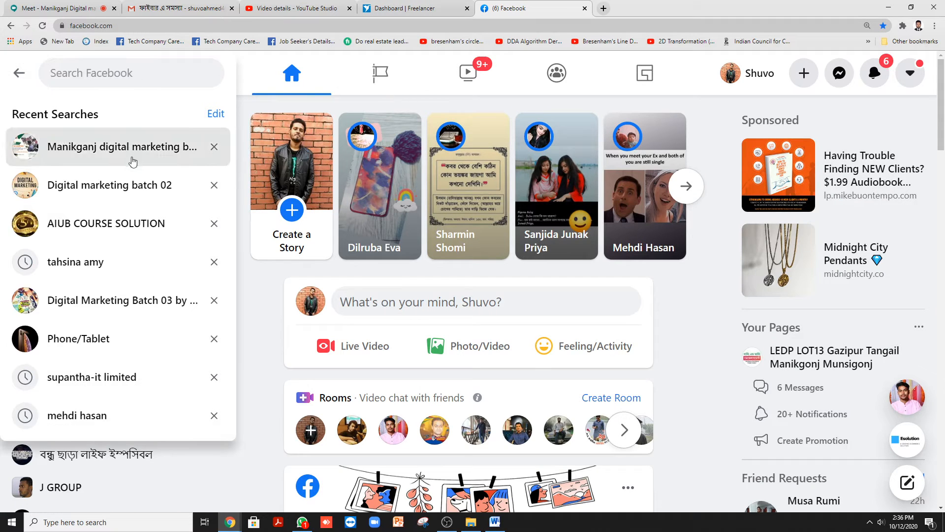
scroll(139, 308, down, 3)
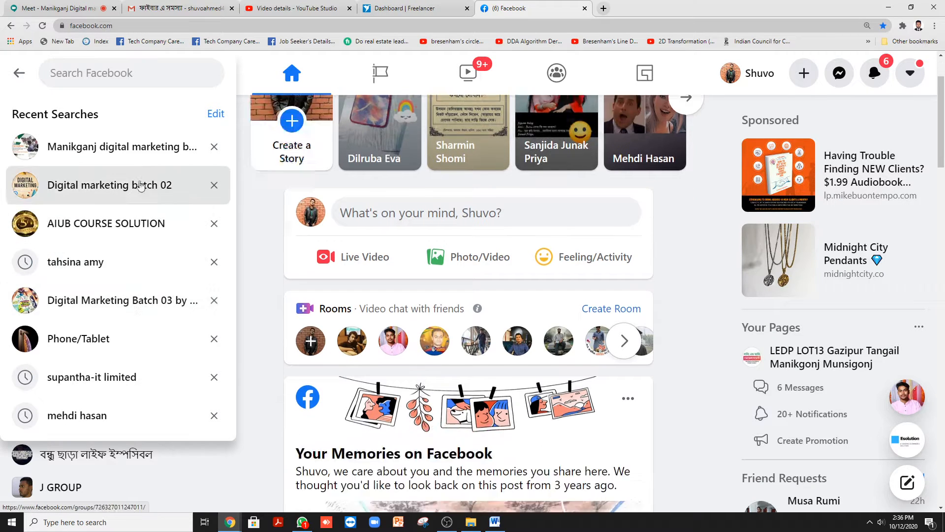
text(man)
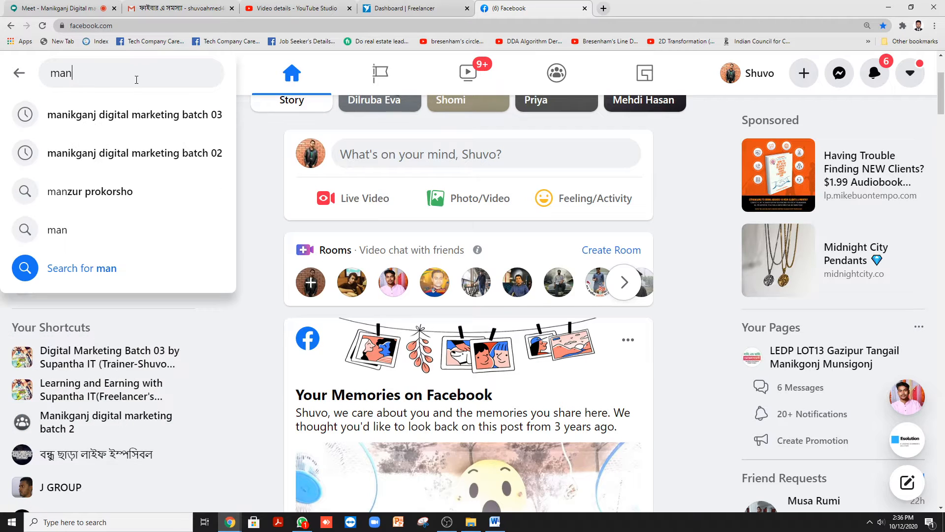
click(105, 152)
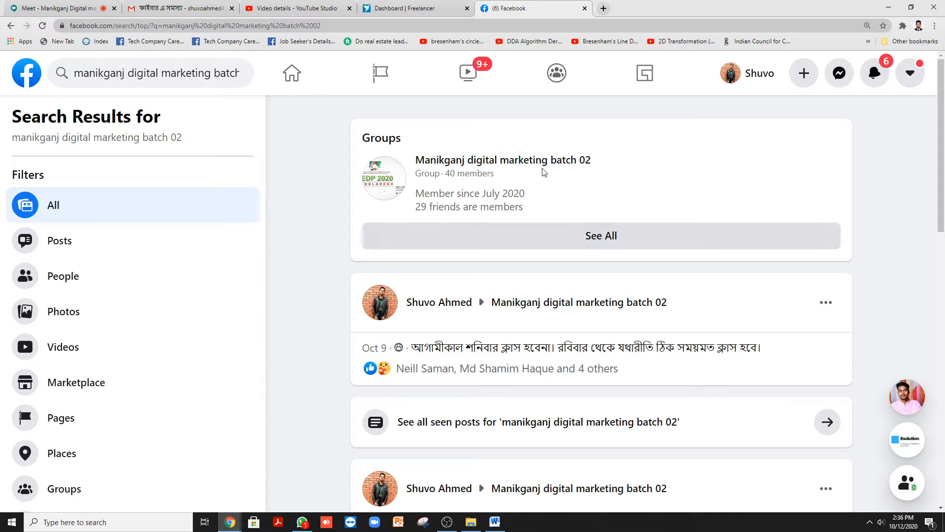
click(541, 168)
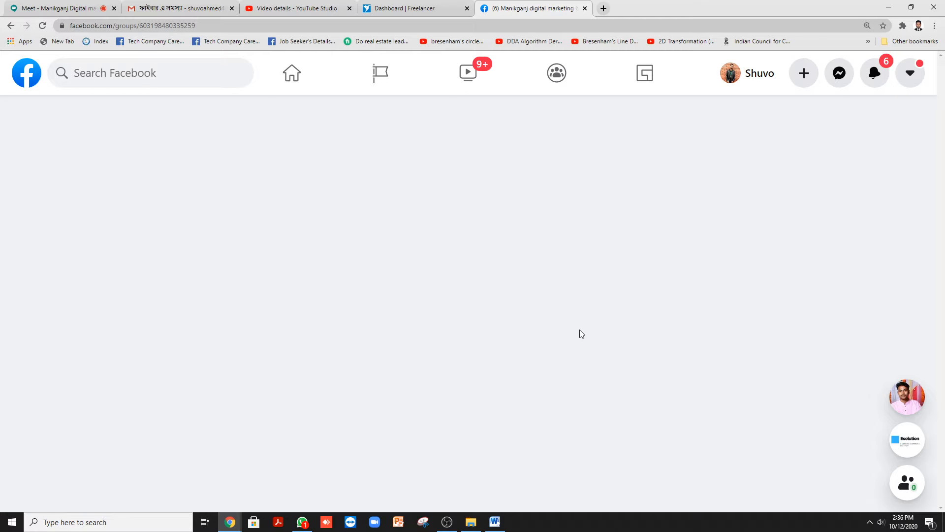
Step: Open the group's Files section and bring its file list into view
scroll(753, 350, down, 2)
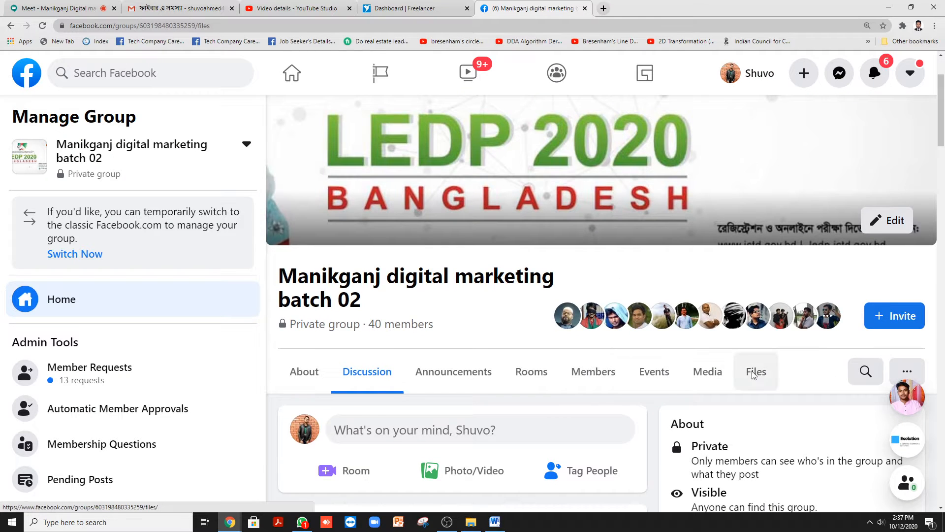
click(756, 371)
scroll(542, 295, down, 2)
scroll(512, 302, down, 2)
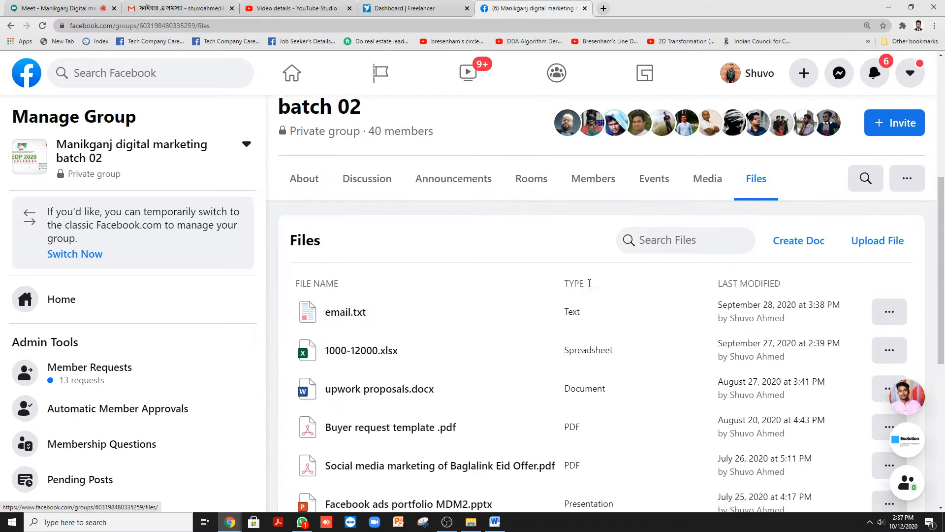
Step: Start a file upload and browse to the free folder inside the Desktop's upwork client folder
click(862, 241)
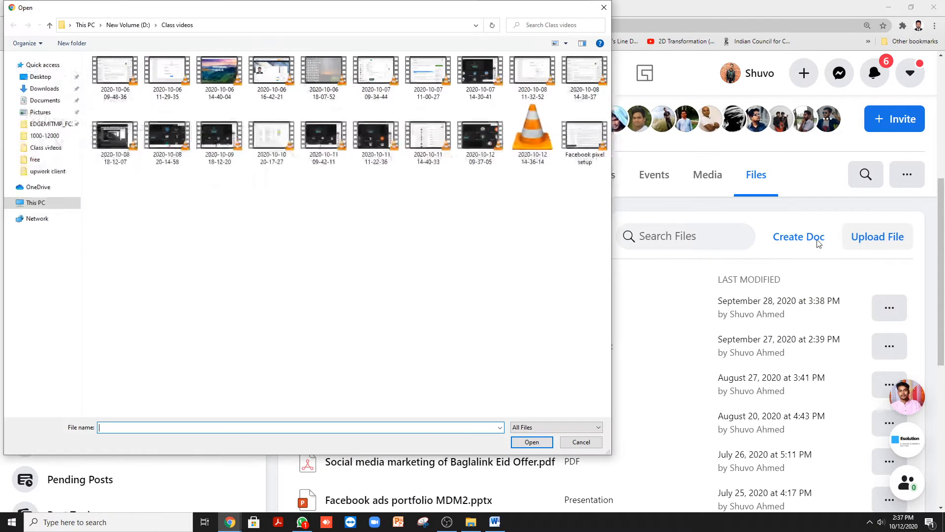
click(85, 25)
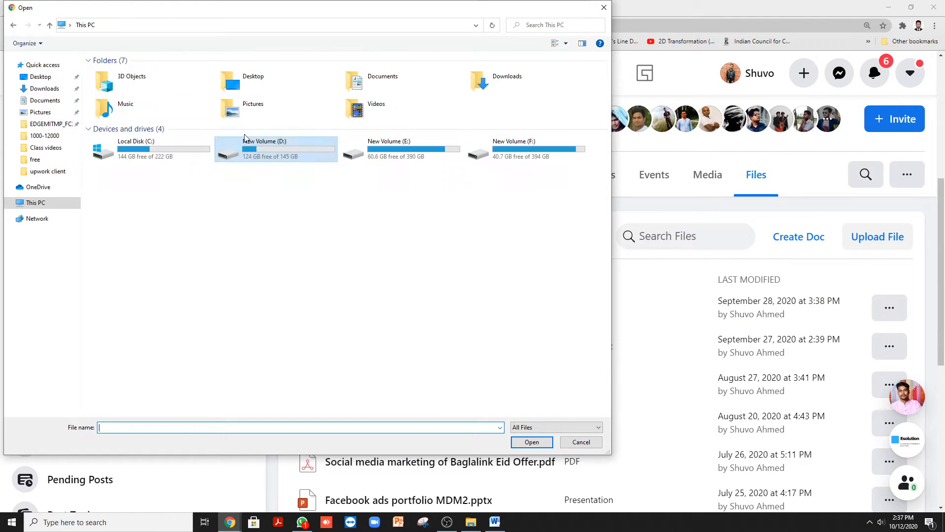
double_click(230, 78)
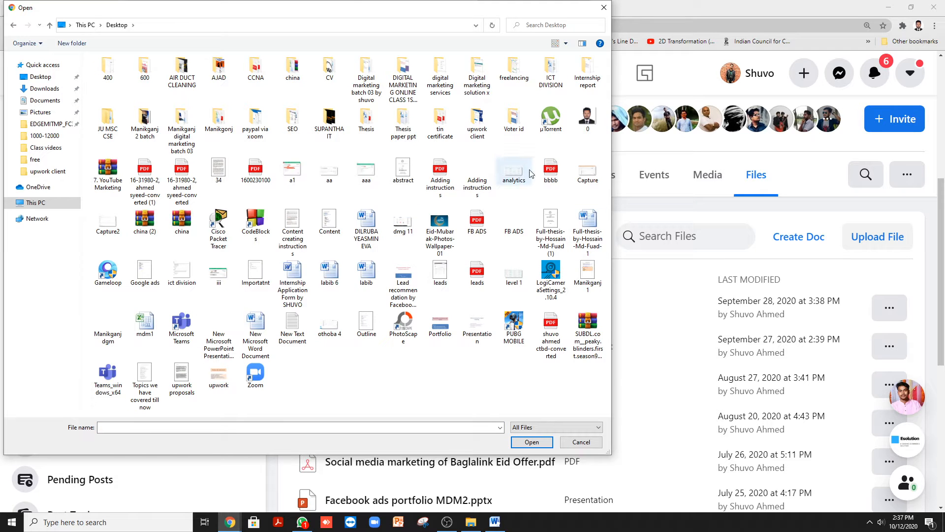
double_click(474, 129)
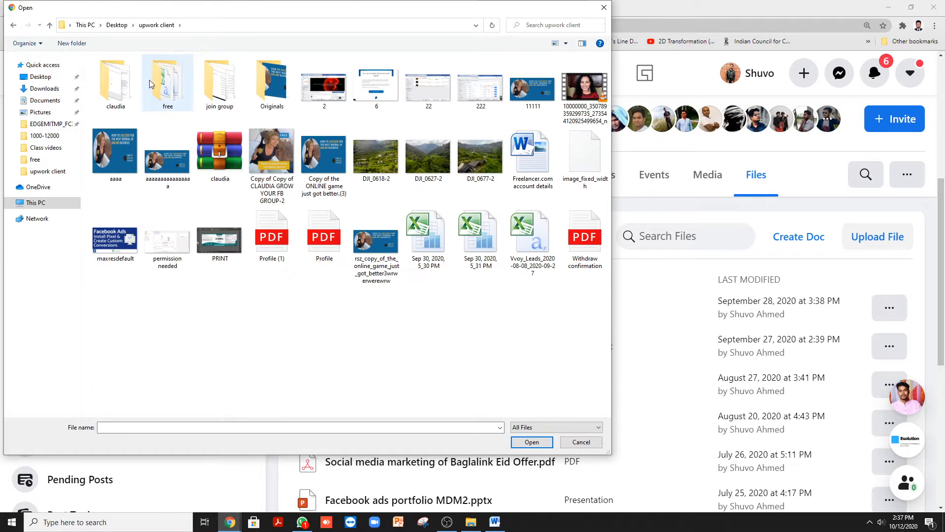
double_click(166, 83)
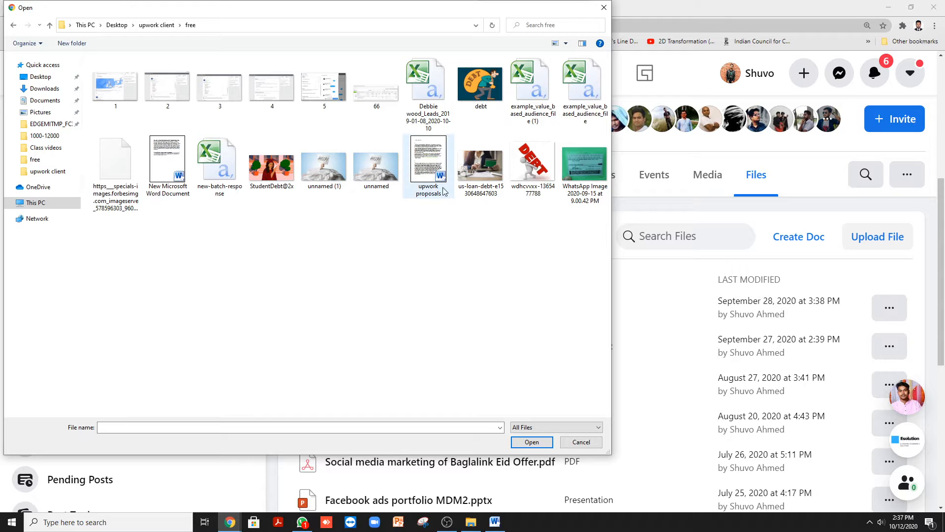
Step: Post New Microsoft Word Document.docx to the group with the caption "SMM Proves"
click(155, 167)
double_click(155, 167)
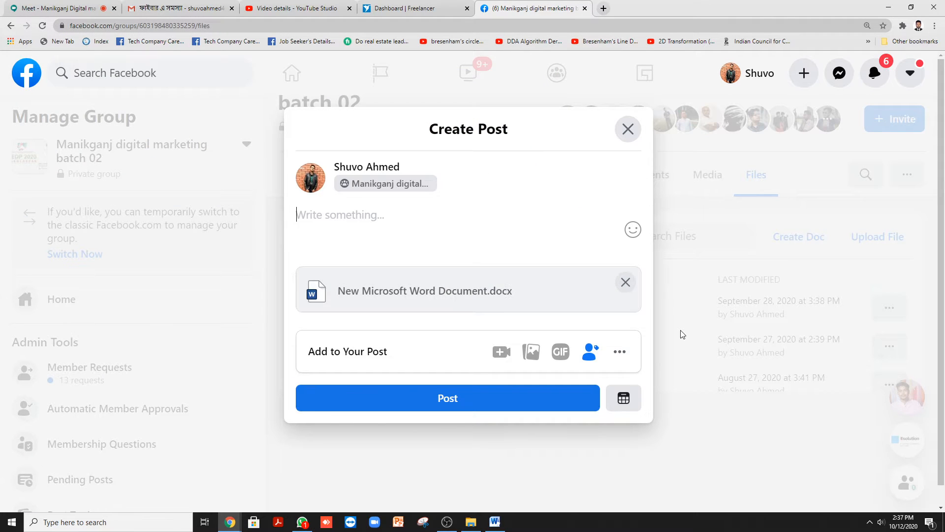
text(SA)
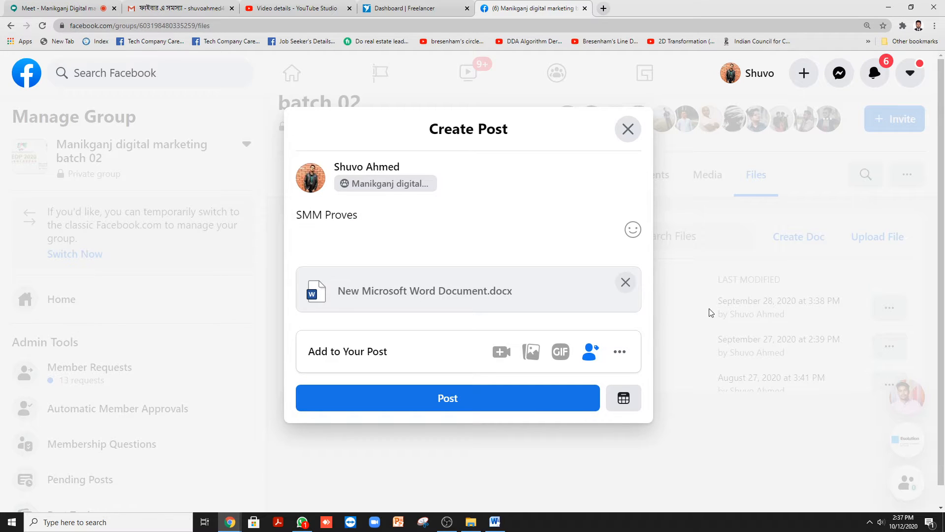
click(499, 409)
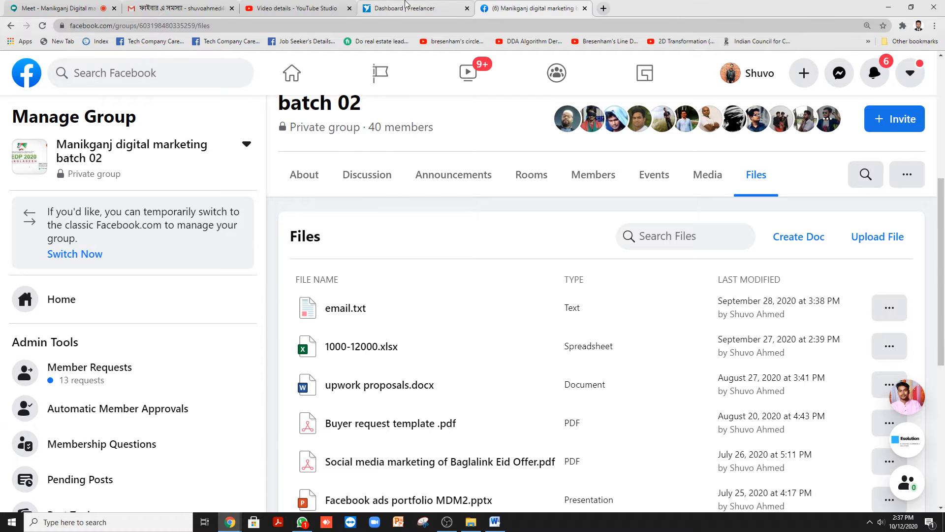
Step: Switch to YouTube Studio and check the upload progress of the "Real estate and Insurance Facebook ads" video
click(431, 16)
click(529, 8)
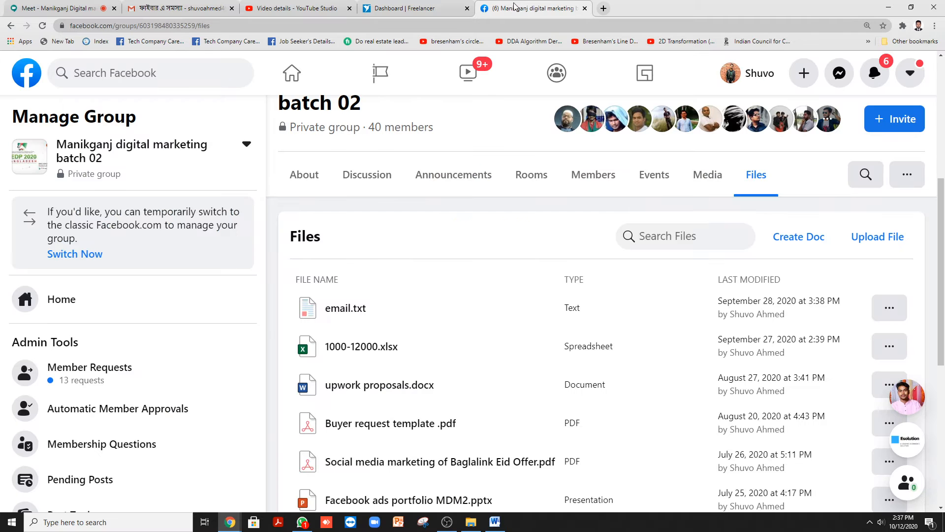
click(416, 5)
click(340, 11)
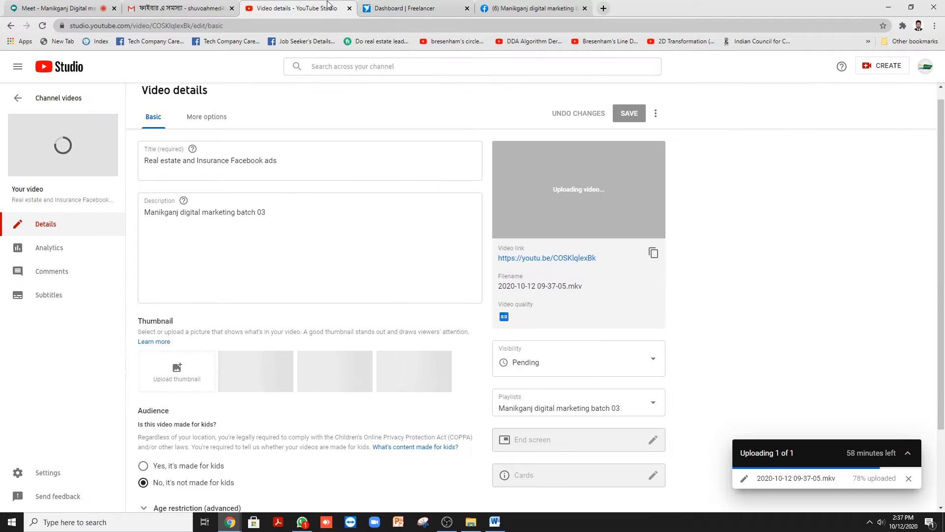
scroll(847, 320, down, 1)
scroll(852, 340, up, 2)
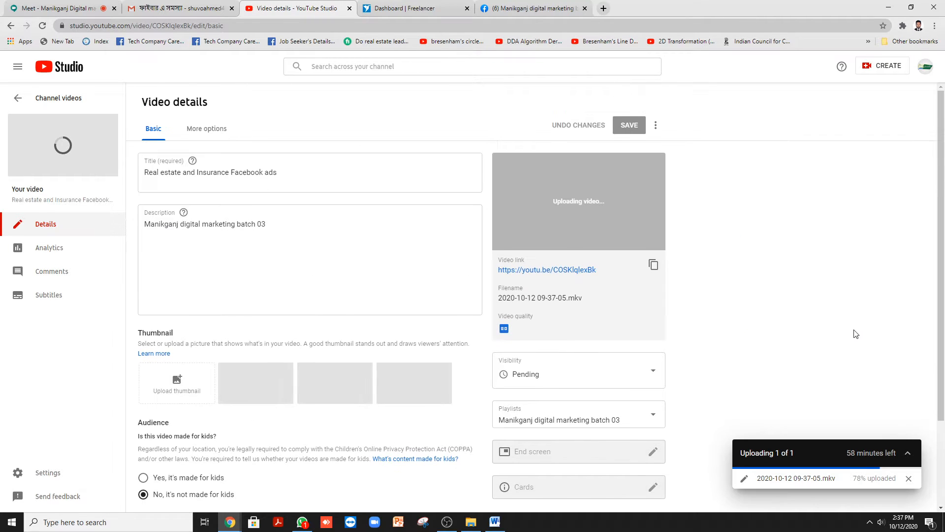
Step: Return to the Google Meet call and close its chat panel
click(179, 7)
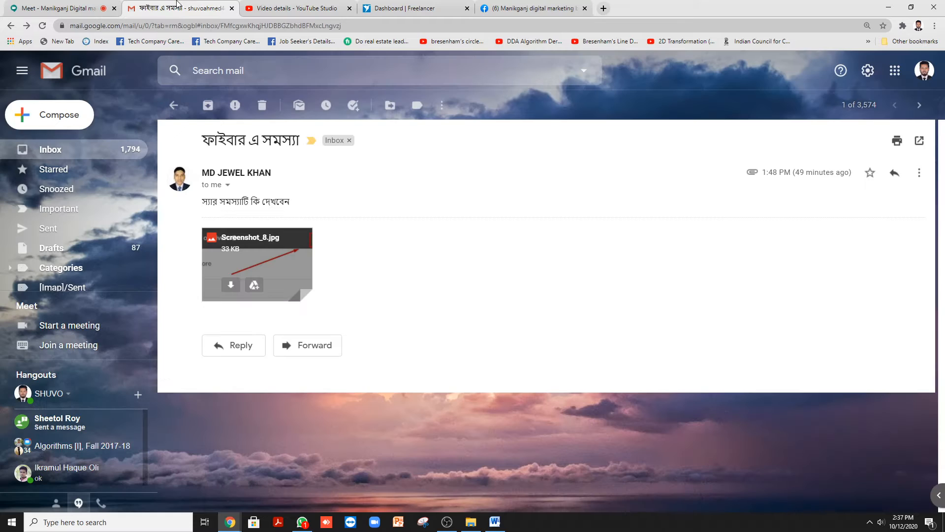
click(52, 5)
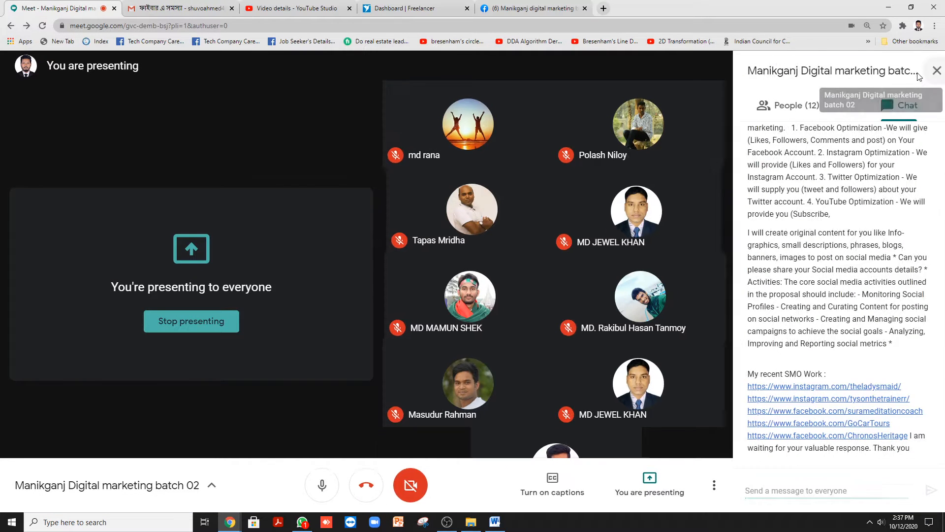
click(937, 71)
Step: Open youtube.com in a new browser tab
mouse_move(446, 165)
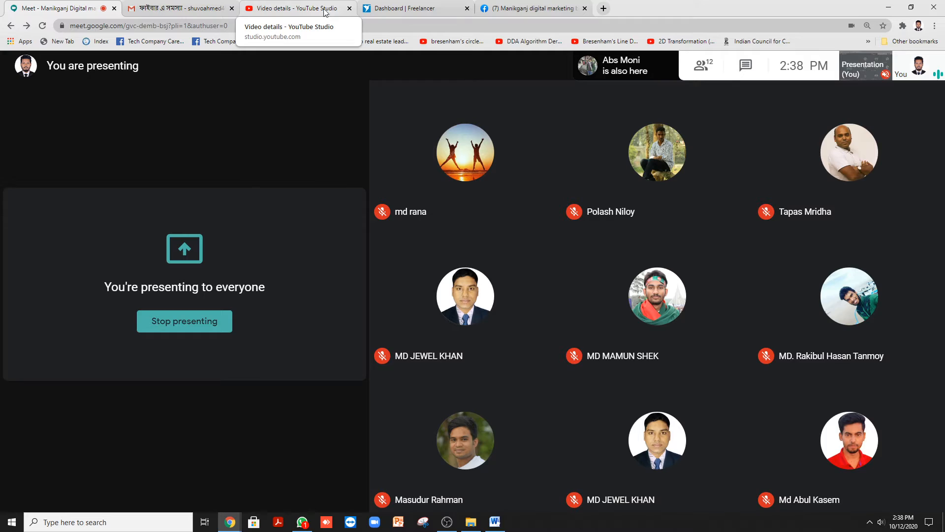
click(315, 4)
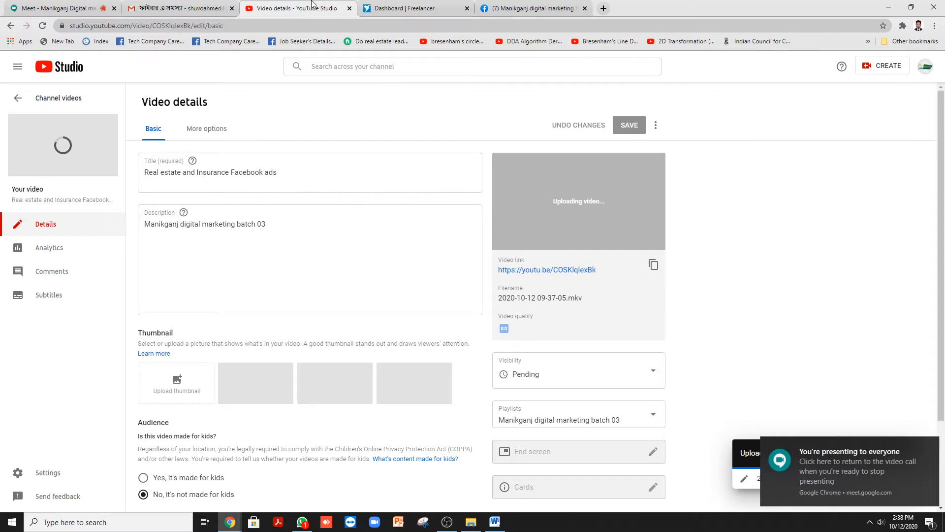
click(603, 8)
text(y)
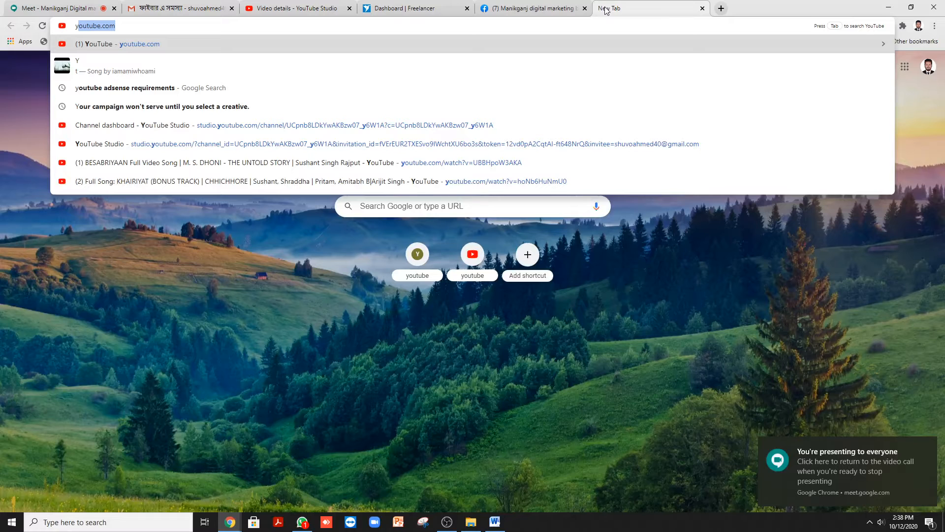
key(Return)
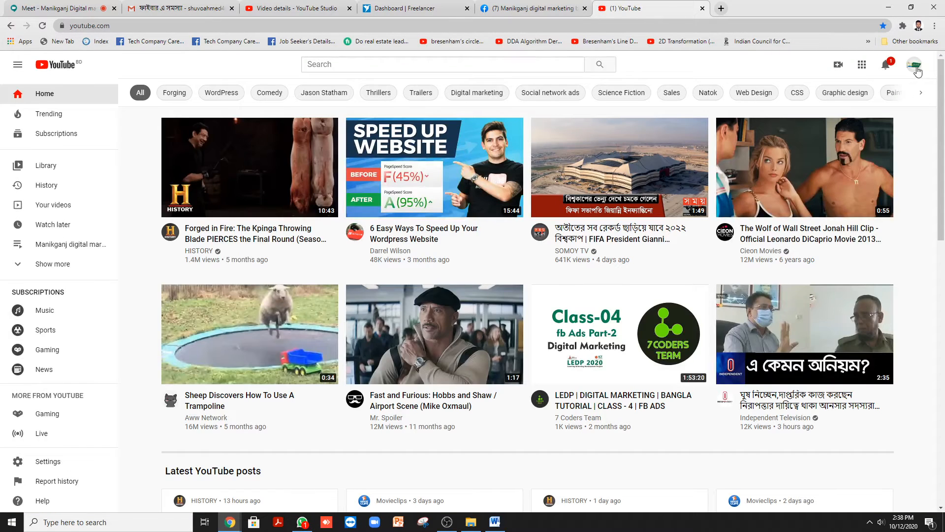
Step: Return to Facebook, open the home feed and look through the contacts
click(523, 7)
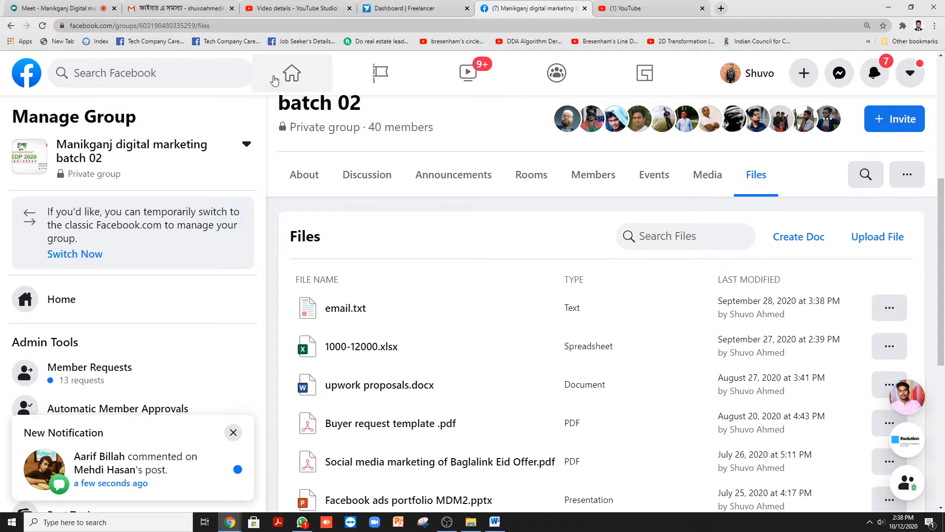
click(292, 73)
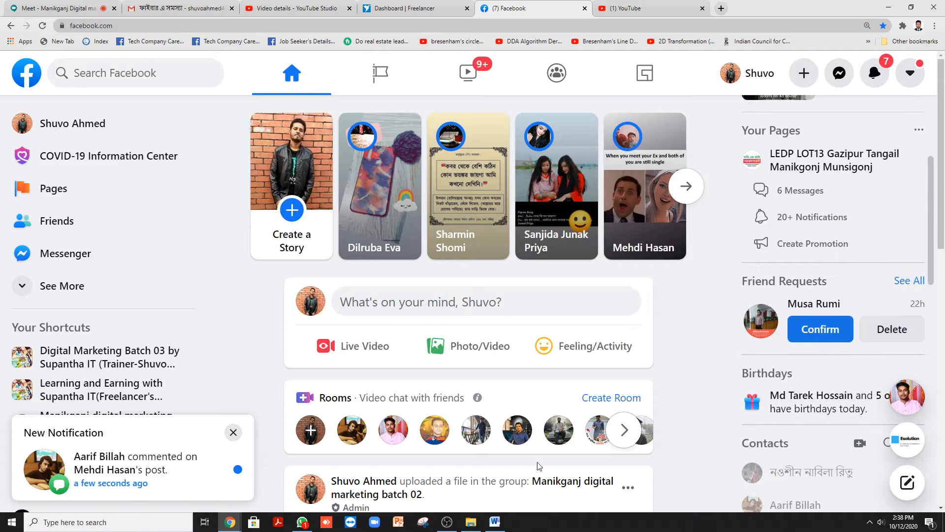
scroll(788, 468, down, 5)
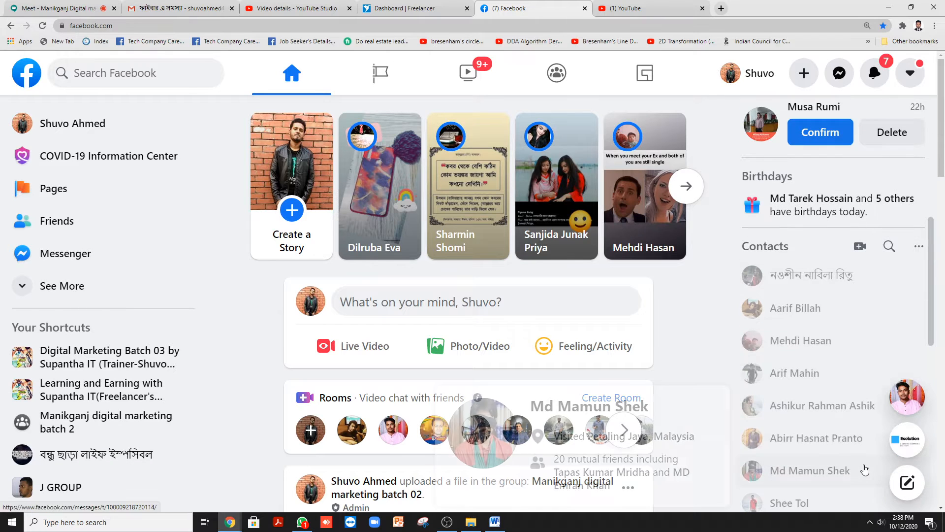
Step: Search Messenger for the student contact by name and open the conversation
scroll(837, 472, up, 9)
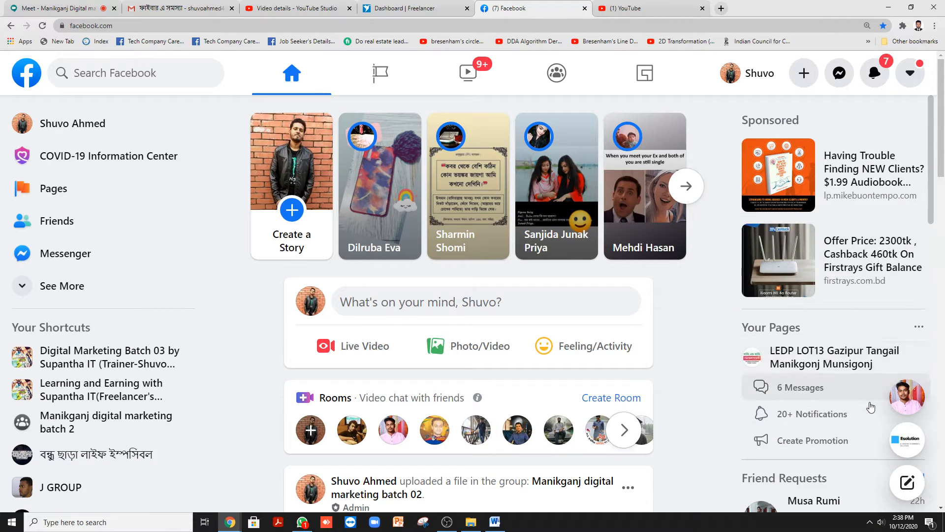
scroll(837, 453, down, 3)
scroll(832, 442, down, 5)
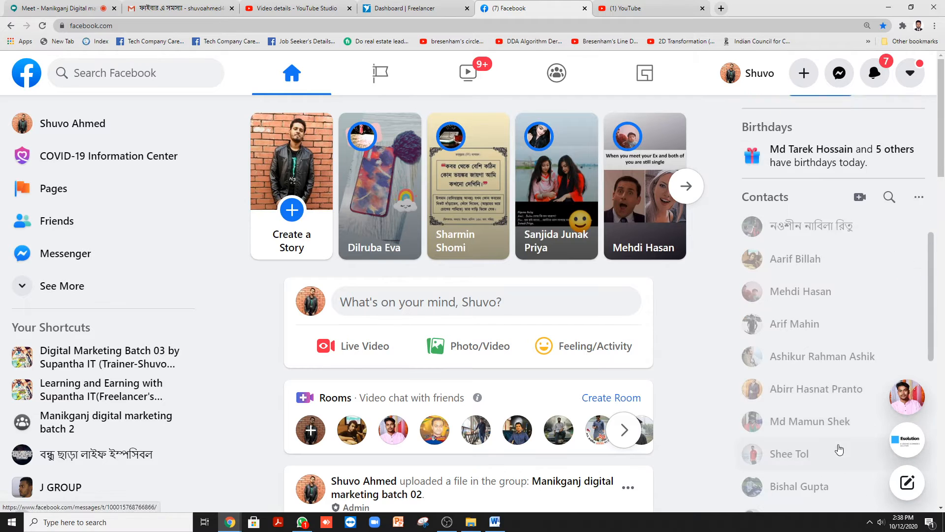
scroll(863, 461, up, 7)
scroll(864, 463, up, 1)
click(839, 73)
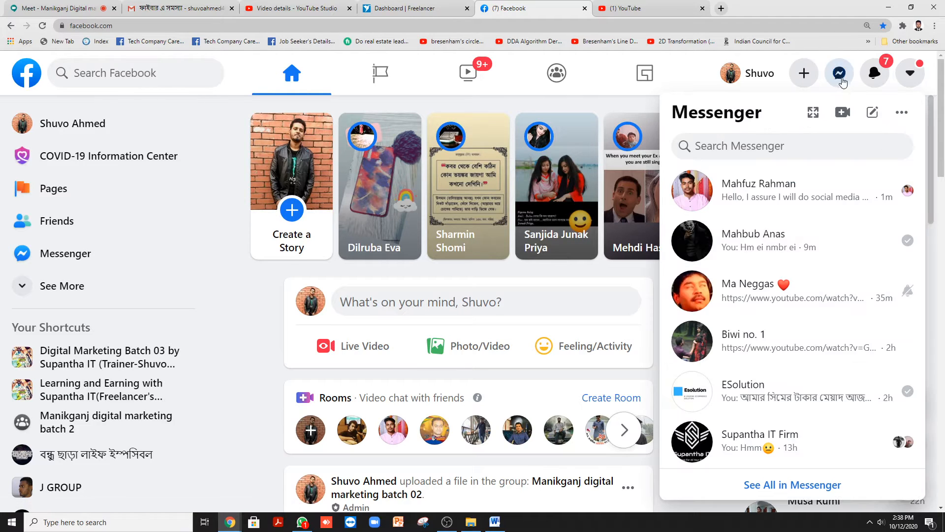
click(770, 141)
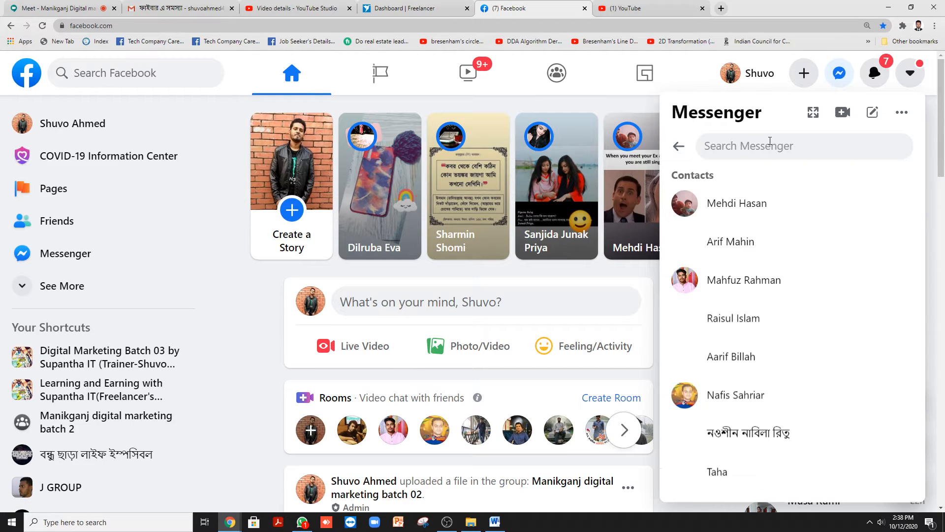
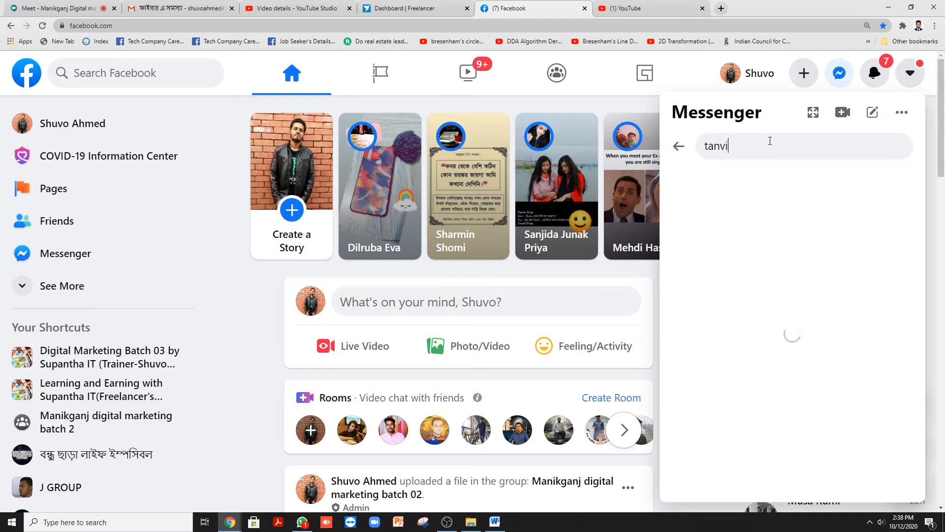
click(770, 210)
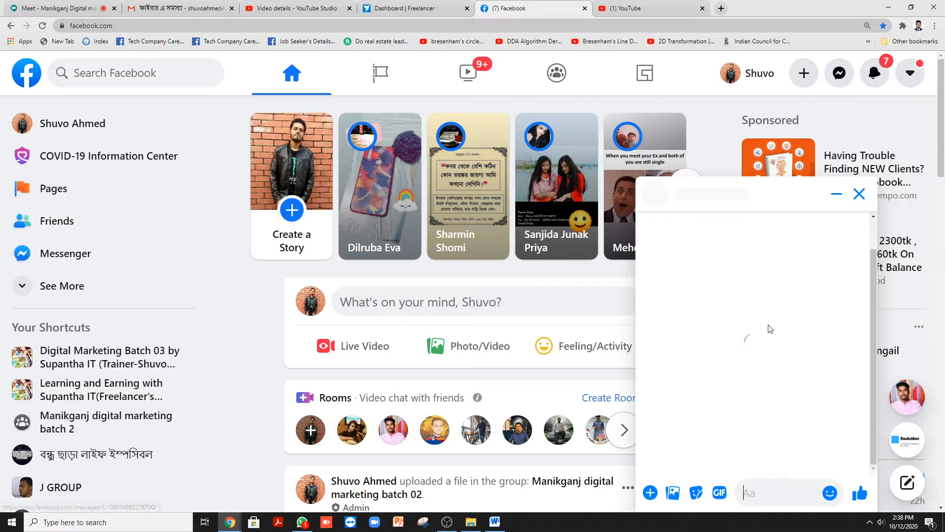
Step: Find the YouTube link to "1st class part 1 || Introduction to Digital marketing" in the older chat messages and open it
scroll(782, 359, up, 5)
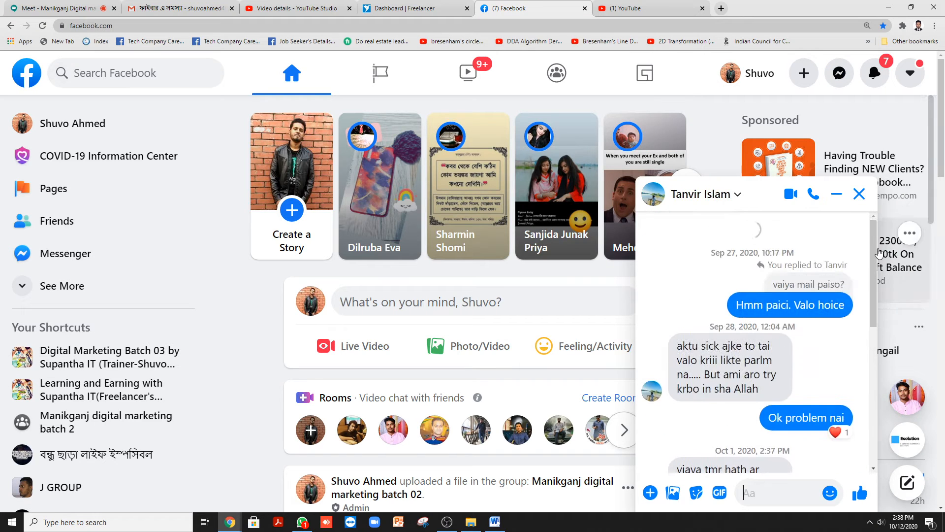
scroll(865, 262, up, 10)
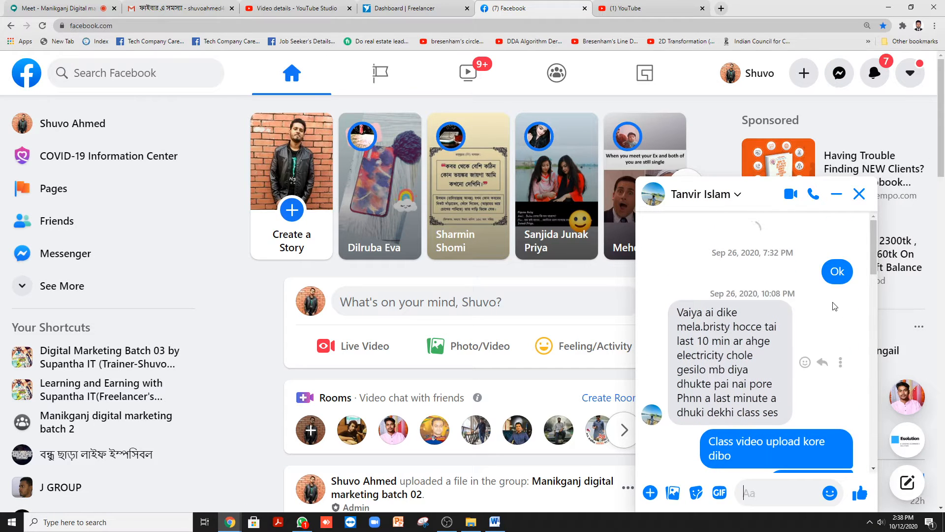
scroll(831, 315, up, 15)
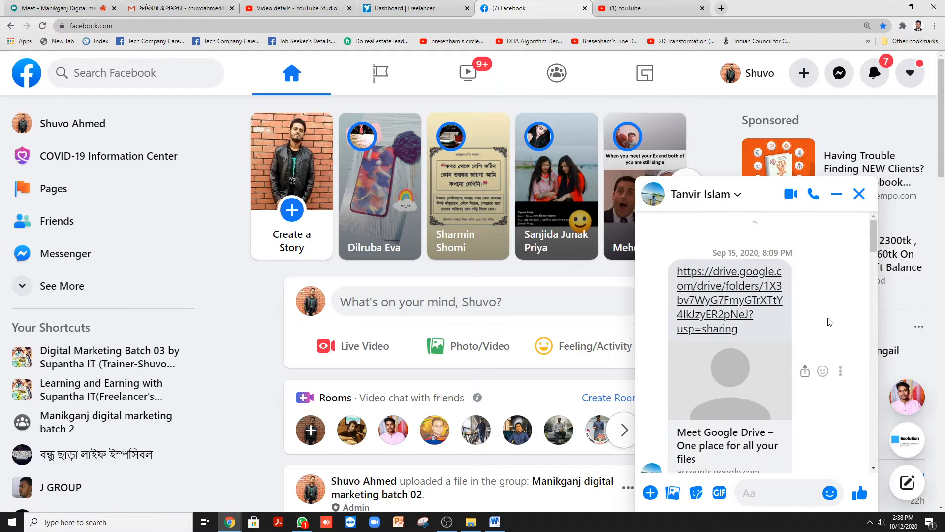
scroll(830, 322, up, 6)
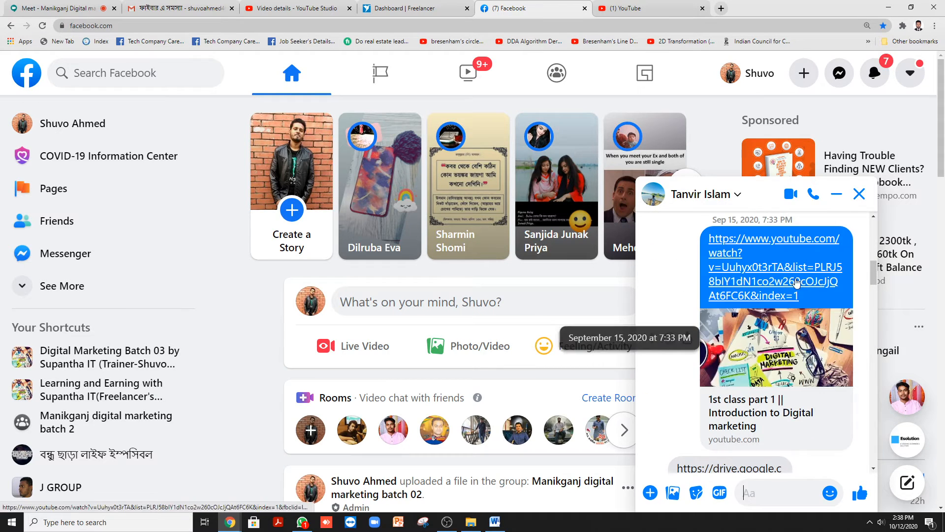
click(796, 282)
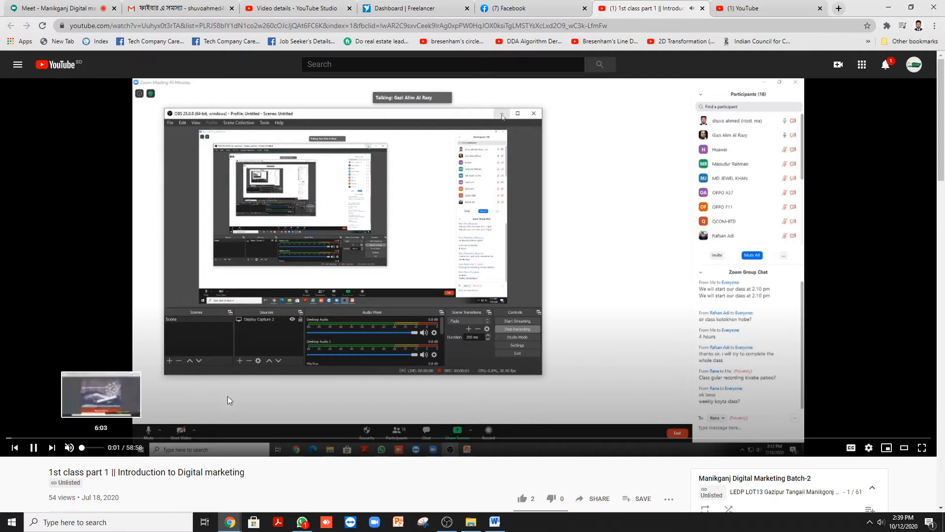
Step: Look through the "Manikganj Digital Marketing Batch-2" playlist down to its last video
scroll(227, 399, down, 4)
scroll(827, 360, down, 2)
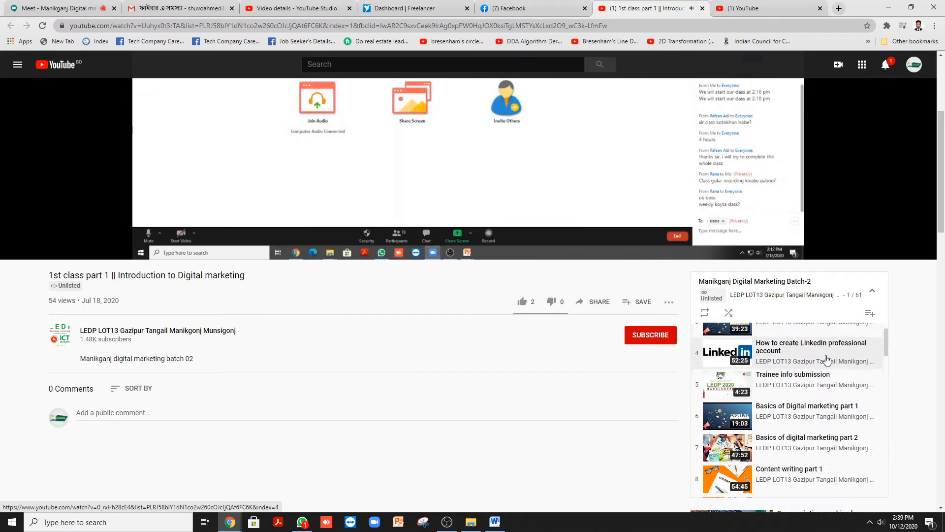
drag(886, 347, 886, 494)
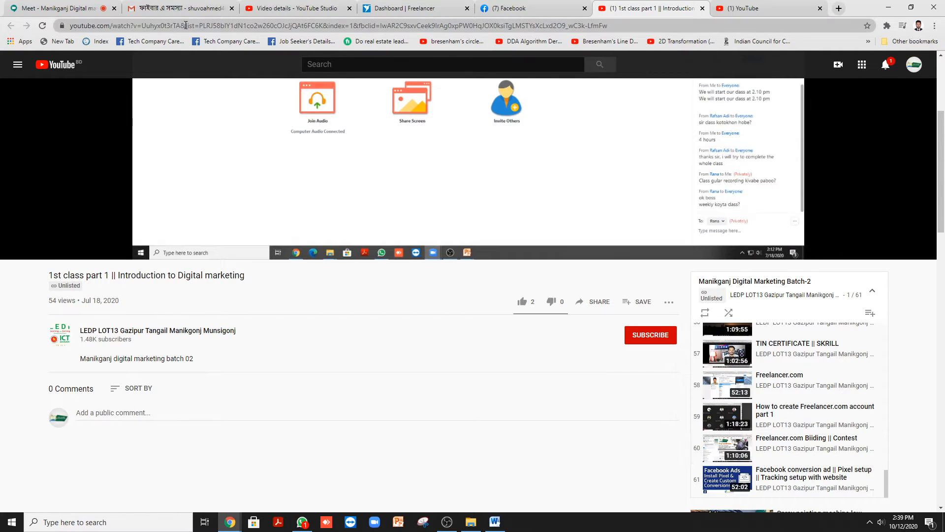
Step: Copy the class video's full playlist link and send it to everyone in the Google Meet chat
click(207, 27)
key(ctrl+c)
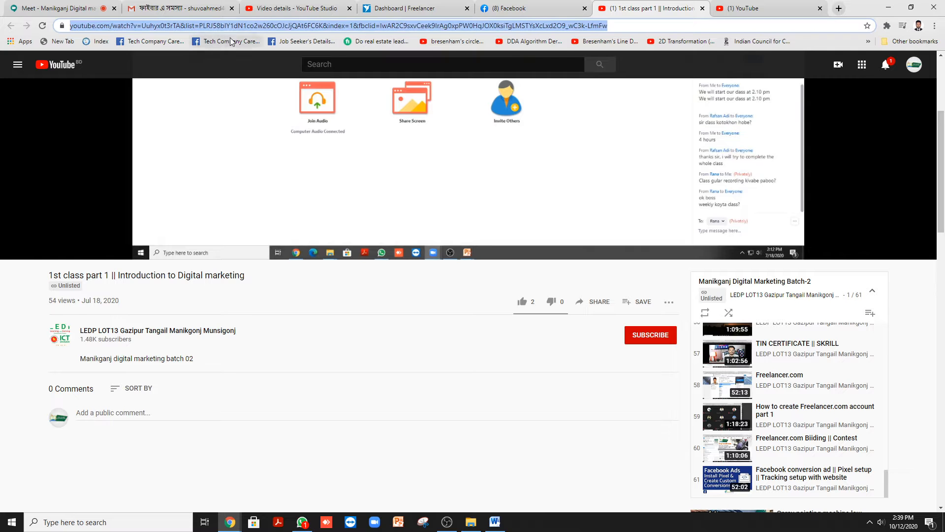
click(512, 8)
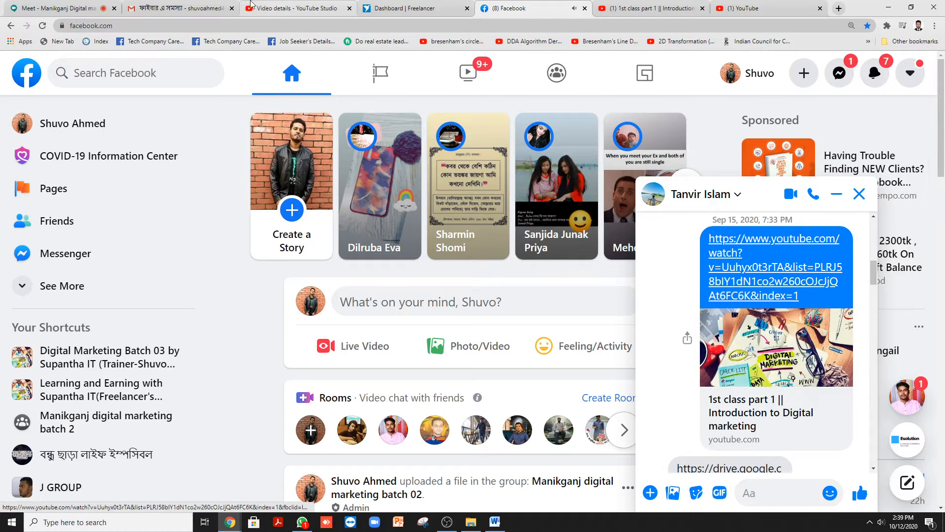
click(106, 5)
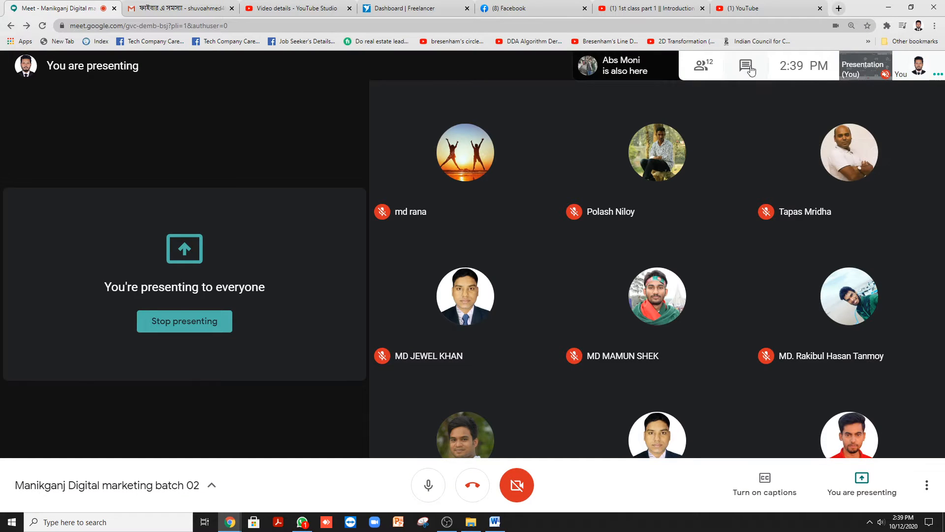
click(751, 72)
key(ctrl+v)
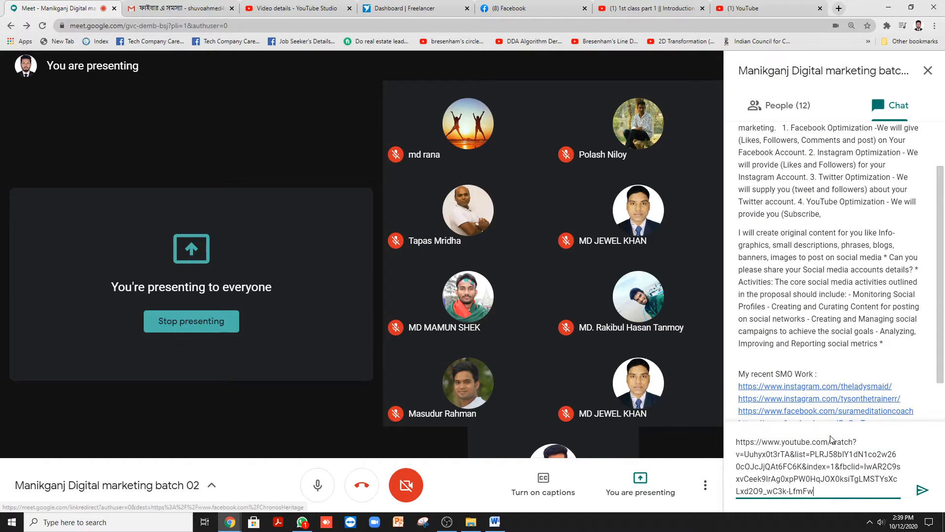
key(Return)
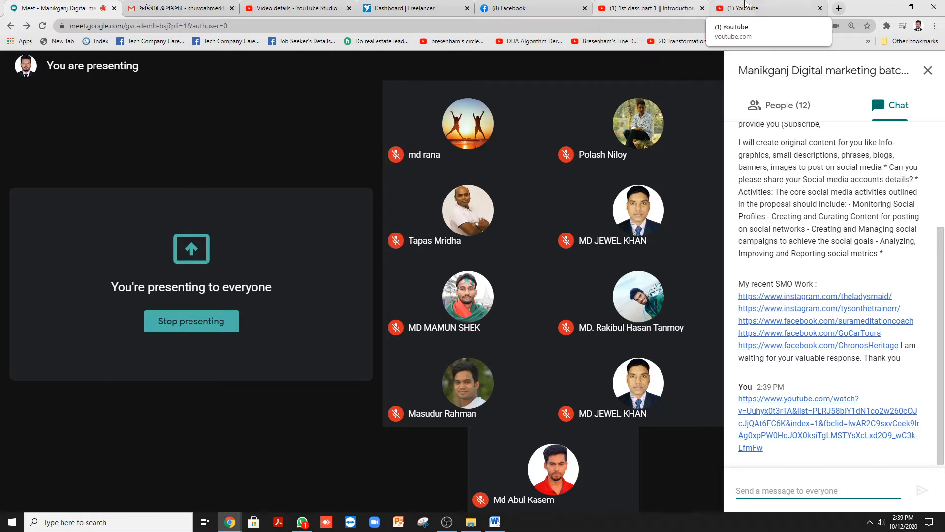
Step: Return to the "1st class part 1" video page and review its playlist and the suggested videos below
click(758, 9)
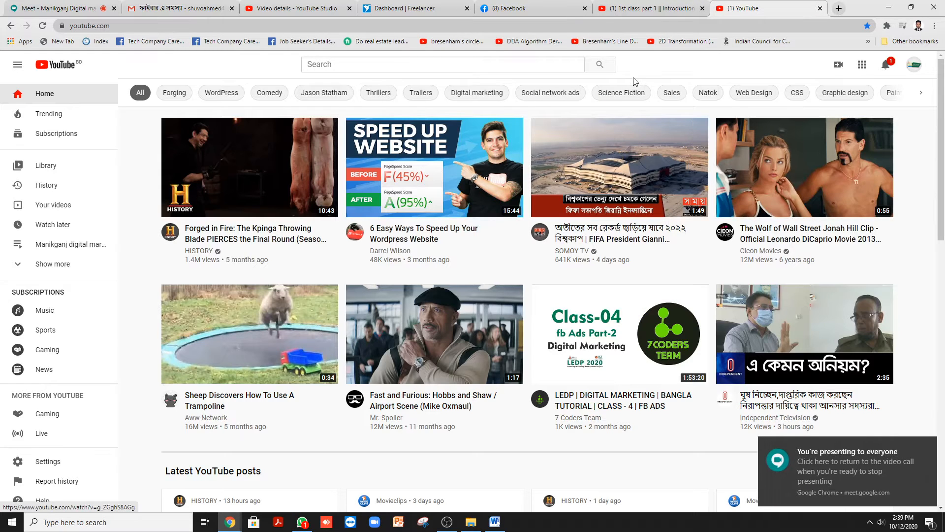
click(660, 8)
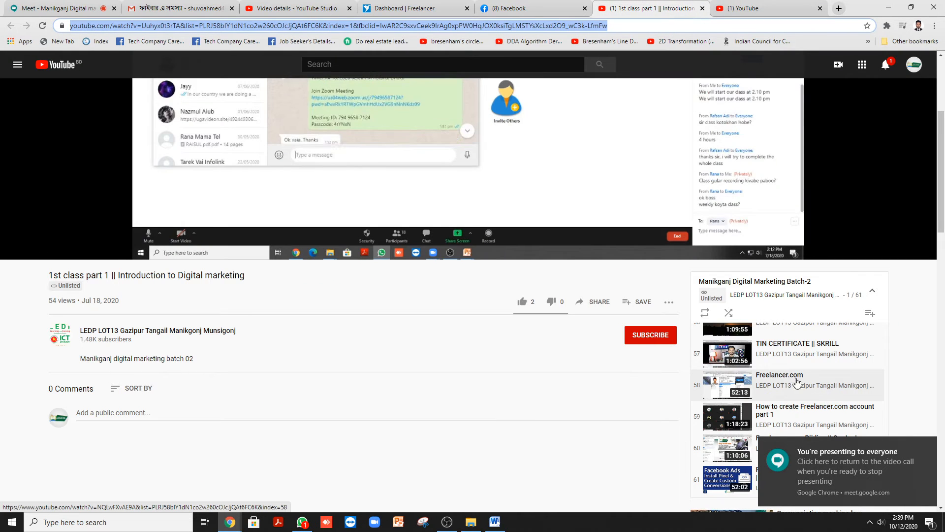
scroll(771, 390, down, 5)
scroll(771, 390, down, 4)
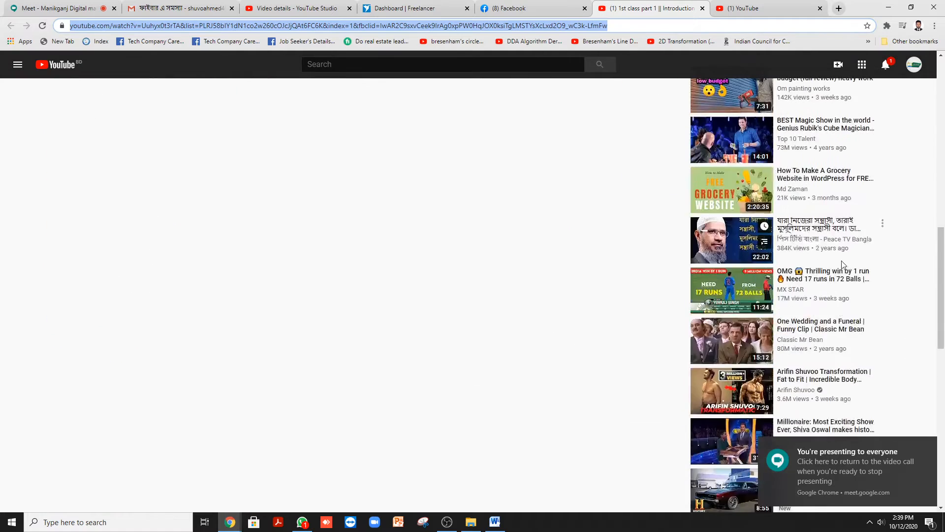
scroll(753, 369, up, 6)
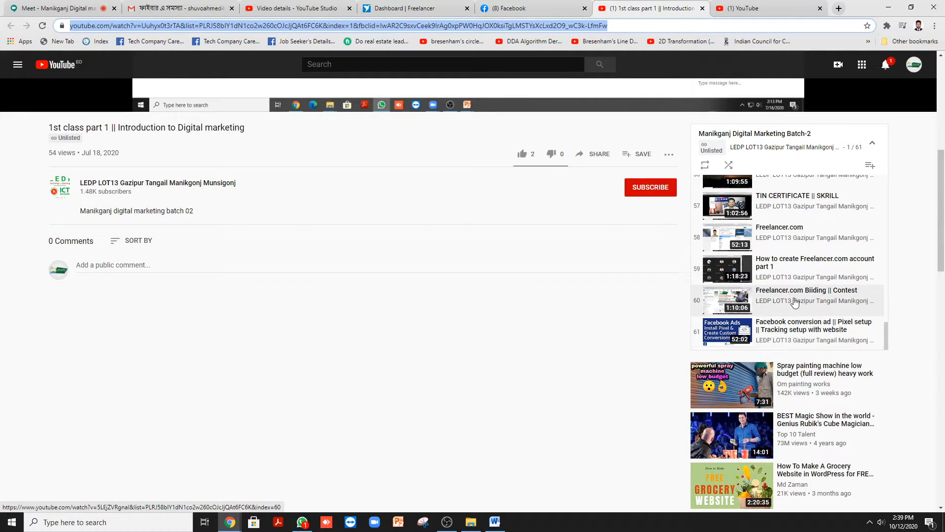
Step: Skip the class video ahead to about 21:15 and pause it
scroll(541, 394, up, 4)
scroll(534, 398, up, 3)
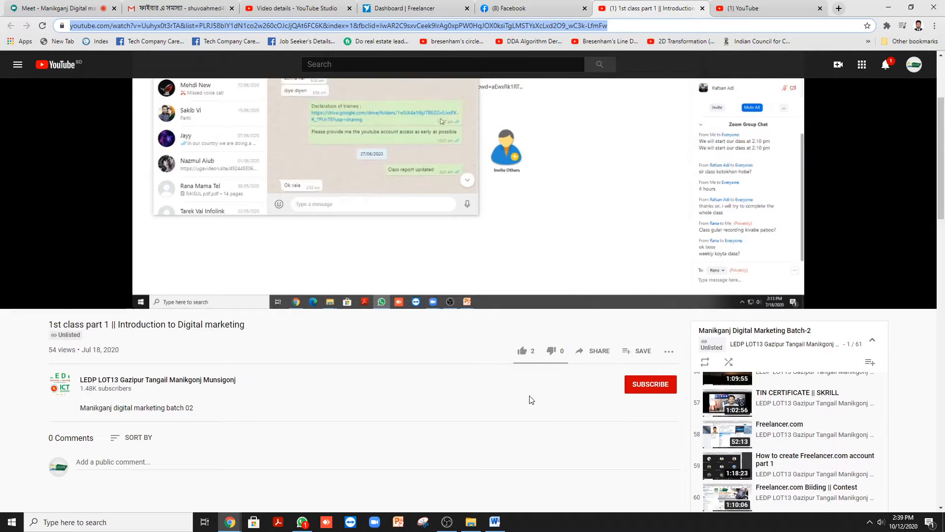
click(340, 437)
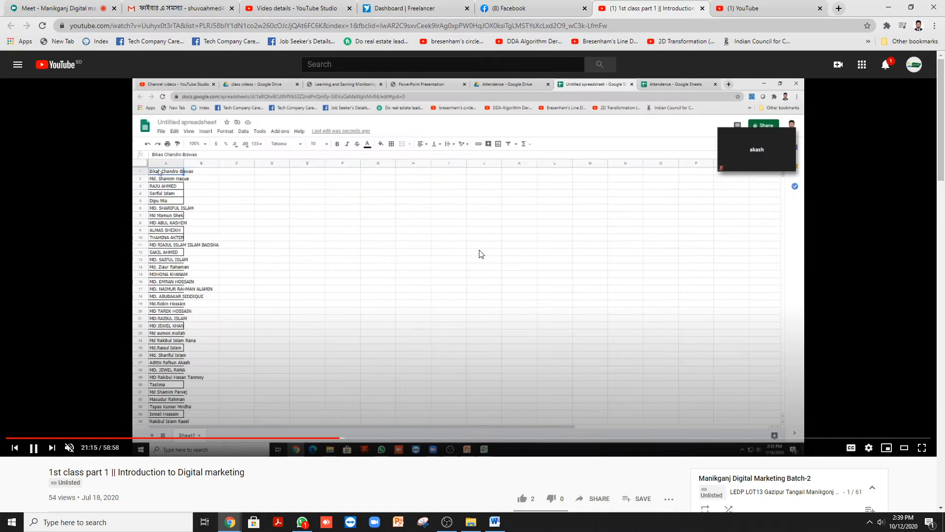
click(481, 253)
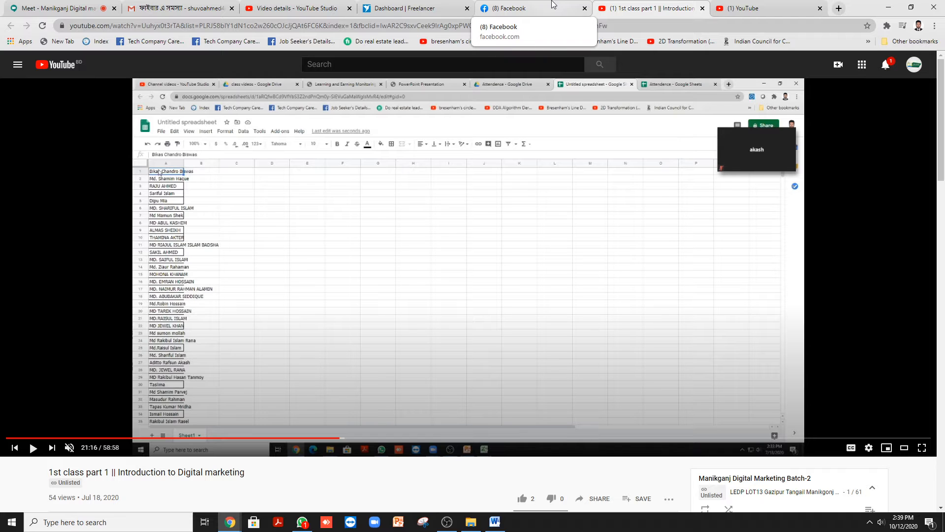
Step: Close the open chat on Facebook and check the "Real estate and Insurance Facebook ads" upload in YouTube Studio
click(553, 5)
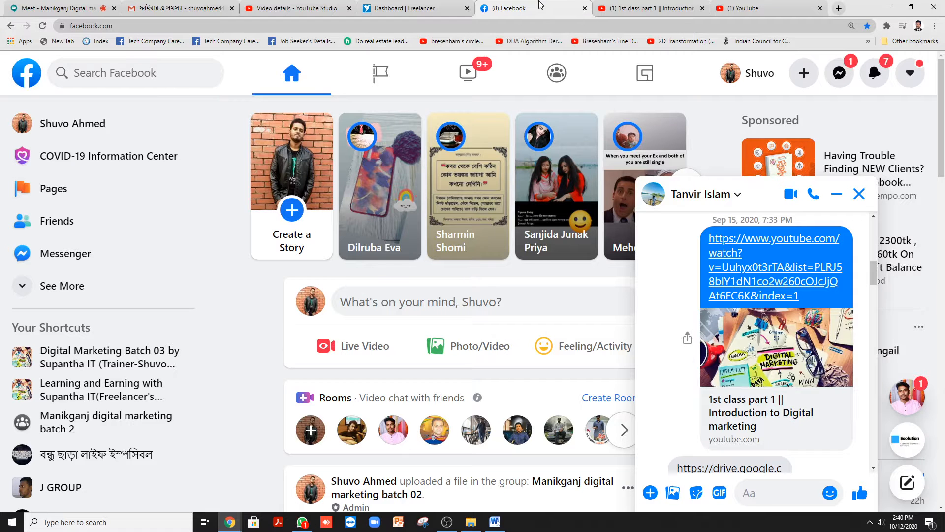
click(859, 194)
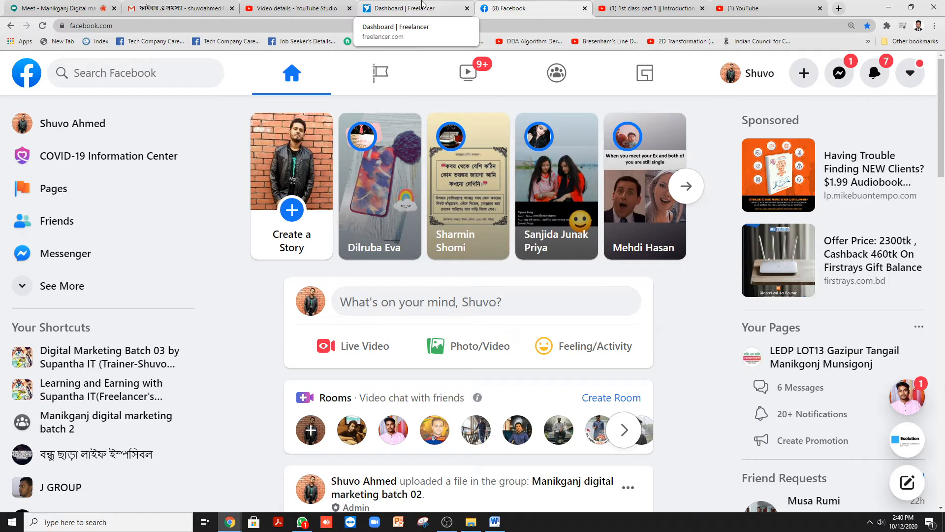
click(401, 7)
click(281, 7)
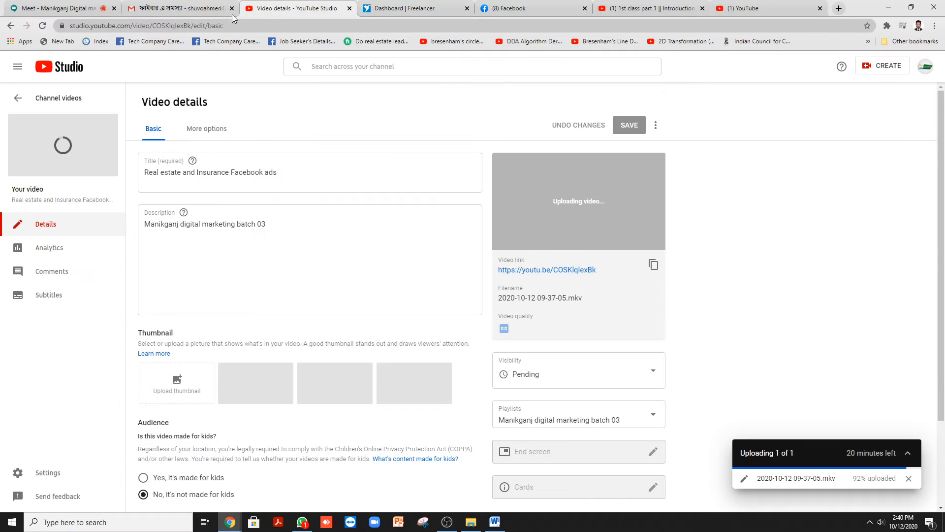
click(222, 9)
click(313, 5)
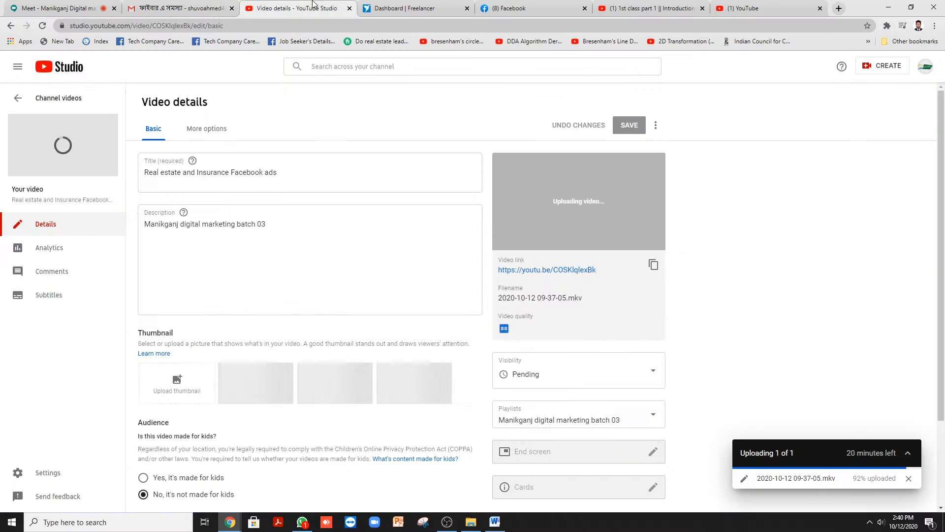
Step: Leave the class video for the YouTube home page, dismiss the mini player and close both YouTube tabs
click(648, 8)
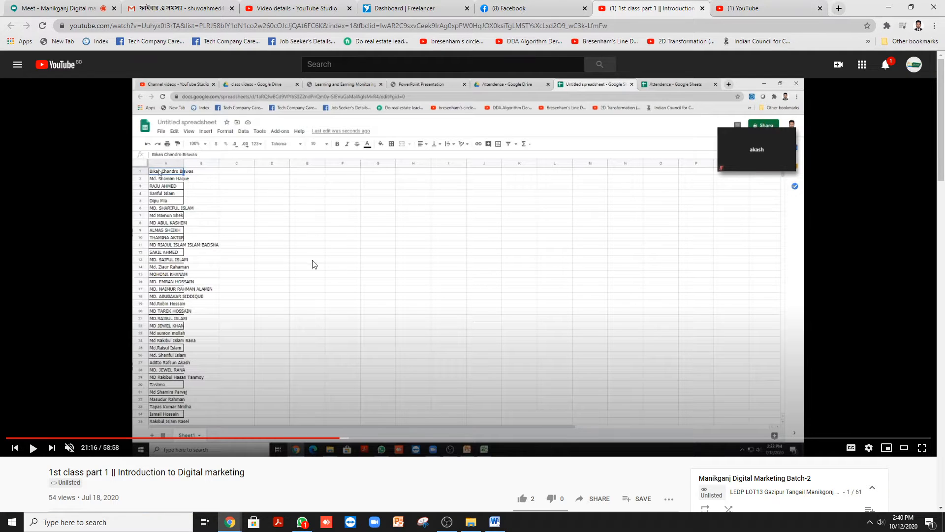
click(72, 66)
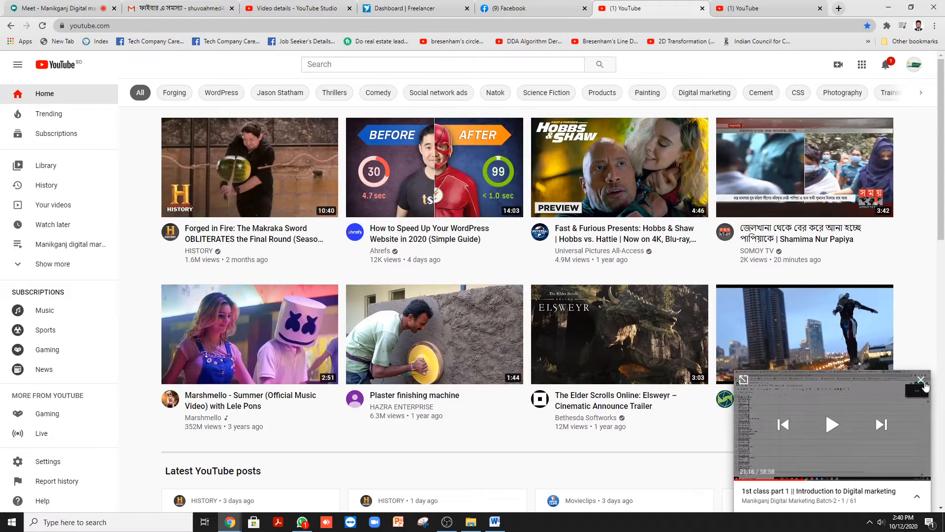
click(921, 380)
click(820, 8)
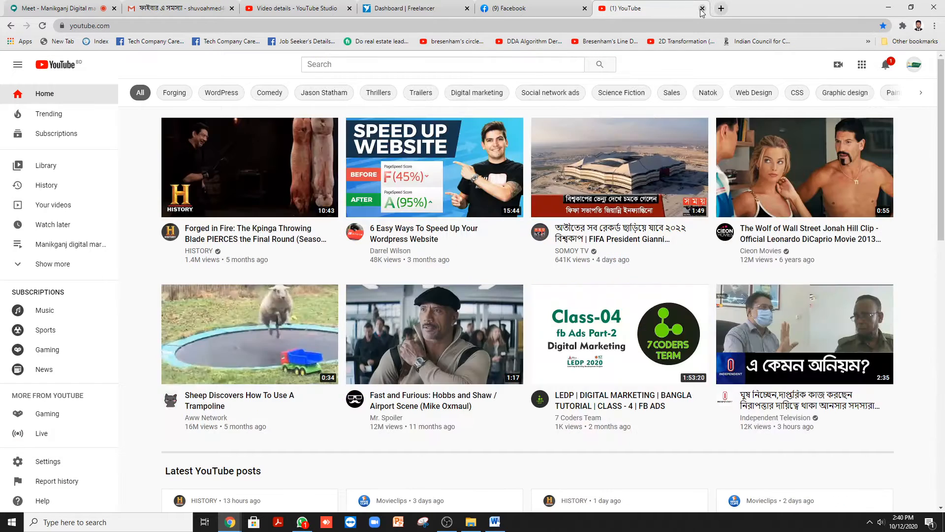
click(702, 8)
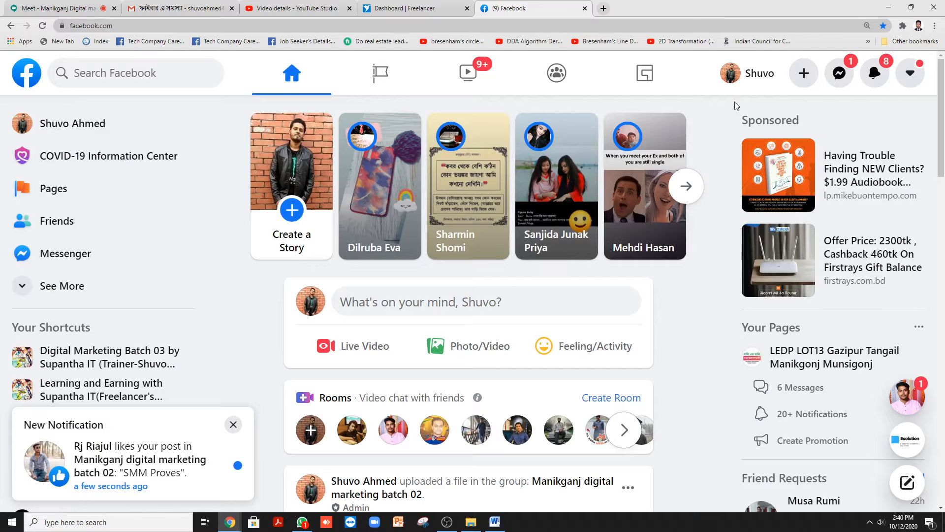
Step: Open the unread Messenger conversation at the head of the list, reply "hm" and minimize the chat
click(839, 79)
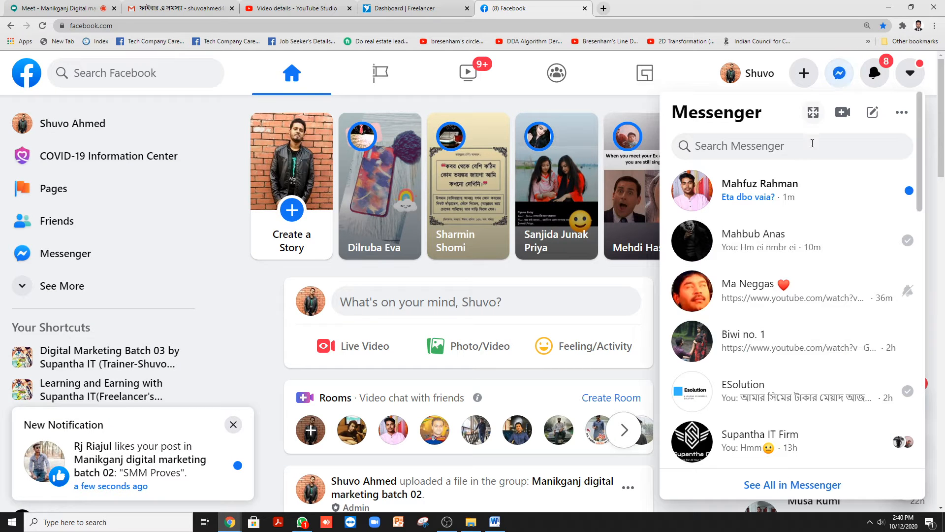
click(811, 195)
text(hm)
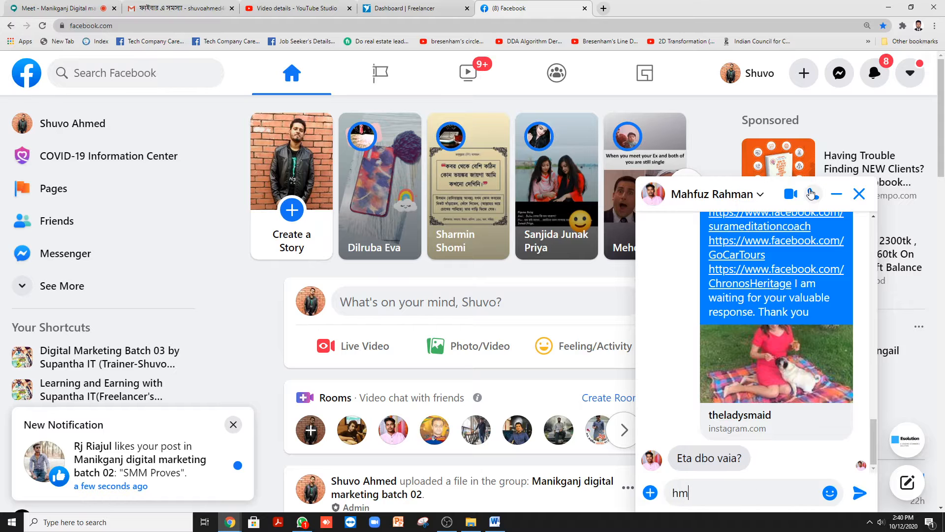
key(Return)
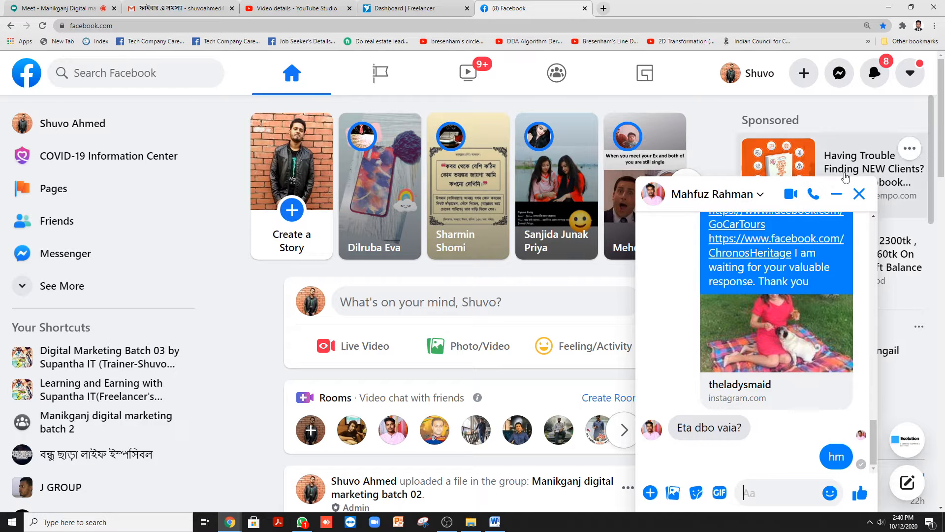
click(836, 193)
Step: Look through the new Facebook notifications about the Manikganj digital marketing batch groups
click(872, 75)
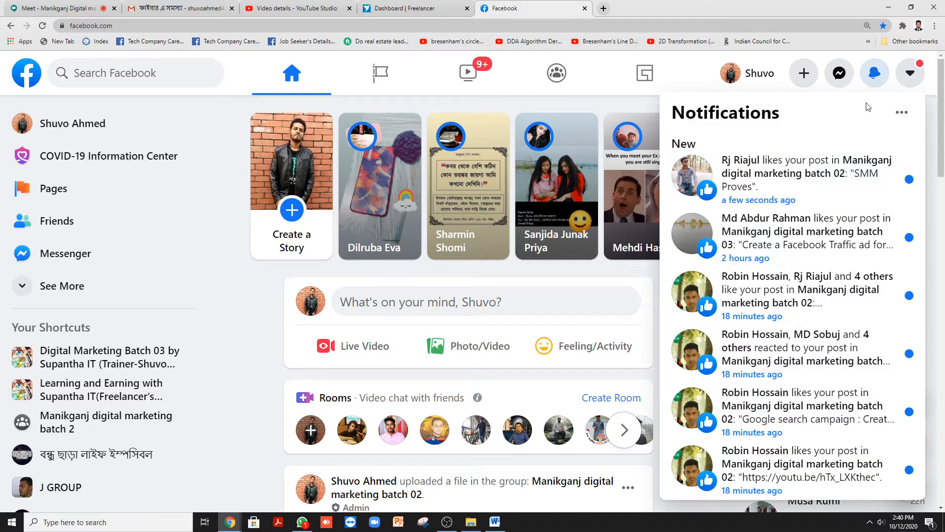
scroll(834, 305, down, 5)
scroll(833, 310, down, 2)
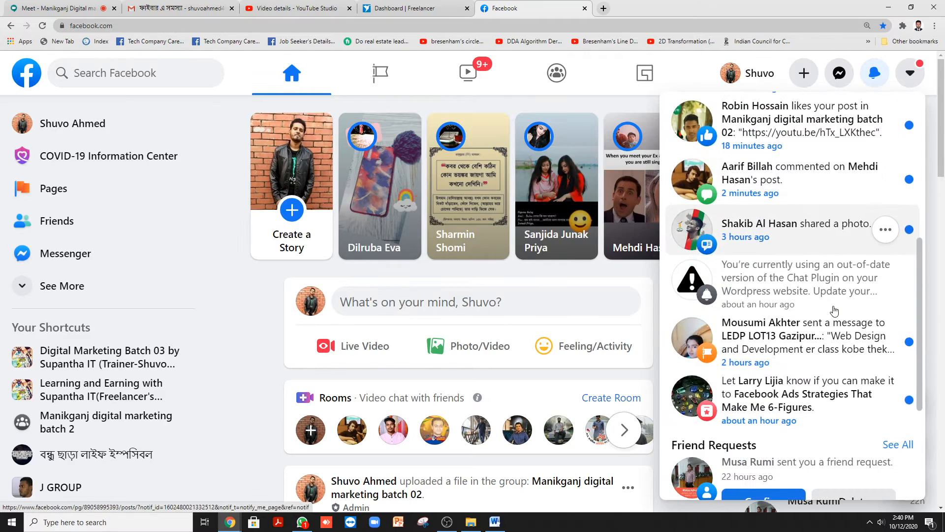
scroll(831, 317, up, 1)
scroll(831, 318, up, 1)
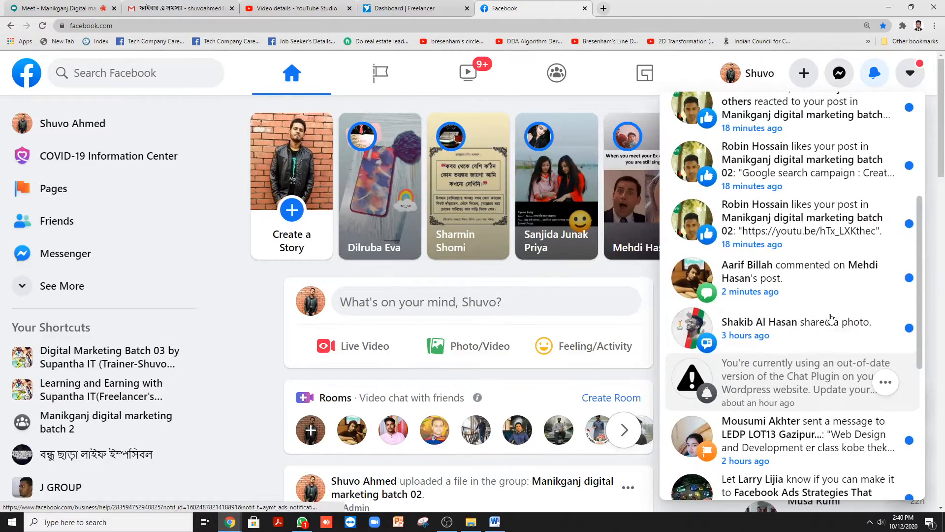
scroll(833, 320, up, 5)
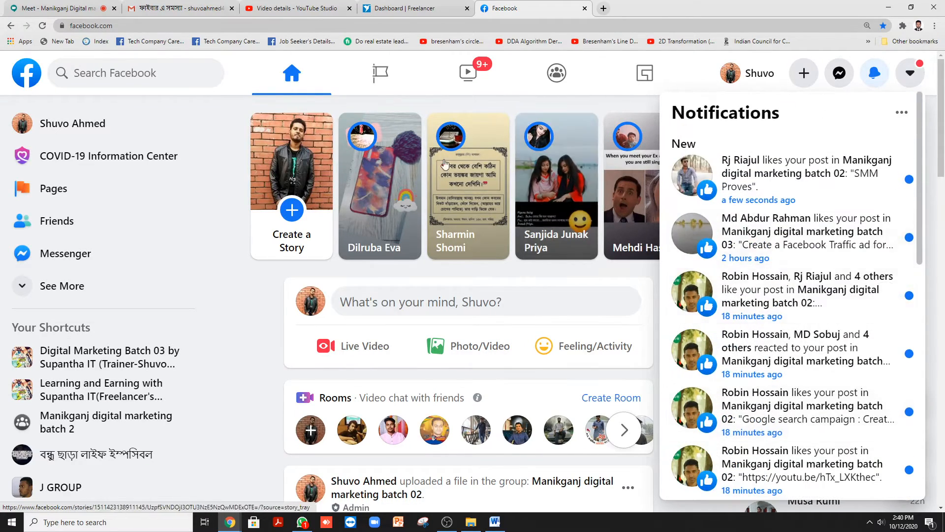
Step: Browse the Facebook news feed and check the Messenger inbox for new messages
click(166, 72)
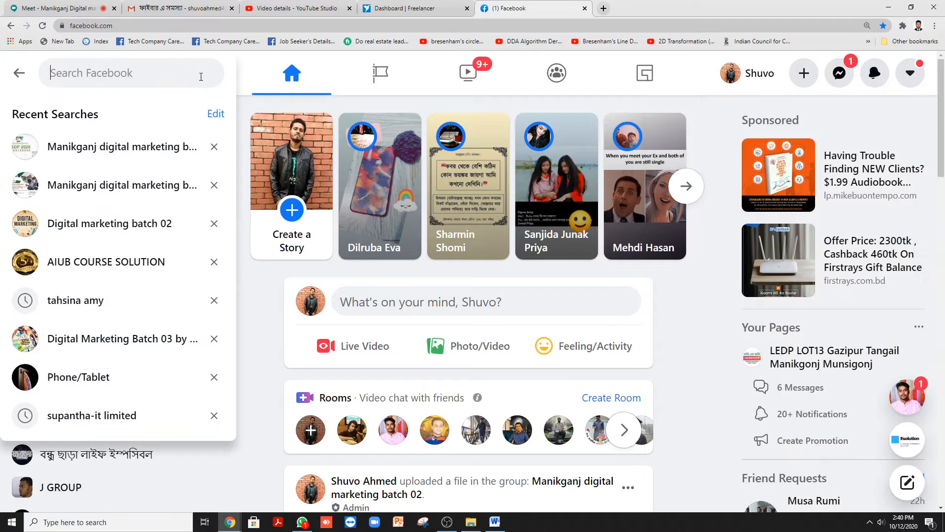
key(Escape)
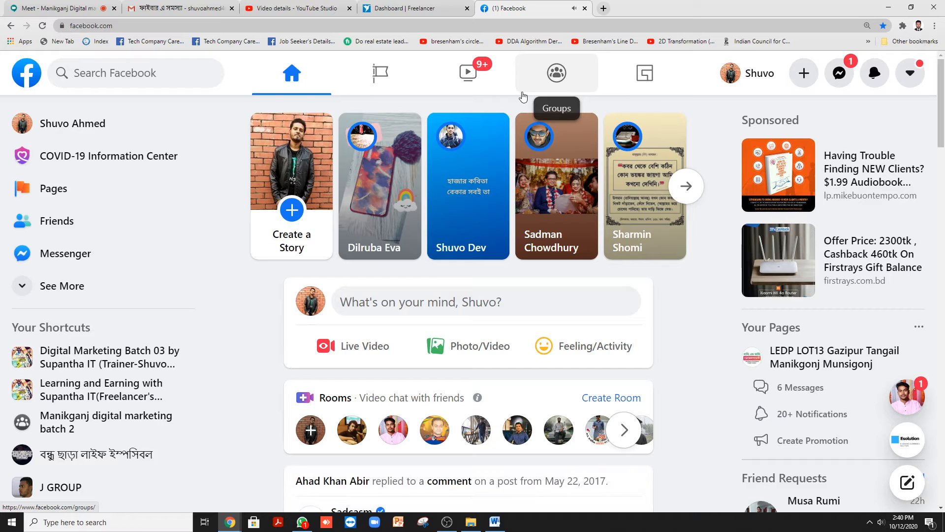
scroll(584, 256, down, 8)
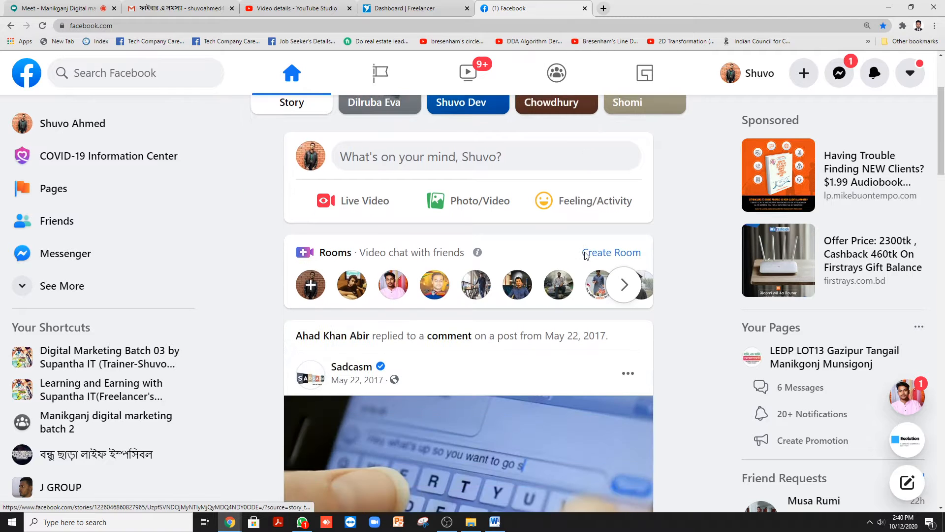
scroll(585, 256, down, 5)
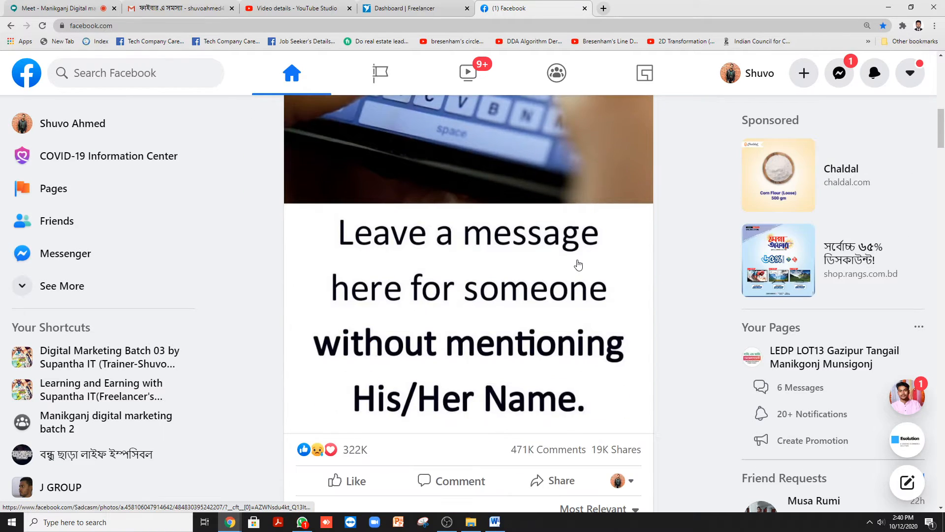
scroll(576, 264, down, 10)
scroll(577, 265, down, 7)
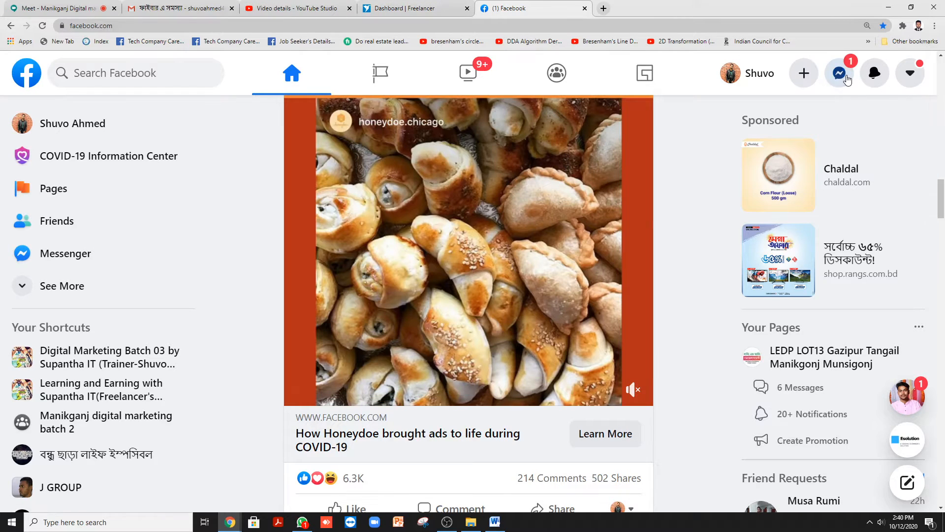
click(840, 73)
click(839, 73)
Step: Check the "Real estate and Insurance Facebook ads" upload in YouTube Studio, and return to the Gmail inbox list
click(447, 6)
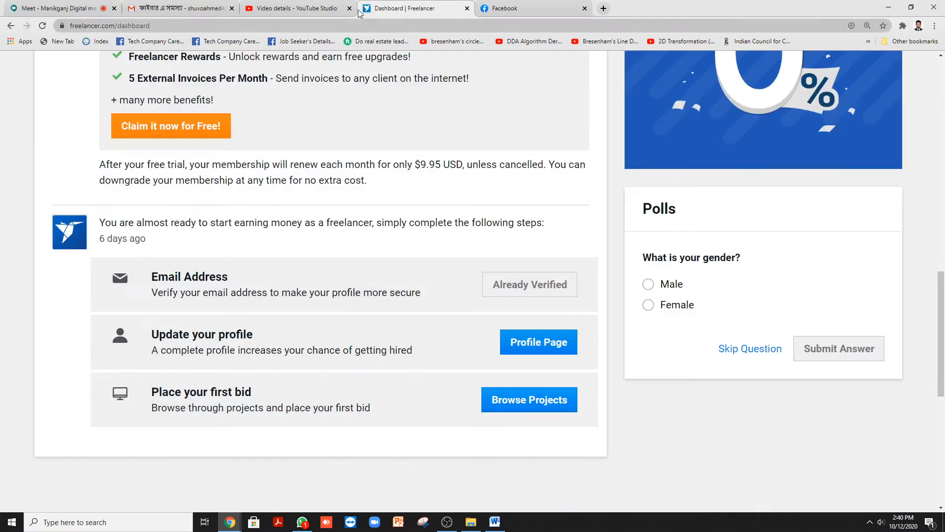
click(306, 8)
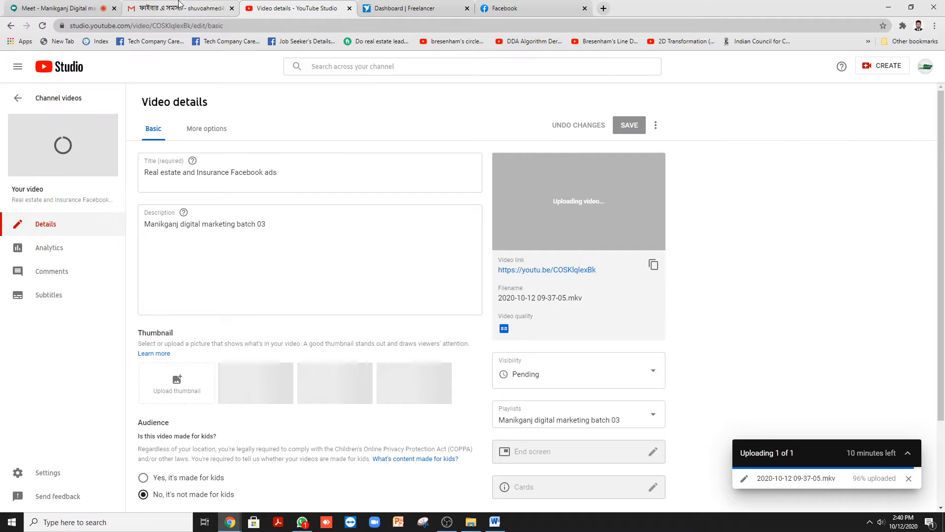
click(194, 5)
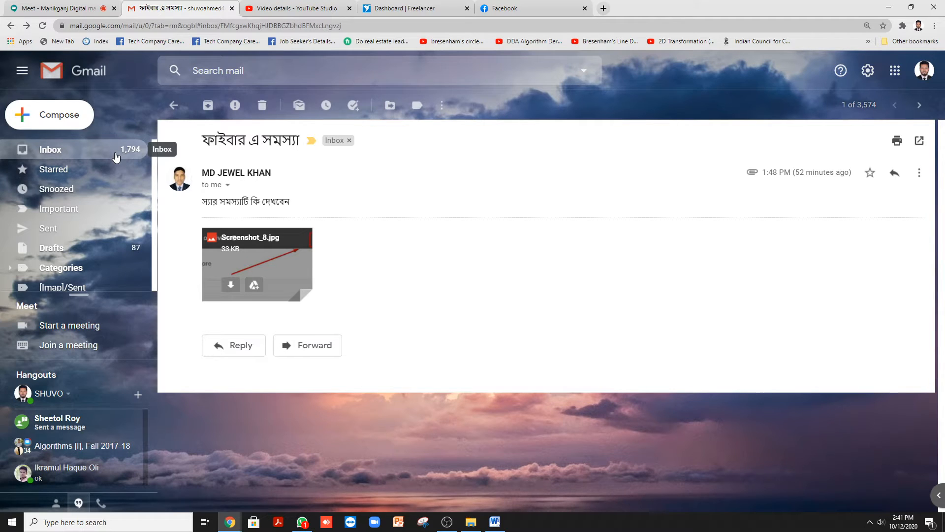
click(63, 152)
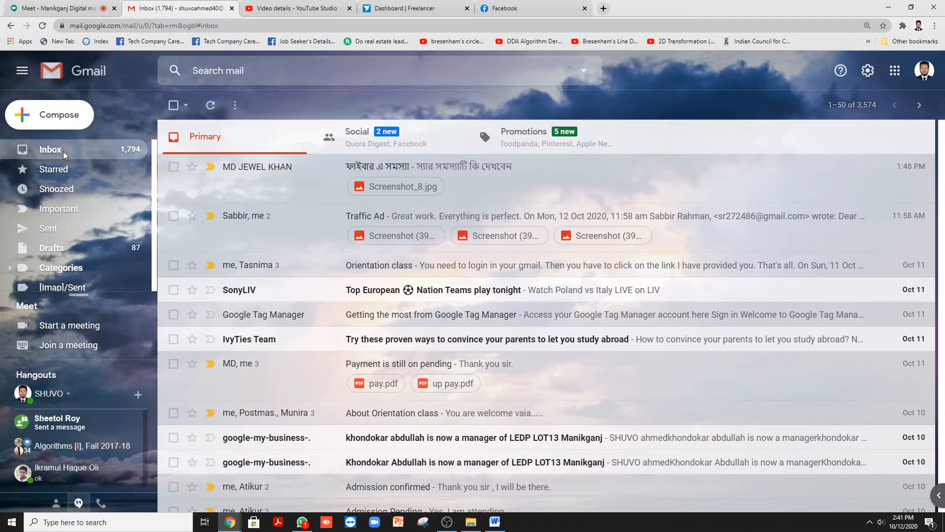
Step: Start a new email and show its Cc and Bcc recipient fields
key(c)
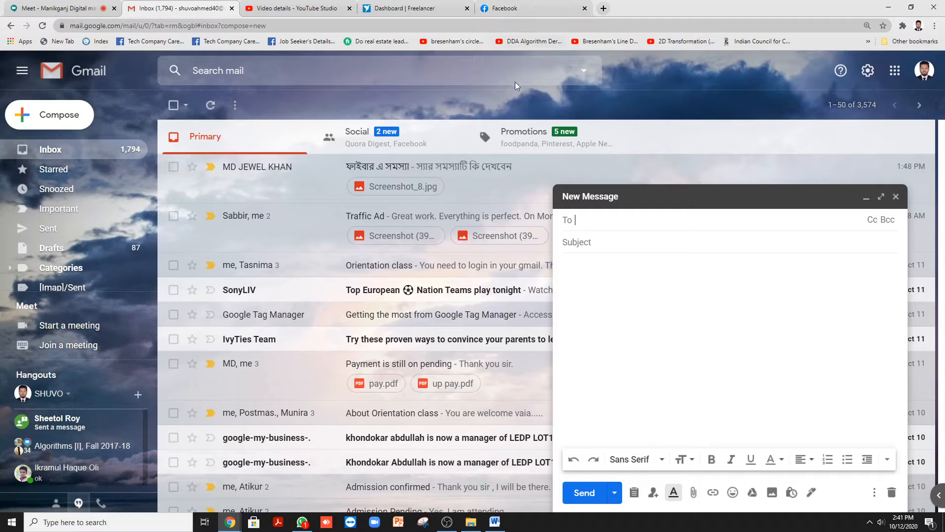
click(874, 220)
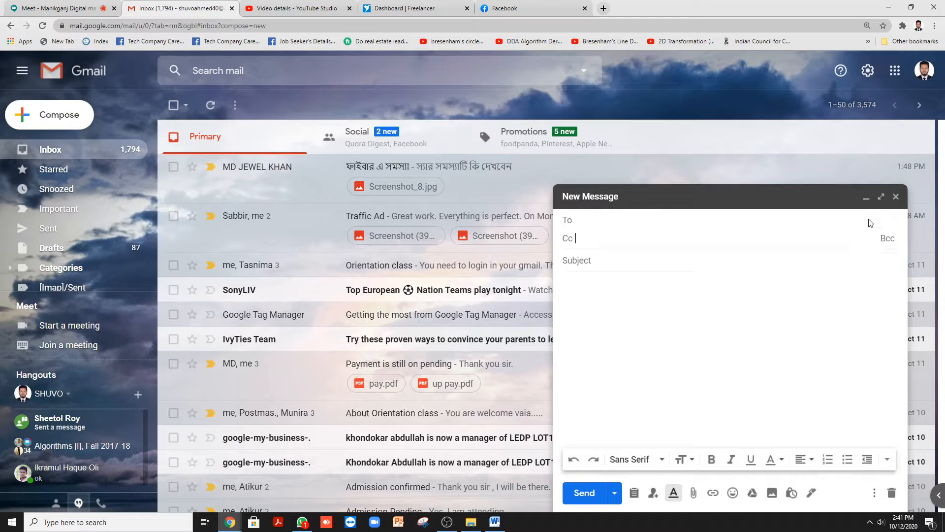
click(888, 239)
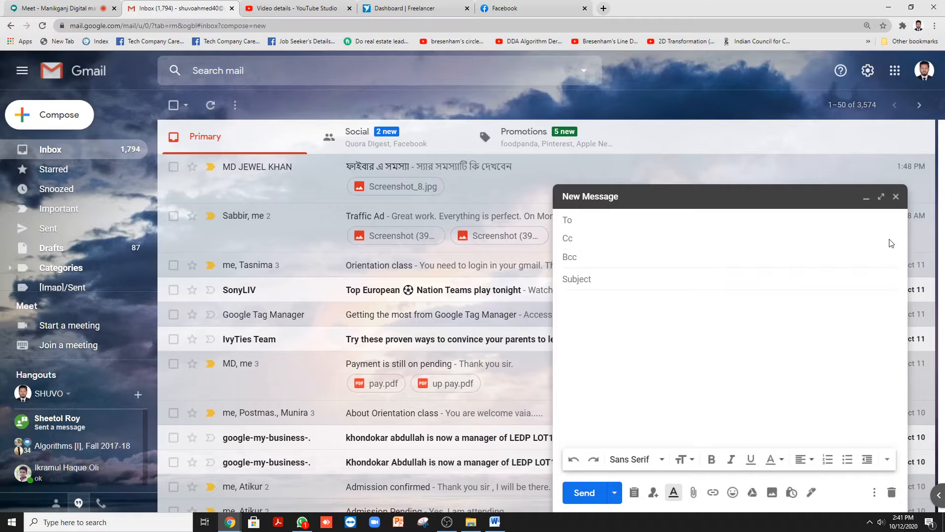
click(653, 233)
click(578, 253)
Step: Search the contacts for "tanm" and add the first suggested contact as the email's main recipient
click(582, 221)
text(ta)
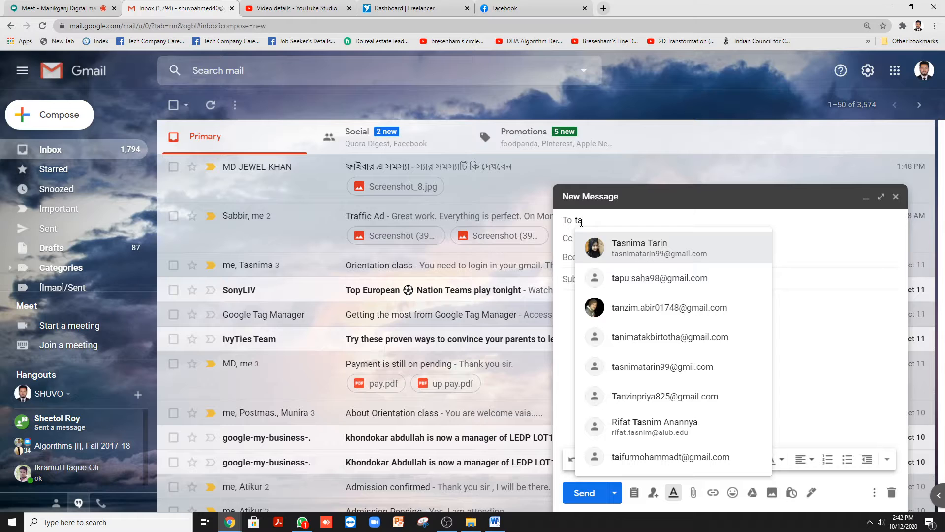
text(nm)
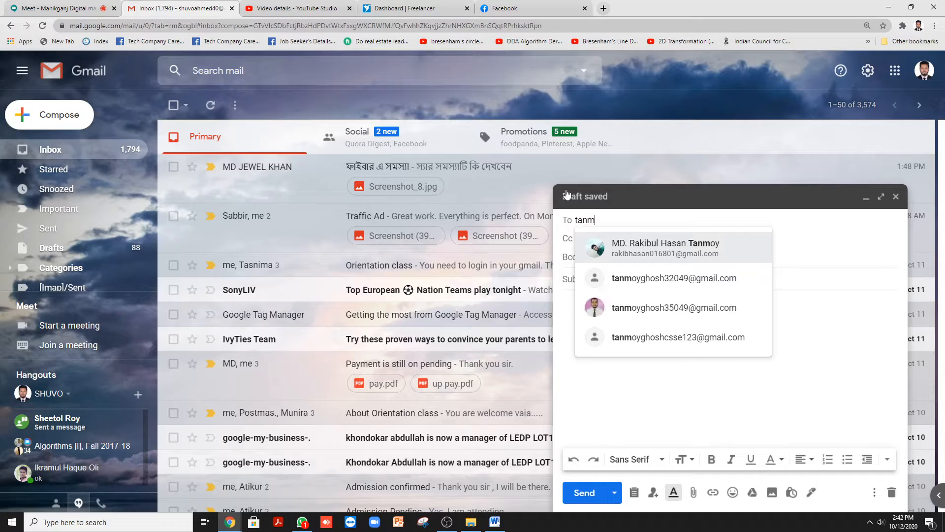
click(661, 250)
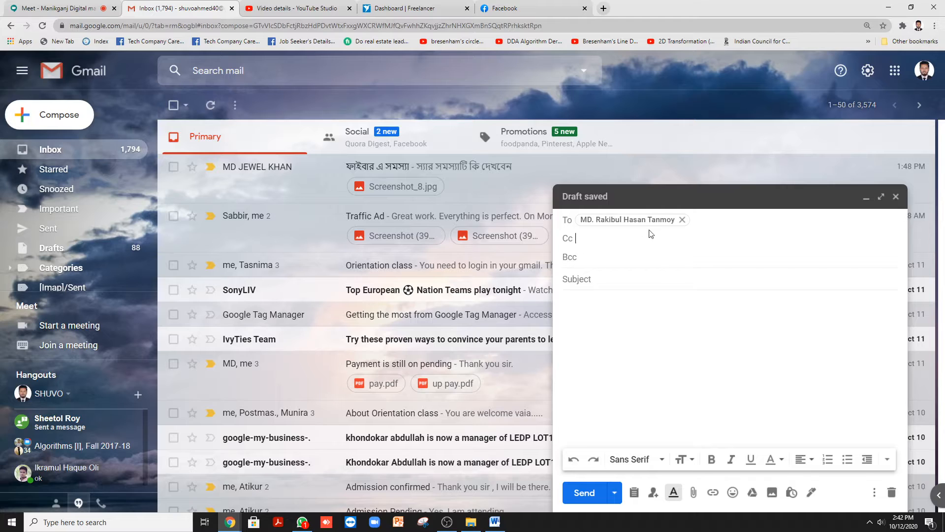
Step: Add two suggested contacts as Cc recipients of the email, found by searching "mam" and "tap"
text(mam)
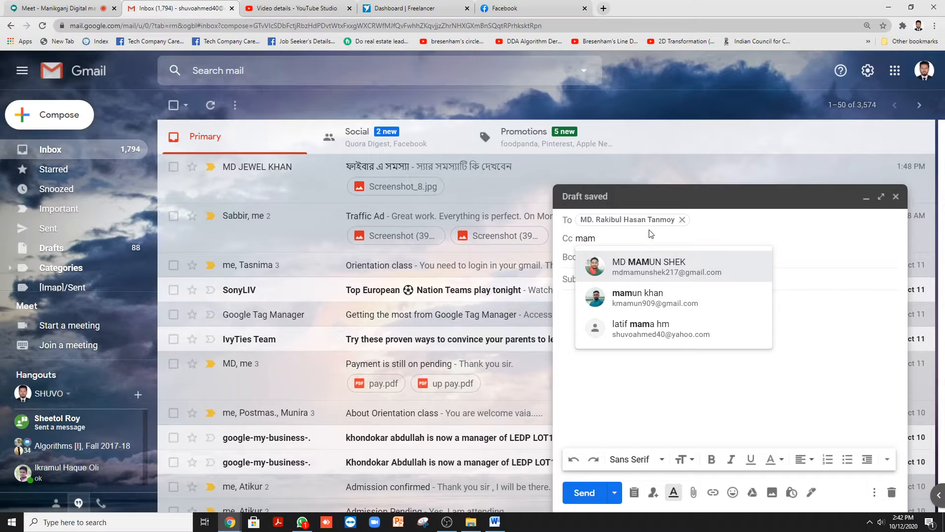
click(655, 268)
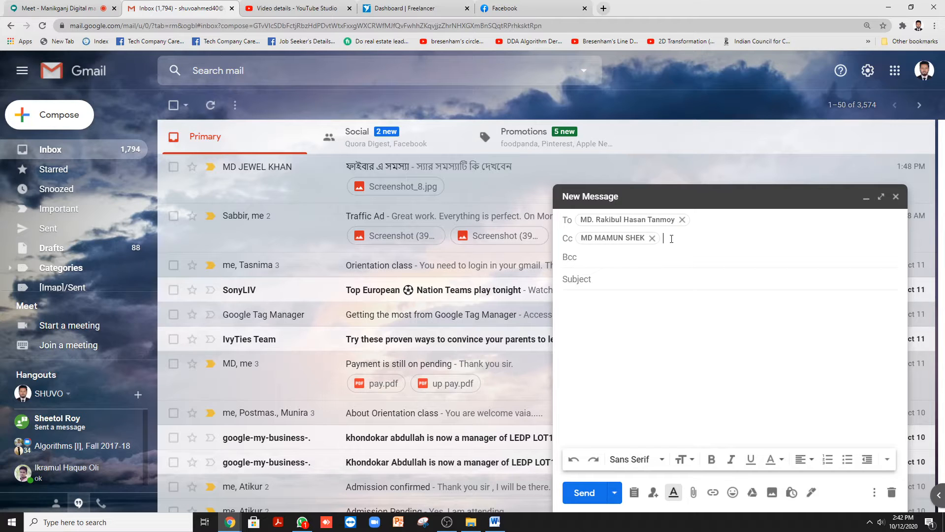
text(tapo)
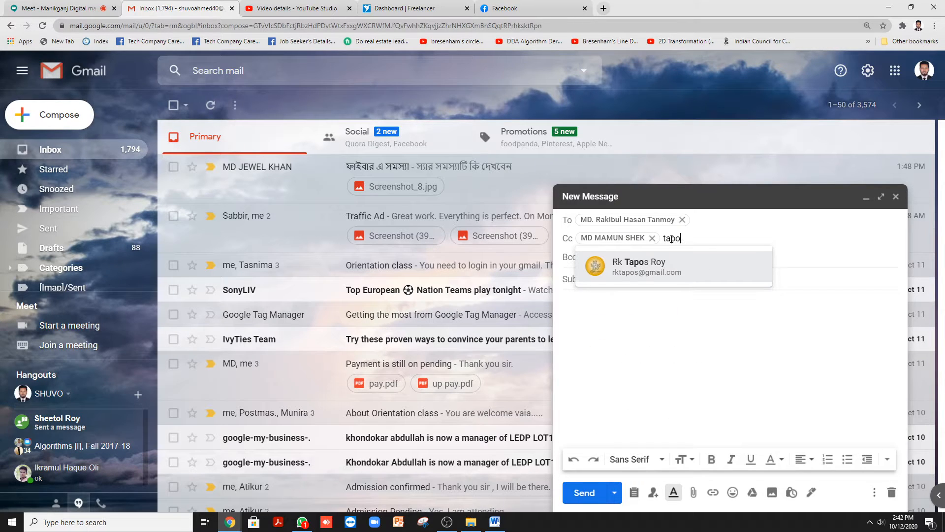
key(BackSpace)
click(671, 277)
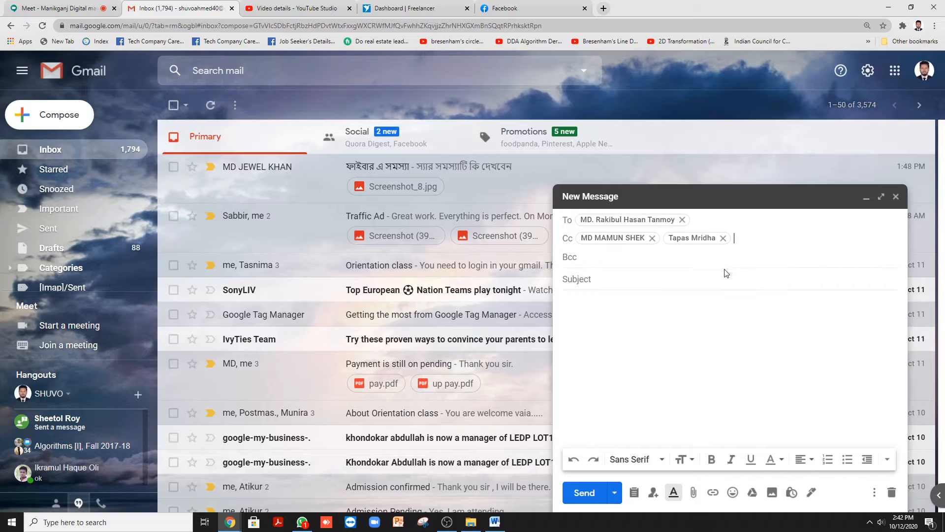
Step: Enter "Email cc" as the email's subject and send the message
click(619, 278)
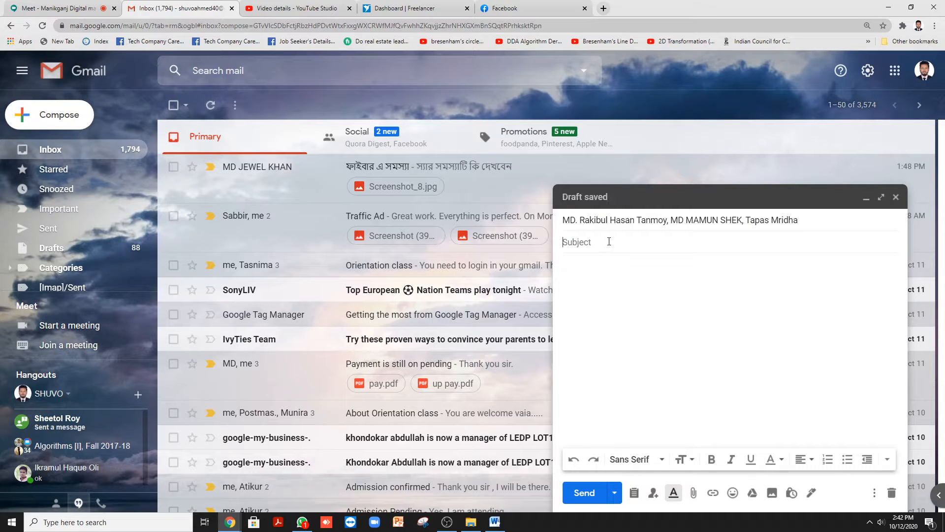
text(s)
key(BackSpace)
text(Email cc)
key(Tab)
click(588, 493)
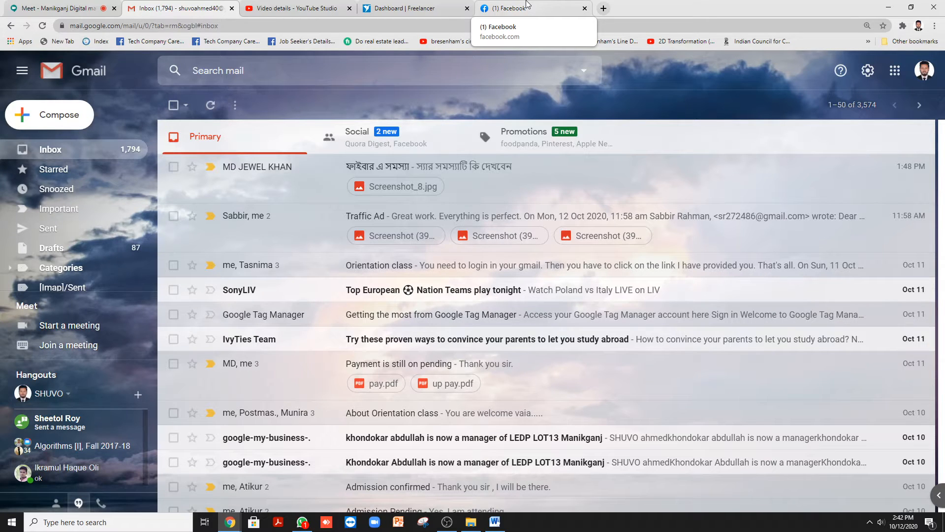
Step: Switch to Facebook and check the latest notifications
click(527, 6)
click(874, 75)
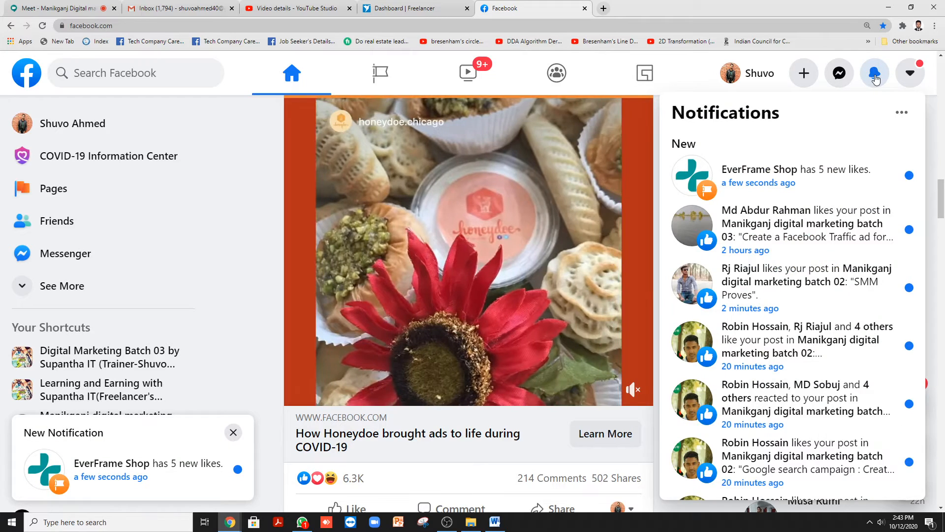
click(875, 77)
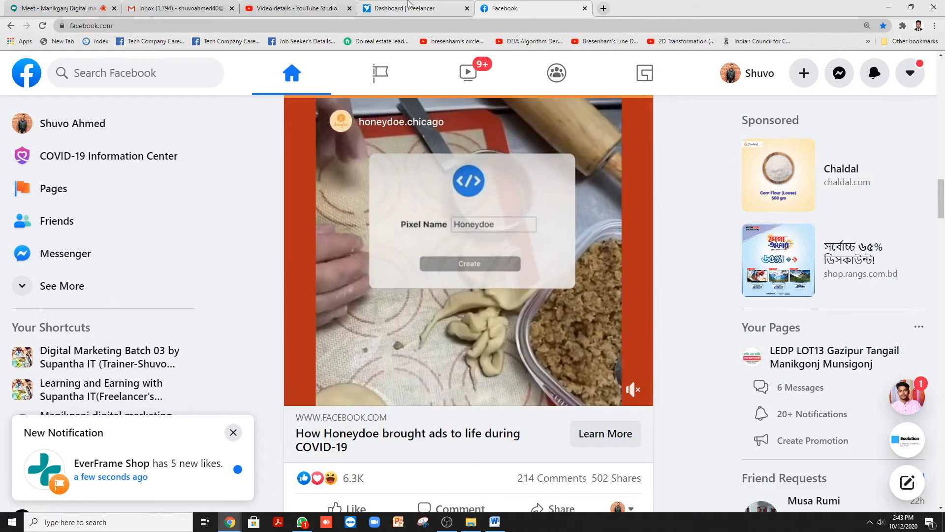
click(147, 8)
click(74, 119)
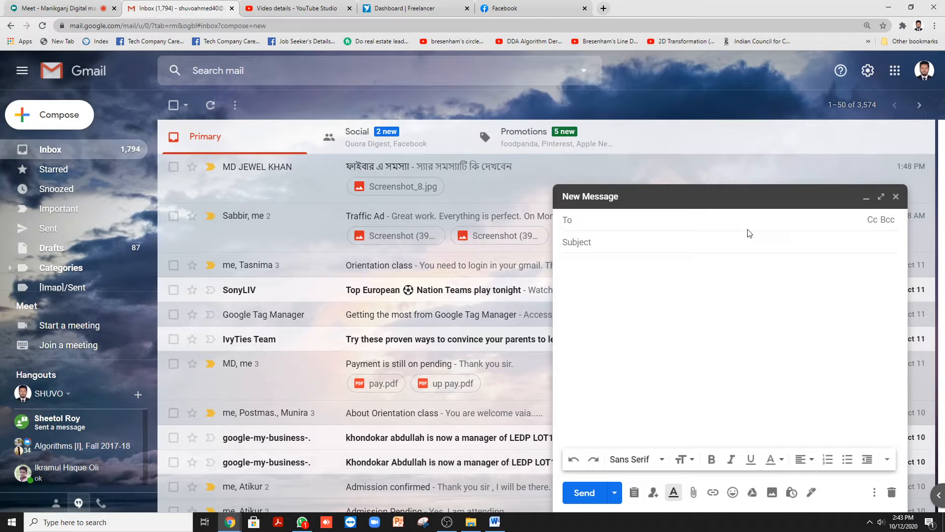
click(895, 197)
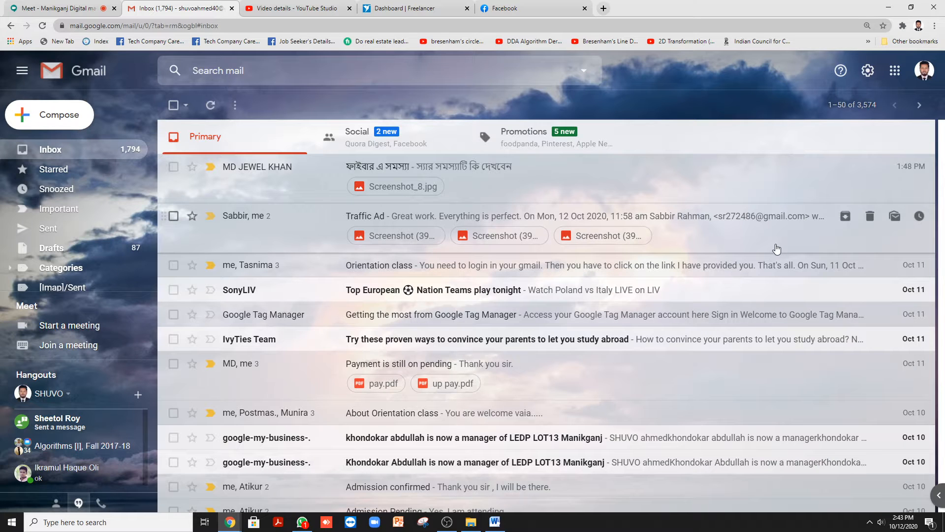
click(532, 8)
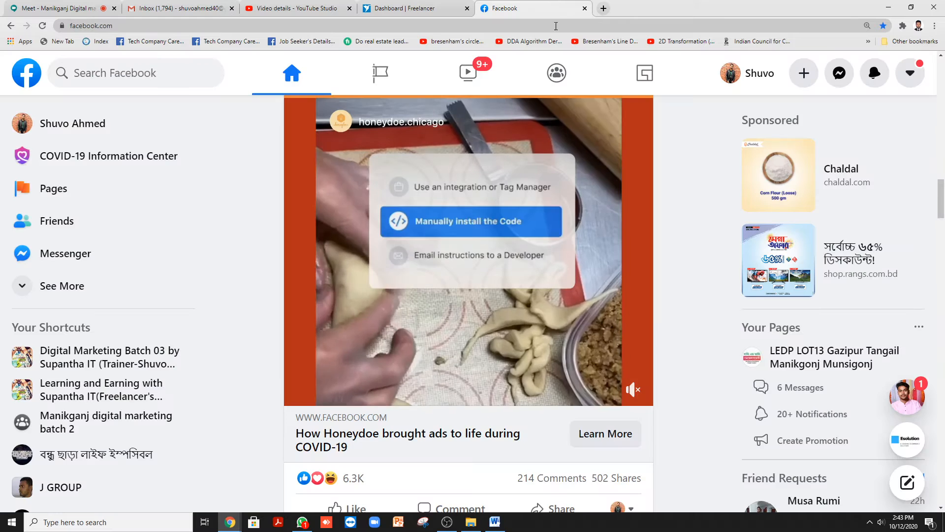
scroll(575, 243, up, 2)
scroll(575, 244, down, 10)
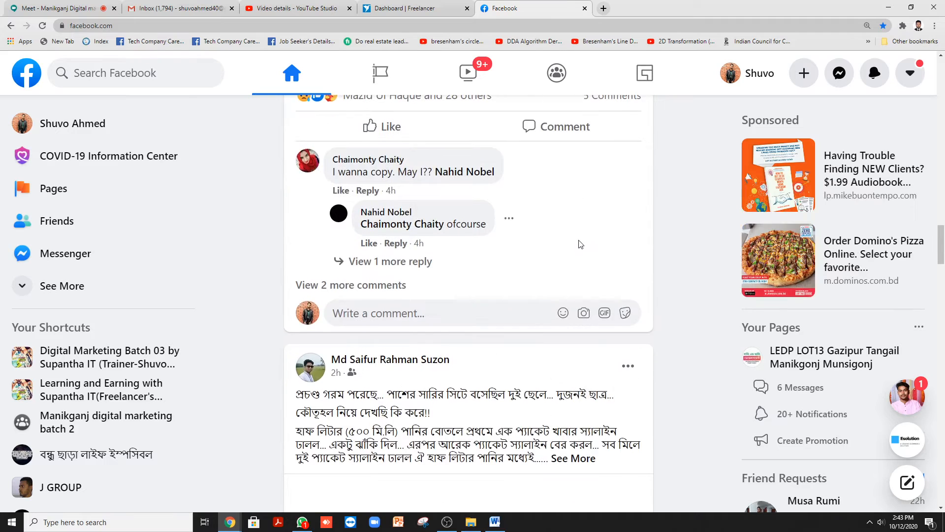
scroll(580, 243, up, 4)
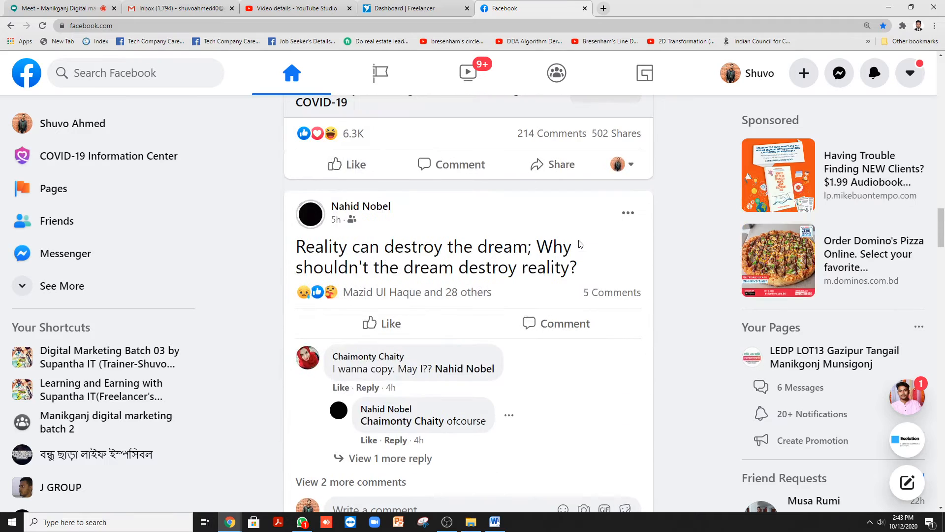
Step: Close the Facebook and YouTube Studio pages and check the Google Meet call and the OBS recording
click(585, 8)
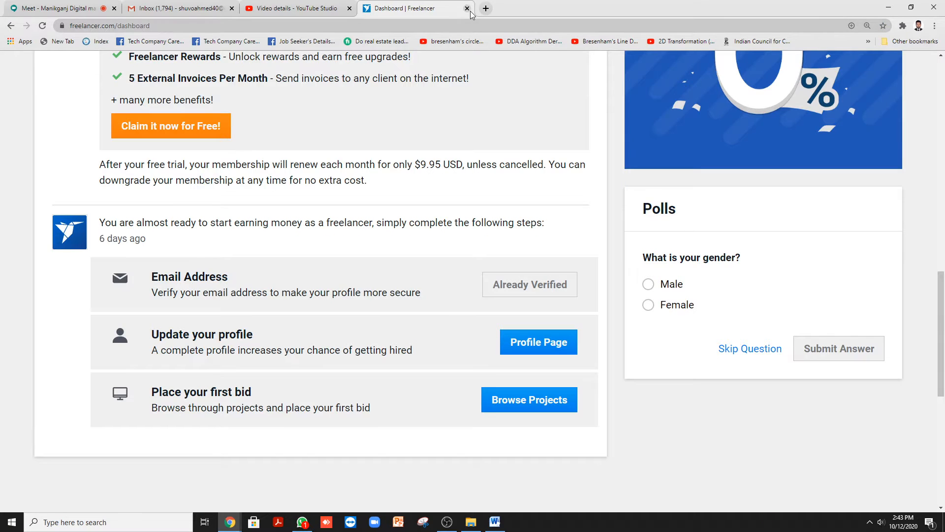
click(310, 4)
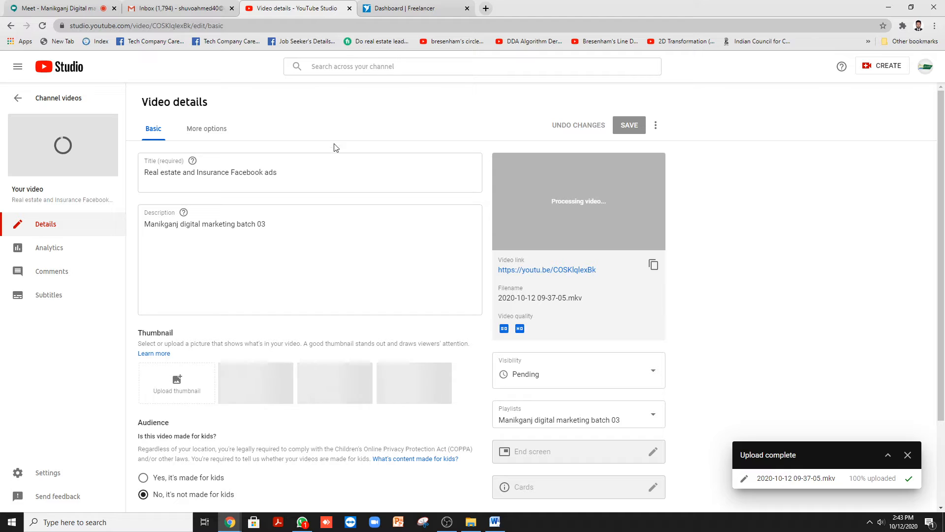
click(350, 9)
click(175, 8)
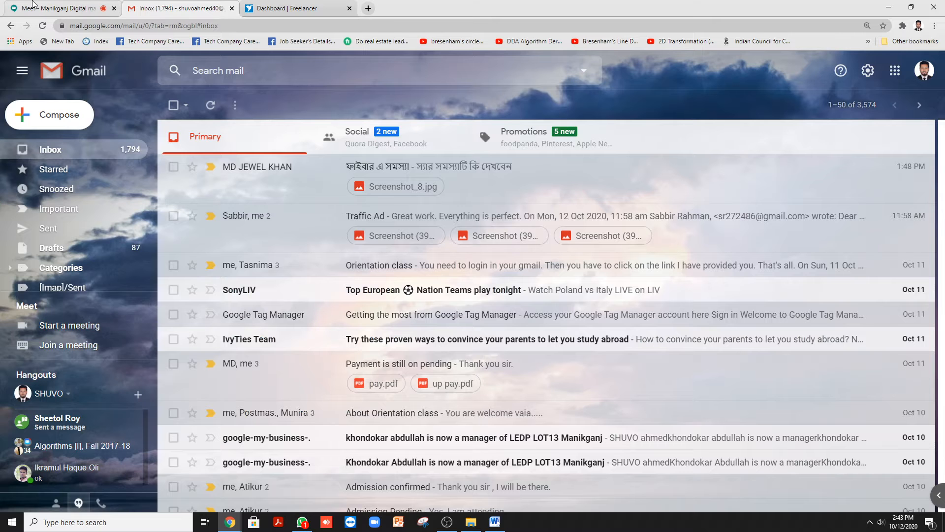
click(79, 8)
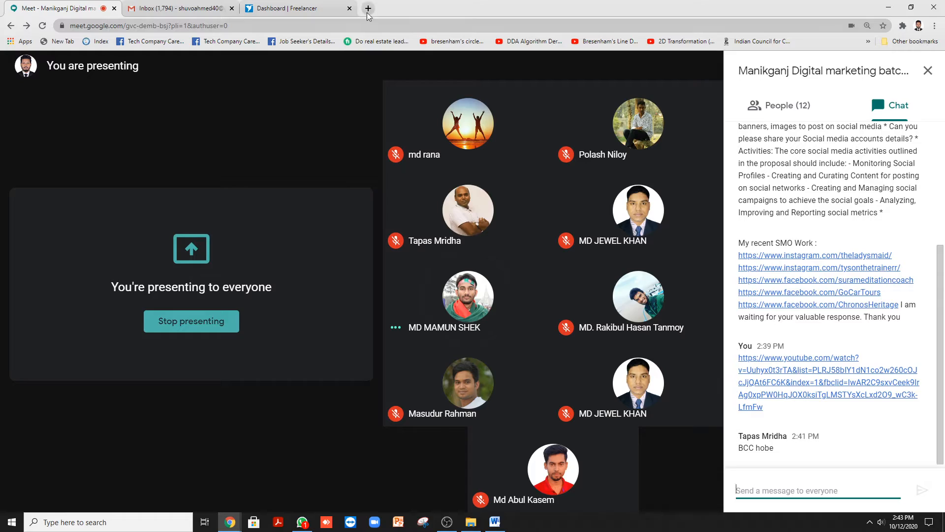
click(447, 522)
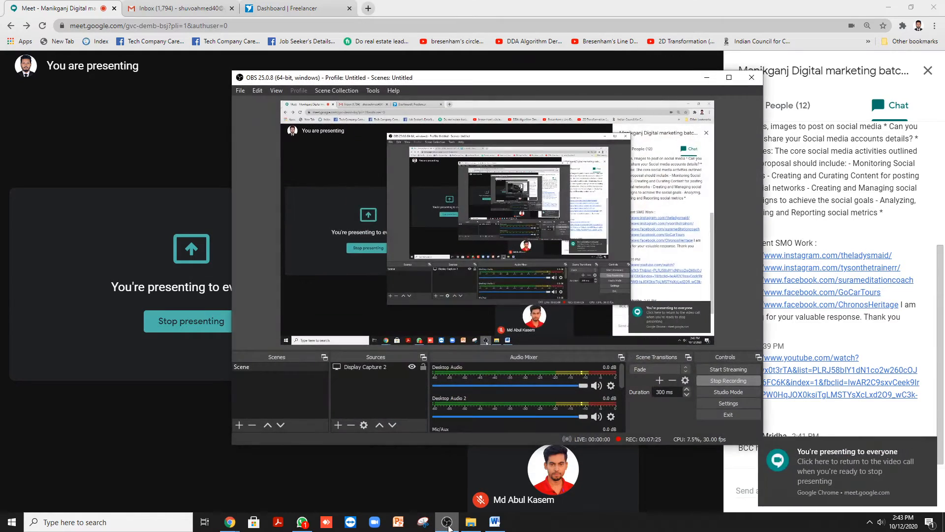
click(447, 521)
Step: Search Google for "bing ads" in a new tab and open the Bing Ads - Microsoft result
click(369, 8)
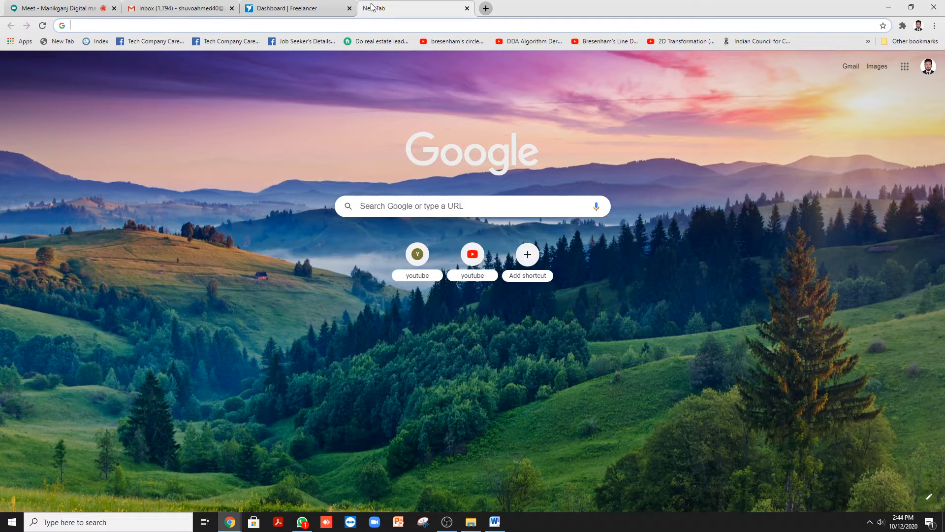
text(bin)
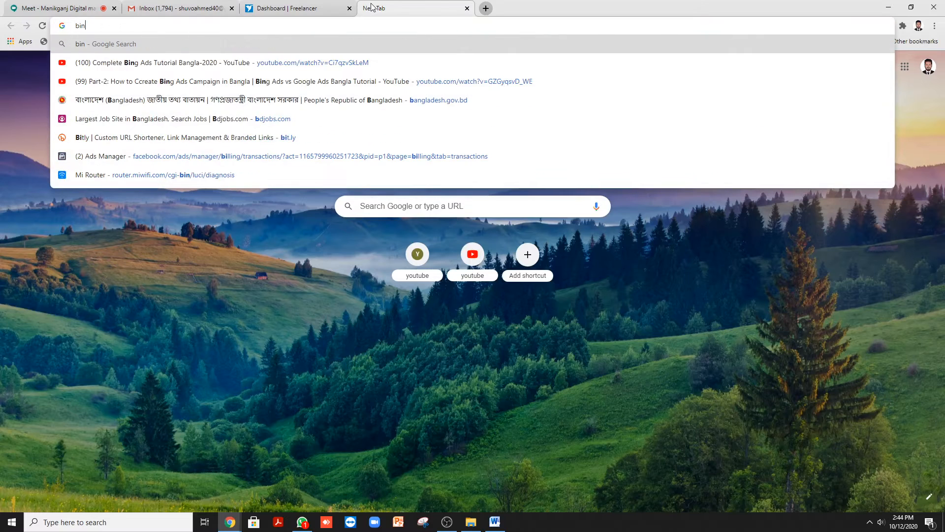
text(g ads)
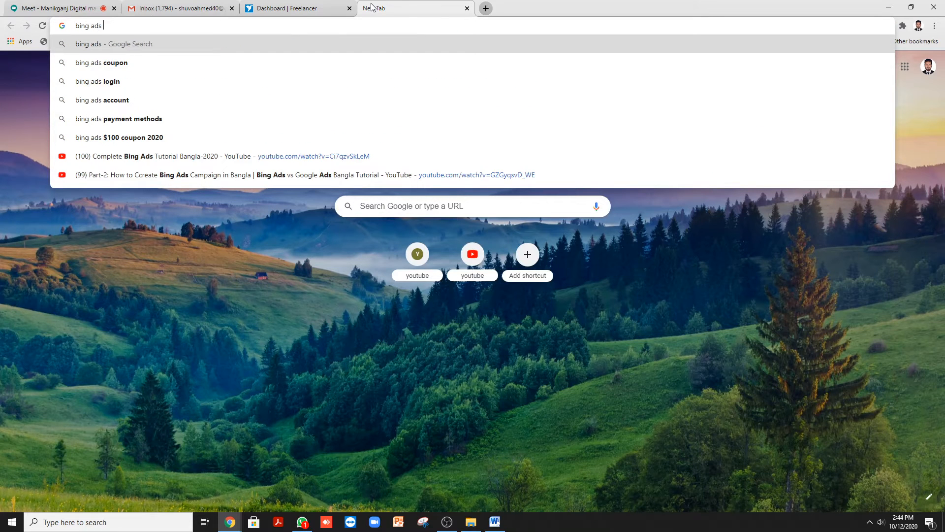
key(Return)
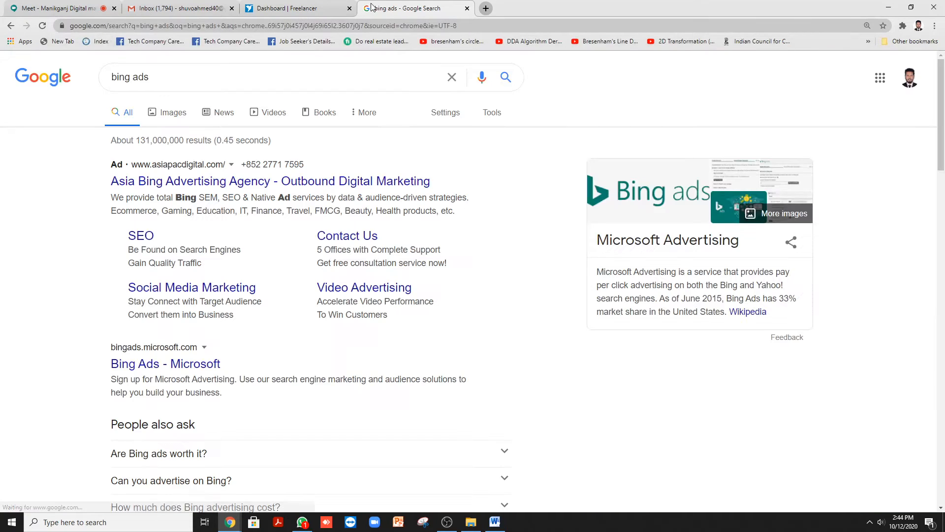
scroll(306, 268, down, 2)
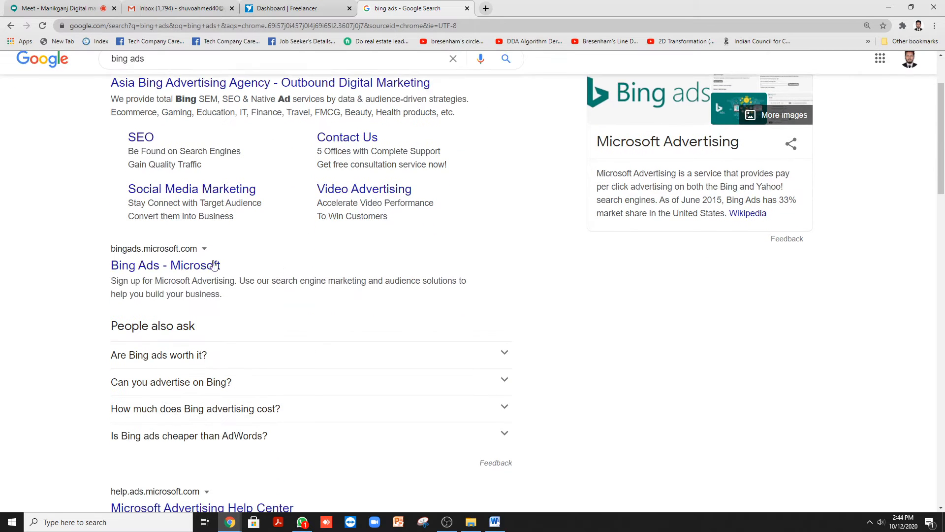
click(173, 266)
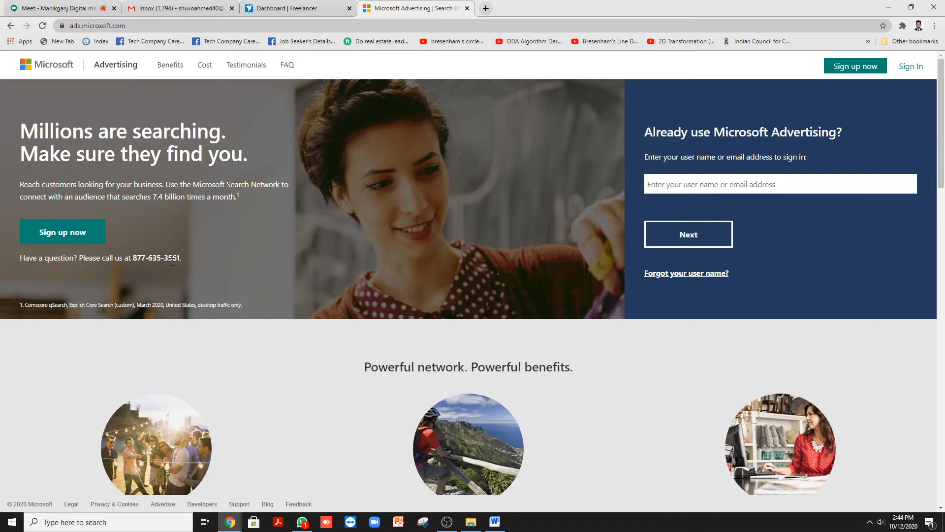
Step: Go back to review the "bing ads" search results and reopen the Bing Ads - Microsoft page
click(11, 26)
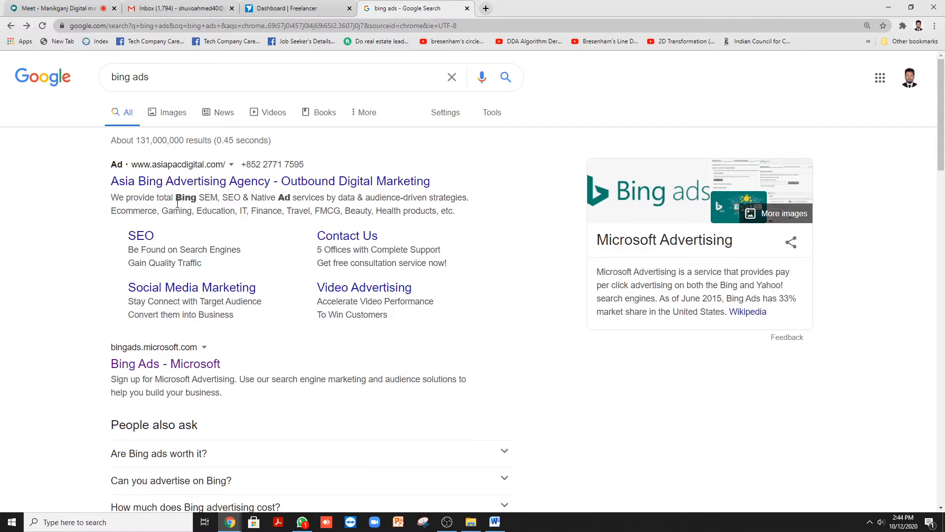
scroll(177, 203, down, 3)
scroll(100, 217, up, 2)
scroll(100, 216, down, 1)
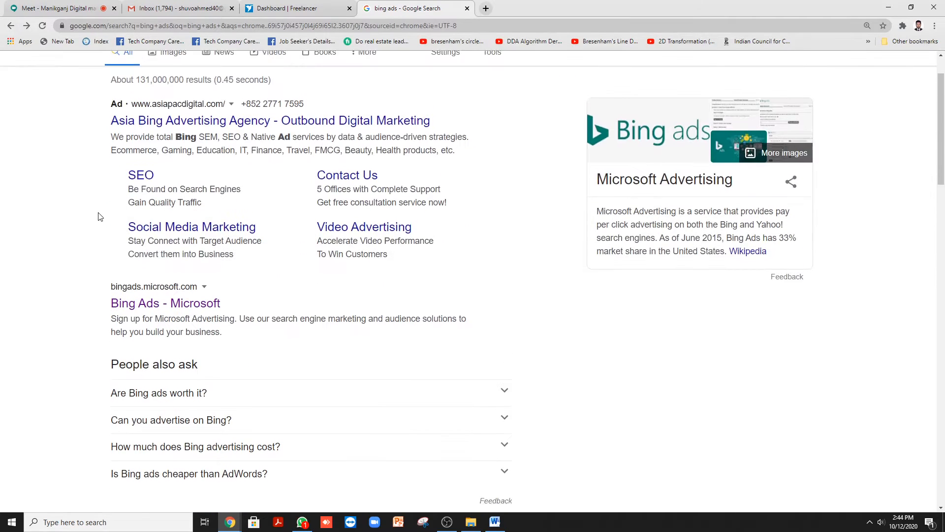
scroll(100, 216, down, 2)
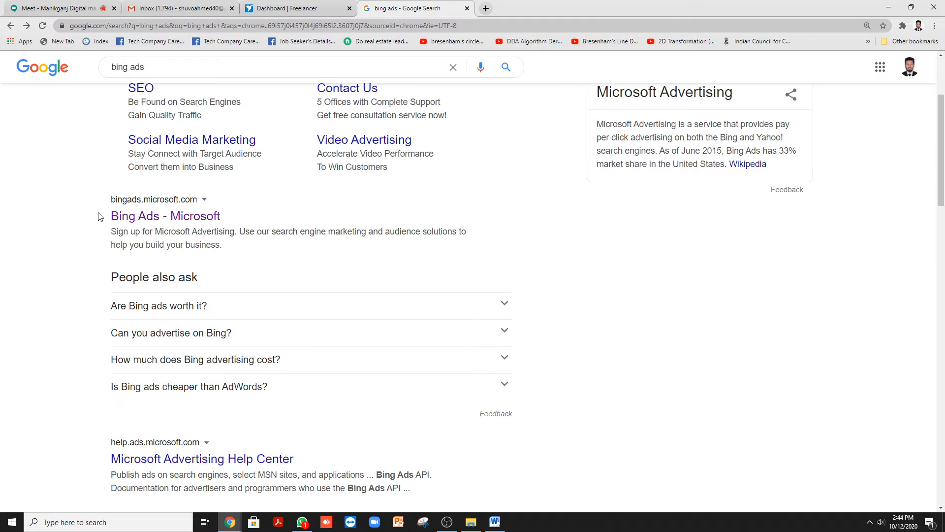
scroll(247, 278, up, 3)
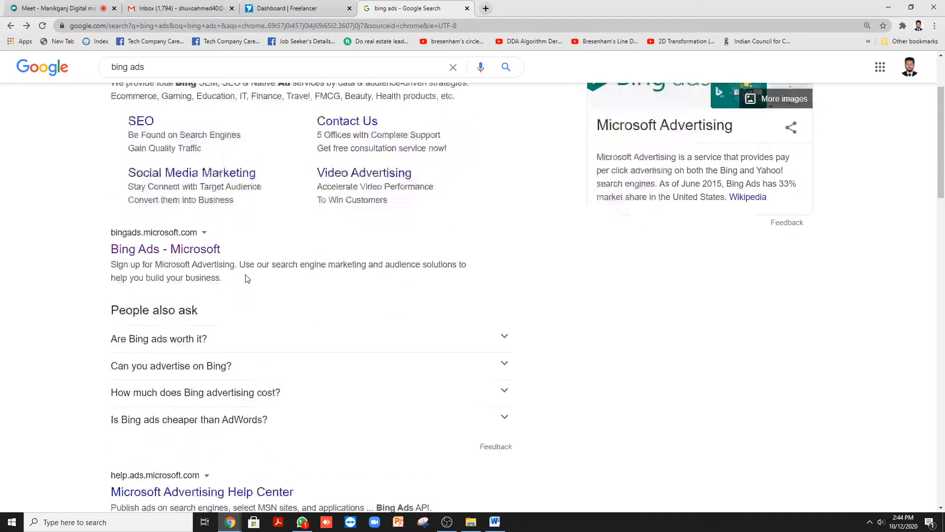
scroll(238, 288, down, 2)
scroll(226, 297, up, 2)
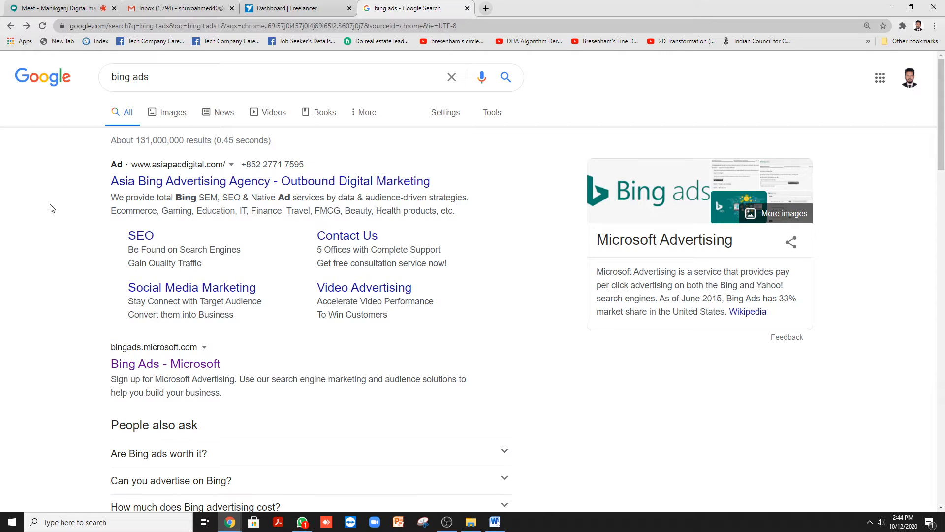
scroll(61, 274, down, 2)
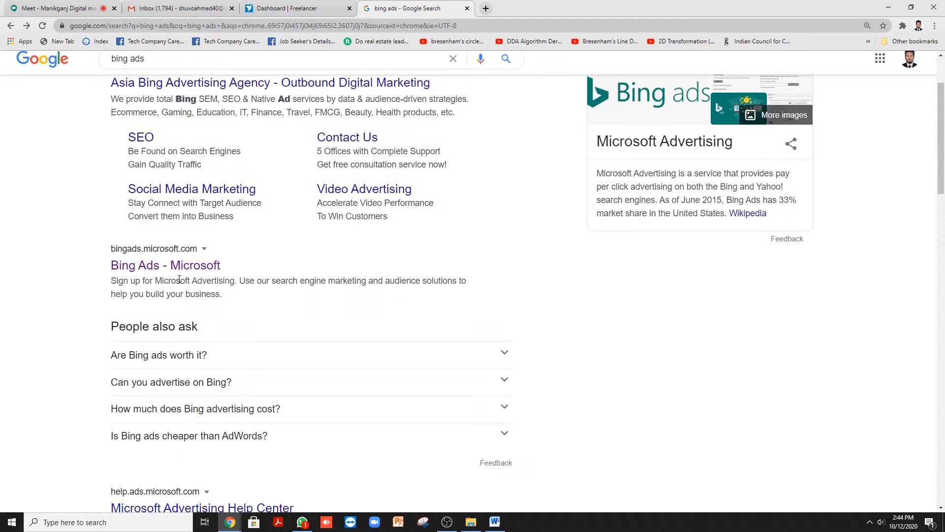
click(207, 267)
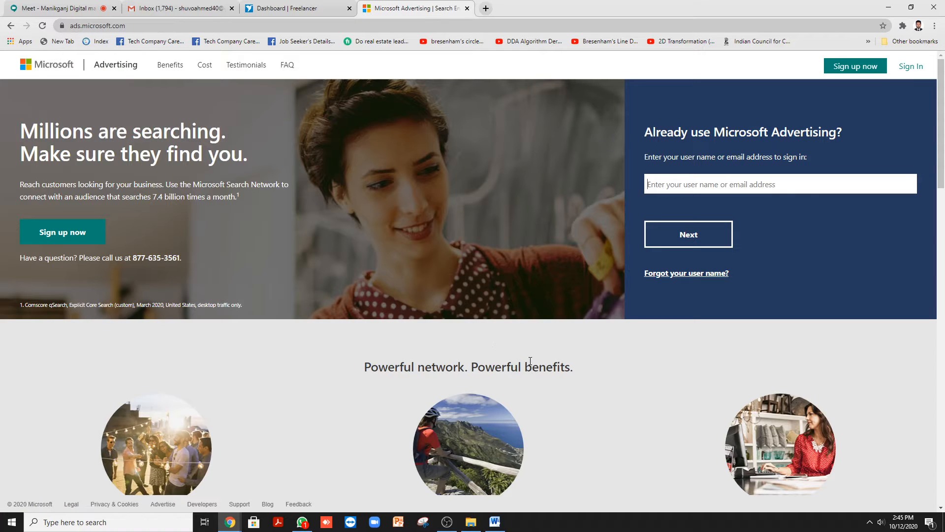
Step: Visit the Google Meet call briefly and start signing up for Microsoft Advertising
click(24, 5)
click(594, 340)
click(434, 6)
click(863, 69)
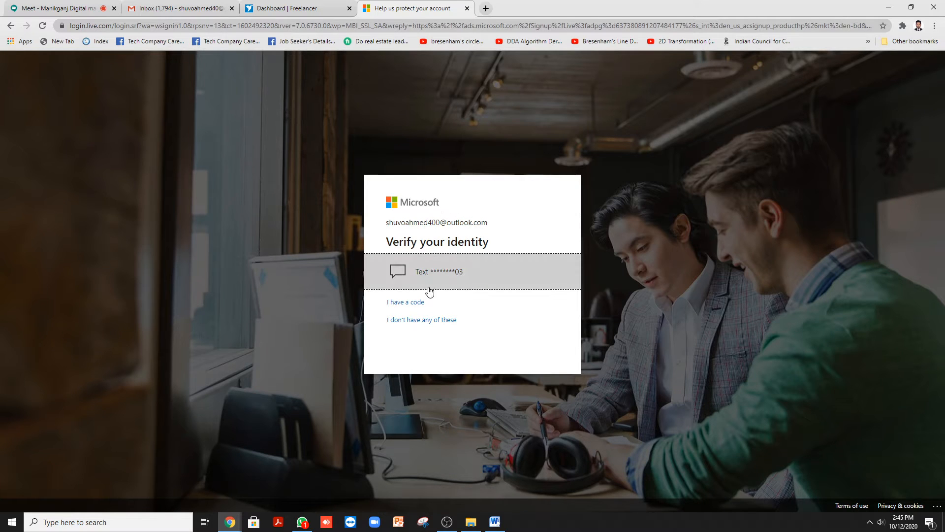
Step: Choose text-message identity verification, enter the last four digits of the phone number and request the code
drag(405, 223, 476, 220)
click(476, 220)
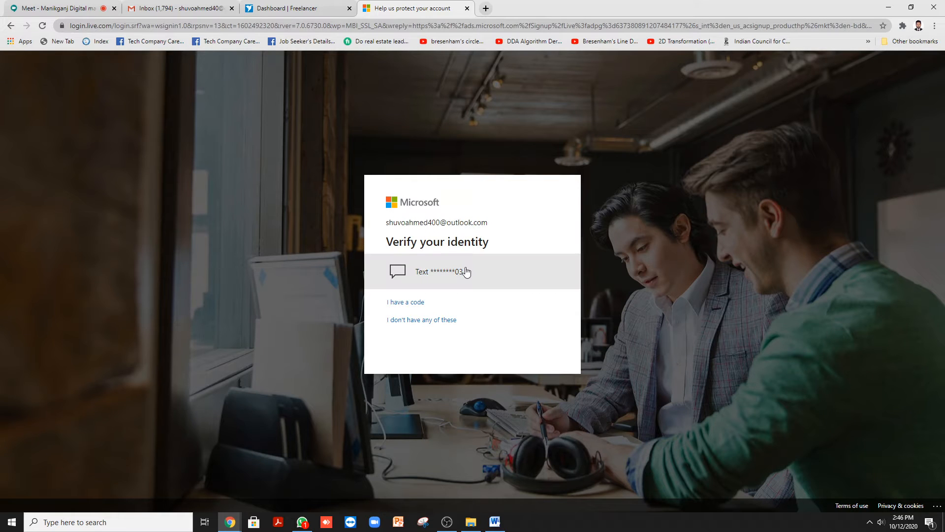
click(447, 280)
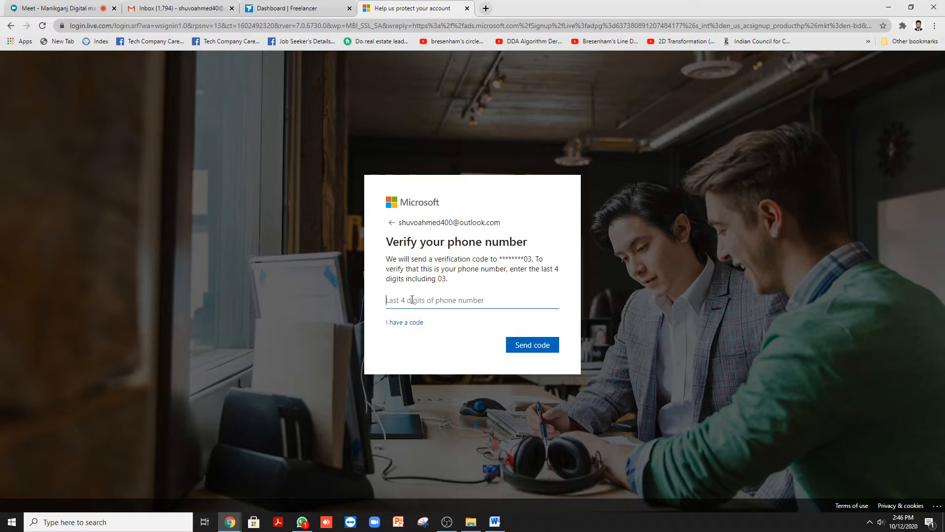
text(7303)
click(525, 350)
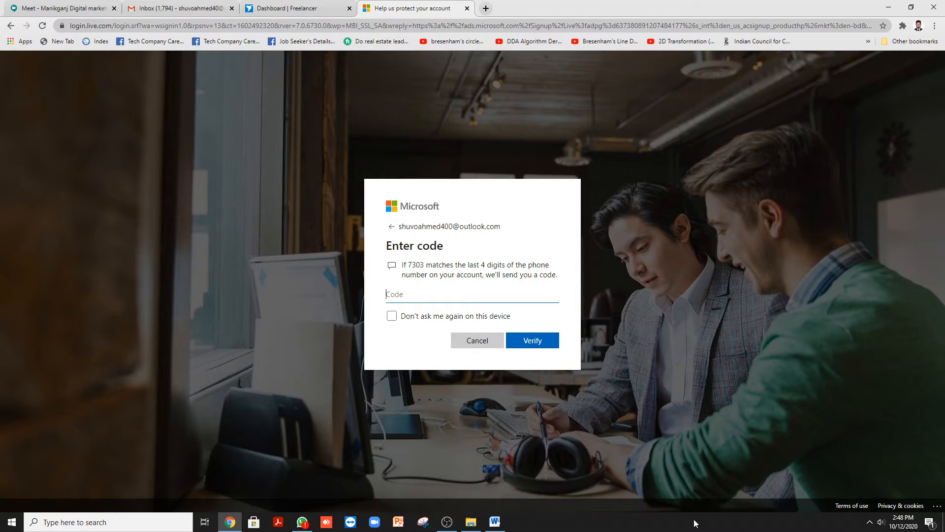
Step: Check the computer's Wi-Fi connection and the participants in the Google Meet call
click(870, 522)
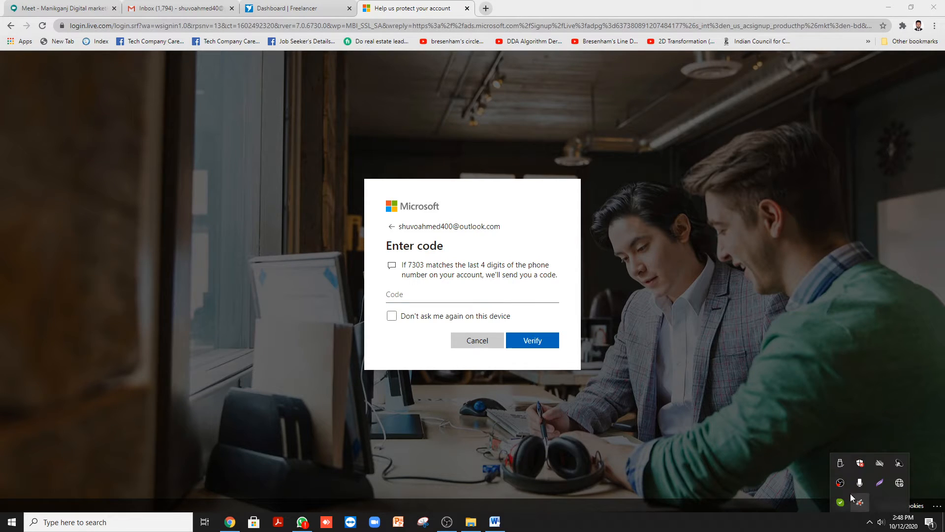
click(899, 482)
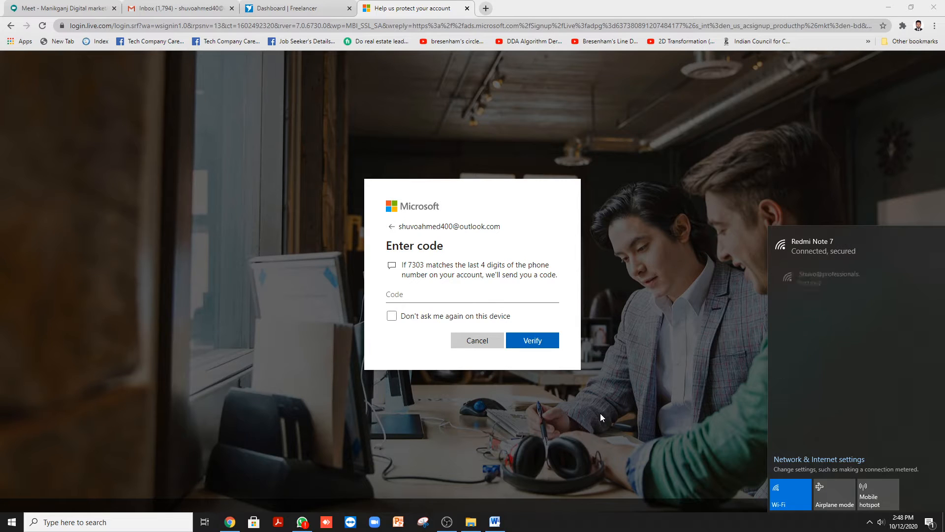
click(64, 7)
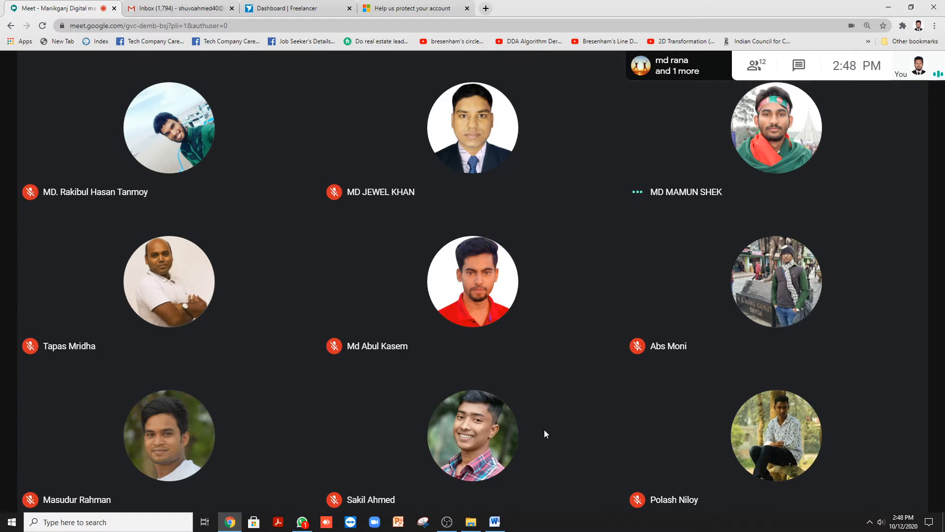
mouse_move(543, 503)
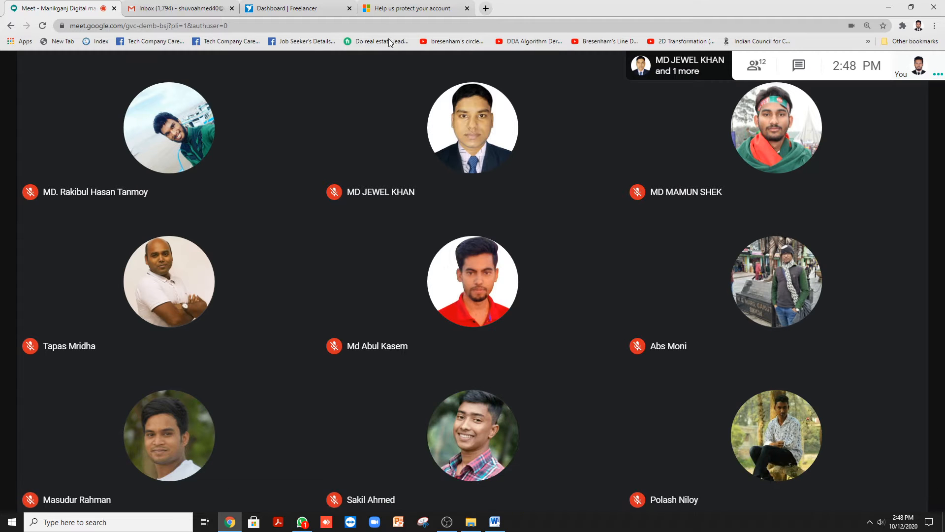
Step: Enter the received verification code on the Microsoft sign-in page and submit it
click(404, 6)
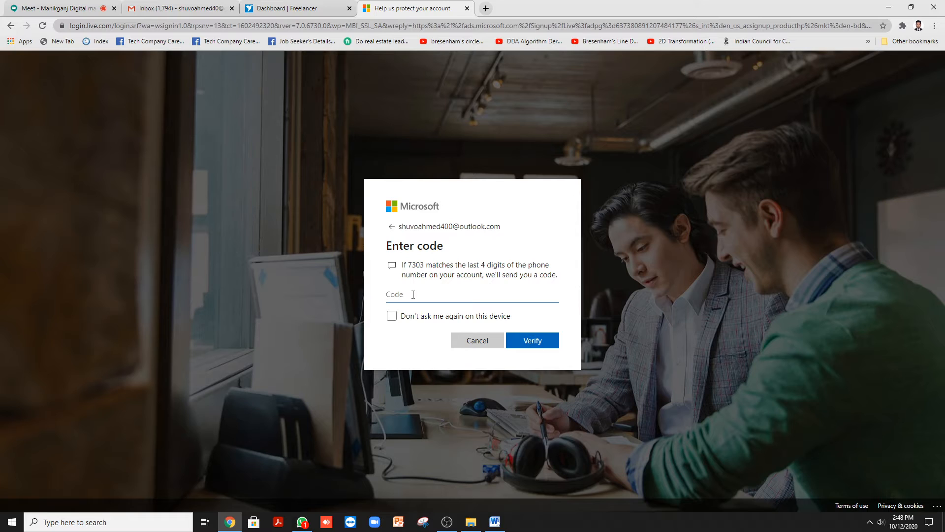
click(536, 342)
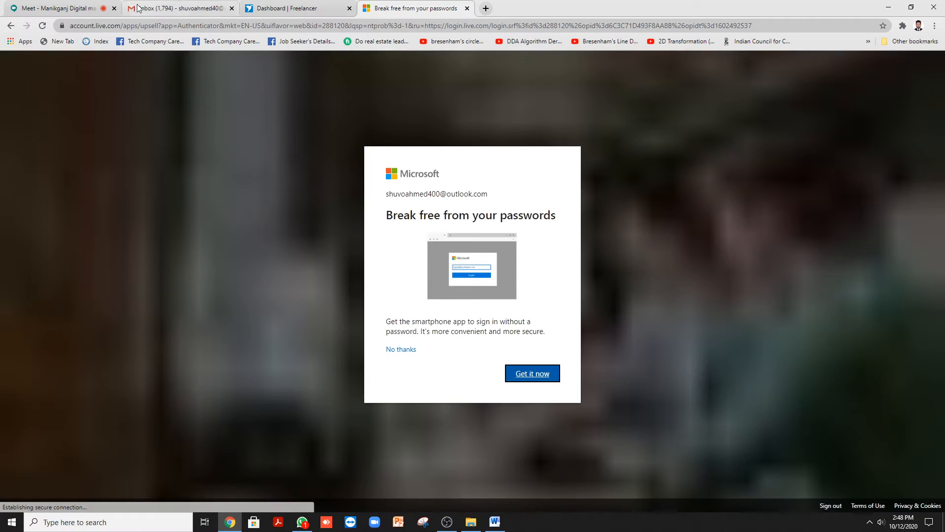
Step: Present the entire screen to the Google Meet participants
click(59, 8)
click(861, 482)
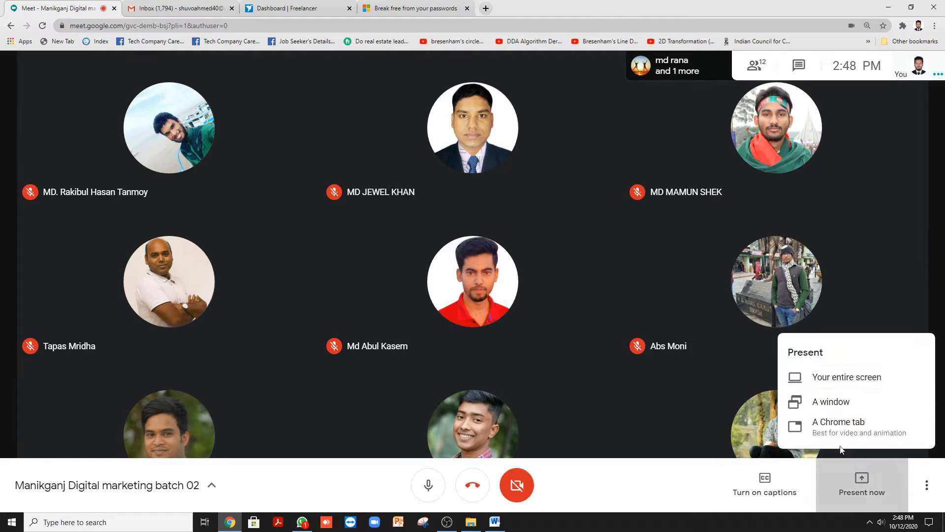
click(833, 376)
click(421, 147)
click(559, 237)
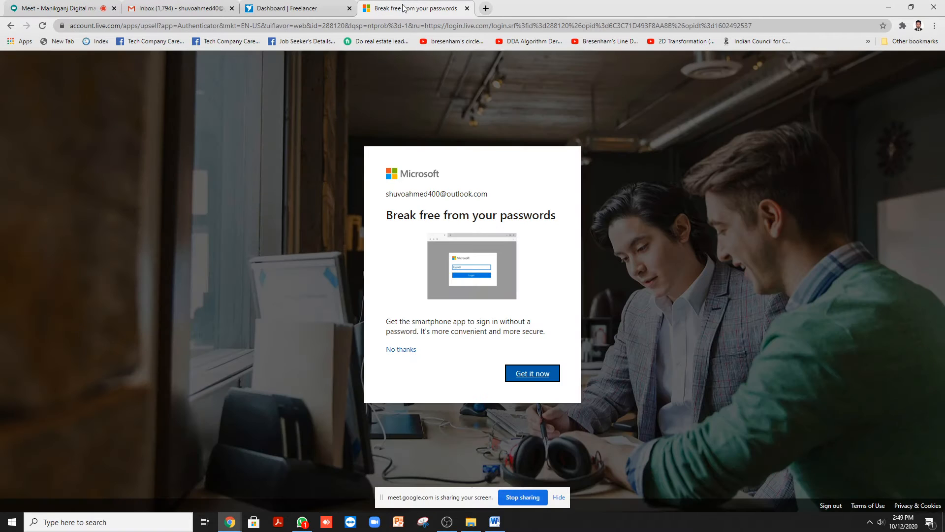
Step: Decline Microsoft's passwordless smartphone app offer and look through the Microsoft Advertising account creation form
click(414, 8)
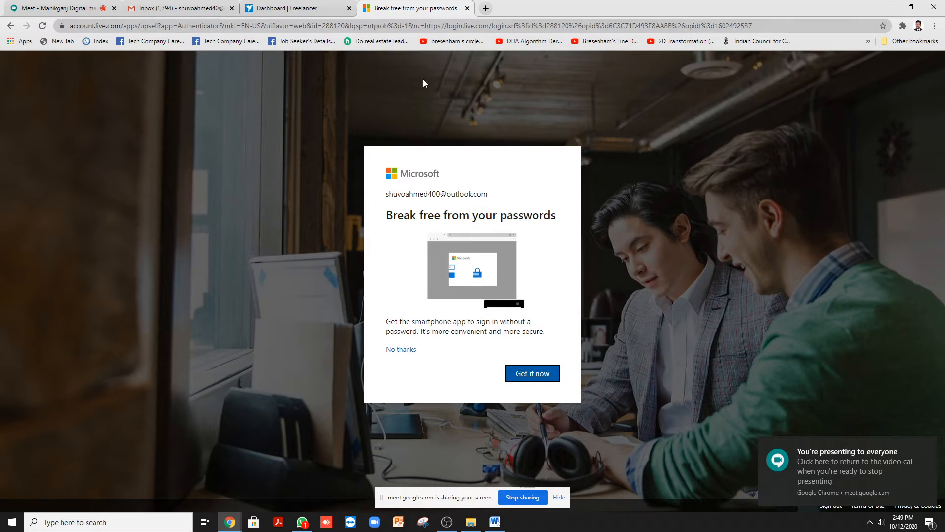
click(398, 349)
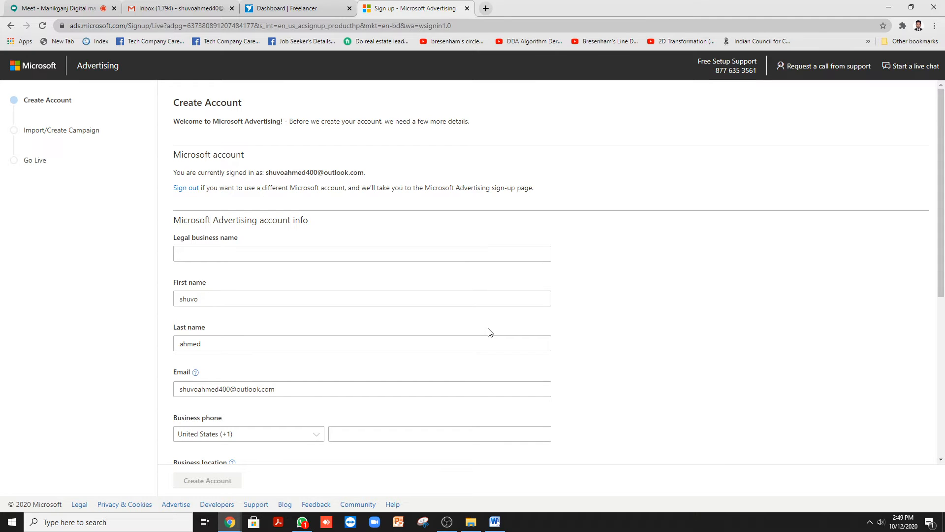
scroll(435, 283, down, 2)
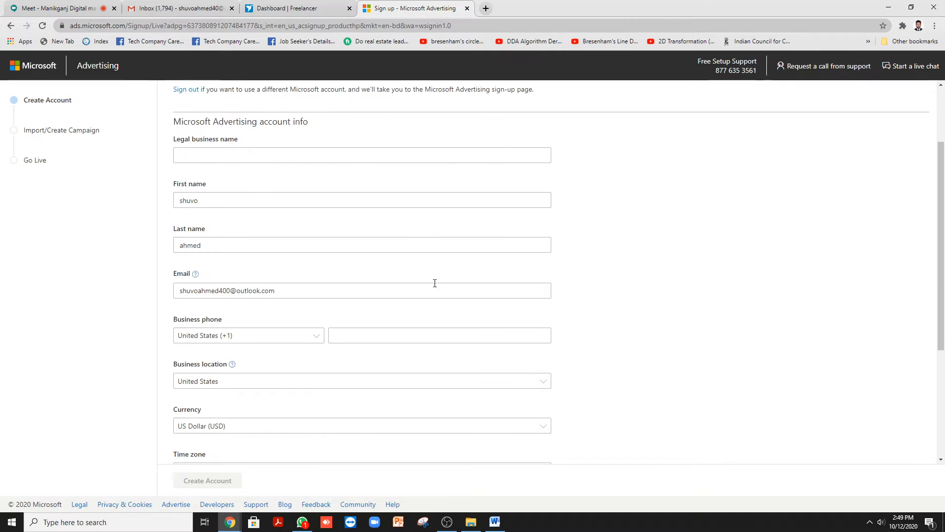
scroll(424, 283, up, 2)
Step: Enter "Supantha IT" as the legal business name in the Microsoft Advertising account form
click(224, 255)
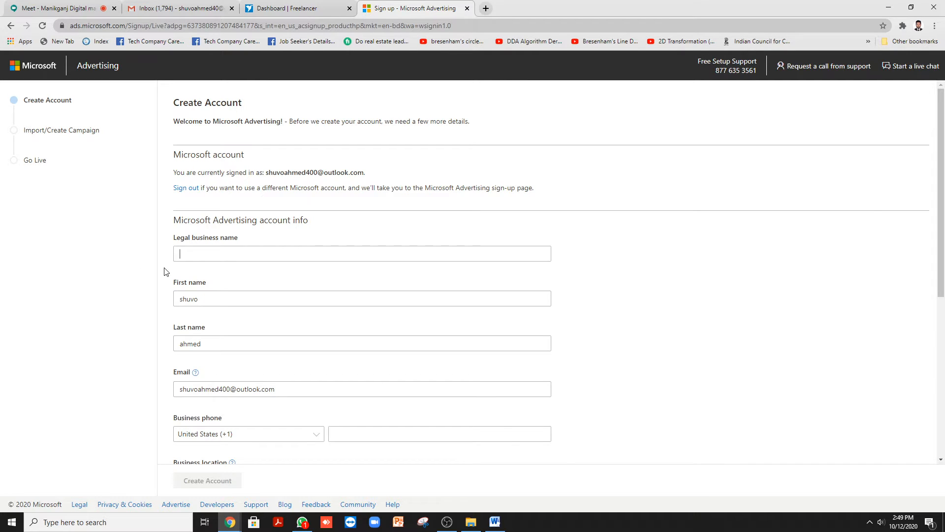
text(Supantha IT)
scroll(217, 271, down, 3)
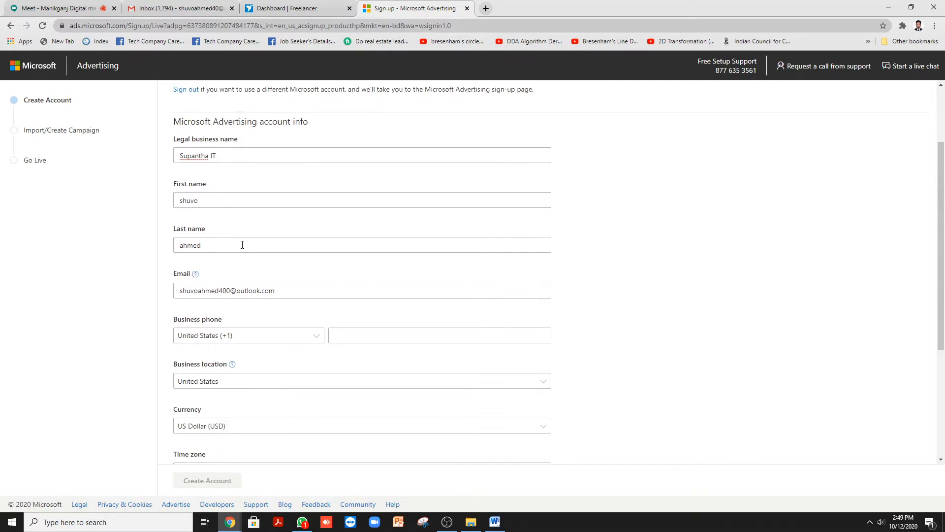
Step: Set the business phone country code to Bangladesh (+880) and fill in the saved phone number without its leading zero
scroll(300, 238, down, 1)
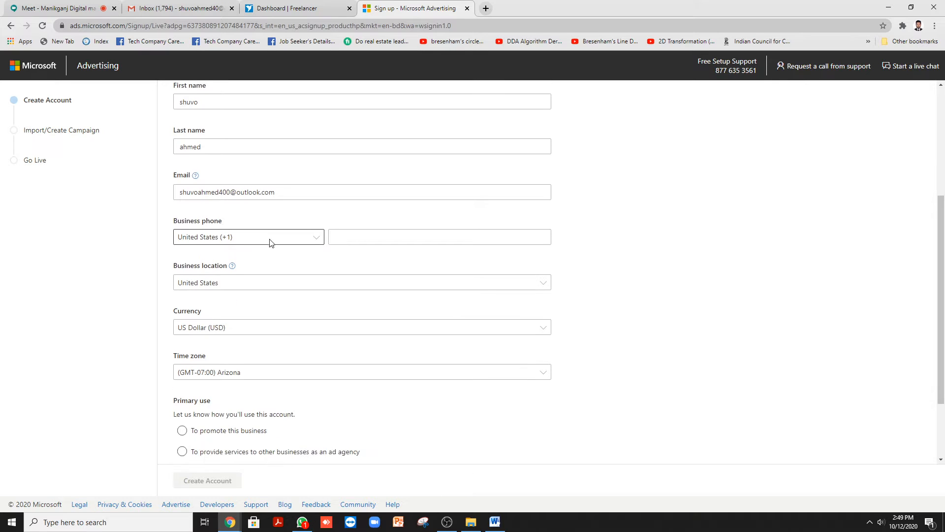
click(224, 240)
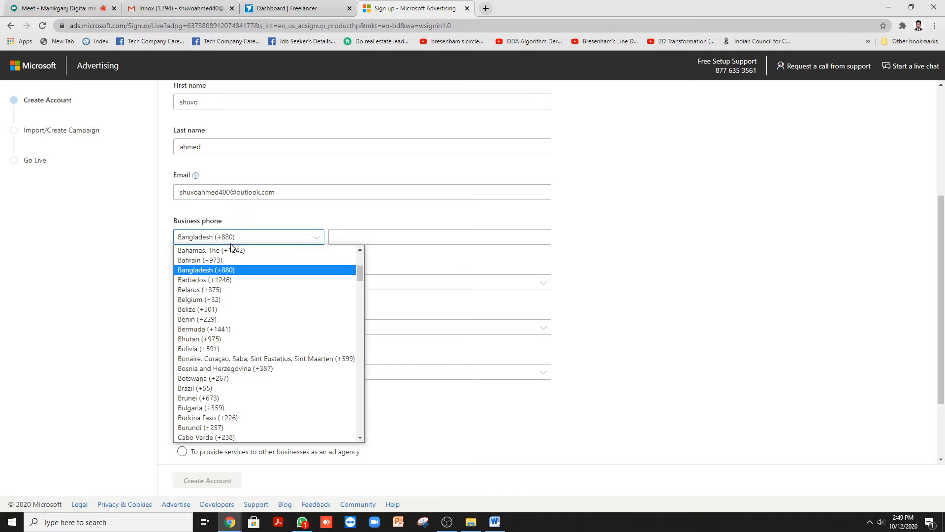
click(231, 245)
click(367, 237)
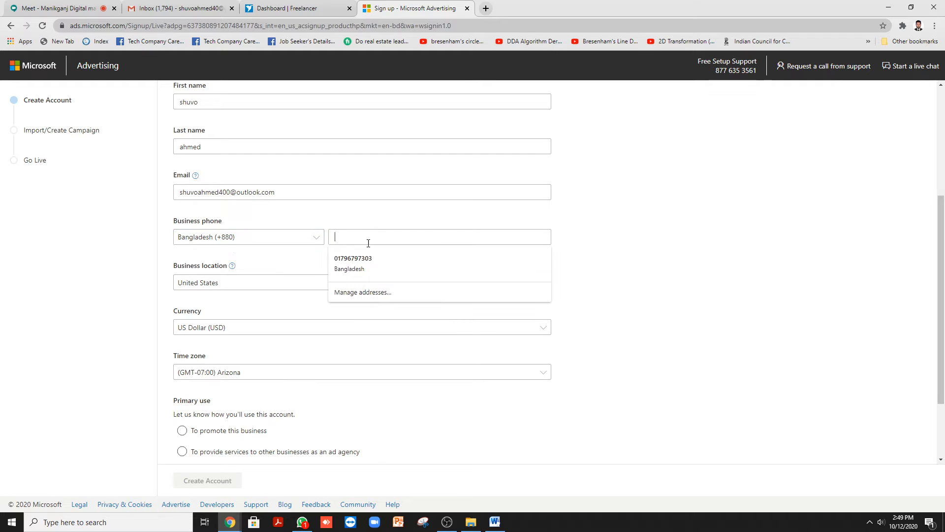
click(368, 261)
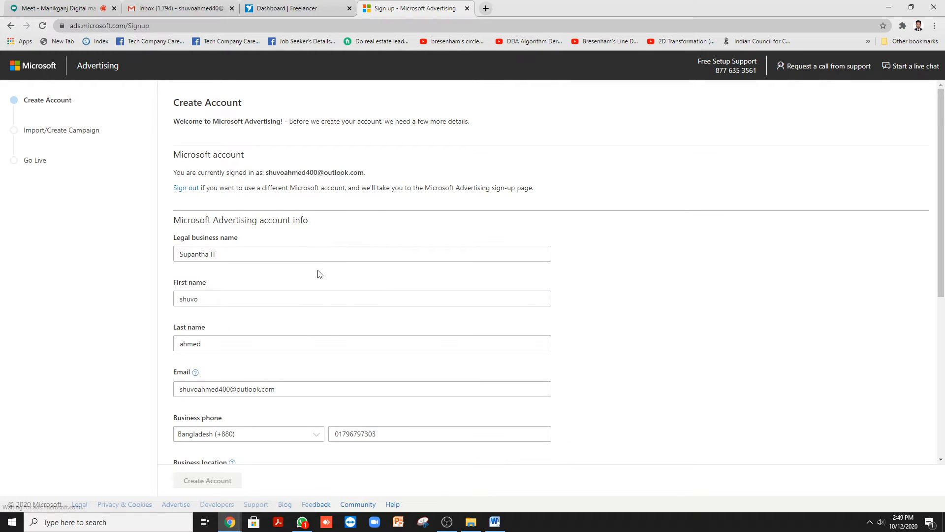
scroll(345, 335, down, 1)
click(340, 387)
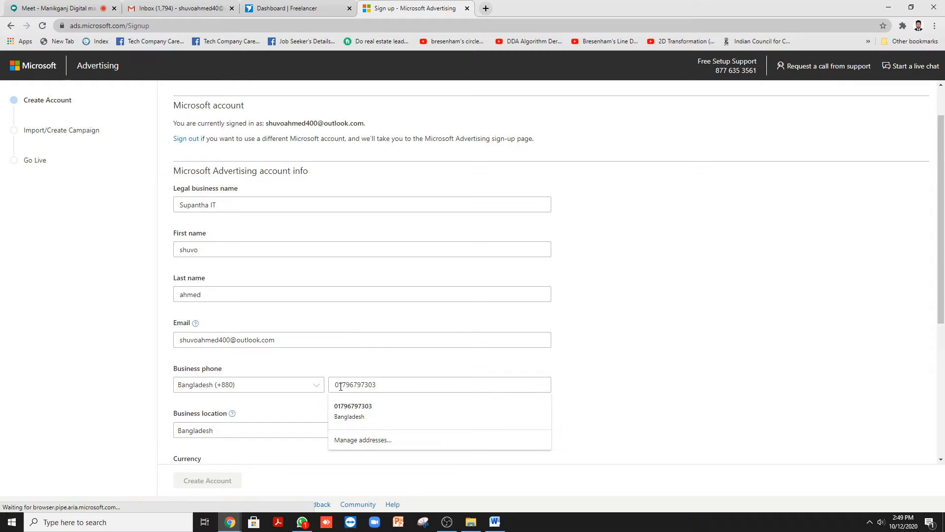
key(BackSpace)
Step: Check the remaining account fields and set the primary use to "To promote this business"
scroll(701, 360, down, 4)
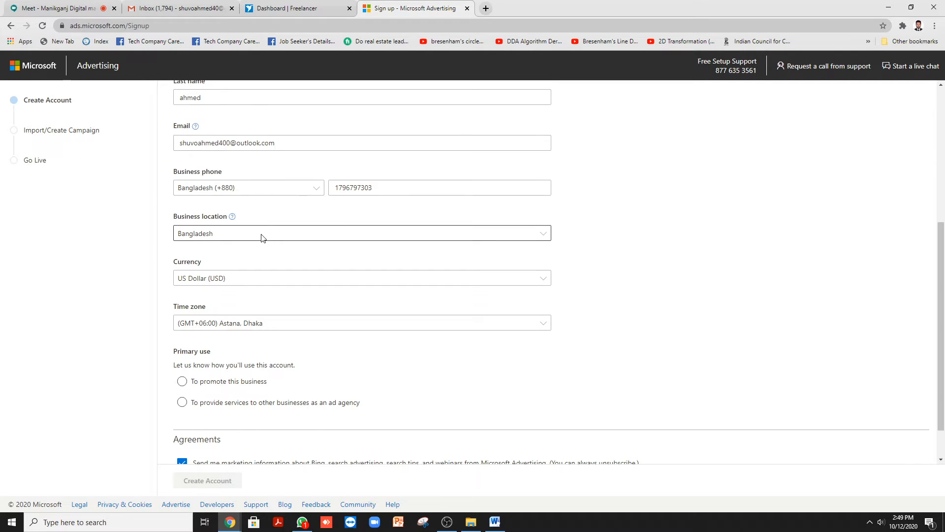
scroll(261, 236, down, 1)
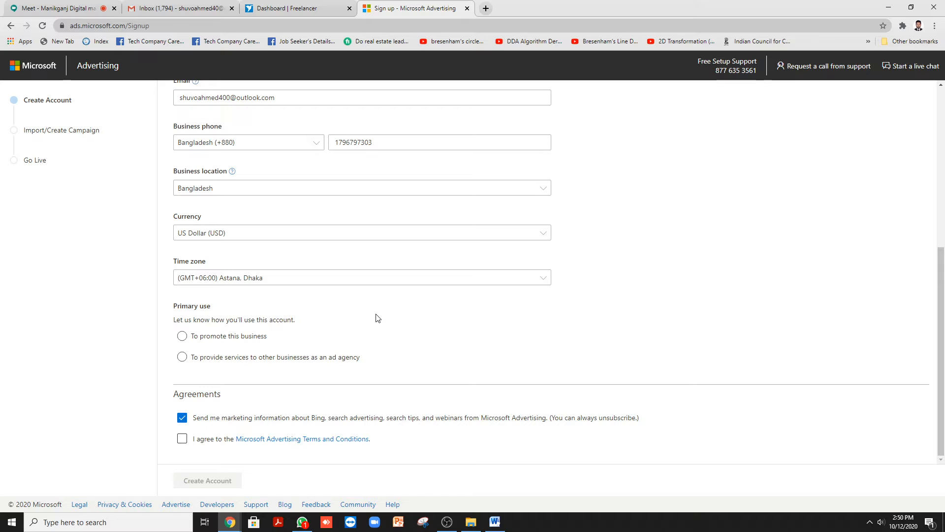
click(203, 336)
scroll(243, 345, up, 4)
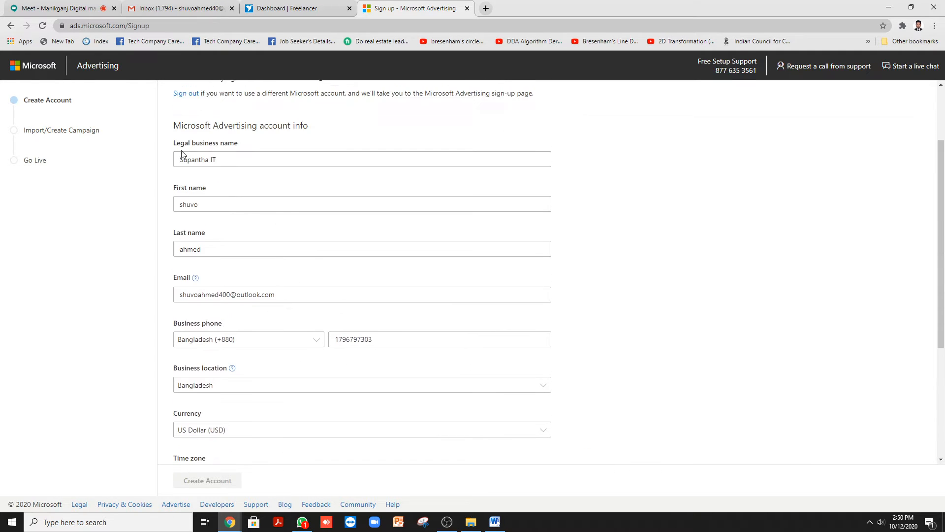
click(224, 158)
drag(223, 158, 168, 162)
click(123, 208)
scroll(222, 246, down, 4)
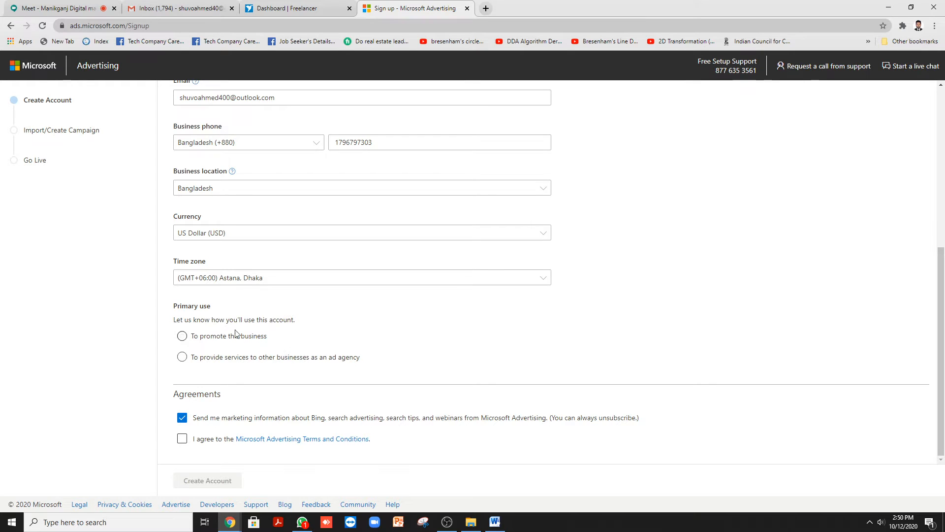
click(182, 337)
Step: Review the completed account form, from the legal business name and contact details to the primary use and agreements
scroll(309, 319, up, 6)
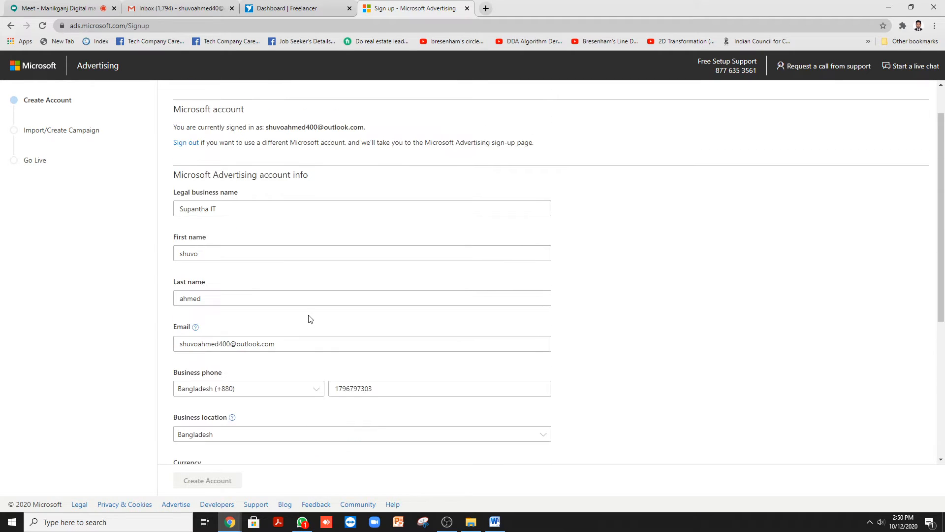
scroll(304, 278, down, 4)
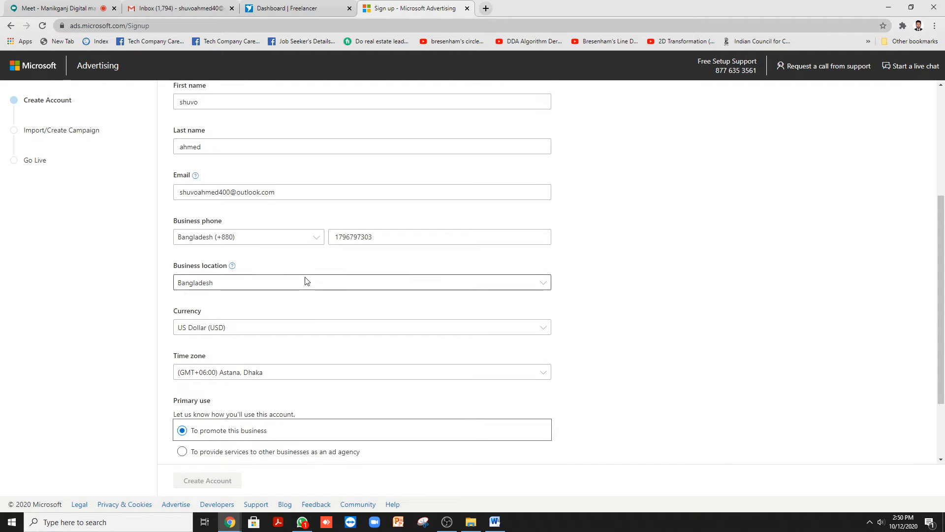
scroll(305, 280, down, 2)
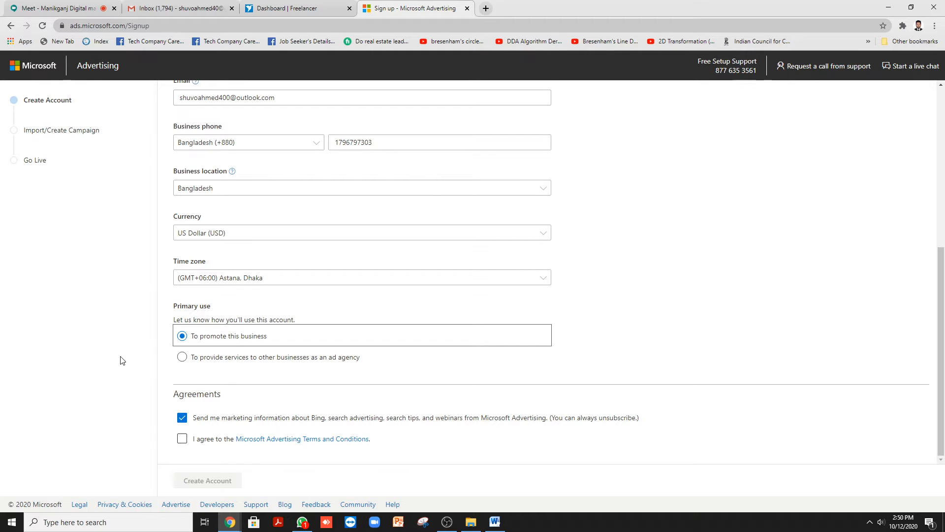
scroll(525, 278, up, 5)
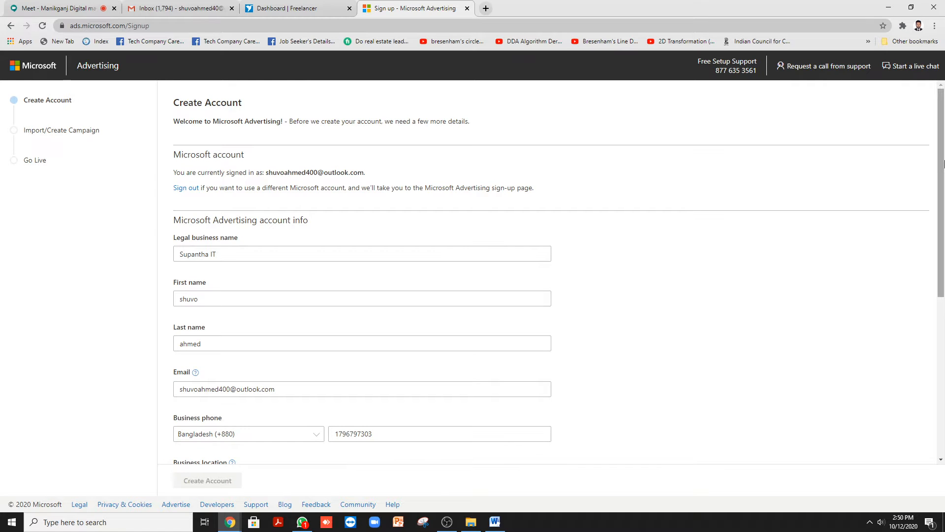
drag(942, 164, 943, 329)
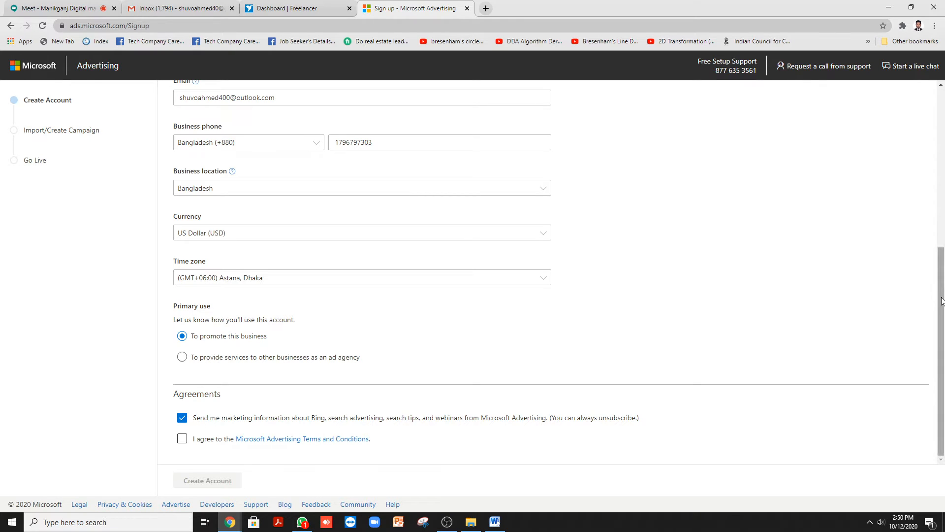
drag(941, 298, 942, 146)
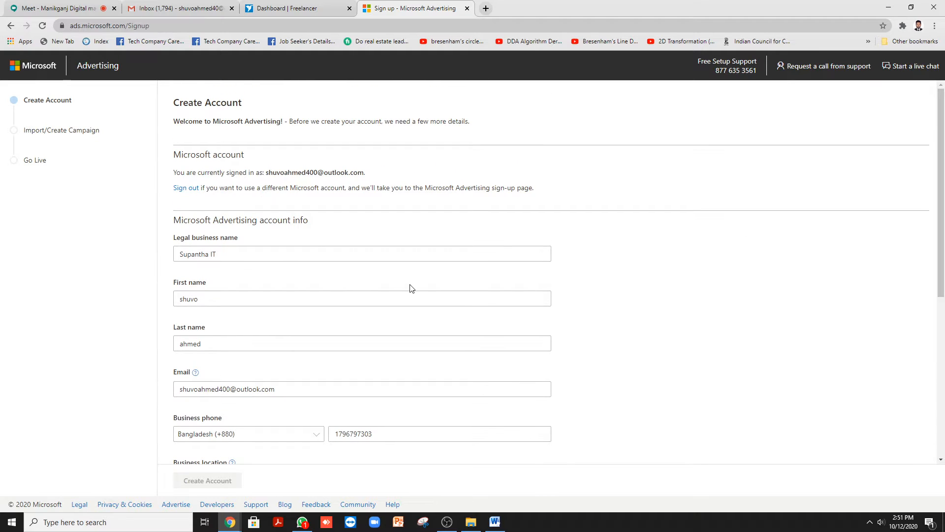
scroll(389, 293, down, 4)
scroll(396, 293, up, 4)
triple_click(218, 253)
Step: Agree to the Microsoft Advertising Terms and Conditions and create the account
scroll(238, 291, down, 6)
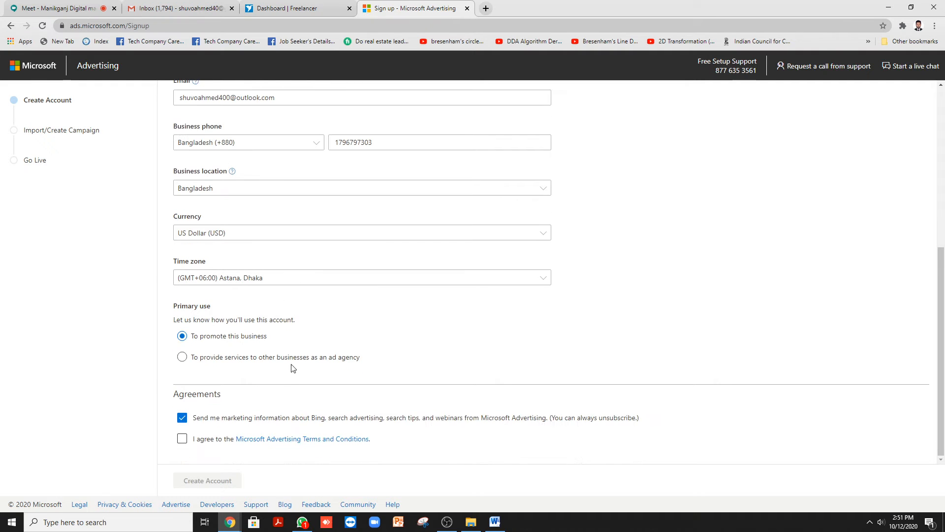
click(181, 441)
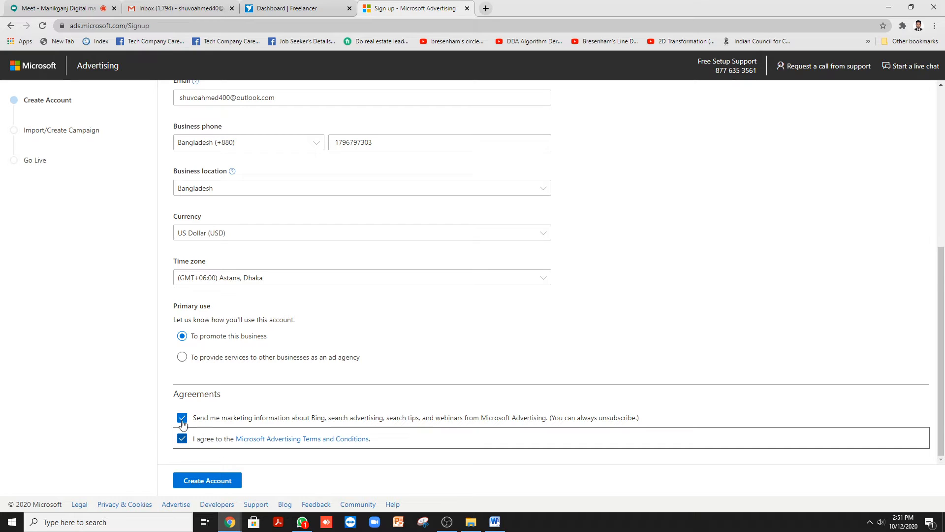
click(203, 486)
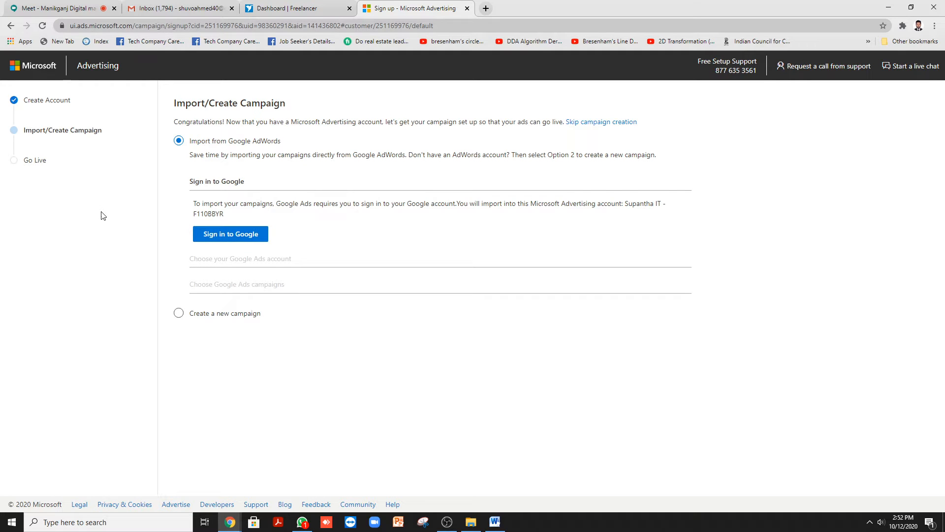
Step: Skip campaign creation and payment information to reach the Campaigns page, dismissing the redesign announcement
click(608, 125)
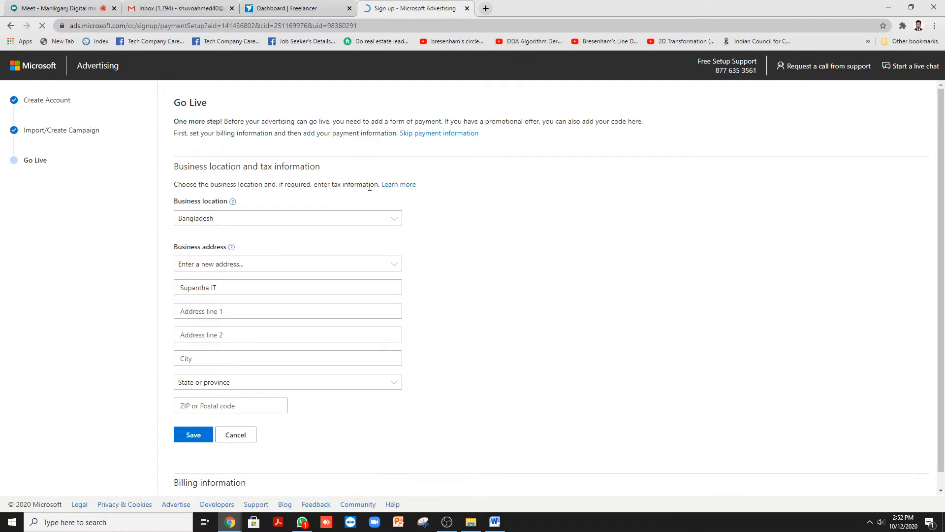
scroll(346, 201, down, 1)
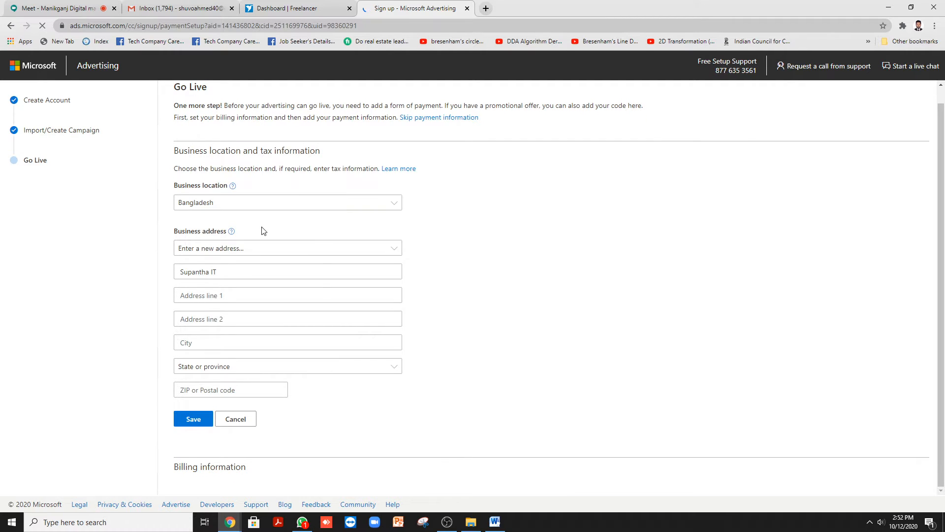
scroll(262, 230, up, 1)
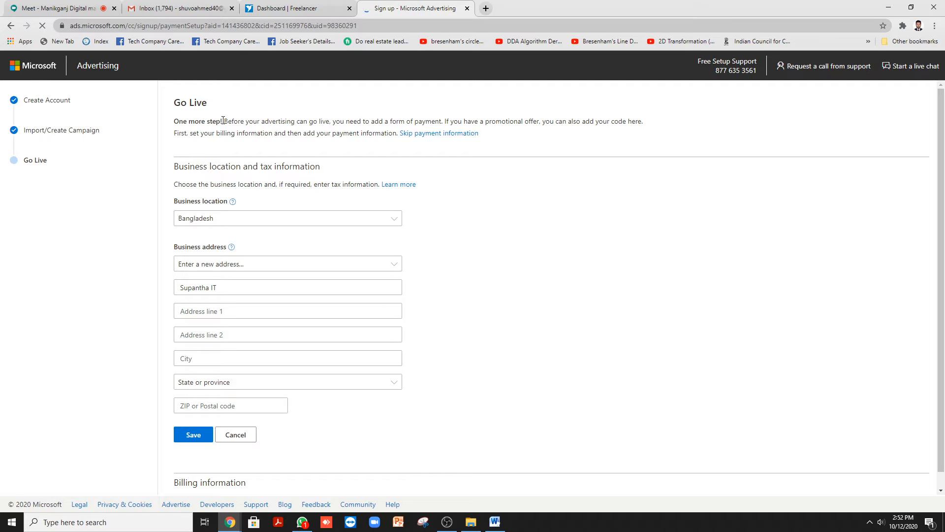
key(ctrl+plus)
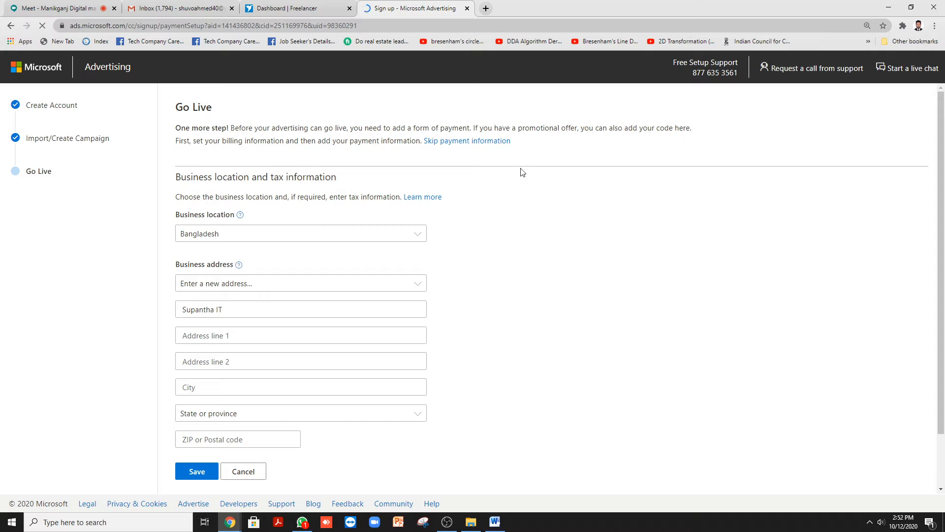
click(480, 144)
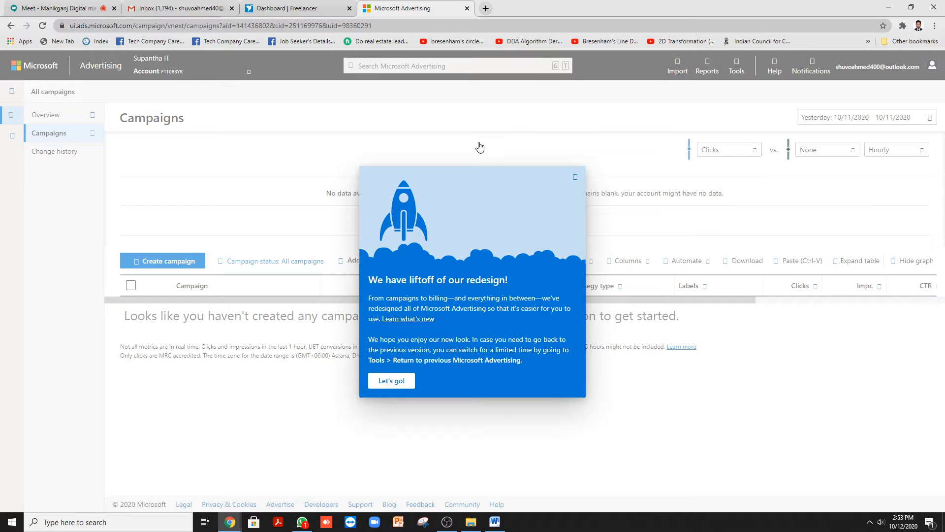
click(390, 380)
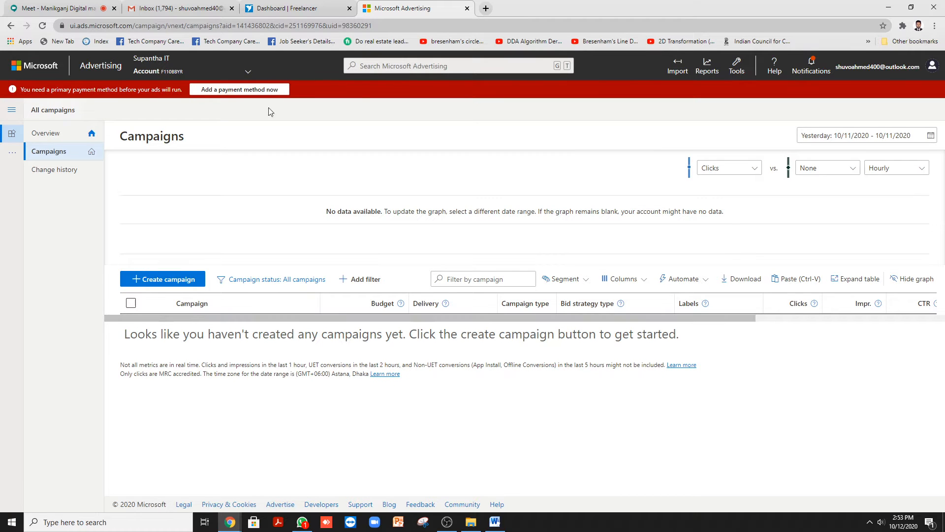
click(54, 8)
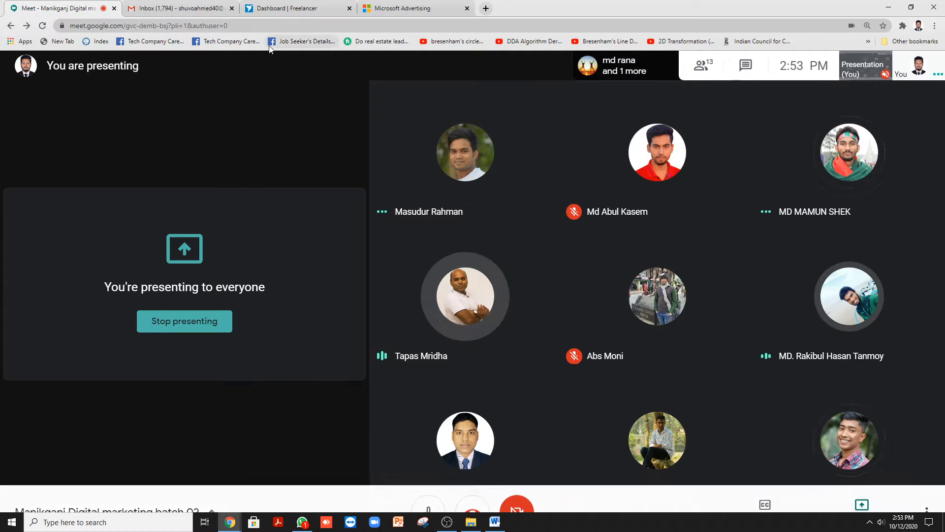
click(417, 4)
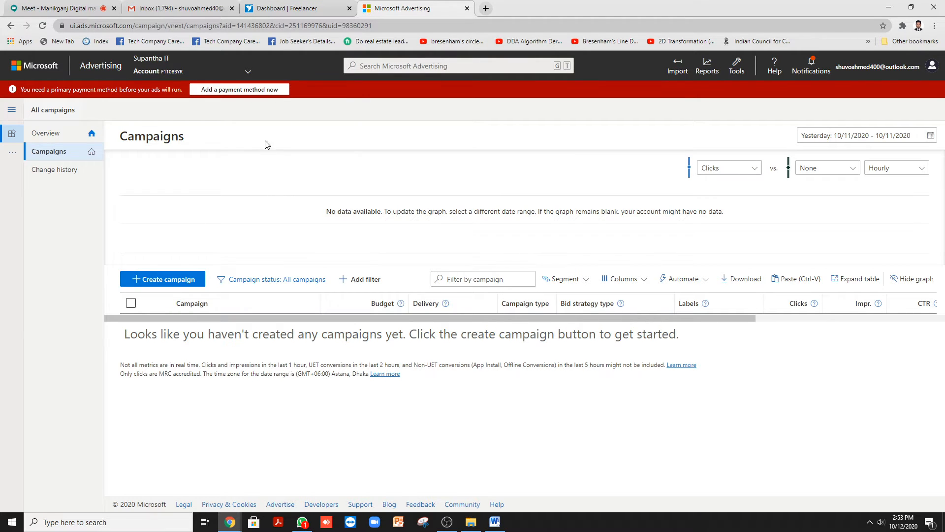
mouse_move(232, 80)
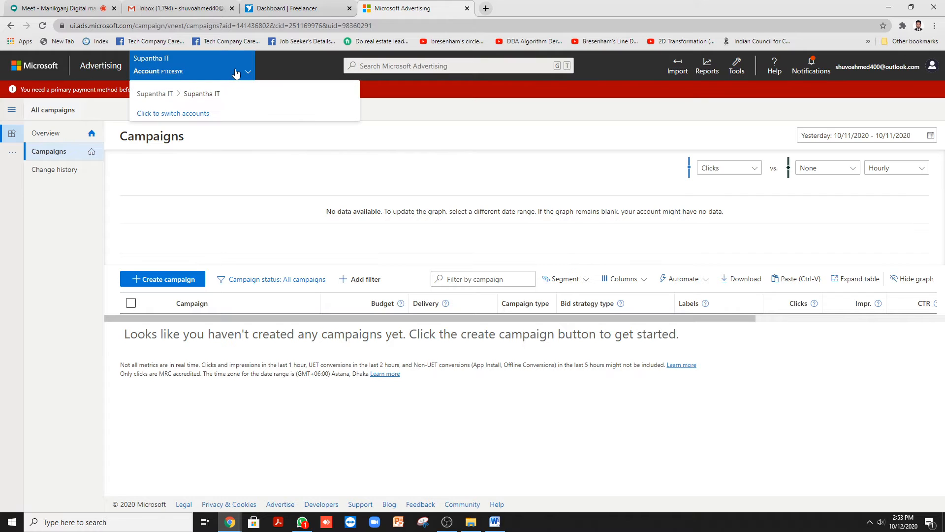
click(248, 72)
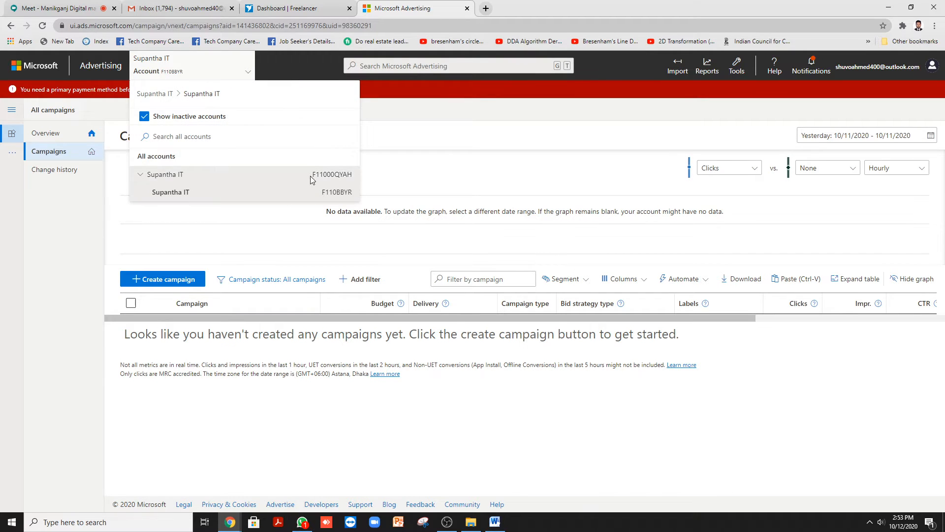
drag(311, 176, 348, 176)
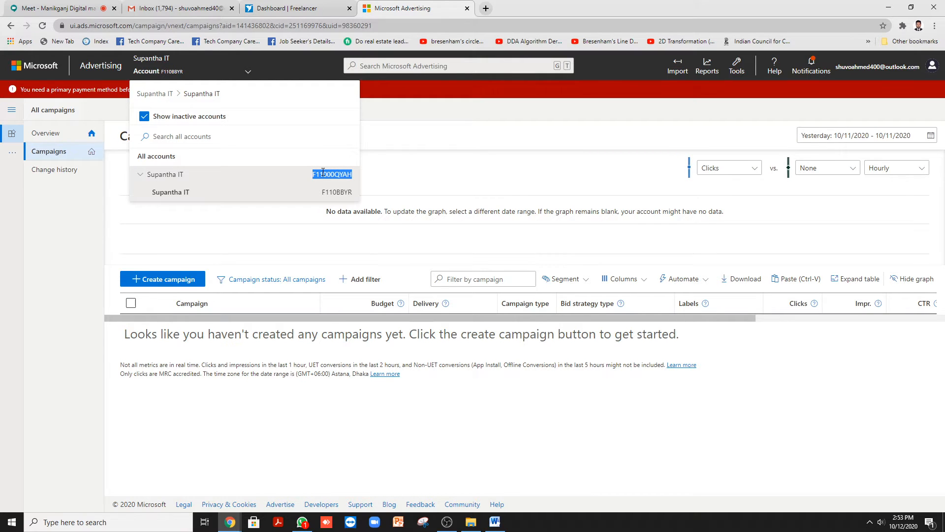
Step: Mute the unmuted participant in Google Meet, and close the open account list back in Microsoft Advertising
click(77, 4)
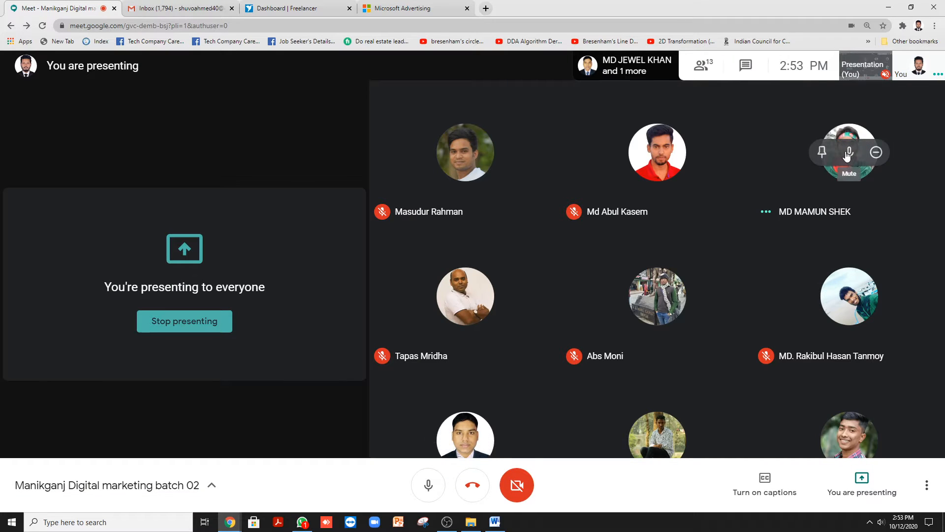
click(848, 156)
click(543, 309)
click(426, 3)
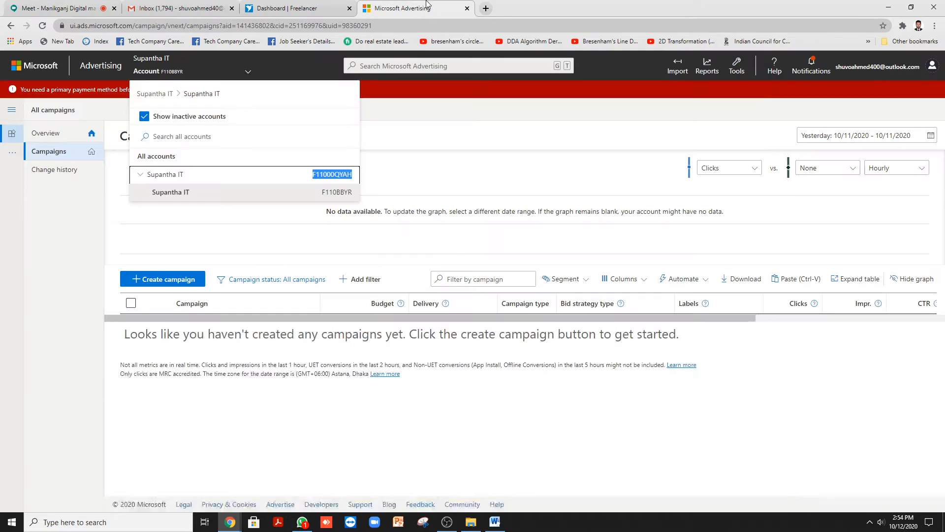
click(32, 274)
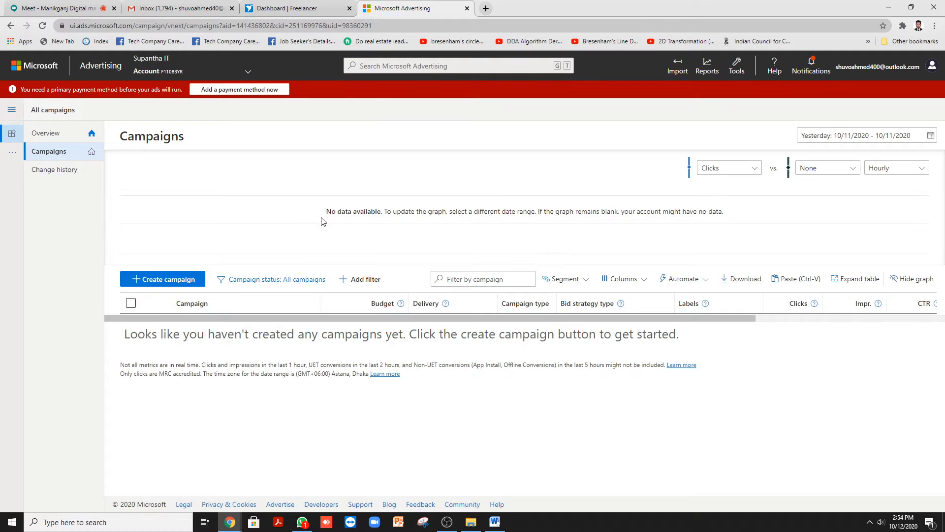
Step: Reopen the account list and point out the account number of the parent Supantha IT entry again
mouse_move(211, 73)
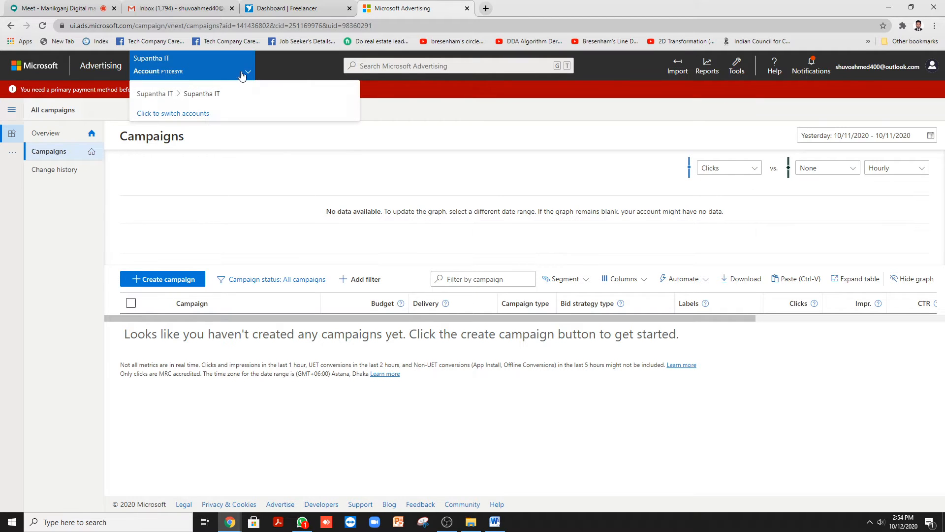
click(236, 72)
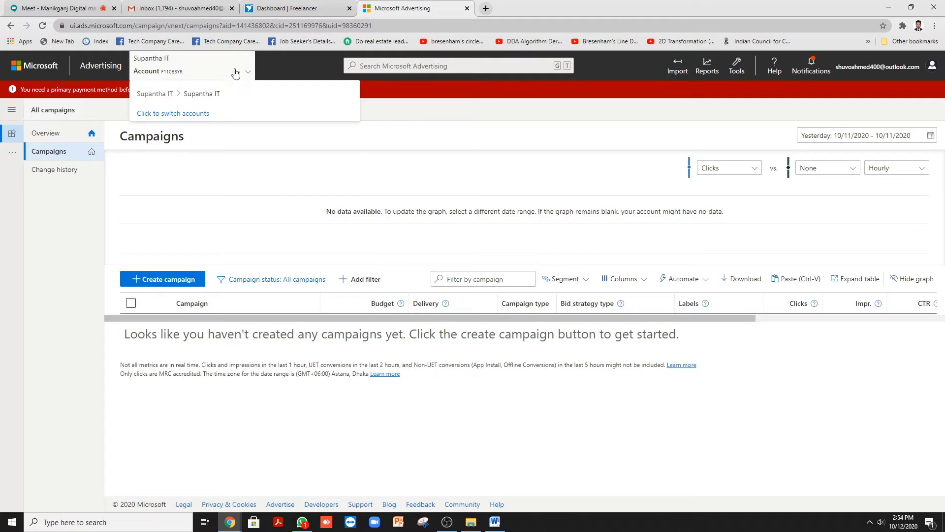
drag(316, 174, 348, 176)
double_click(348, 175)
click(340, 174)
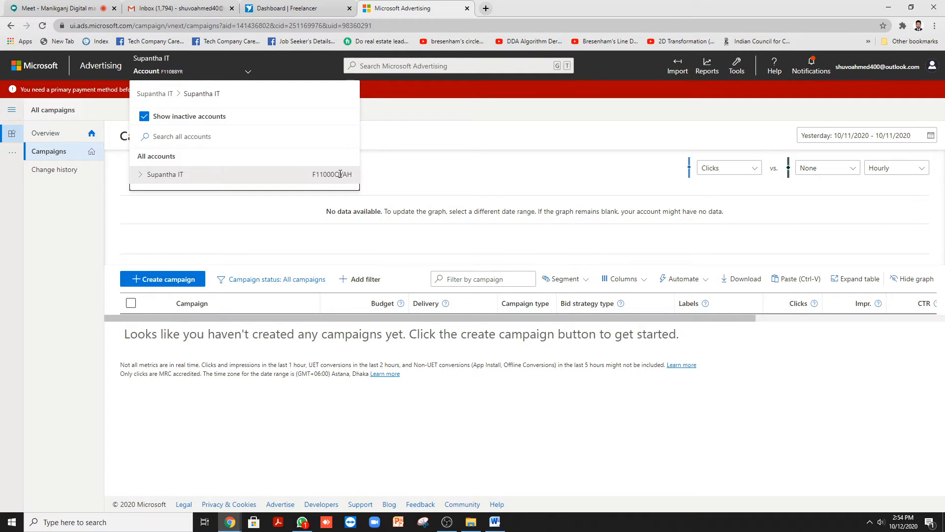
Step: Point out the parent Supantha IT entry's account number once more and close the account list
click(340, 173)
click(337, 174)
click(57, 228)
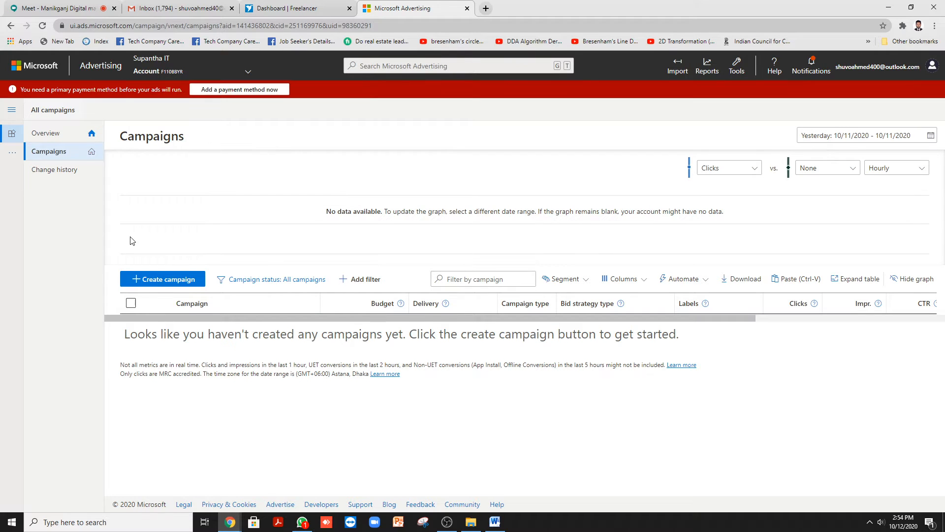
Step: Look over the expanded campaign navigation, the further columns of the campaign table and the Tools options
click(16, 113)
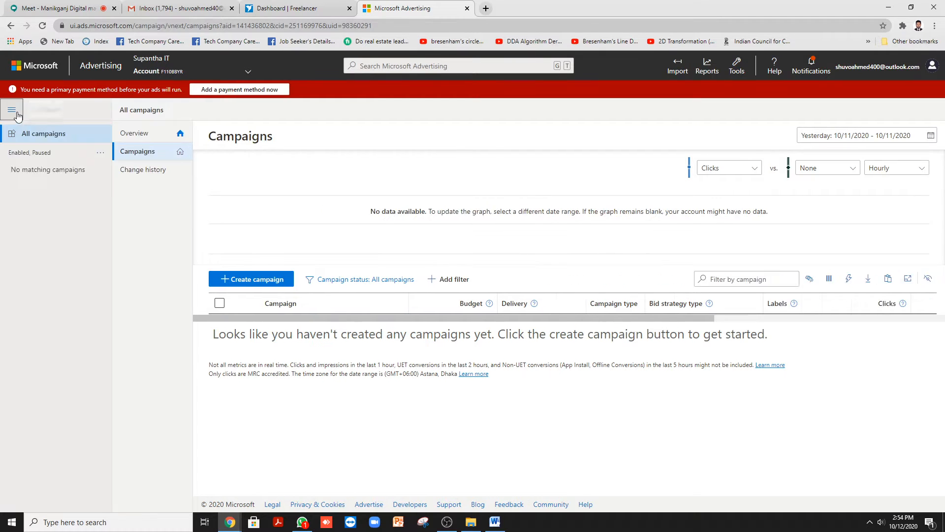
click(16, 113)
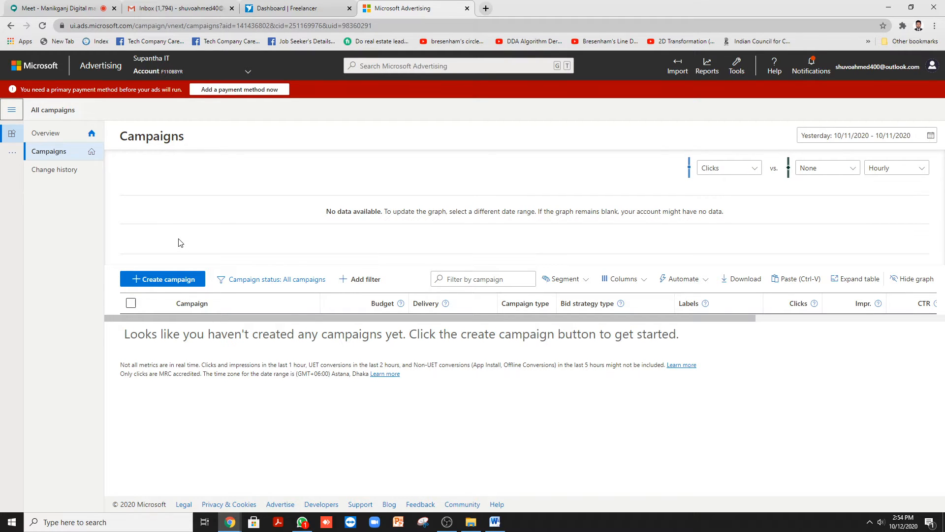
drag(308, 318, 532, 320)
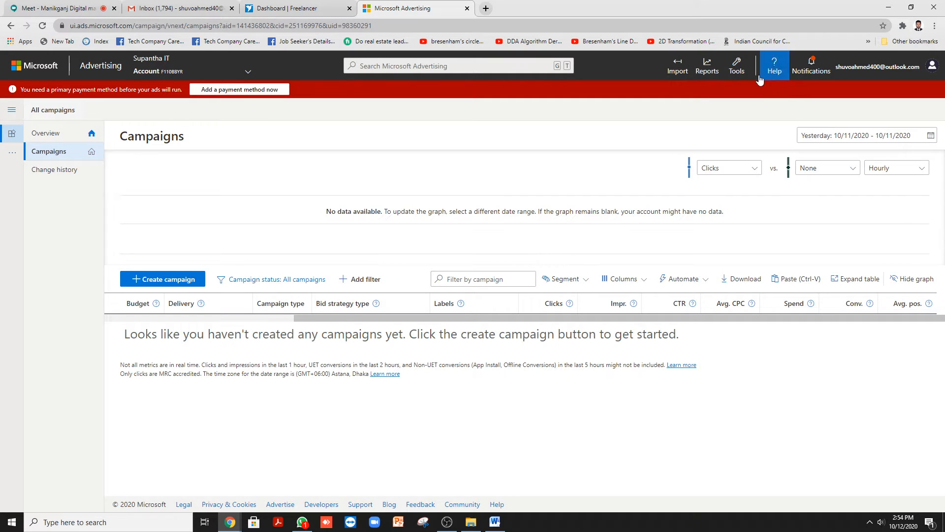
click(742, 72)
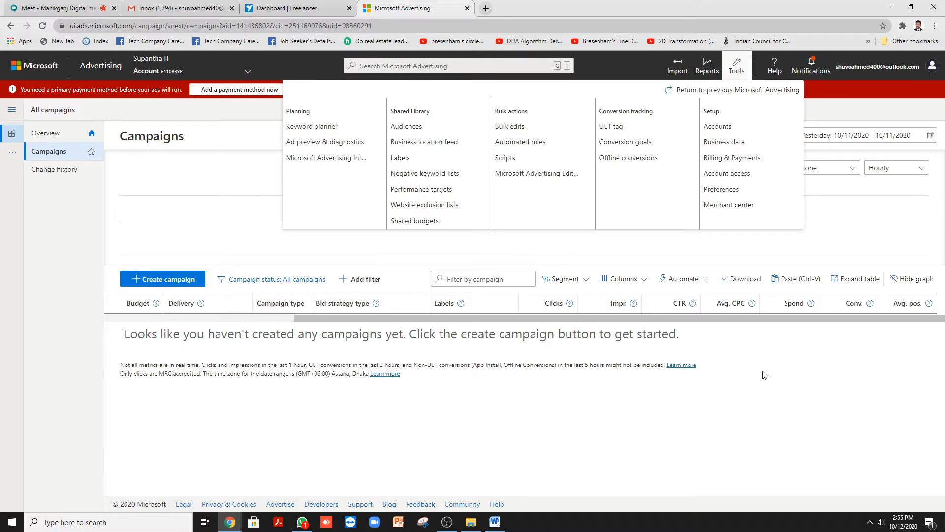
click(36, 233)
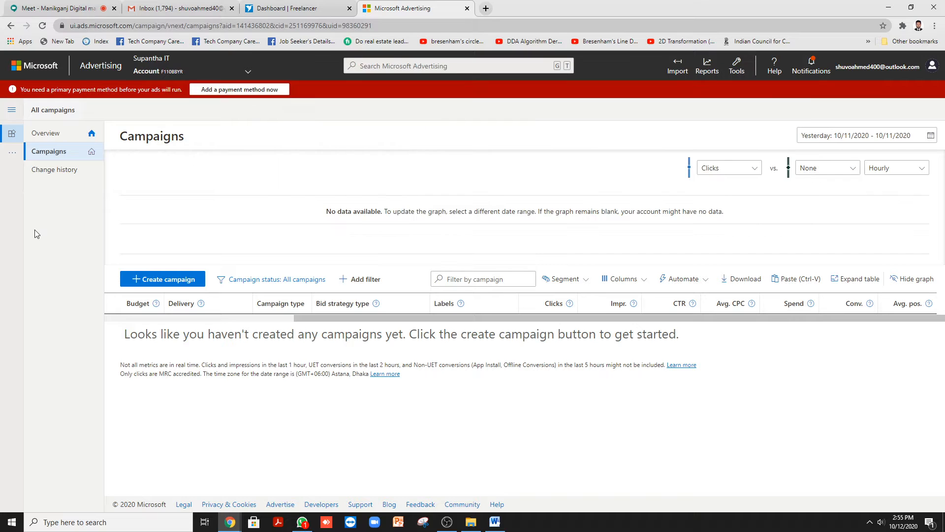
Step: Open the Account access page and highlight the primary user's email address in the user list
click(739, 71)
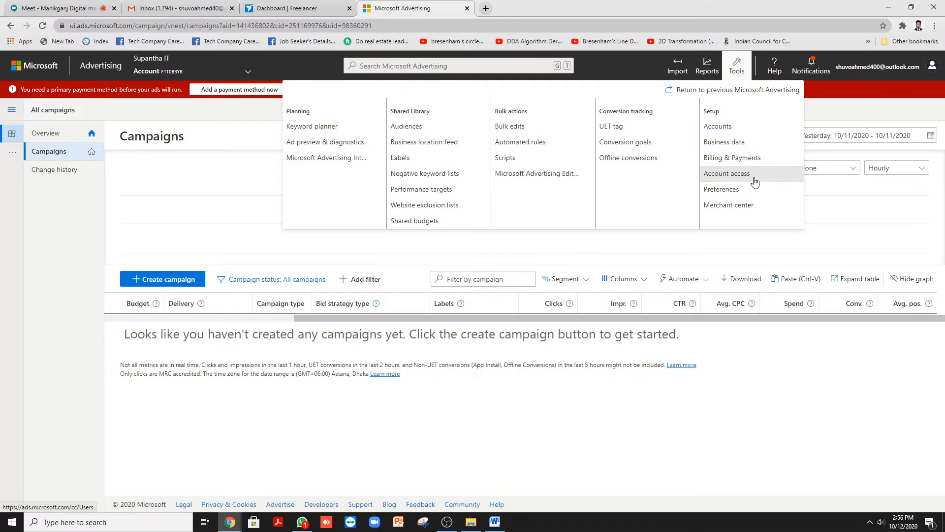
click(724, 177)
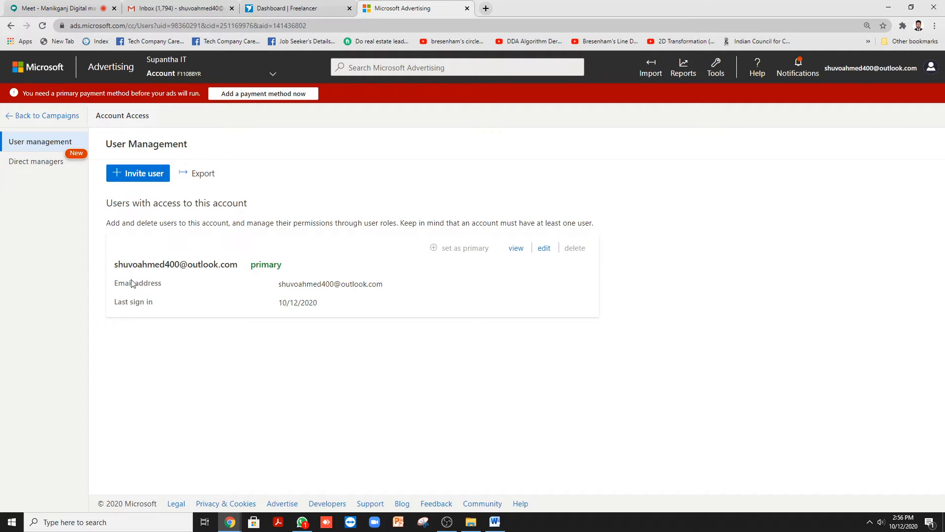
drag(118, 263, 273, 266)
click(273, 267)
Step: Start a user invitation with the Advertiser Campaign Manager role, and leave the form to return to the Campaigns page
click(127, 178)
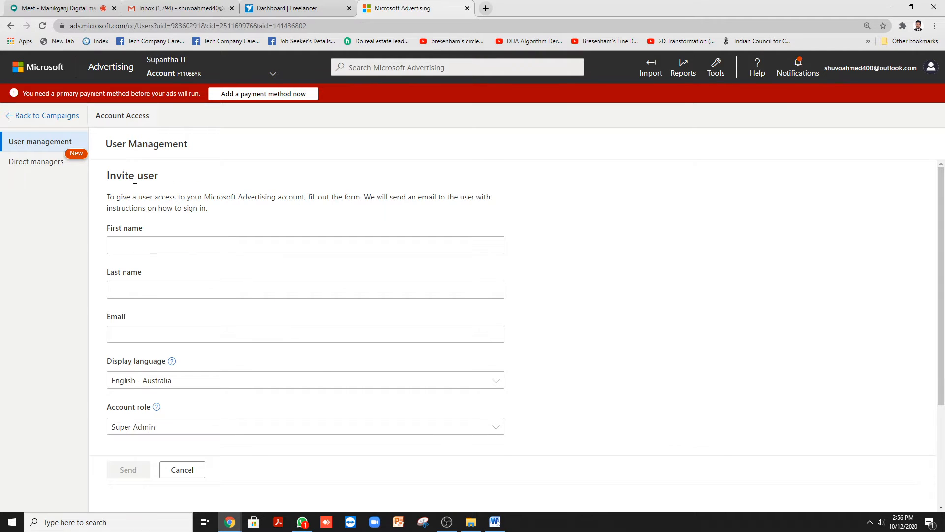
scroll(138, 187, down, 2)
scroll(160, 239, up, 1)
scroll(161, 244, down, 1)
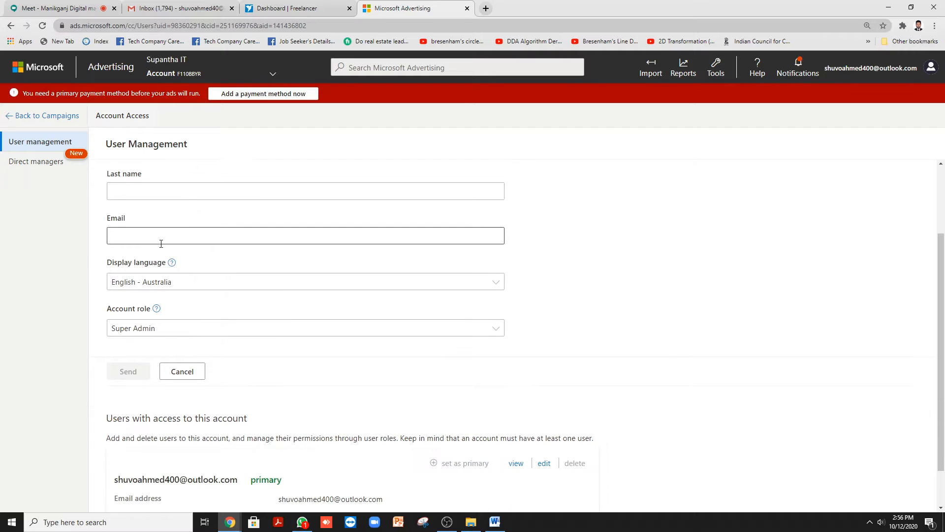
scroll(161, 243, down, 1)
click(155, 278)
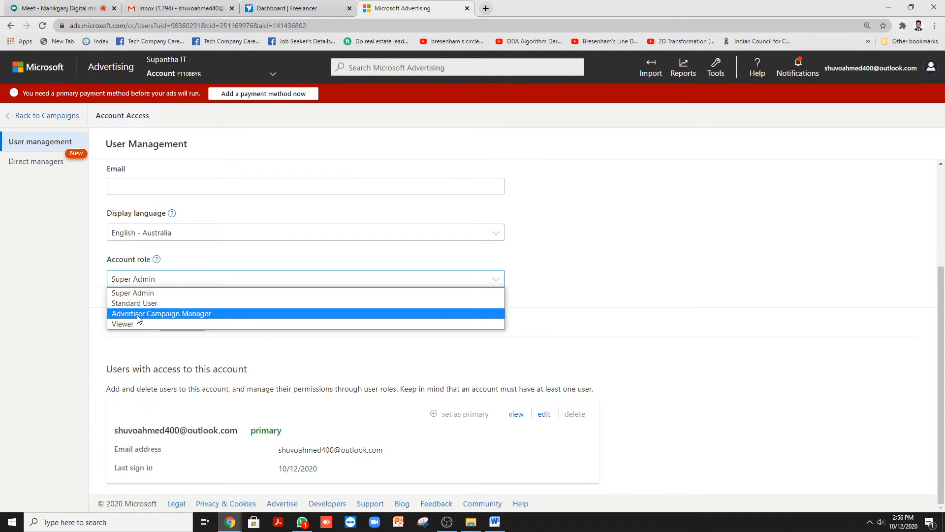
click(195, 314)
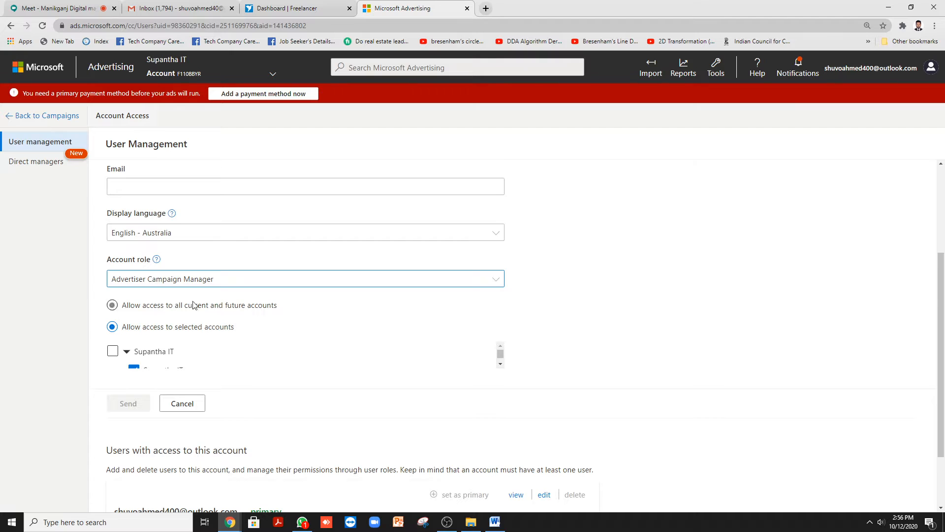
scroll(148, 300, down, 2)
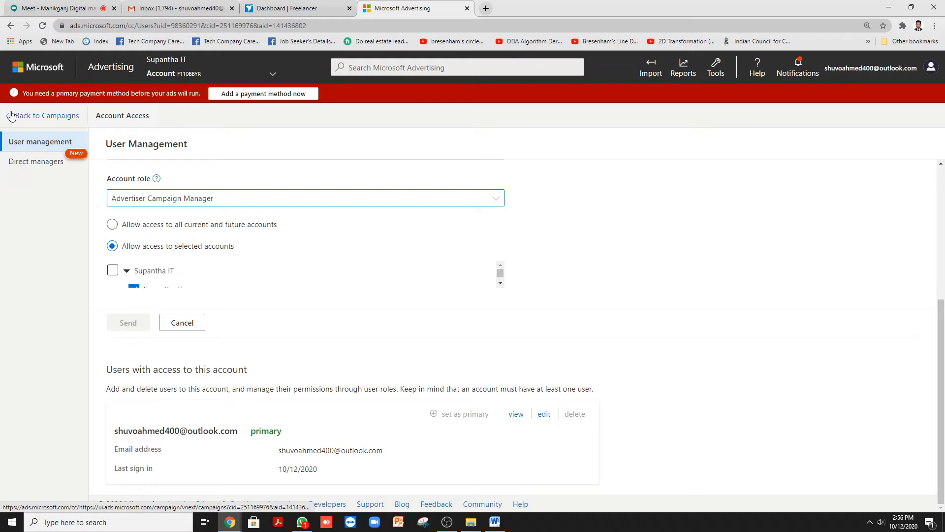
click(18, 118)
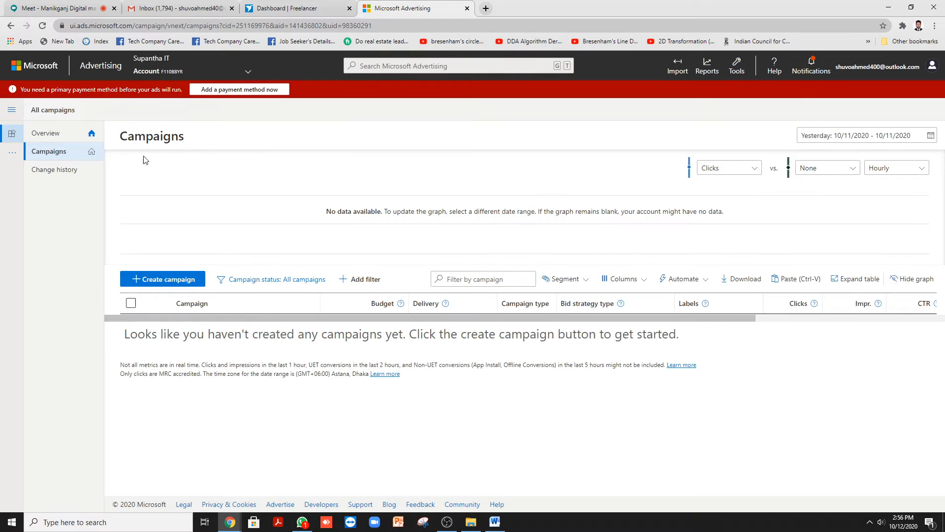
Step: Reopen the Invite user form from Account access and review its name, email, language and role fields
click(737, 65)
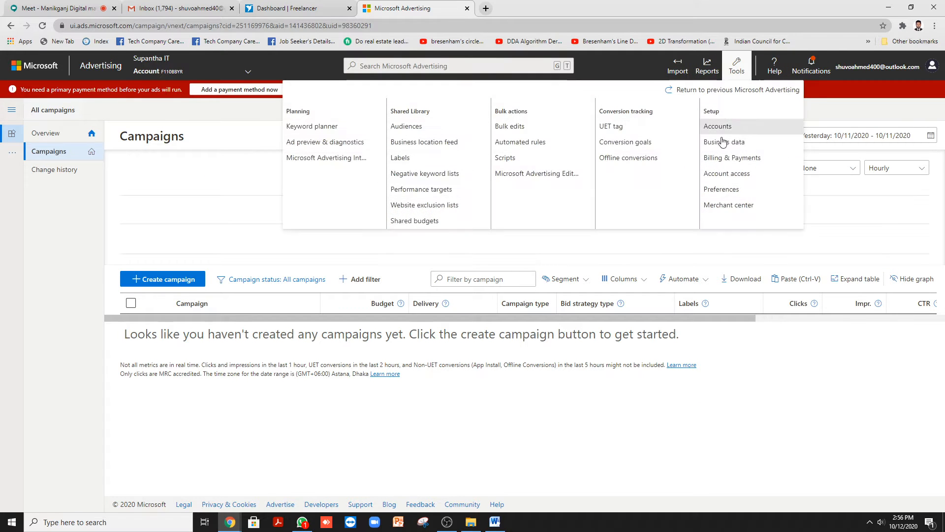
click(741, 174)
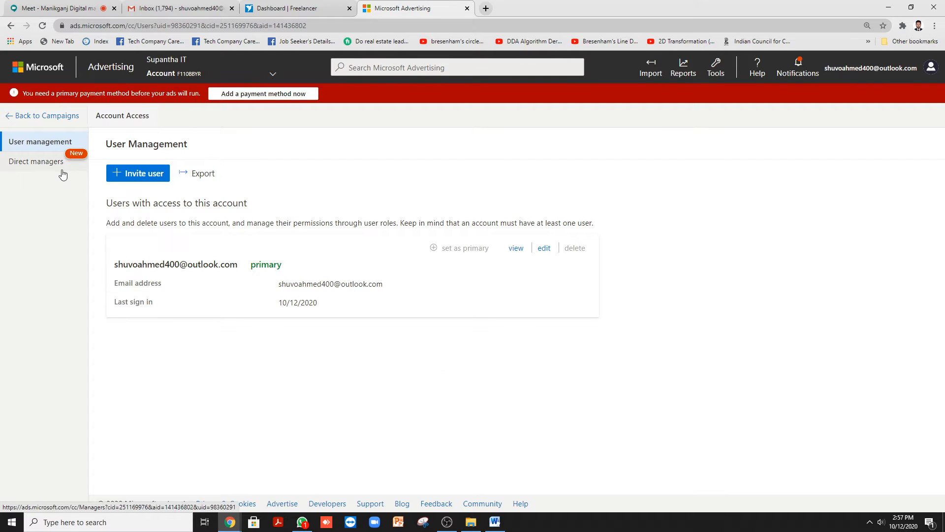
click(129, 173)
scroll(128, 182, down, 3)
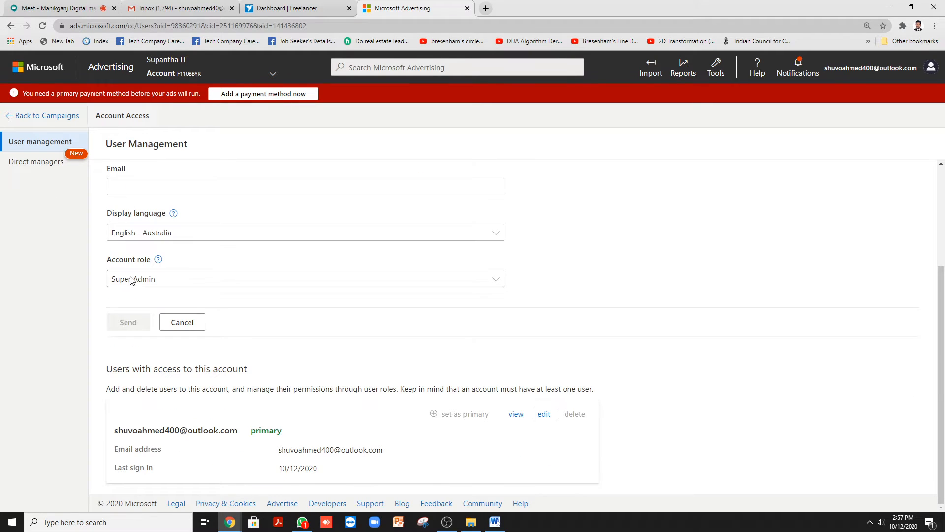
scroll(117, 286, up, 3)
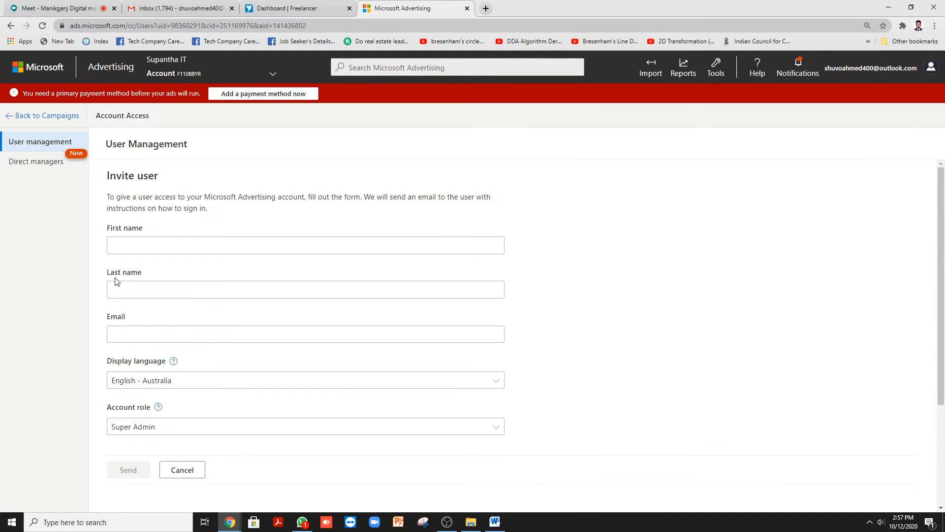
scroll(133, 283, down, 3)
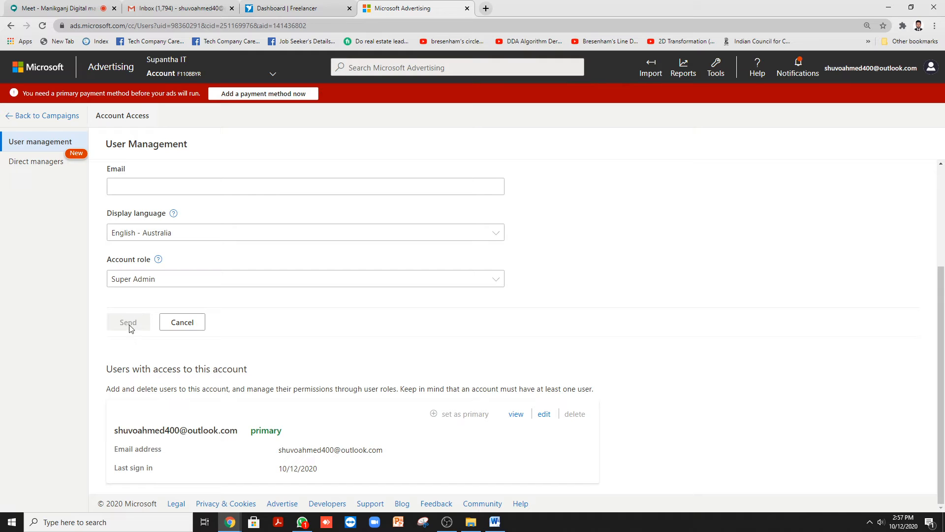
scroll(142, 338, up, 3)
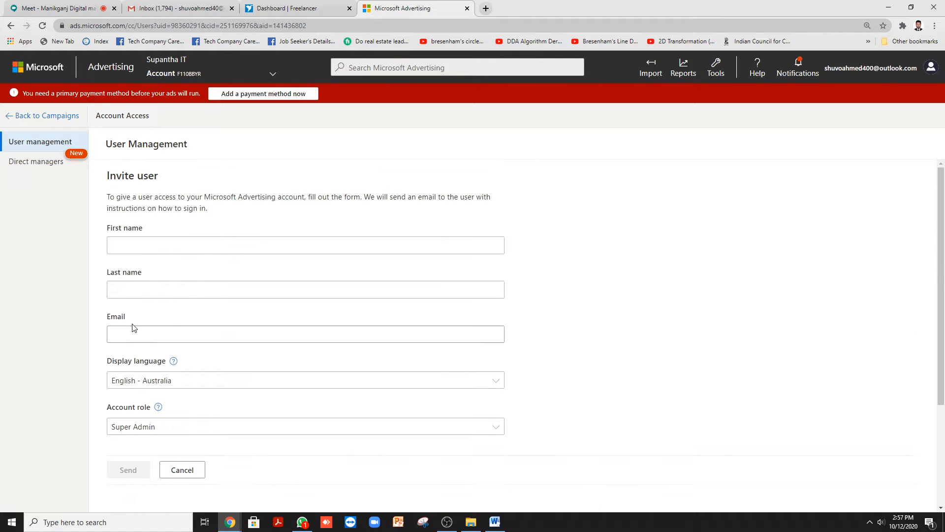
scroll(231, 267, down, 1)
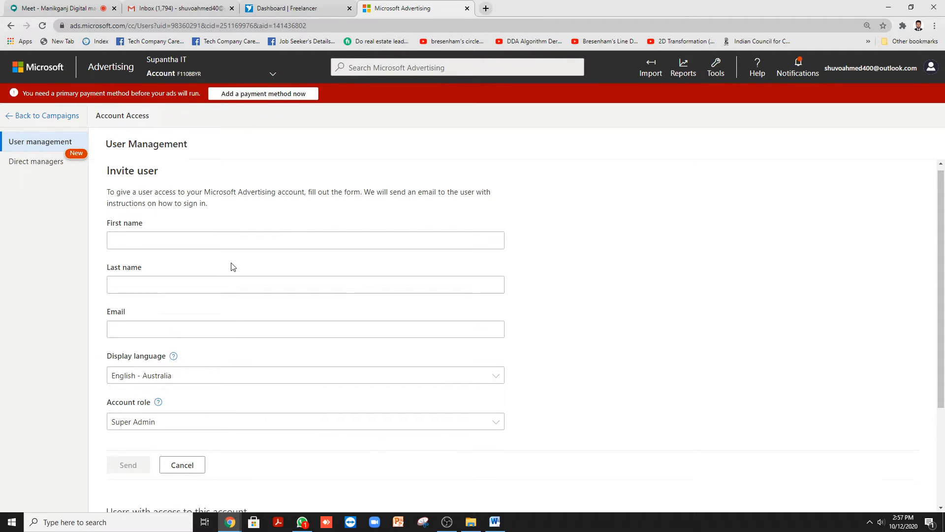
scroll(232, 267, down, 3)
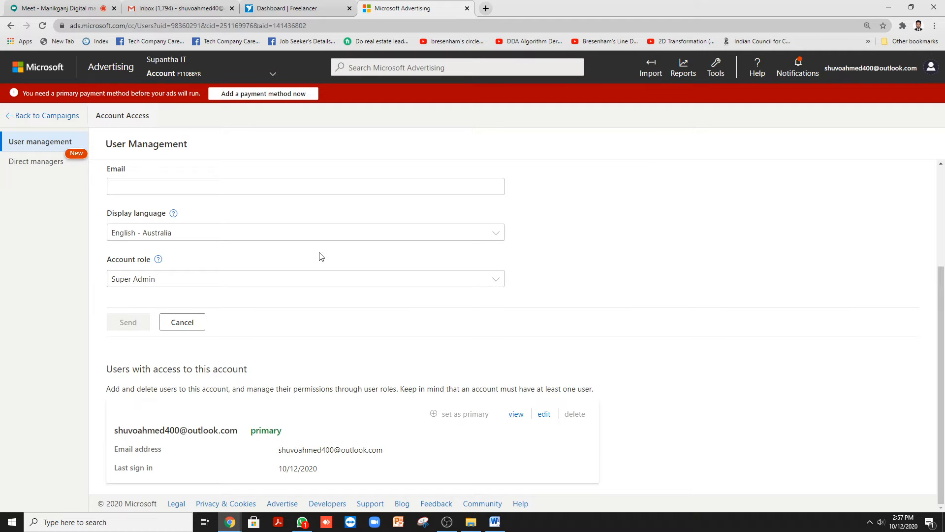
Step: Set the invitation's account role to Advertiser Campaign Manager and review the accounts selected for access
click(215, 284)
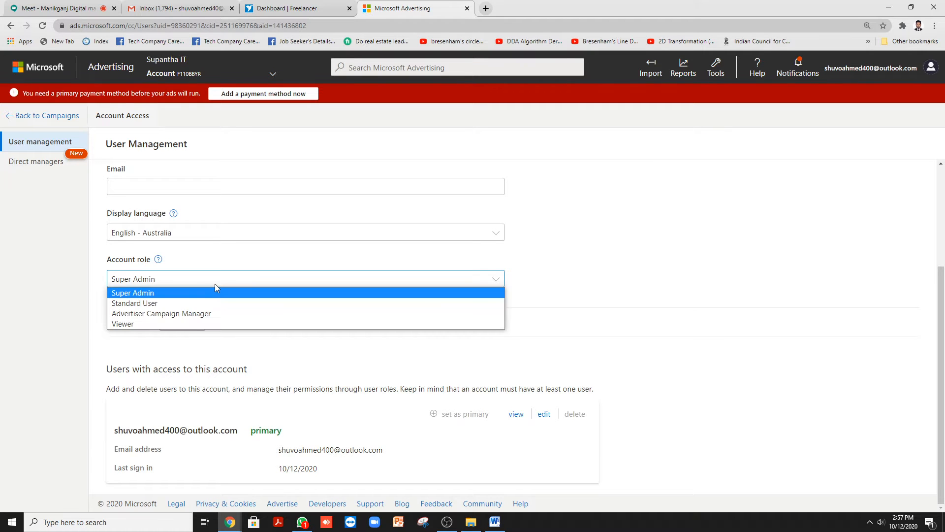
click(178, 315)
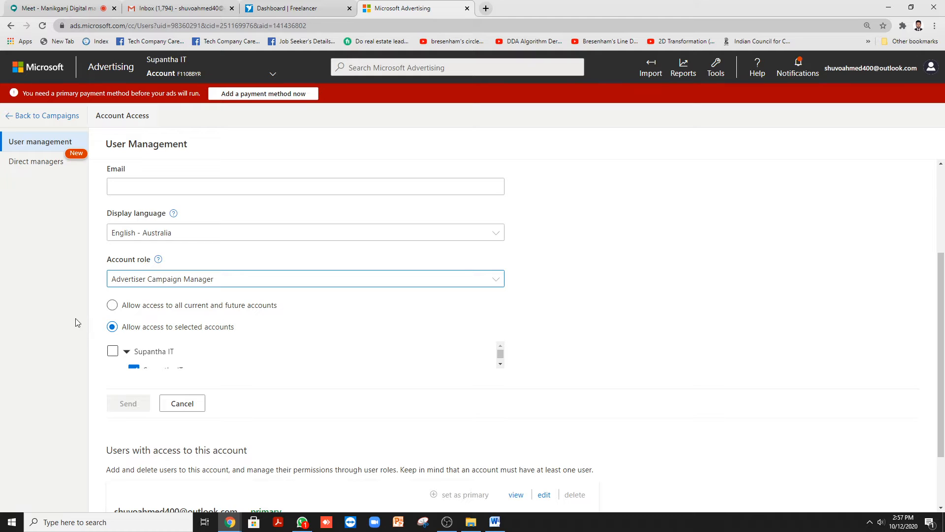
scroll(170, 312, down, 1)
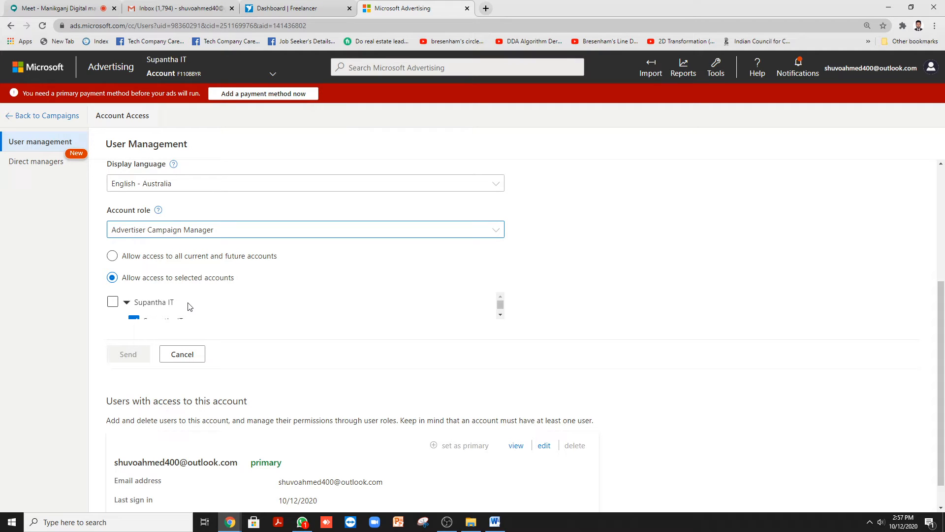
click(501, 314)
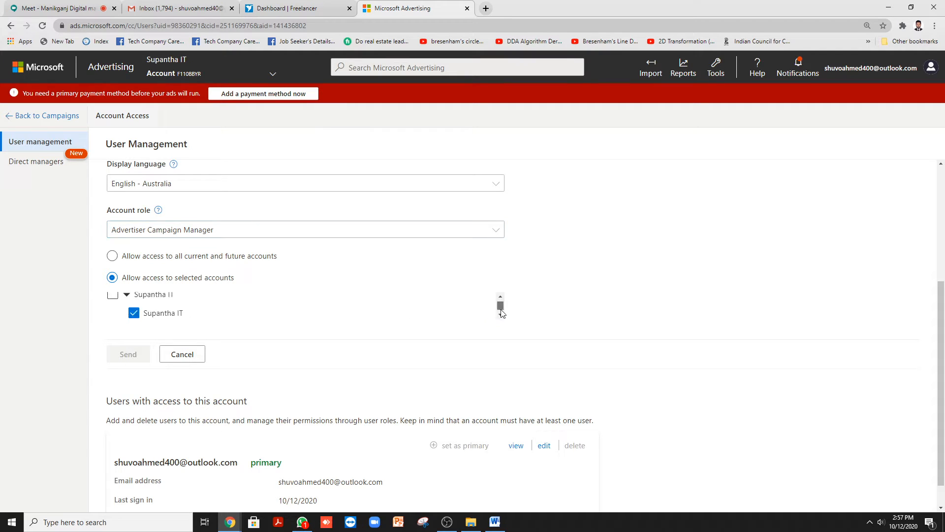
scroll(500, 311, up, 1)
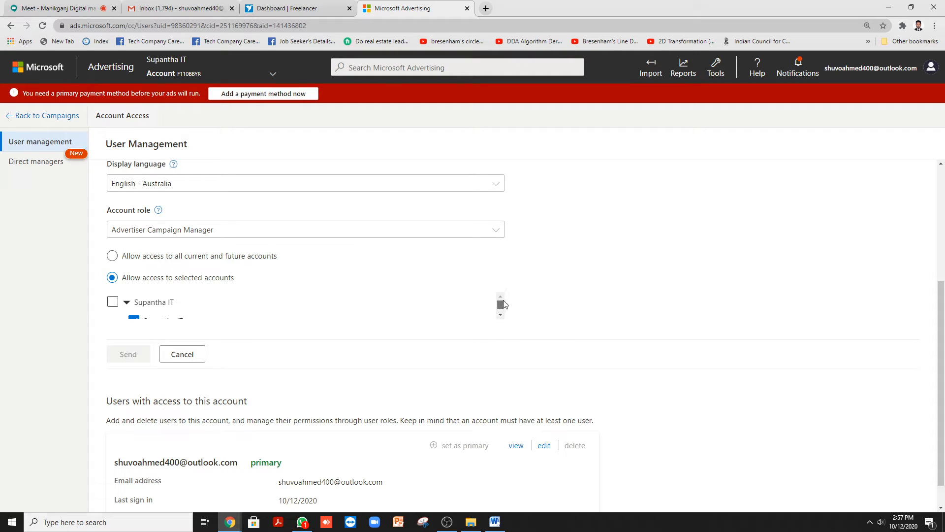
drag(503, 301, 502, 301)
scroll(280, 278, down, 1)
scroll(173, 290, up, 2)
scroll(124, 297, up, 1)
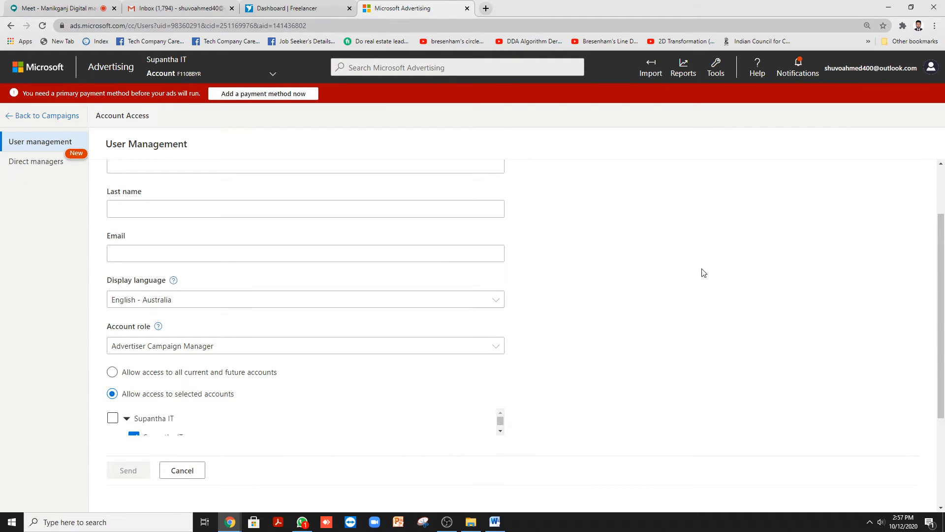
scroll(704, 273, up, 2)
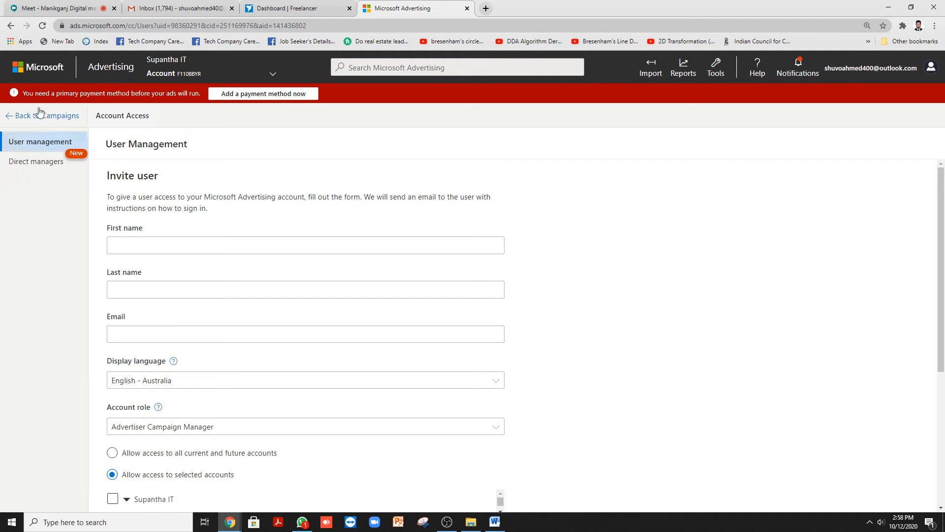
Step: Open the Billing & Payments page and highlight the cards for how the account pays and what it pays with
click(716, 67)
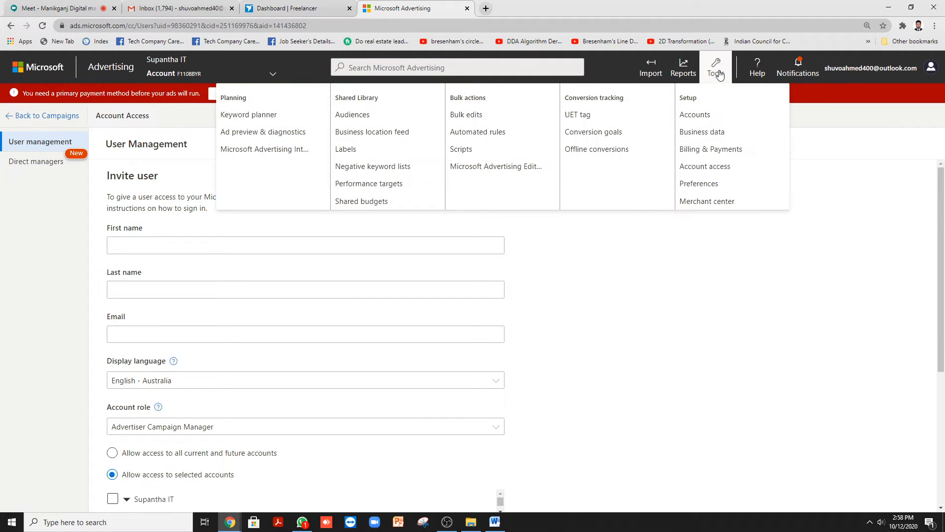
click(693, 153)
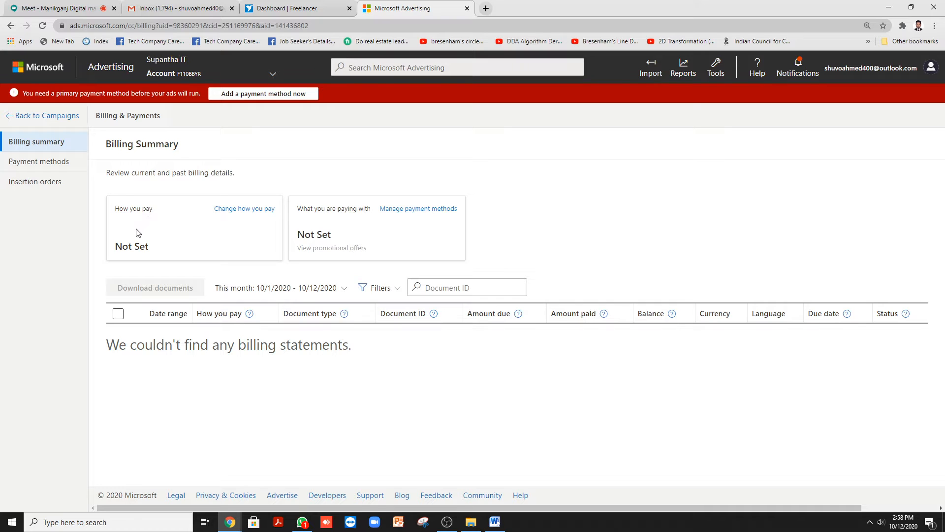
drag(110, 250, 361, 240)
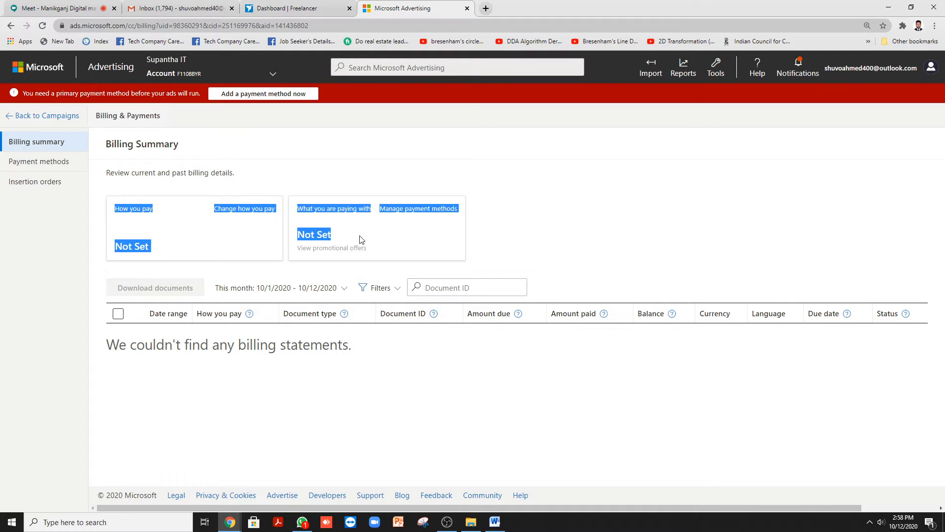
click(605, 251)
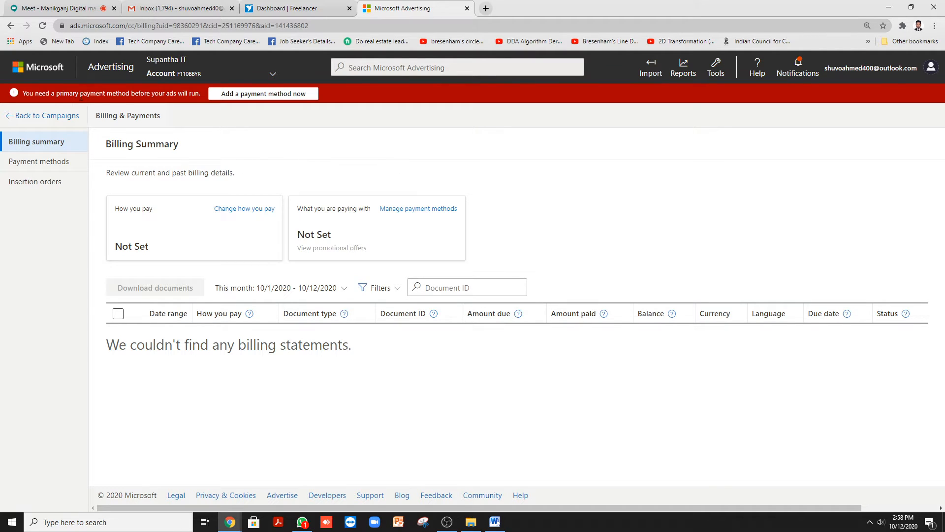
Step: Return to the Microsoft Advertising Campaigns page, and mute the participant with the open microphone in the Google Meet call
click(46, 74)
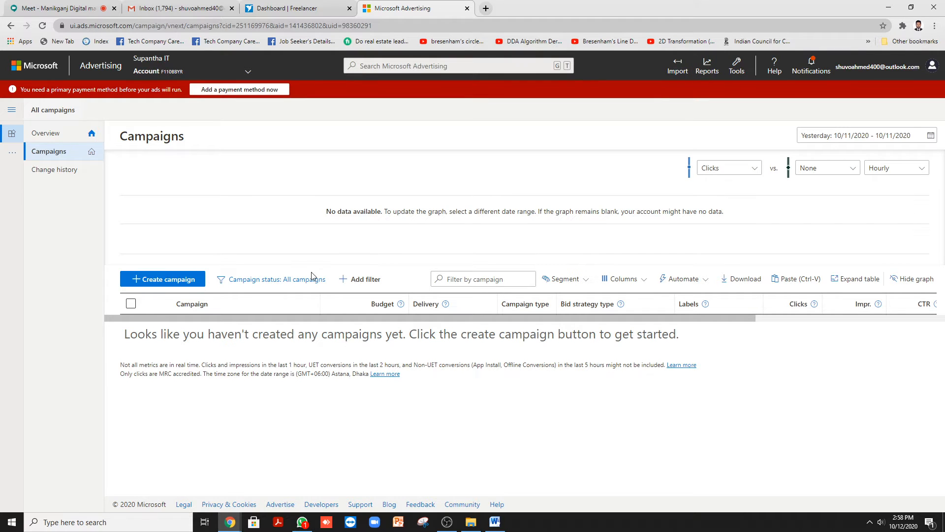
drag(357, 318, 289, 326)
click(59, 7)
mouse_move(840, 170)
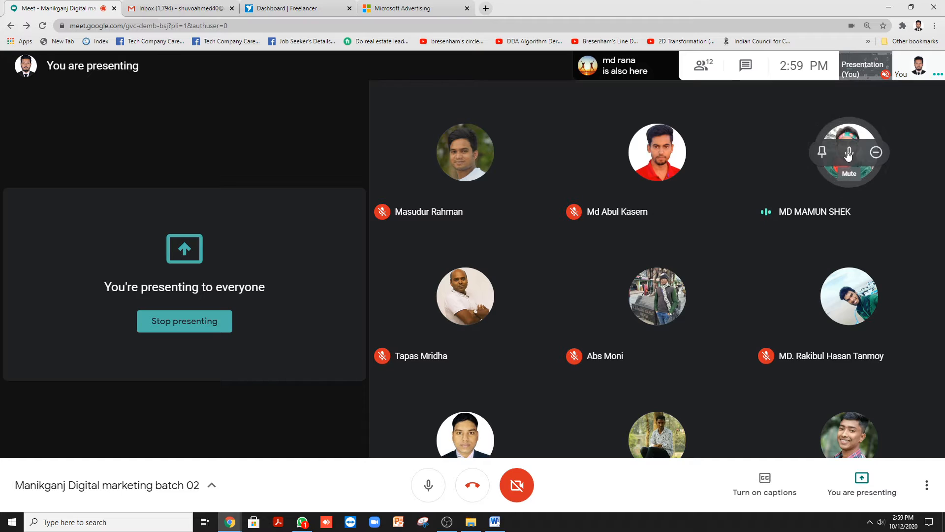
click(848, 154)
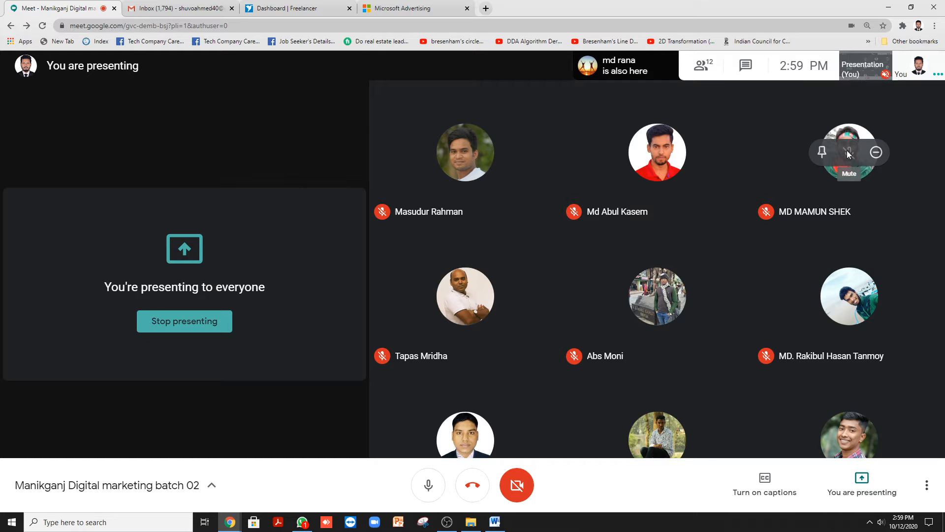
Step: Switch back to Microsoft Advertising and review its planning, shared library, bulk action, conversion tracking and setup tools at a larger page zoom
click(402, 7)
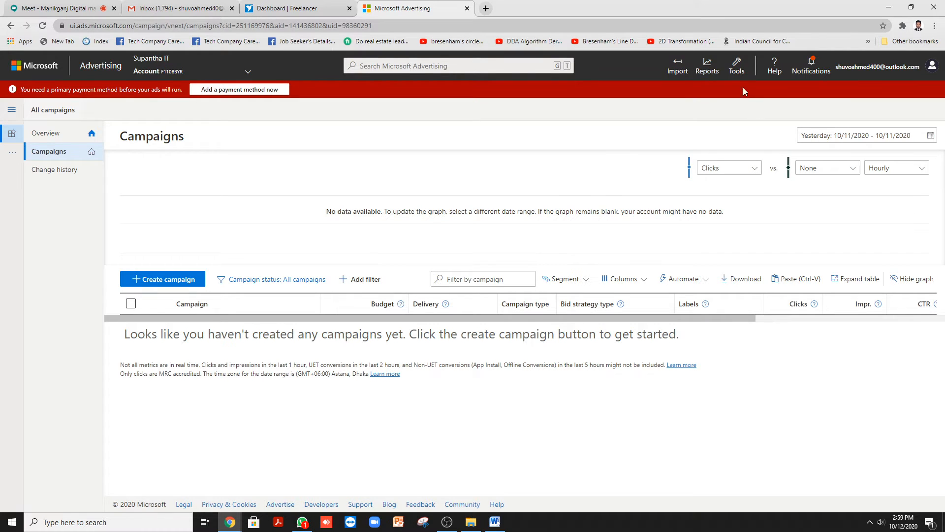
click(737, 72)
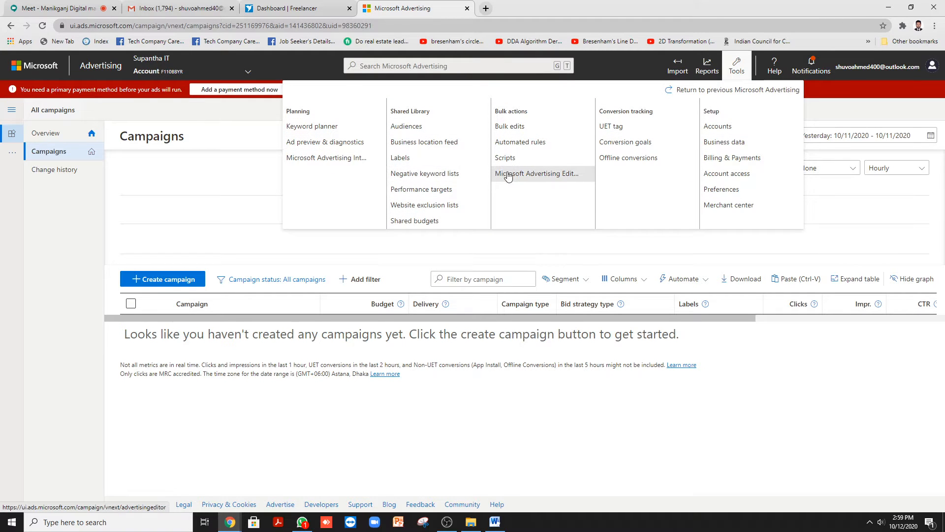
key(ctrl+plus)
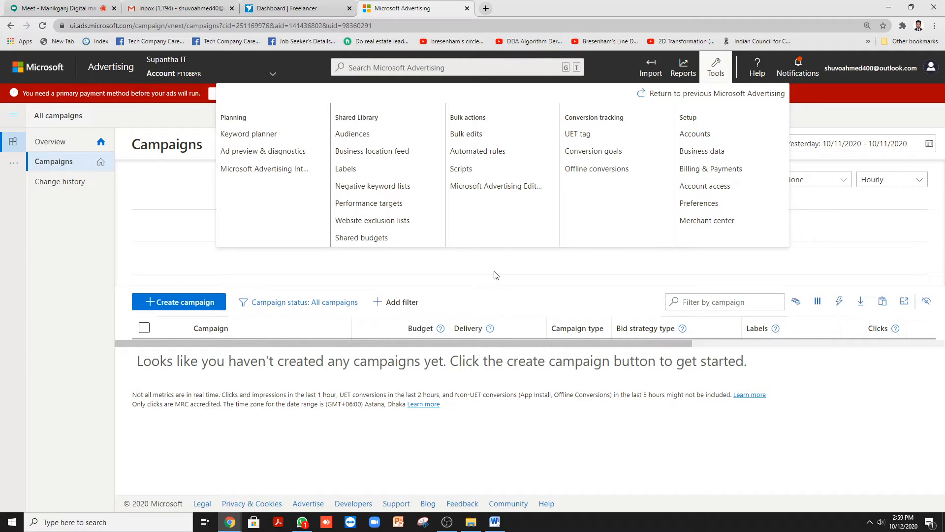
Step: Open Google Ads in a new tab, sign in and enter the second-to-last Google Ads account in the account list
click(486, 9)
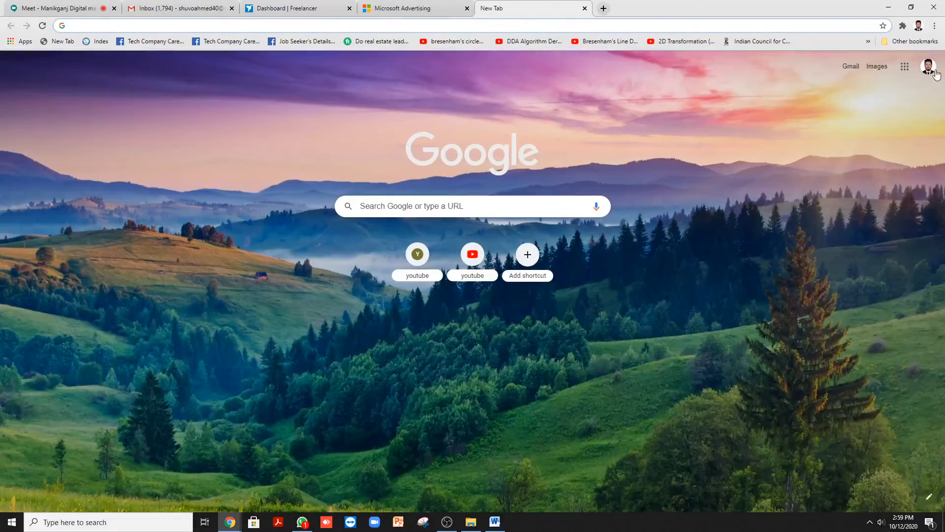
click(905, 67)
scroll(909, 168, down, 5)
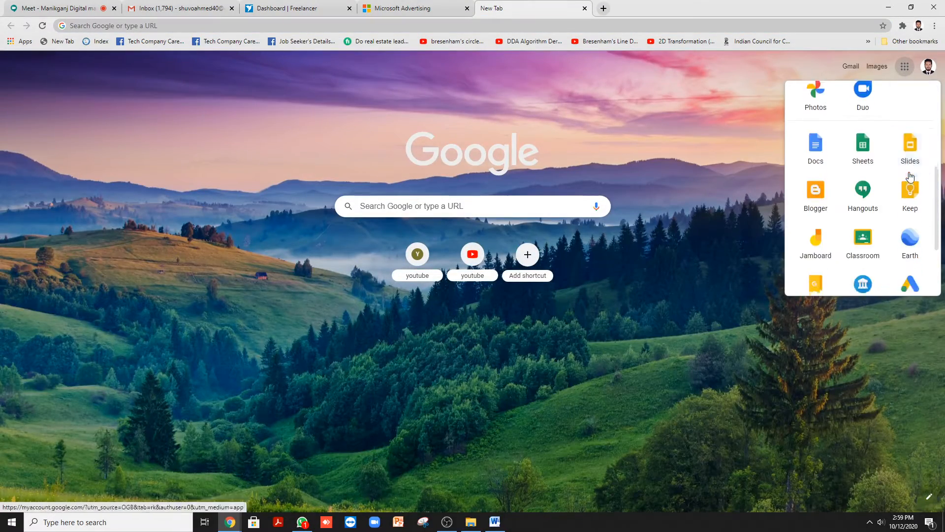
click(920, 206)
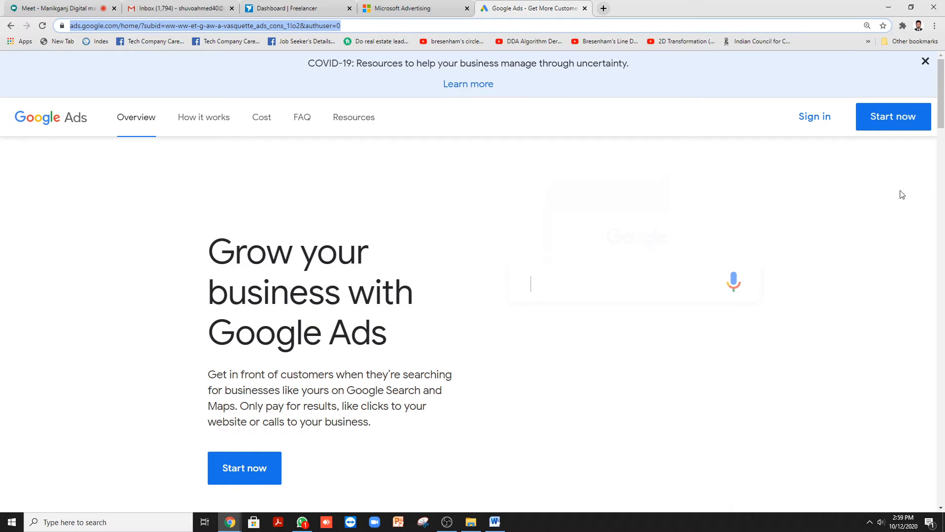
click(813, 129)
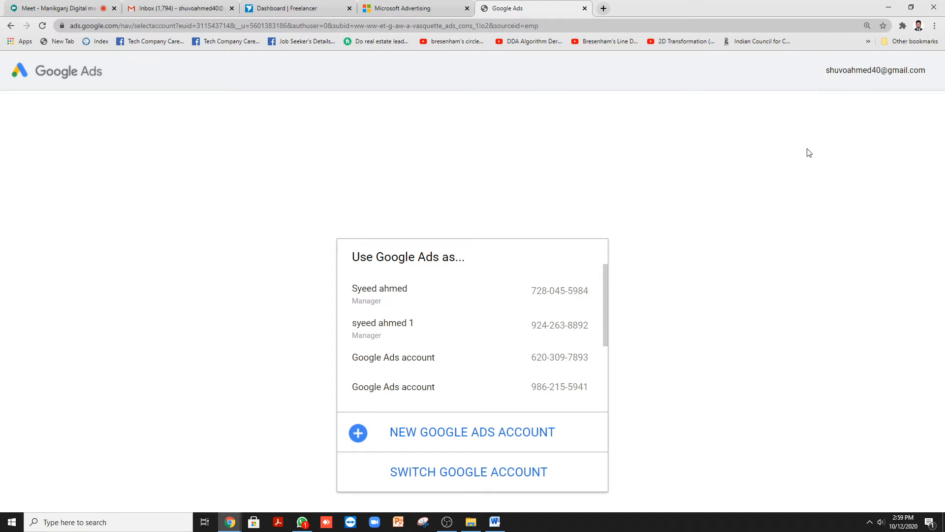
scroll(527, 289, down, 3)
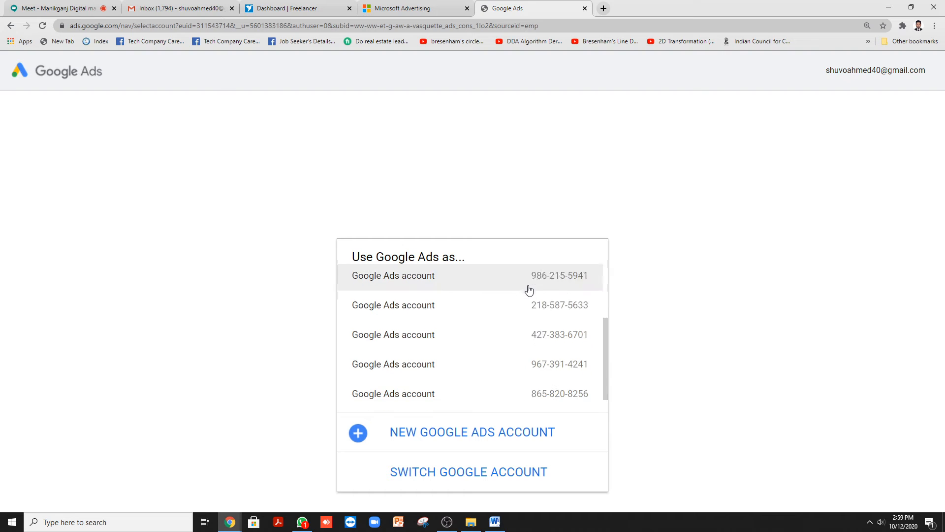
click(433, 363)
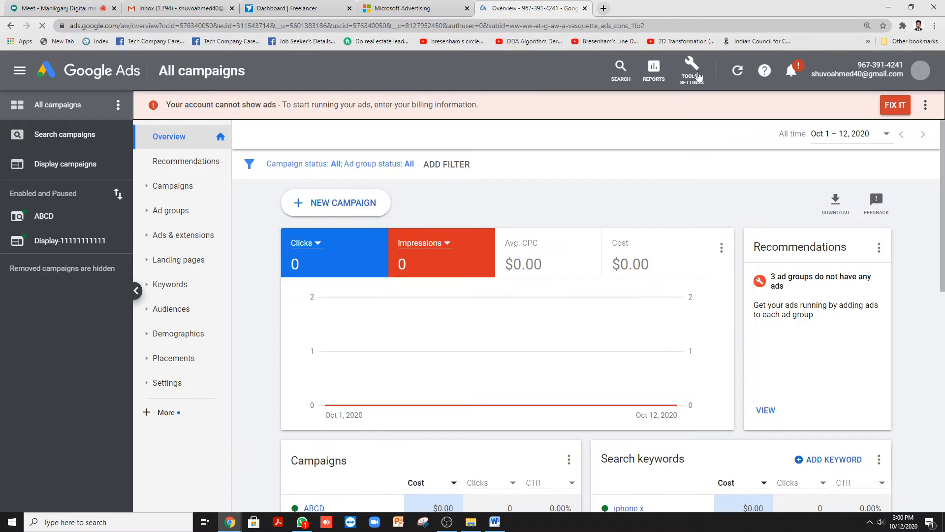
Step: Compare the tools and settings of Google Ads with the tools offered in Microsoft Advertising
click(699, 76)
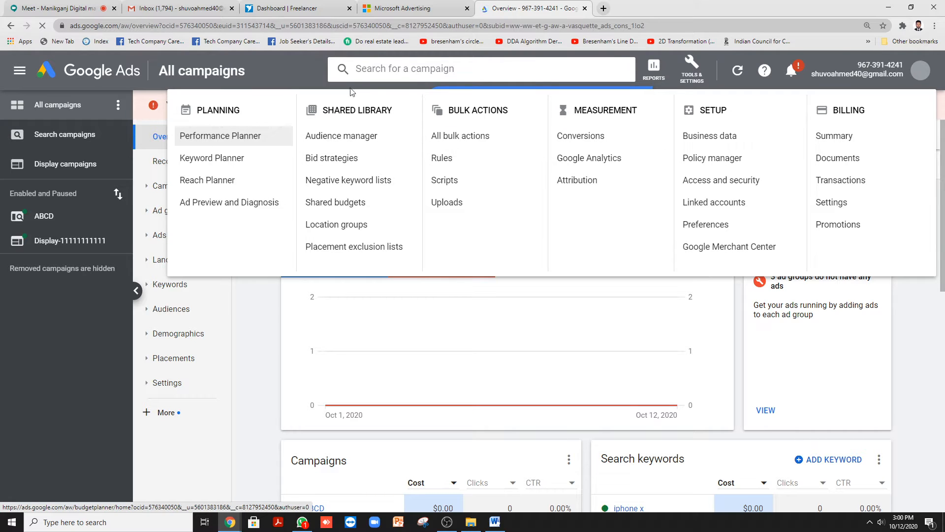
click(398, 7)
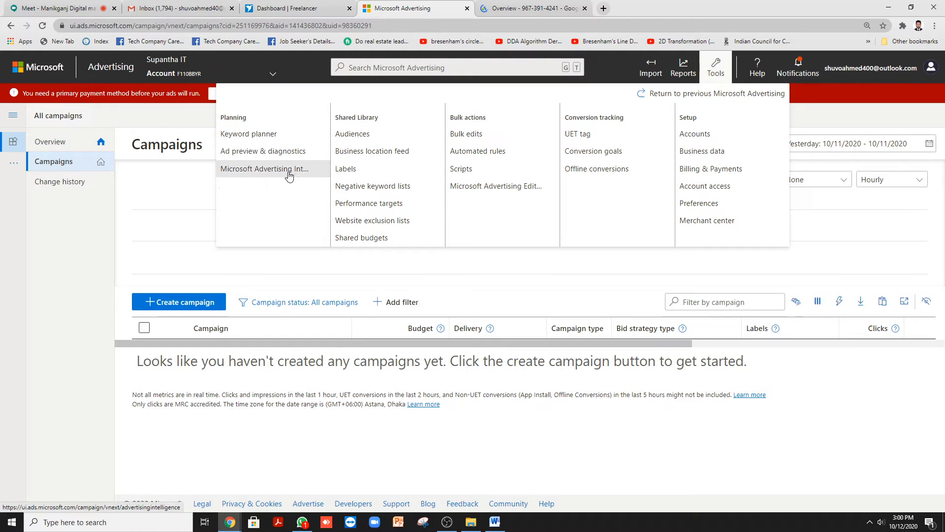
click(508, 10)
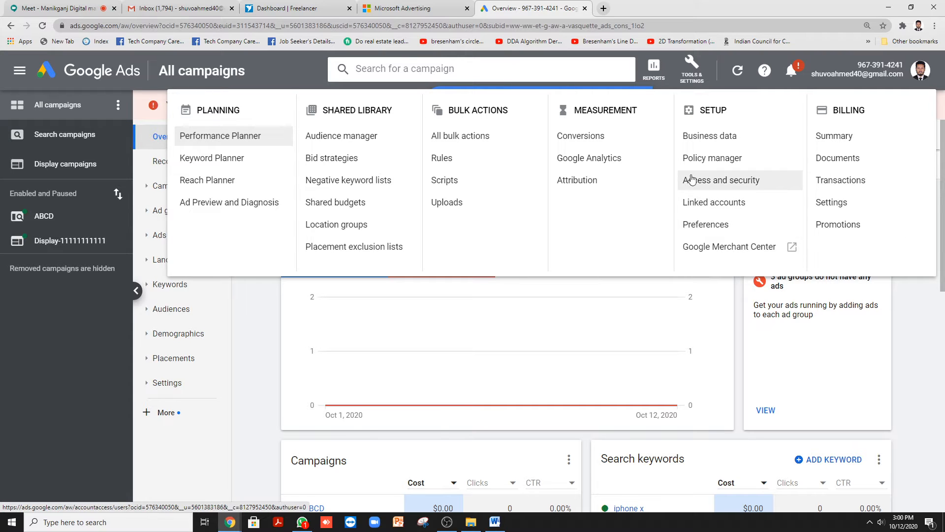
click(429, 5)
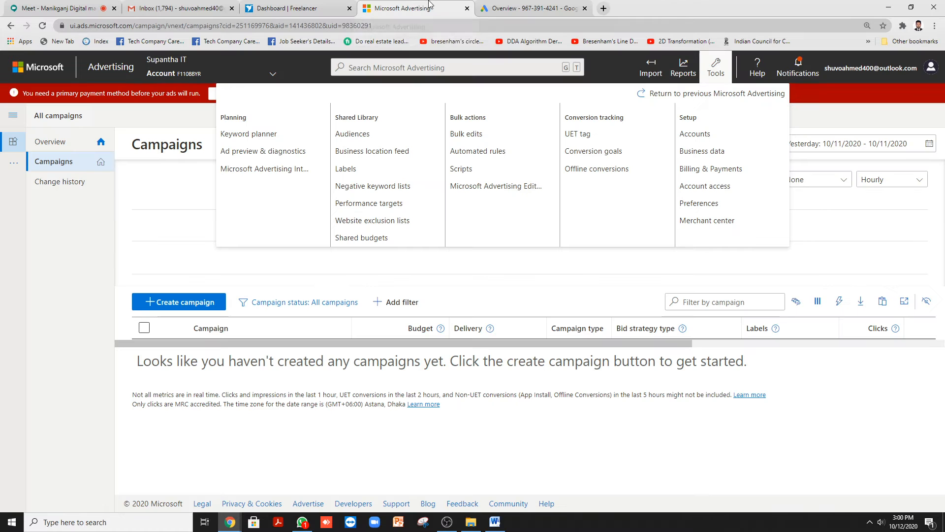
click(512, 9)
click(429, 6)
click(520, 11)
click(418, 3)
click(82, 289)
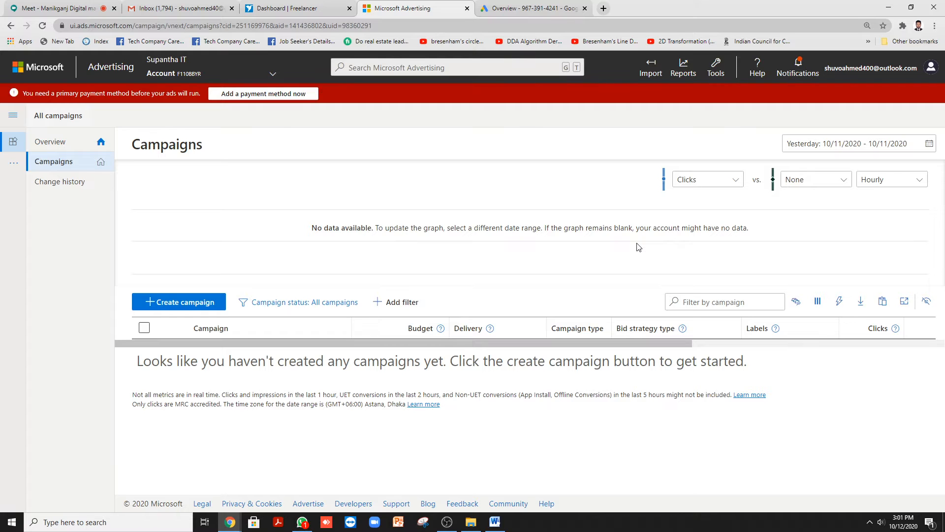
Step: Show the Microsoft Advertising tools once more, and open Google Tag Manager in a new browser tab
click(715, 67)
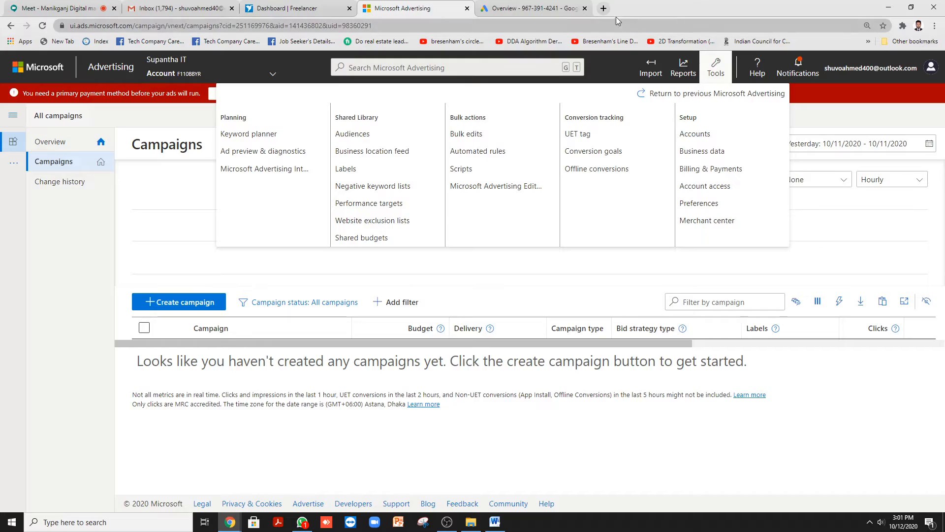
click(603, 8)
text(google)
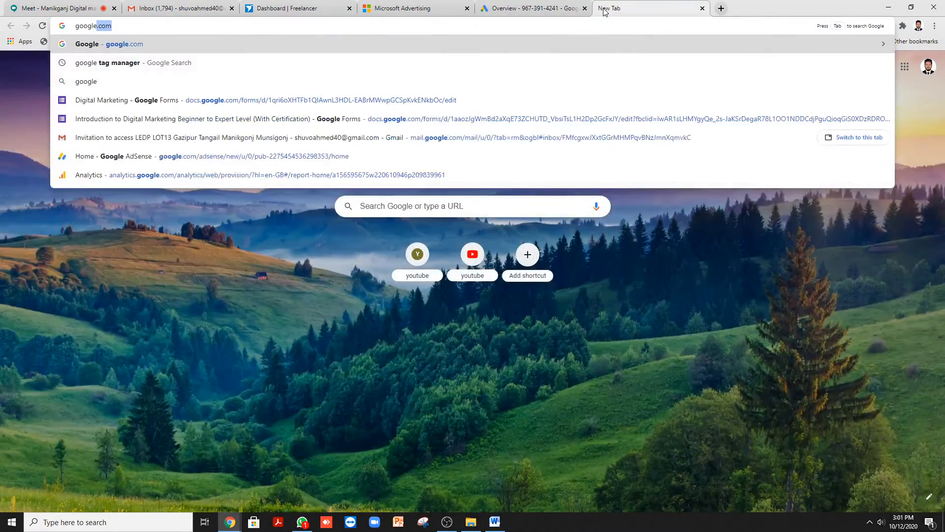
text( tag)
key(Return)
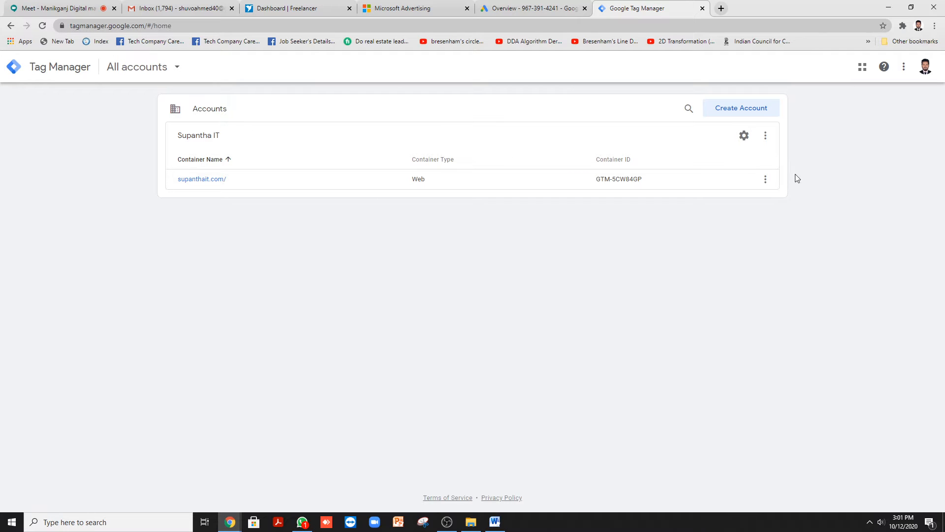
Step: Start a new tag in the supanthait.com container, search the tag types for "bing", and close the tag without saving
click(190, 182)
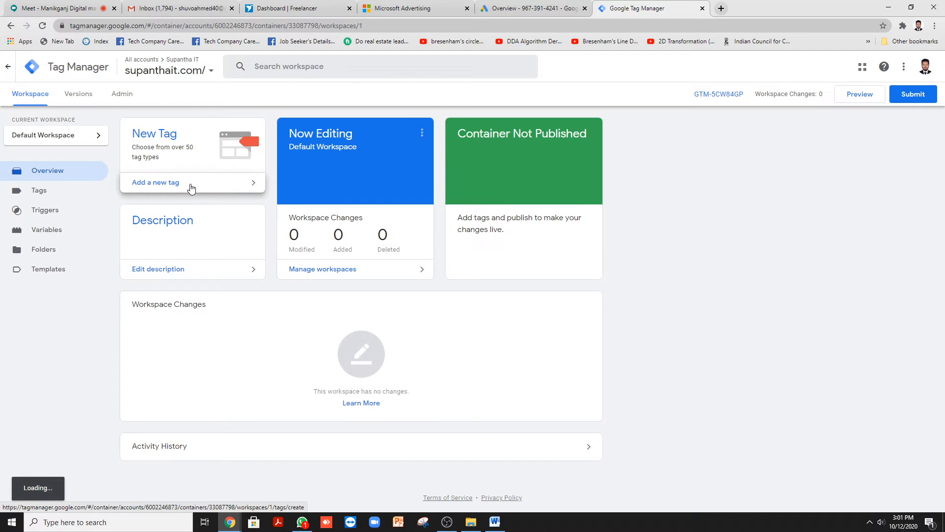
click(191, 187)
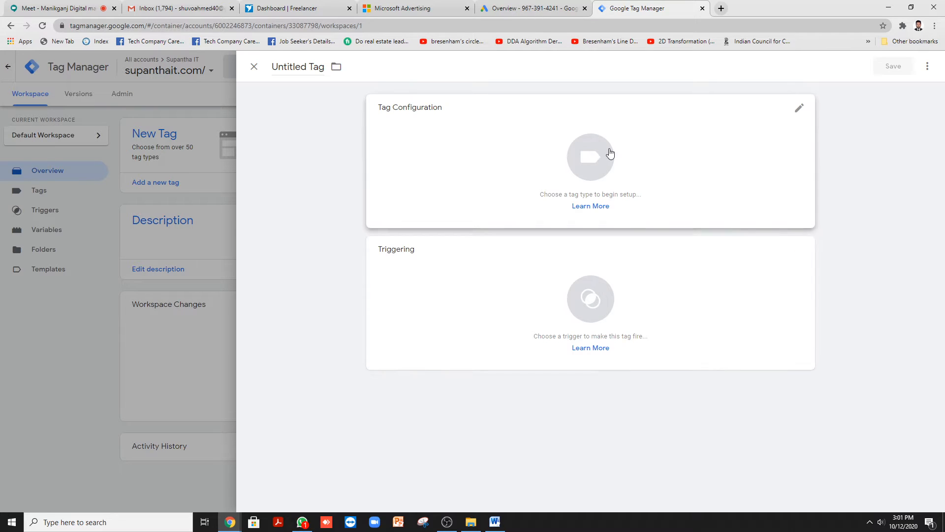
click(610, 154)
click(927, 67)
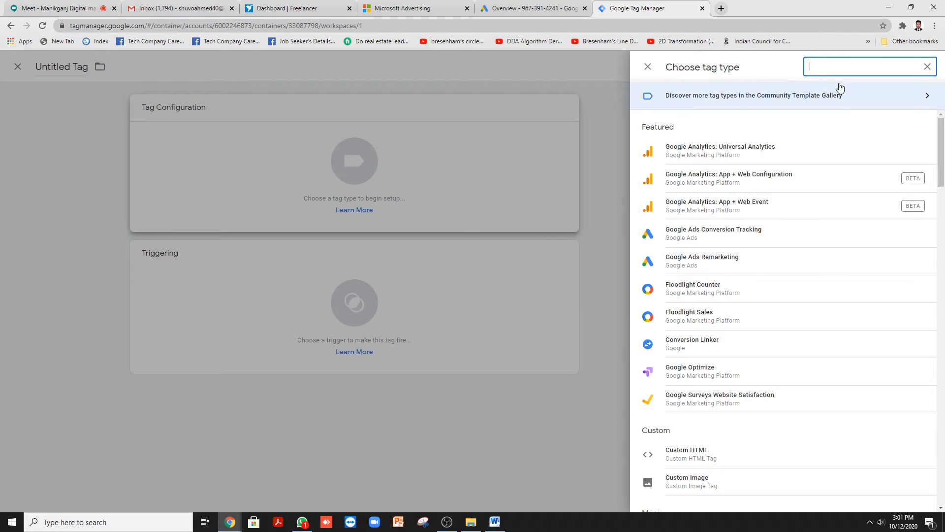
text(bing)
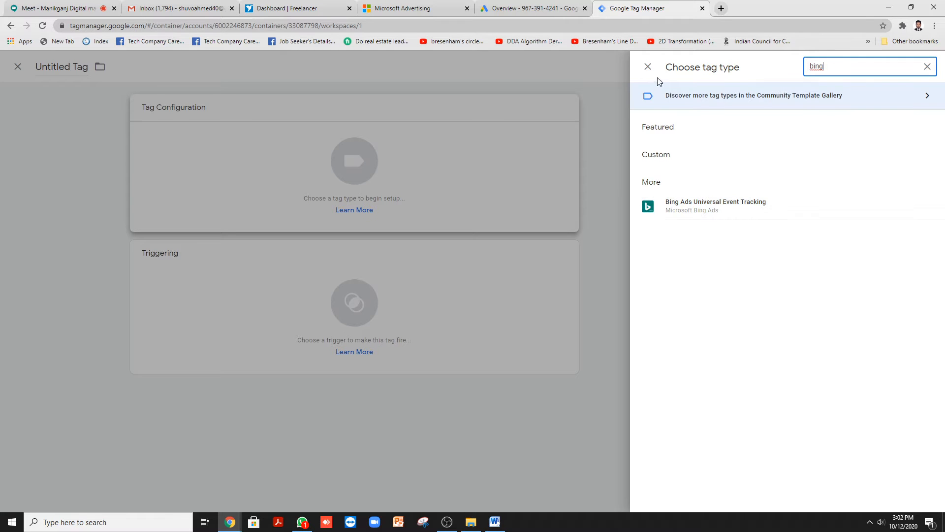
click(648, 68)
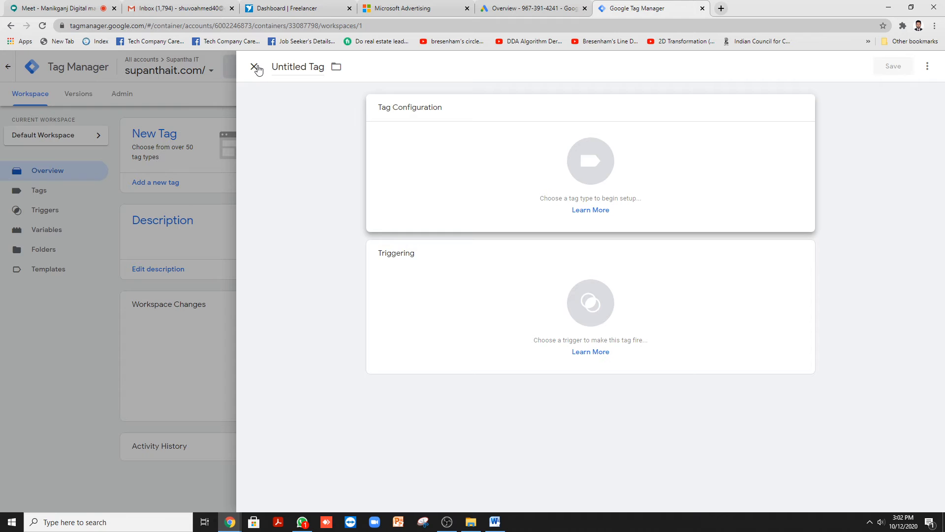
click(254, 67)
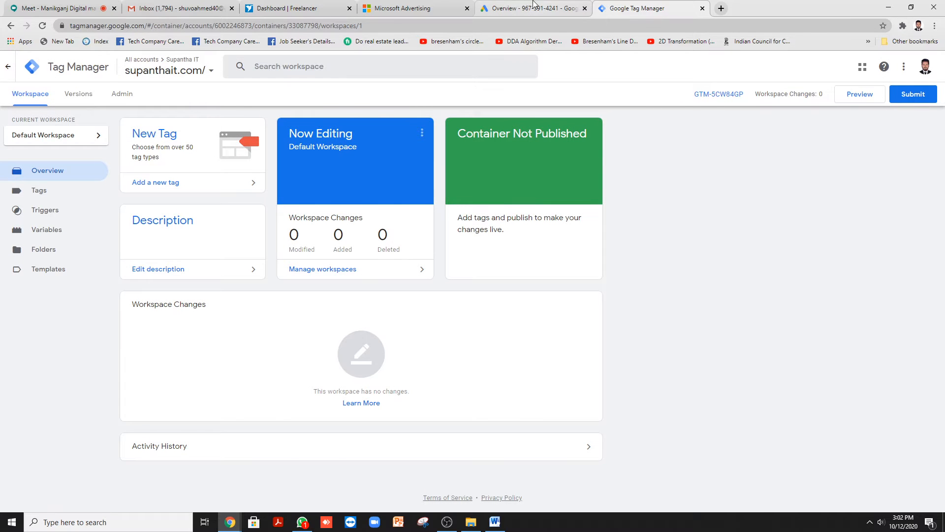
Step: Return to Microsoft Advertising and start creating a campaign, enlarging the page that lists the campaign goals
click(502, 8)
click(416, 5)
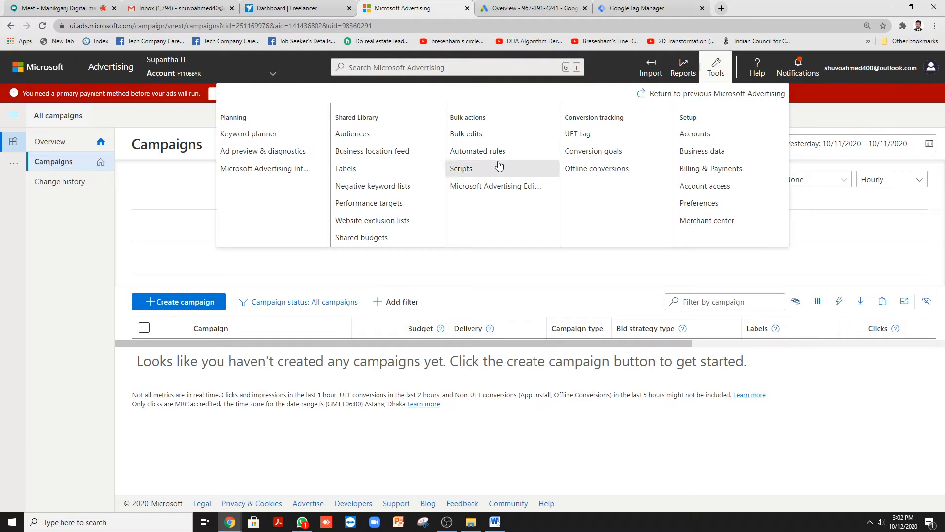
click(49, 248)
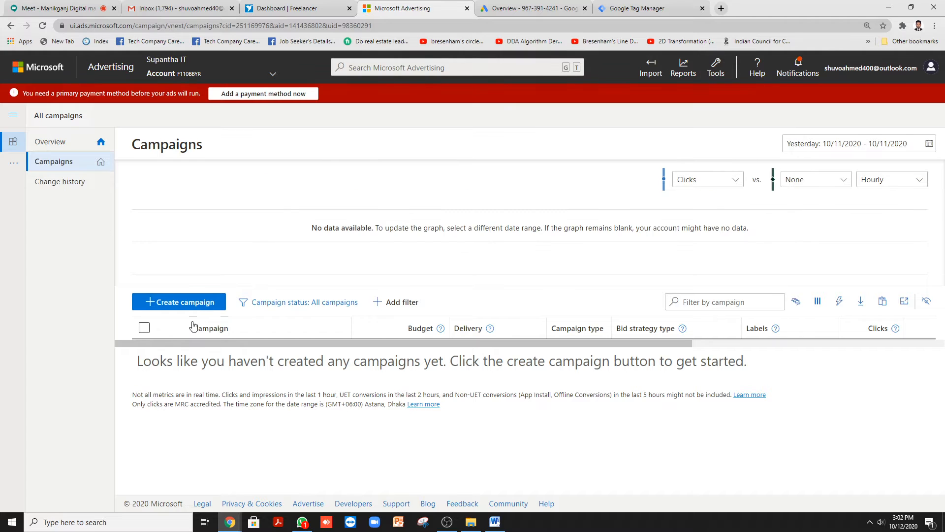
click(203, 302)
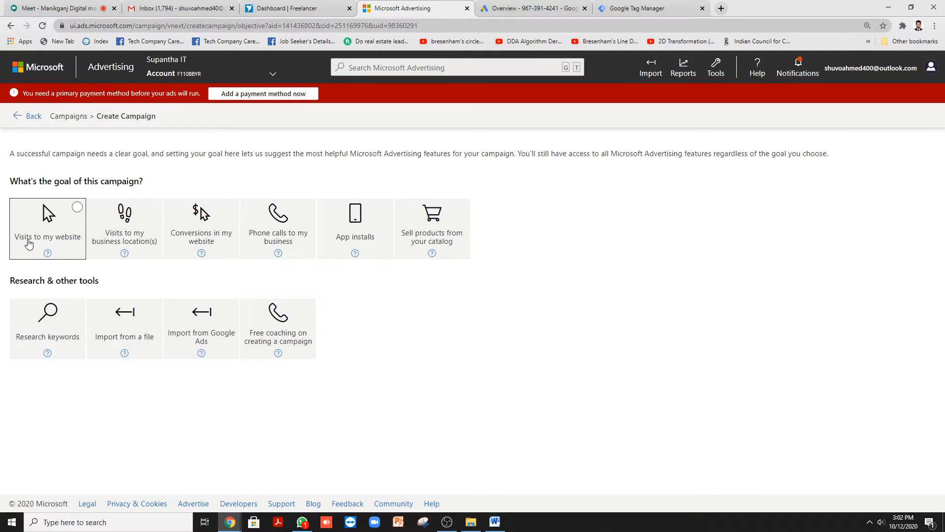
key(ctrl+plus)
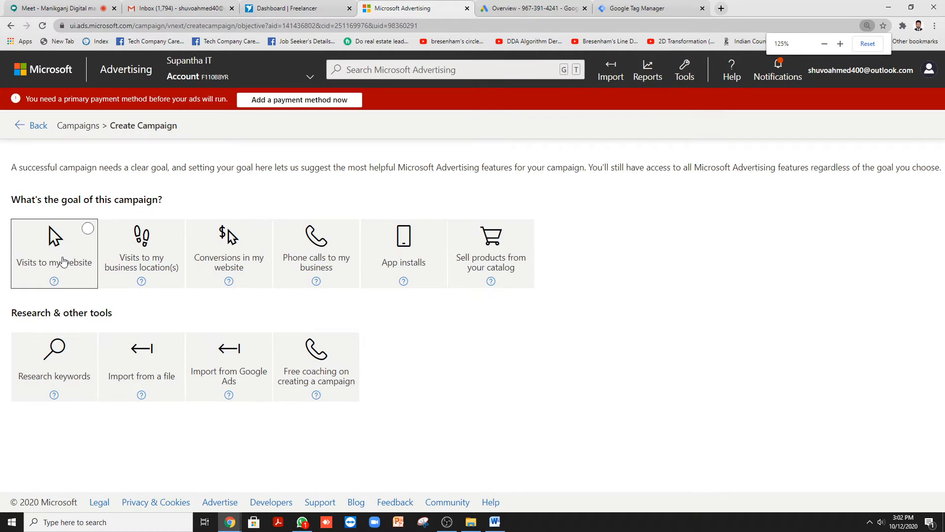
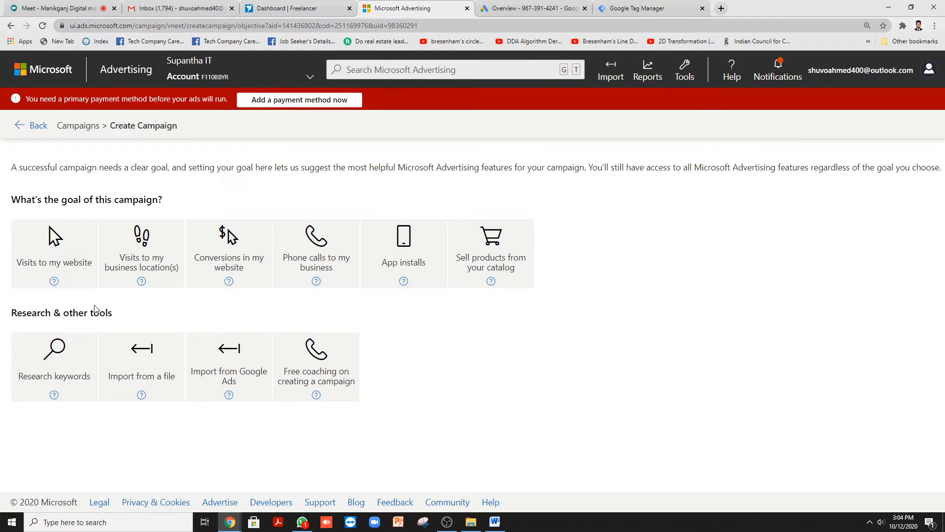
Step: Choose visits to my website as the campaign goal and name the campaign ABCD
click(76, 258)
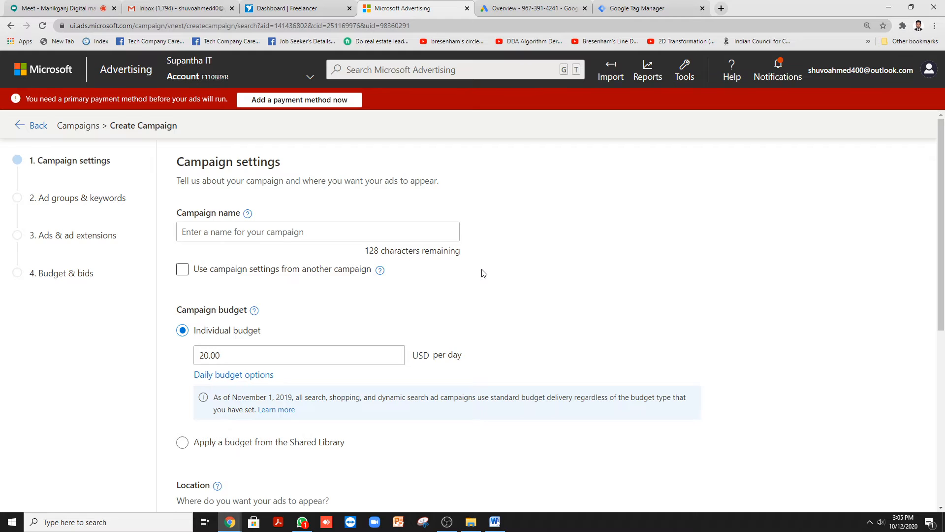
click(252, 230)
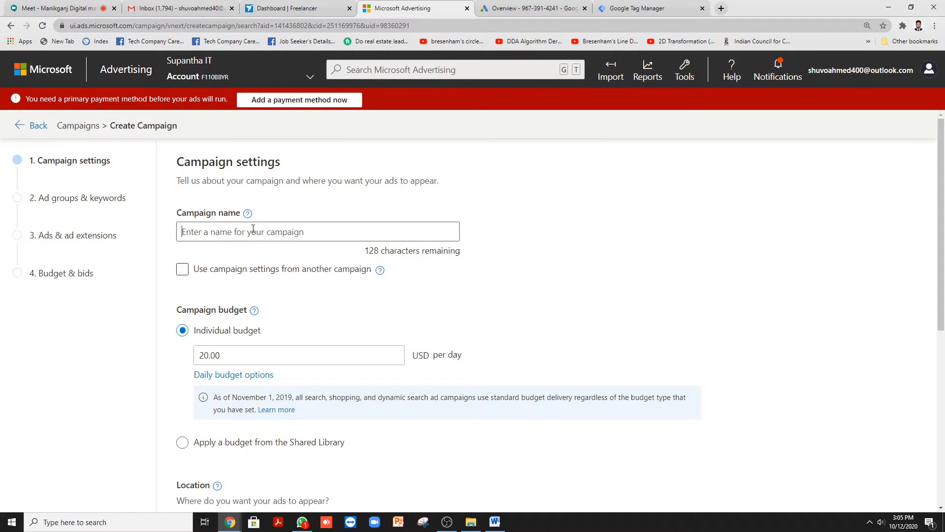
text(ABCD)
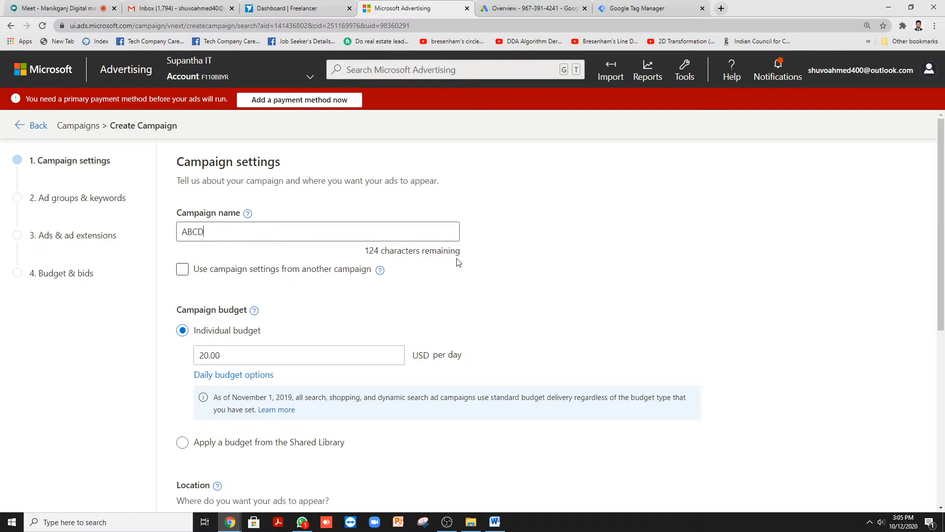
click(598, 225)
Step: Review the campaign's budget, location and language settings, save them and continue to ad groups and keywords
scroll(578, 224, down, 1)
scroll(575, 221, down, 1)
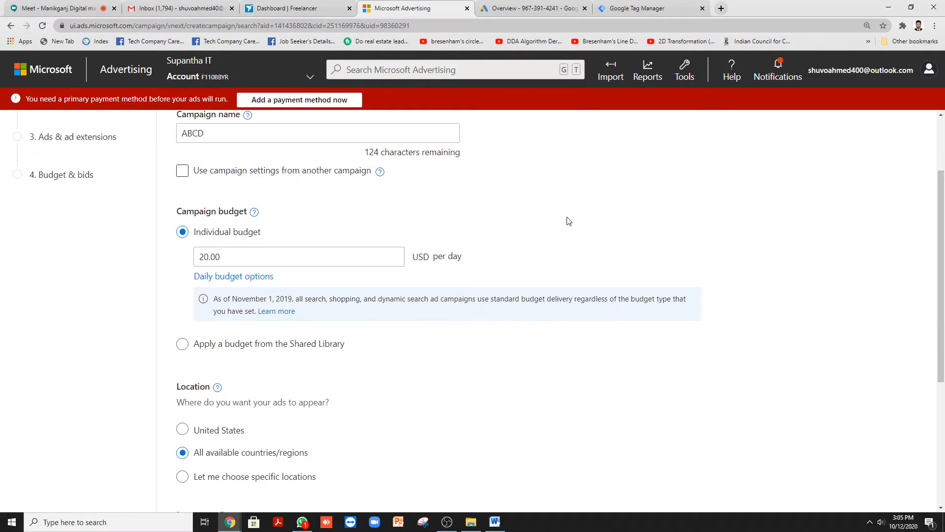
scroll(566, 220, up, 1)
click(240, 228)
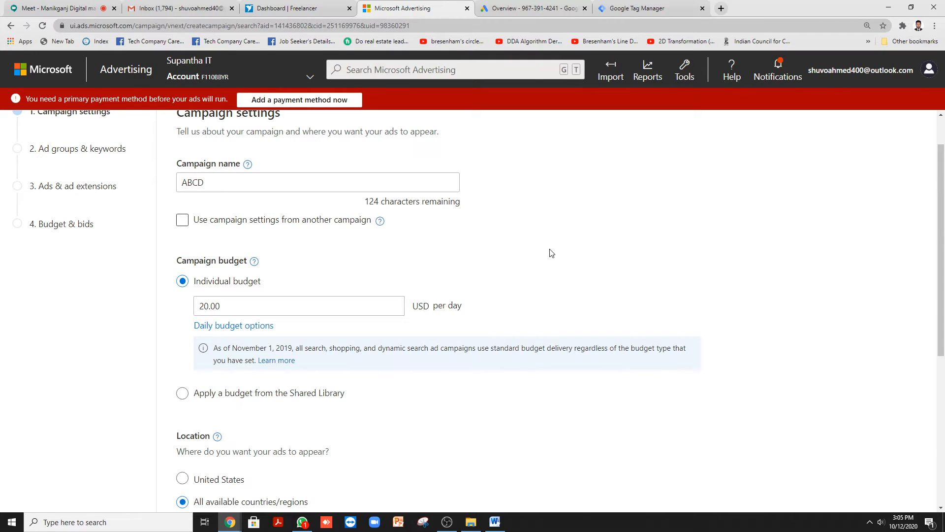
scroll(498, 249, down, 2)
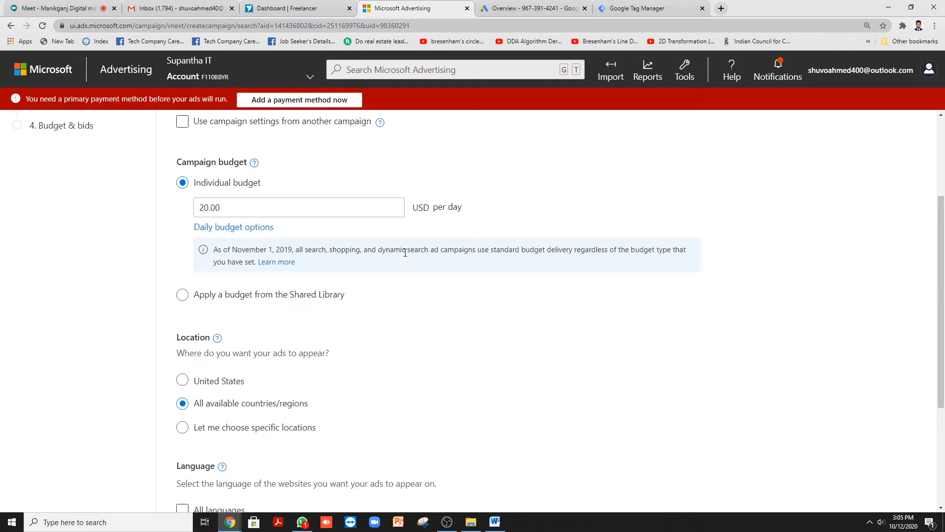
scroll(472, 244, down, 2)
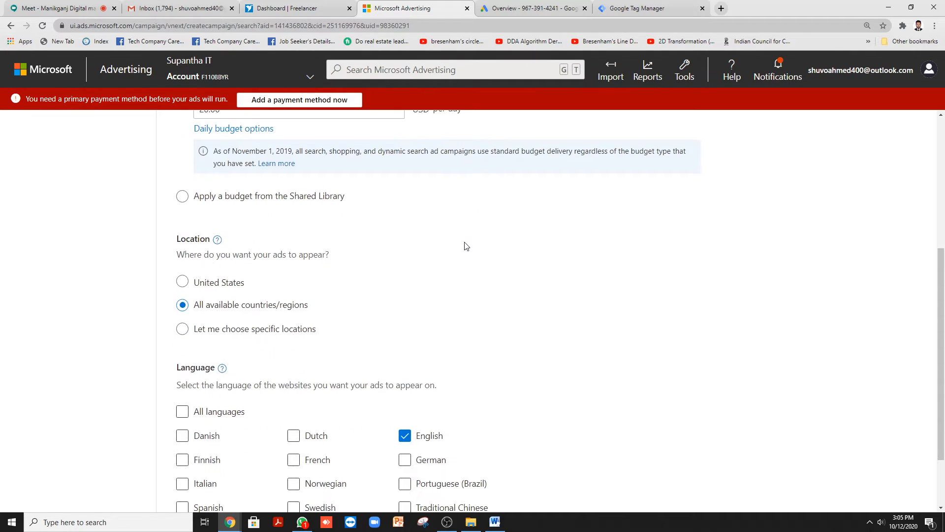
scroll(284, 263, down, 2)
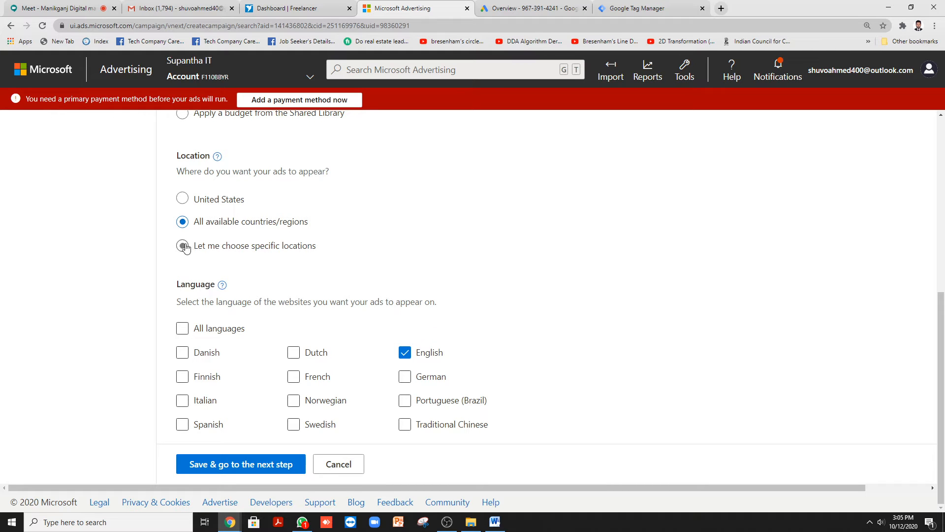
scroll(185, 247, up, 1)
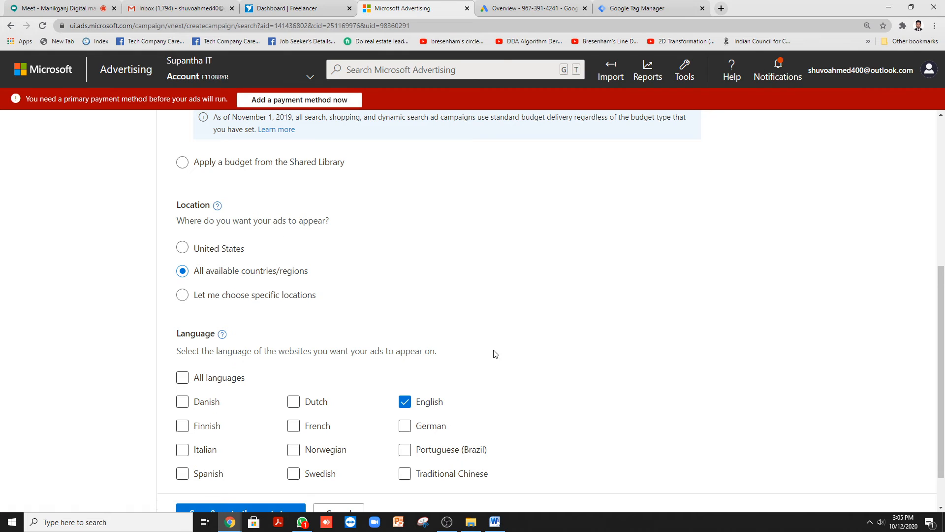
drag(942, 321, 943, 341)
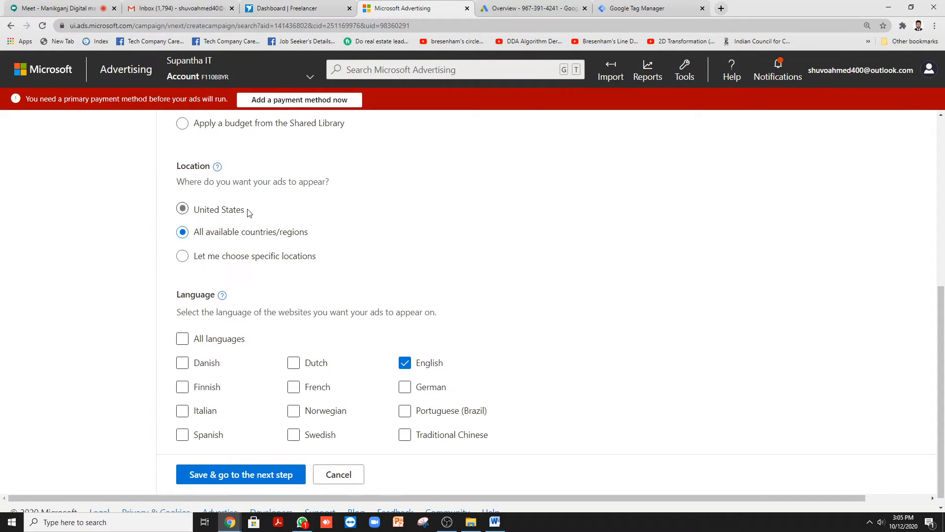
scroll(211, 339, down, 1)
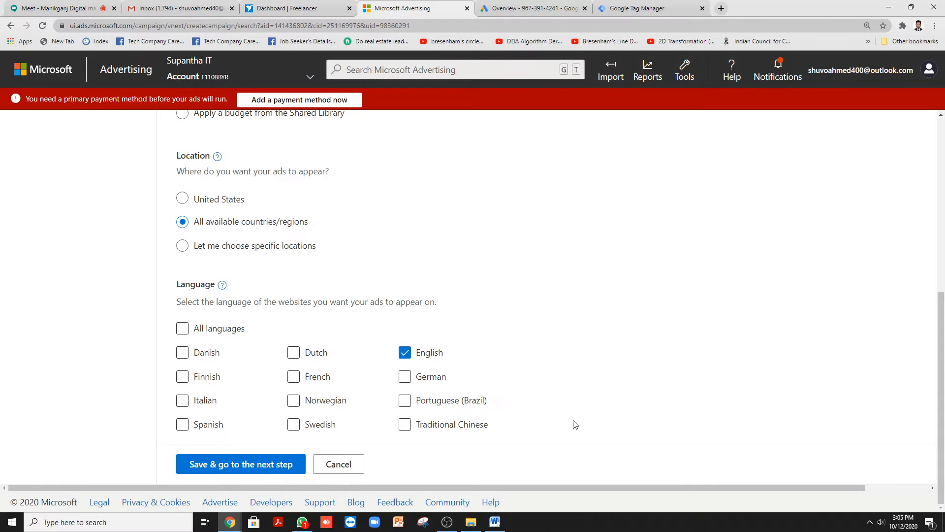
click(282, 468)
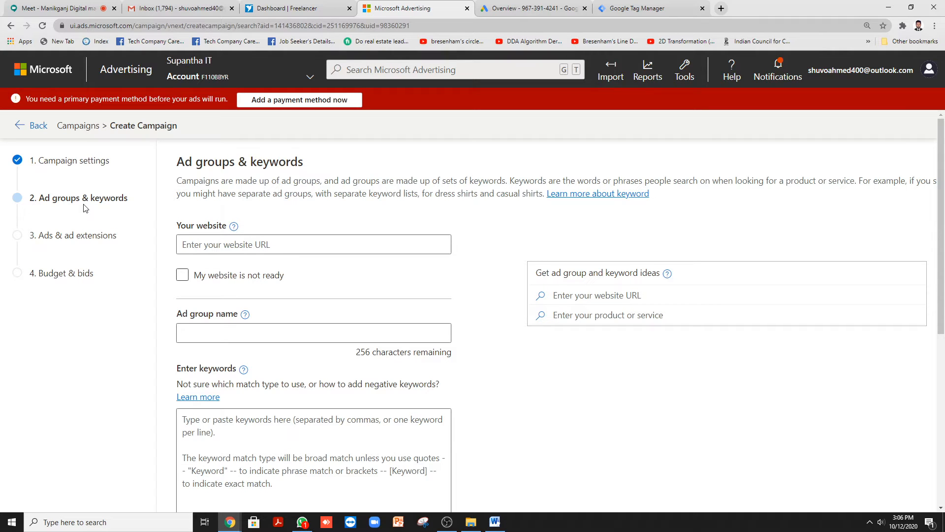
Step: Load supanthait.com in a new browser tab, copy its address for the website field and close that tab
scroll(323, 280, down, 6)
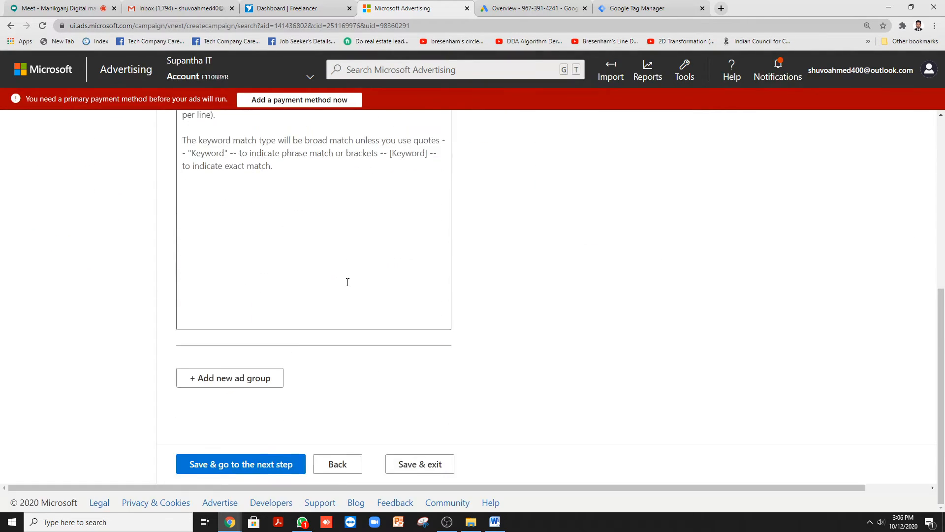
scroll(347, 280, up, 6)
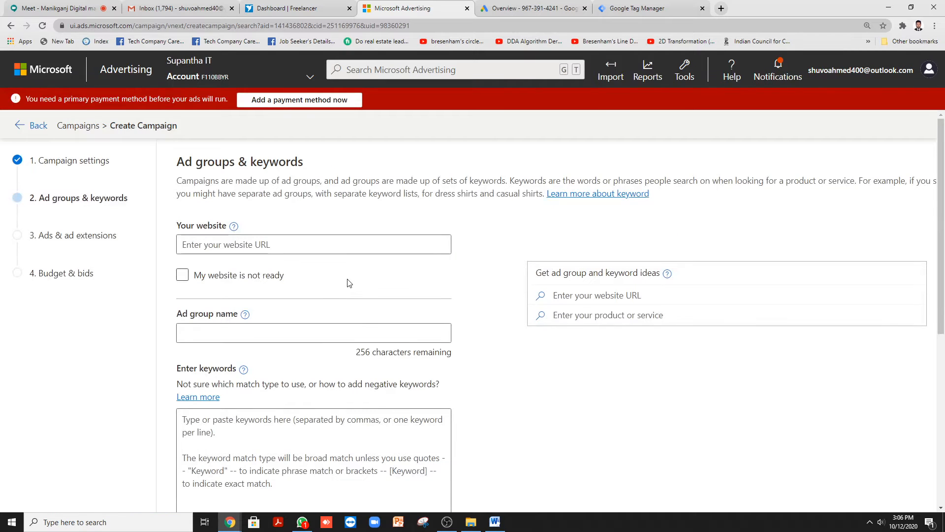
scroll(349, 278, down, 6)
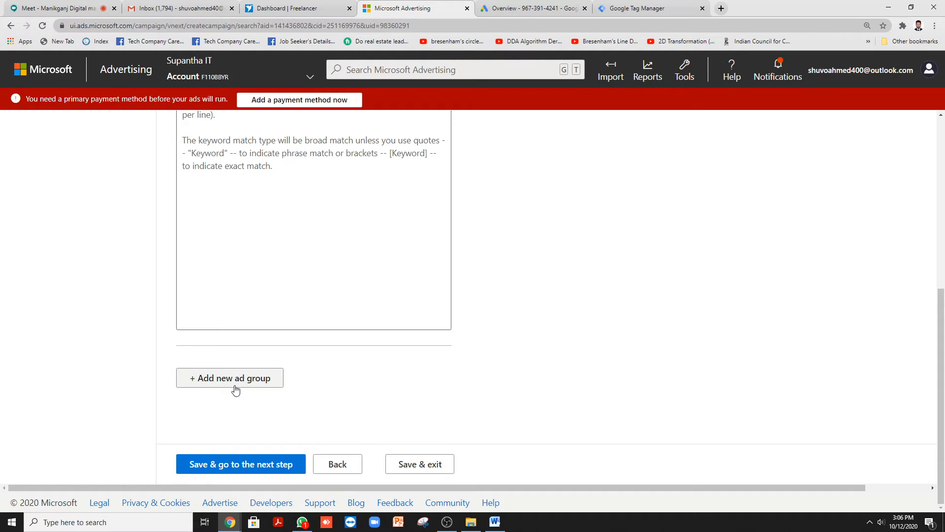
scroll(407, 235, up, 6)
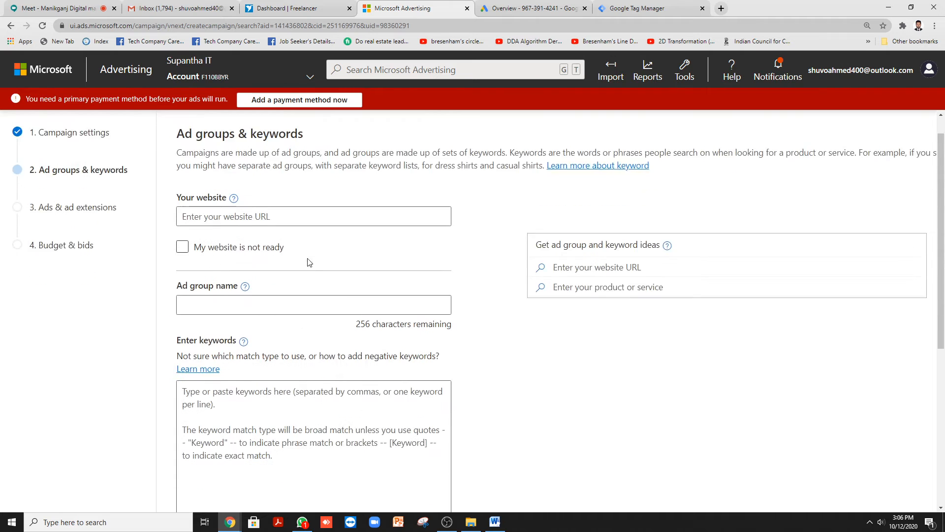
scroll(309, 261, up, 1)
click(251, 247)
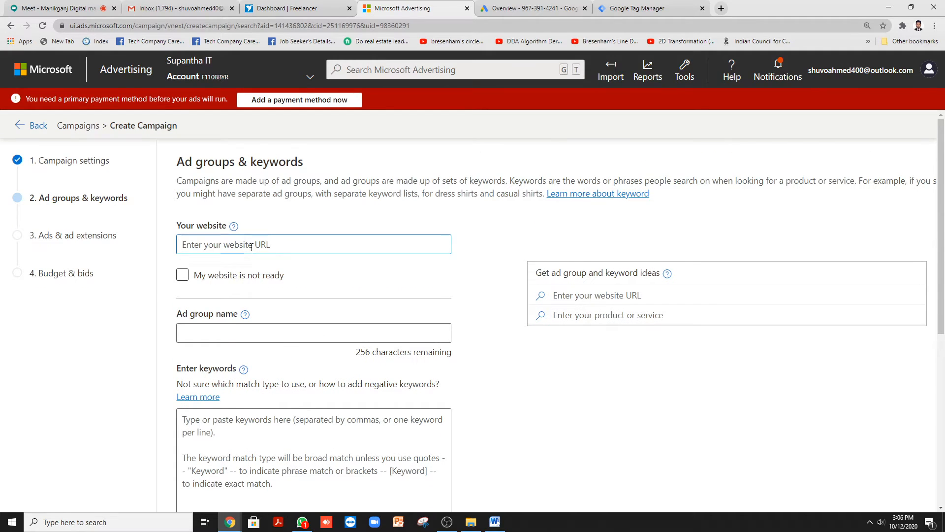
click(721, 9)
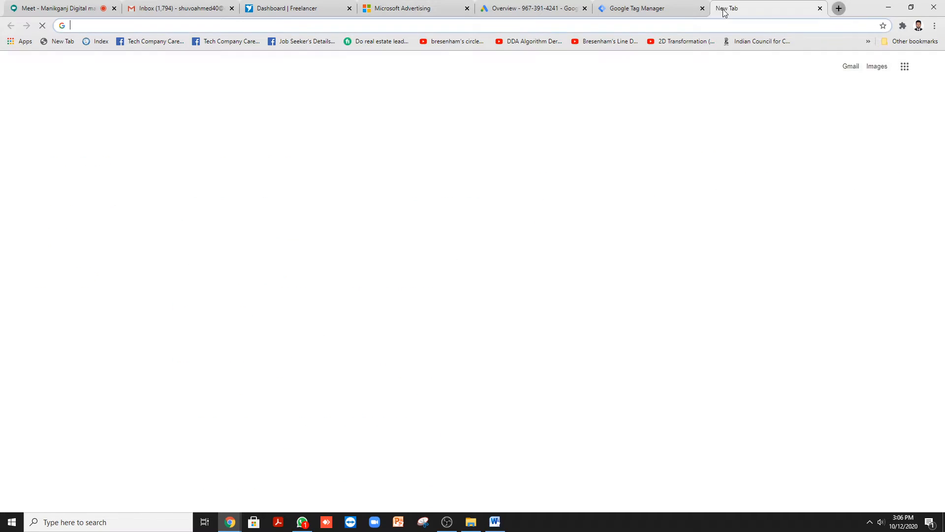
text(SU)
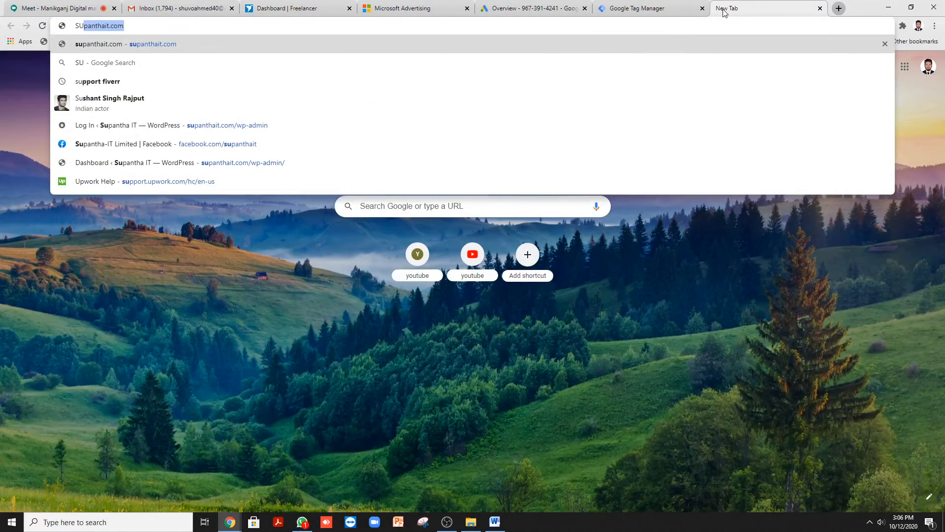
key(Return)
click(420, 25)
key(ctrl+c)
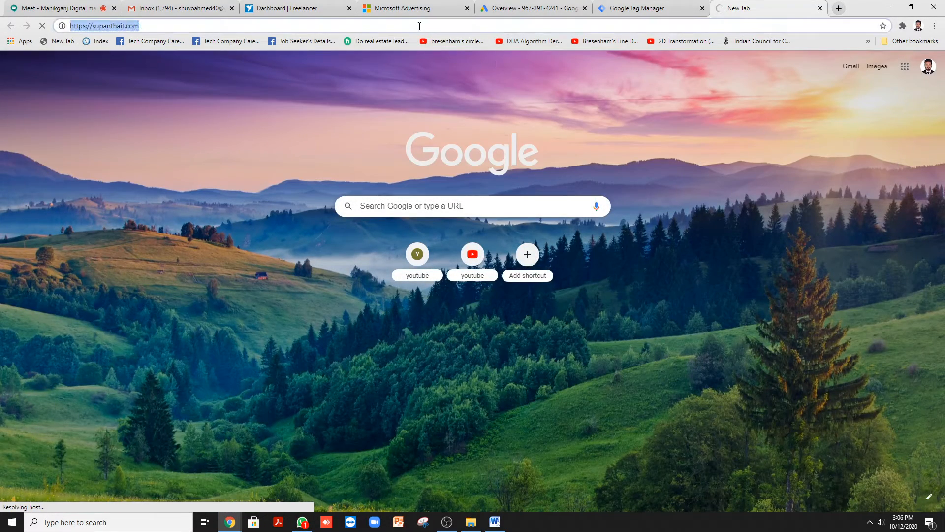
click(820, 8)
click(643, 7)
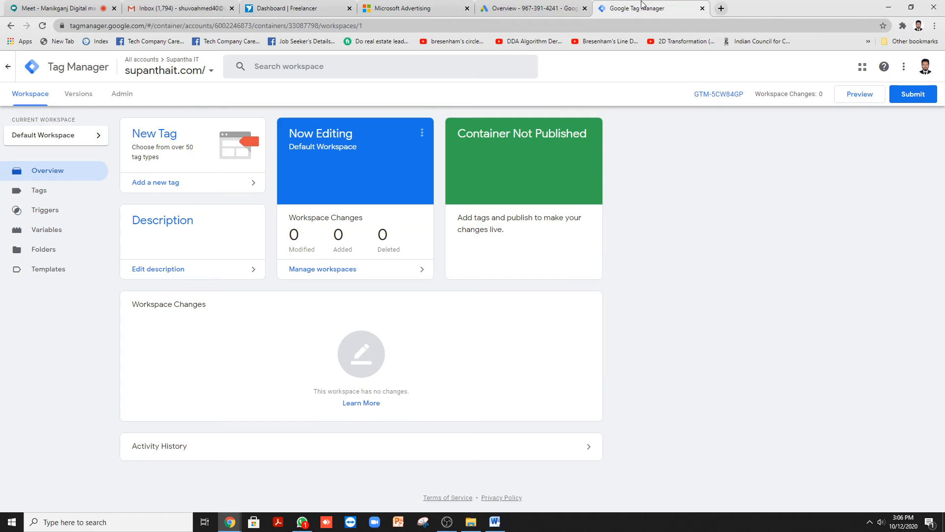
click(532, 9)
click(402, 8)
click(372, 246)
key(ctrl+v)
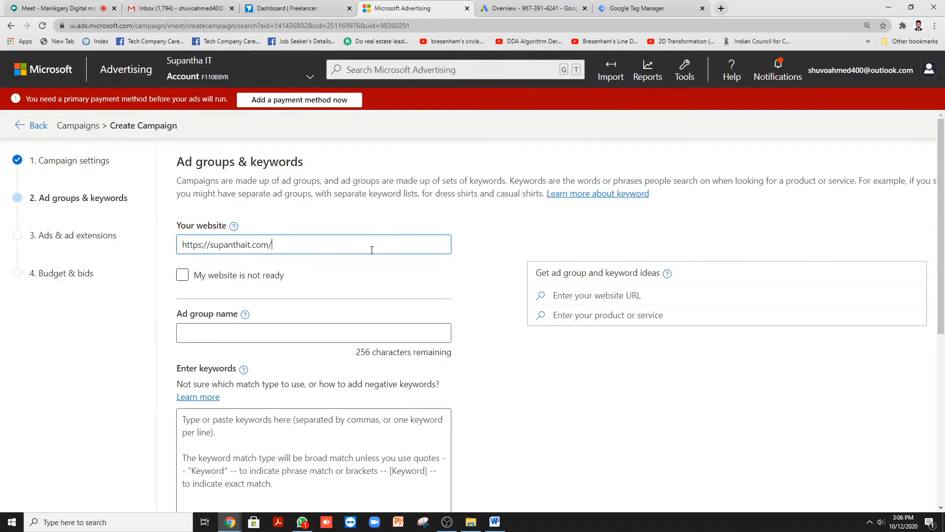
click(132, 329)
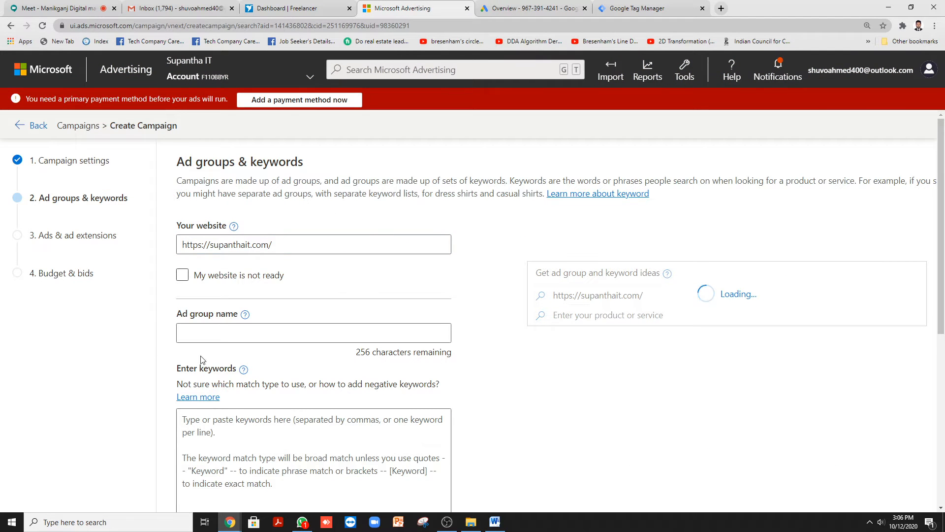
Step: Name the ad group AD1
scroll(261, 295, down, 1)
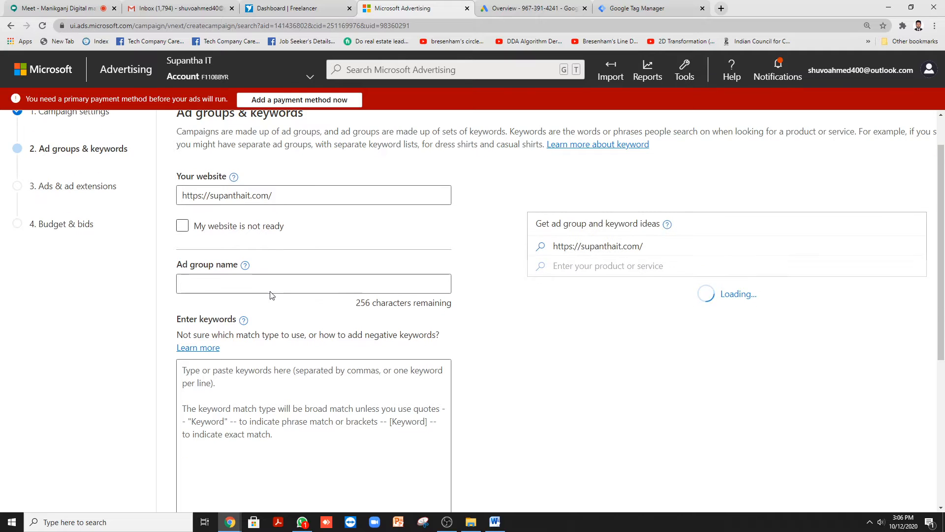
click(230, 284)
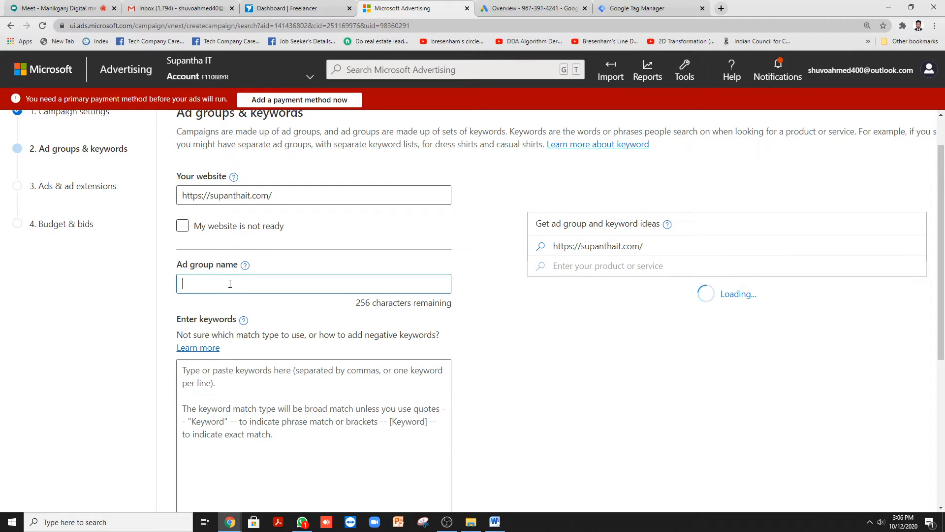
text(AD1)
click(152, 306)
Step: Review the keyword ideas for the website and add the suggested digitalmarketing ad group's keywords to AD1
scroll(179, 319, down, 1)
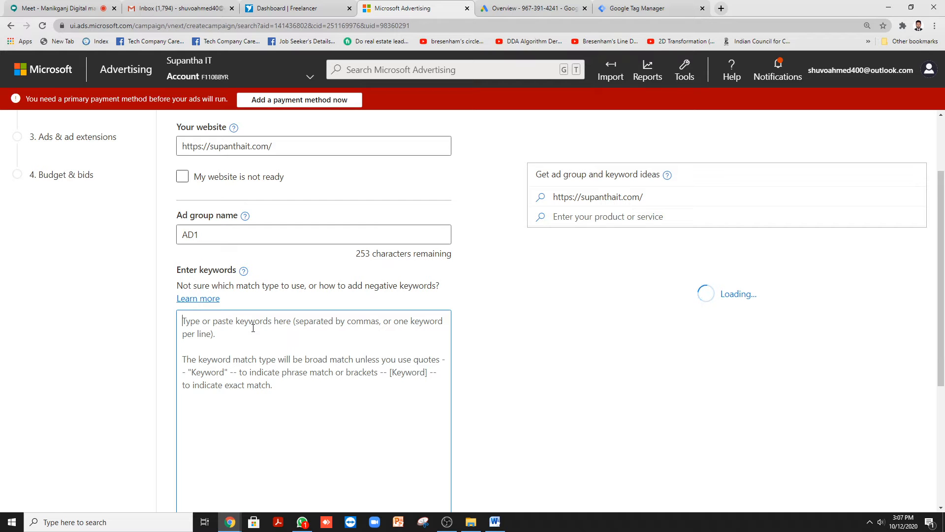
scroll(253, 328, up, 2)
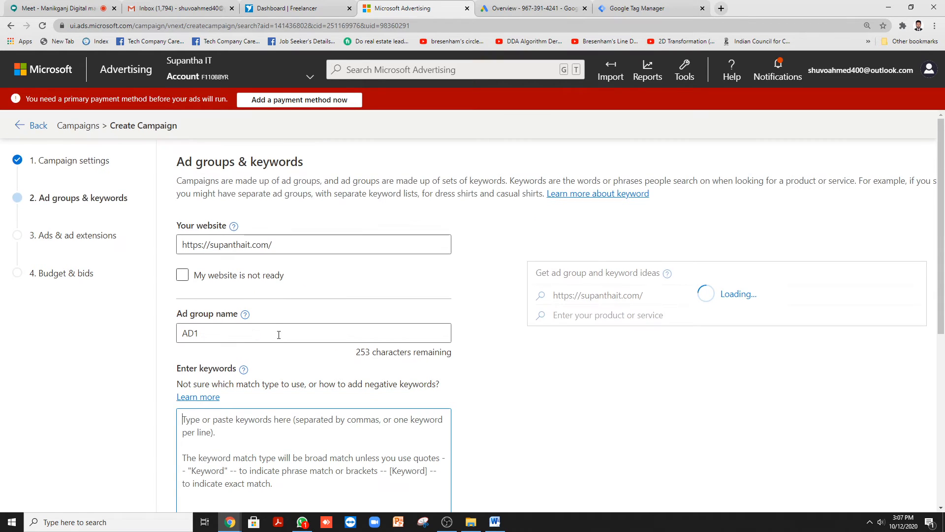
double_click(273, 246)
click(590, 256)
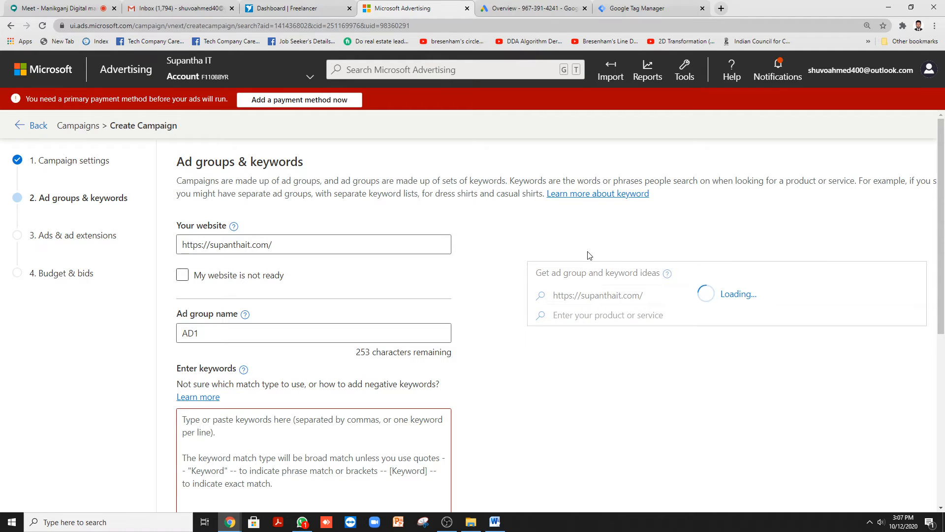
scroll(589, 256, down, 2)
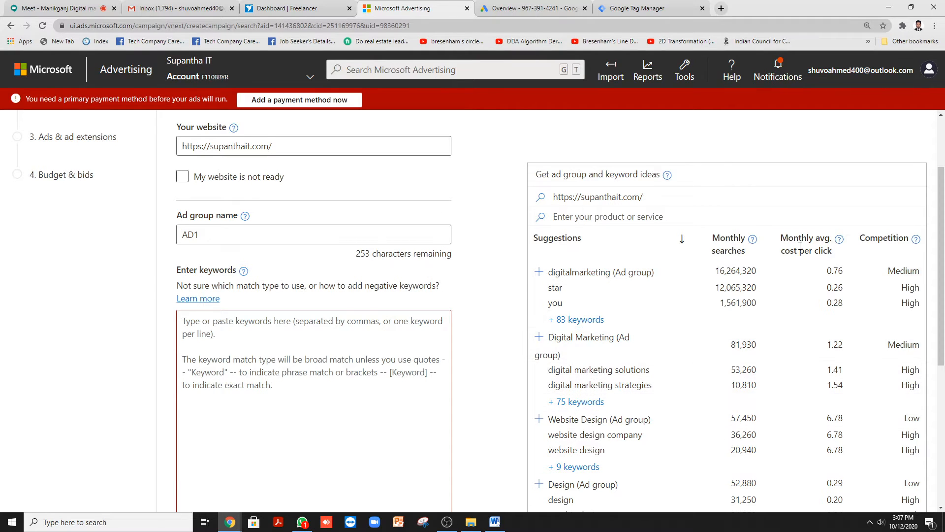
scroll(757, 329, down, 1)
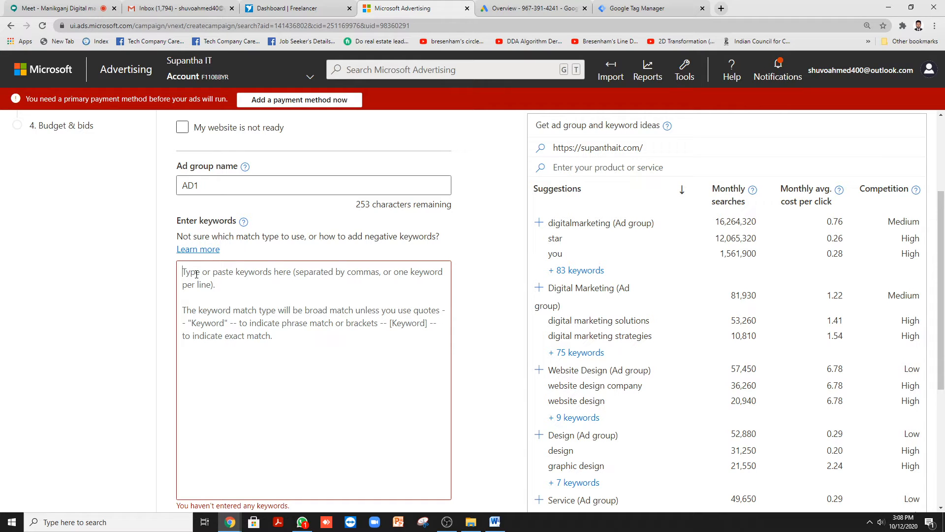
click(203, 290)
click(540, 224)
Step: Examine the keywords added to AD1 and compare them with the remaining ad group suggestions
scroll(287, 295, down, 3)
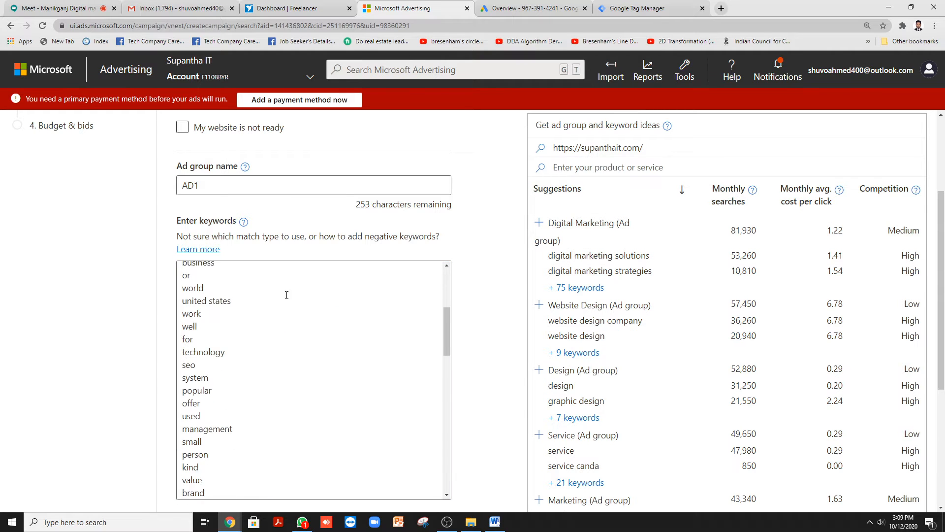
scroll(305, 315, down, 15)
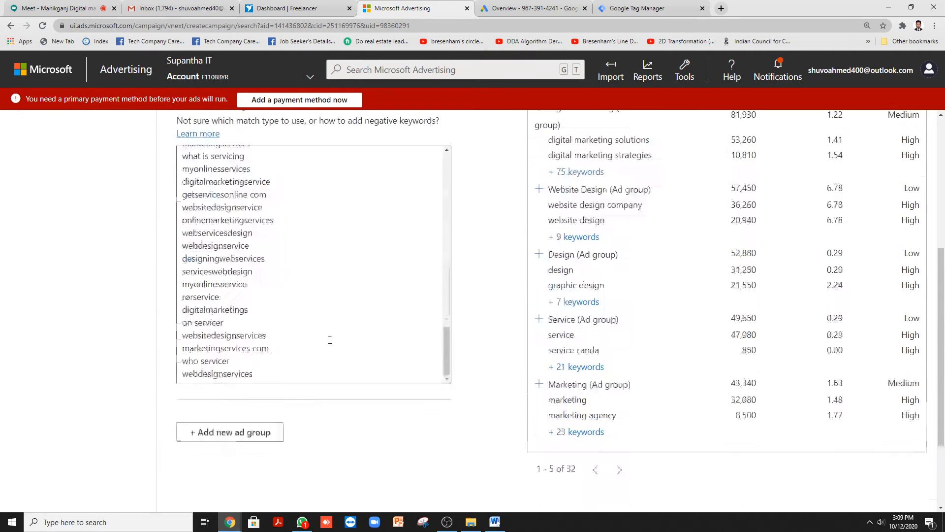
scroll(330, 340, down, 2)
scroll(296, 352, up, 3)
click(302, 356)
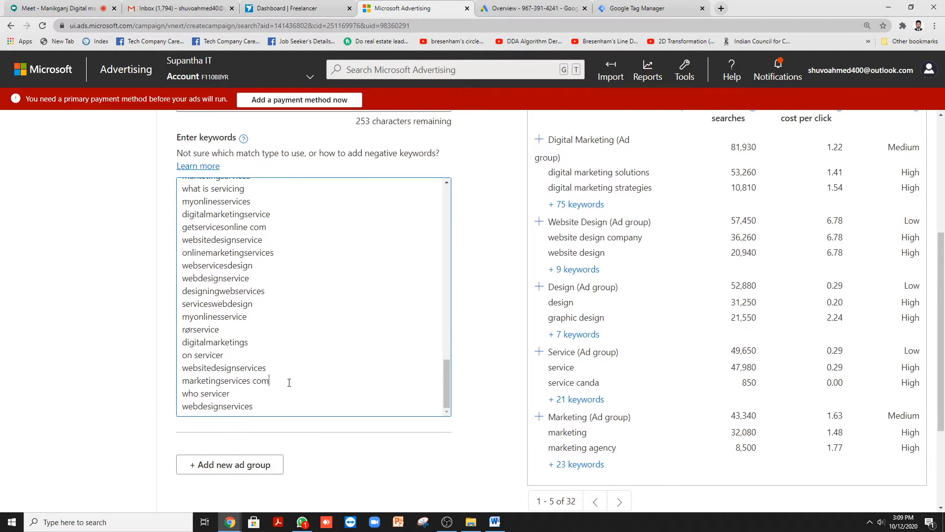
drag(264, 408, 228, 360)
scroll(228, 360, up, 3)
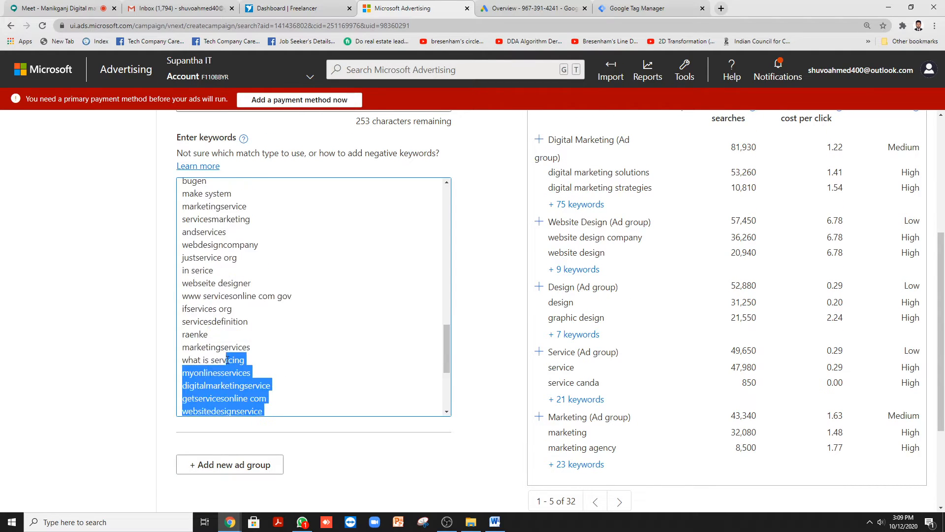
scroll(228, 360, up, 8)
scroll(492, 331, up, 3)
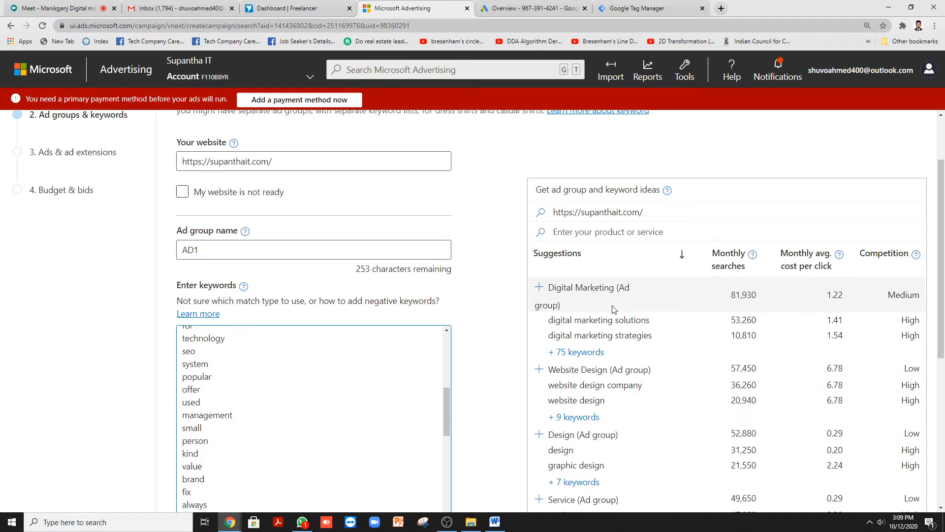
scroll(616, 307, down, 1)
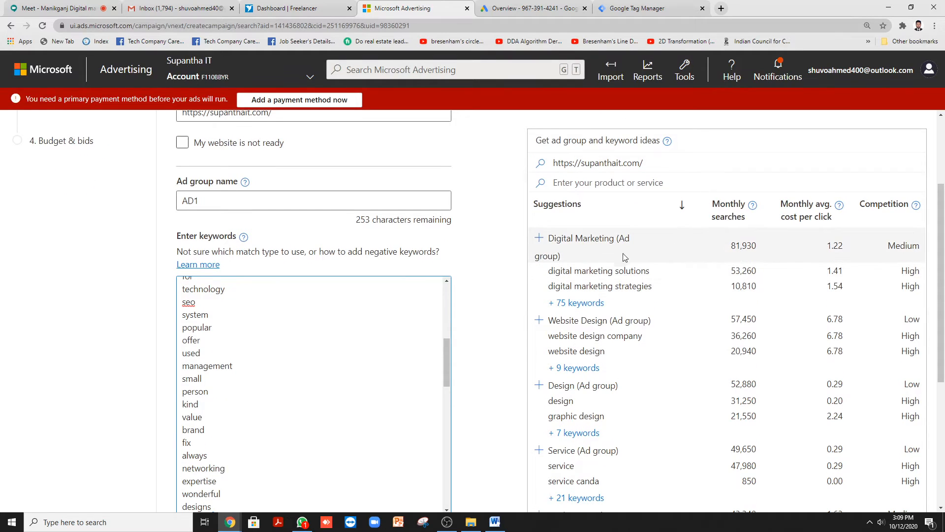
Step: View the Digital Marketing ad group idea's keywords, close them, and delete all the keywords entered for AD1
click(551, 304)
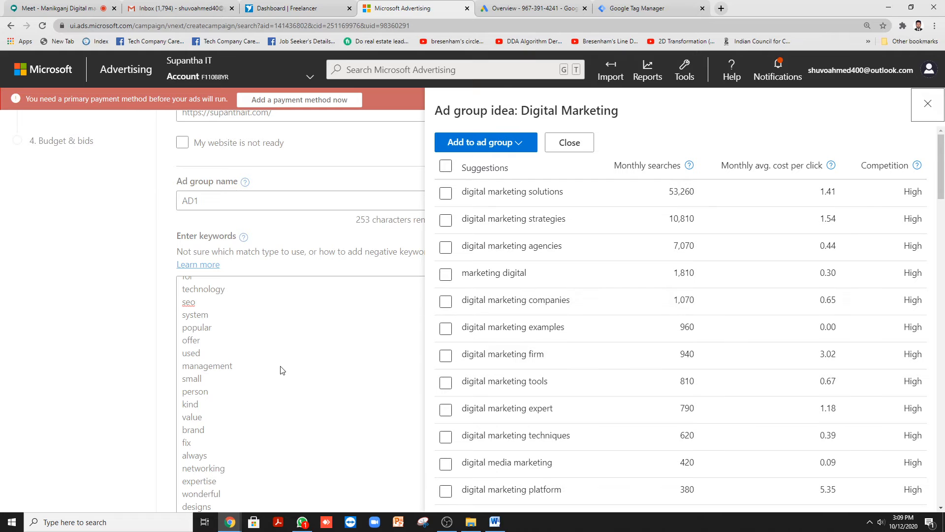
click(569, 143)
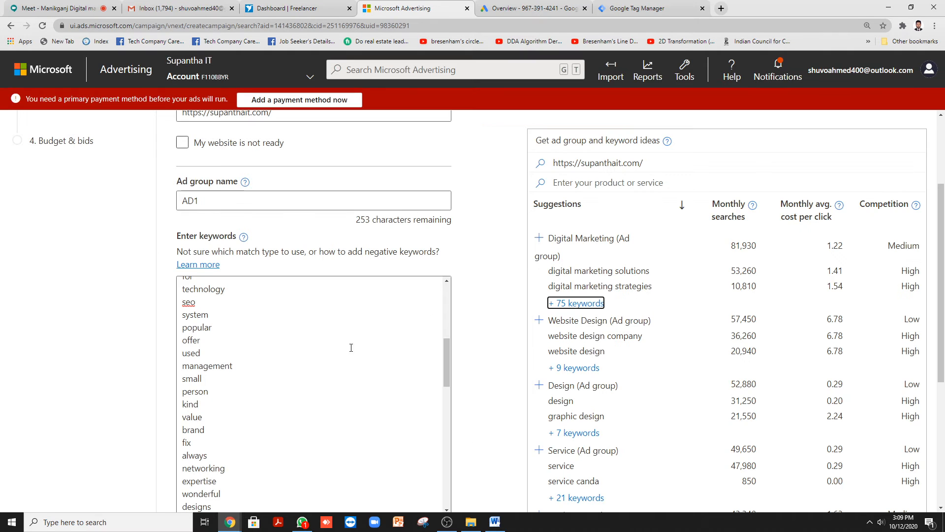
scroll(309, 436, down, 12)
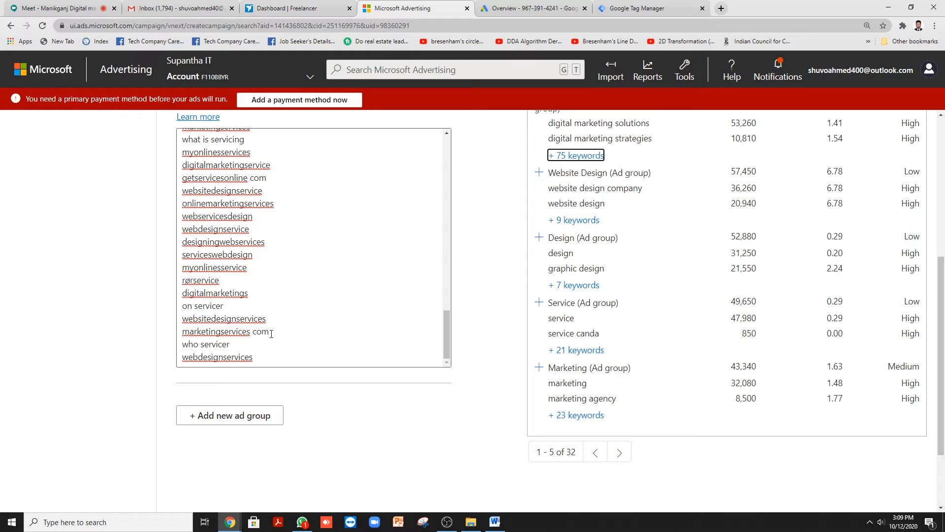
scroll(215, 343, up, 17)
drag(268, 358, 212, 143)
key(Delete)
click(96, 227)
scroll(532, 283, up, 4)
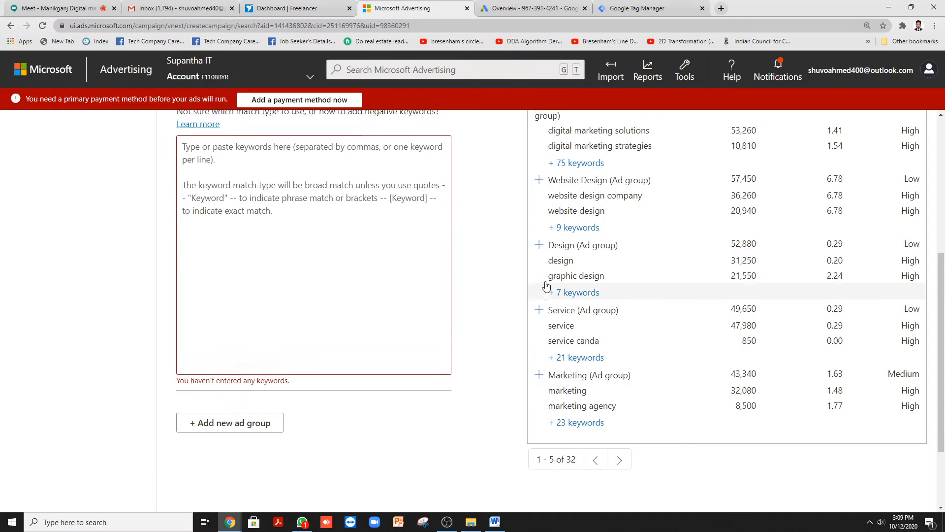
Step: Add digital marketing solutions, digital marketing strategies and digital marketing agencies from the Digital Marketing idea to ad group AD1
scroll(521, 289, down, 1)
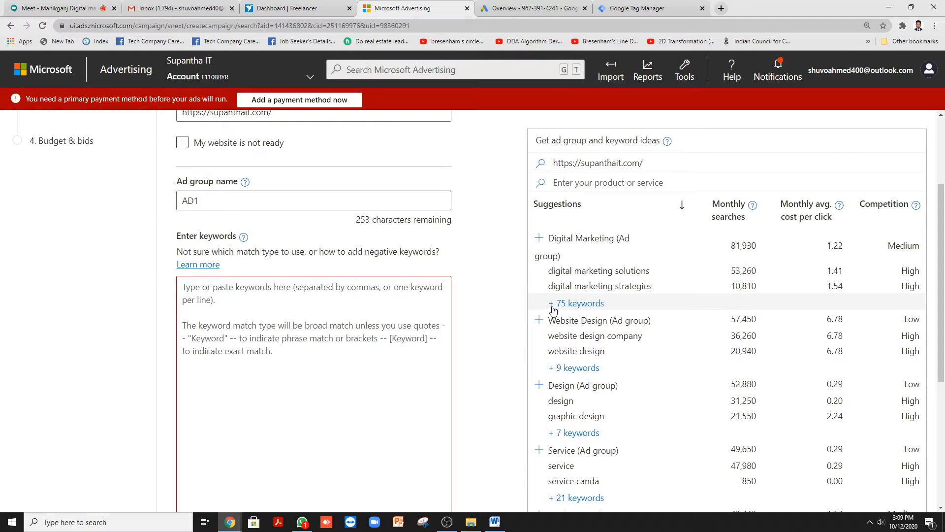
click(551, 307)
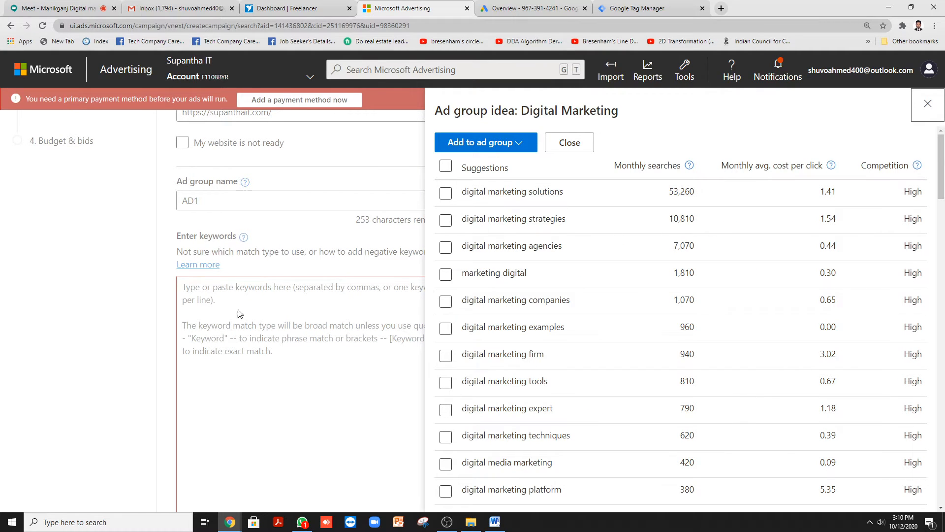
click(447, 195)
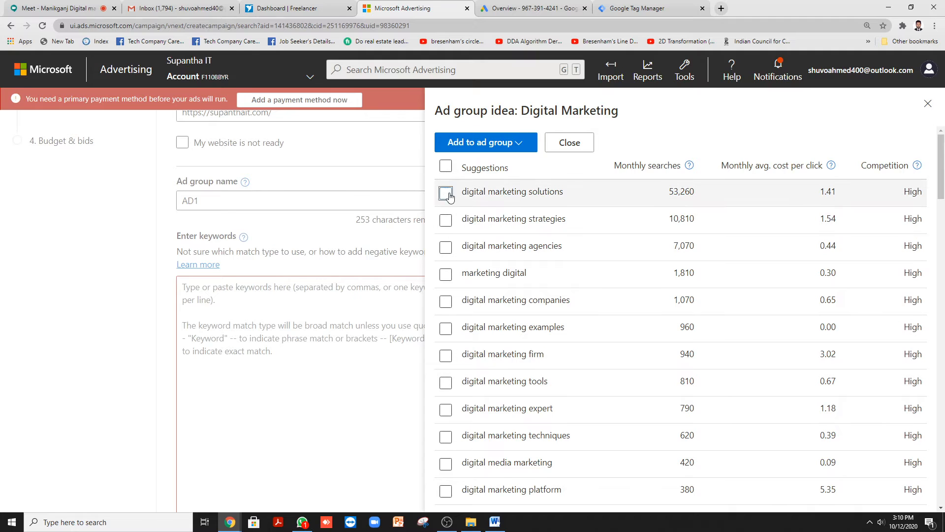
click(446, 247)
click(446, 220)
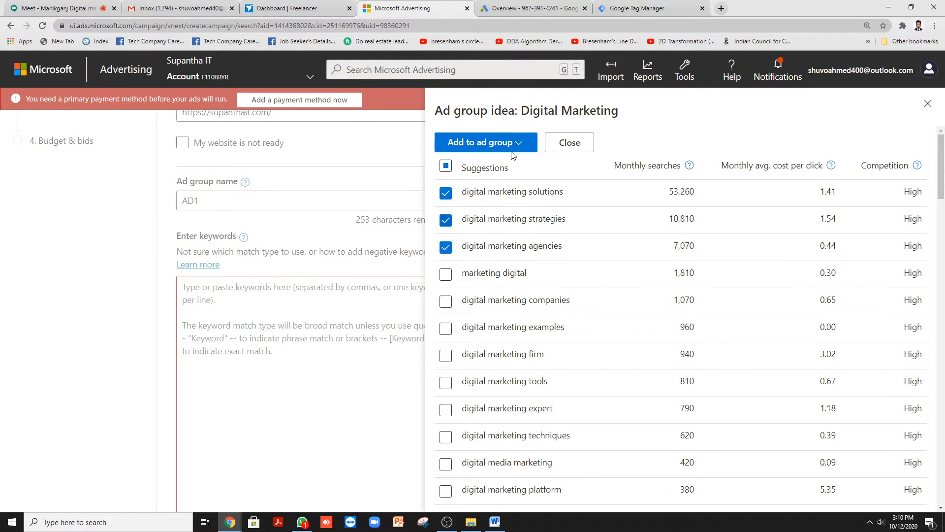
click(518, 143)
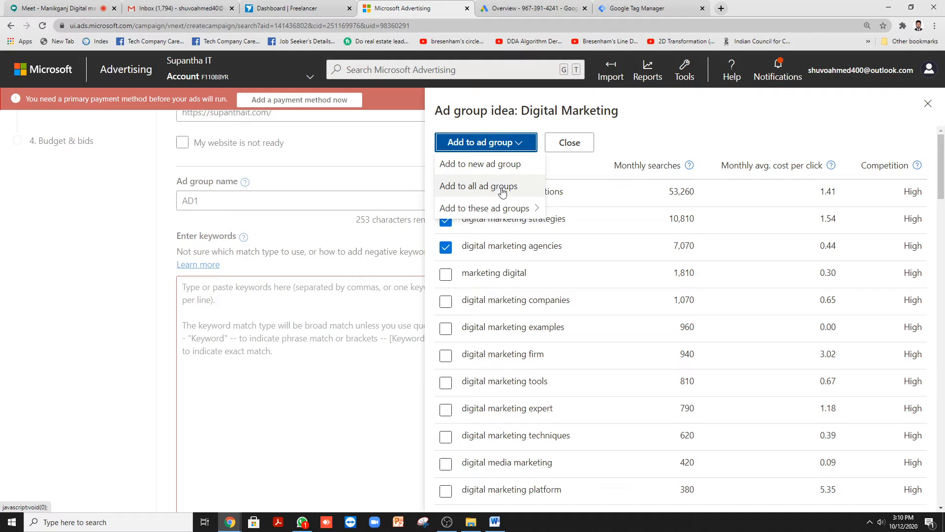
mouse_move(502, 210)
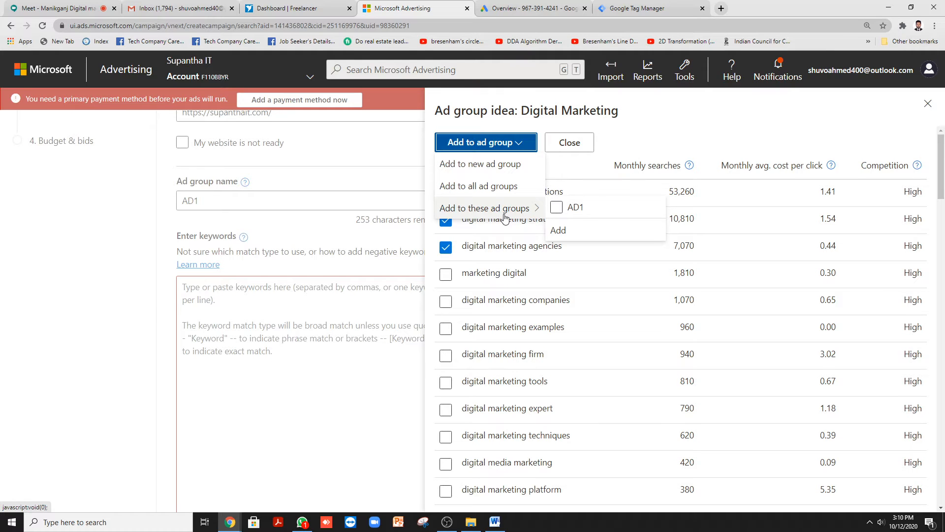
click(556, 208)
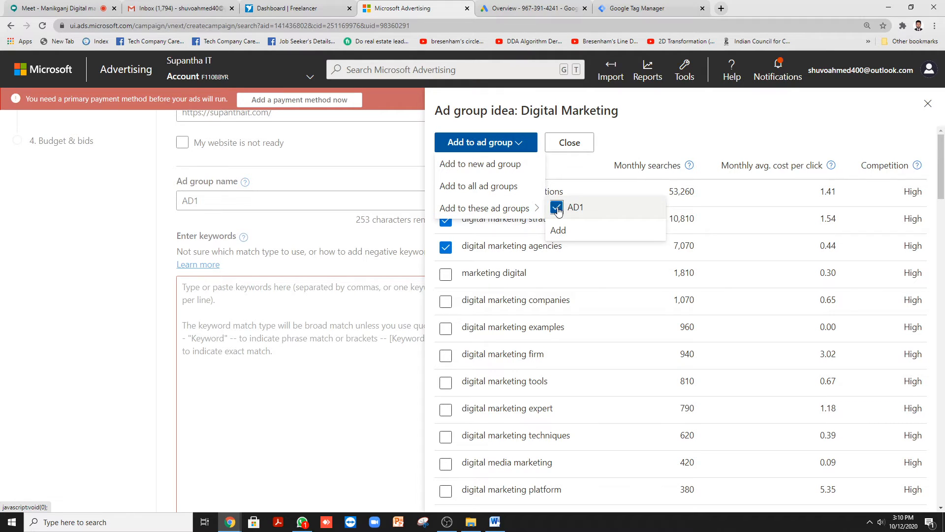
click(586, 229)
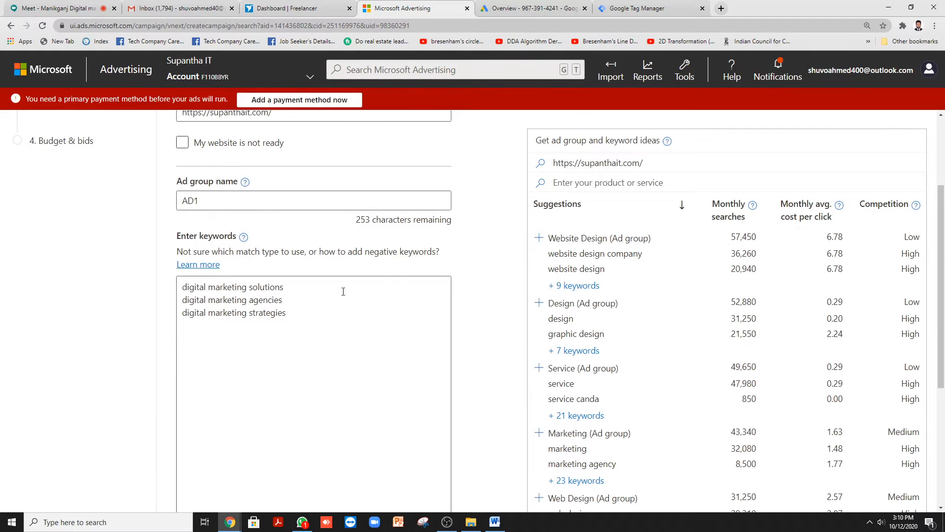
Step: Examine AD1's three digital marketing keywords alongside the remaining suggested ad groups for the website
drag(297, 312, 183, 287)
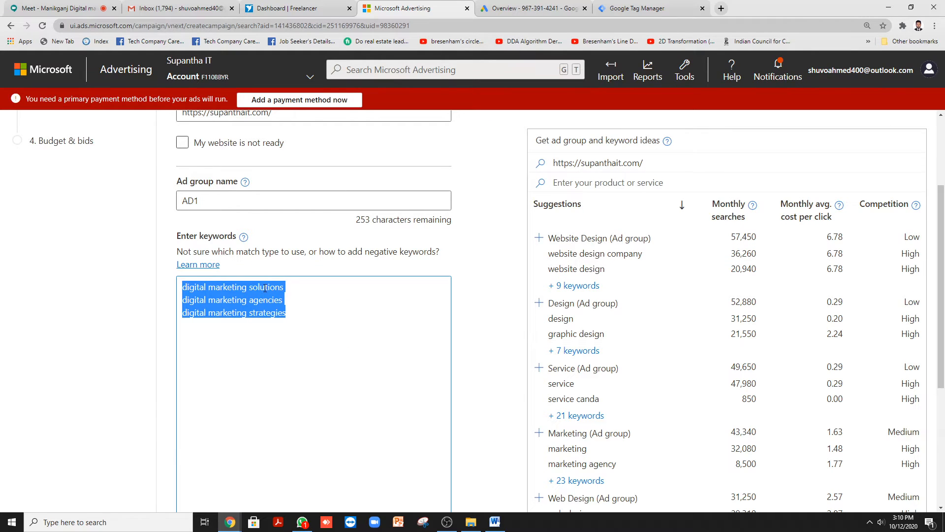
click(296, 288)
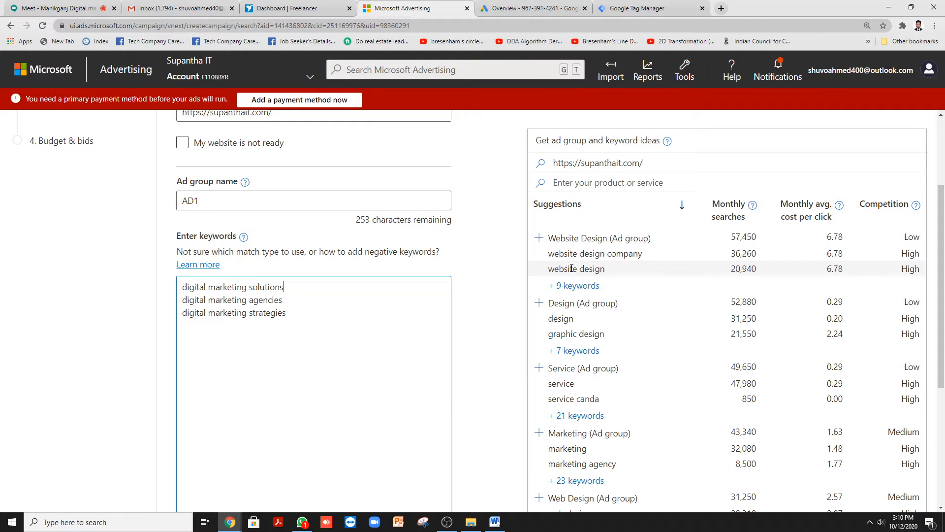
scroll(607, 226, down, 2)
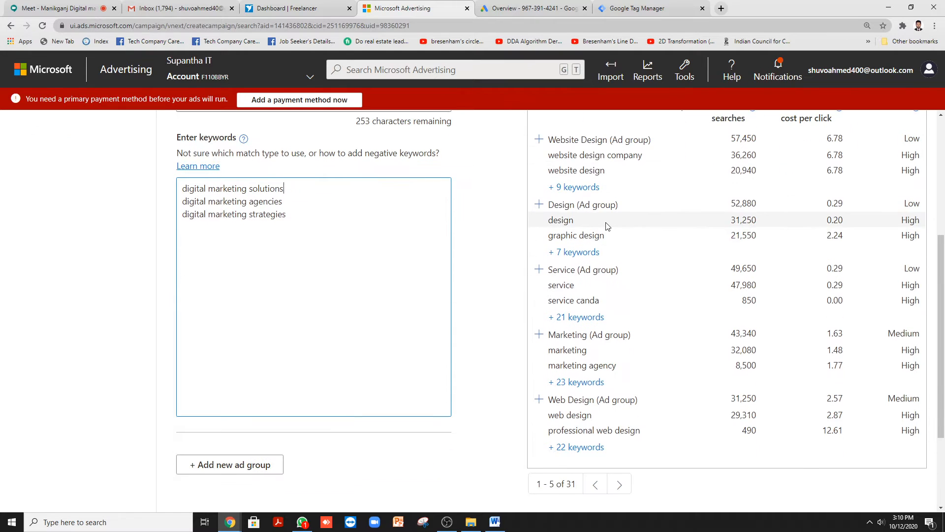
scroll(607, 225, down, 2)
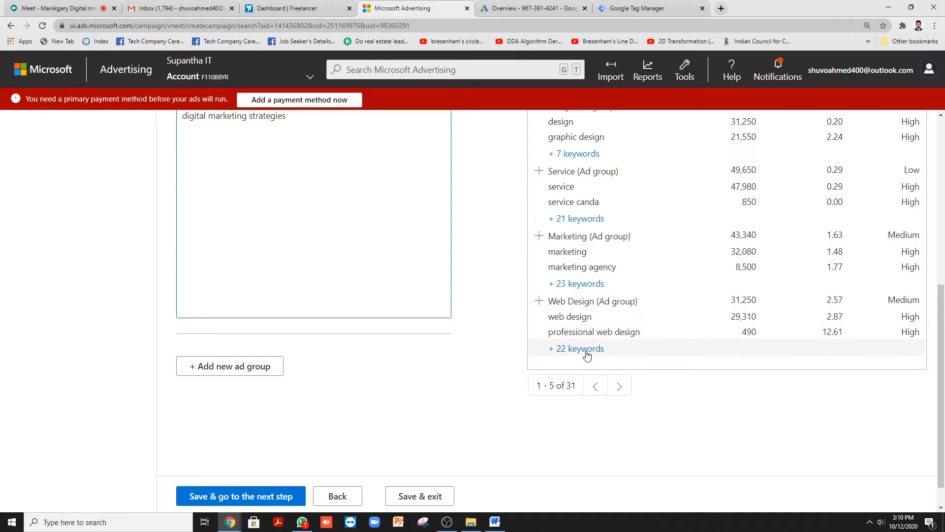
scroll(585, 349, up, 1)
scroll(577, 337, up, 3)
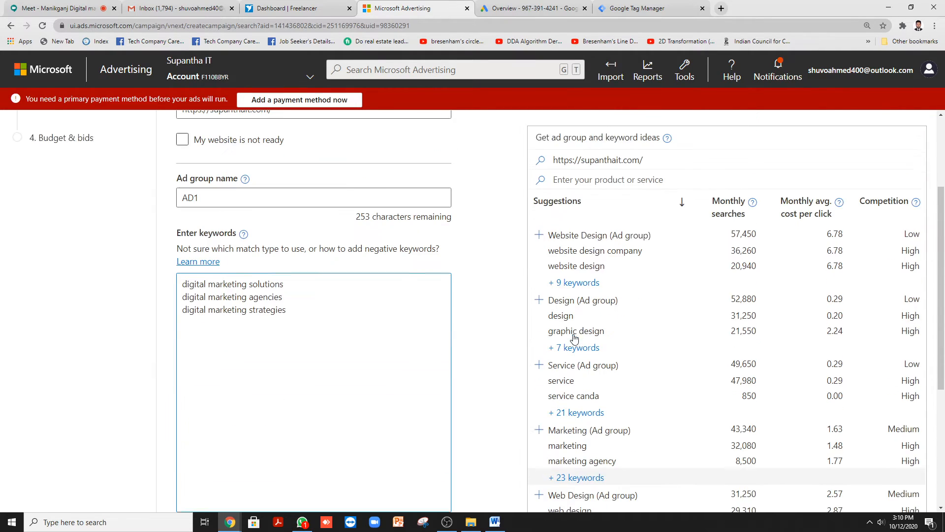
scroll(270, 281, down, 1)
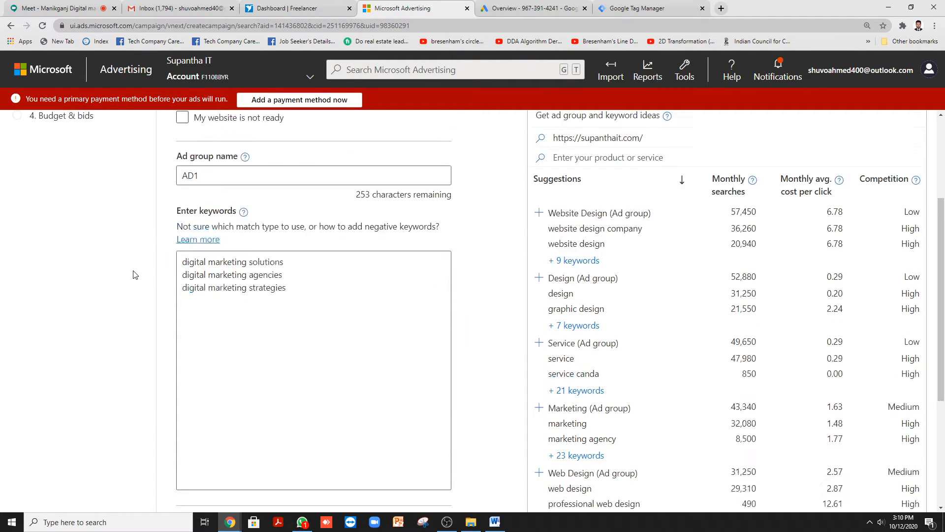
scroll(135, 273, up, 3)
scroll(573, 297, down, 1)
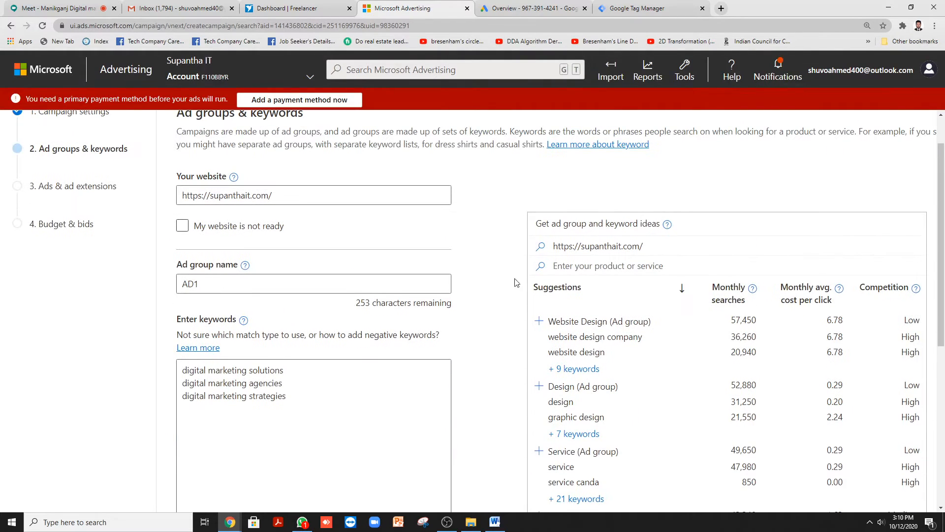
scroll(515, 282, down, 6)
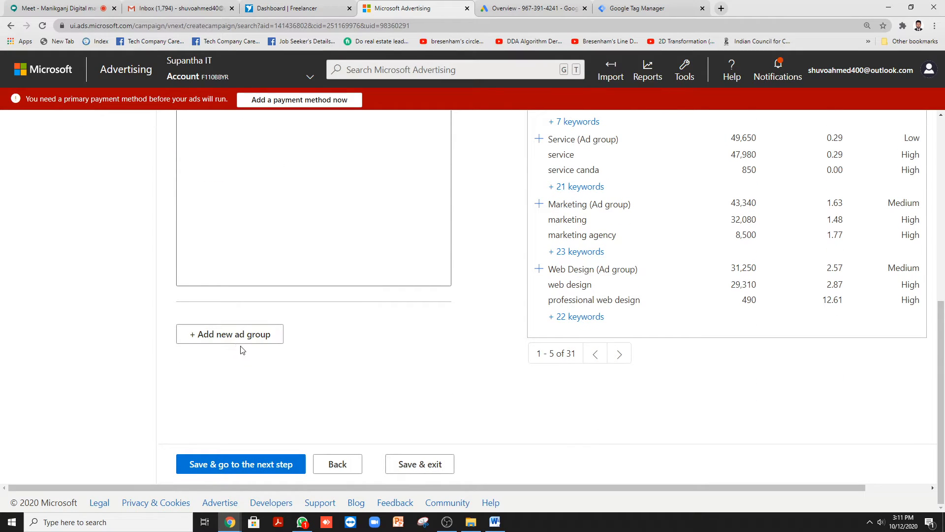
scroll(259, 357, up, 5)
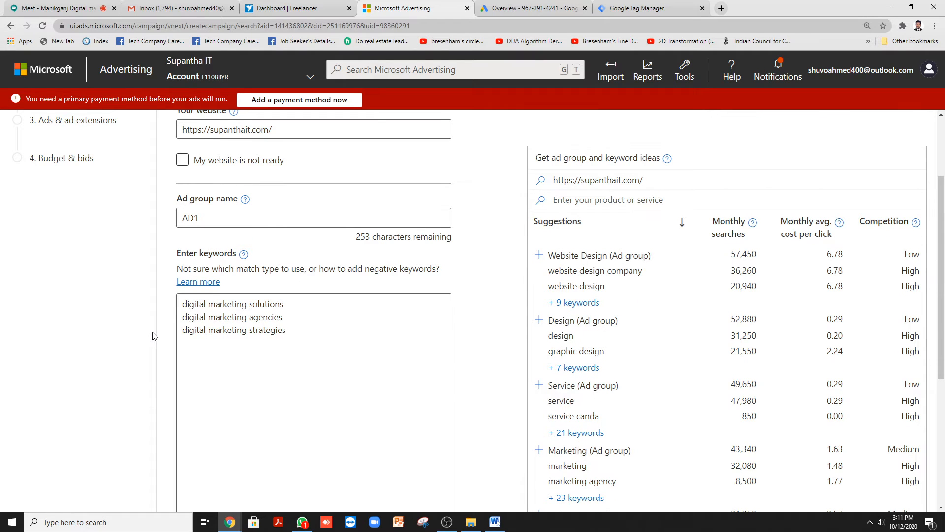
drag(315, 326, 183, 302)
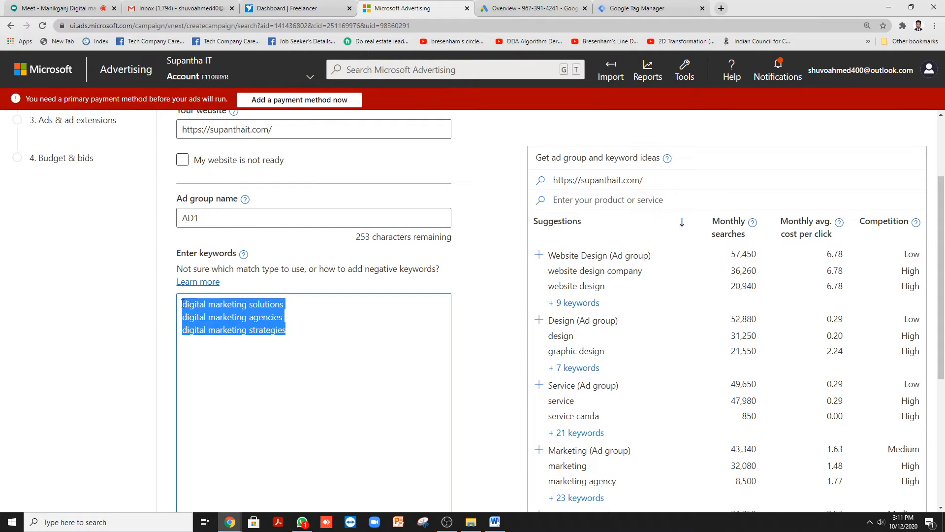
click(183, 304)
drag(288, 330, 183, 300)
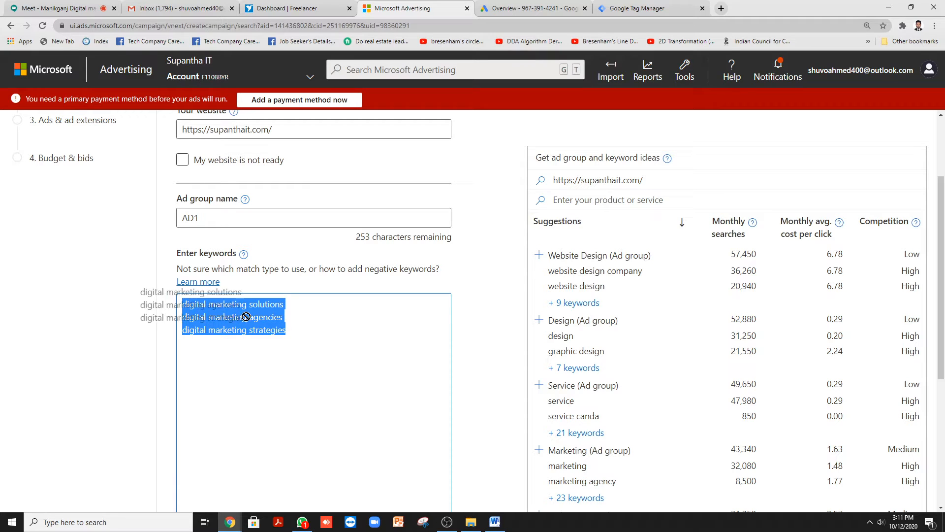
click(353, 333)
scroll(492, 334, down, 2)
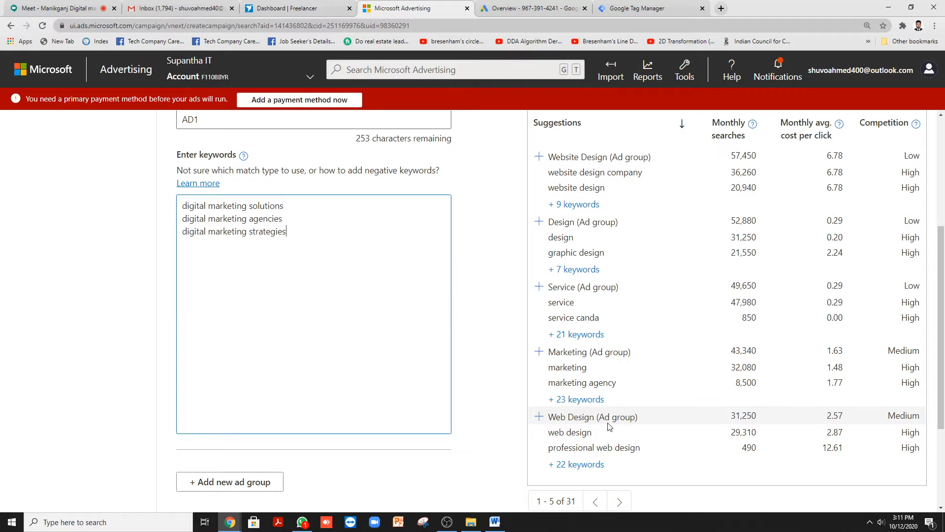
Step: Add a second ad group to the campaign and name it AD 2
scroll(428, 379, down, 2)
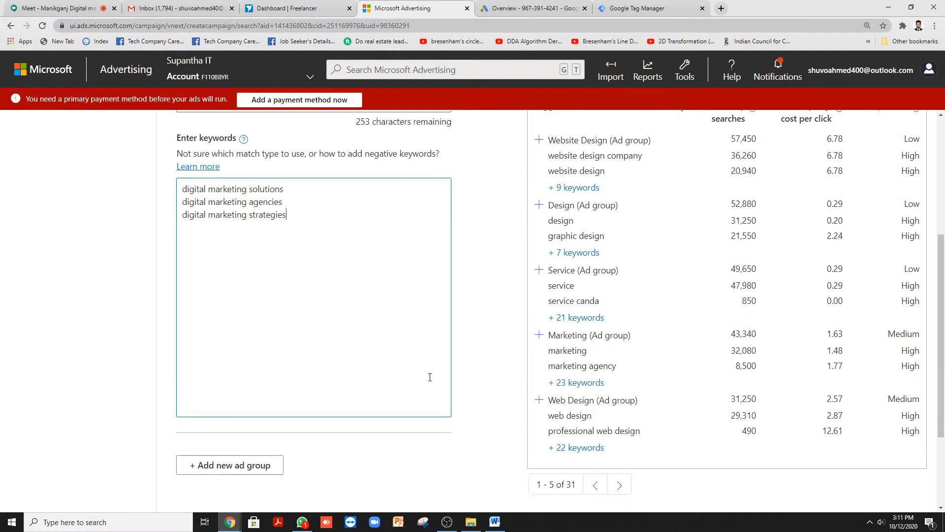
click(234, 386)
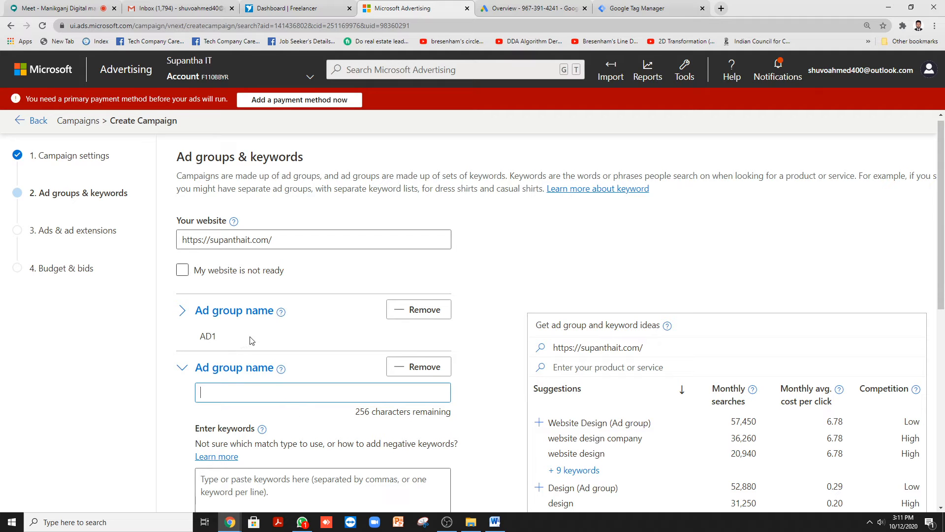
scroll(237, 293, down, 1)
scroll(239, 293, down, 1)
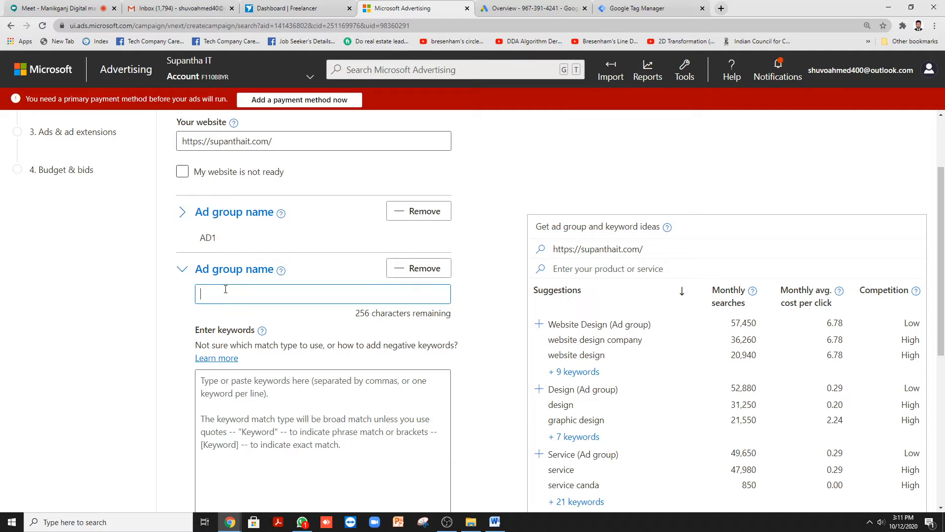
text(D 2)
Step: Add website design company, website design and modern website design from the Website Design idea to ad group AD 2
scroll(236, 293, down, 2)
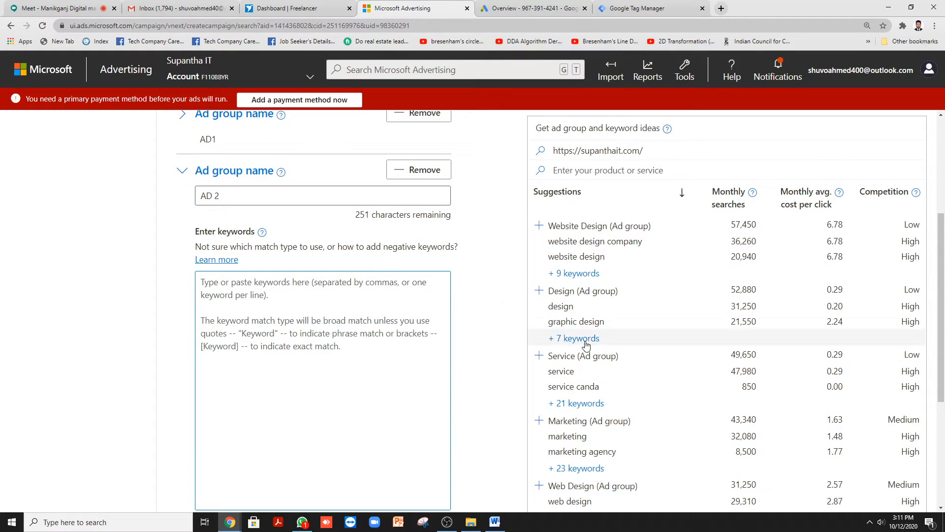
drag(648, 146, 552, 150)
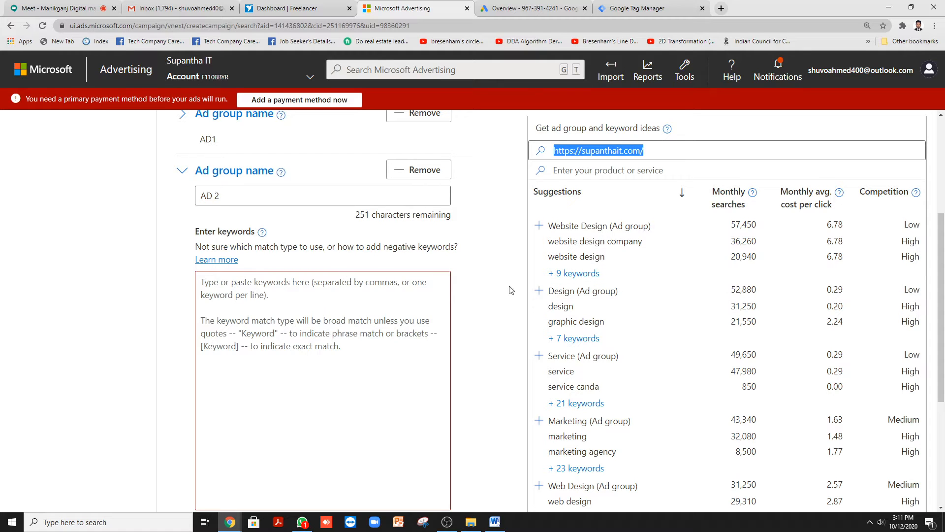
click(577, 274)
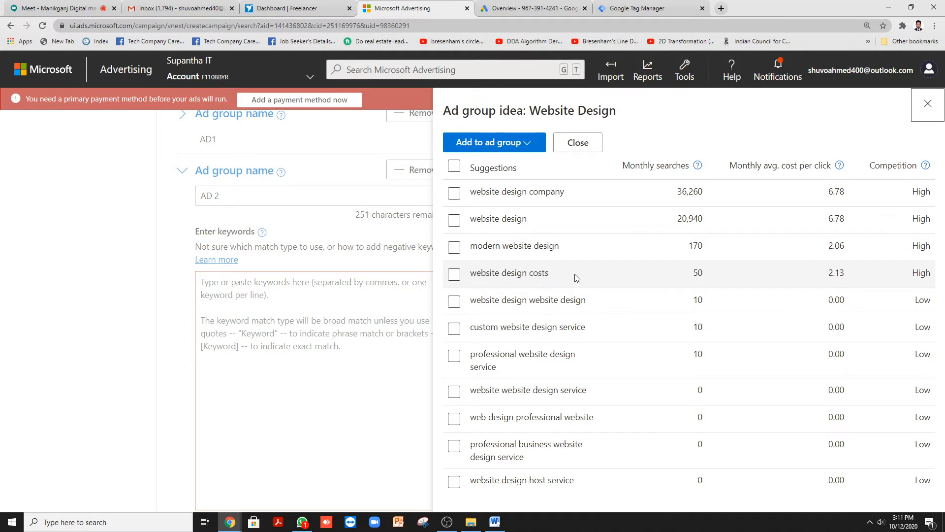
click(454, 220)
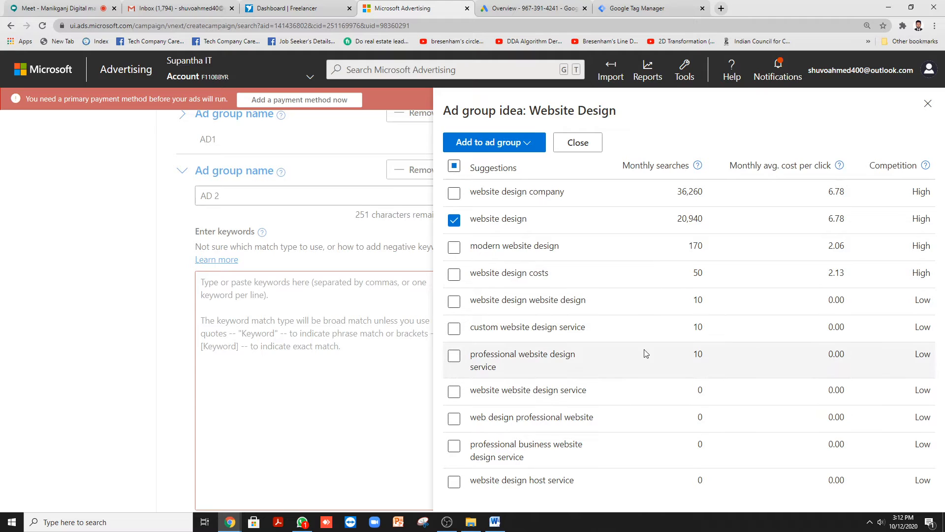
click(456, 194)
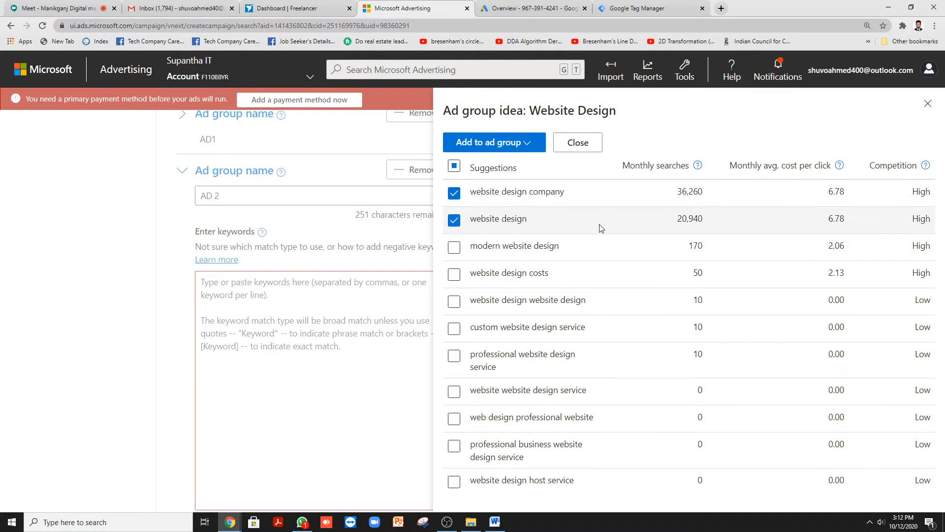
click(454, 246)
click(490, 147)
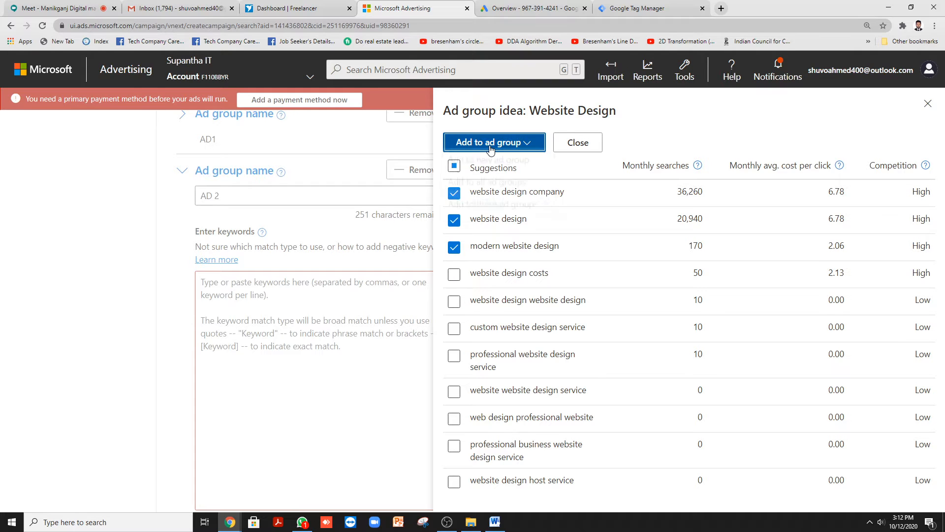
mouse_move(509, 207)
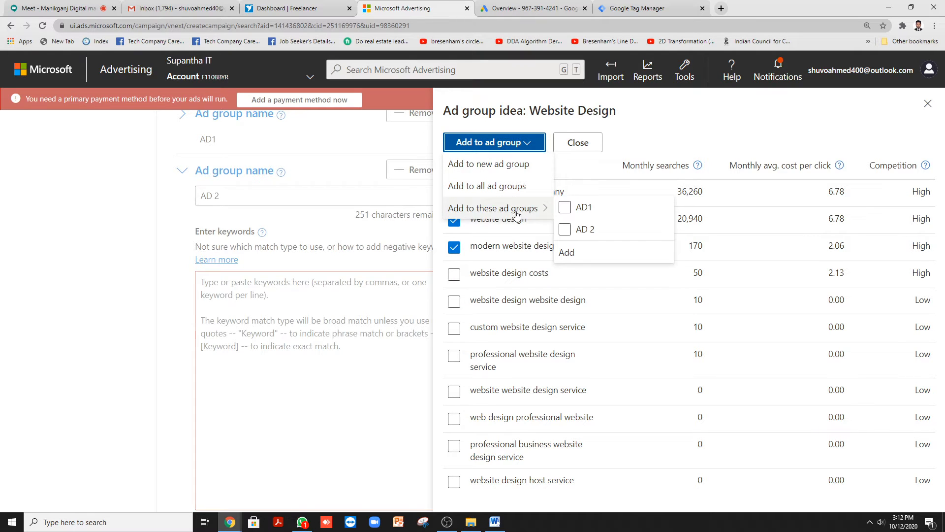
click(565, 231)
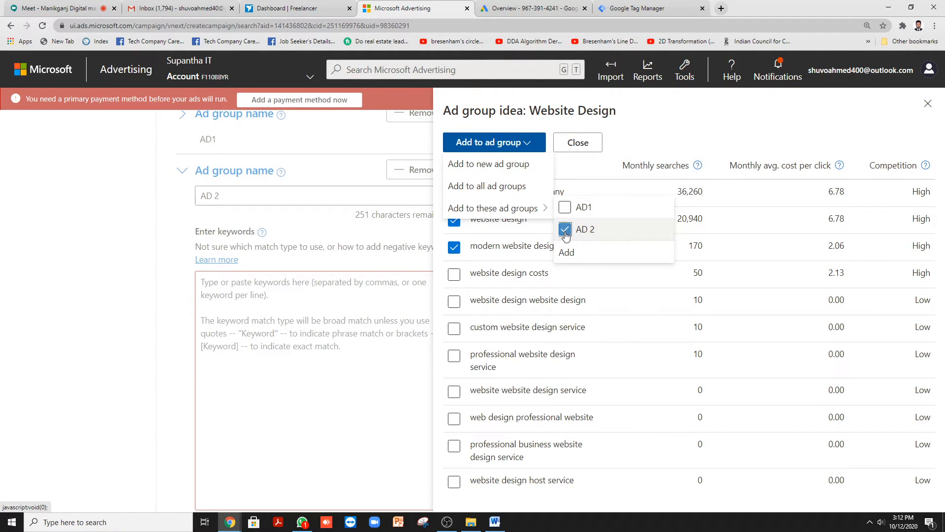
click(566, 252)
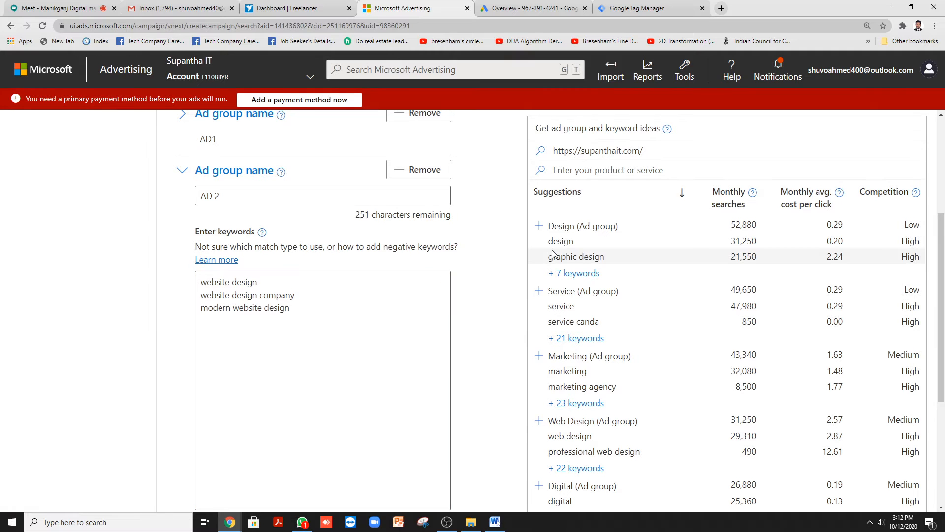
Step: Add a third ad group to the campaign and name it AD 3
scroll(351, 284, down, 4)
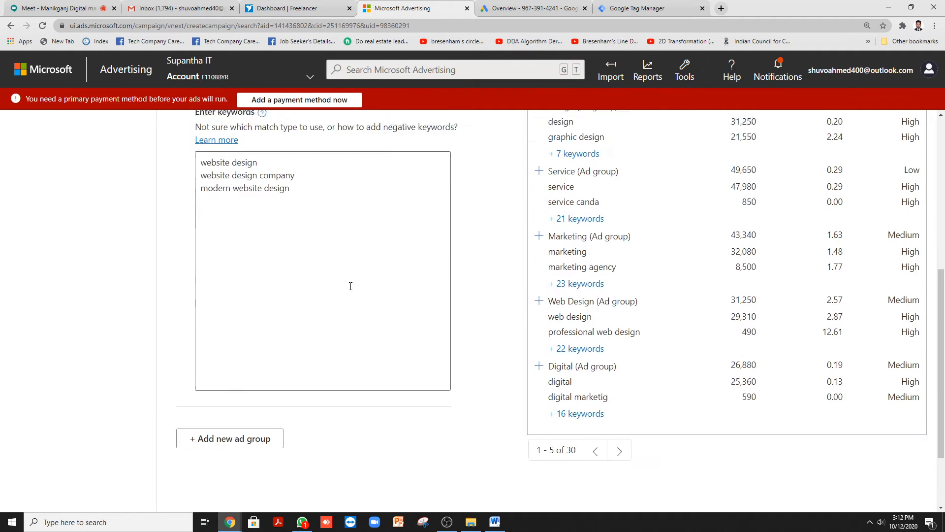
click(260, 348)
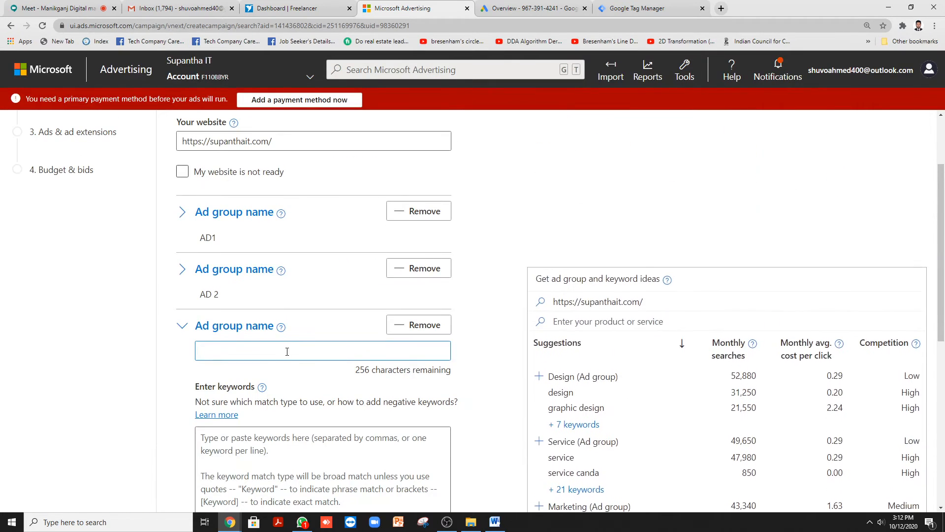
text(AD 3)
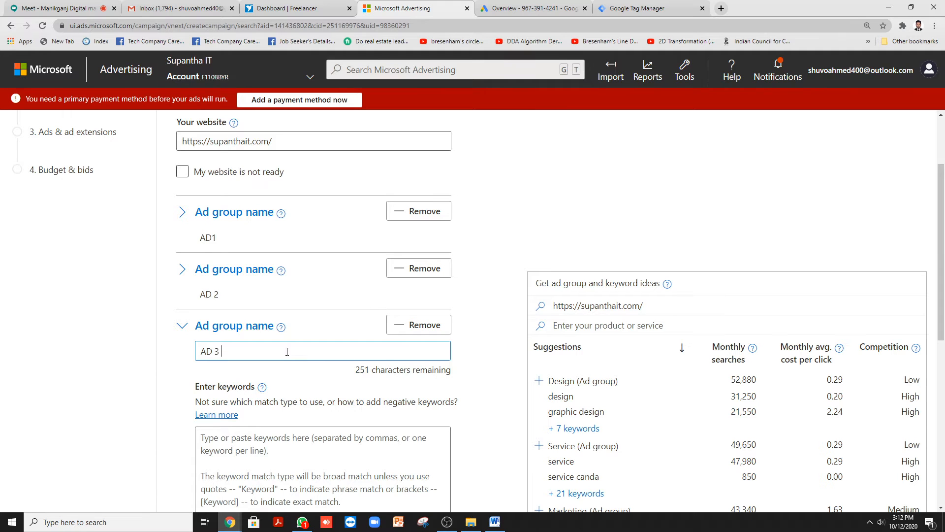
Step: Add the Design idea's keywords to AD 3, deleting webside design, webste design, marketing design services and webpage design services
scroll(580, 280, down, 3)
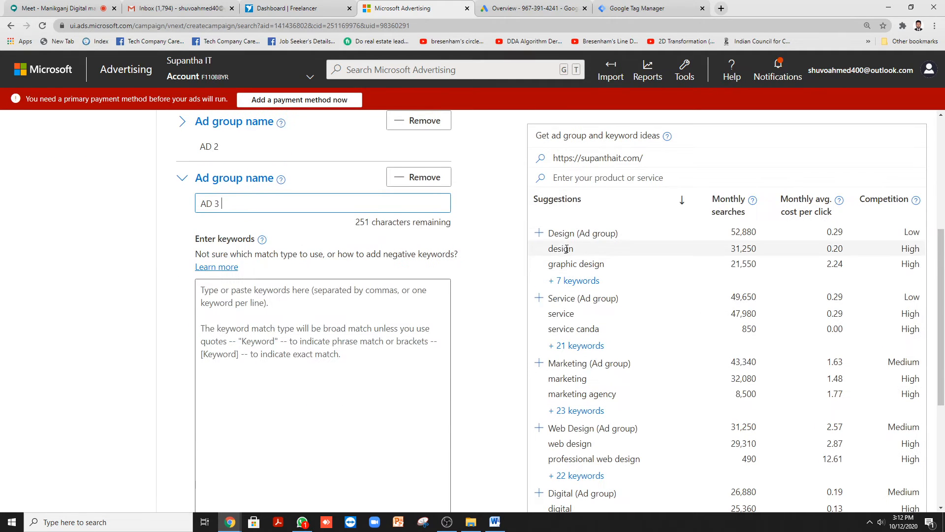
click(550, 235)
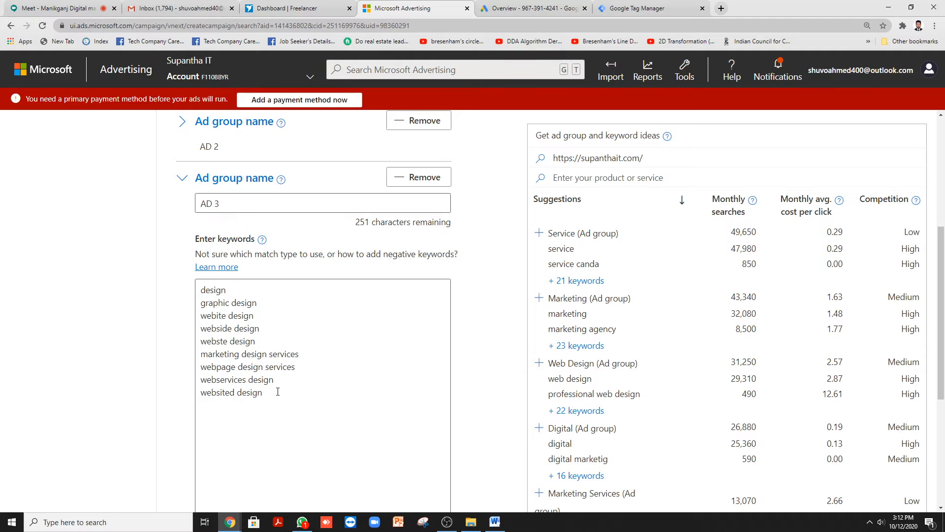
drag(277, 391, 202, 294)
click(246, 354)
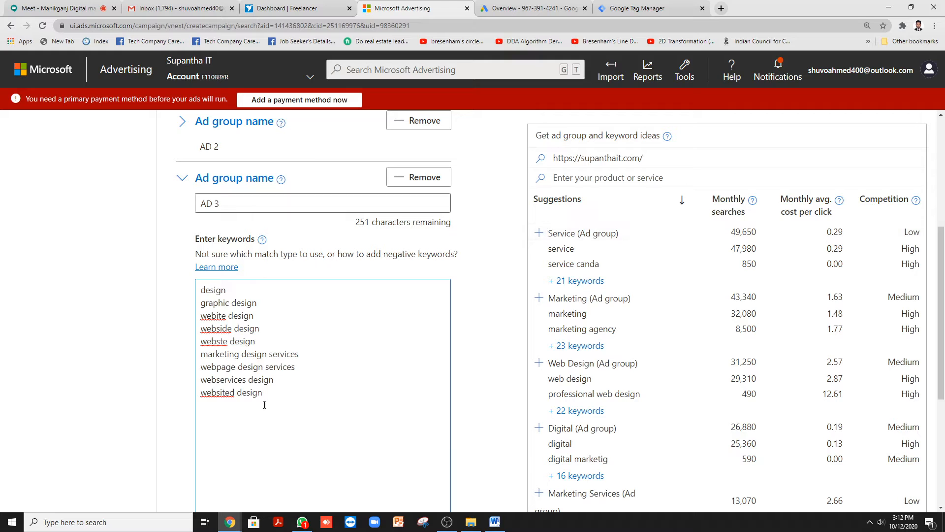
drag(302, 365, 200, 326)
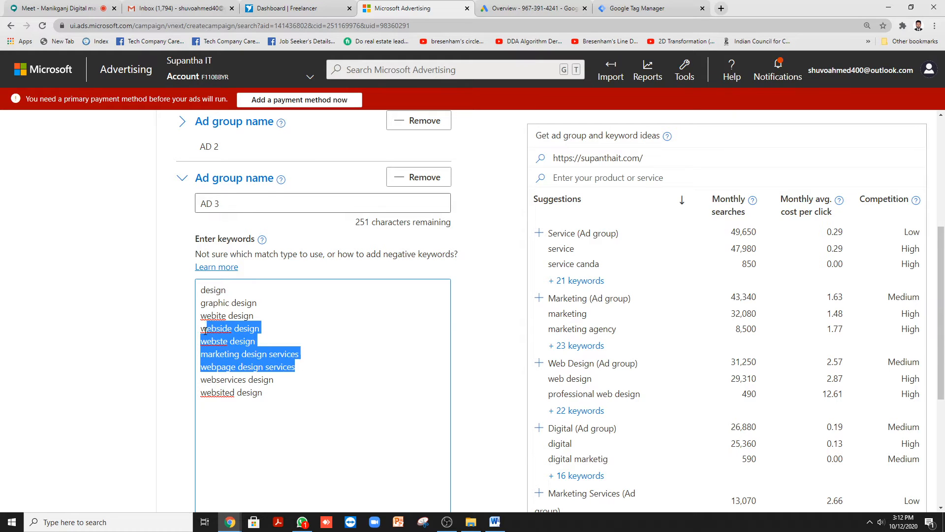
key(BackSpace)
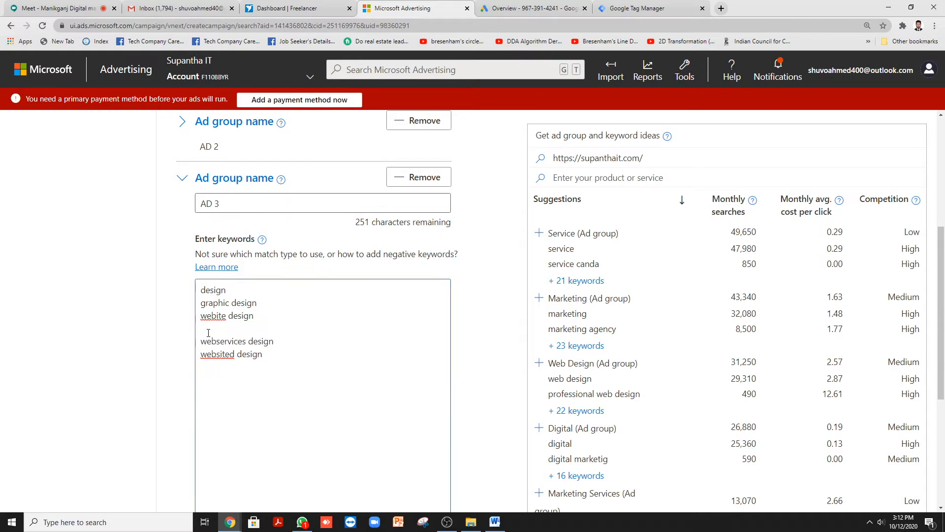
key(BackSpace)
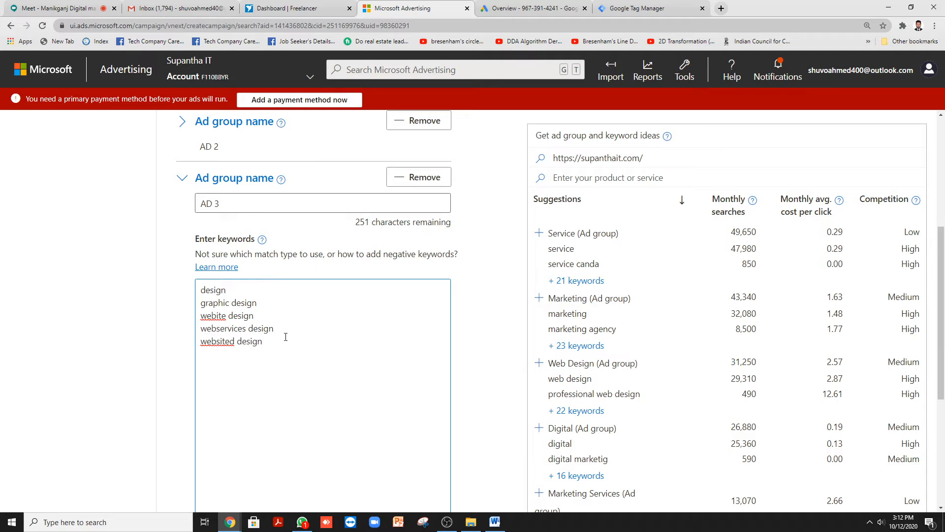
Step: Review the three ad groups, save them and continue to the Ads & ad extensions stage of the campaign
scroll(508, 276, down, 5)
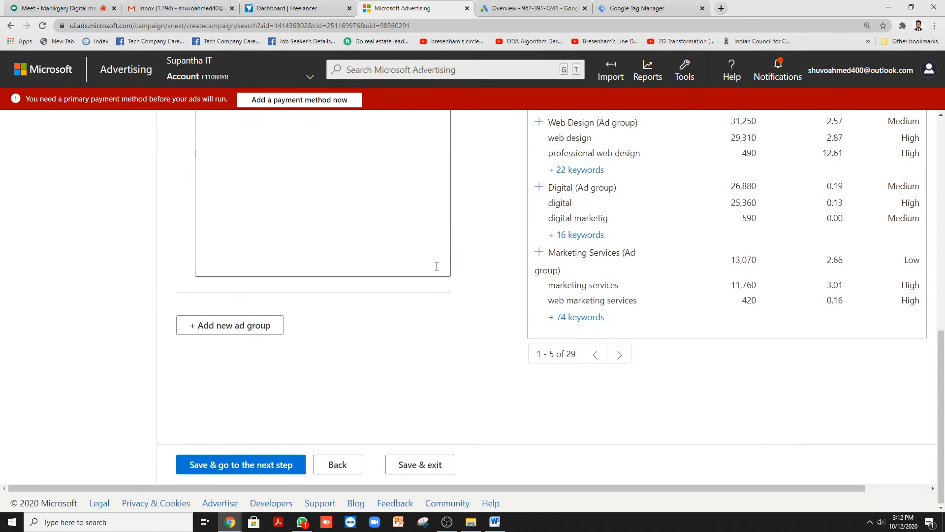
scroll(426, 290, up, 10)
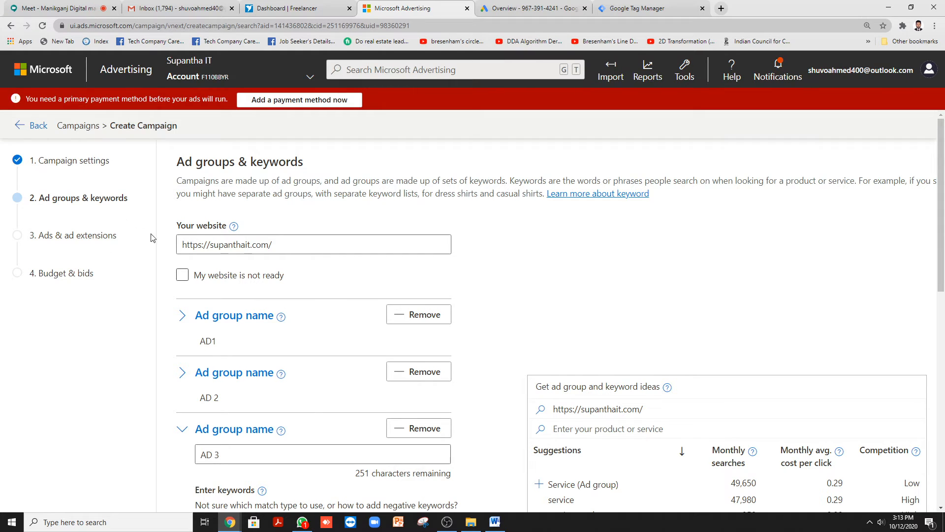
scroll(378, 355, down, 7)
scroll(423, 316, down, 3)
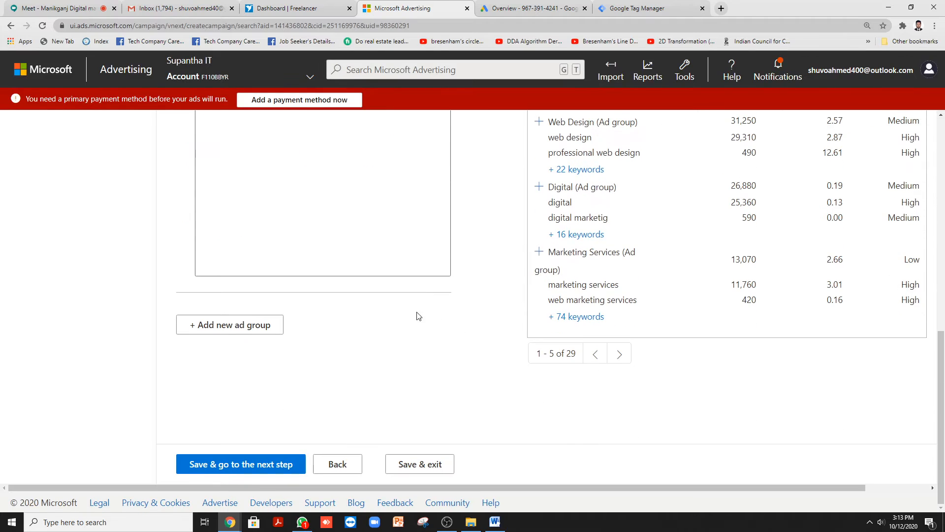
scroll(298, 394, up, 10)
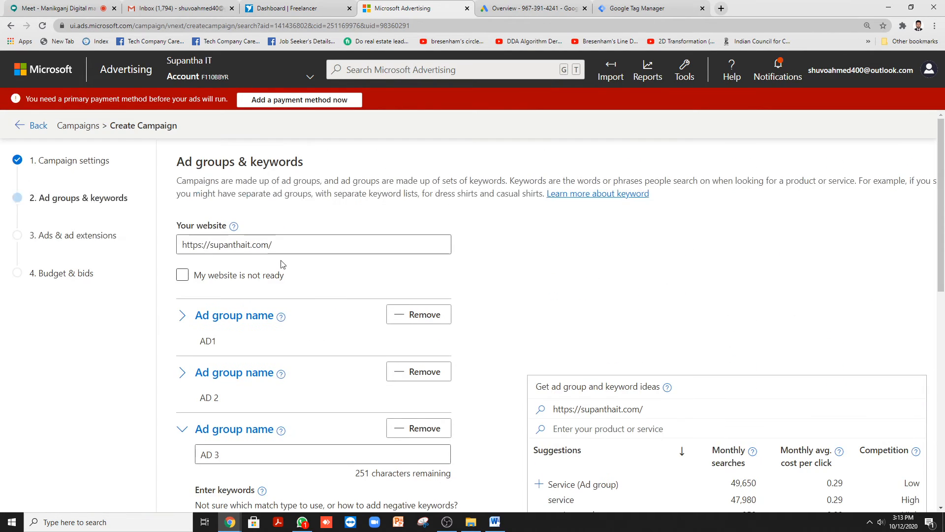
scroll(302, 327, down, 10)
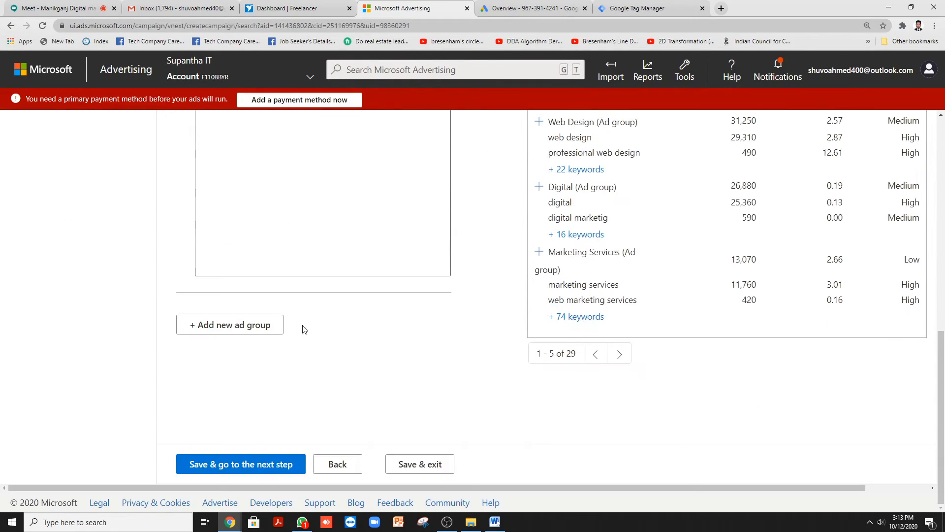
click(228, 466)
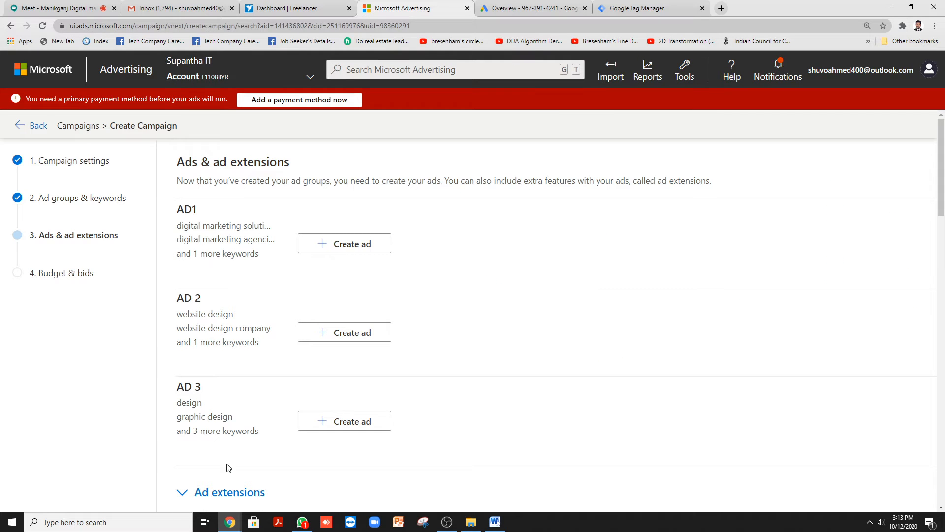
Step: Examine the ad groups' keyword summaries and the ad extensions section of the Ads & ad extensions stage
scroll(446, 331, down, 4)
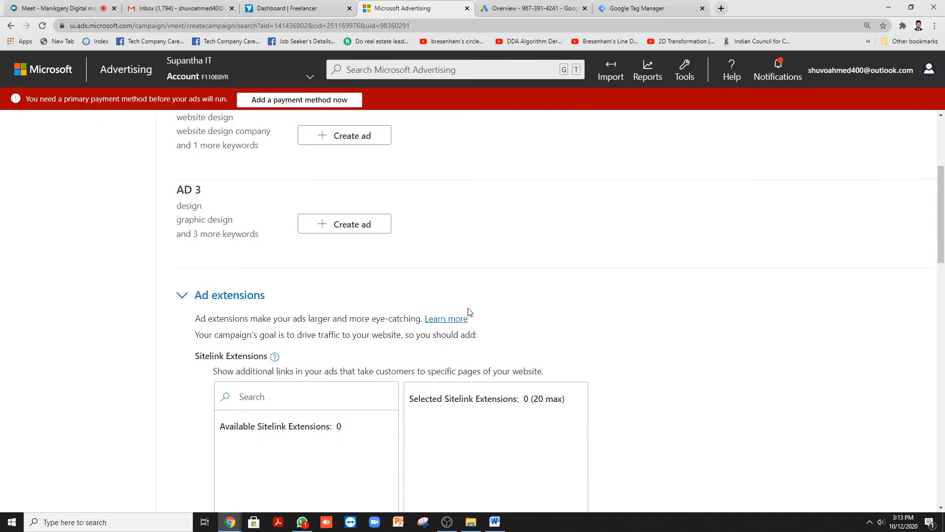
scroll(448, 308, up, 4)
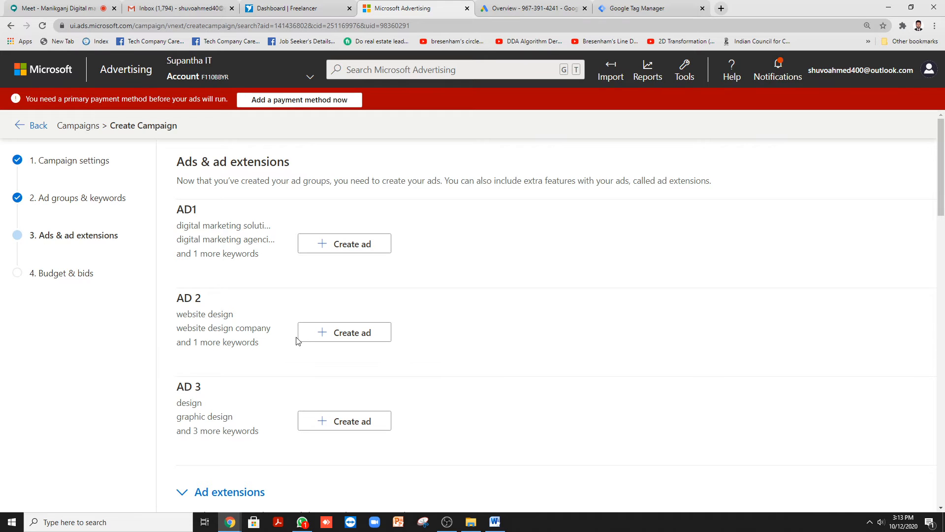
scroll(362, 350, down, 2)
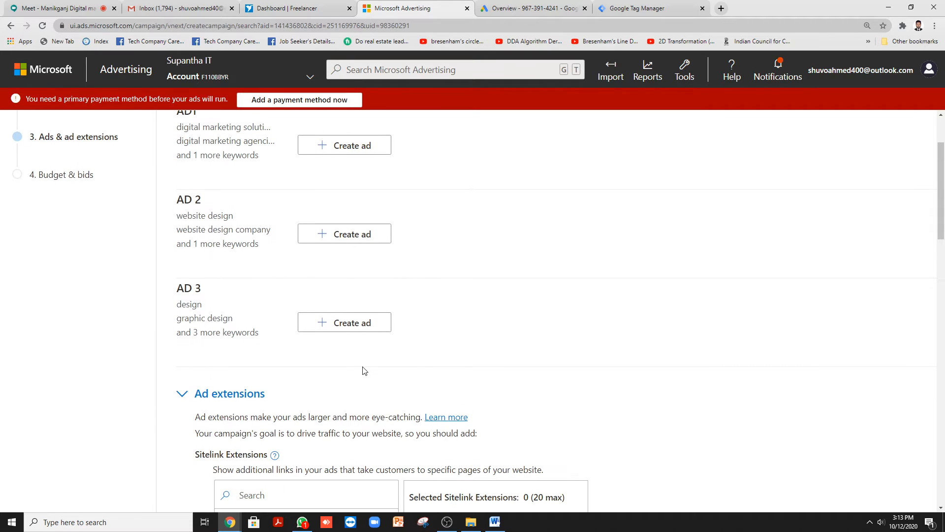
scroll(358, 360, up, 2)
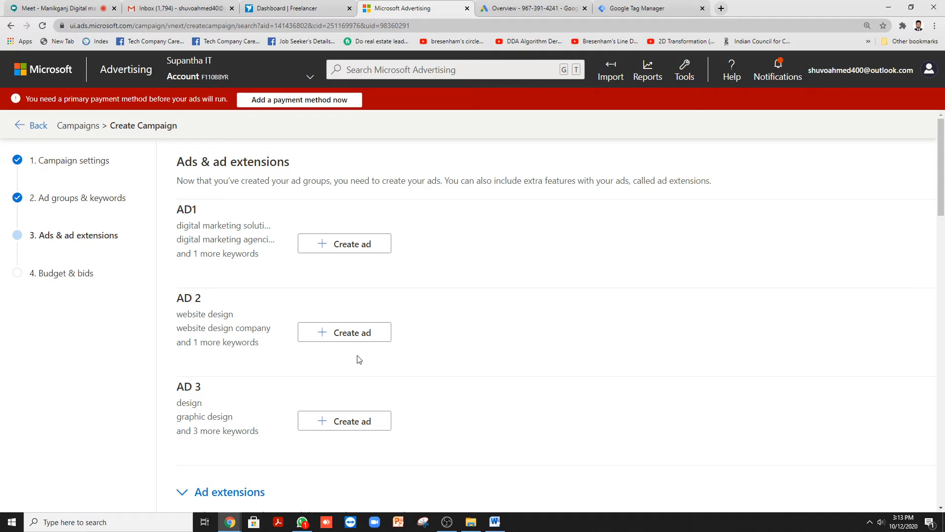
Step: Switch to the Google Meet call to check the class participants, and return to Microsoft Advertising
key(ctrl+1)
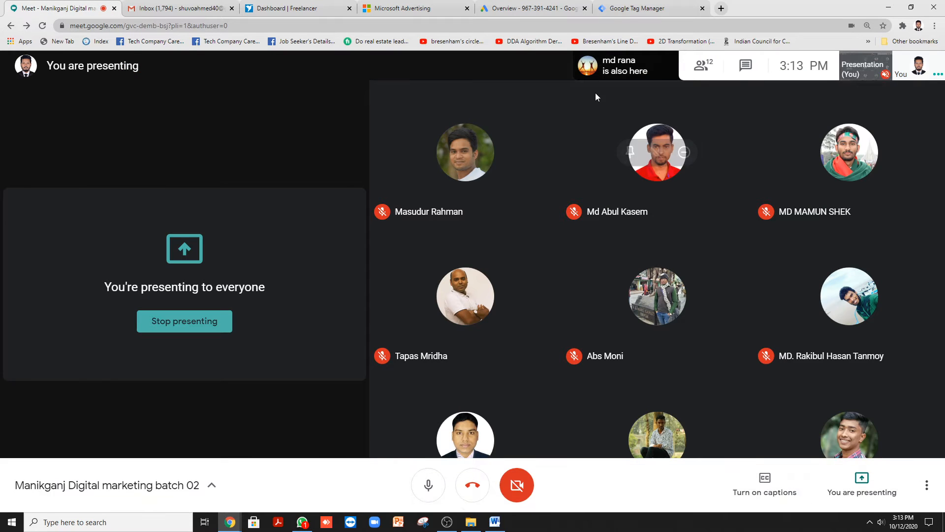
key(ctrl+9)
key(ctrl+4)
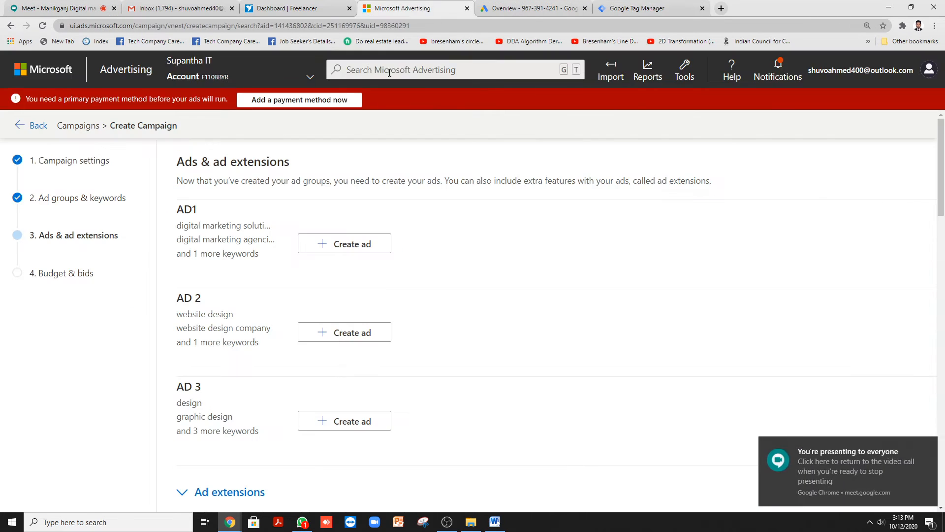
Step: Start a new ad for AD1, try the Responsive search ad type, and set the type back to Expanded text ad
click(365, 246)
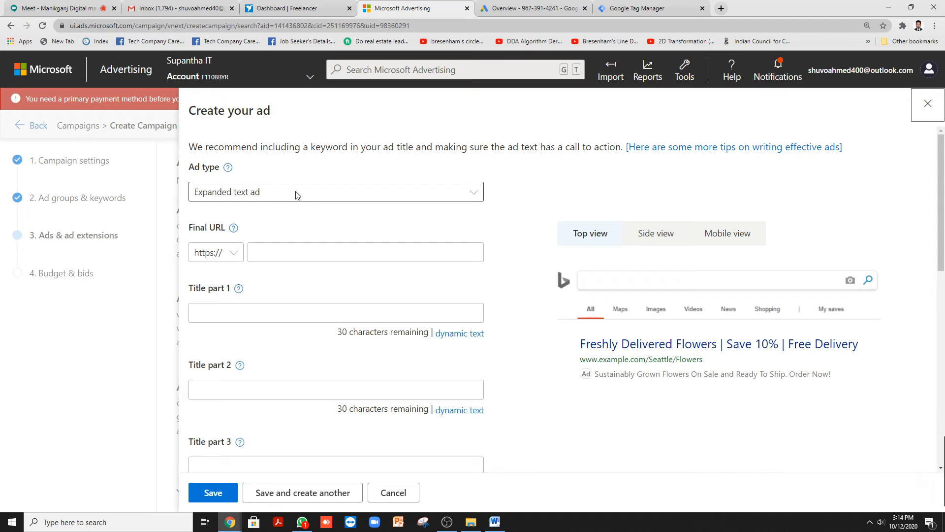
click(310, 197)
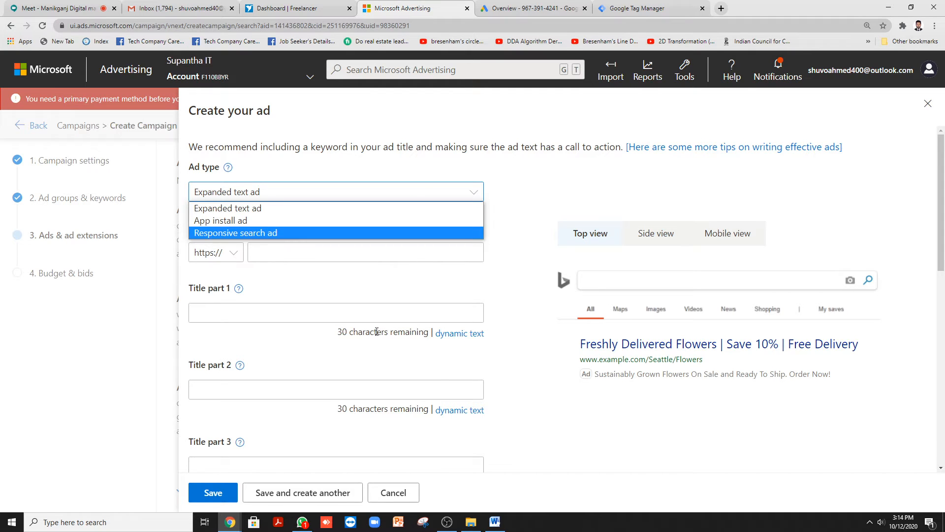
click(270, 231)
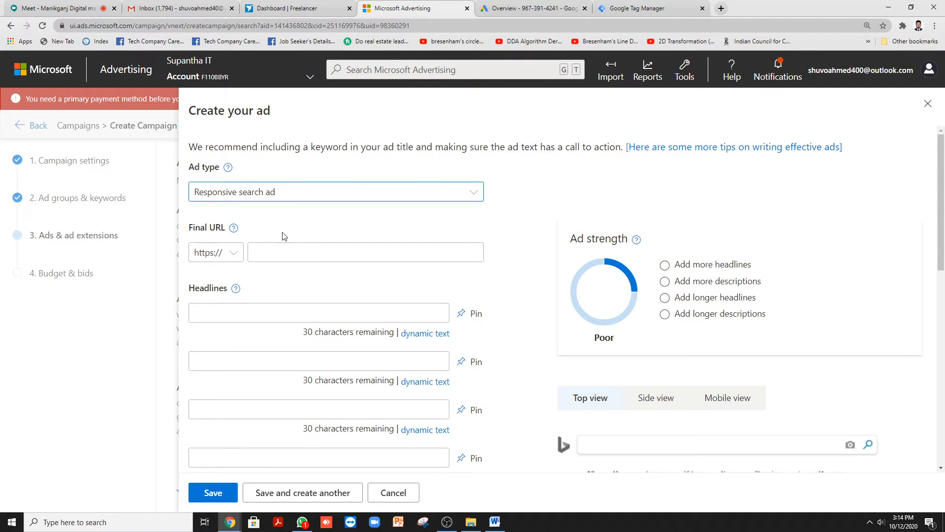
click(317, 192)
click(253, 210)
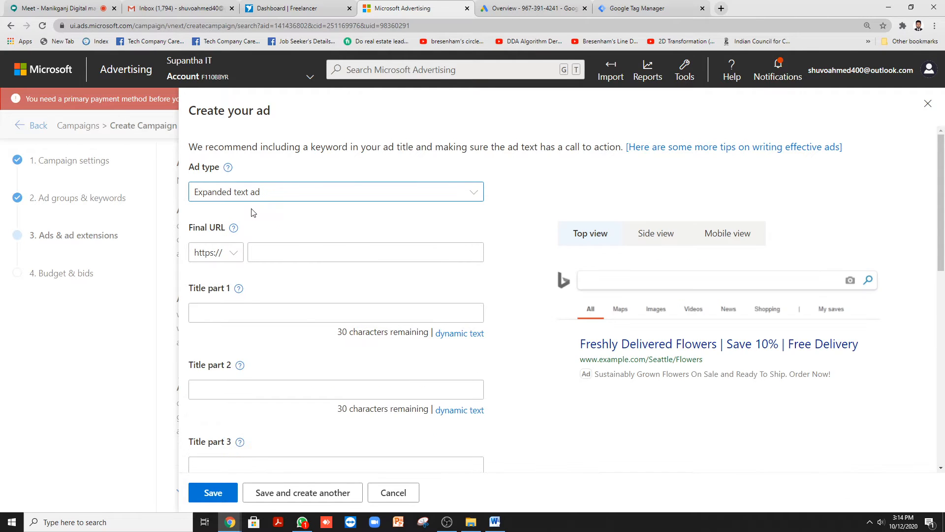
Step: Switch the AD1 ad's type to App install ad and examine its form fields and preview
scroll(635, 242, down, 1)
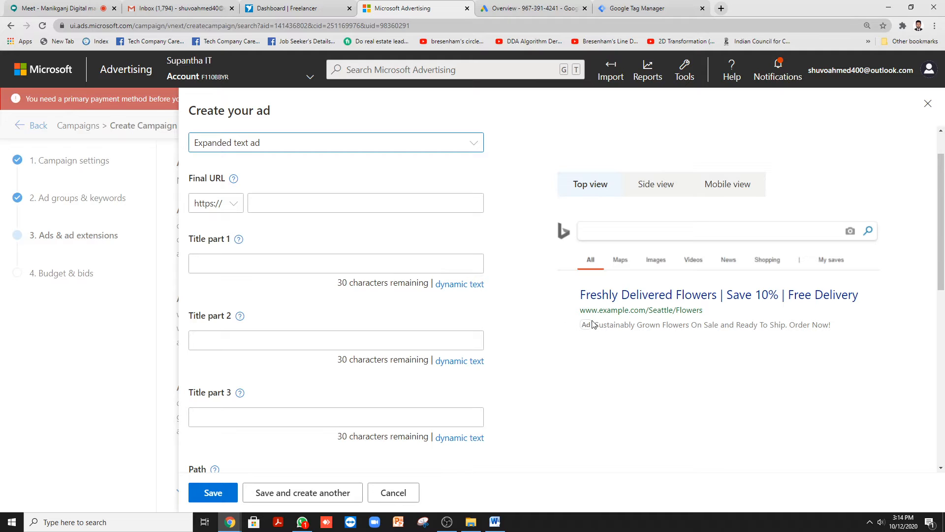
click(380, 142)
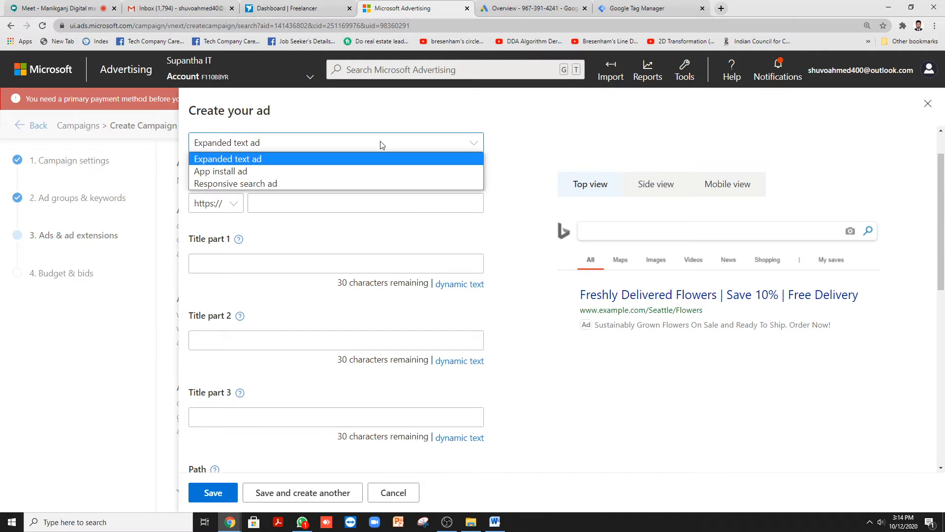
click(251, 170)
scroll(738, 296, down, 2)
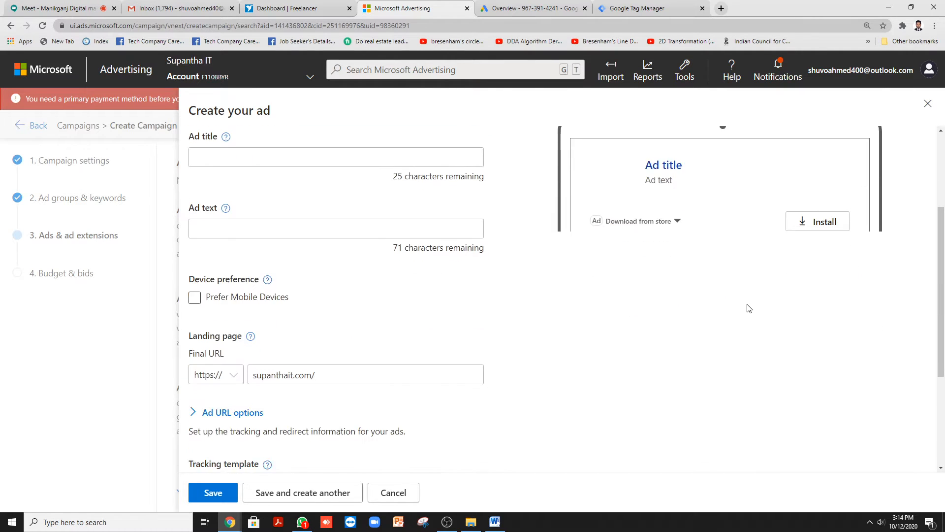
scroll(758, 302, up, 2)
scroll(760, 302, up, 1)
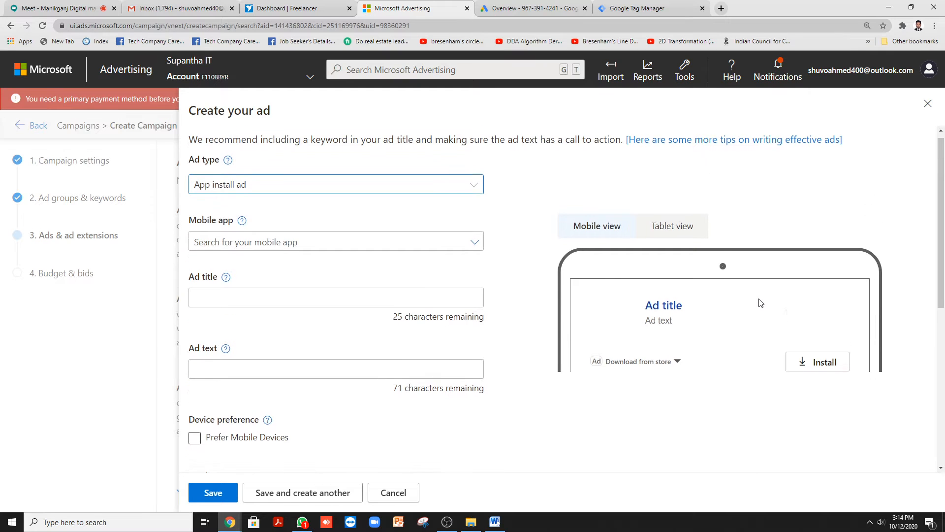
Step: Change the ad type to Responsive search ad and examine its headlines, path, descriptions and preview
click(462, 195)
click(296, 233)
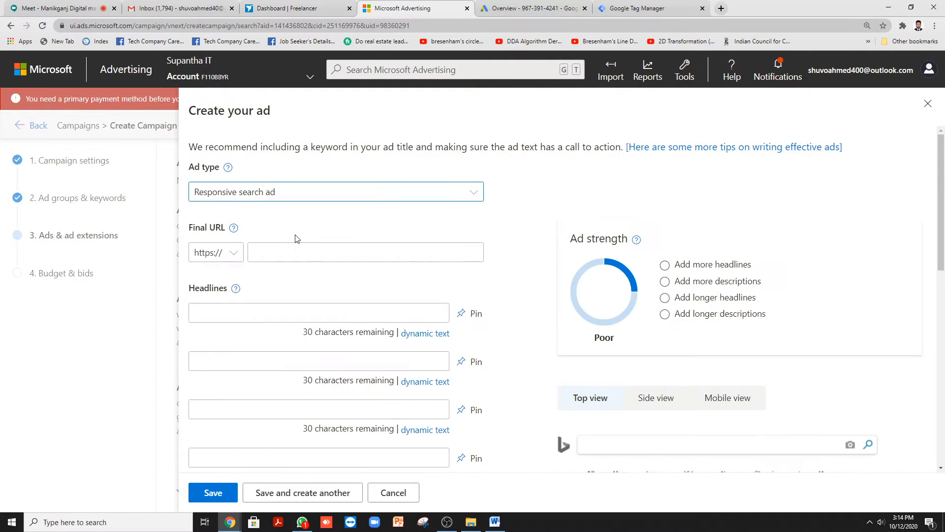
scroll(534, 268, down, 4)
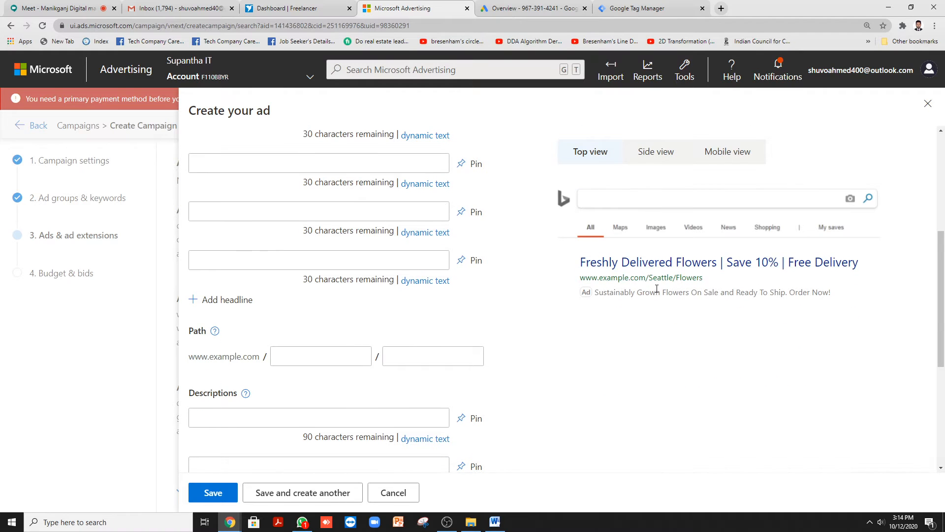
scroll(659, 292, up, 2)
scroll(660, 293, up, 2)
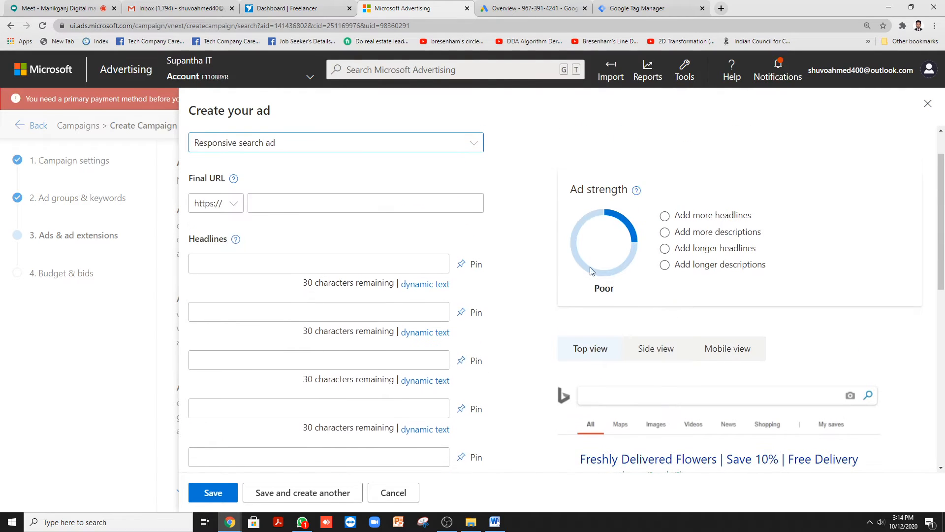
Step: Set the ad type back to Expanded text ad and review its title fields and sample preview
click(356, 148)
click(311, 158)
scroll(687, 255, down, 1)
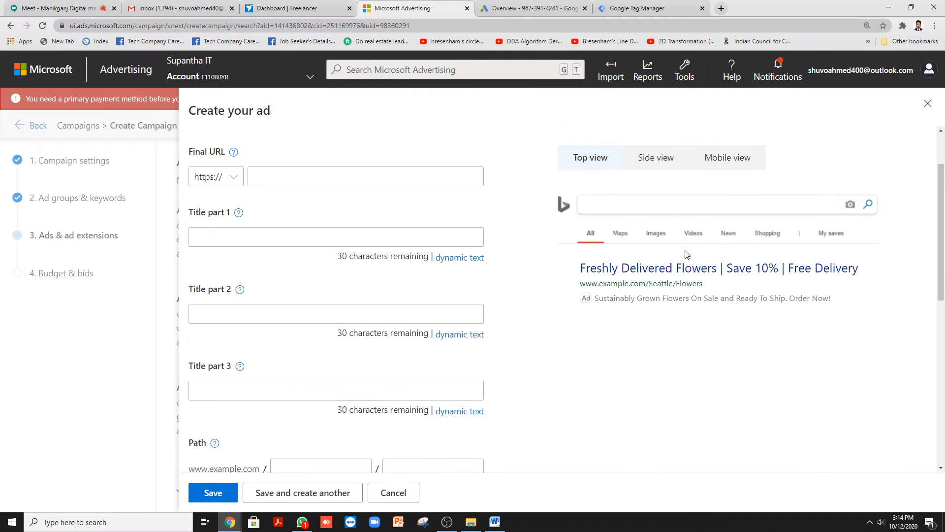
scroll(687, 255, up, 2)
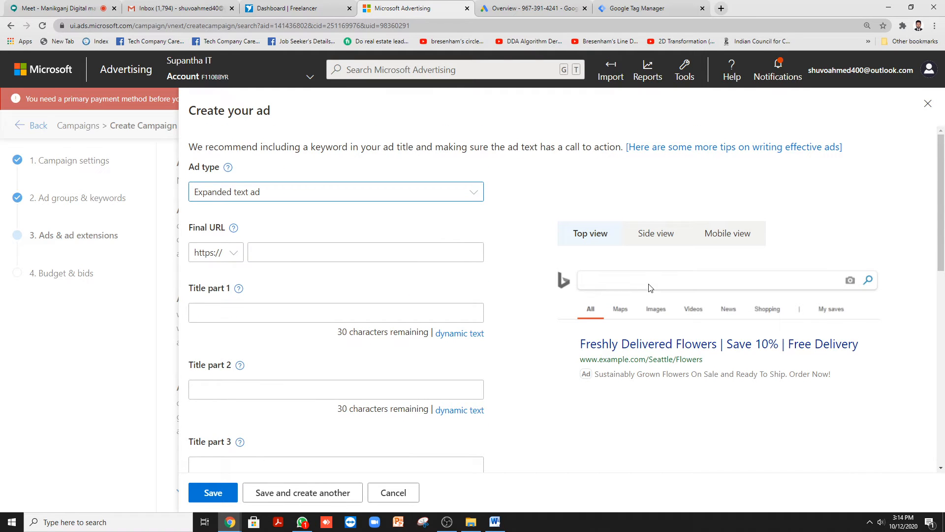
scroll(648, 283, down, 1)
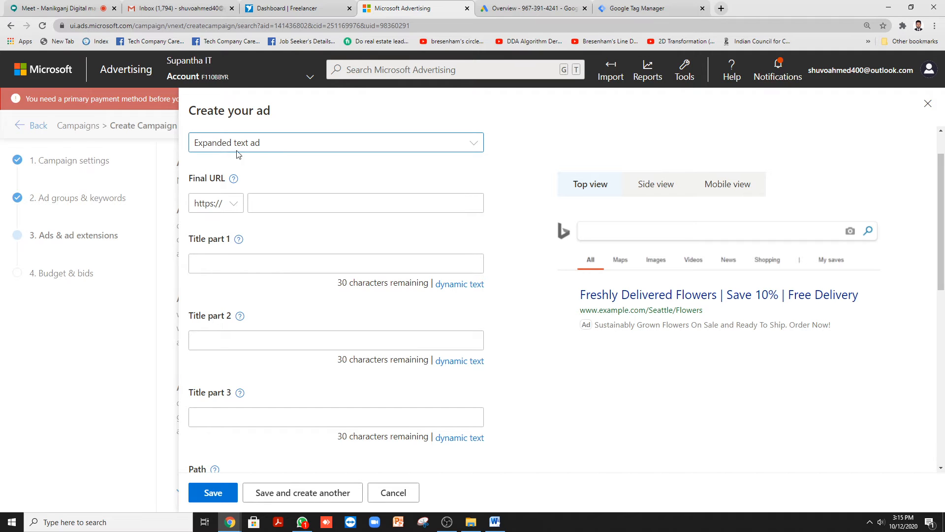
scroll(626, 235, up, 1)
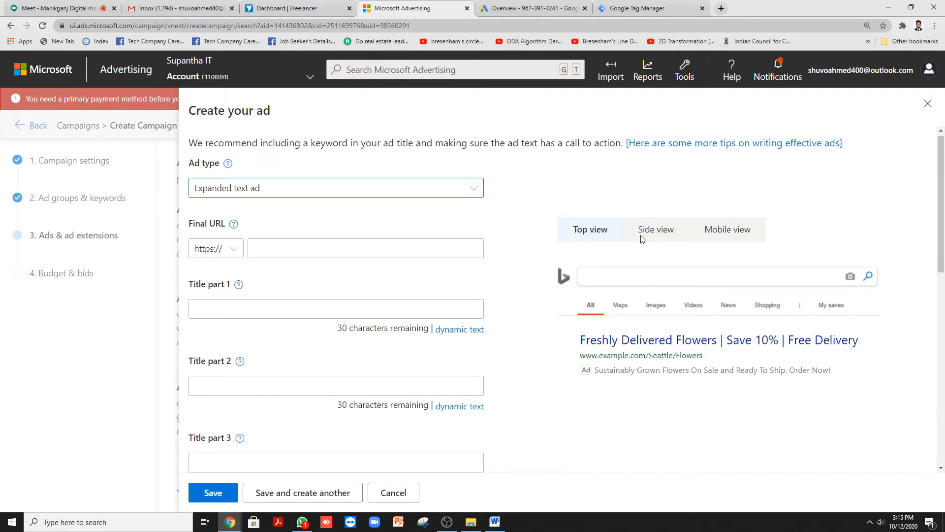
Step: Try Responsive search ad again to compare its ad strength and preview, and return the type to Expanded text ad
click(446, 193)
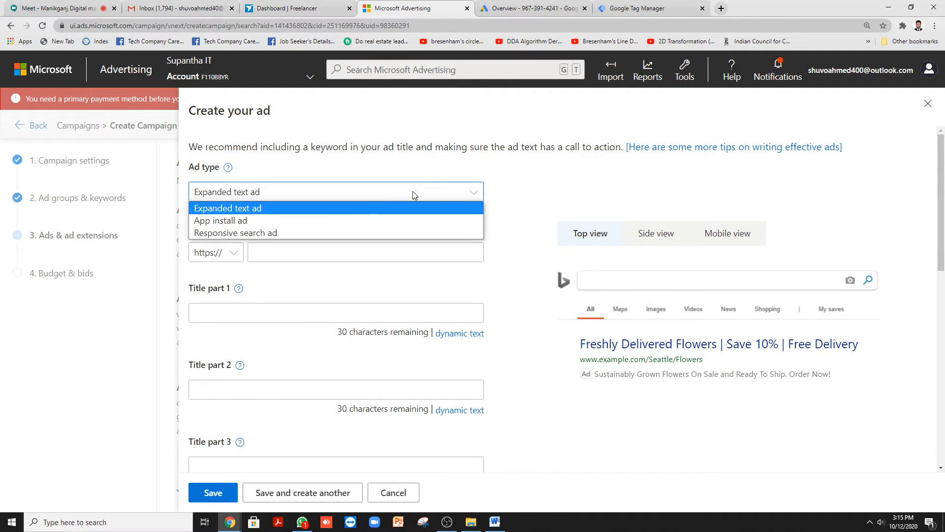
click(270, 236)
scroll(623, 259, down, 1)
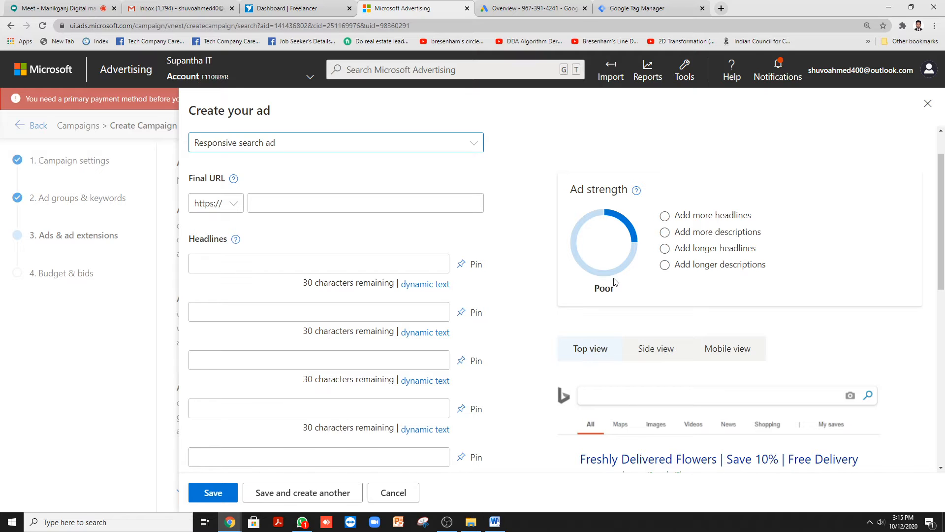
scroll(617, 305, down, 2)
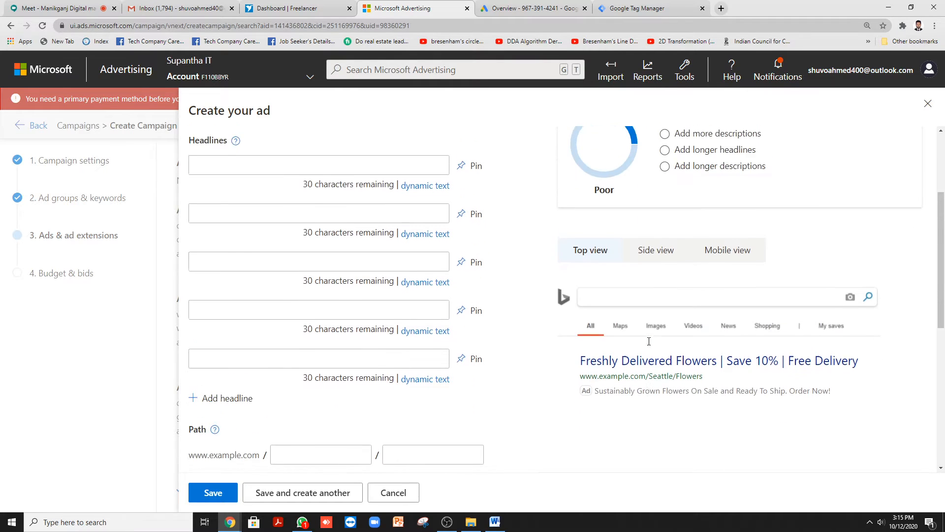
scroll(649, 341, up, 2)
click(344, 147)
click(298, 154)
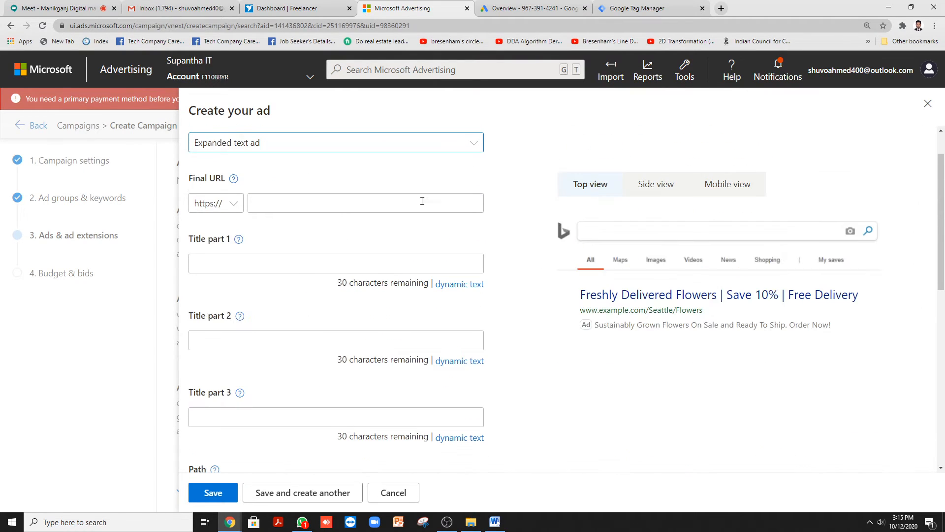
scroll(746, 264, up, 1)
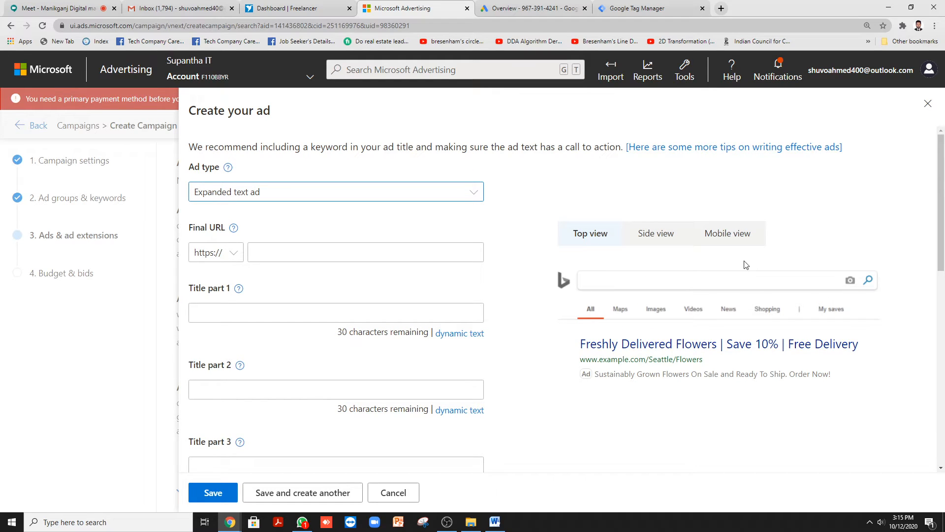
Step: Compare the expanded text ad's sample preview in side view and mobile view, and return to top view
scroll(732, 280, down, 1)
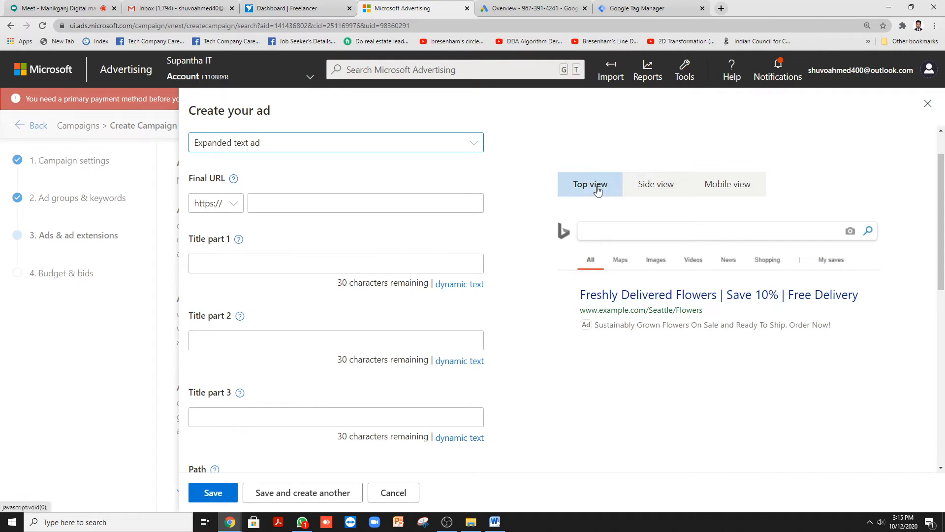
click(658, 185)
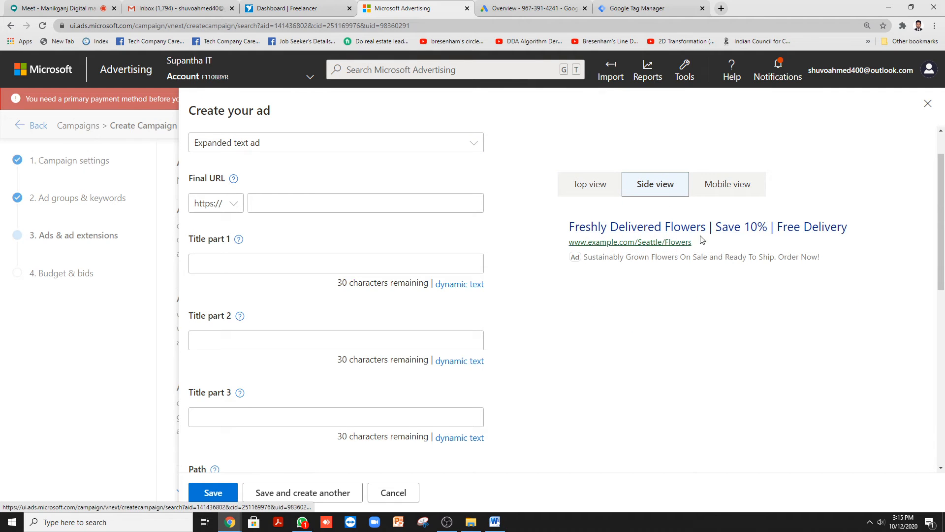
click(727, 186)
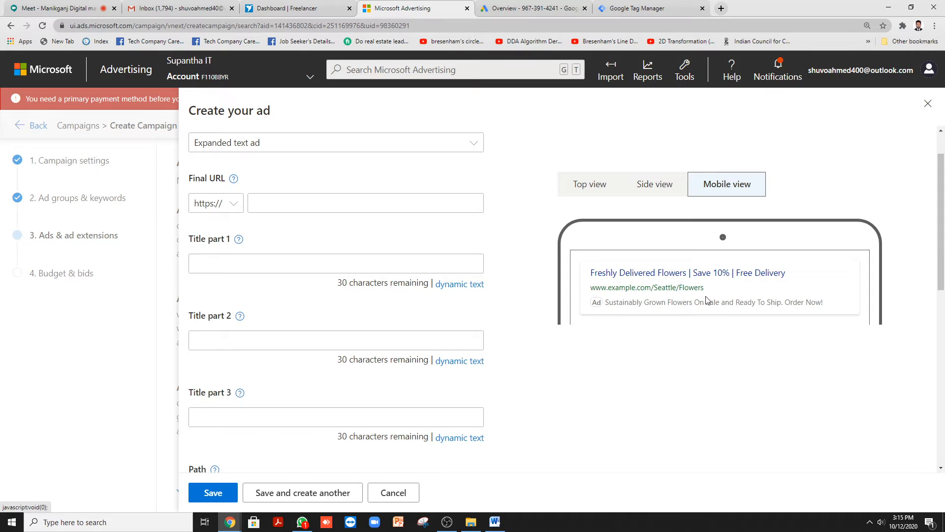
click(593, 192)
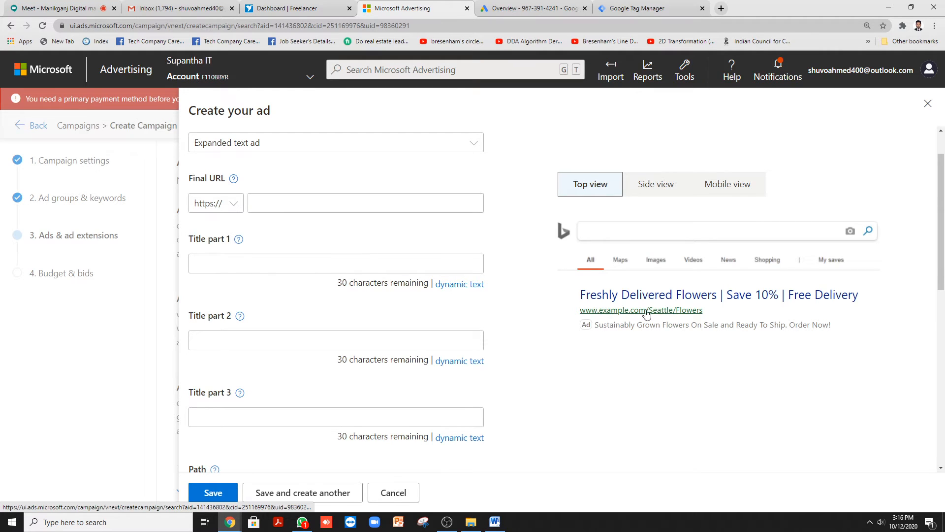
Step: Set the expanded text ad's final URL to supanthait.com/
click(310, 205)
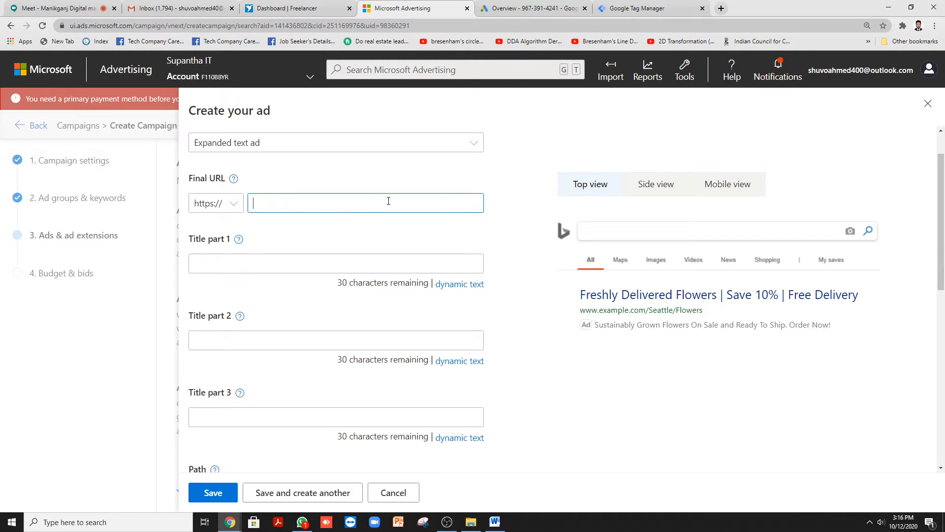
text(supanthait.com/)
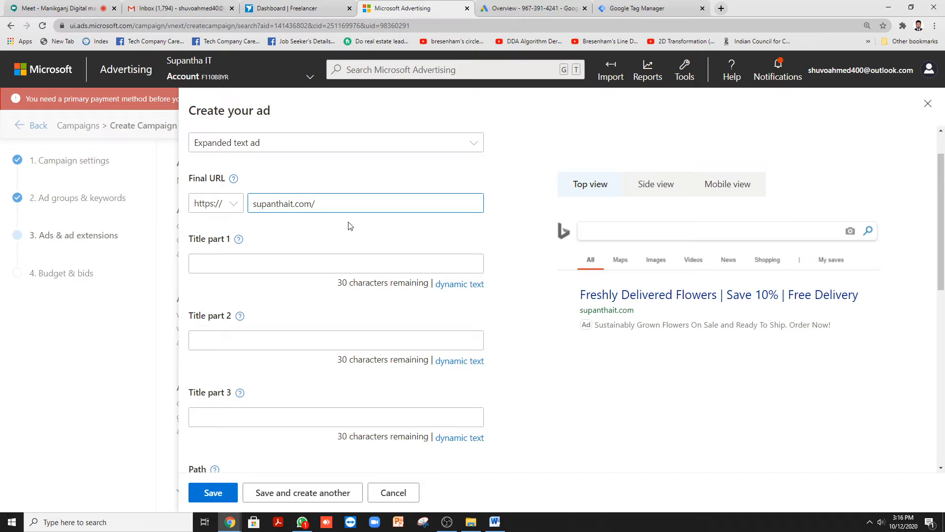
Step: Enter "Digitak marketing agency" as Title part 1 of the ad and move on to Title part 2
click(268, 262)
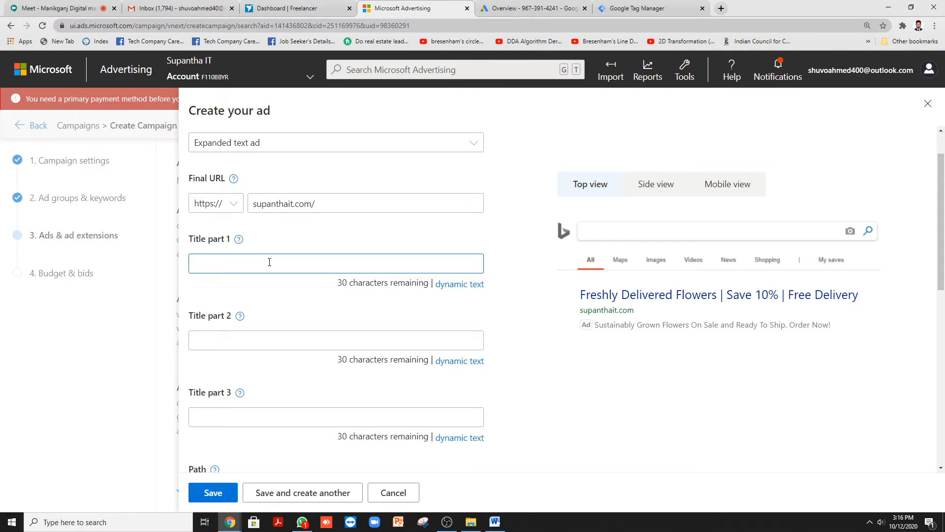
scroll(392, 291, down, 1)
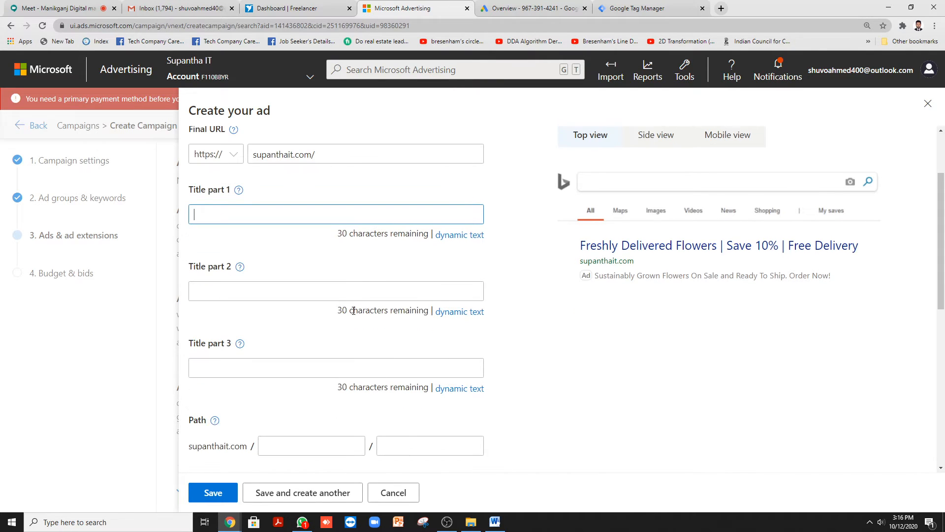
scroll(374, 278, up, 1)
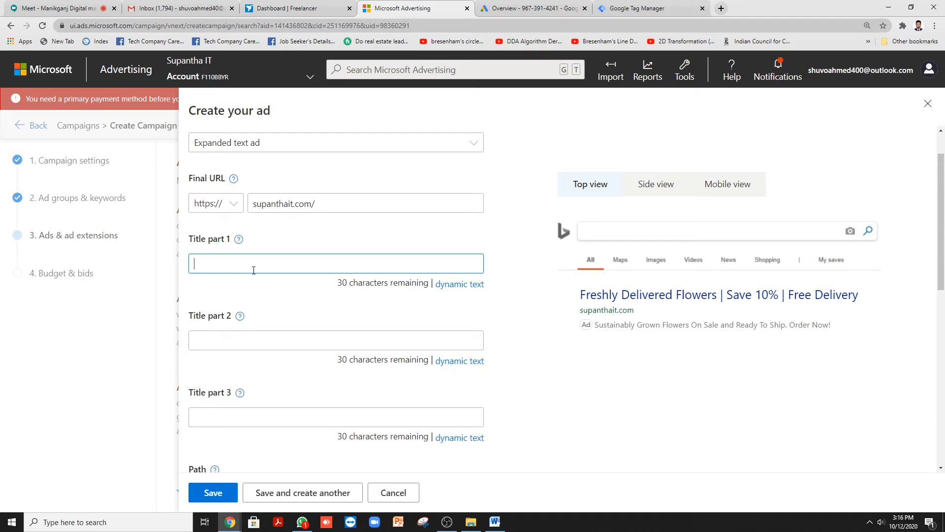
text(dIGI)
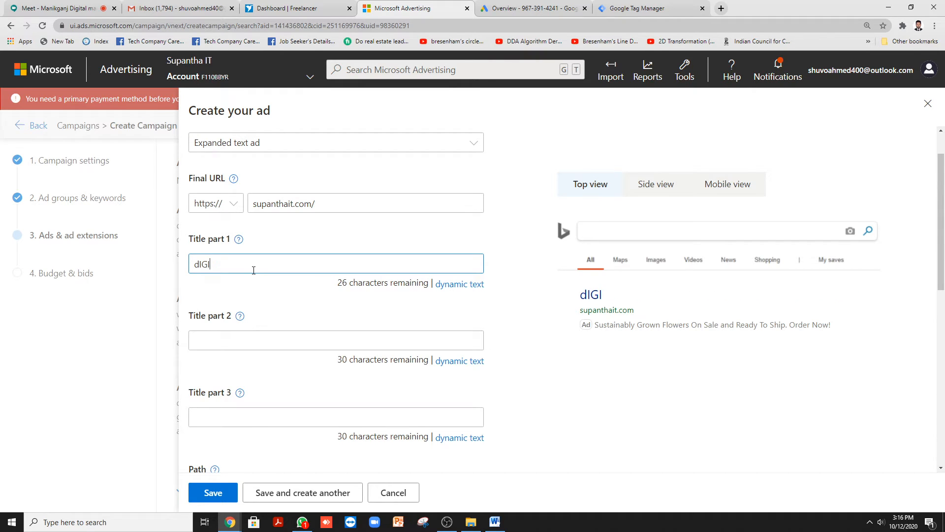
key(BackSpace)
key(BackSpace)
key(BackSpace)
key(BackSpace)
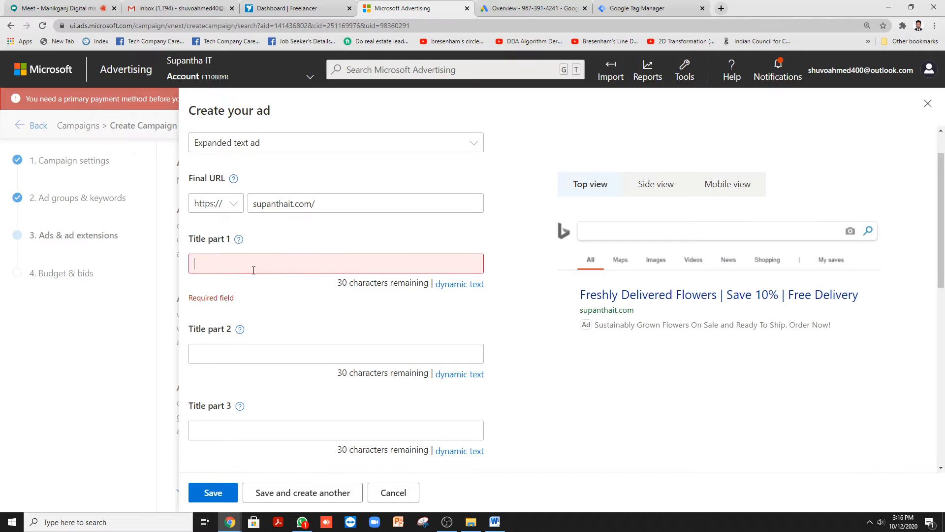
text(D)
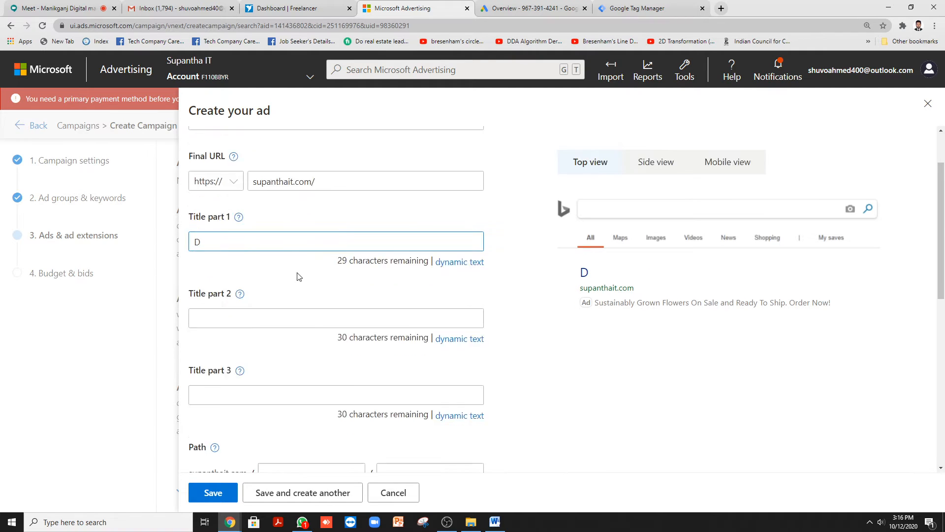
scroll(297, 275, down, 9)
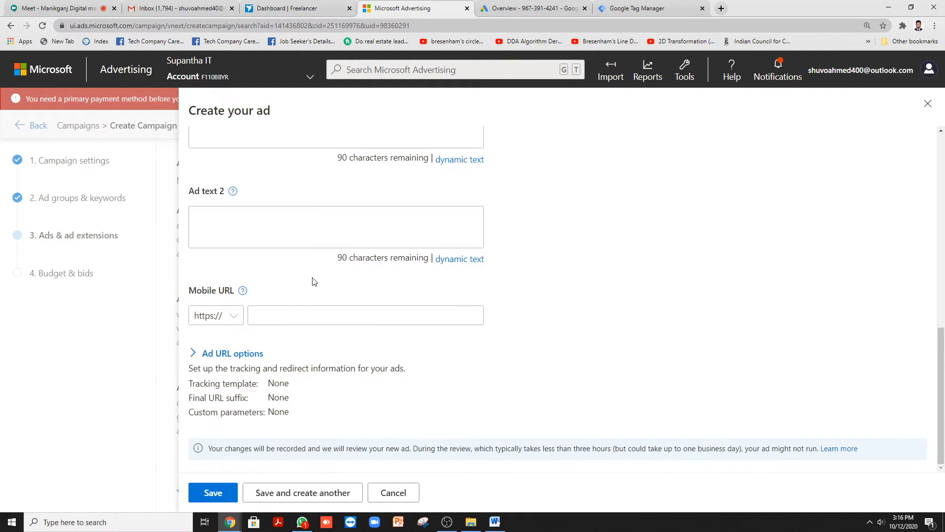
scroll(412, 260, up, 8)
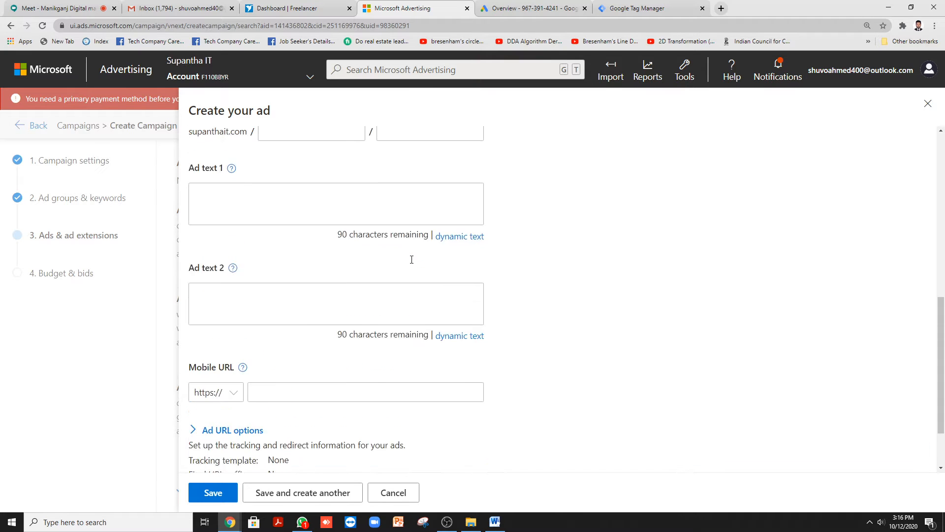
scroll(389, 263, up, 3)
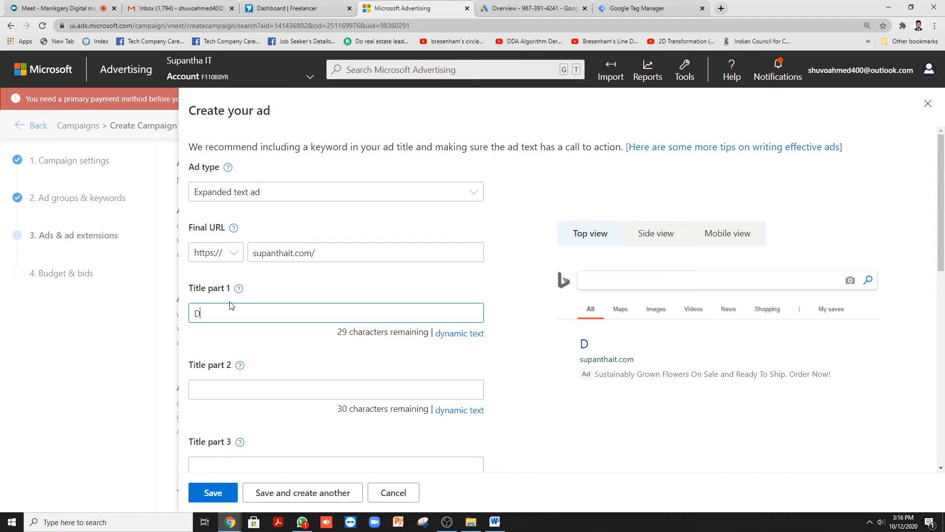
text(igitak marke)
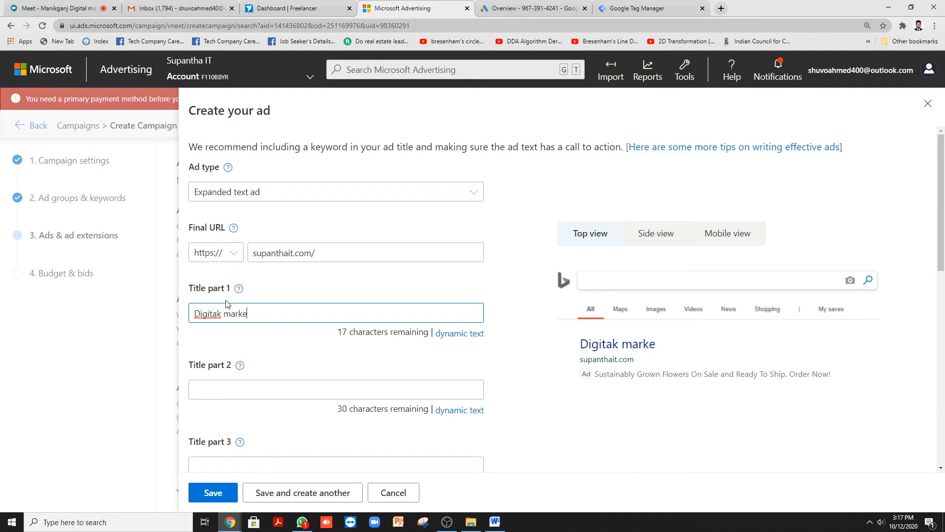
text(ting agency)
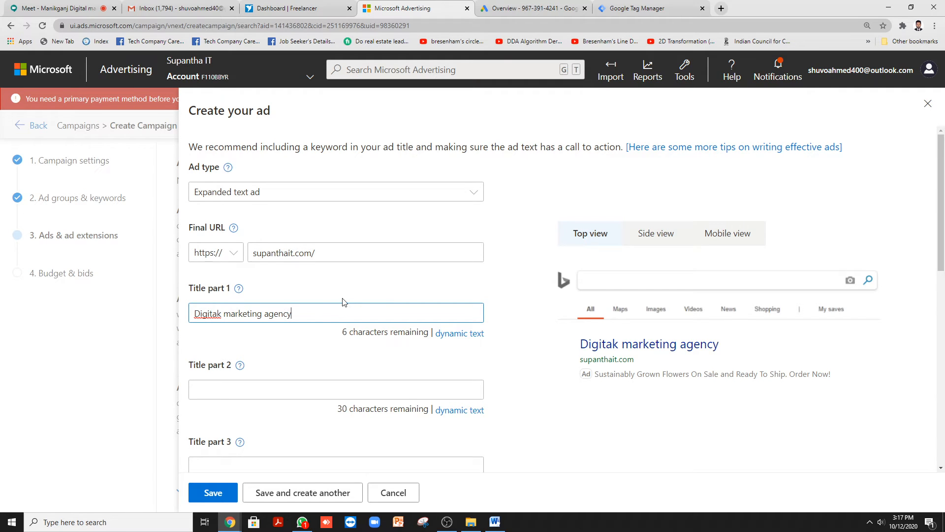
scroll(345, 300, down, 1)
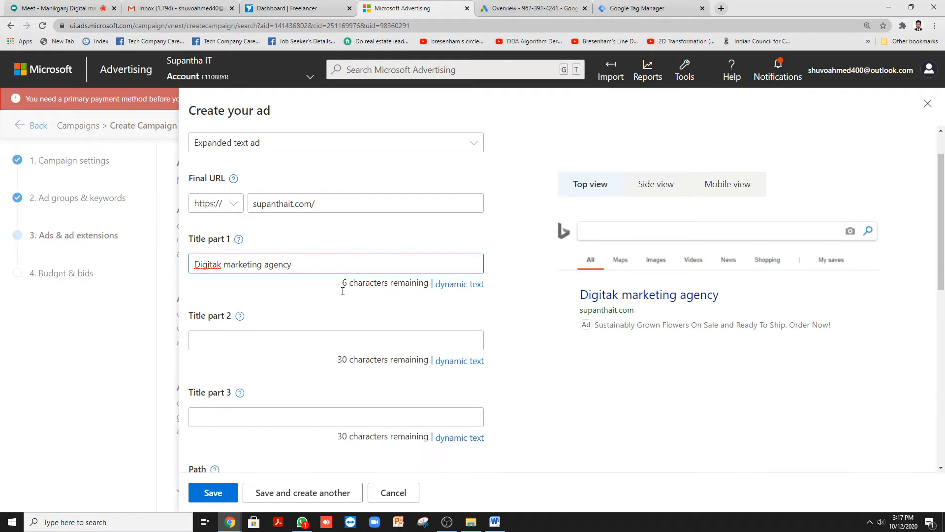
click(241, 333)
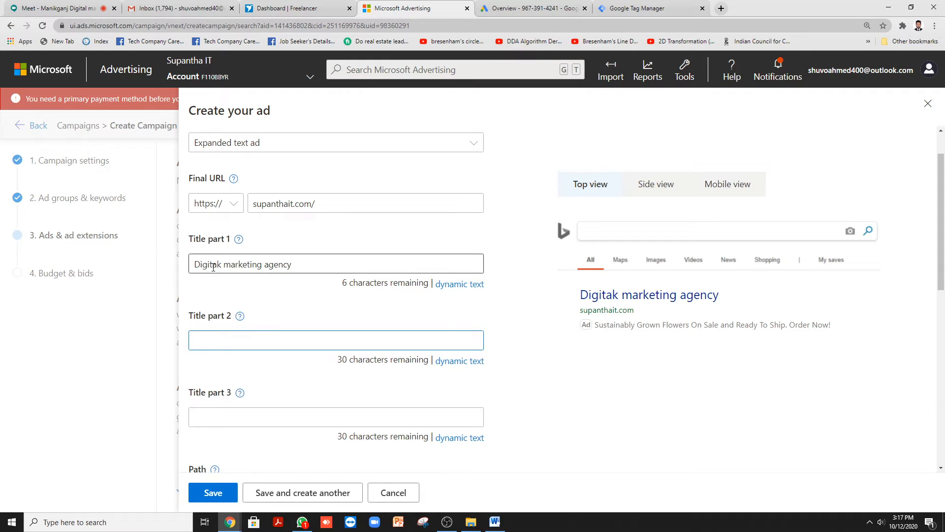
Step: Correct the spelling of Title part 1 to "Digital marketing agency" and enter "Marketing solution" as Title part 2
right_click(213, 267)
click(239, 275)
click(236, 335)
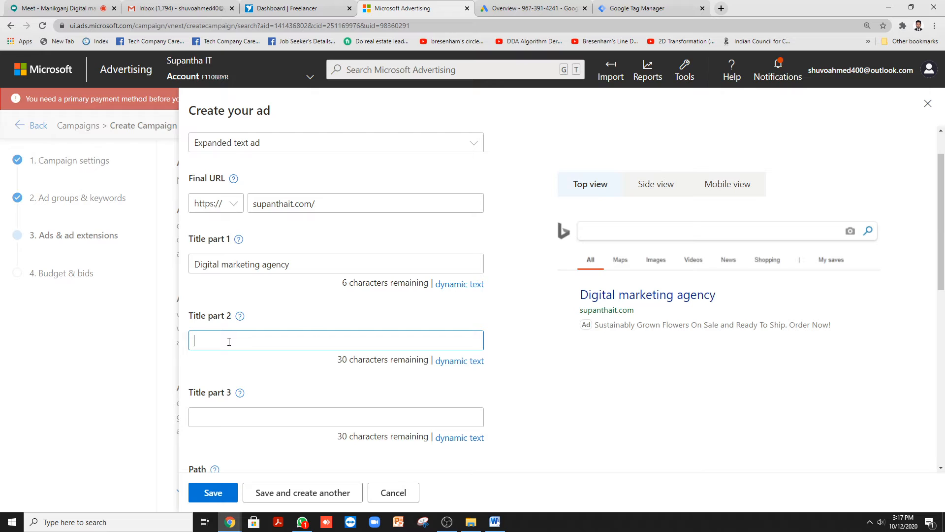
text(Marketing so)
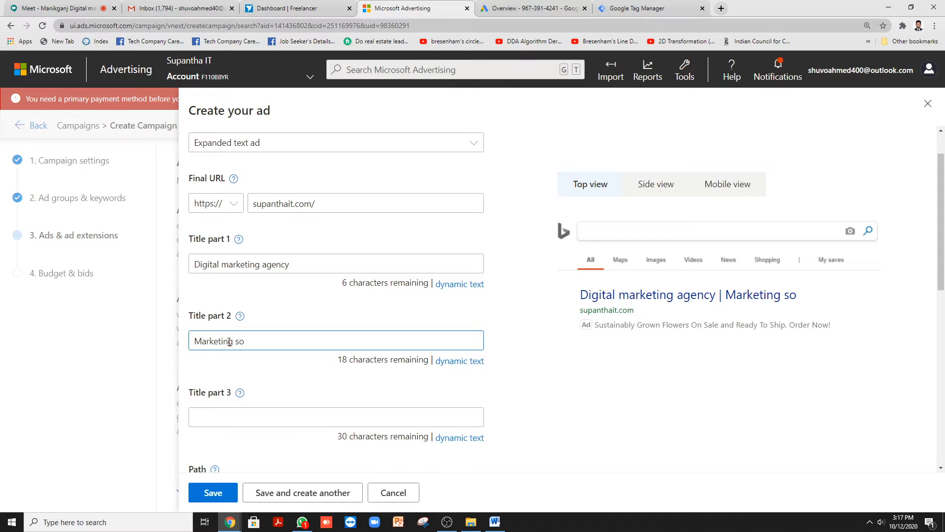
text(lution)
Step: Enter "Click here & get 10% discount" as Title part 3, using "&" instead of "to" to keep within the character limit
scroll(239, 332, down, 2)
click(247, 318)
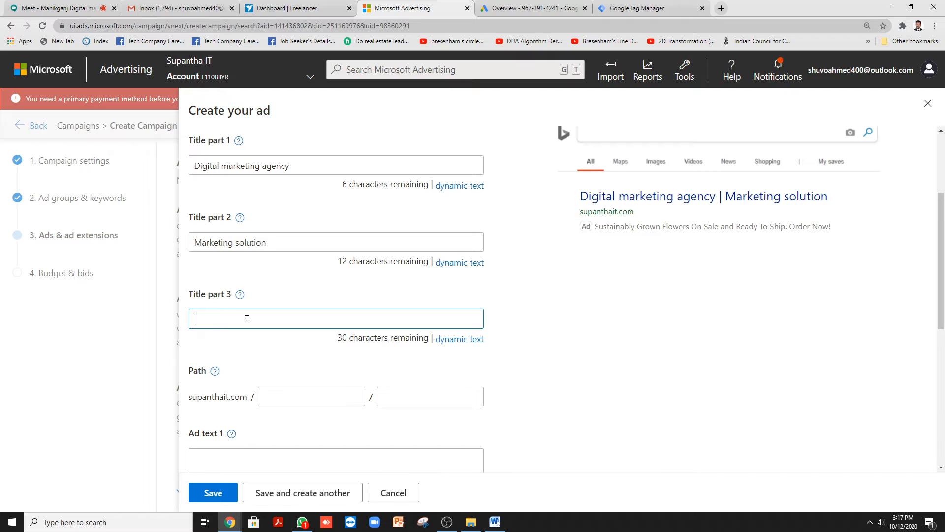
text(Click here )
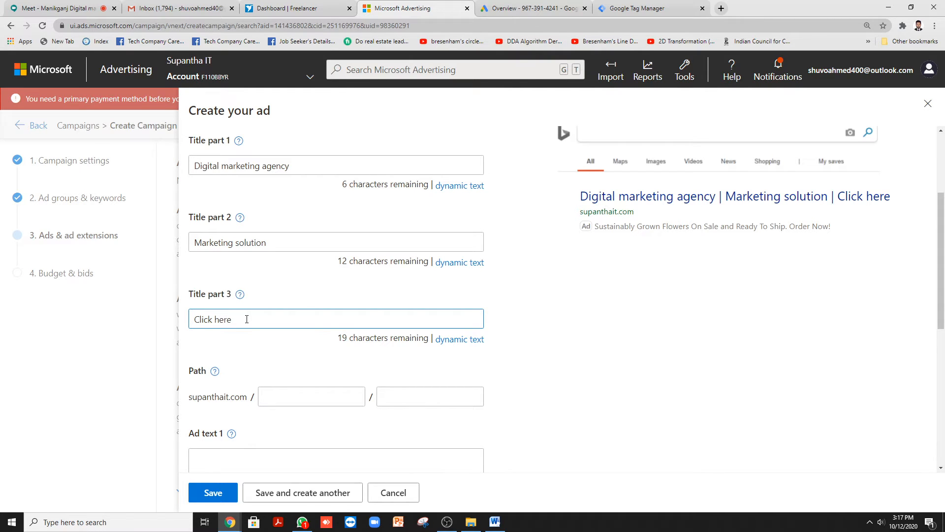
text(to get 10)
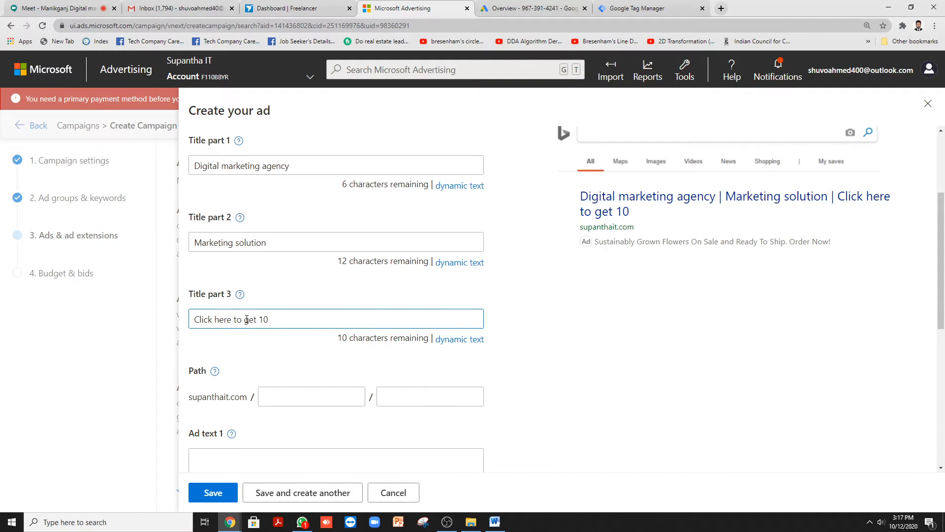
text(% discount)
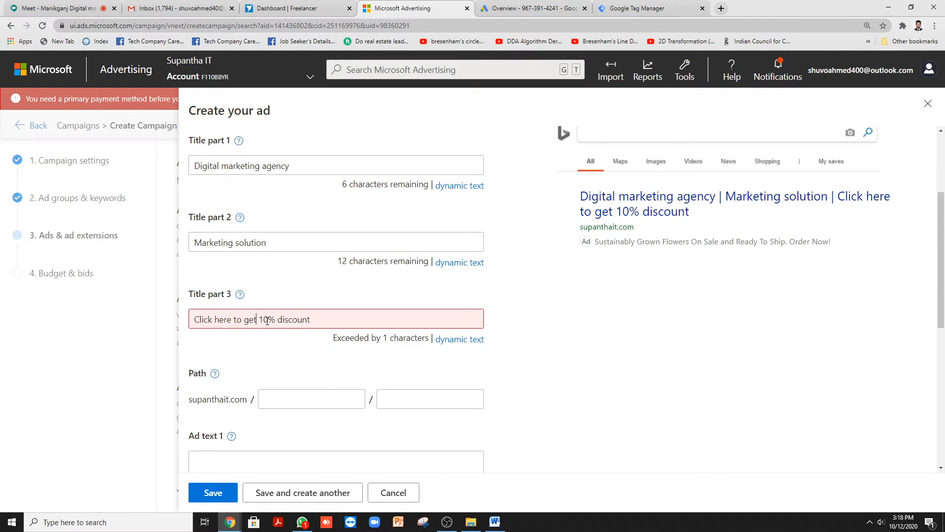
double_click(238, 320)
text(&)
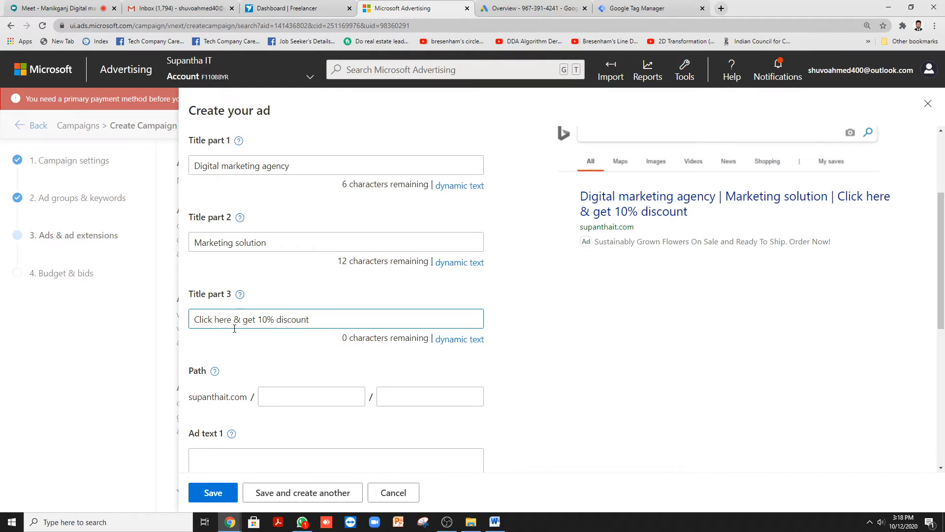
click(616, 336)
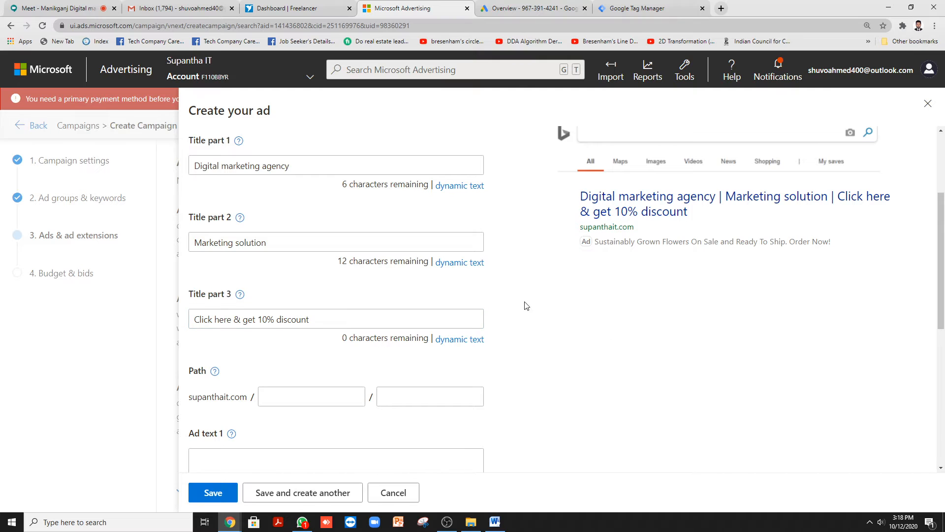
Step: Try "services" as the first path segment after supanthait.com and clear it again
scroll(519, 299, down, 3)
scroll(517, 300, up, 3)
scroll(512, 308, down, 1)
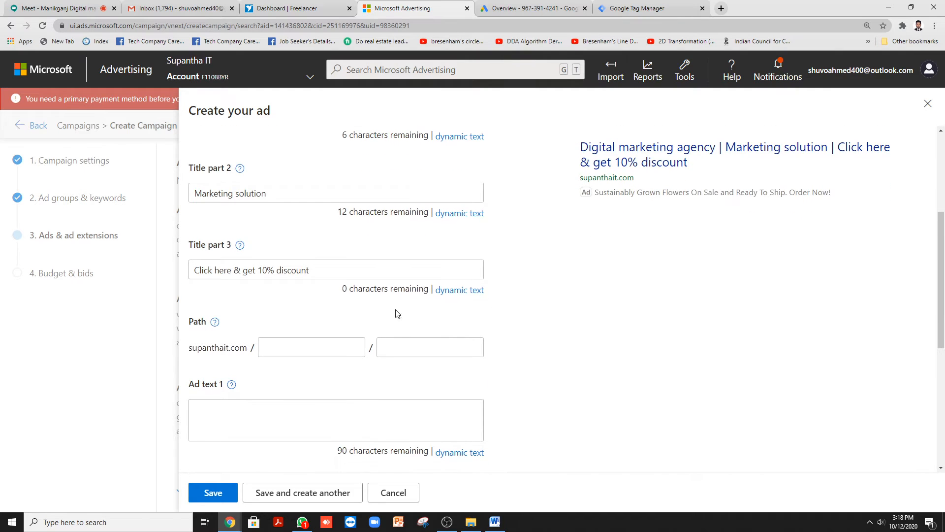
click(276, 350)
text(ser)
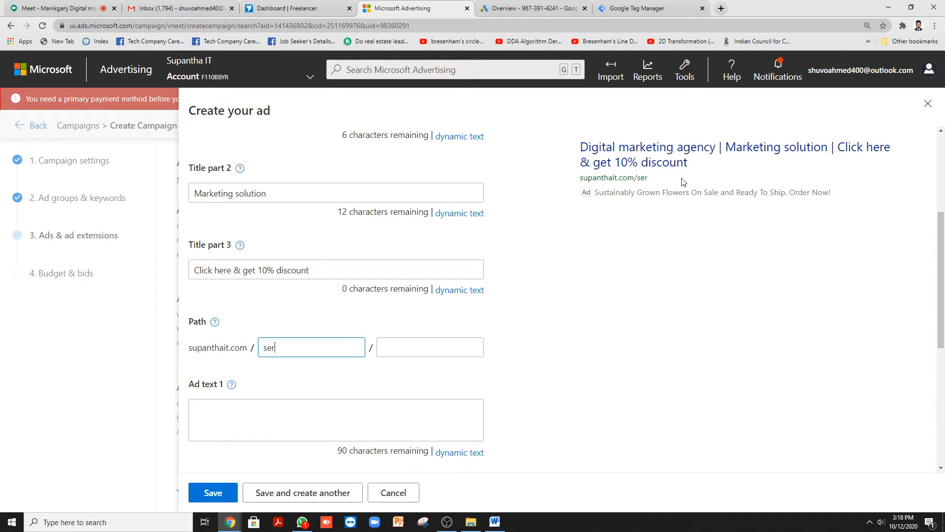
text(vices)
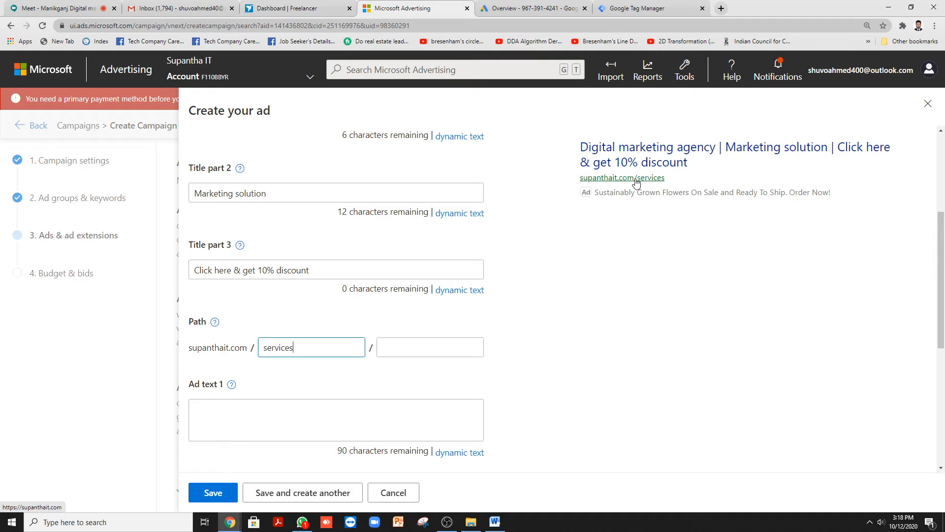
key(BackSpace)
key(BackSpace)
key(BackSpace)
key(BackSpace)
key(BackSpace)
key(BackSpace)
key(BackSpace)
key(BackSpace)
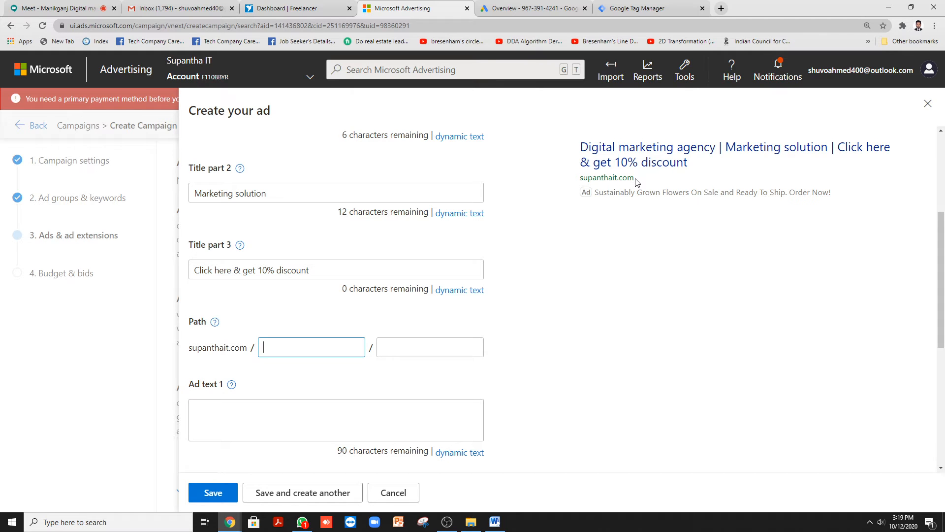
Step: Make Ad text 1 ready for input and open cystemarts.com in a new browser tab
scroll(665, 232, down, 3)
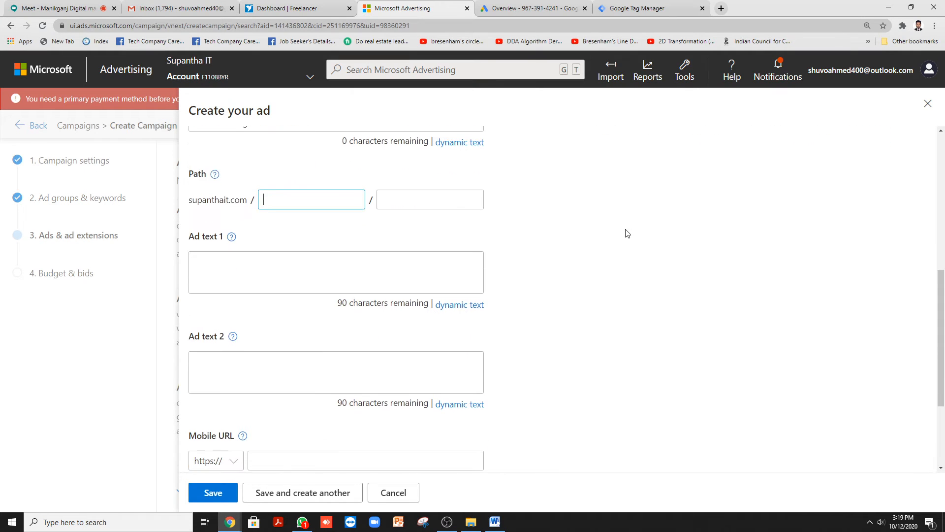
scroll(529, 272, up, 1)
scroll(230, 268, down, 2)
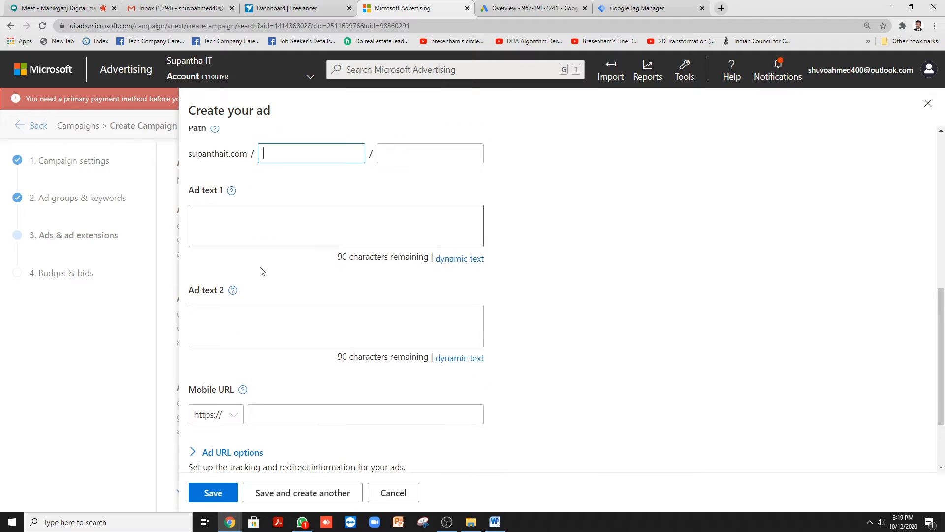
scroll(297, 232, down, 2)
scroll(325, 321, up, 2)
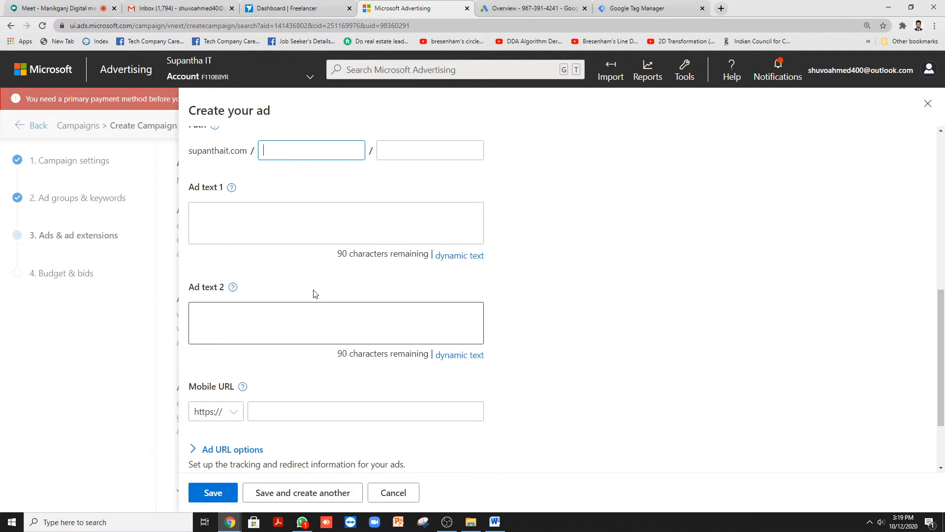
click(275, 236)
click(720, 8)
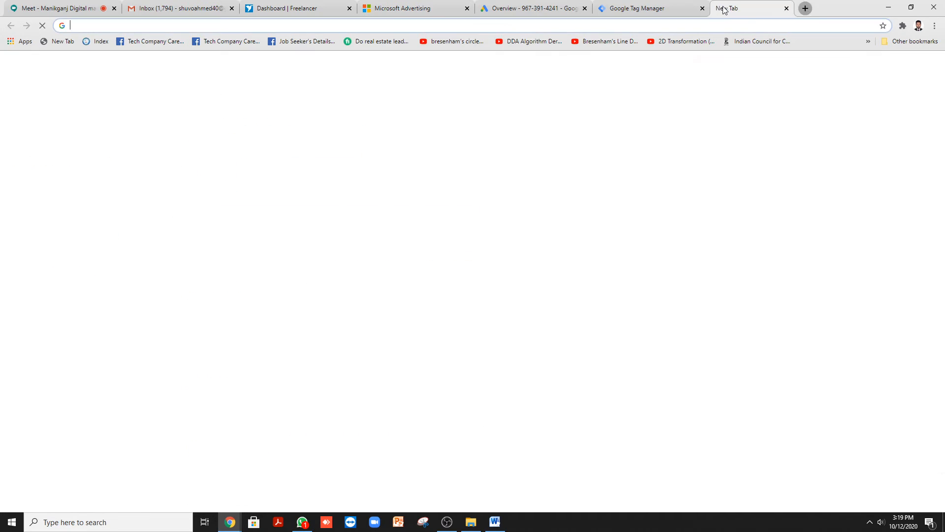
text(cystemarts.com)
key(Return)
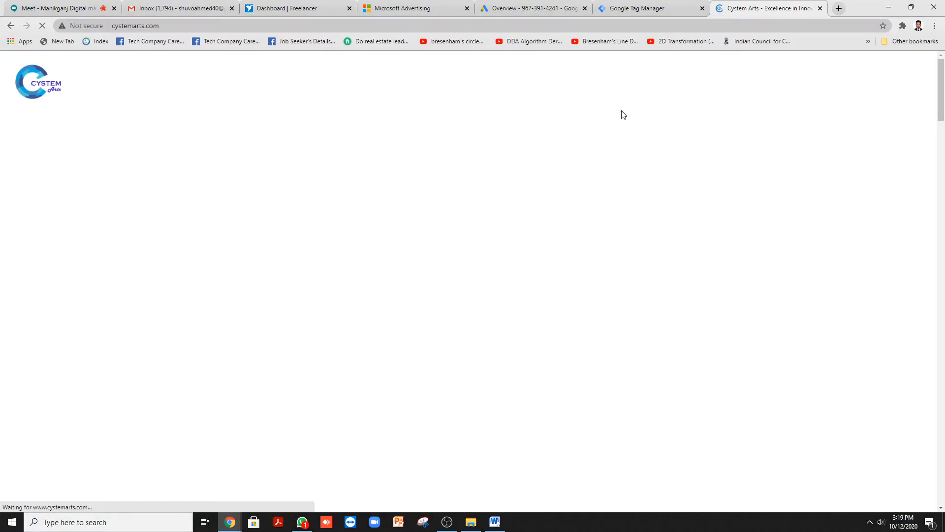
Step: Copy the Digital Marketing description from the Cystem Arts homepage into Ad text 1 of the ad
scroll(571, 167, down, 12)
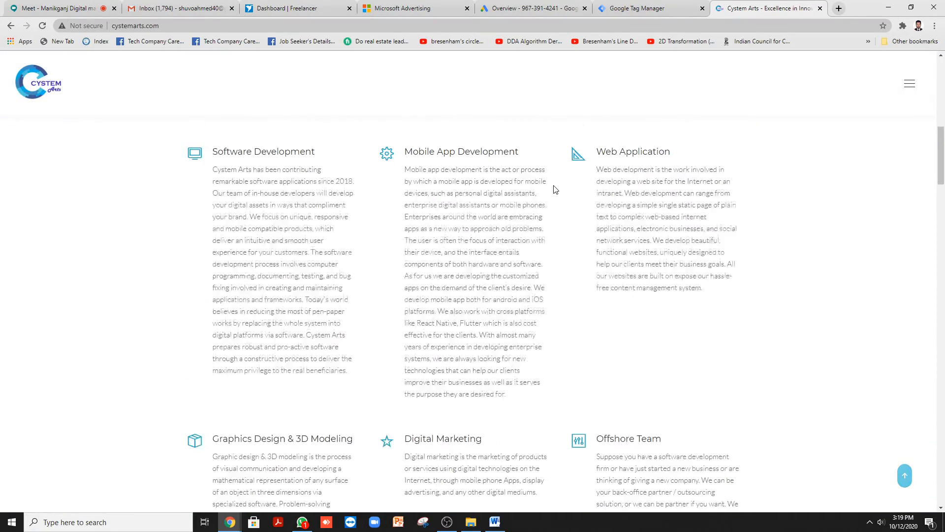
scroll(555, 190, down, 3)
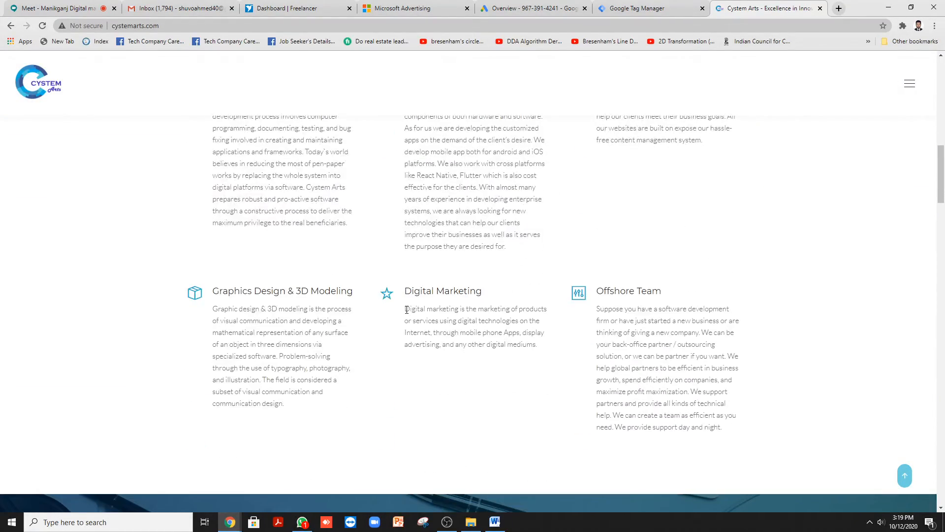
drag(405, 309, 541, 348)
key(ctrl+c)
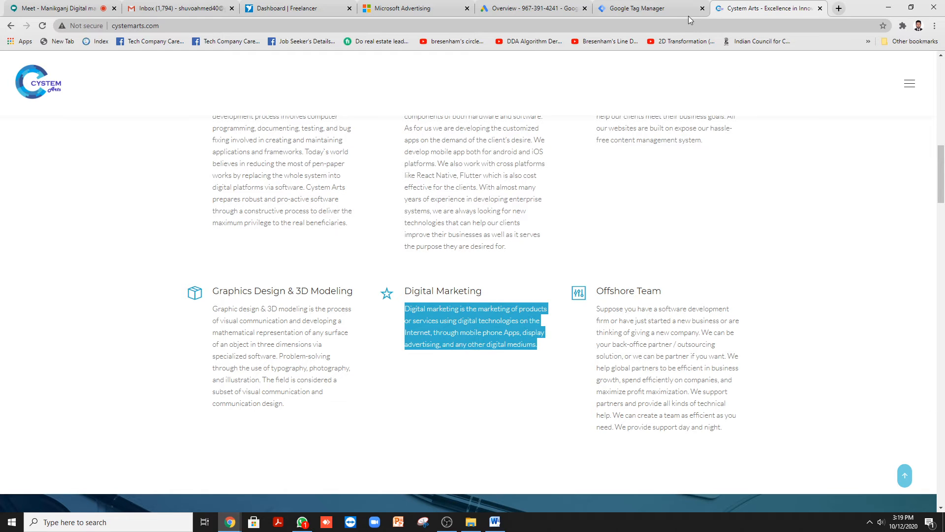
click(424, 10)
key(ctrl+v)
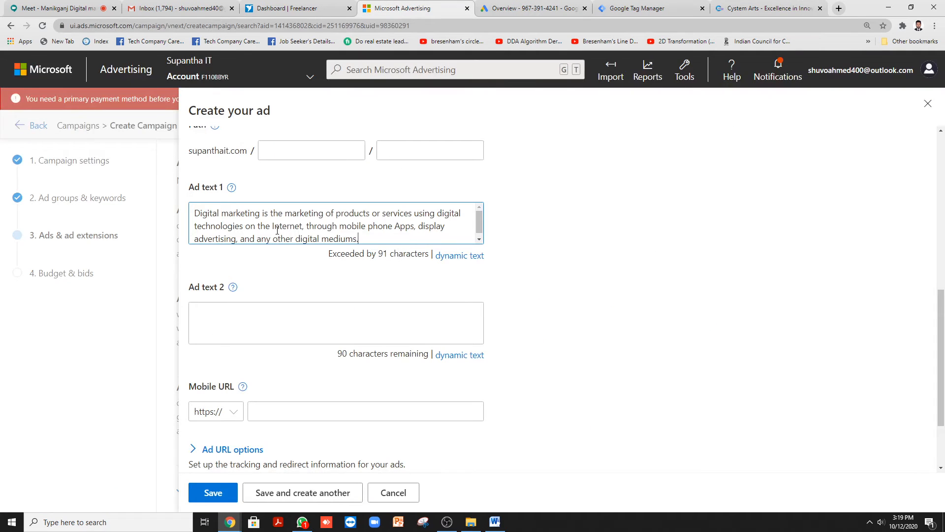
Step: Copy the homepage heading "We Convert Your Idea Into System That Drive Successful Businesses." into Ad text 2
click(277, 319)
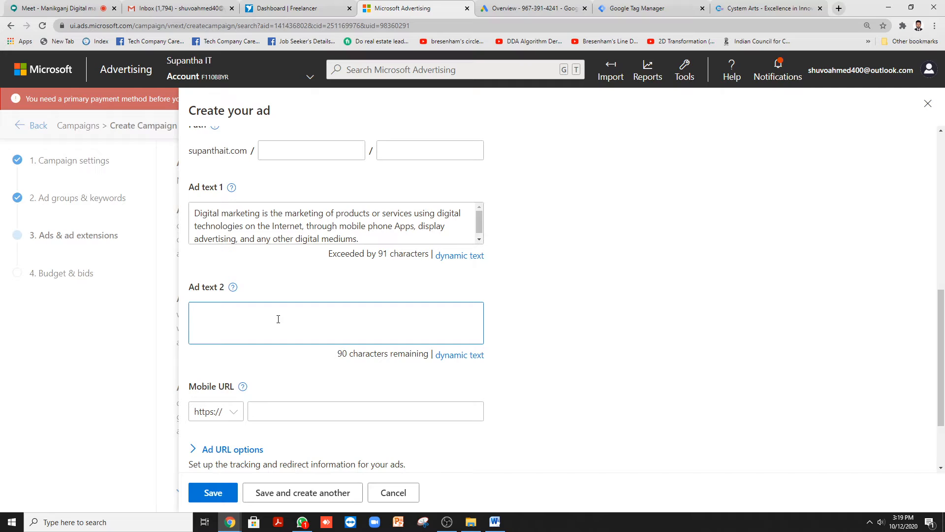
click(768, 8)
scroll(647, 250, down, 5)
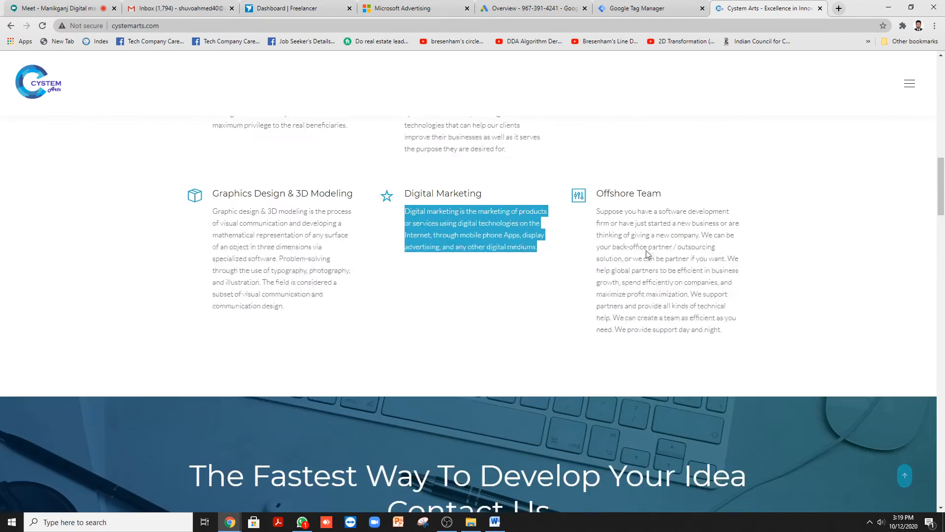
scroll(647, 250, up, 20)
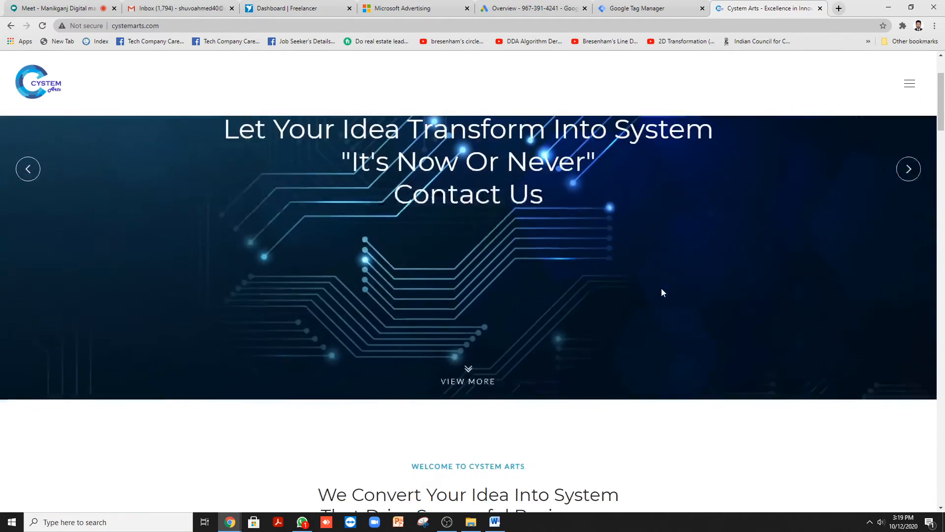
scroll(451, 284, down, 5)
drag(329, 257, 625, 291)
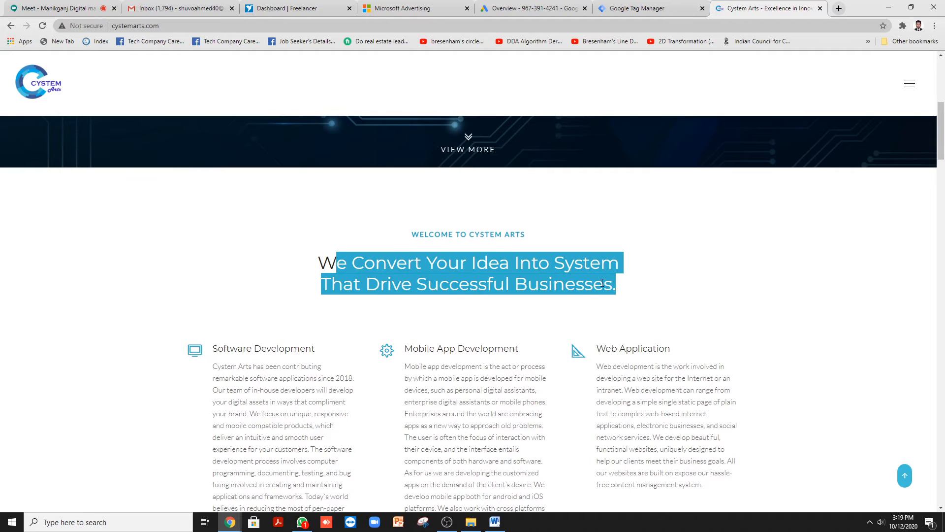
triple_click(601, 282)
triple_click(601, 270)
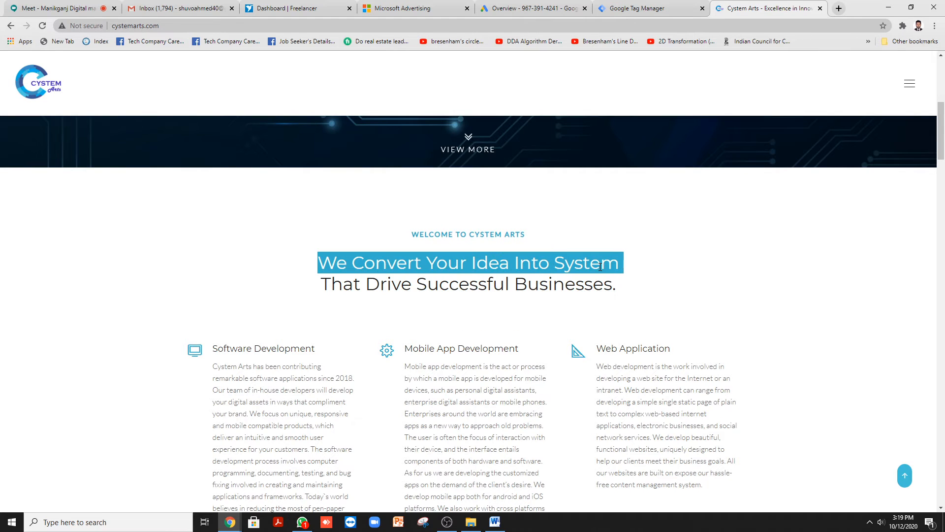
drag(616, 288, 314, 264)
key(ctrl+c)
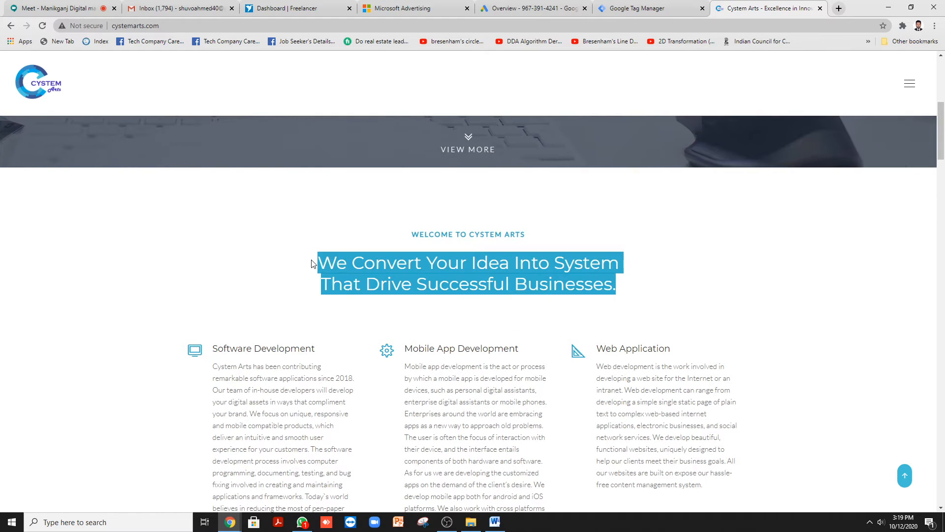
click(404, 5)
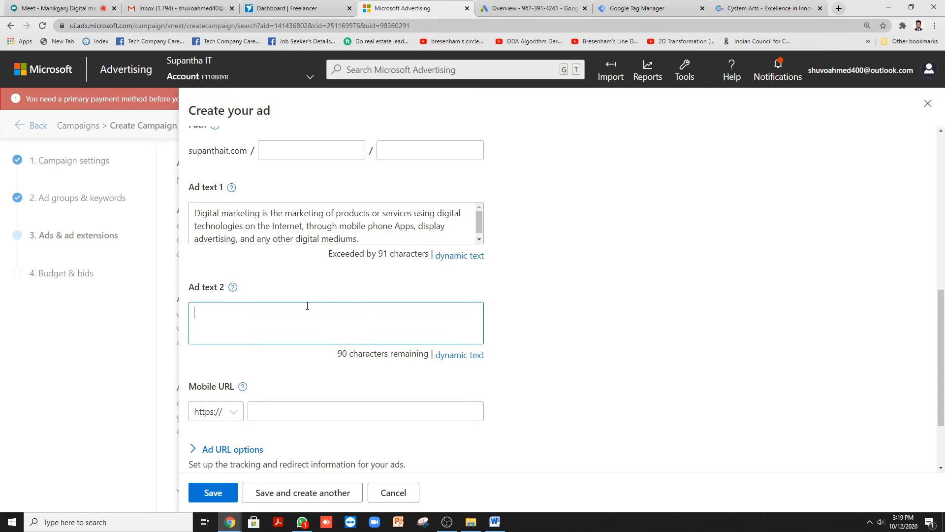
key(ctrl+v)
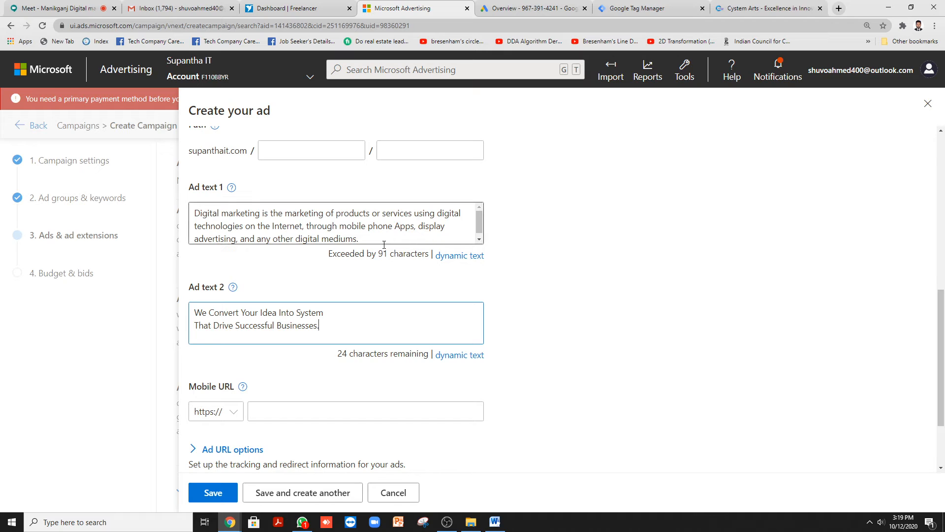
Step: Try removing Ad text 1's final period, undo that, and clear and re-paste the heading in Ad text 2
click(360, 237)
key(BackSpace)
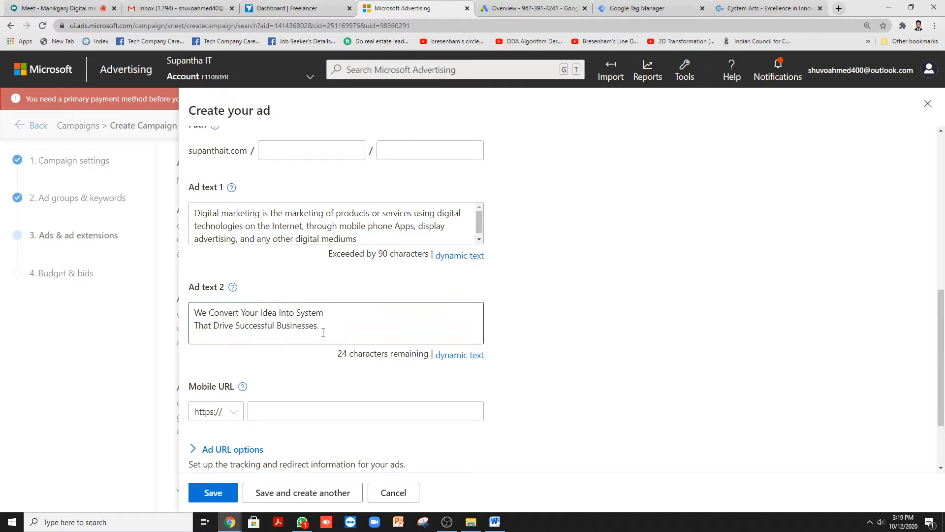
drag(320, 326, 186, 313)
key(ctrl+c)
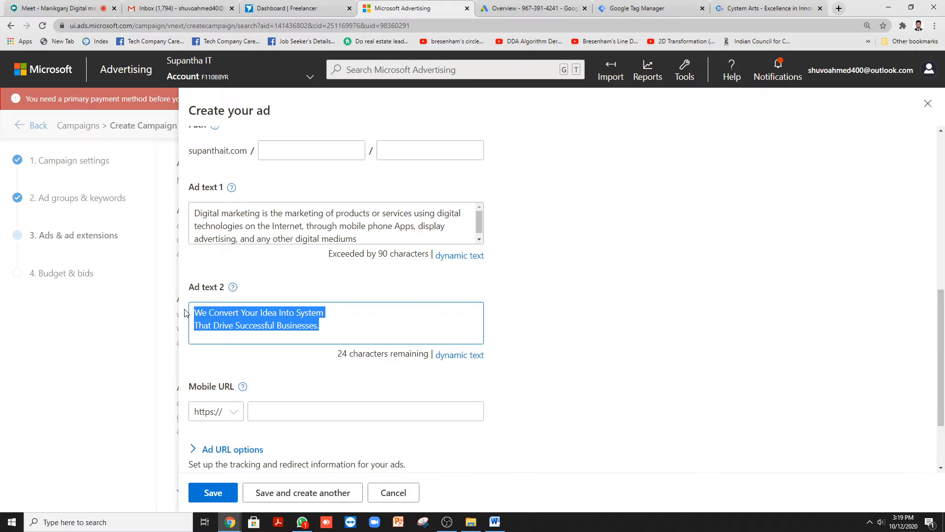
key(ctrl+z)
drag(318, 327, 194, 312)
key(BackSpace)
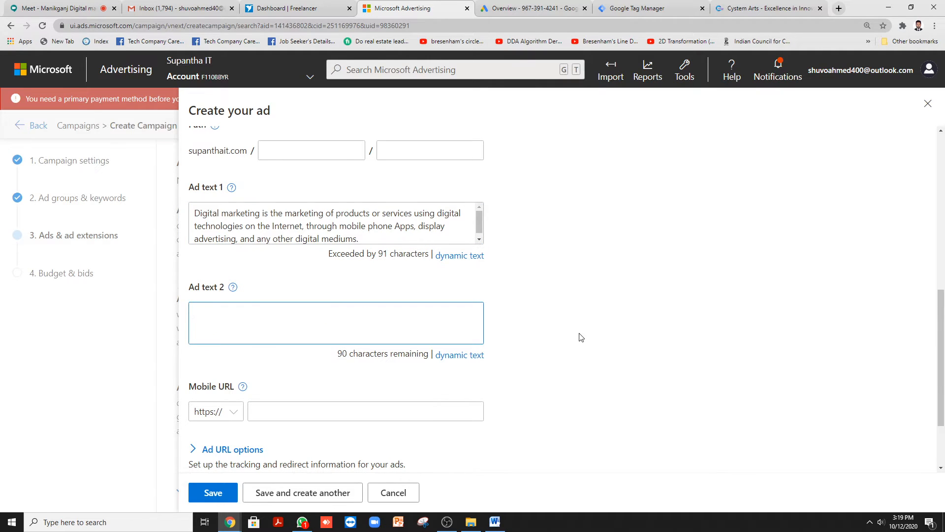
key(ctrl+v)
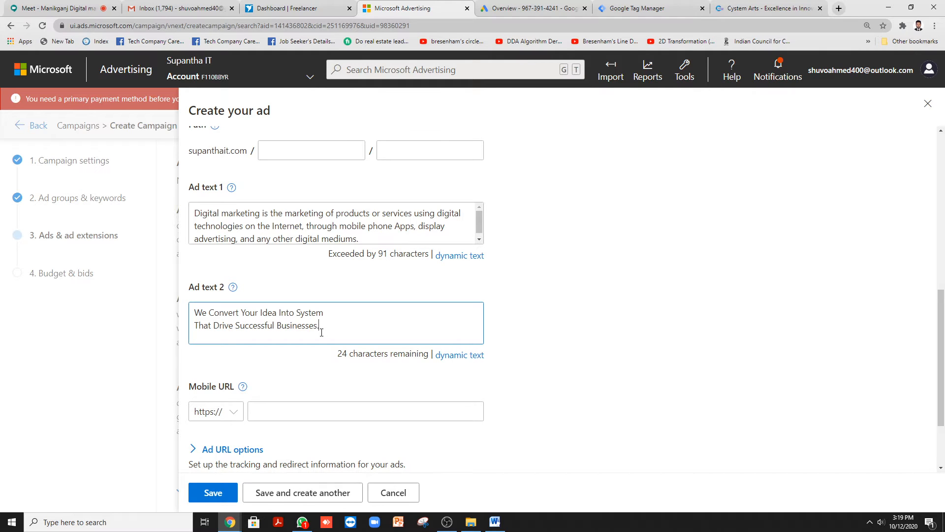
Step: Trim the end of Ad text 1 so that it finishes with "any other digital medium"
click(365, 240)
key(BackSpace)
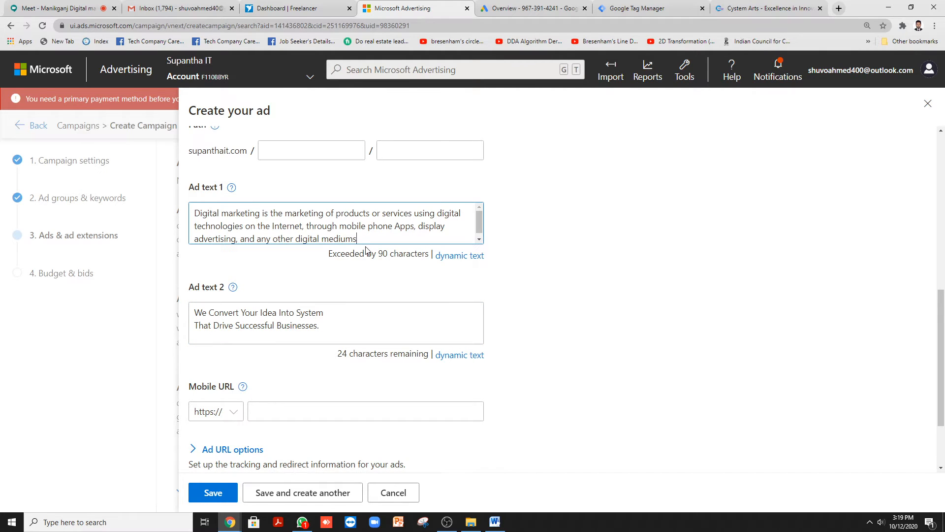
key(BackSpace)
click(611, 278)
scroll(608, 280, down, 1)
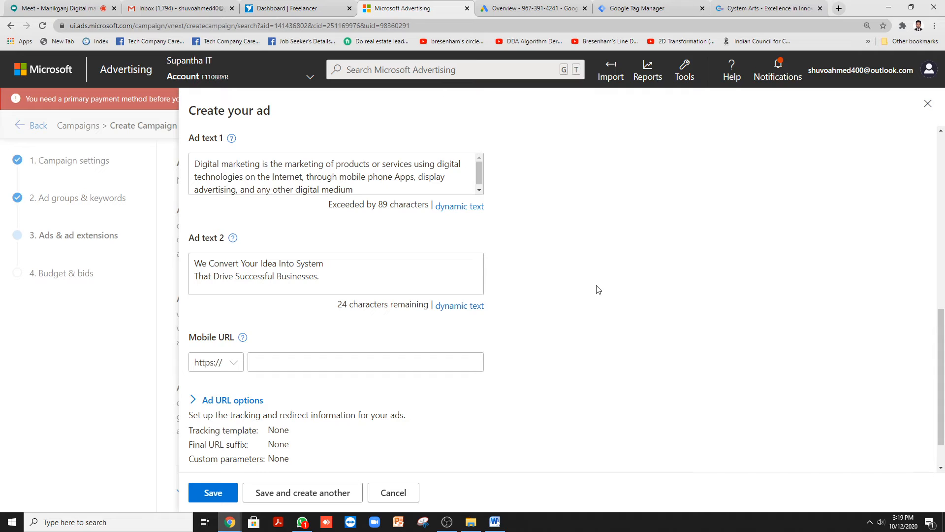
Step: Shorten Ad text 1 so that it ends with "products or services using digital technologies", without a final period
drag(362, 190, 306, 172)
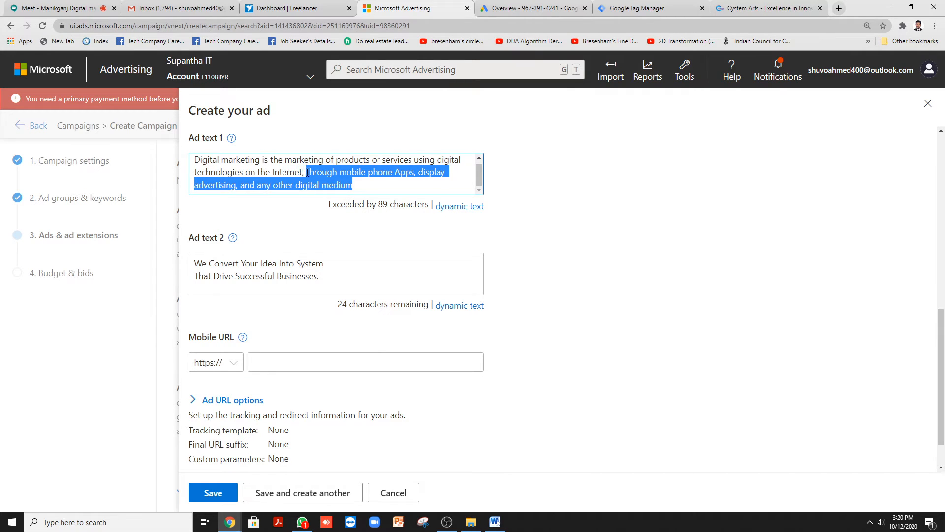
key(BackSpace)
key(BackSpace)
key(BackSpace)
key(BackSpace)
key(BackSpace)
key(BackSpace)
key(BackSpace)
key(BackSpace)
key(BackSpace)
key(BackSpace)
key(BackSpace)
key(BackSpace)
key(BackSpace)
key(BackSpace)
key(BackSpace)
key(BackSpace)
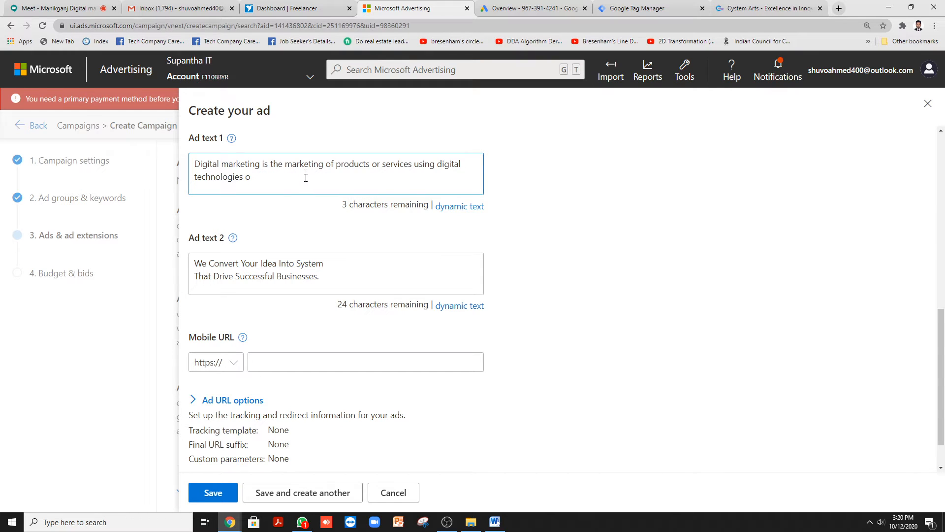
key(BackSpace)
key(BackSpace)
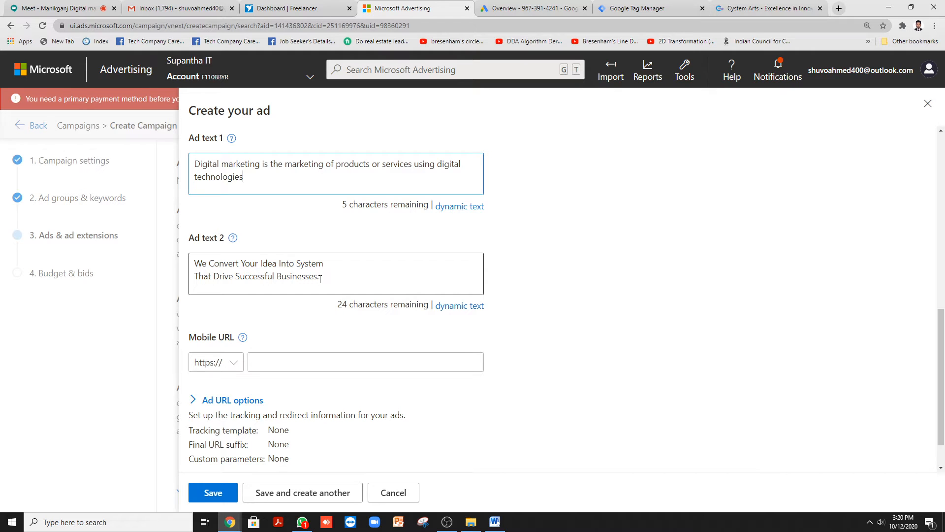
Step: Compare Ad text 1 and Ad text 2 with the ad's Top view search preview
scroll(371, 252, up, 8)
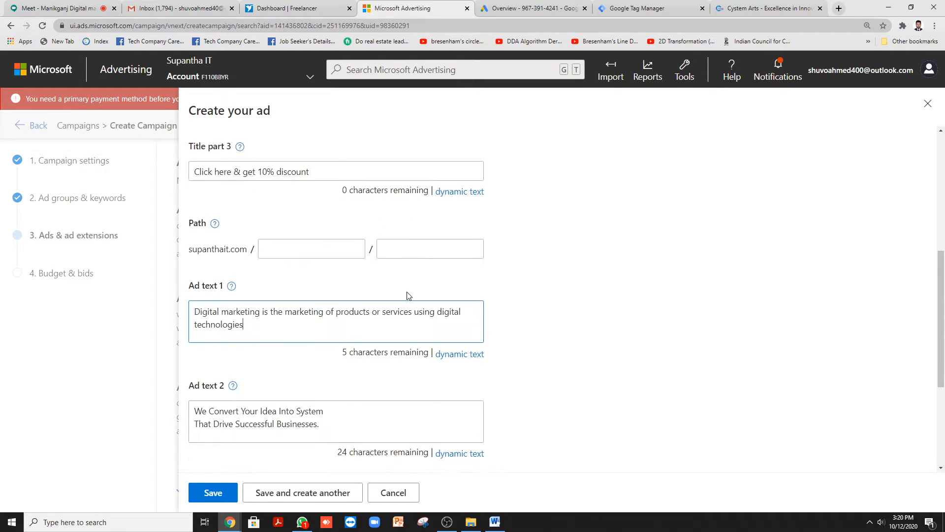
scroll(414, 302, down, 3)
scroll(389, 355, down, 3)
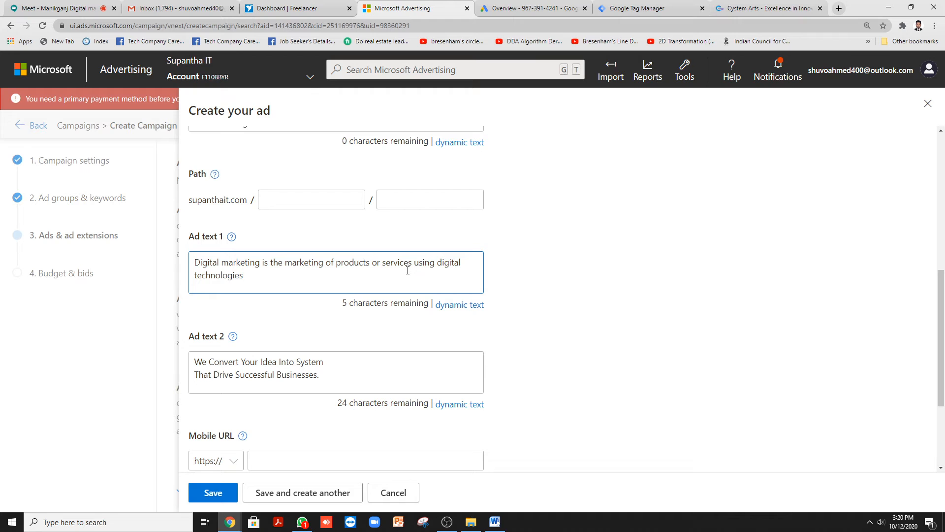
scroll(260, 287, up, 5)
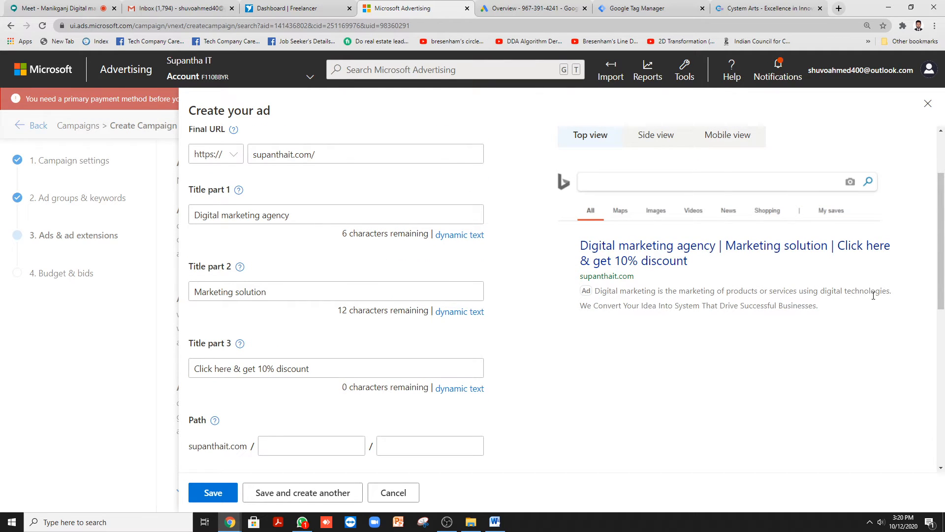
scroll(861, 300, down, 5)
scroll(399, 378, down, 1)
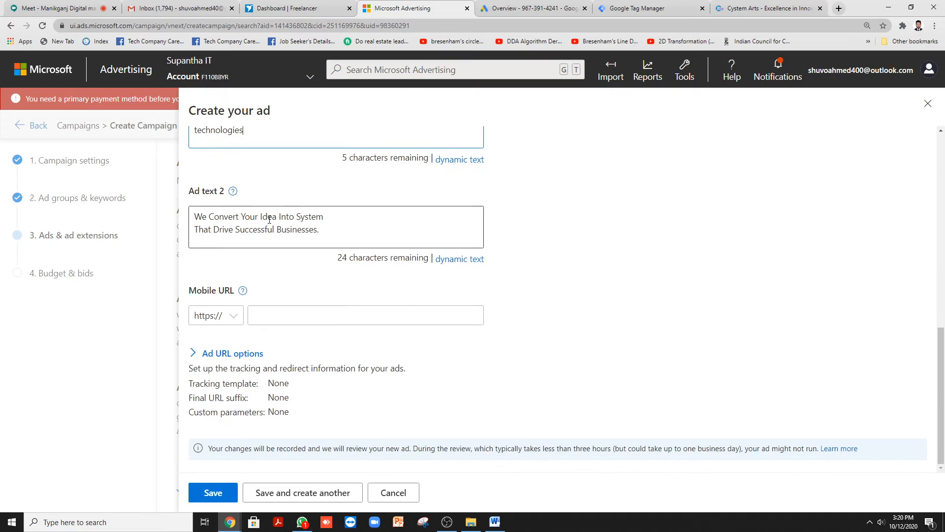
scroll(271, 223, up, 1)
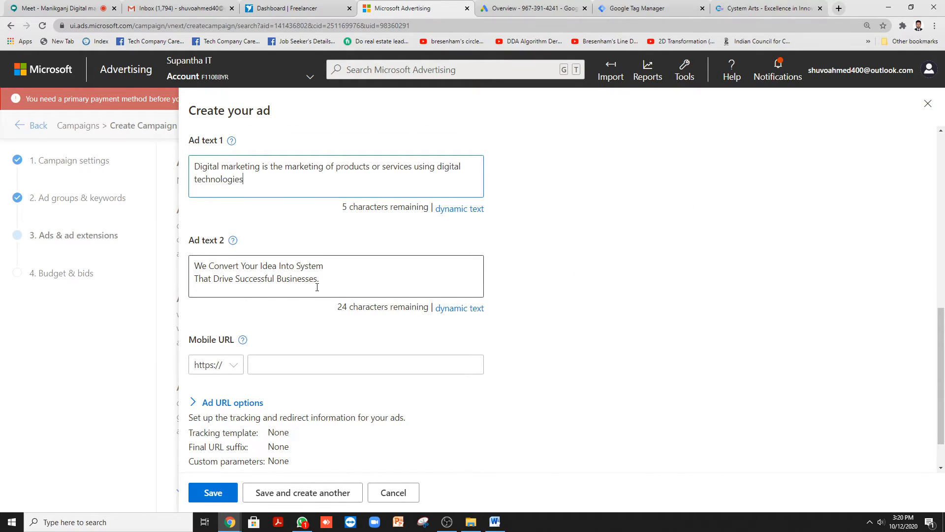
scroll(456, 299, up, 5)
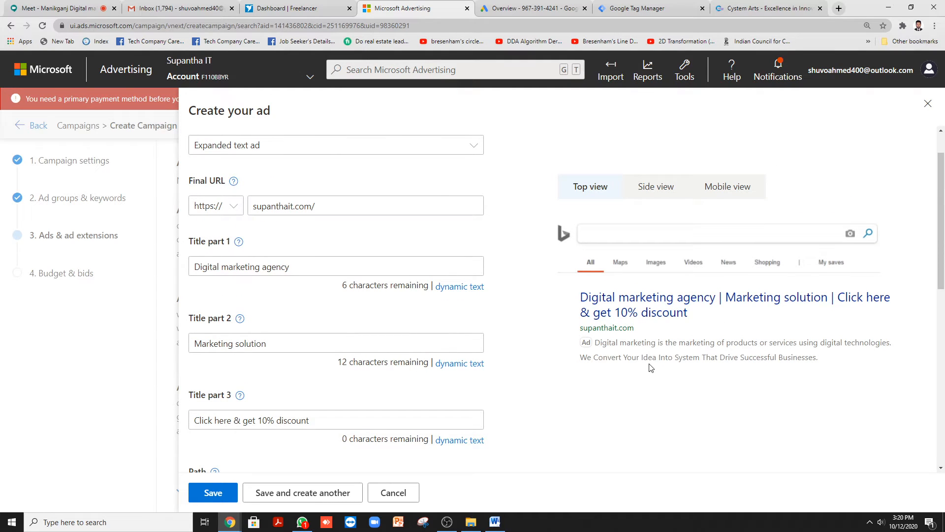
scroll(617, 344, down, 5)
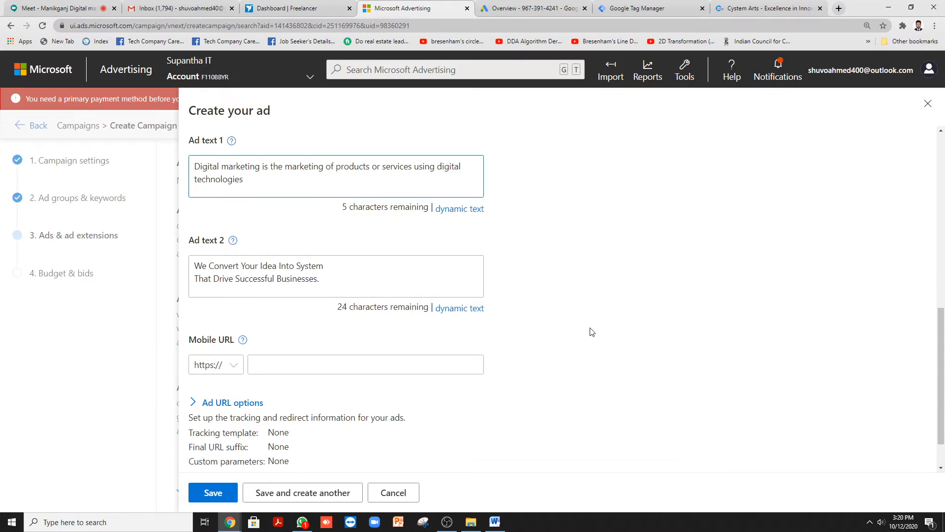
scroll(478, 334, down, 1)
click(309, 316)
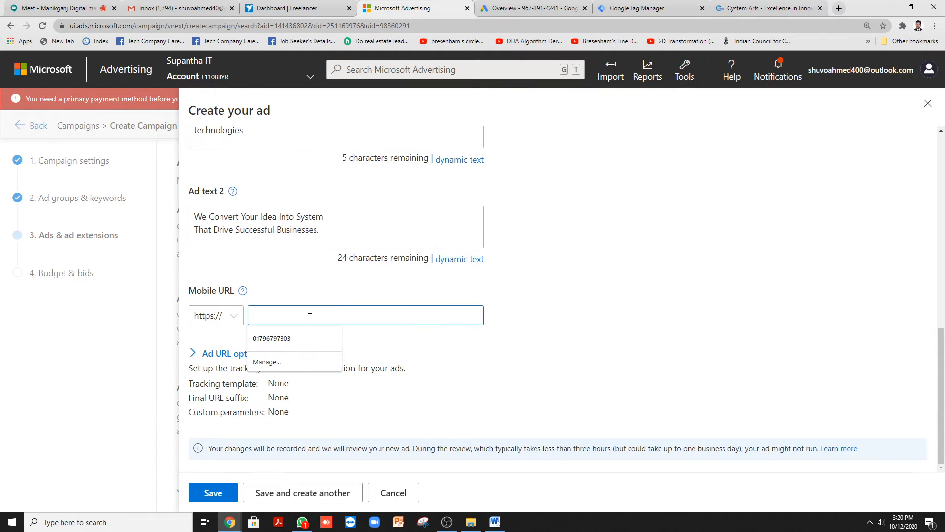
click(221, 316)
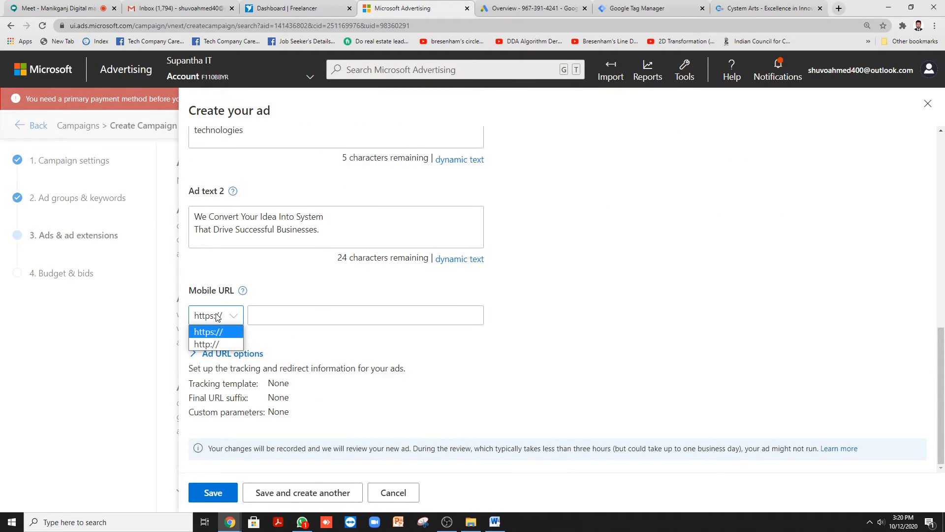
click(656, 301)
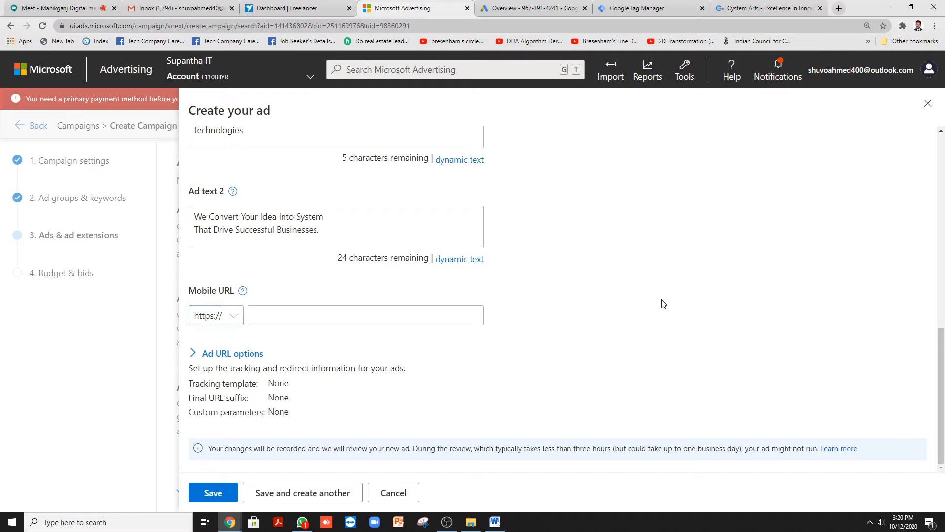
click(256, 315)
click(838, 8)
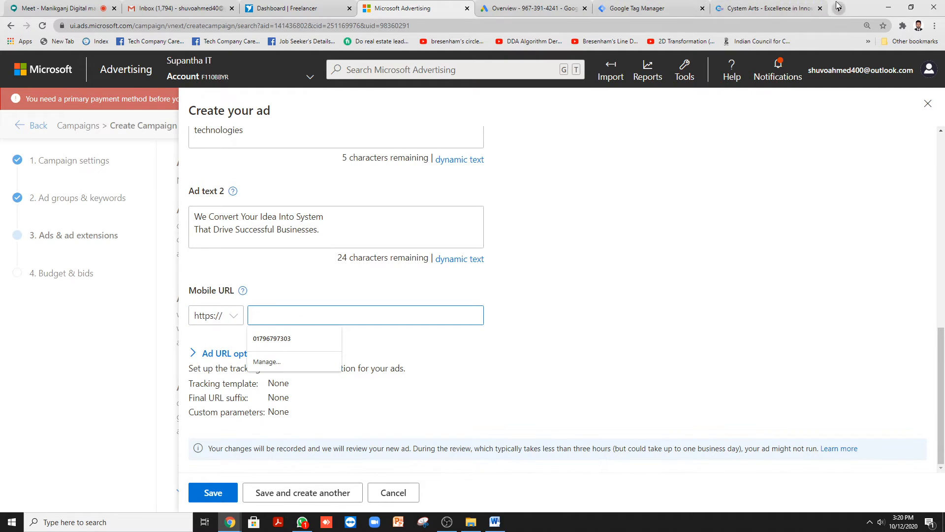
text(sua)
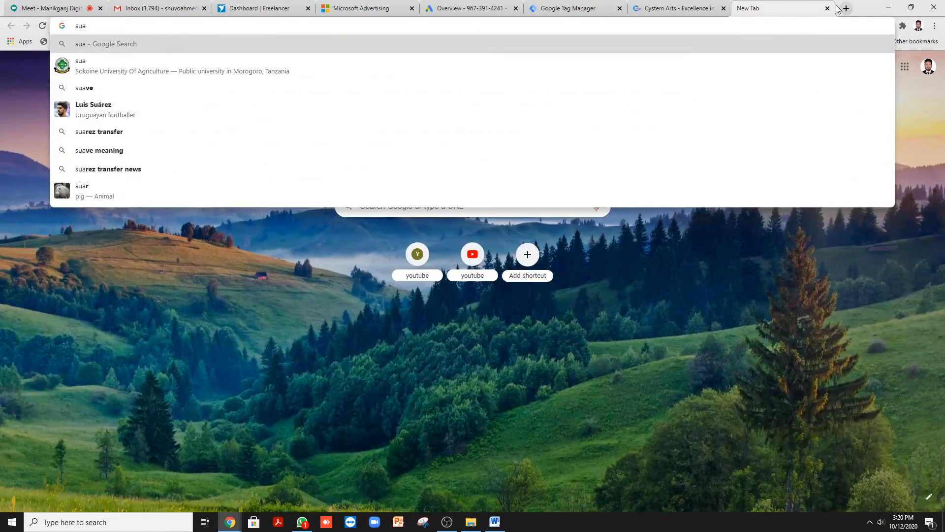
key(BackSpace)
text(pa)
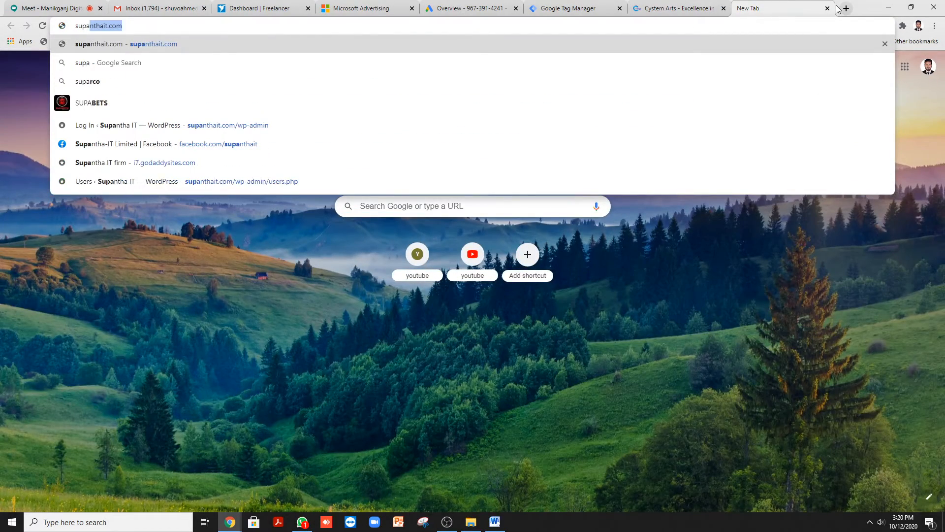
key(Return)
click(496, 27)
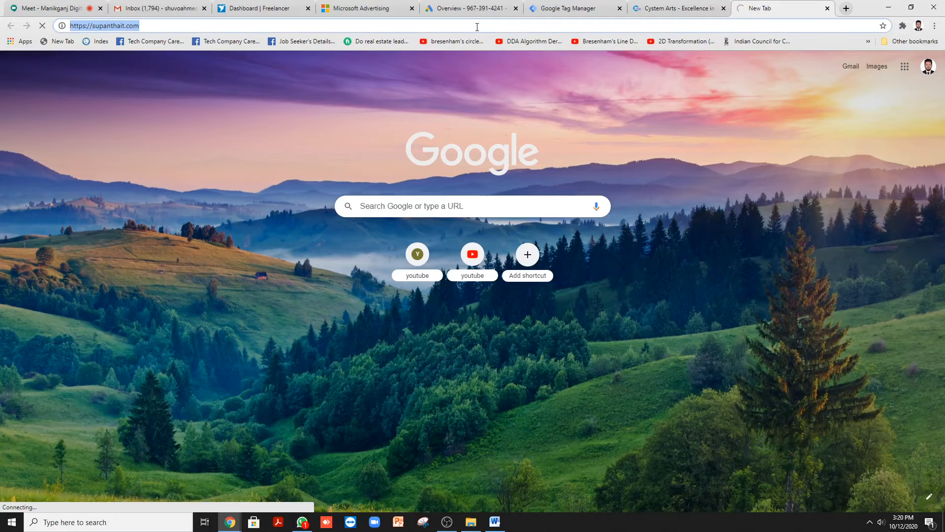
click(827, 8)
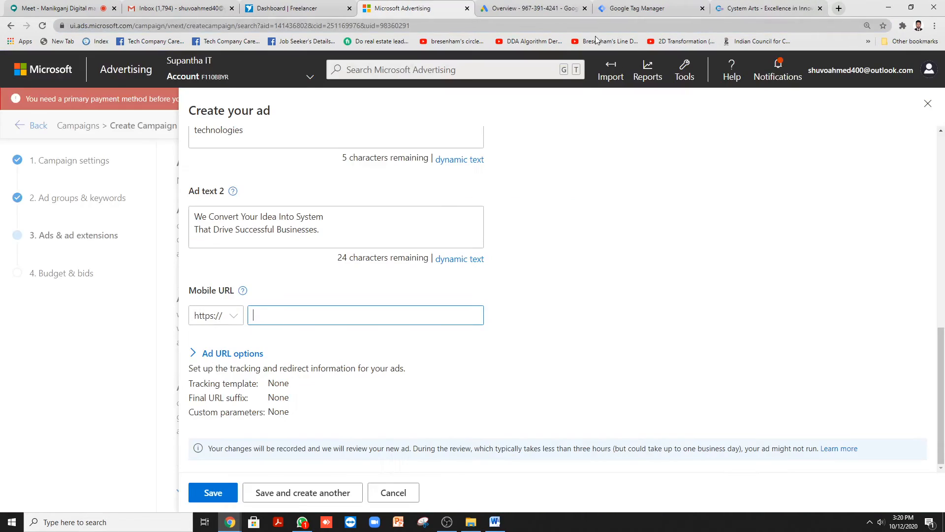
text(supanthait.com/)
click(558, 326)
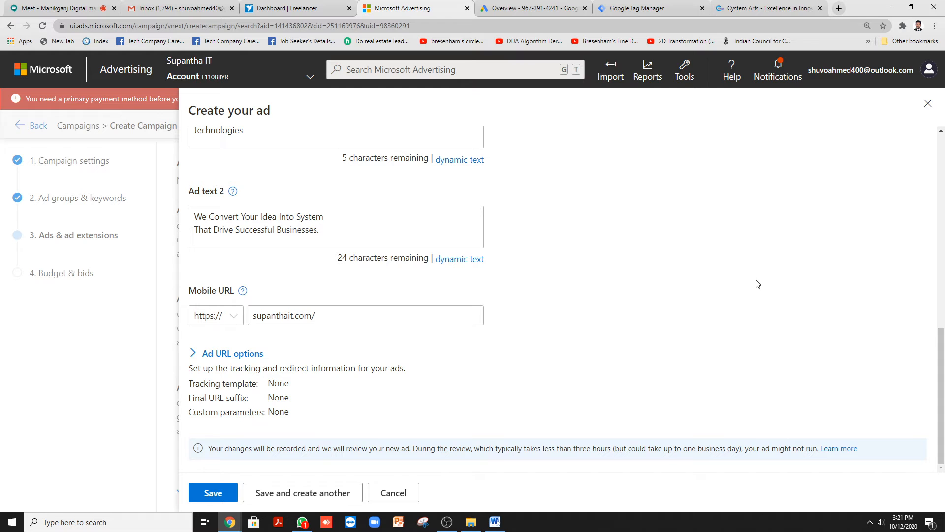
Step: Expand Ad URL options, examine the tracking template, final URL suffix and custom parameters fields, and collapse the section again
click(192, 355)
scroll(194, 359, down, 3)
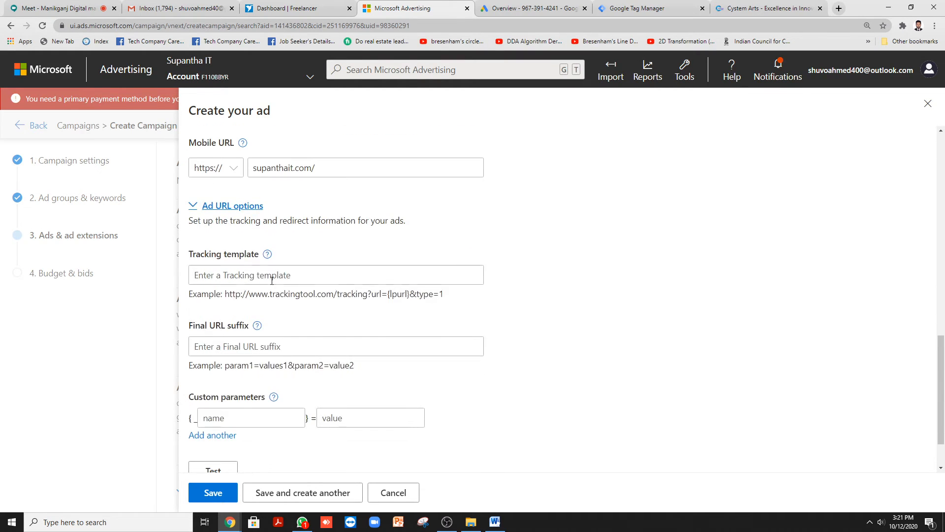
click(271, 279)
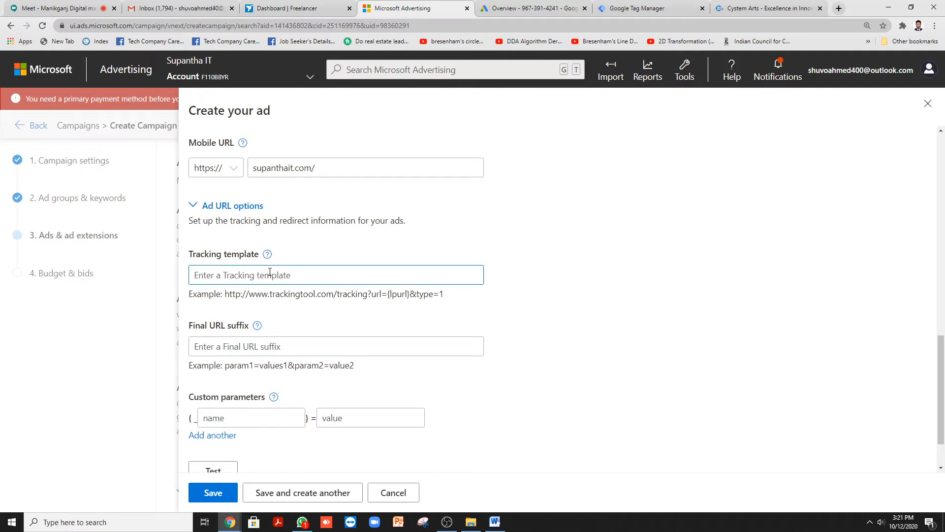
scroll(269, 272, down, 1)
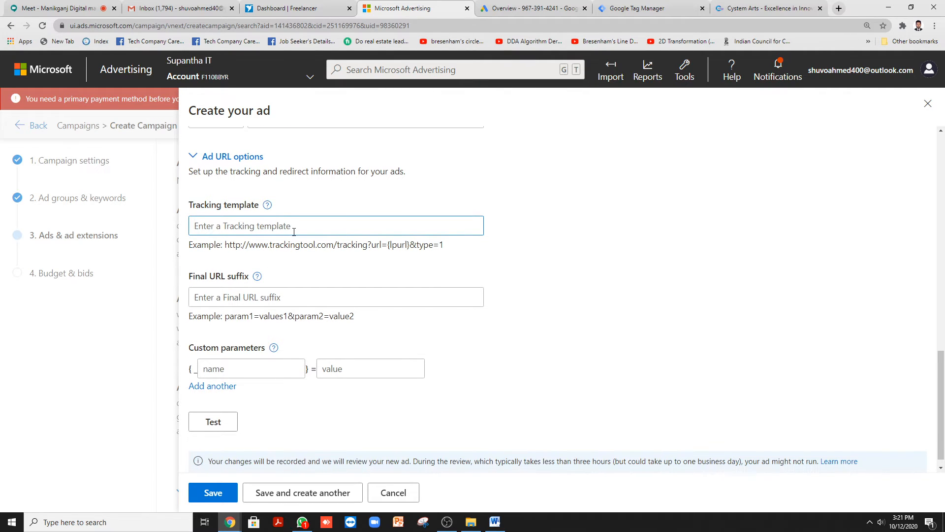
scroll(344, 251, down, 1)
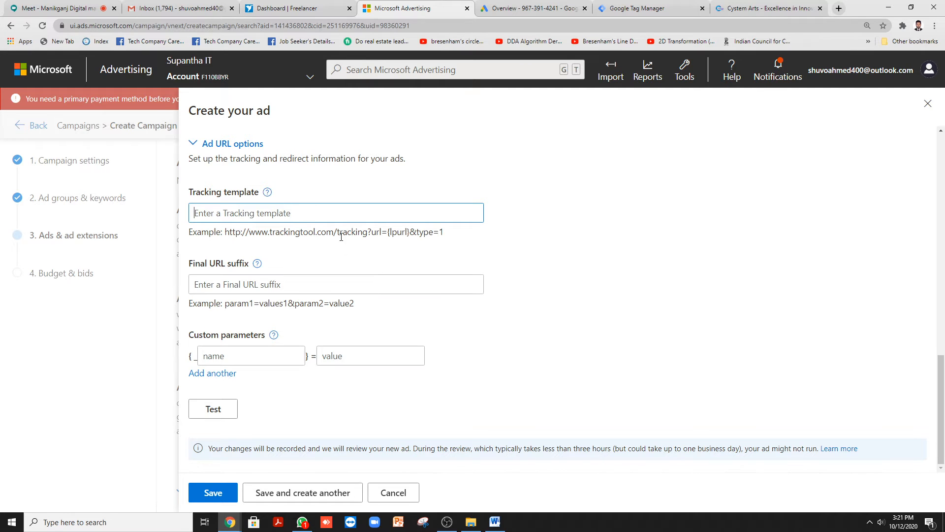
scroll(275, 219, up, 2)
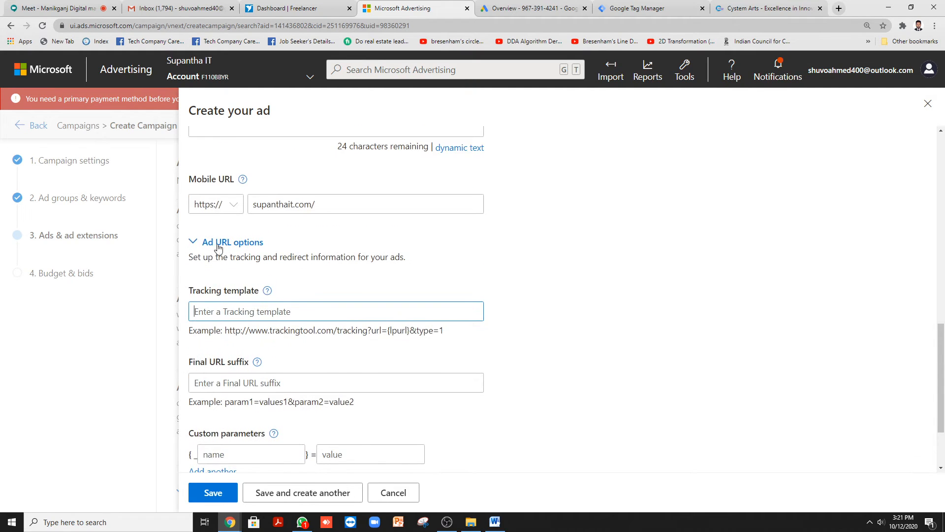
click(196, 244)
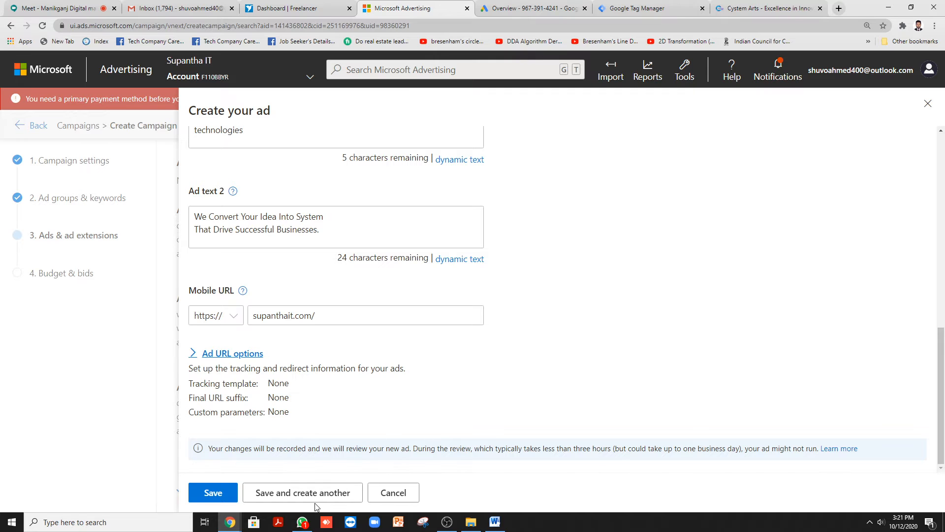
Step: Check the finished ad in the Top view preview and save it with the option to create another ad
scroll(660, 378, up, 8)
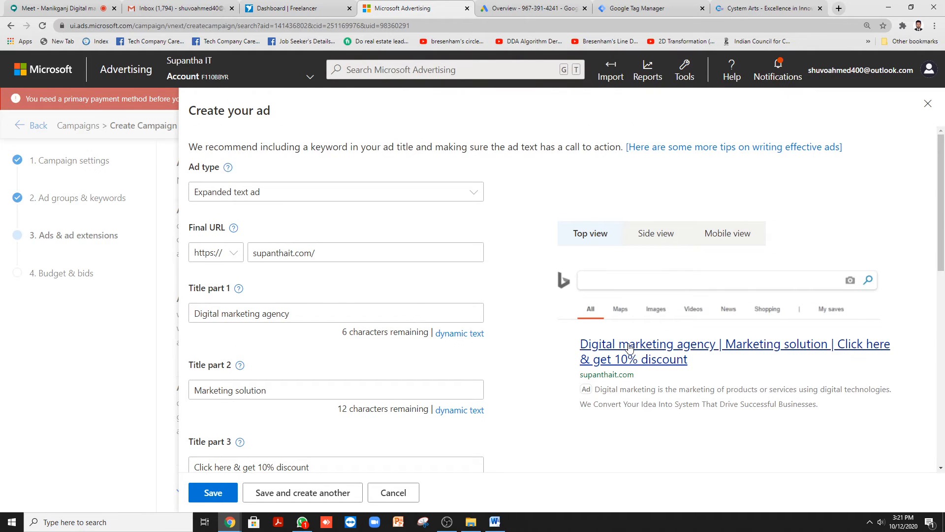
scroll(635, 384, down, 4)
scroll(631, 388, up, 4)
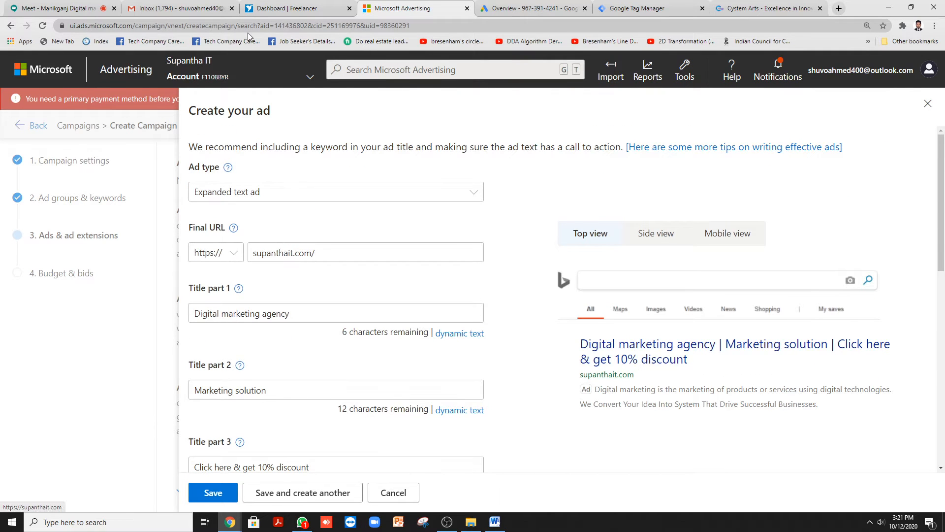
scroll(356, 301, down, 8)
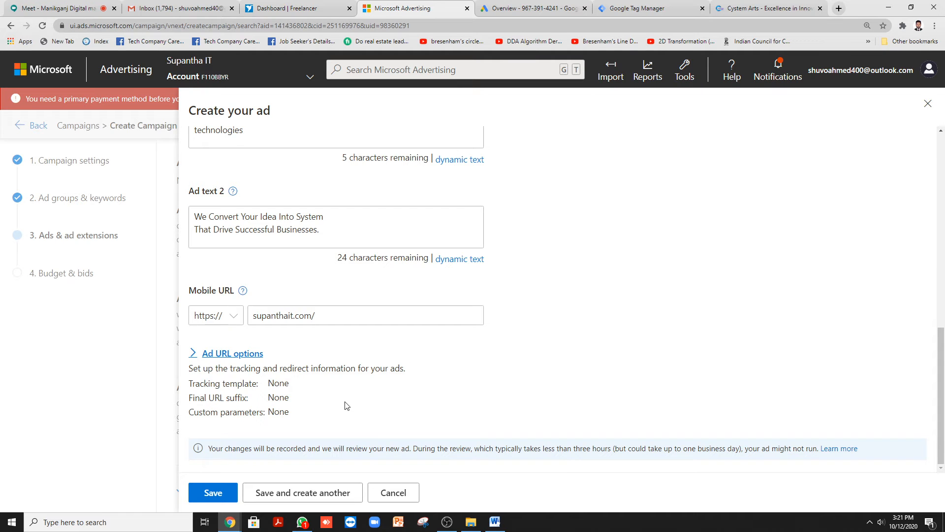
click(302, 494)
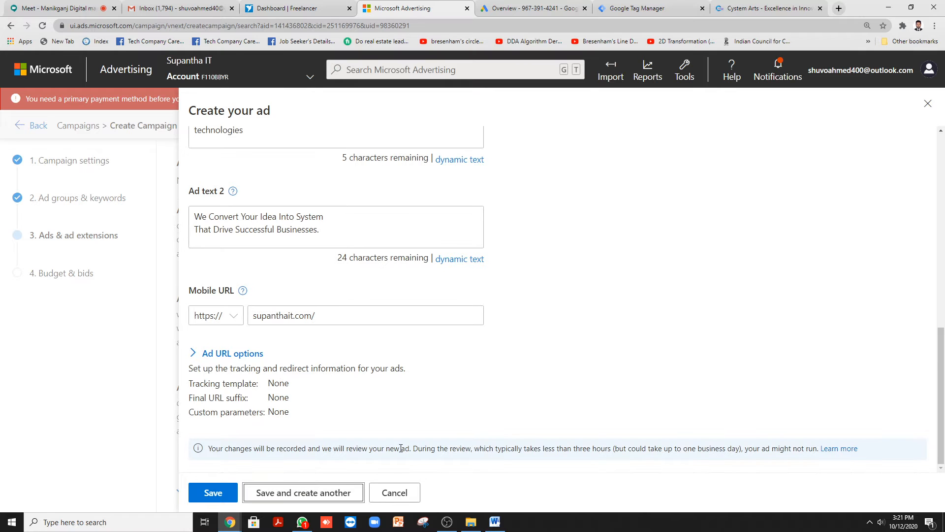
Step: Try to save the ad that is open in the form once more
scroll(381, 428, up, 10)
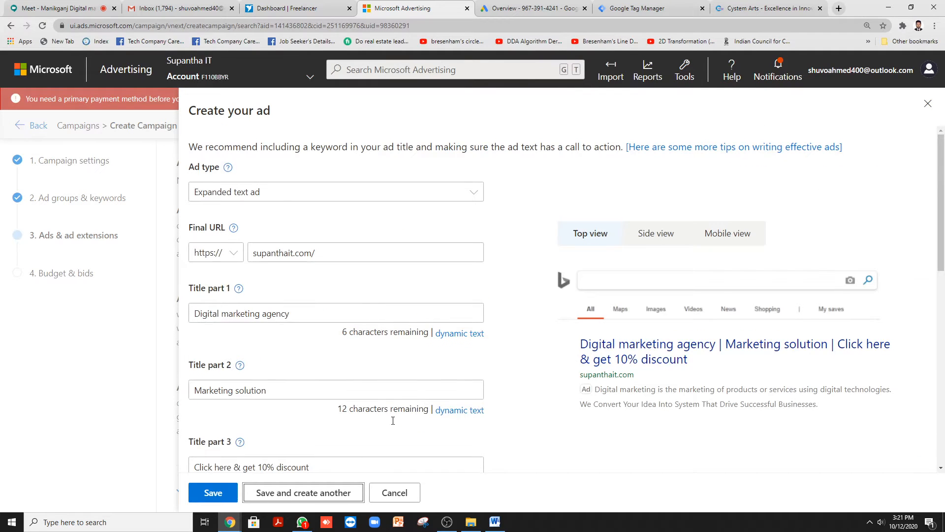
scroll(393, 421, down, 10)
click(206, 492)
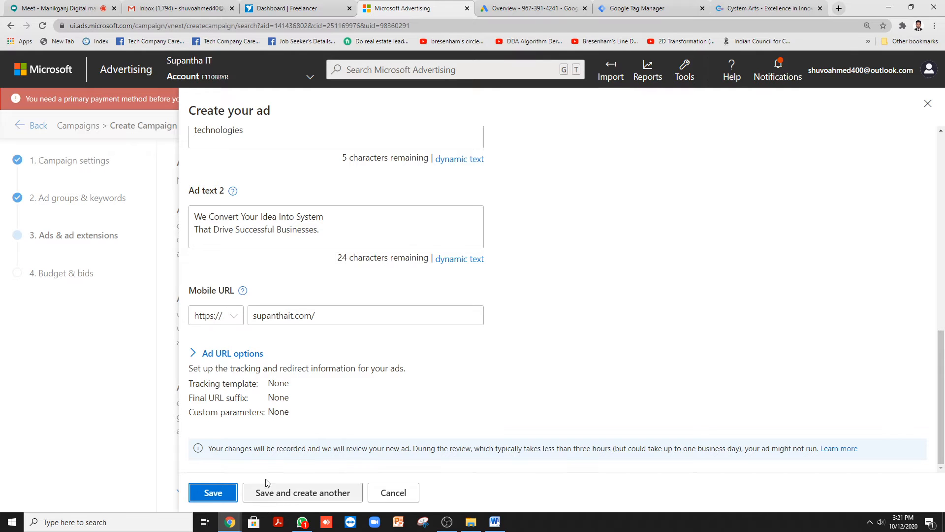
Step: Examine the ad form from Ad type through the titles, path and texts to the Mobile URL after the save attempt
scroll(303, 413, up, 5)
scroll(304, 412, up, 3)
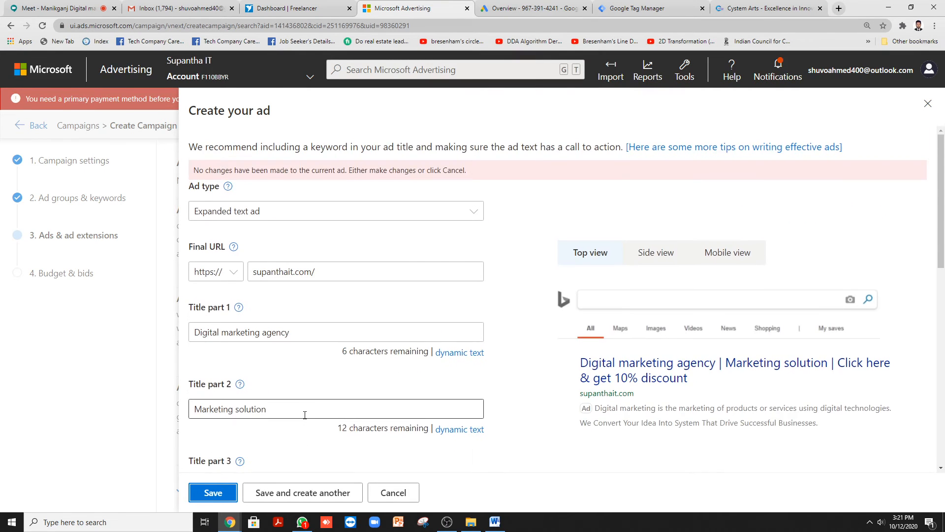
scroll(306, 418, down, 1)
scroll(305, 421, down, 2)
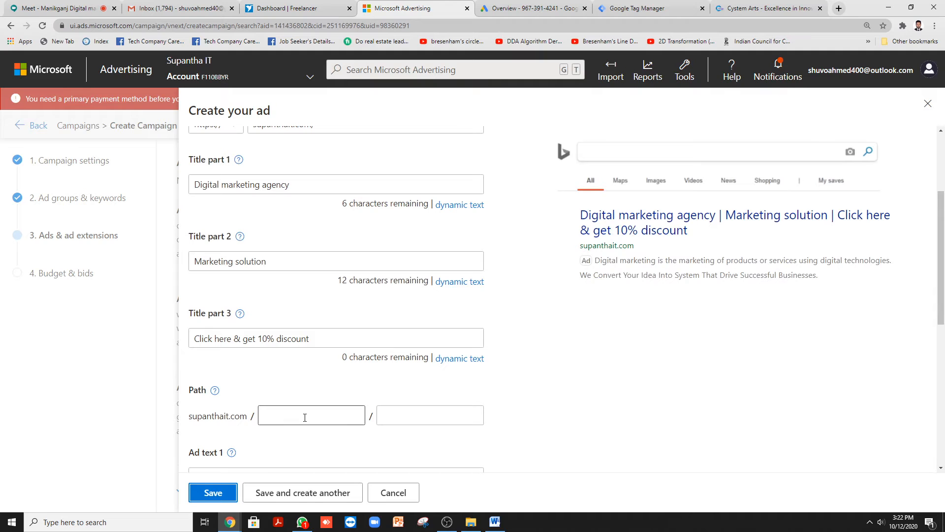
scroll(304, 417, down, 7)
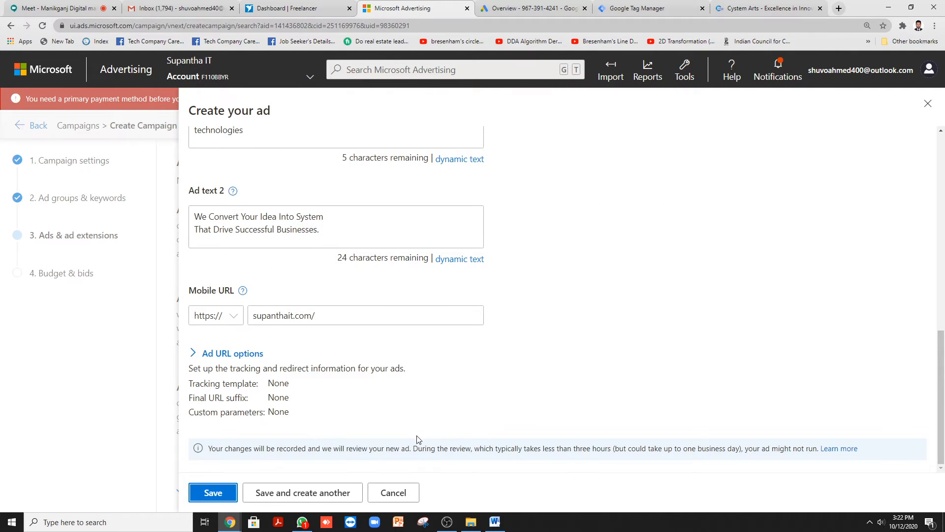
scroll(478, 427, up, 10)
scroll(475, 435, up, 1)
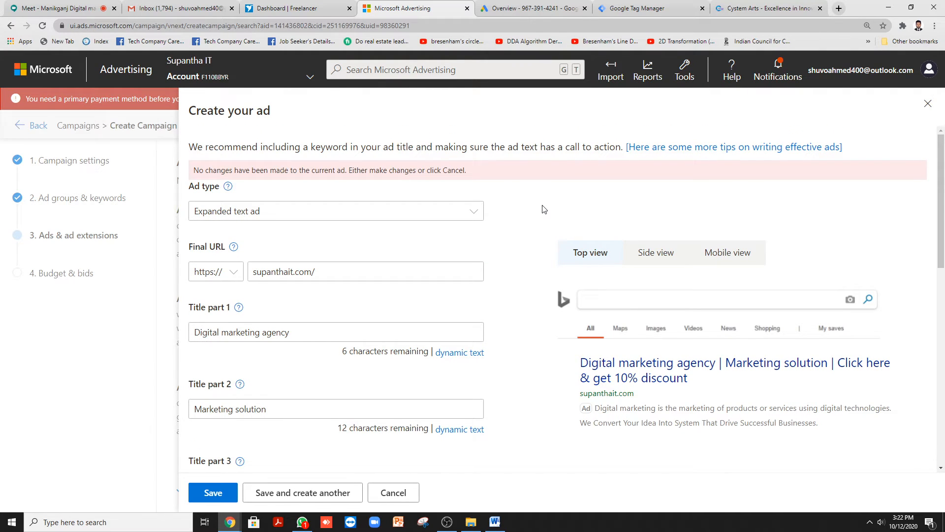
Step: Cancel the ad form that is still open and return to the Ads & ad extensions overview
scroll(550, 220, down, 7)
scroll(550, 237, down, 4)
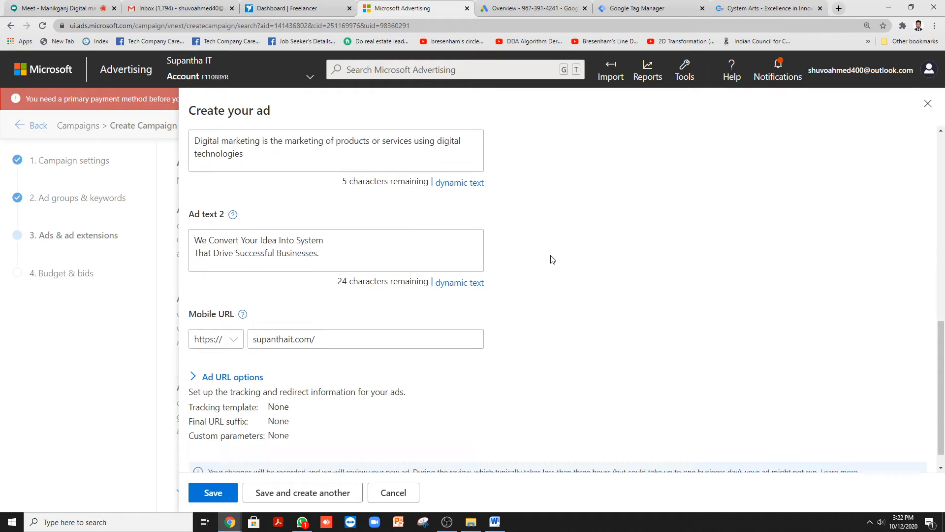
click(408, 500)
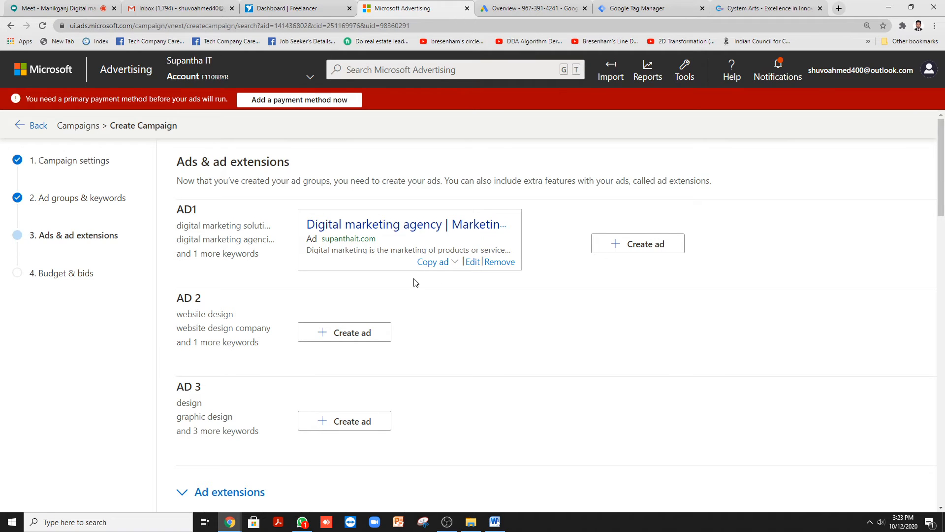
Step: Examine the Ads & ad extensions page, from the AD1, AD 2 and AD 3 ad groups through the available extension types
scroll(413, 280, down, 1)
scroll(413, 279, up, 1)
scroll(407, 272, down, 1)
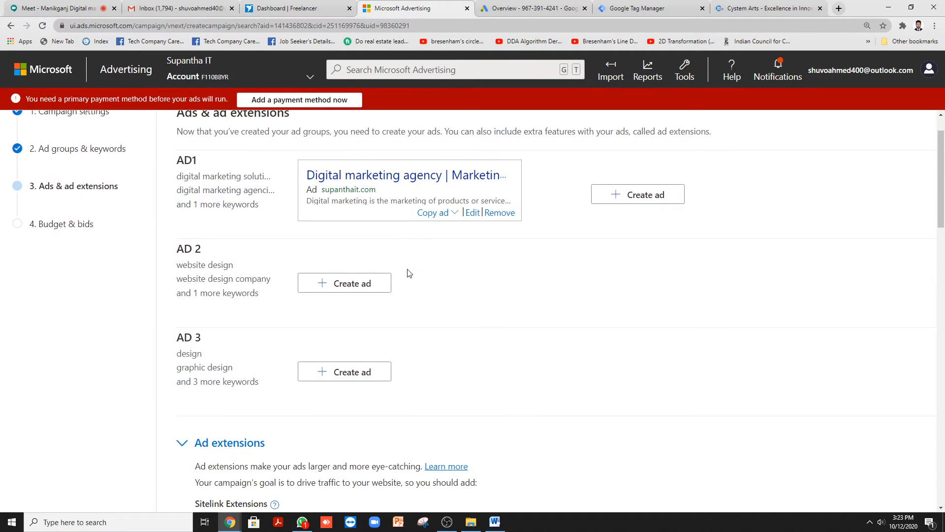
scroll(407, 270, up, 1)
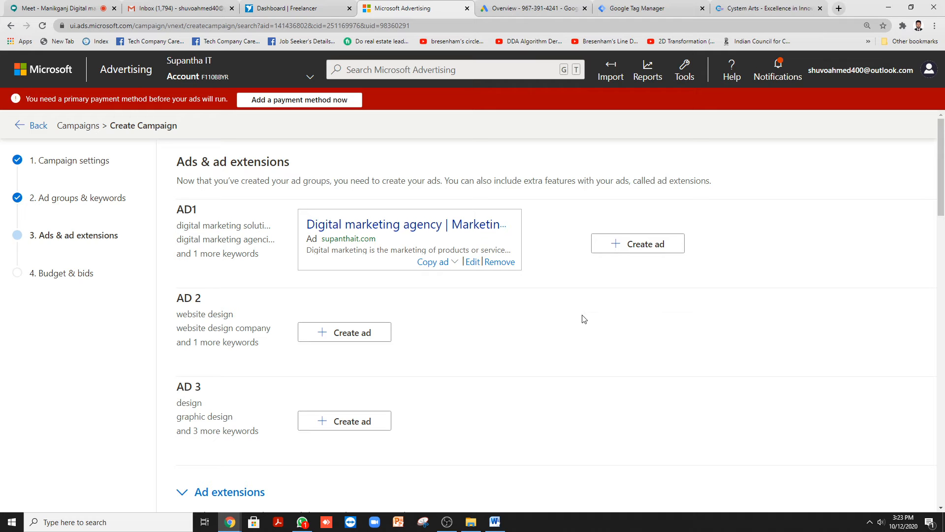
scroll(580, 318, down, 2)
scroll(492, 315, up, 2)
scroll(227, 251, down, 1)
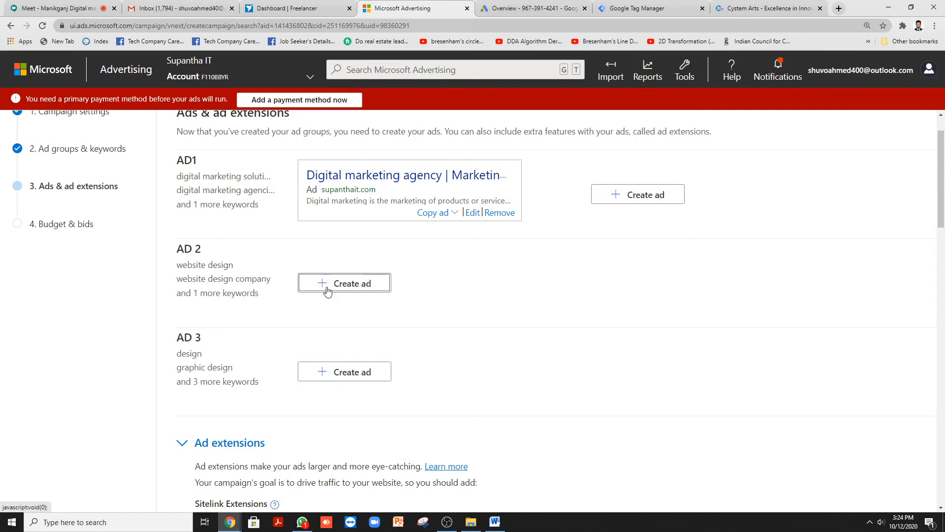
scroll(327, 289, down, 12)
scroll(339, 305, down, 10)
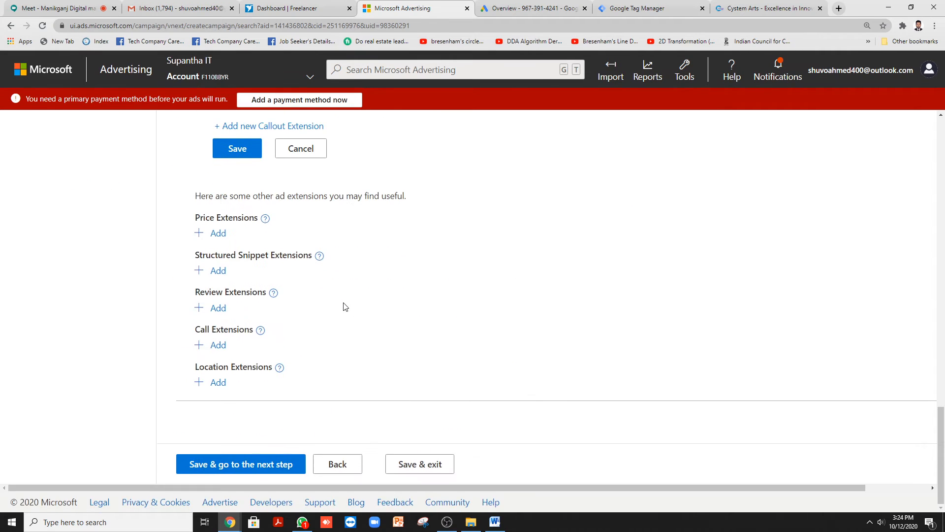
scroll(346, 306, up, 20)
scroll(347, 310, up, 4)
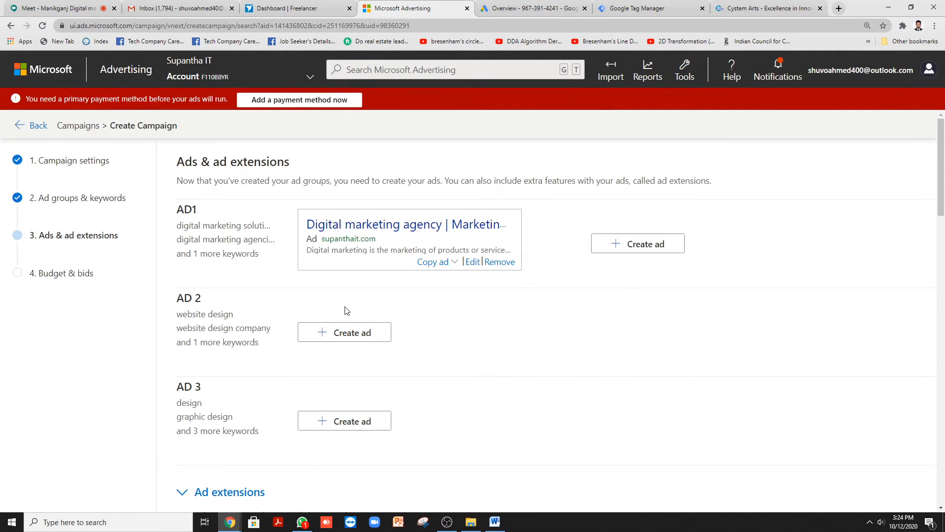
scroll(348, 286, down, 2)
click(350, 234)
click(287, 198)
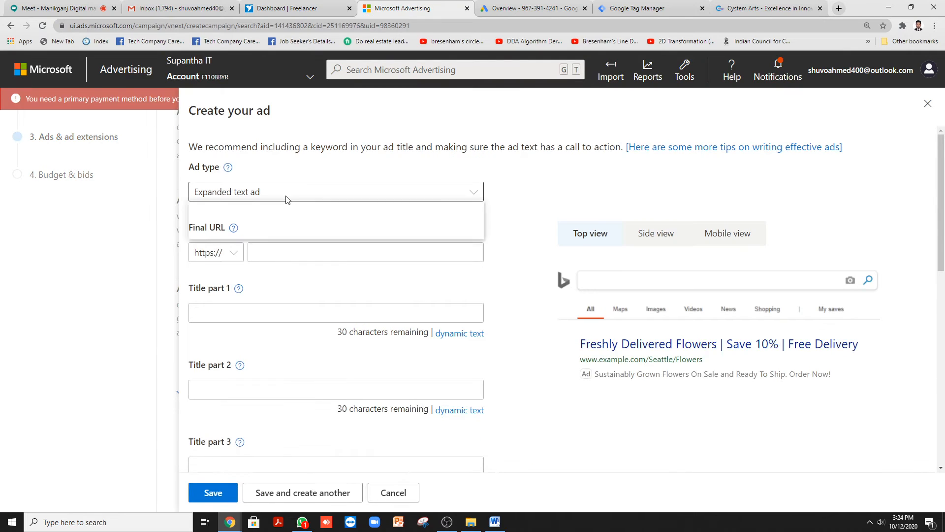
click(274, 205)
scroll(306, 236, down, 3)
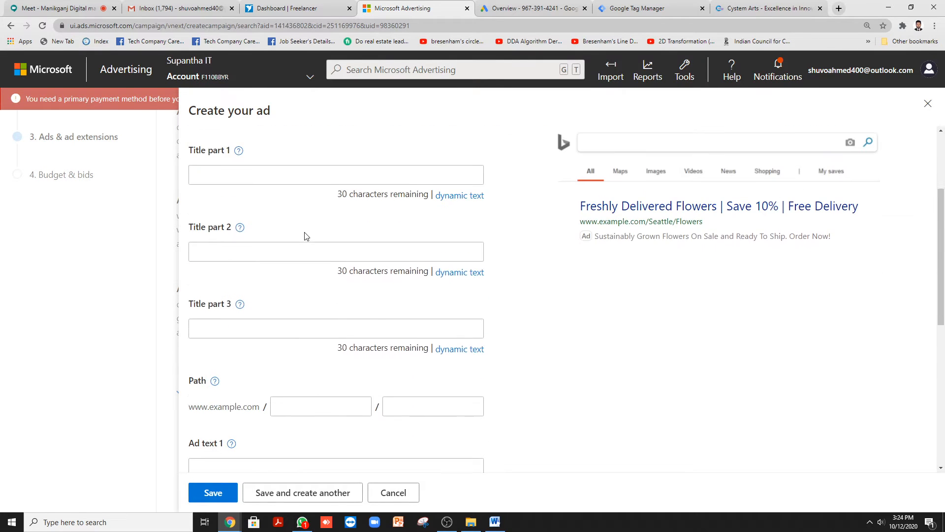
scroll(303, 226, up, 2)
click(292, 204)
text(supanthait.com/)
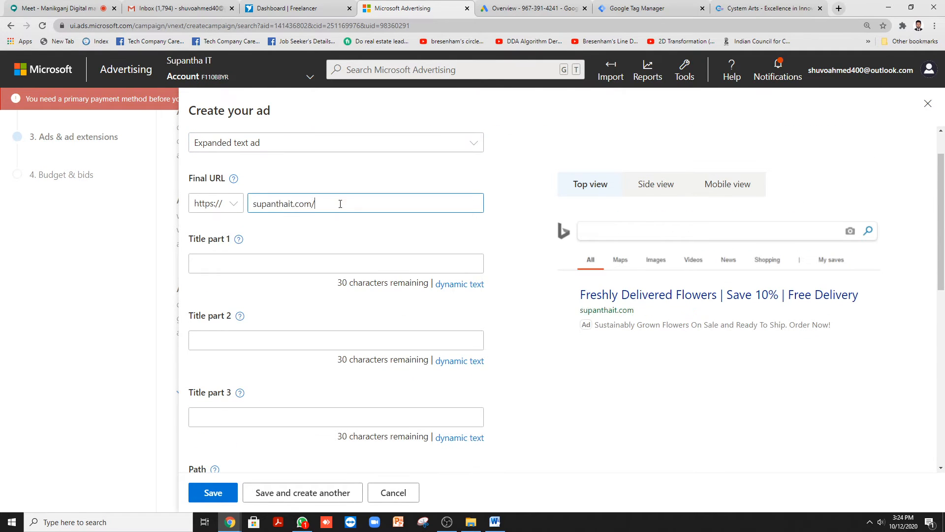
Step: Fill in the placeholder titles "sjkdfshfdjsadf" for part 1, "dsfjhdsfhdsfh" for part 2 and "sdfuhdsufhdsuf" for part 3
click(255, 266)
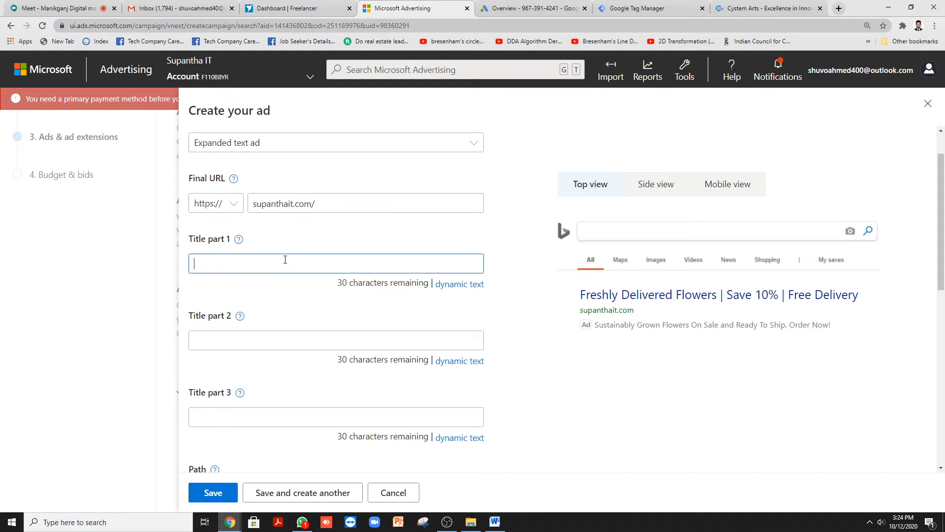
text(sjkdfshfdjsadf)
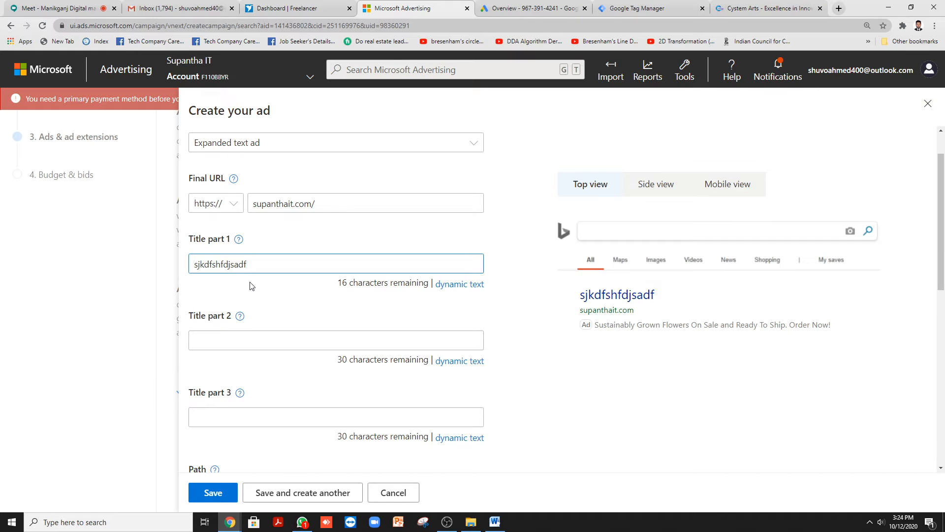
key(ctrl+a)
scroll(250, 283, down, 2)
click(252, 243)
text(dsfjhdsfhdsfh)
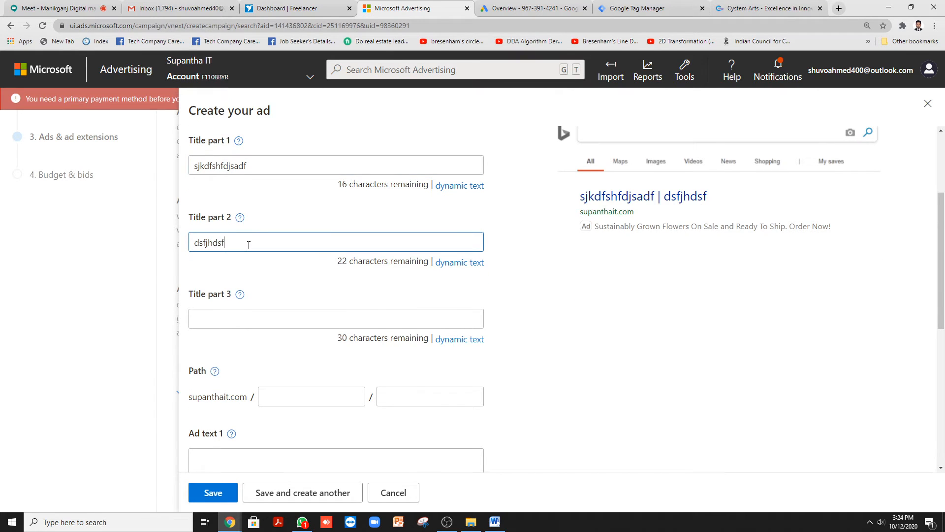
click(253, 314)
text(sdfuhdsufhdsuf)
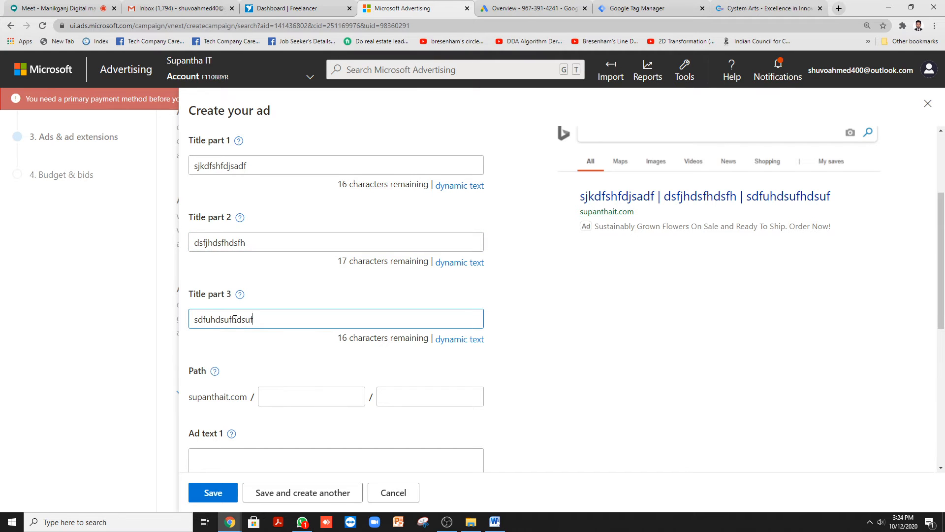
Step: Enter the placeholder descriptions "dskufhdsufhydsf" as Ad text 1 and "sdfkljfjsdjfds" as Ad text 2
scroll(239, 322, down, 3)
click(241, 326)
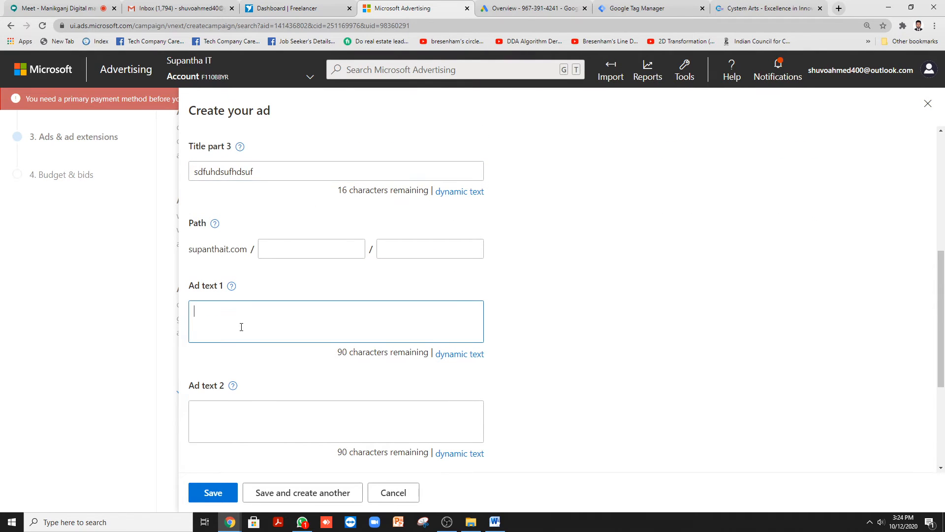
text(dskufhdsufhydsf)
scroll(241, 327, down, 3)
click(272, 263)
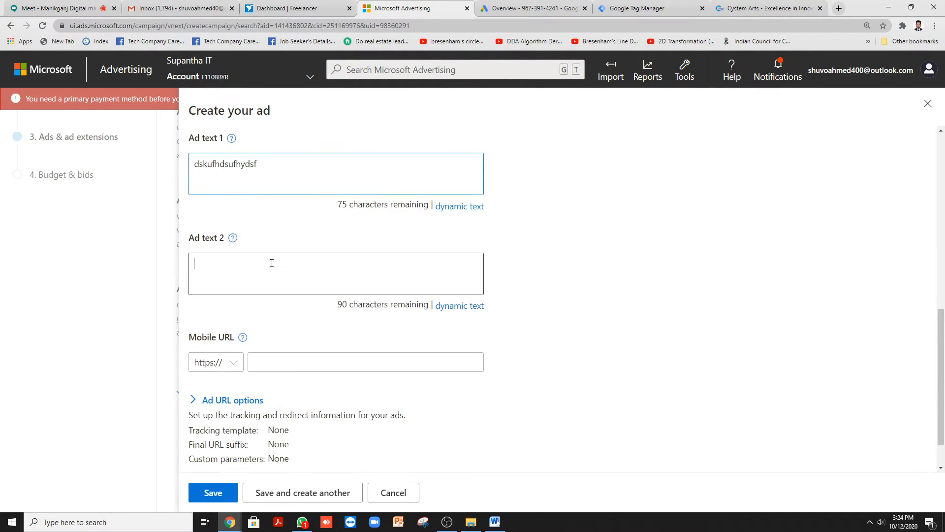
text(sdfkljfjsdjfds)
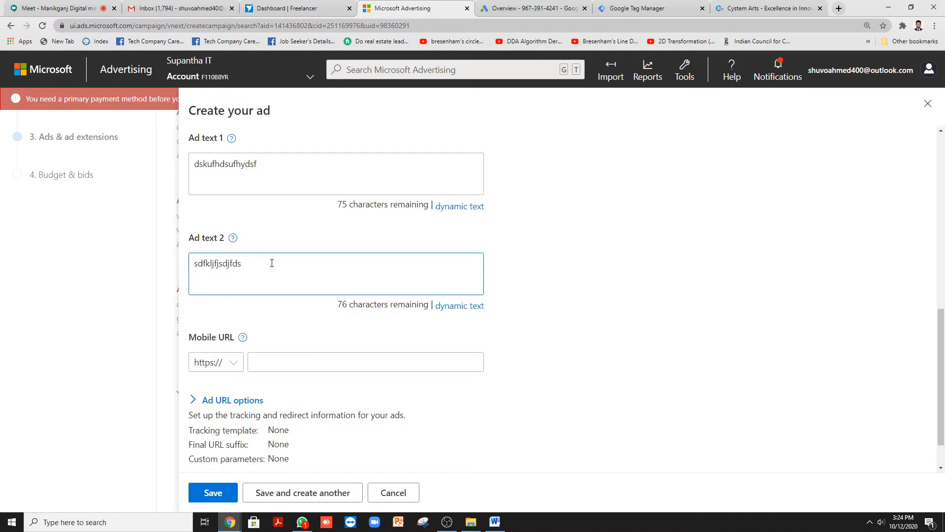
click(344, 362)
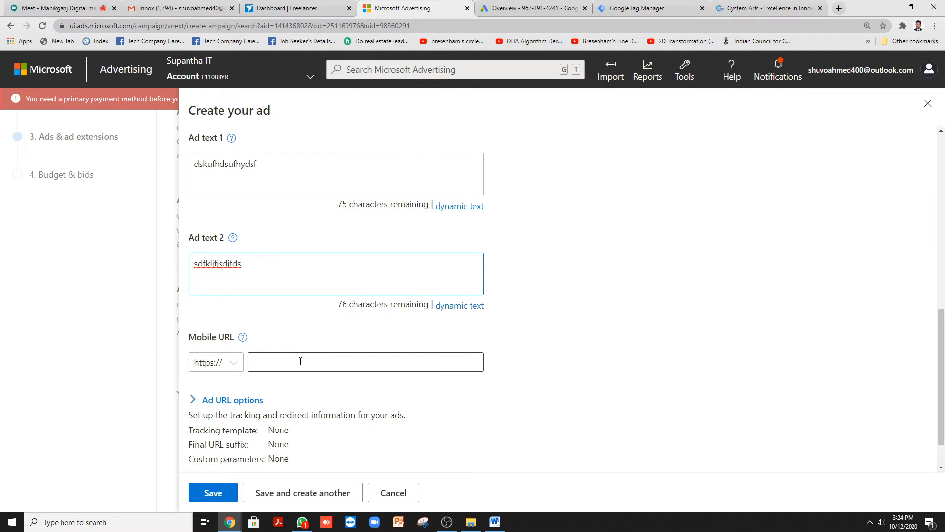
click(839, 8)
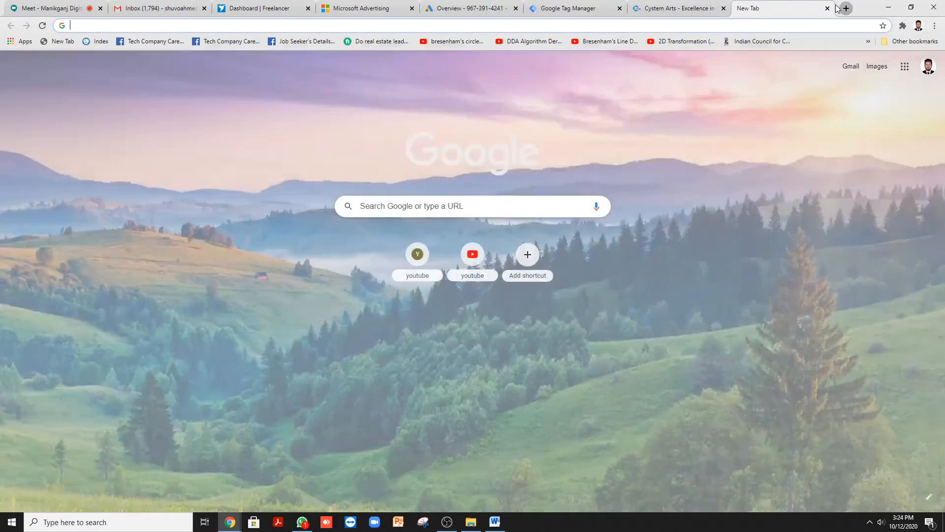
text(cys)
key(Return)
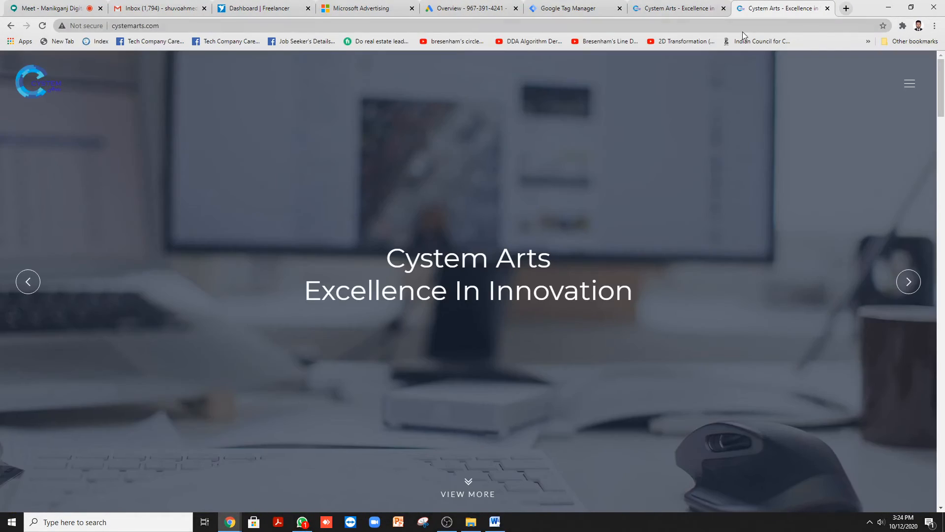
click(742, 29)
key(ctrl+c)
click(652, 6)
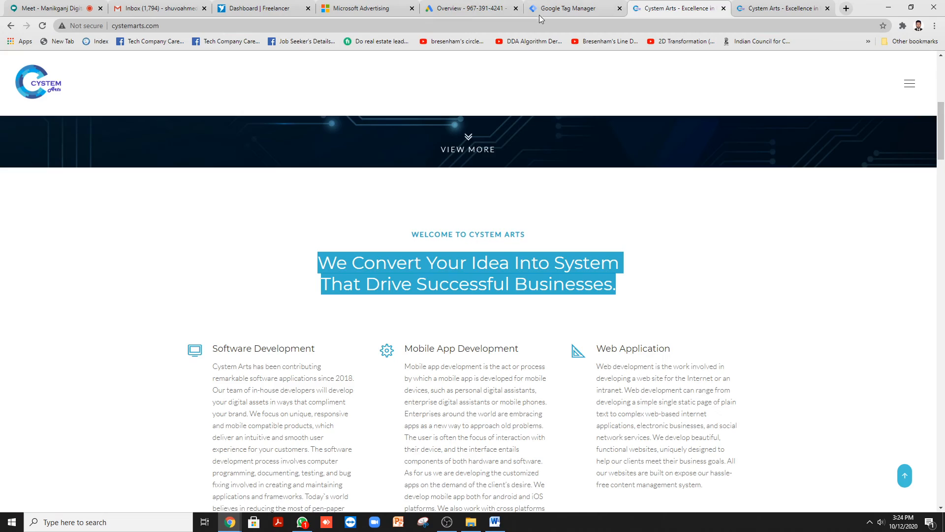
click(468, 7)
click(374, 8)
key(ctrl+v)
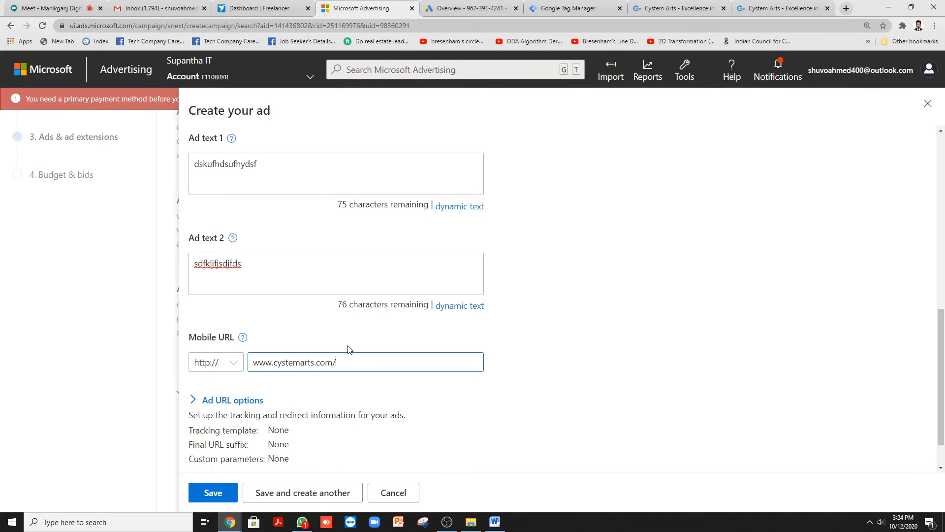
scroll(574, 350, up, 10)
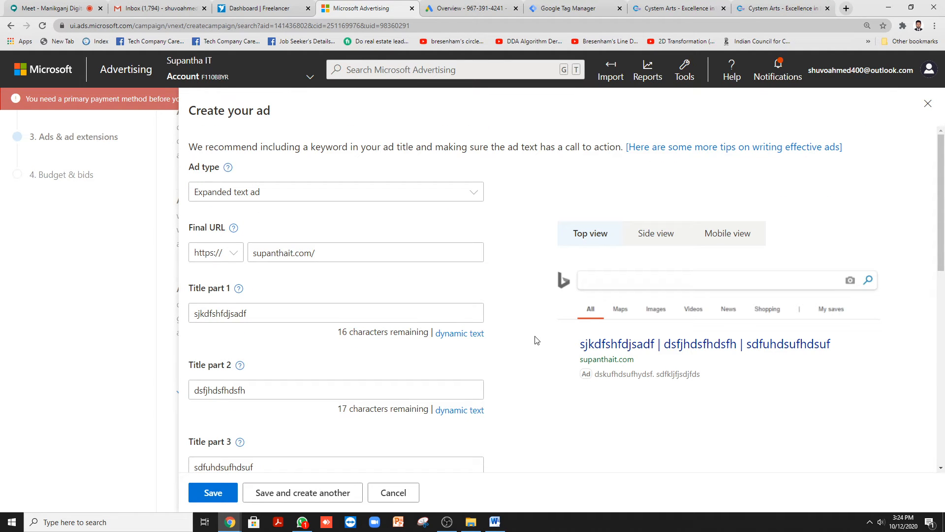
scroll(537, 340, down, 9)
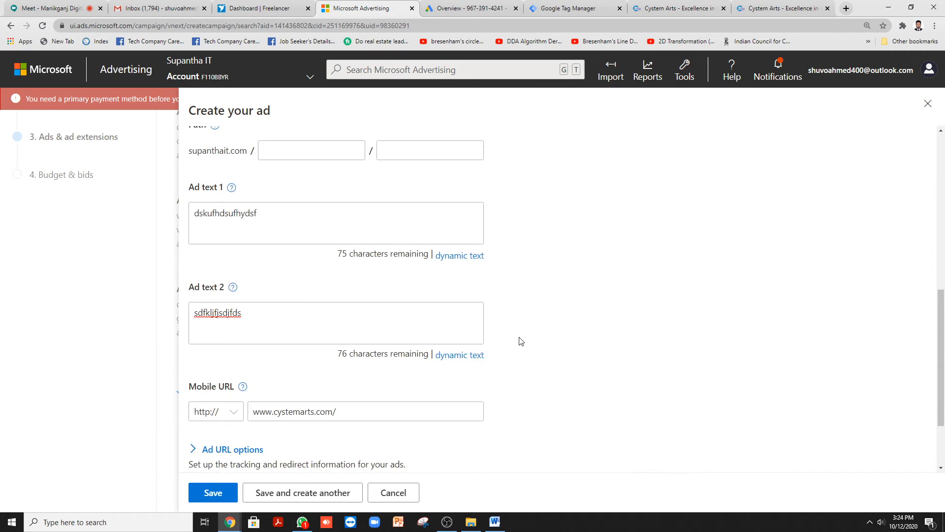
drag(363, 362, 231, 368)
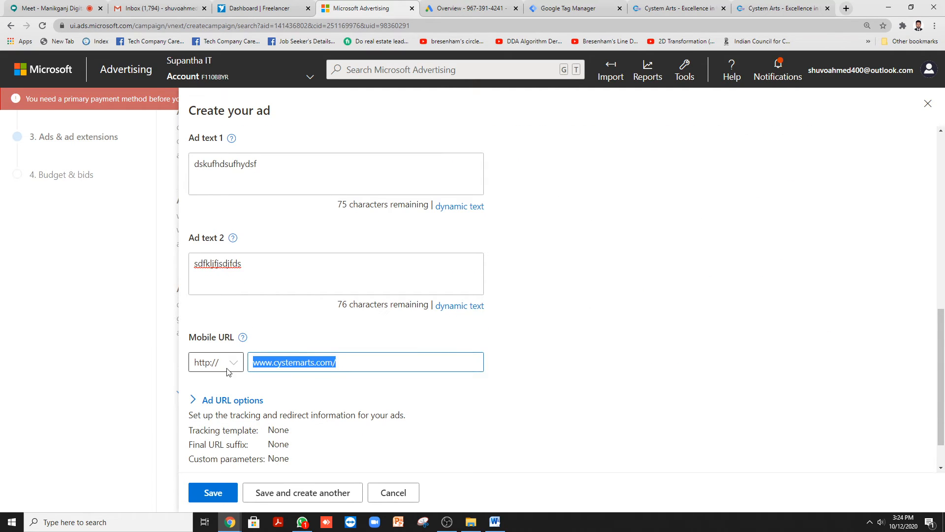
key(BackSpace)
scroll(237, 359, up, 10)
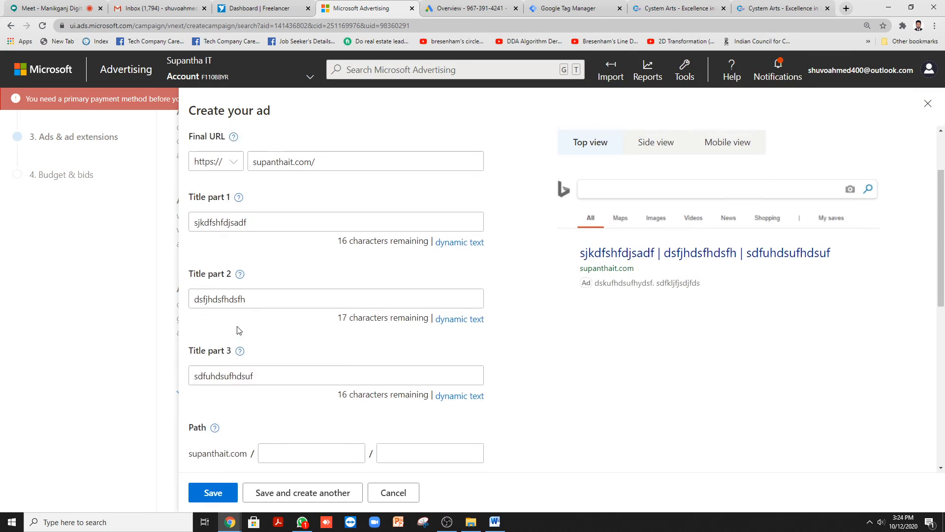
drag(323, 260, 222, 268)
key(ctrl+c)
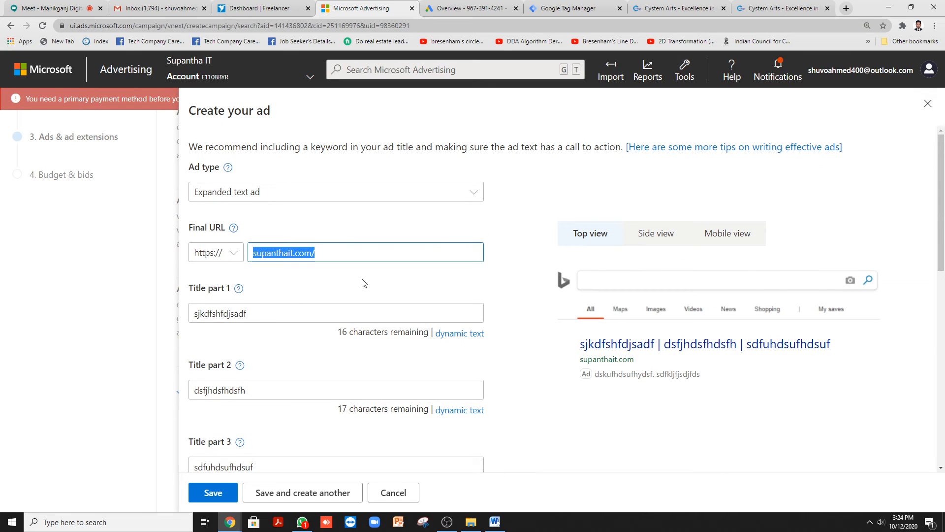
scroll(594, 308, down, 5)
scroll(594, 309, down, 5)
click(320, 315)
key(ctrl+v)
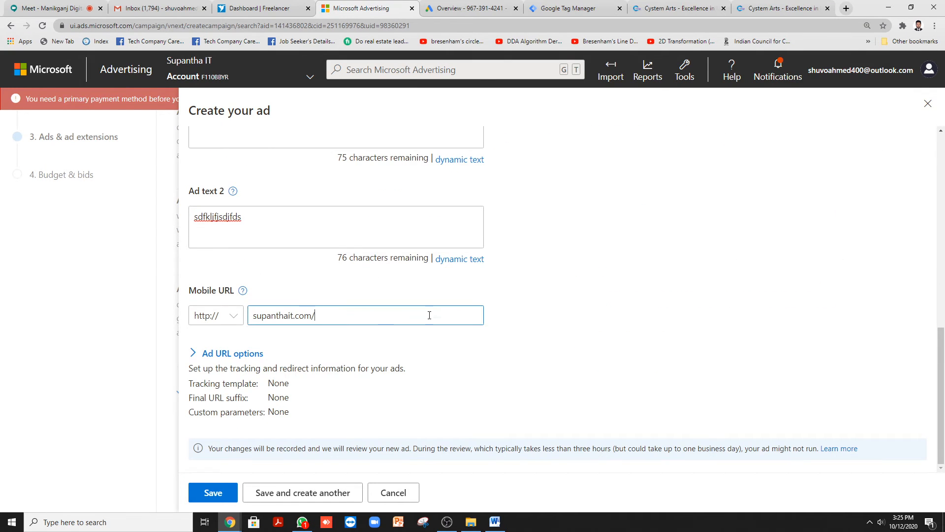
click(229, 316)
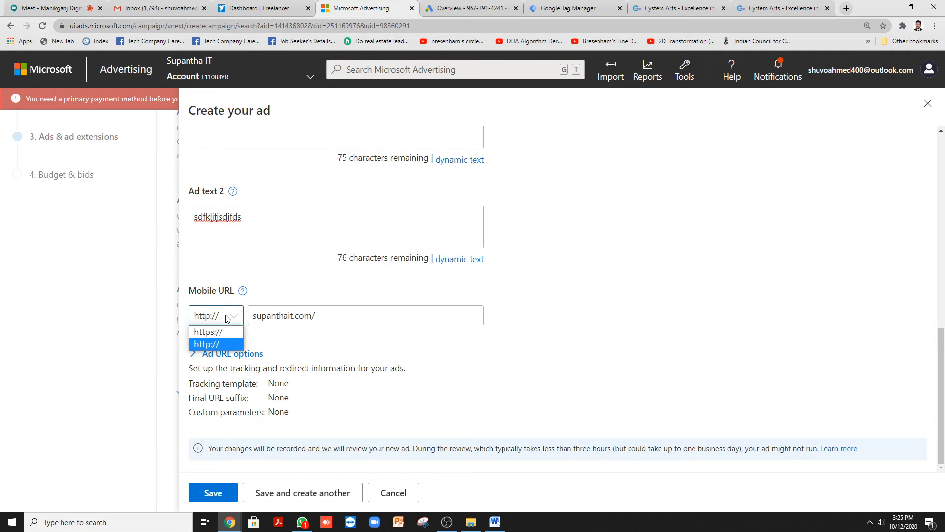
click(233, 334)
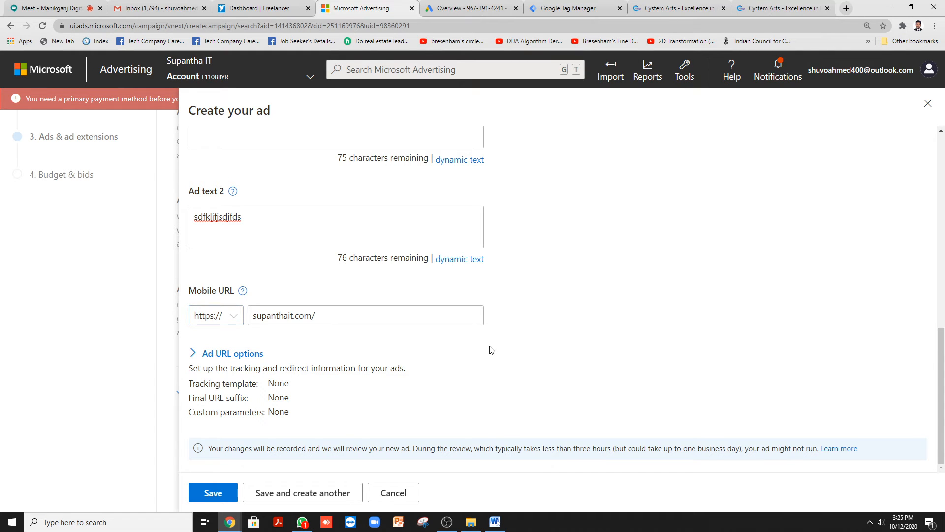
click(220, 498)
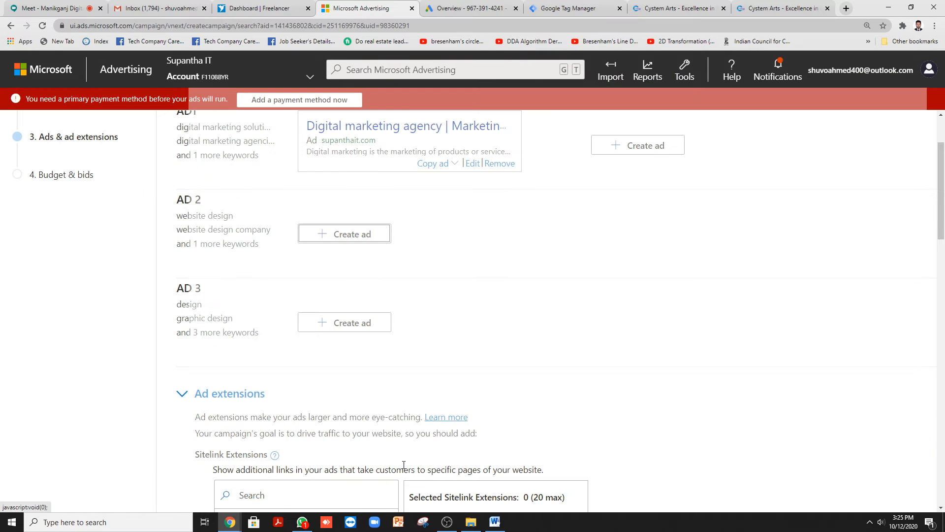
scroll(342, 282, down, 2)
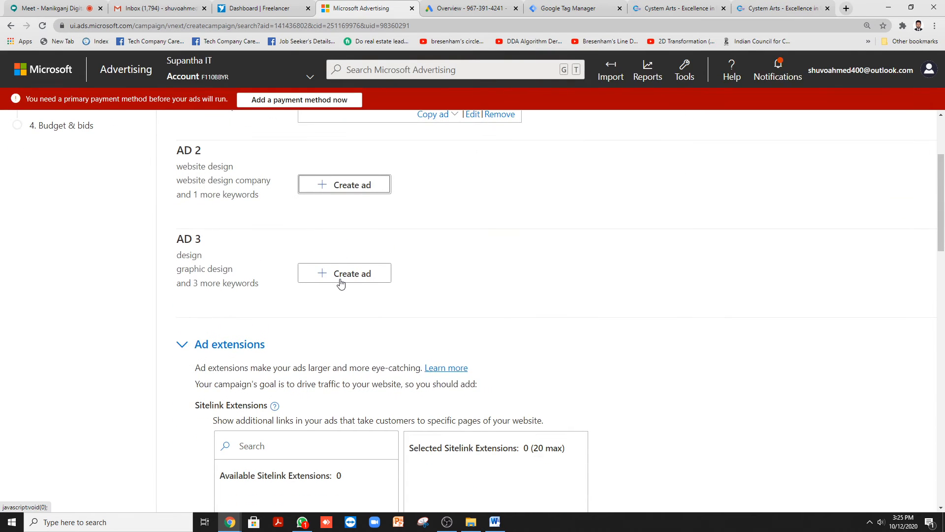
click(340, 280)
click(294, 195)
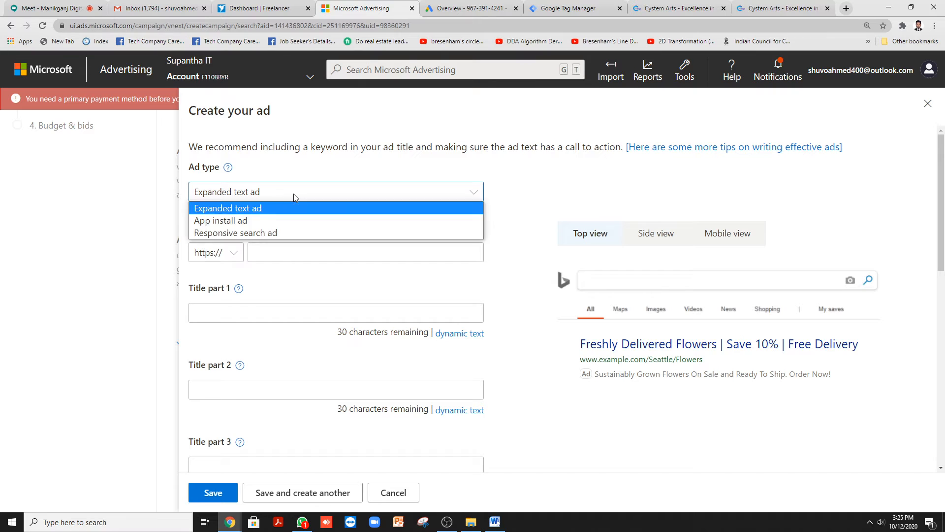
click(297, 264)
click(309, 256)
key(ctrl+v)
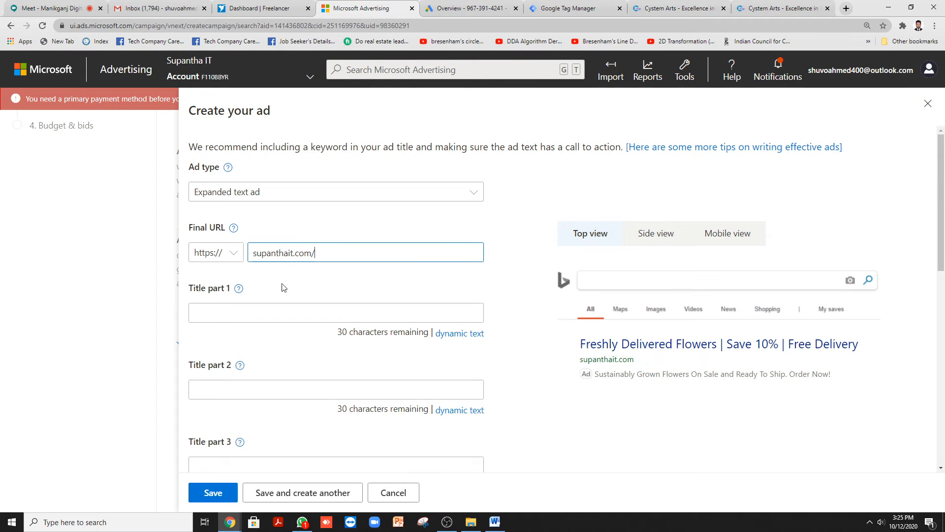
Step: Fill in the AD 3 ad's three title parts with the placeholders "awerewr", "ewrwer" and "ewrwerewr"
click(239, 315)
text(awerewr)
scroll(265, 316, down, 3)
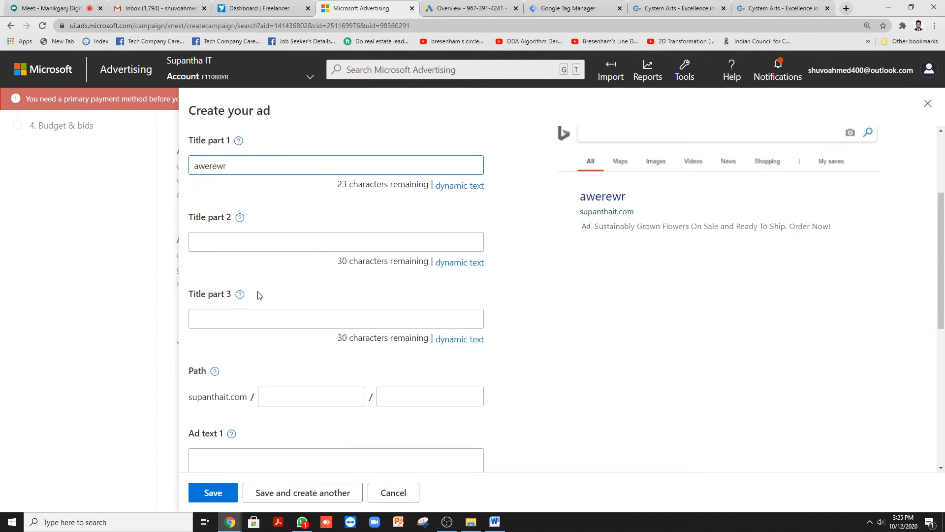
click(253, 249)
text(ewrwer)
click(244, 318)
text(ewrwerewr)
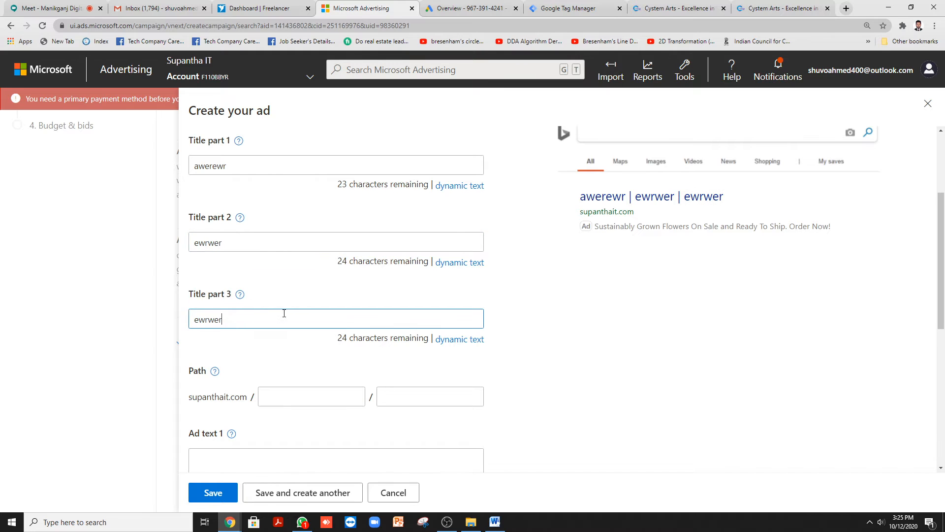
Step: Enter the placeholder descriptions "ewrwerewr" as Ad text 1 and "ewrewrewr" as Ad text 2
scroll(283, 310, down, 2)
click(296, 294)
scroll(263, 338, down, 1)
click(257, 321)
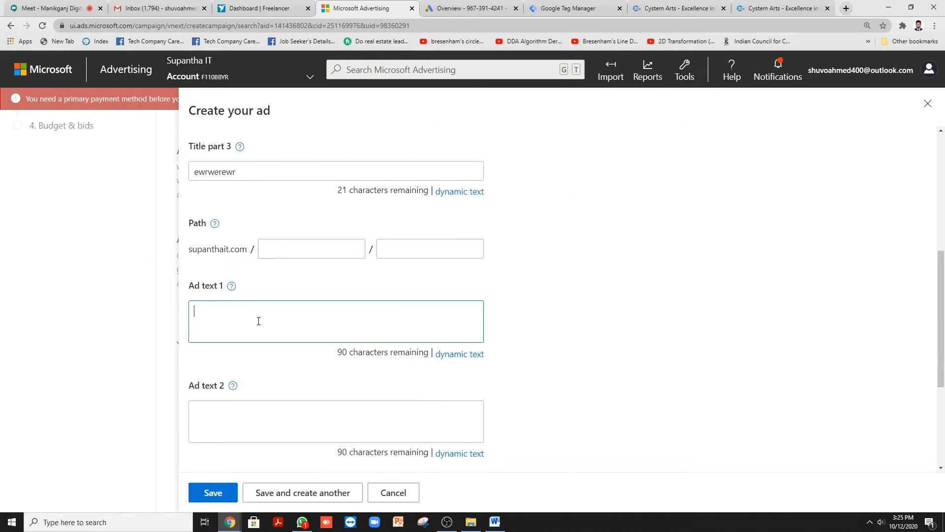
text(ewrwerewr)
click(246, 412)
text(ewrewrewr)
scroll(296, 394, down, 4)
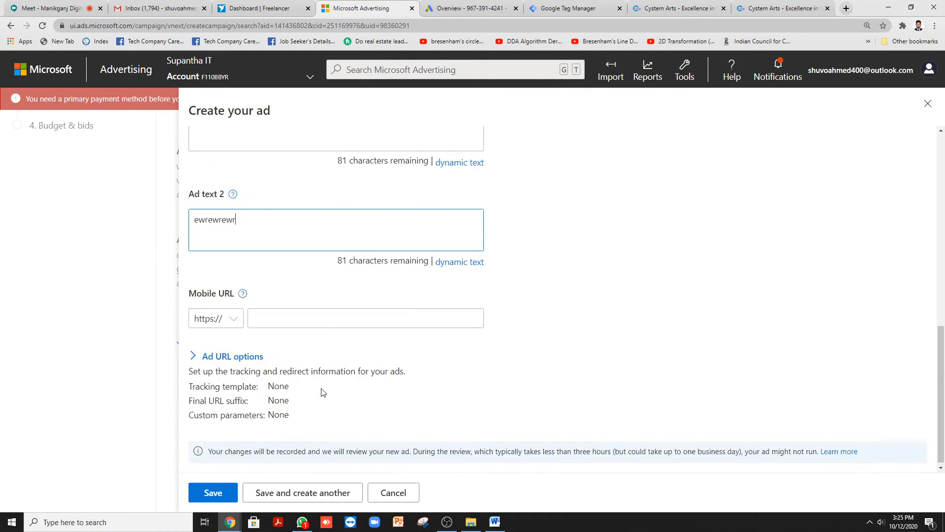
click(312, 321)
key(ctrl+v)
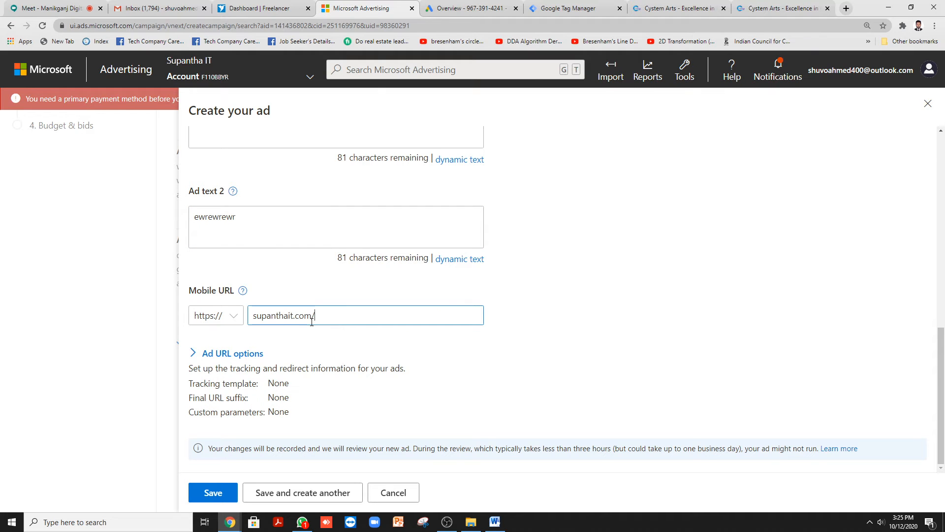
click(537, 319)
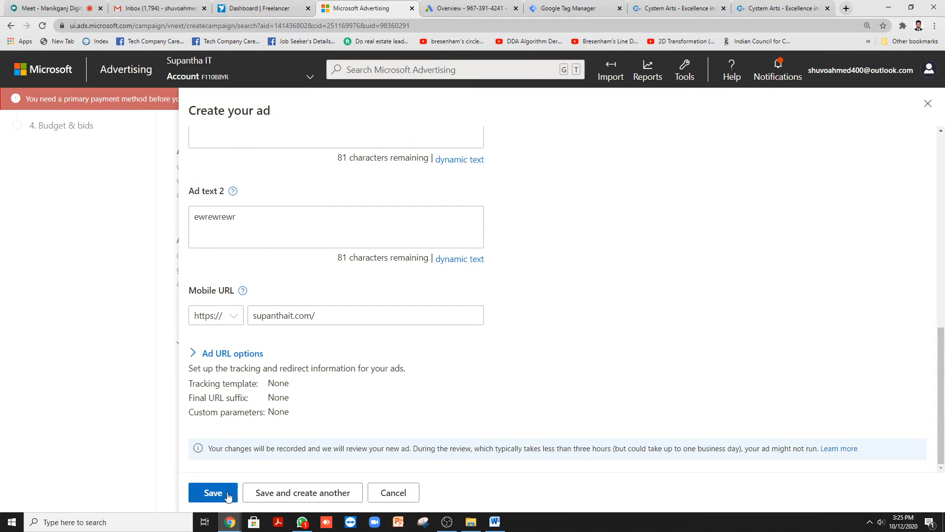
click(327, 493)
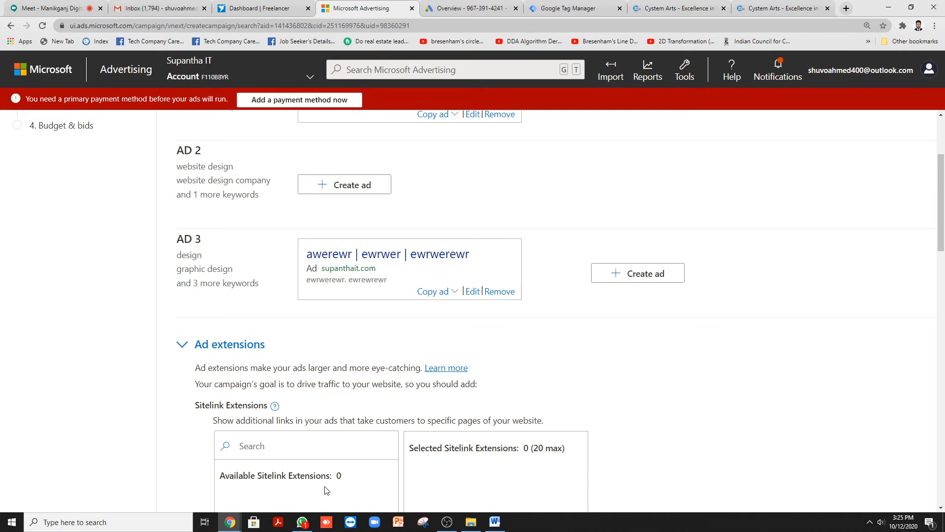
scroll(327, 476, up, 3)
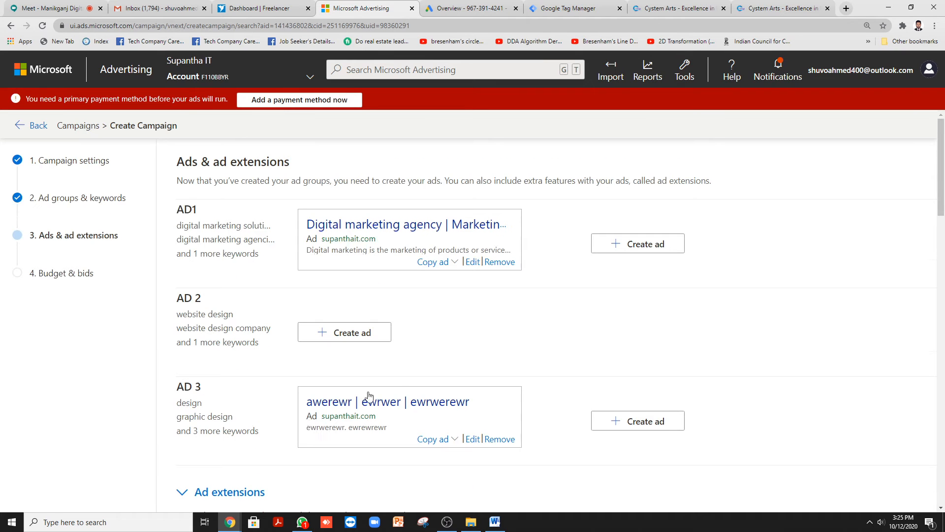
click(358, 338)
click(305, 193)
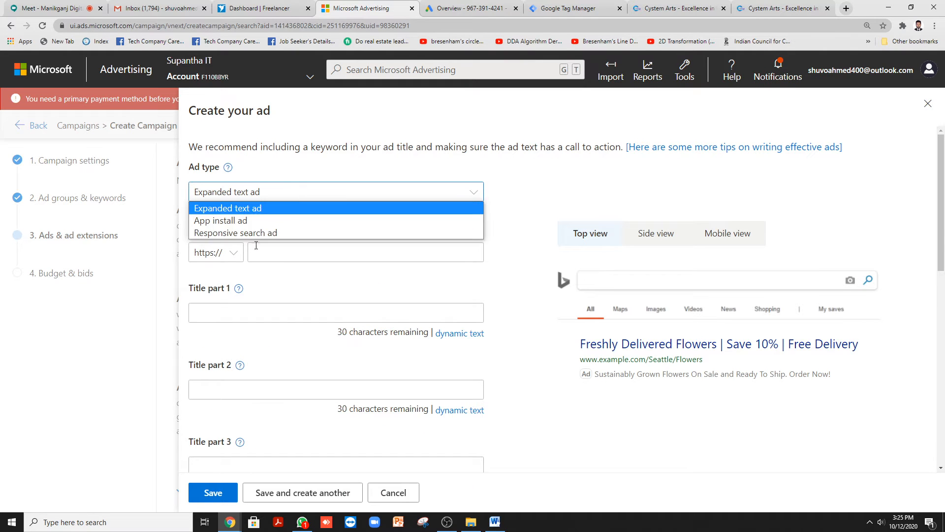
click(256, 245)
click(320, 249)
key(ctrl+v)
Step: Fill in the AD 2 ad's three title parts with the placeholders "edrfewr", "ewrewr" and "werewr"
click(267, 315)
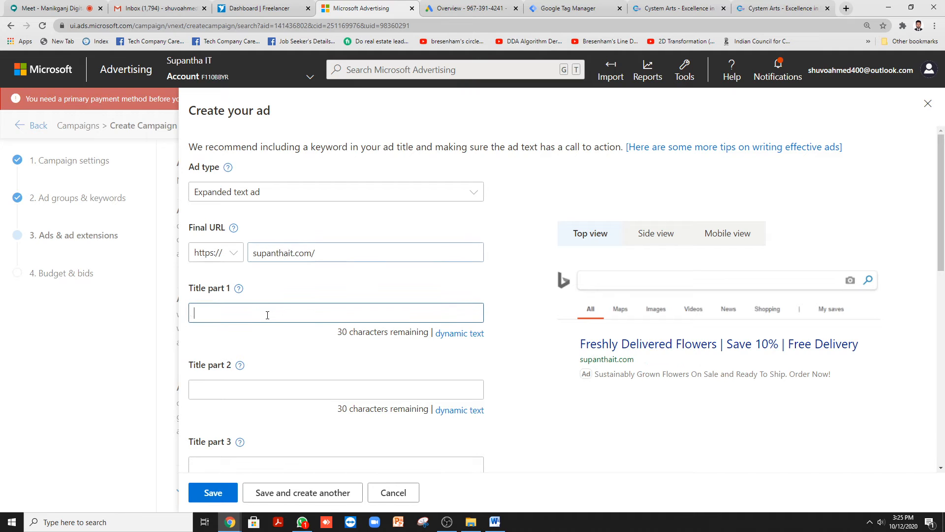
text(edrfewr)
scroll(264, 316, down, 3)
click(253, 241)
text(ewrewr)
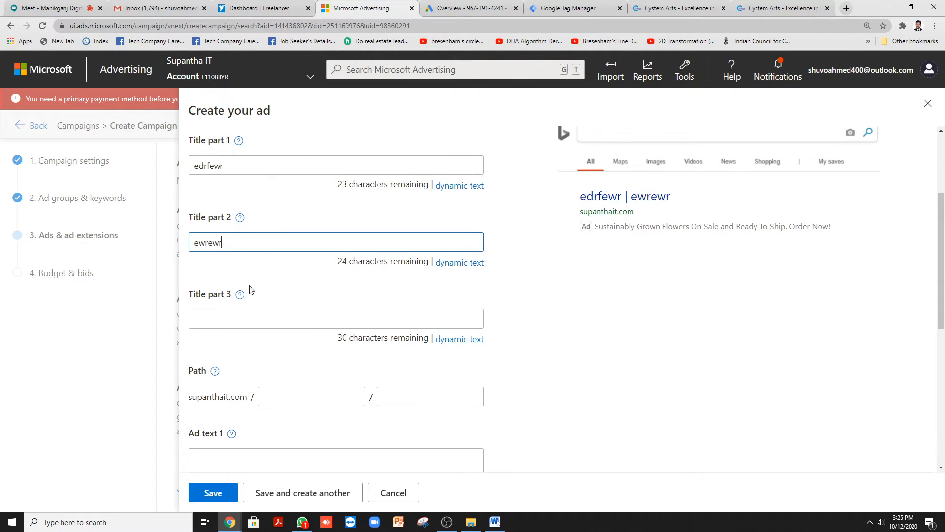
scroll(250, 290, down, 2)
click(253, 221)
text(werewr)
Step: Enter the placeholder descriptions "werrewrwer" as Ad text 1 and "trtytyrt" as Ad text 2
scroll(243, 321, down, 1)
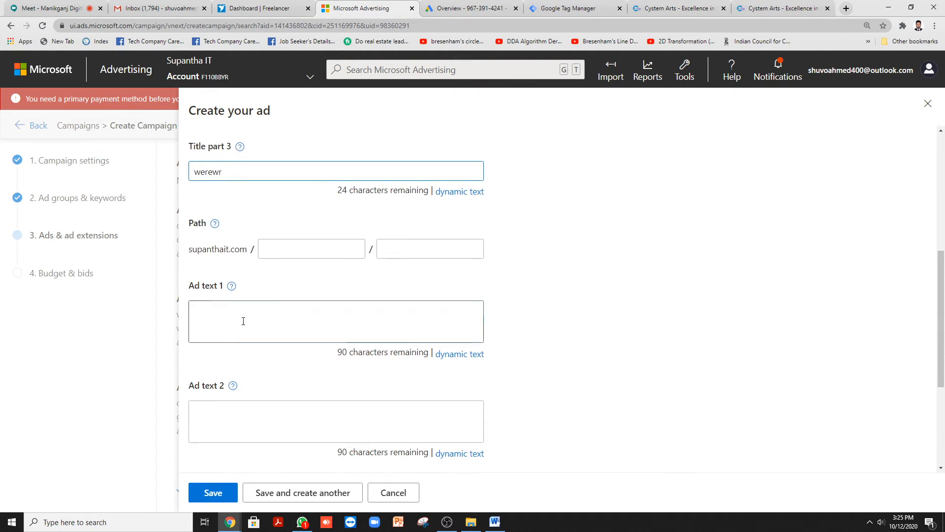
click(243, 321)
text(werrewrwer)
scroll(243, 329, down, 3)
click(251, 266)
text(trty)
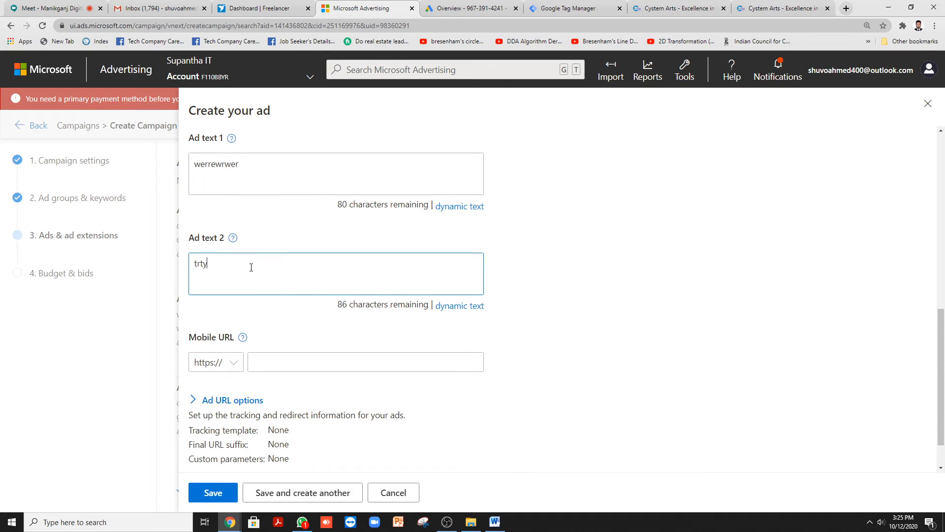
text(tyrt)
scroll(251, 273, down, 1)
click(279, 315)
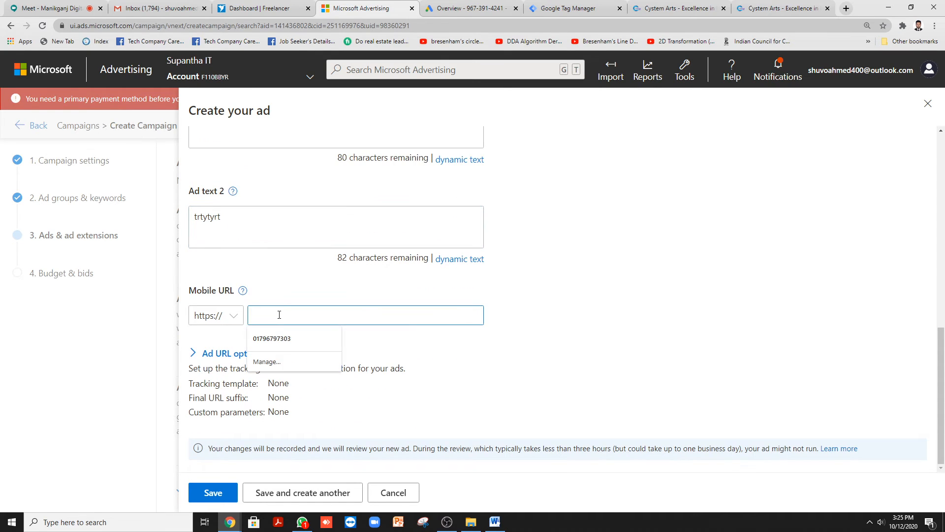
key(ctrl+v)
click(556, 325)
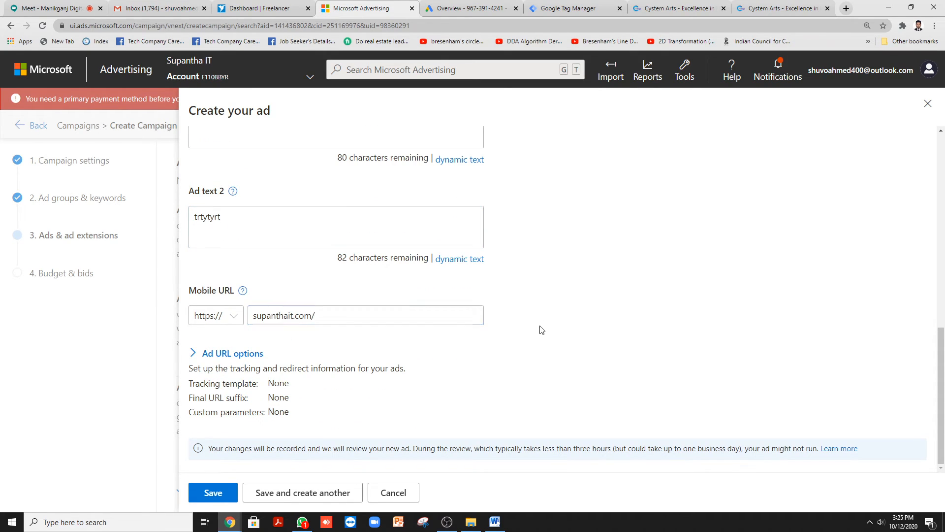
click(293, 493)
click(413, 495)
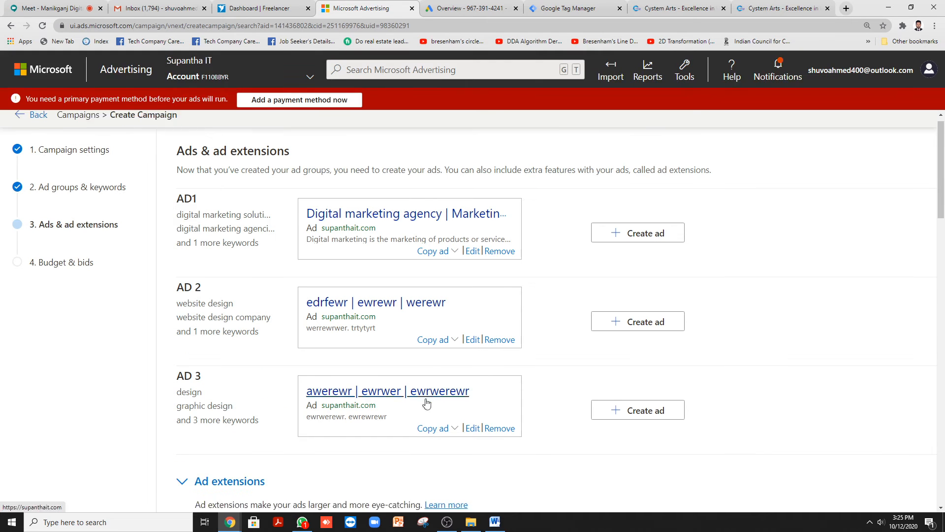
Step: Save the ads without adding any ad extensions and continue to the Budget & bids stage
scroll(427, 403, down, 1)
scroll(420, 275, up, 1)
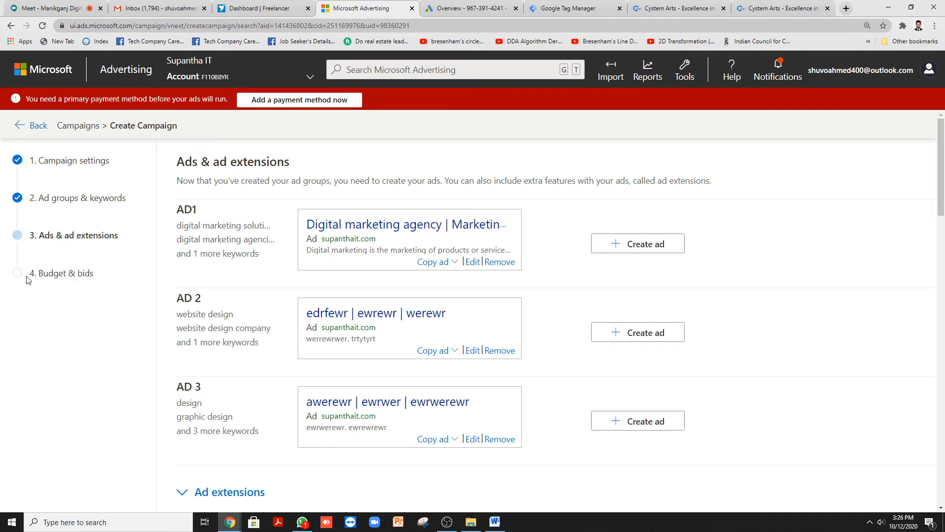
scroll(98, 276, down, 8)
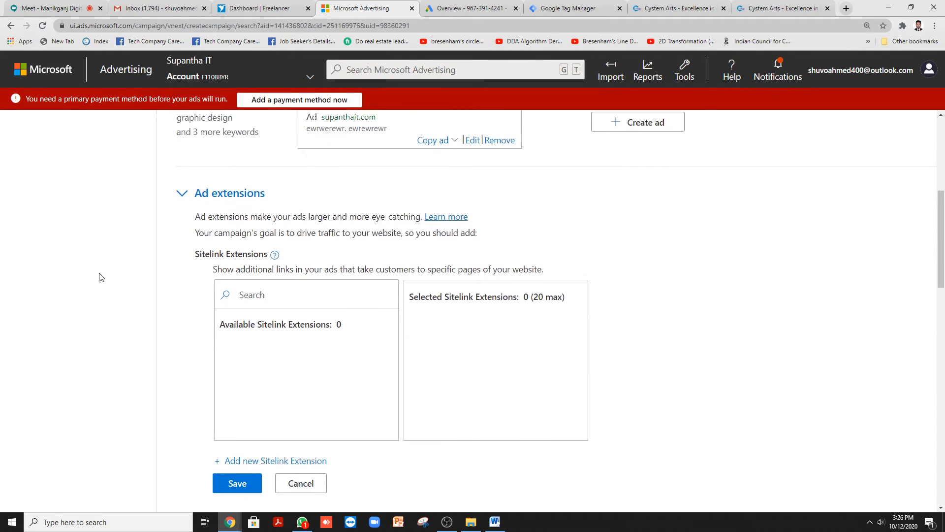
scroll(98, 277, down, 13)
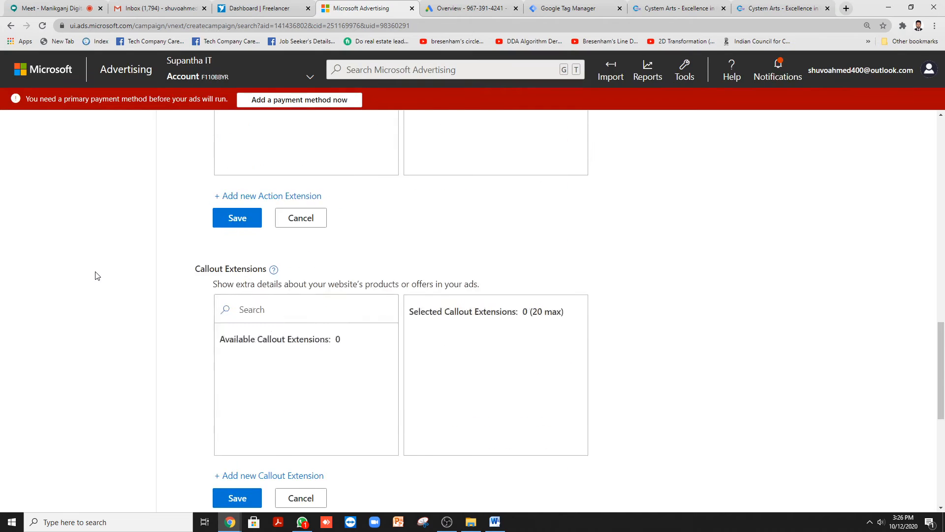
scroll(97, 276, down, 4)
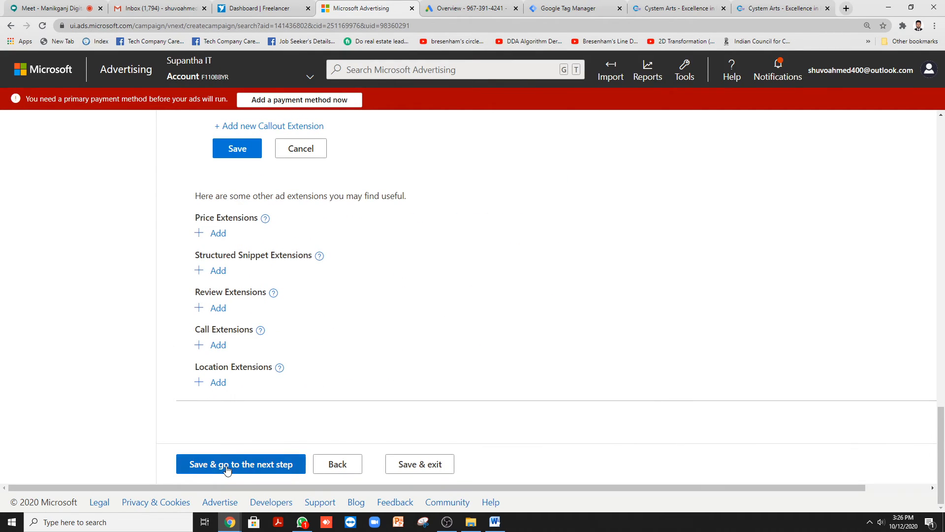
click(228, 467)
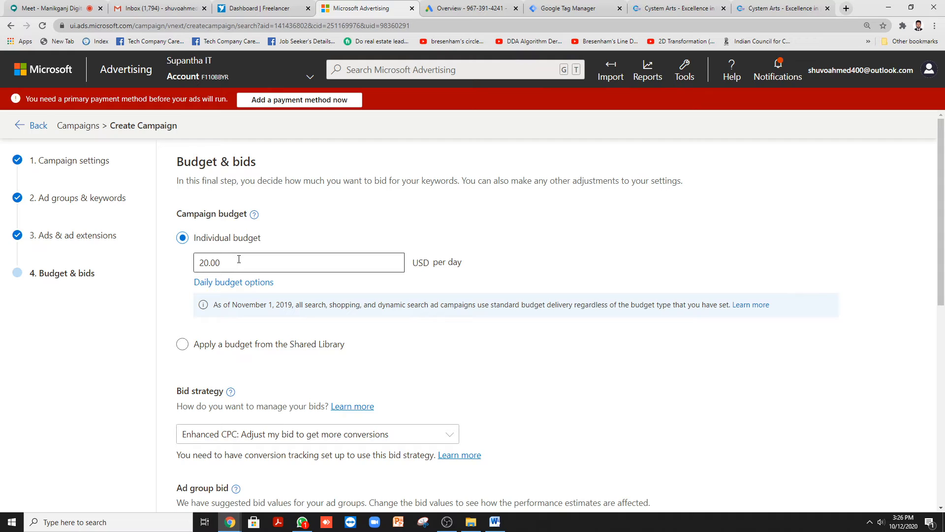
Step: Set the campaign's individual budget to 10 USD per day with Standard as the daily budget option
click(259, 286)
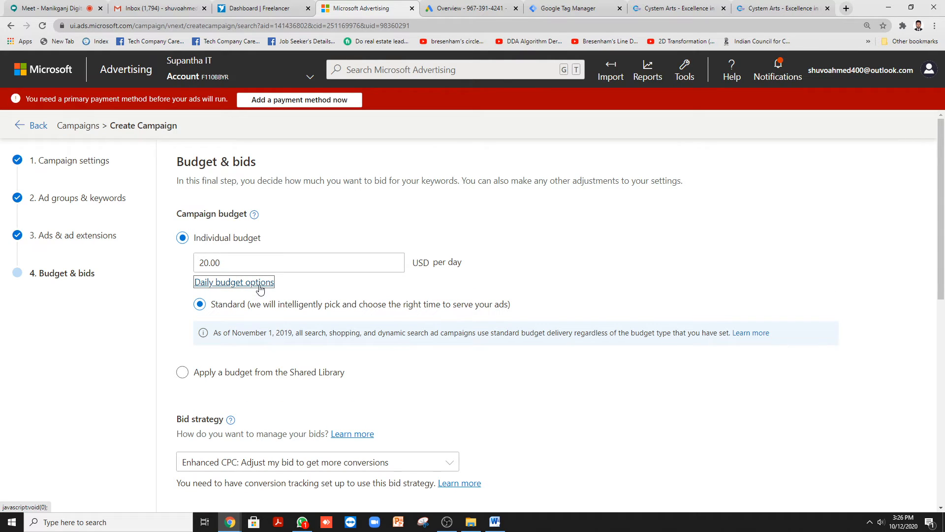
double_click(242, 263)
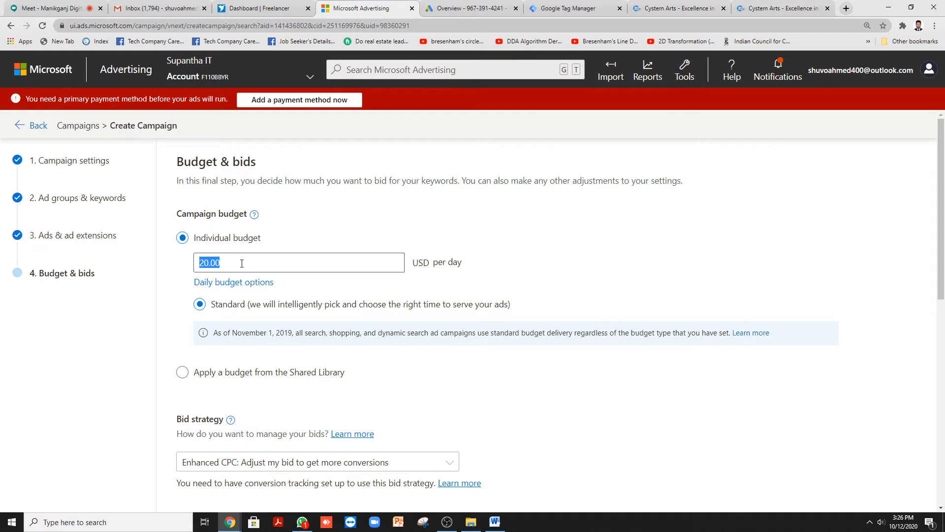
key(BackSpace)
text(10)
click(200, 304)
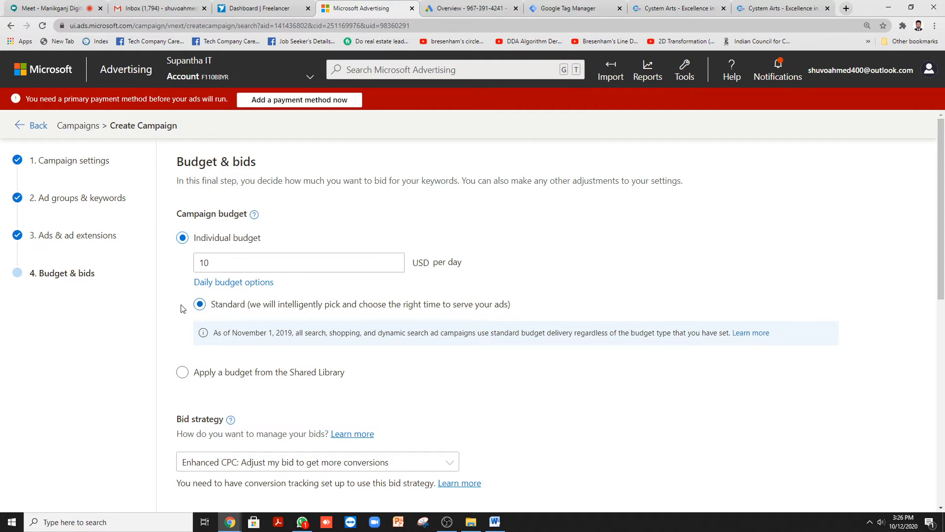
Step: Enlarge the page to 175% and open the list of available bid strategies for the campaign
scroll(178, 309, down, 4)
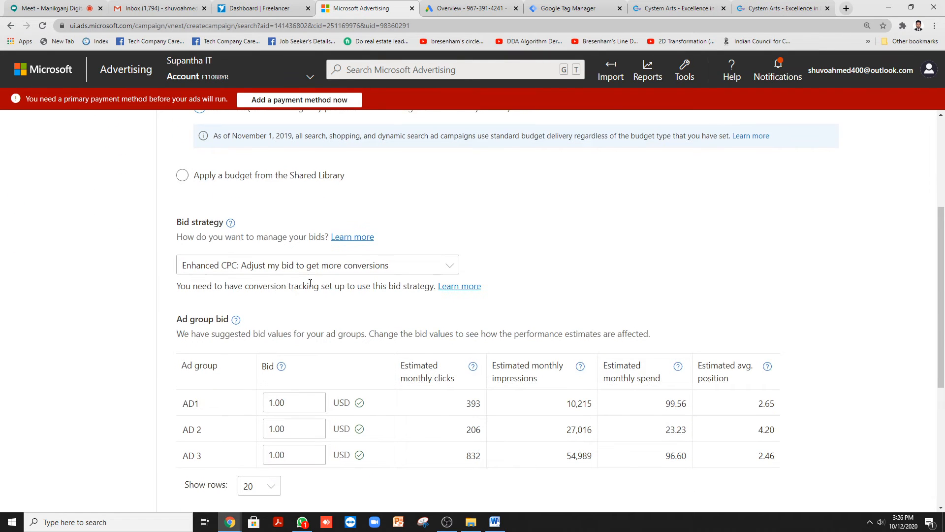
click(454, 266)
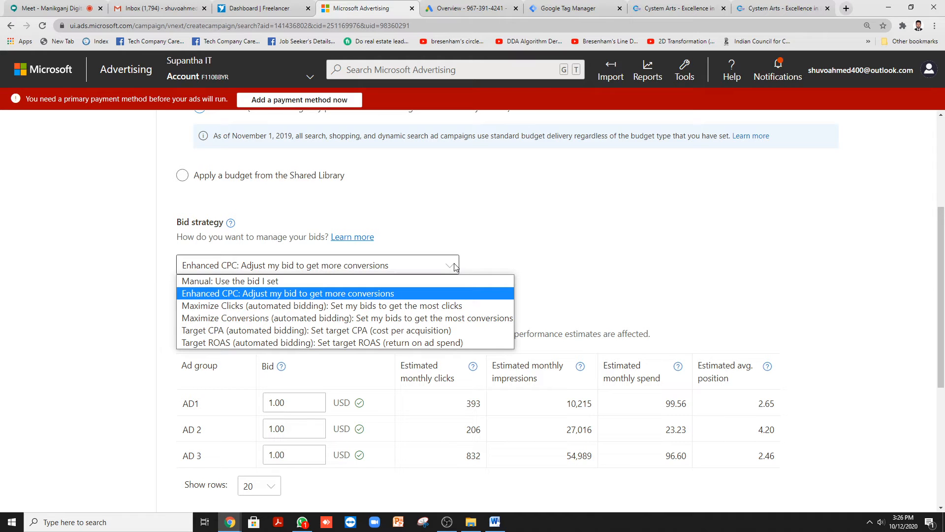
key(ctrl+plus)
scroll(317, 266, down, 2)
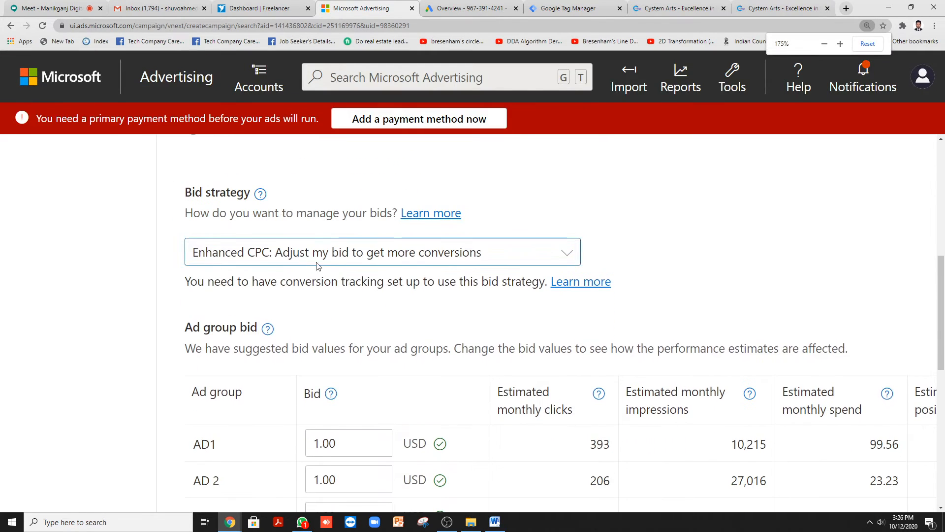
click(317, 266)
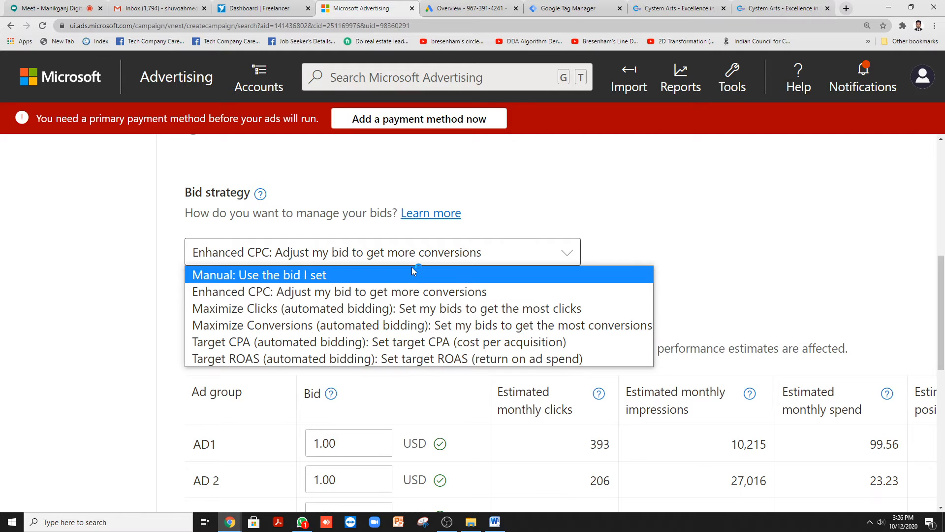
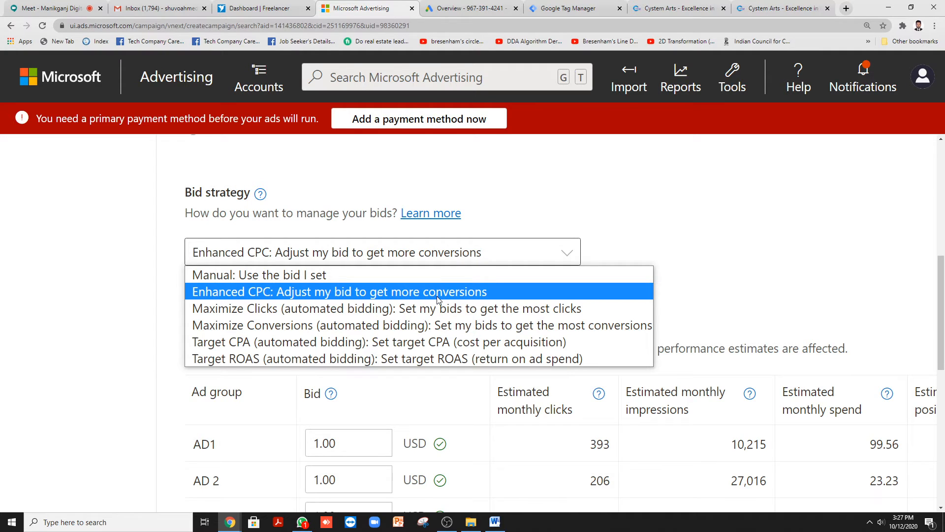
Step: Set the bid strategy to Manual: Use the bid I set, and reduce the page zoom to 125%
click(365, 274)
scroll(698, 245, down, 1)
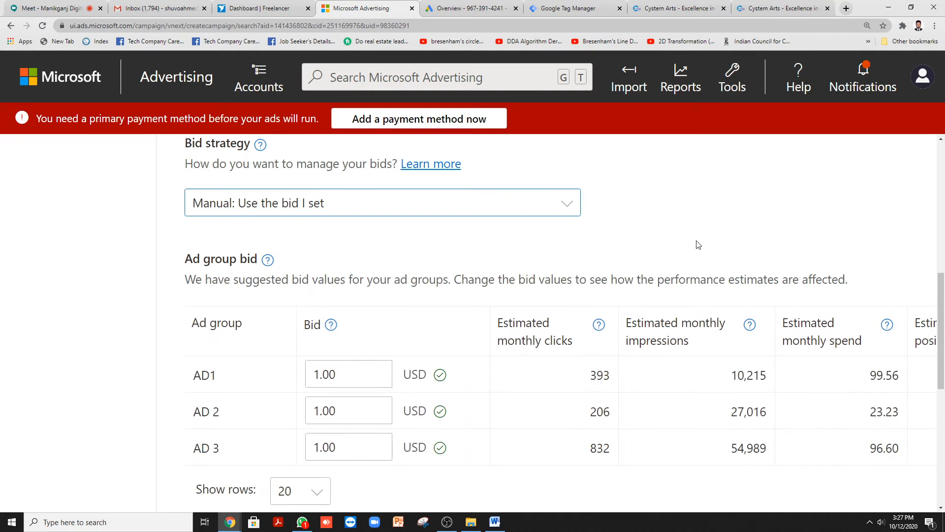
key(ctrl+minus)
key(ctrl+minus)
scroll(485, 315, up, 2)
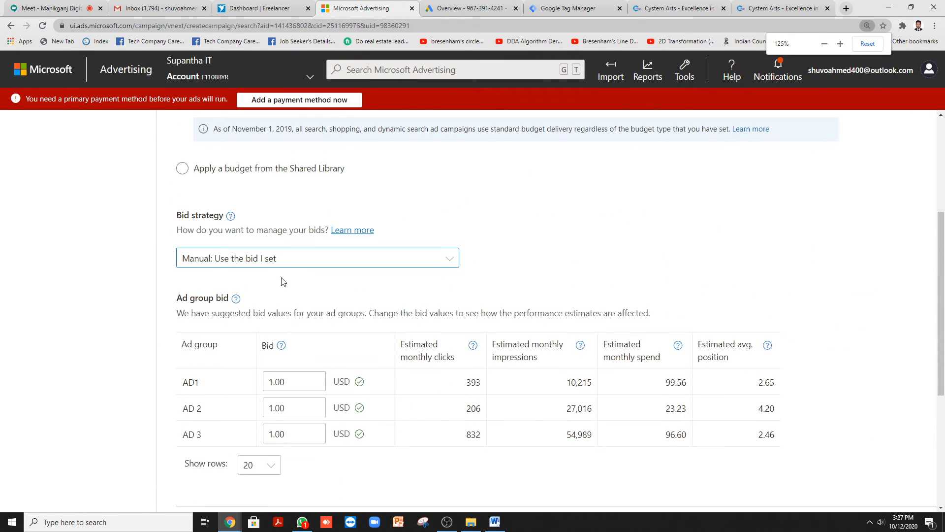
Step: Examine the ad group bids for AD1, AD 2 and AD 3 with their estimated monthly clicks, impressions and spend
scroll(267, 264, down, 1)
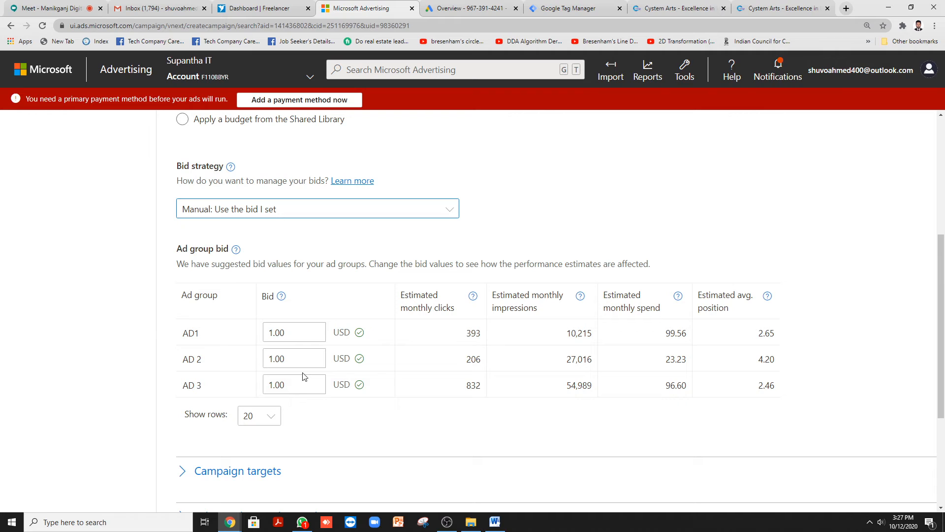
click(305, 331)
click(286, 332)
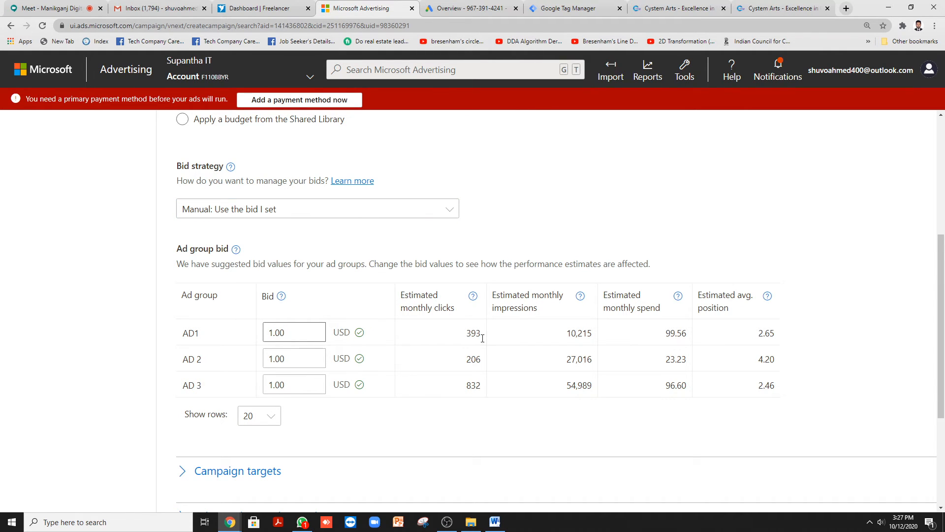
scroll(460, 319, down, 1)
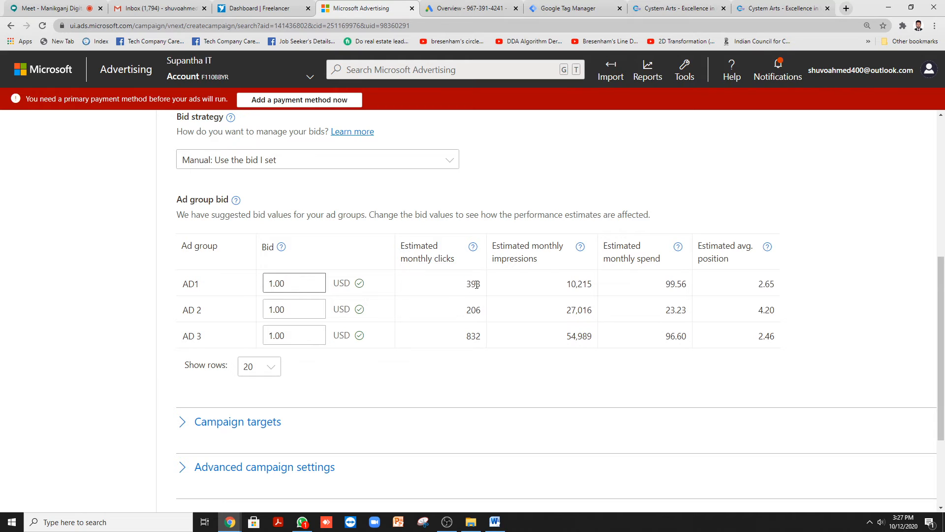
drag(467, 285, 481, 288)
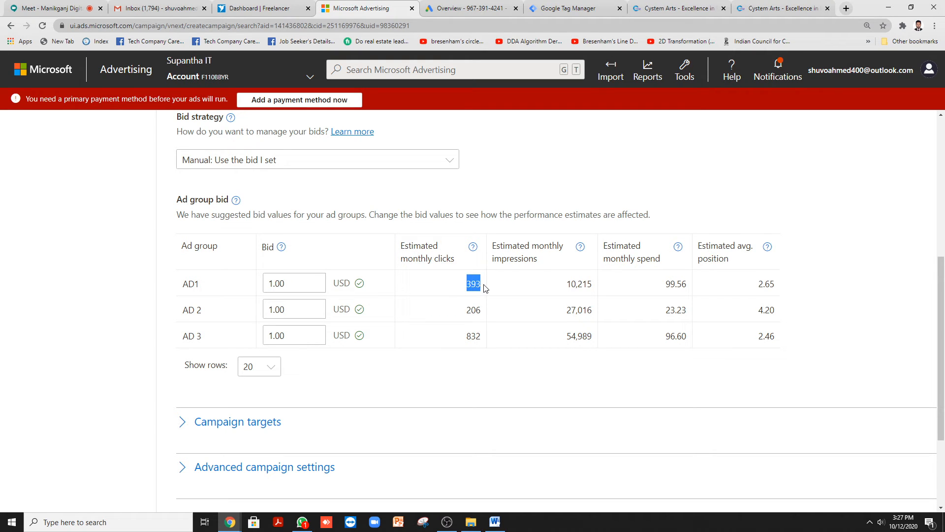
click(479, 289)
drag(629, 260, 661, 259)
click(659, 261)
scroll(413, 302, down, 1)
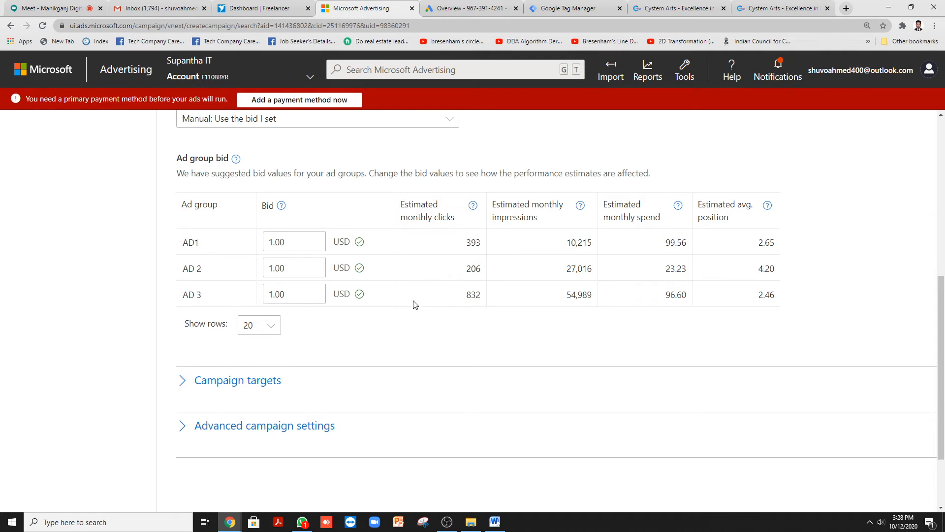
scroll(414, 291, up, 1)
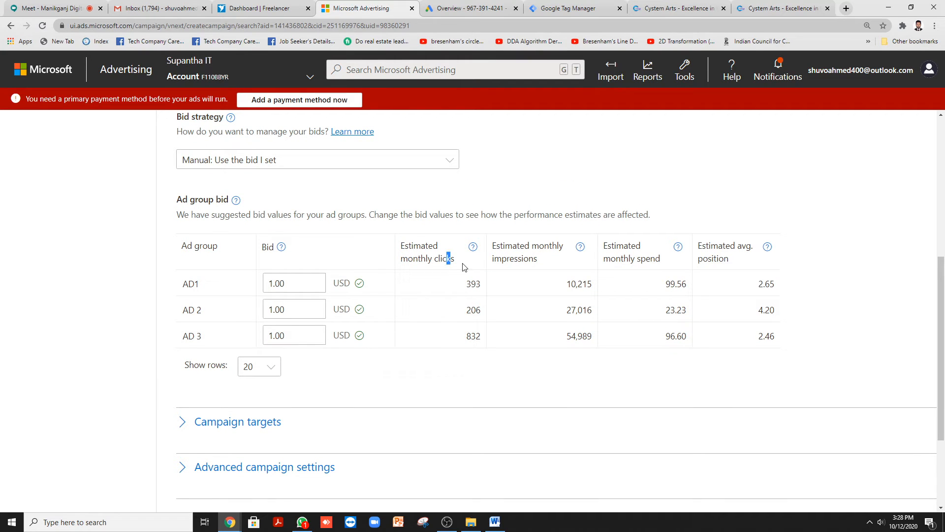
drag(502, 258, 510, 258)
scroll(374, 304, down, 1)
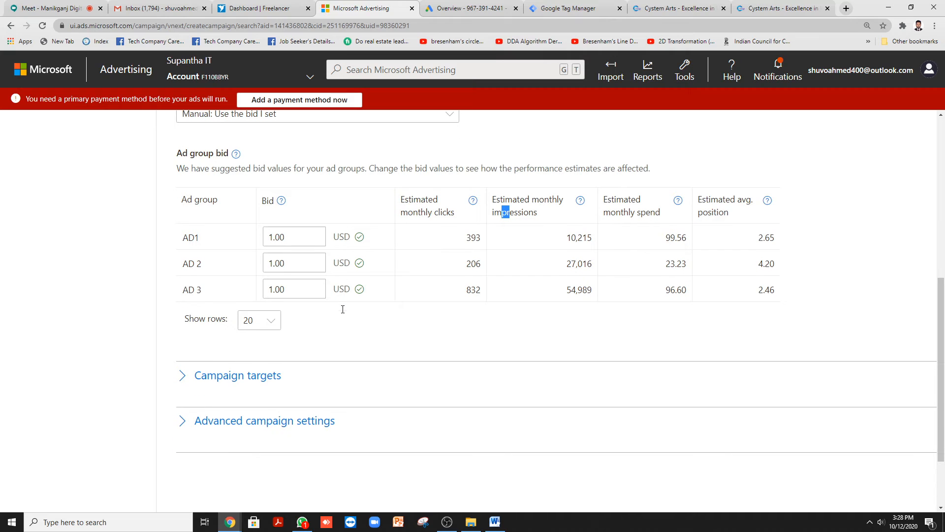
click(303, 236)
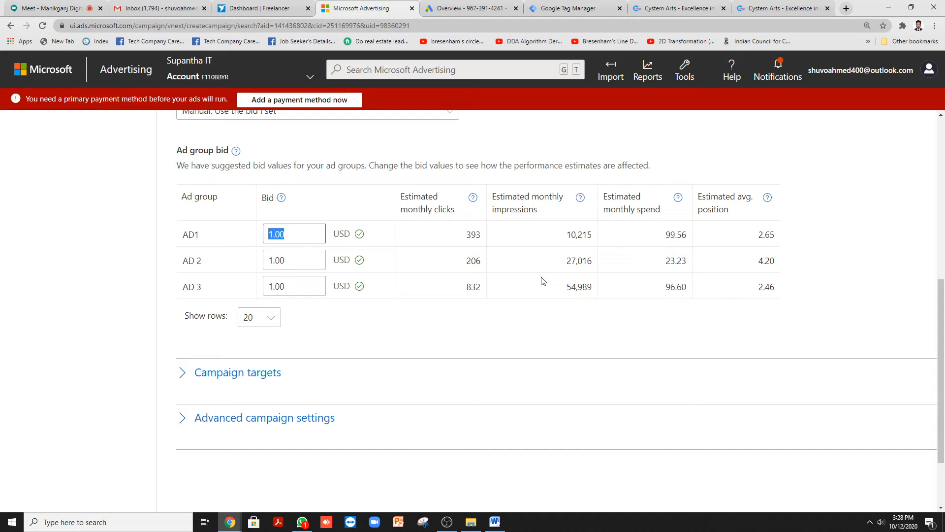
Step: Expand the campaign targets and review the Desktop, Tablet and Smartphone device targeting
scroll(541, 281, down, 2)
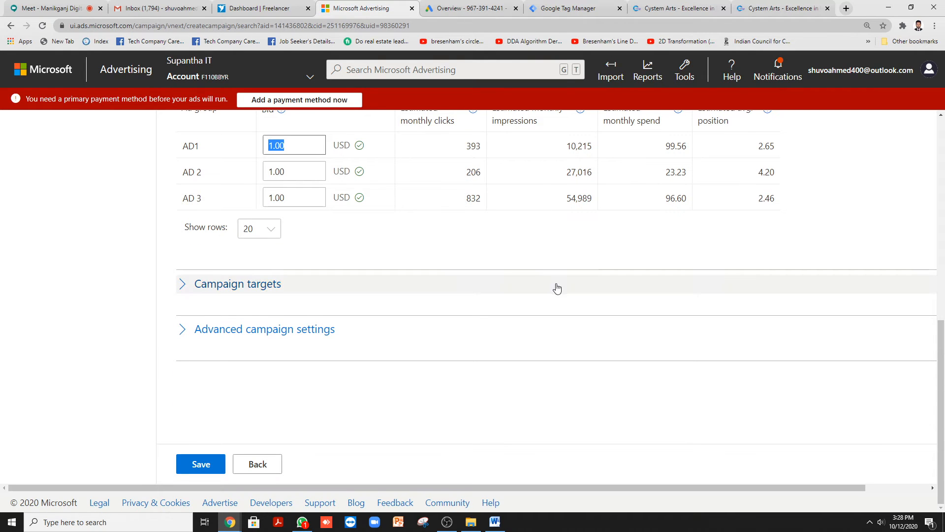
click(289, 294)
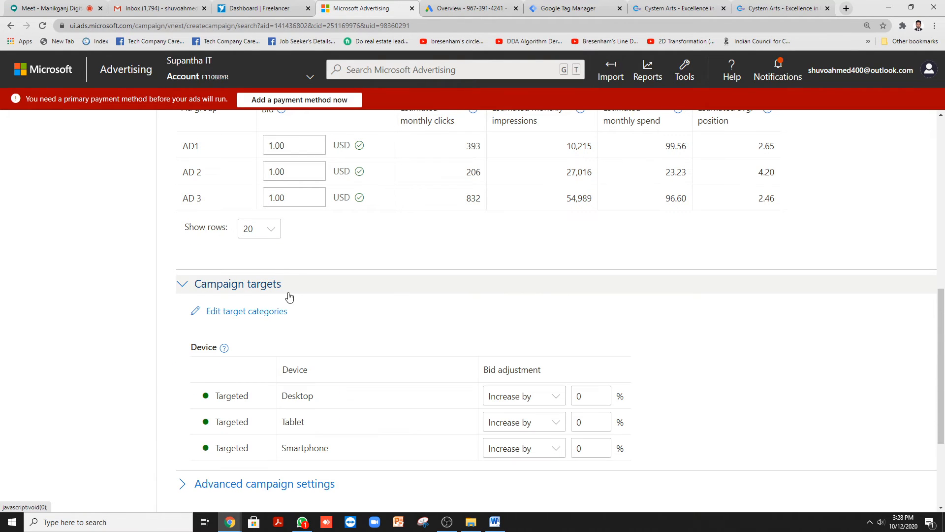
scroll(290, 295, down, 2)
scroll(374, 312, down, 1)
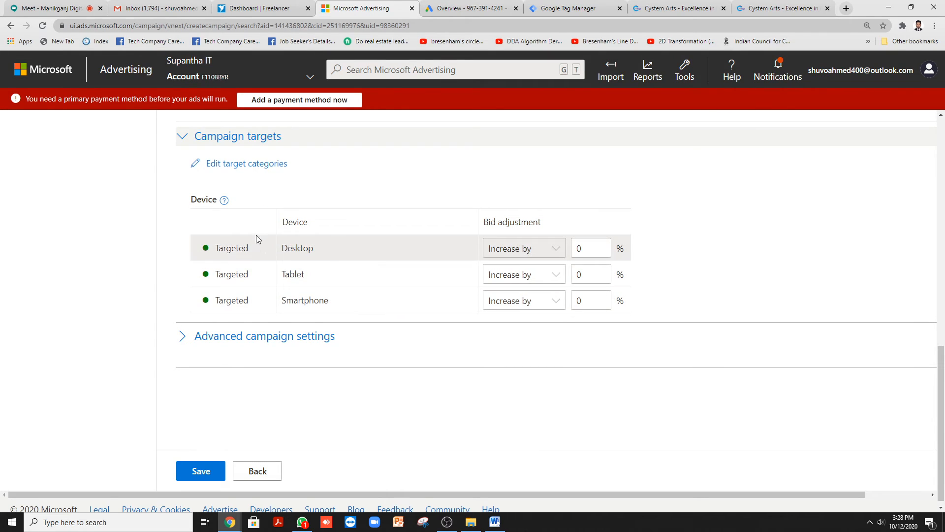
scroll(346, 265, up, 2)
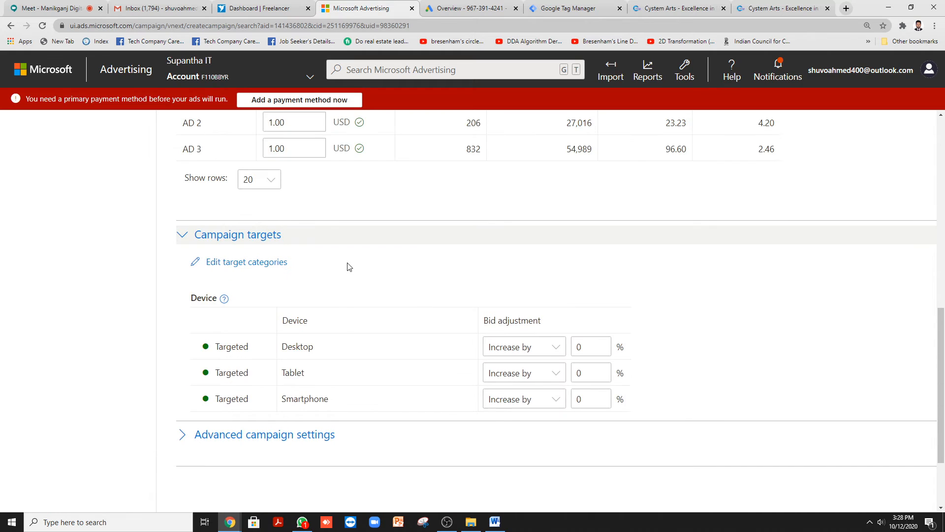
scroll(350, 266, down, 2)
scroll(357, 274, down, 1)
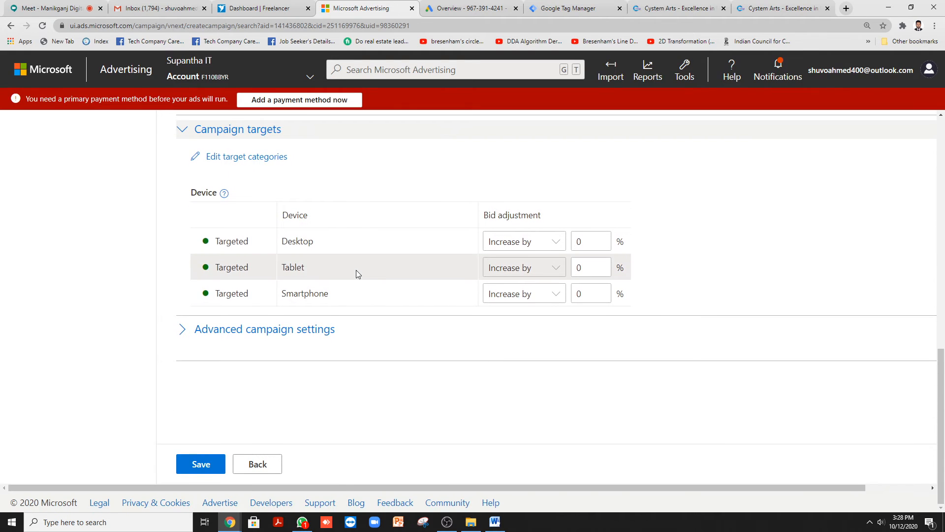
double_click(302, 245)
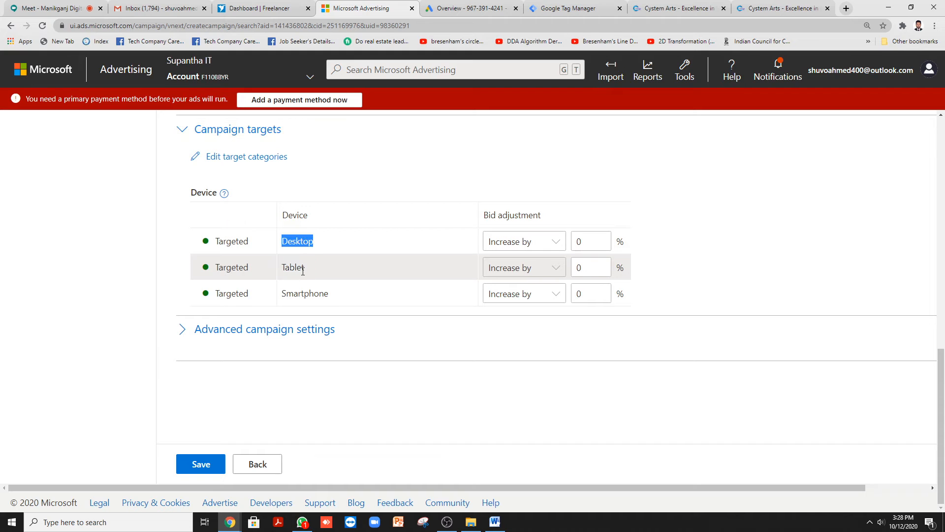
double_click(301, 270)
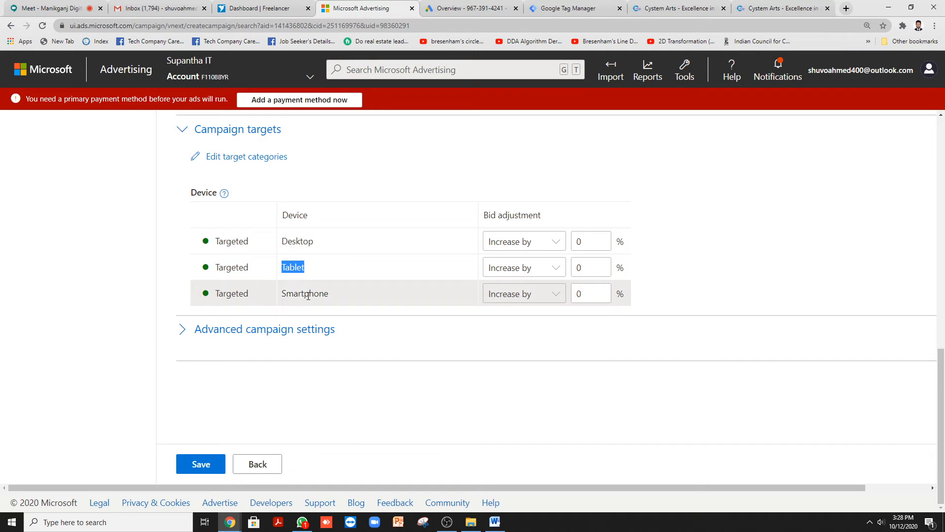
double_click(310, 294)
Step: Expand the advanced campaign settings and go through the ad schedule's start date, end date and time options
click(273, 330)
scroll(269, 331, down, 2)
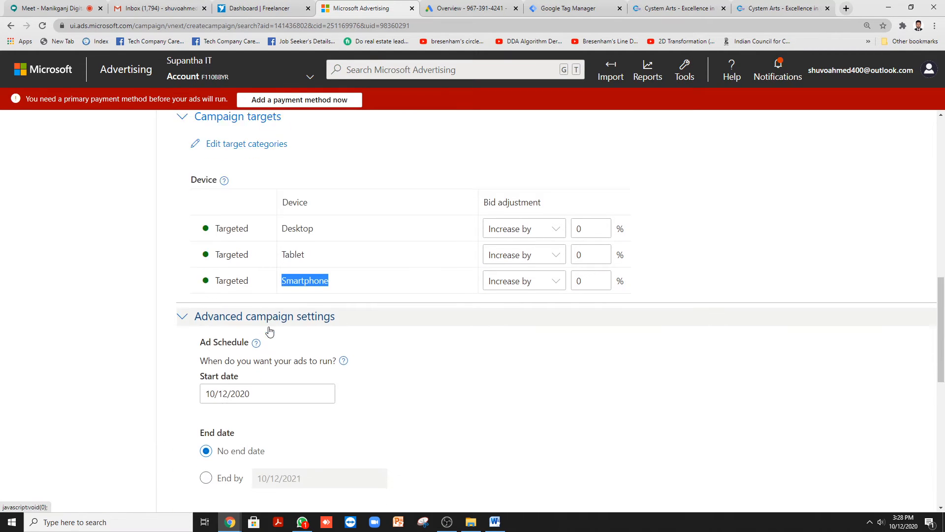
scroll(340, 238, down, 1)
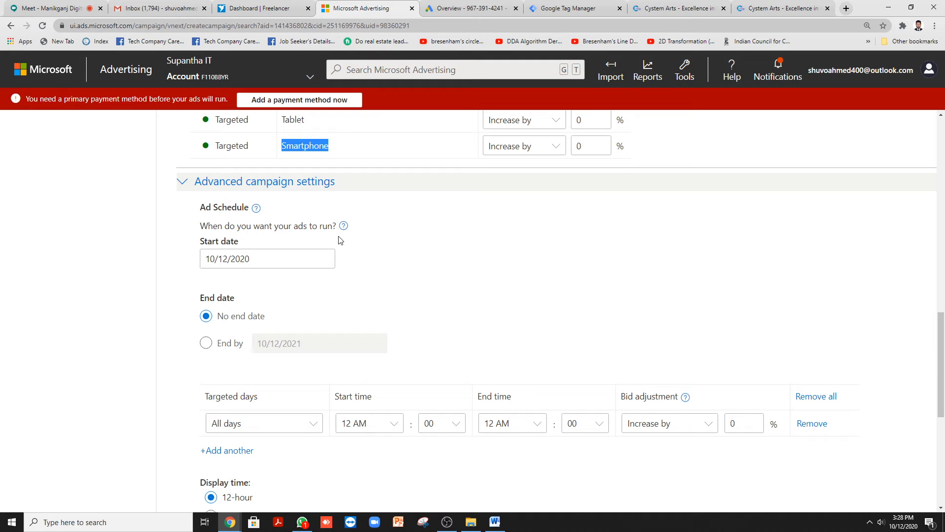
scroll(266, 261, down, 1)
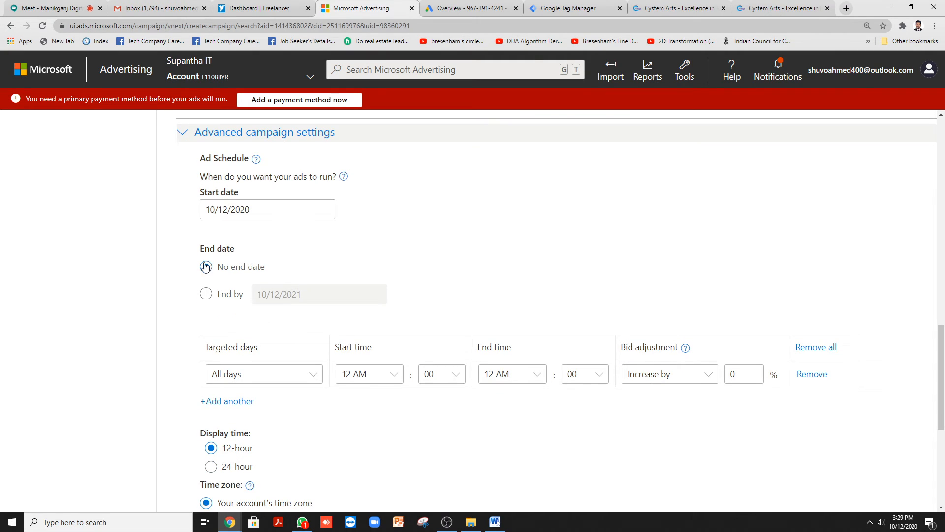
scroll(351, 291, down, 2)
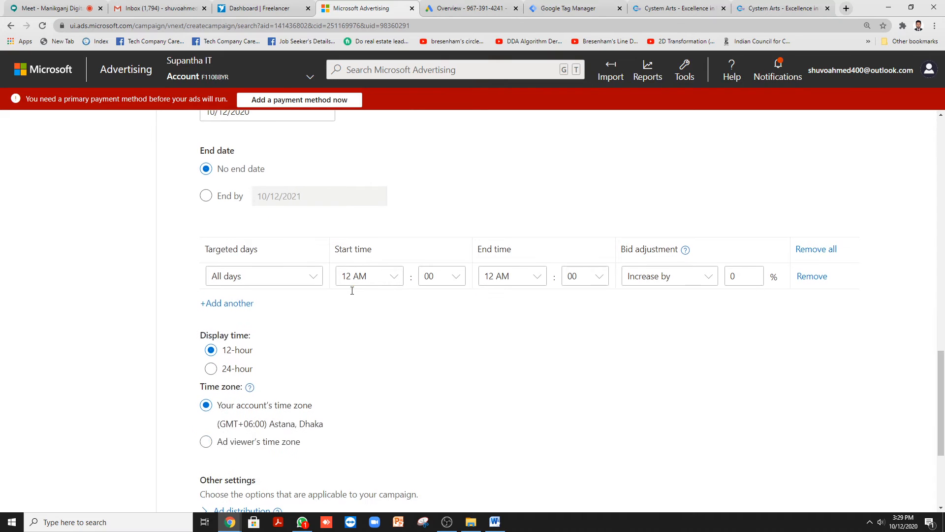
scroll(325, 287, down, 1)
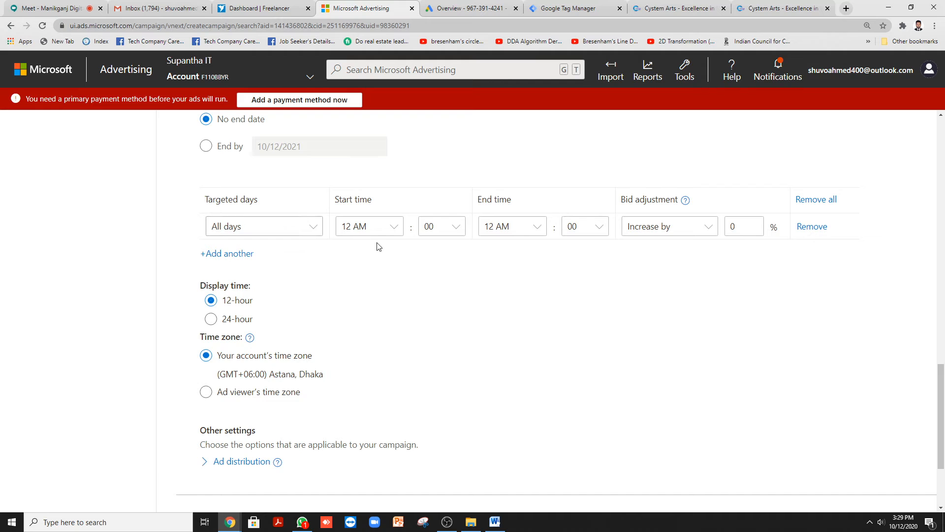
Step: Check which targeted days and start times the ad schedule row offers
click(302, 224)
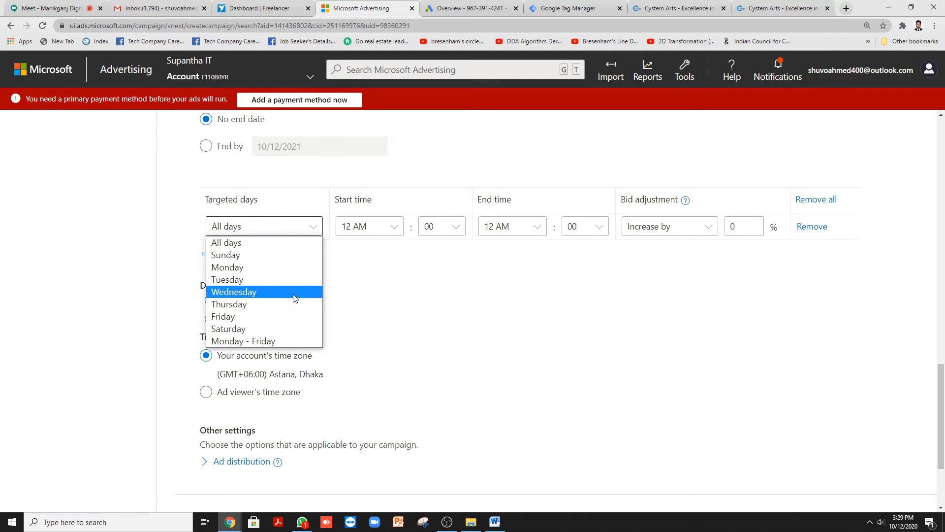
click(471, 302)
click(402, 226)
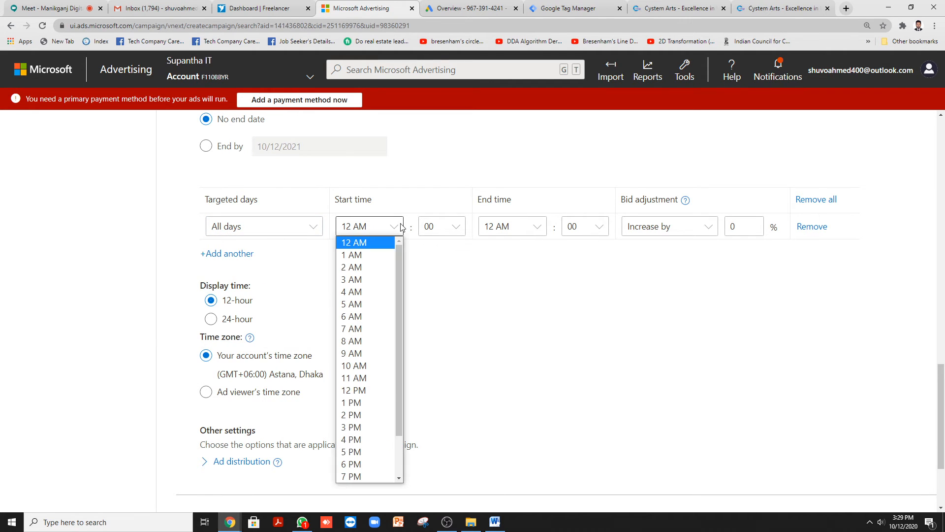
click(511, 301)
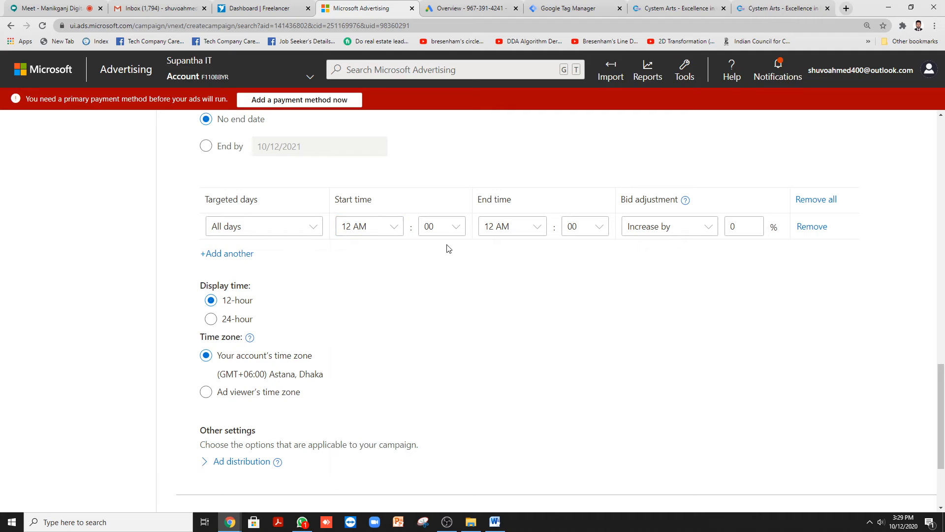
Step: Schedule the ads for Sunday from 9 AM to 11 PM in the first ad schedule row
click(288, 225)
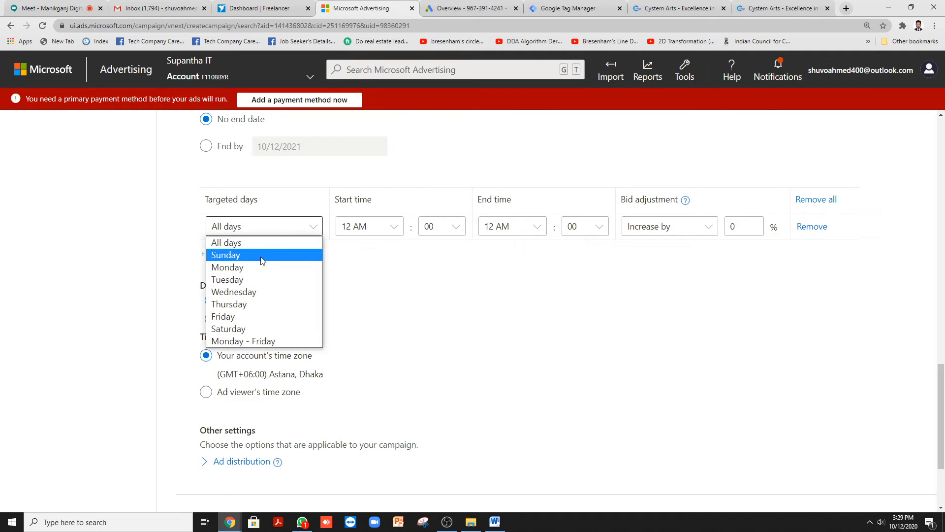
click(252, 253)
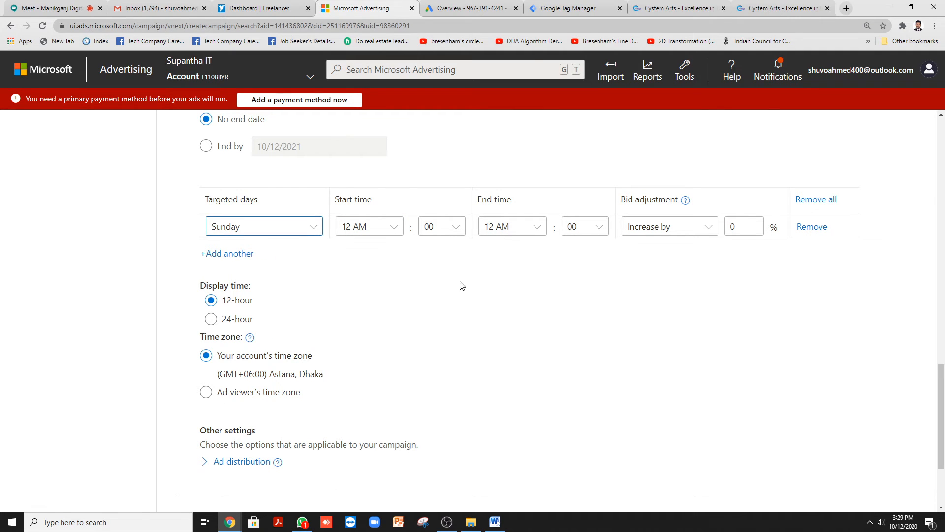
click(393, 228)
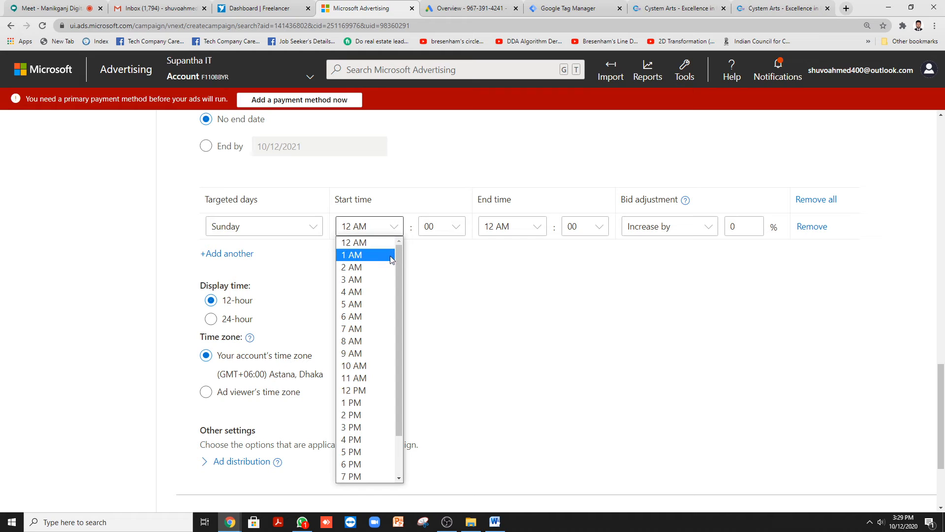
click(394, 226)
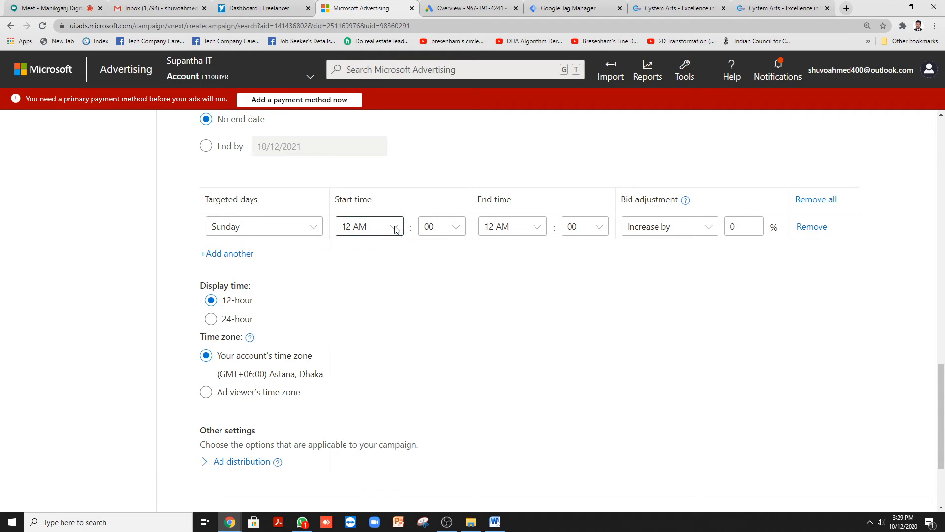
click(394, 226)
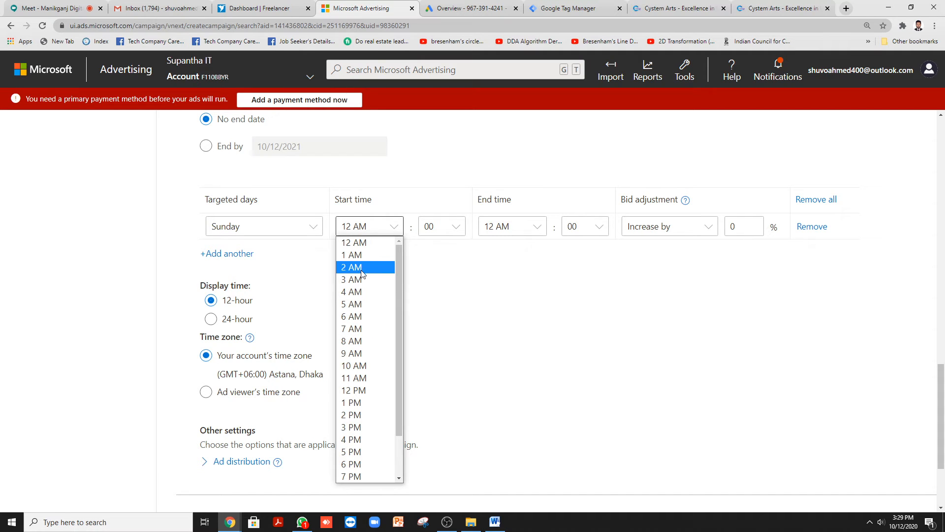
click(360, 353)
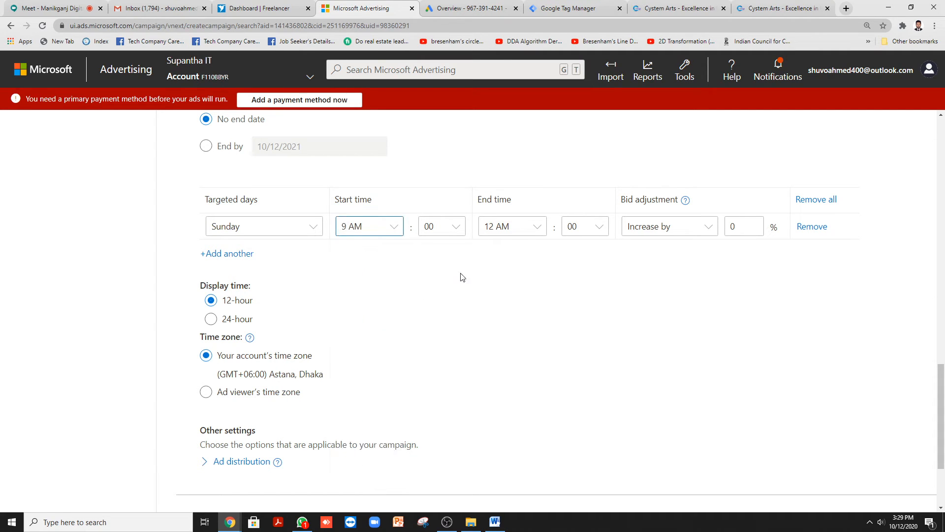
click(540, 229)
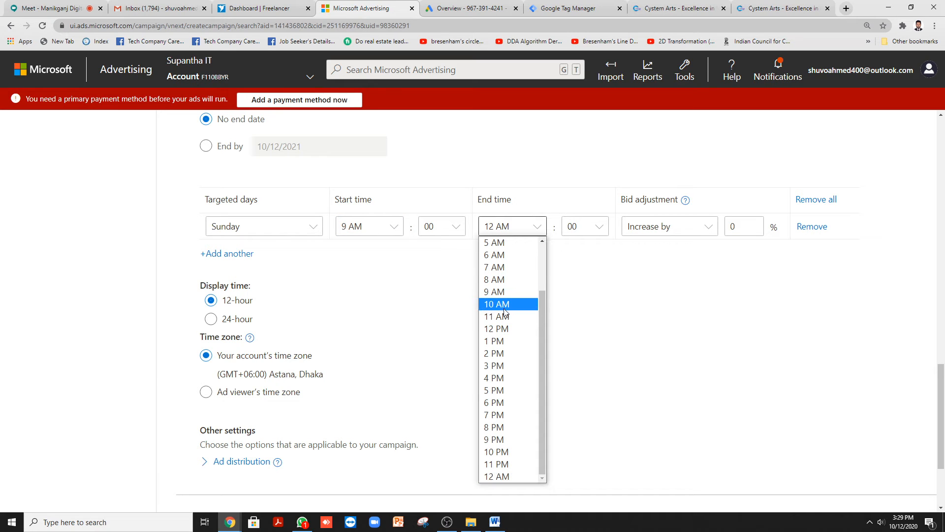
click(500, 465)
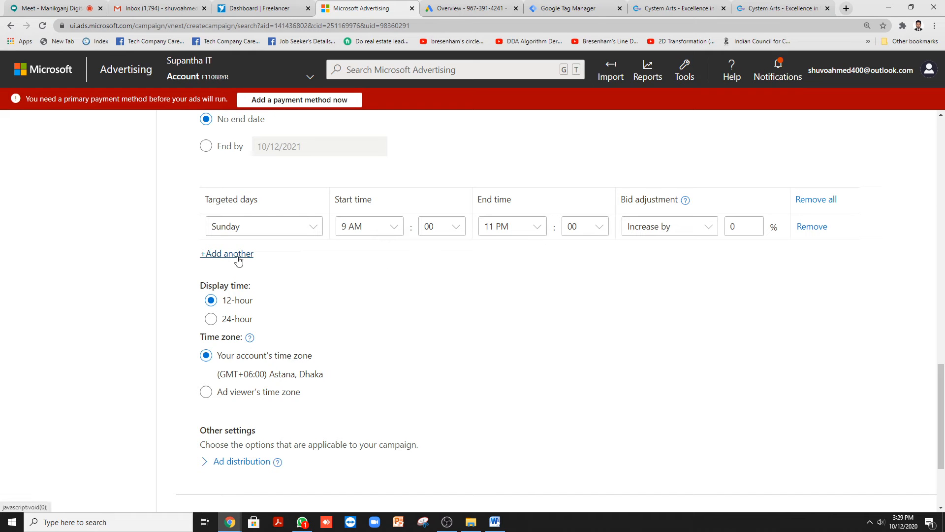
Step: Add a second ad schedule row and set it to Friday from 1 PM to 7 PM
click(214, 255)
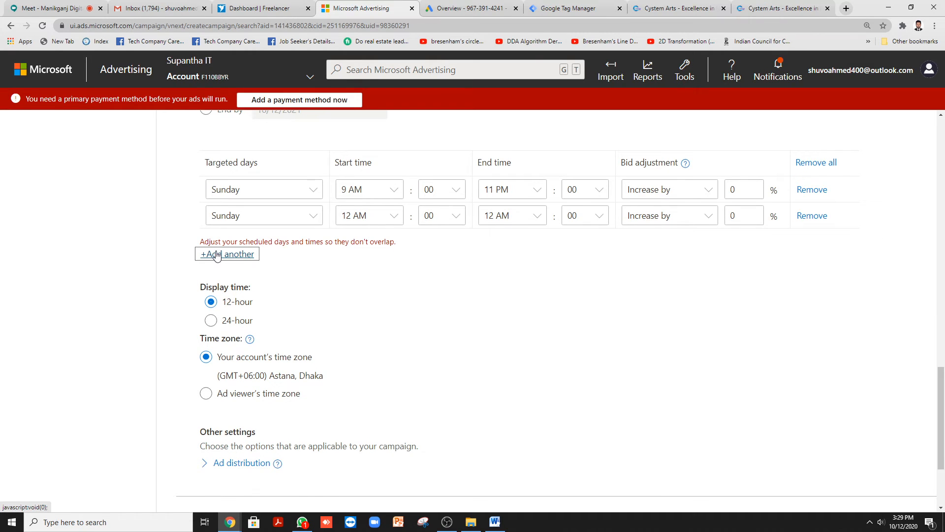
scroll(231, 253, up, 1)
click(301, 268)
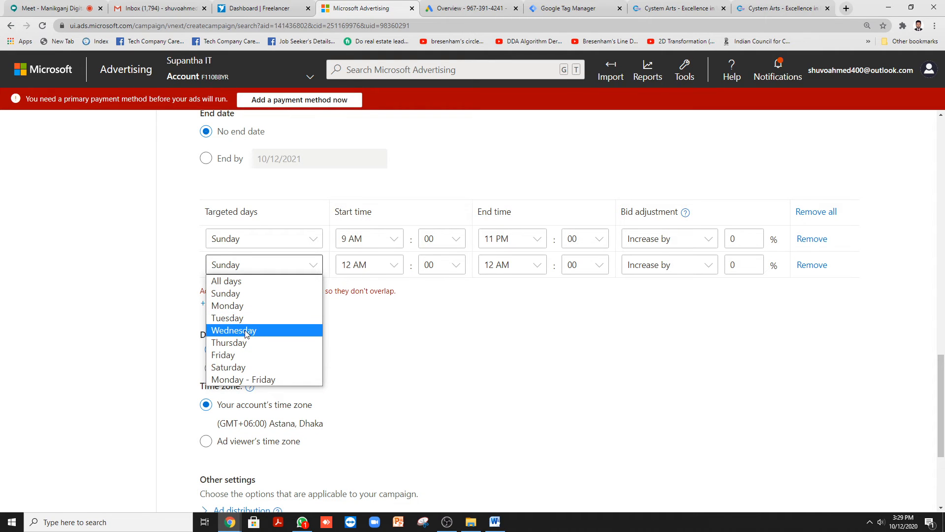
click(247, 352)
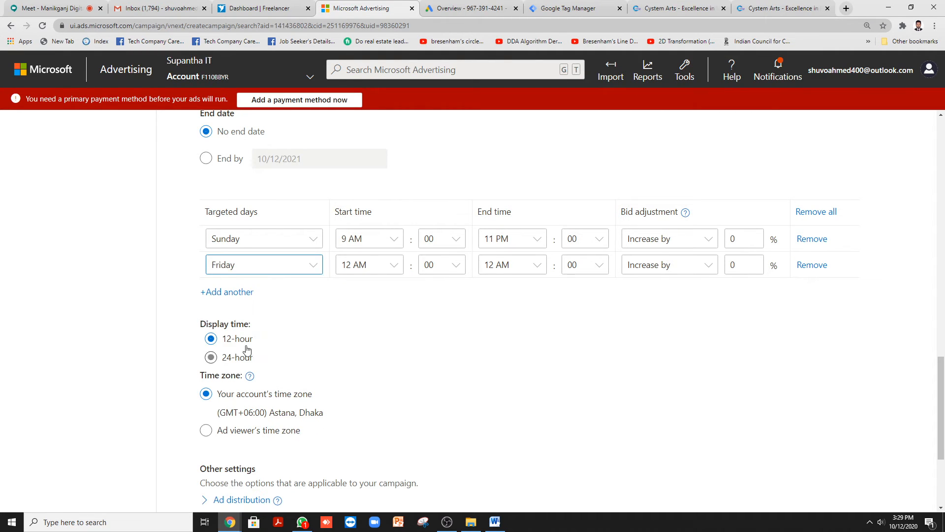
click(372, 266)
click(367, 178)
click(512, 266)
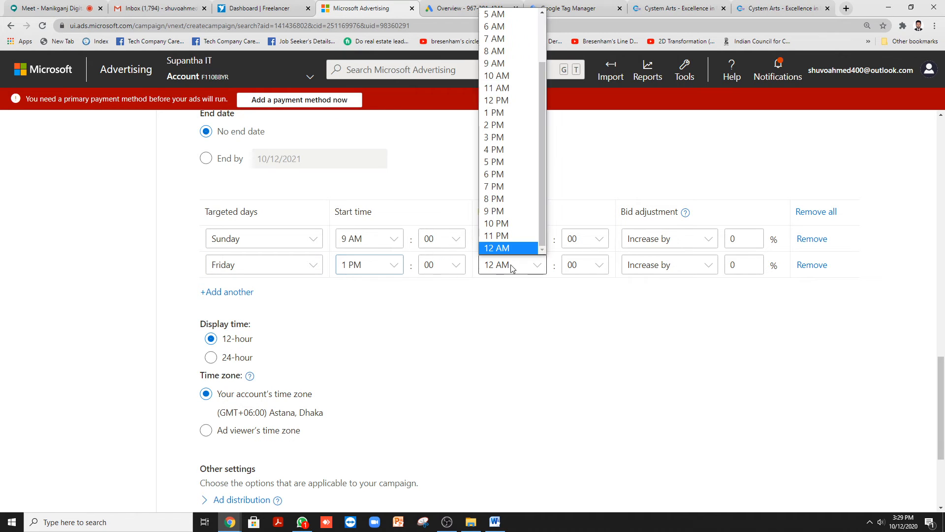
click(509, 189)
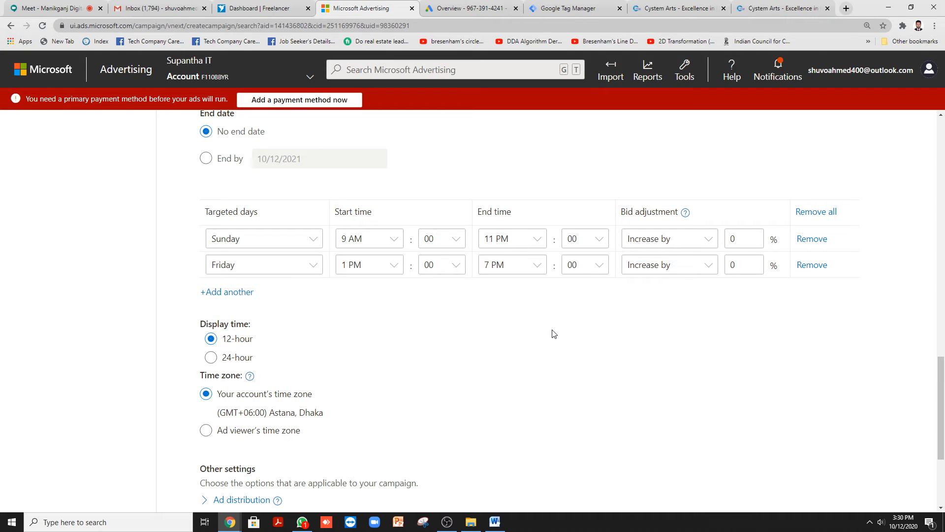
Step: Check which start times the Sunday row of the ad schedule offers
scroll(536, 330, down, 2)
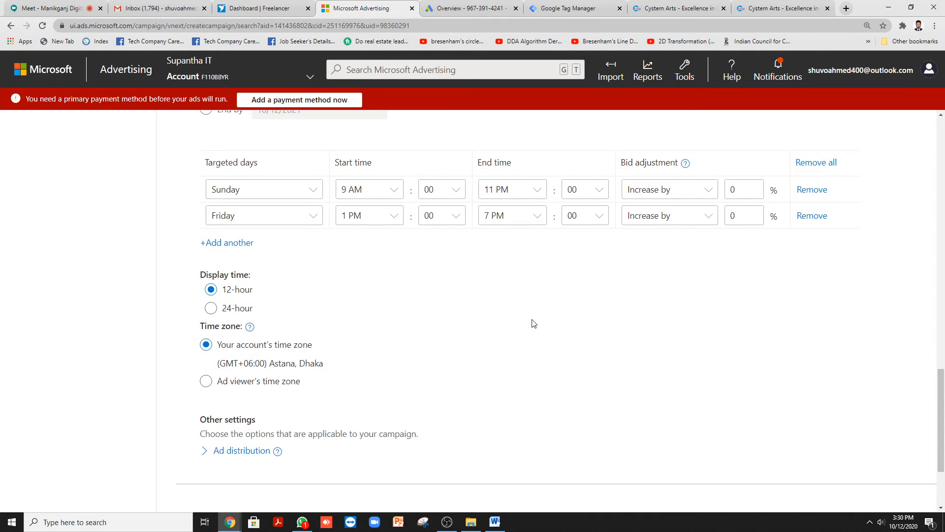
scroll(536, 316, up, 1)
scroll(238, 296, up, 1)
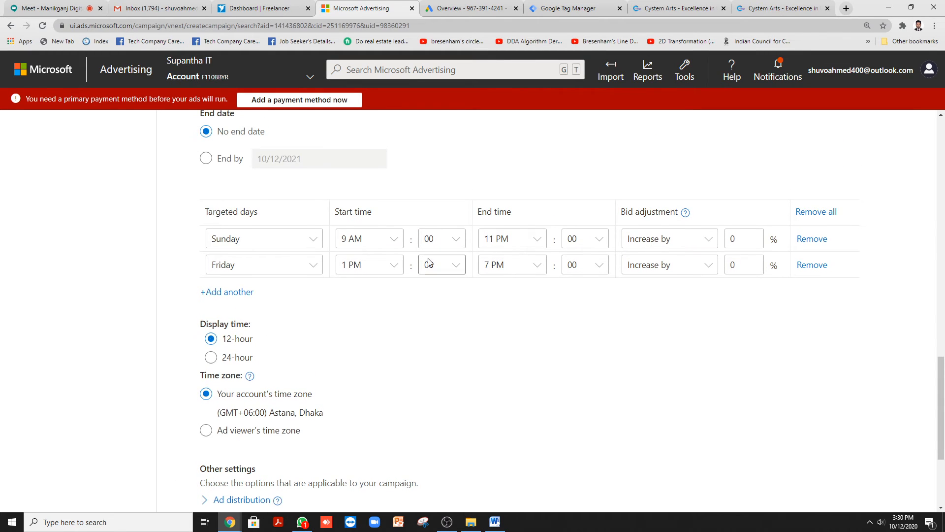
click(397, 241)
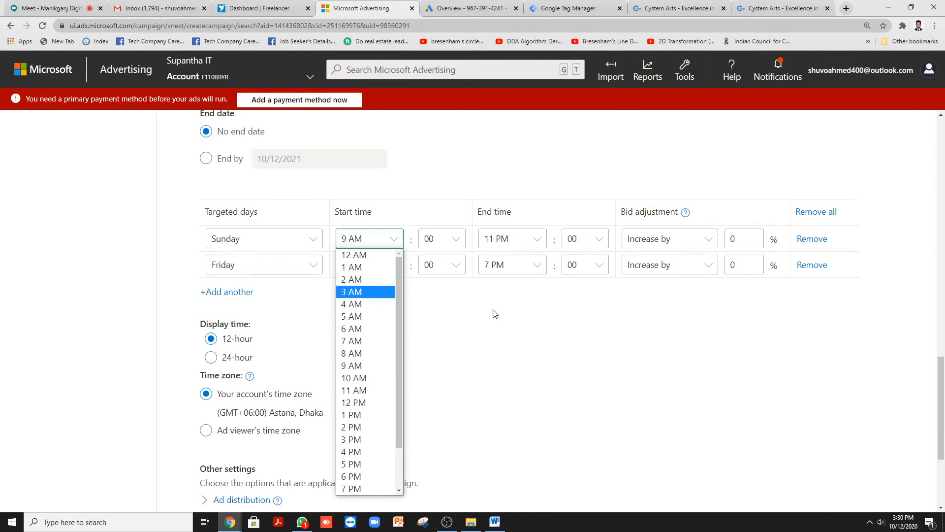
click(506, 324)
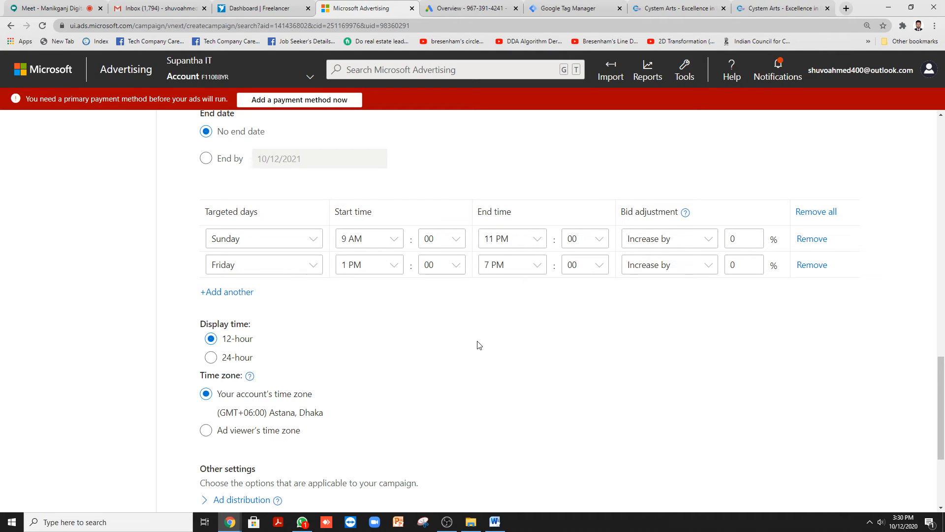
Step: Review the display time and time zone options, the device targets, and the ad schedule's dates and rows
scroll(144, 365, down, 1)
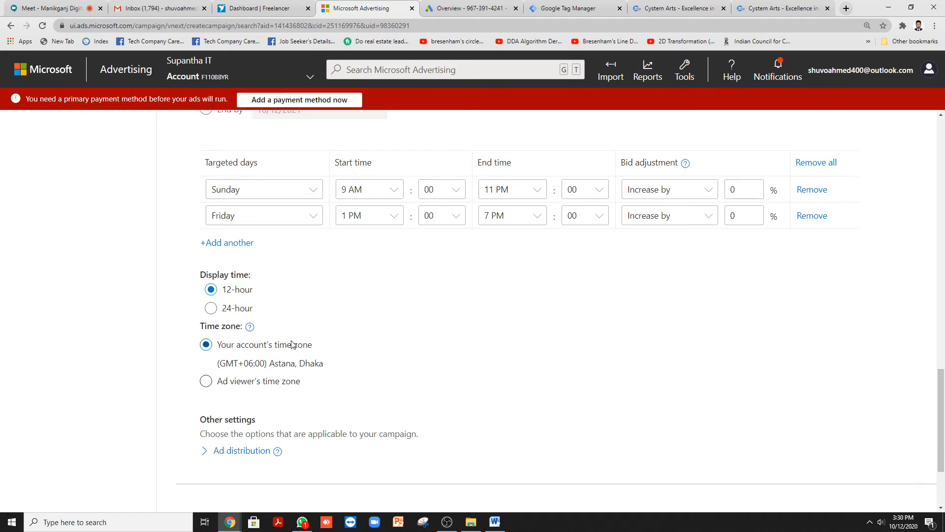
scroll(289, 343, down, 1)
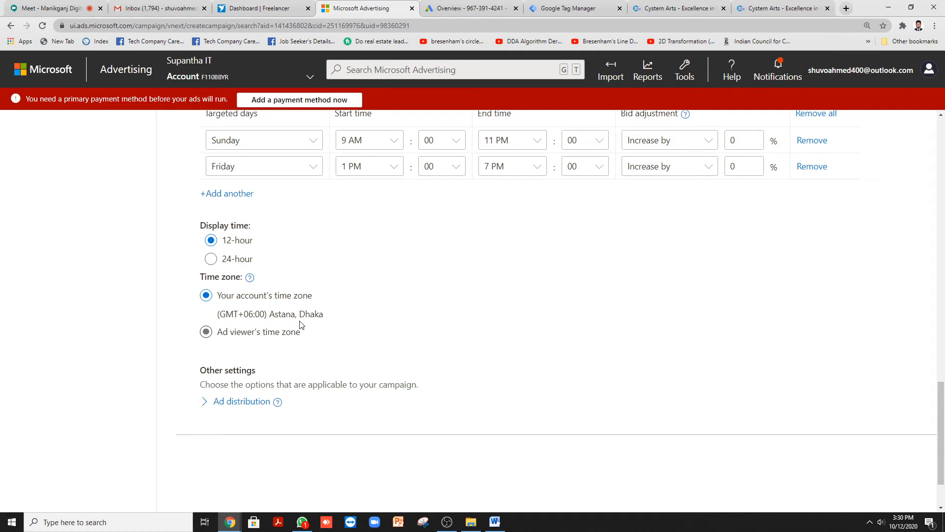
scroll(301, 325, down, 2)
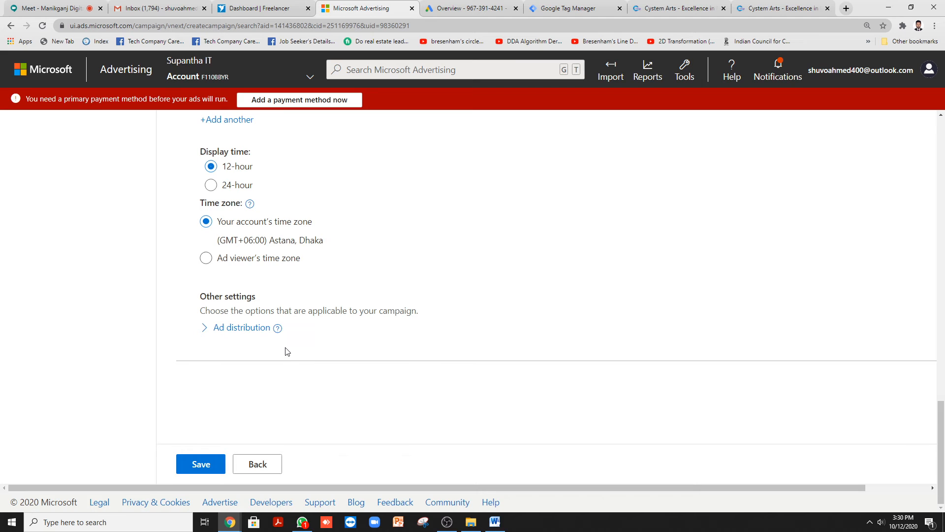
scroll(443, 394, up, 14)
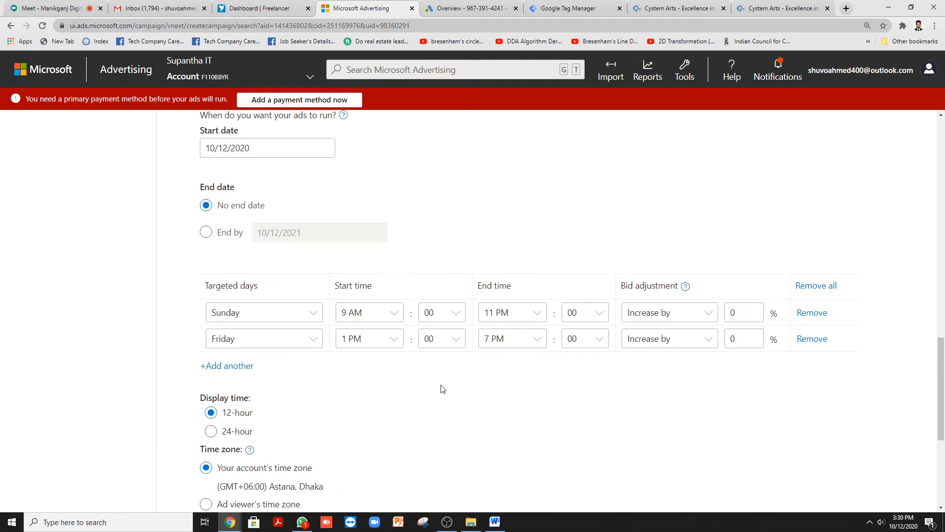
scroll(442, 385, down, 3)
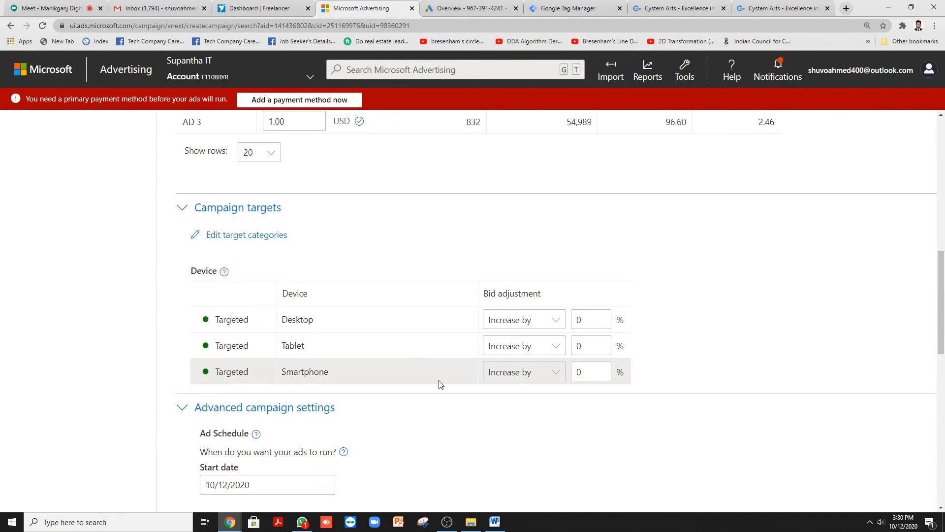
scroll(266, 315, down, 3)
scroll(260, 327, up, 2)
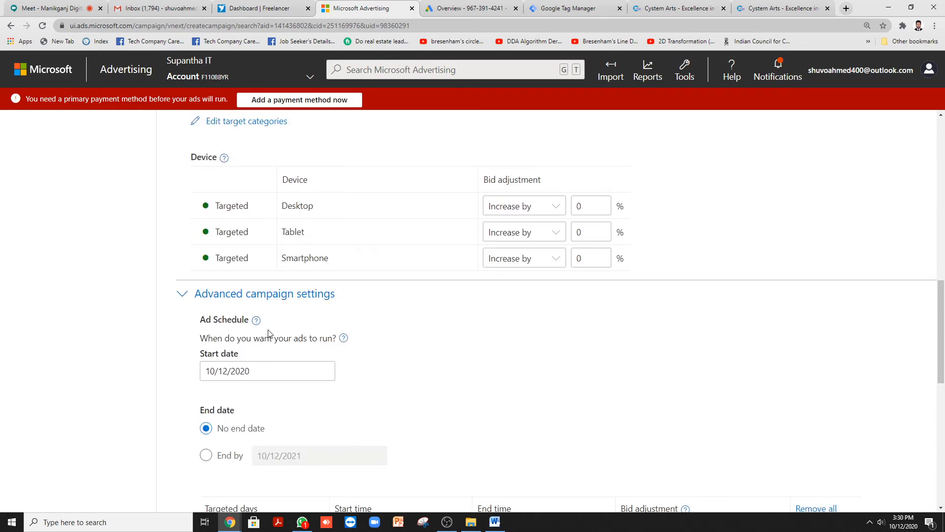
scroll(251, 333, down, 2)
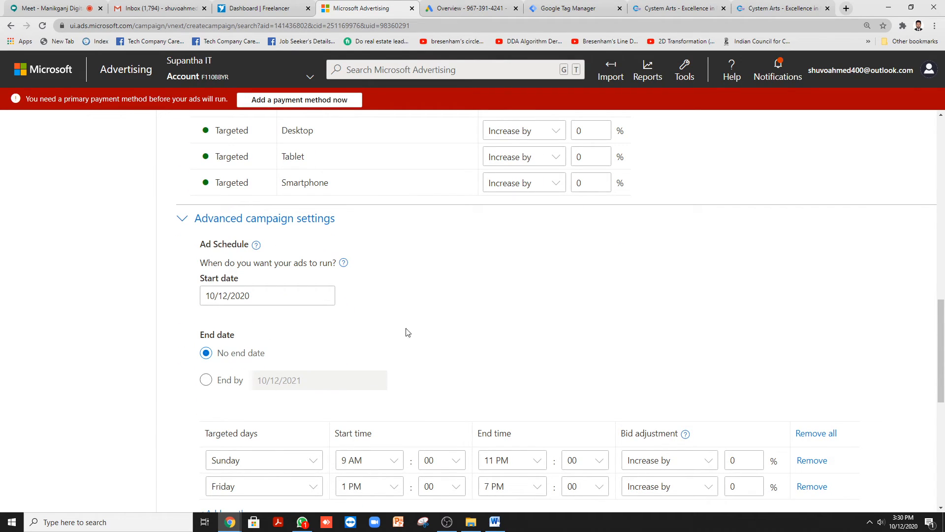
scroll(559, 315, down, 8)
scroll(559, 315, up, 9)
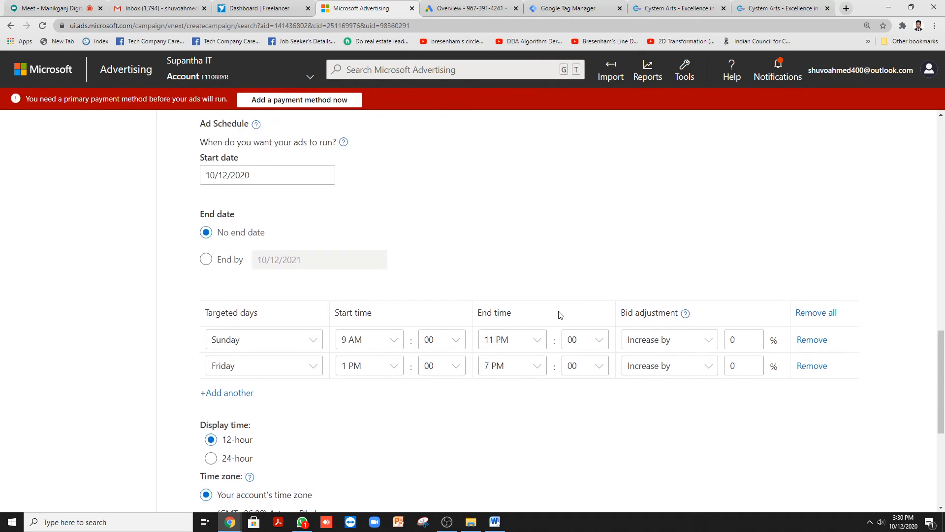
scroll(413, 295, down, 8)
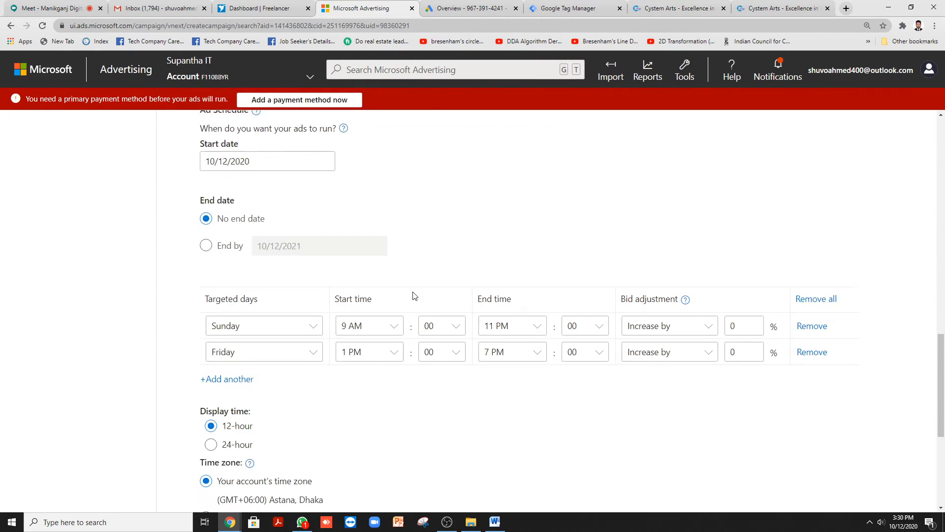
scroll(415, 294, up, 2)
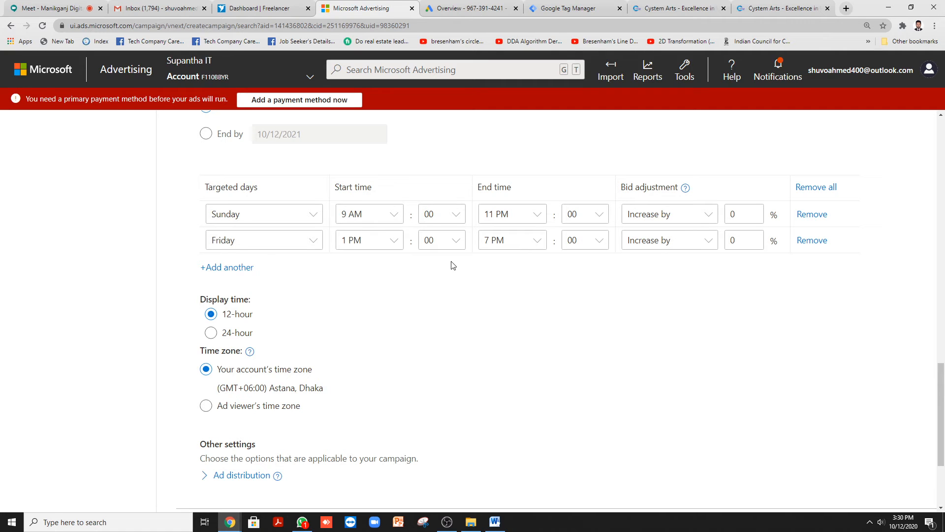
Step: Expand the ad distribution options to go through the search network choices, and save the campaign
scroll(457, 271, down, 3)
click(265, 328)
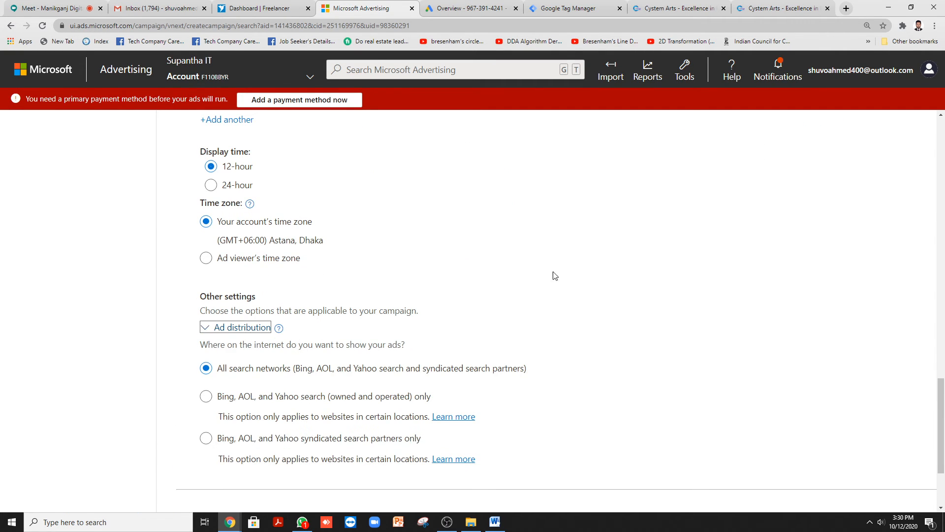
scroll(564, 264, up, 1)
scroll(512, 268, down, 2)
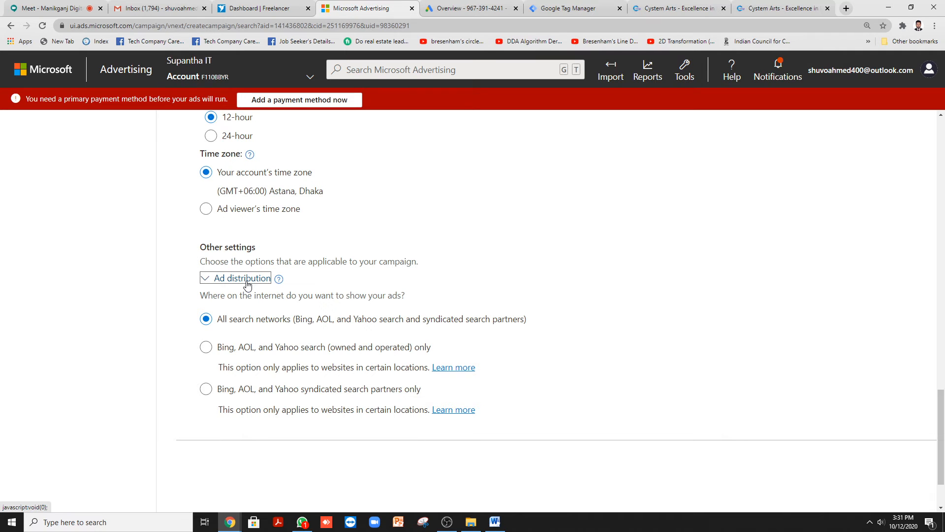
scroll(247, 284, down, 1)
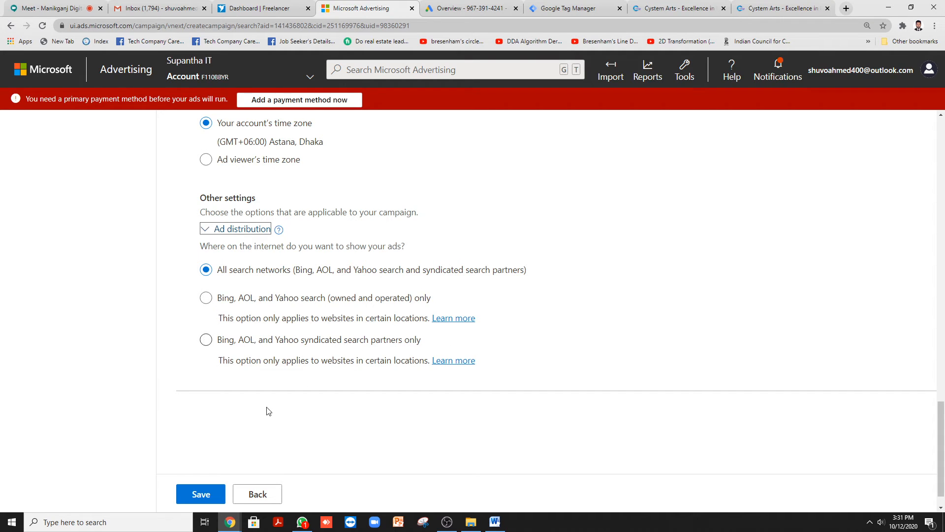
scroll(264, 412, down, 1)
click(203, 463)
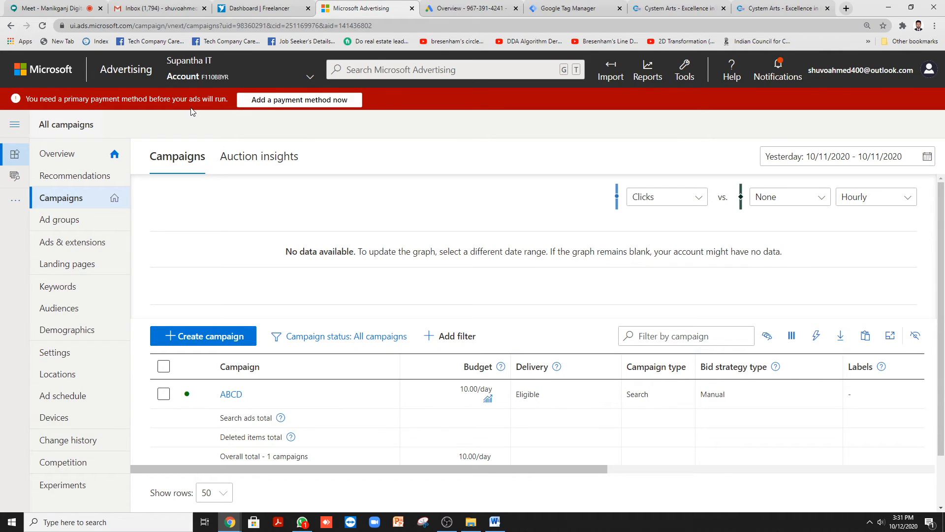
Step: Examine the ABCD campaign's row in the campaigns table across all columns, from budget and delivery to average position
scroll(401, 302, down, 2)
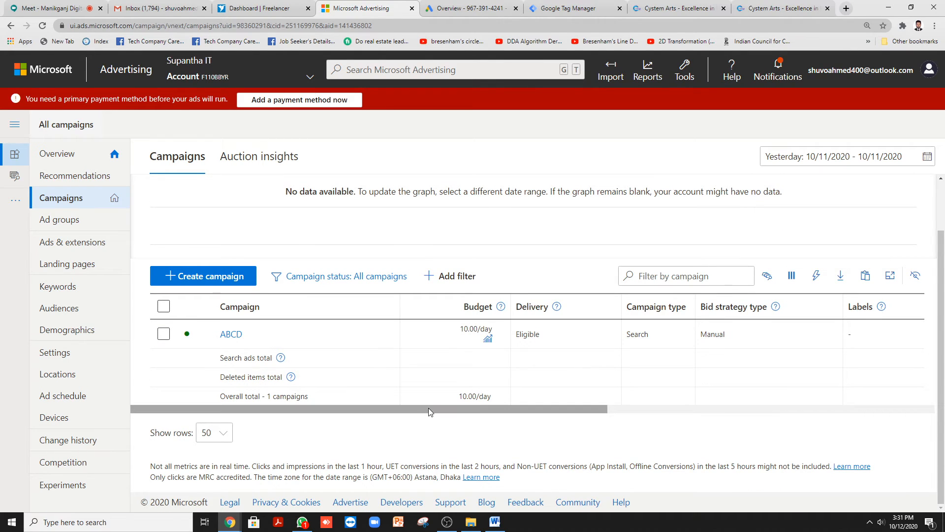
drag(428, 407, 565, 403)
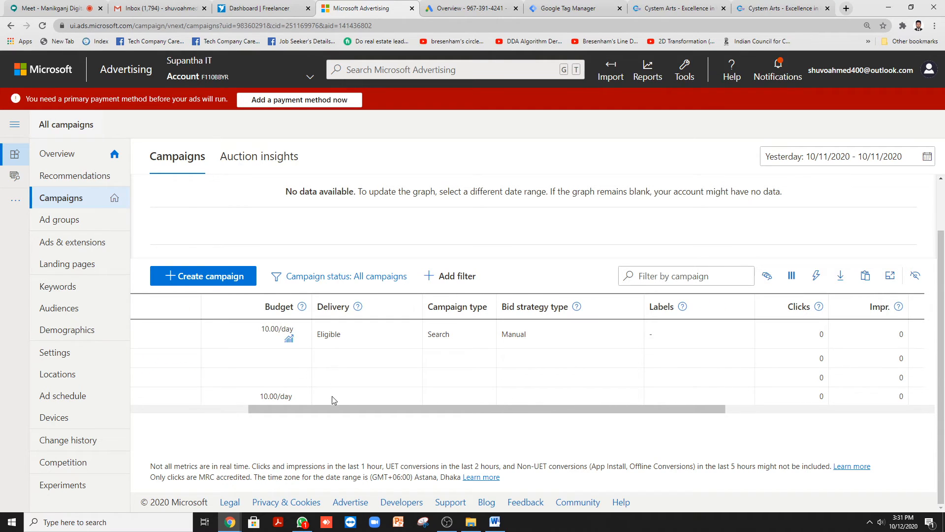
drag(331, 408, 407, 408)
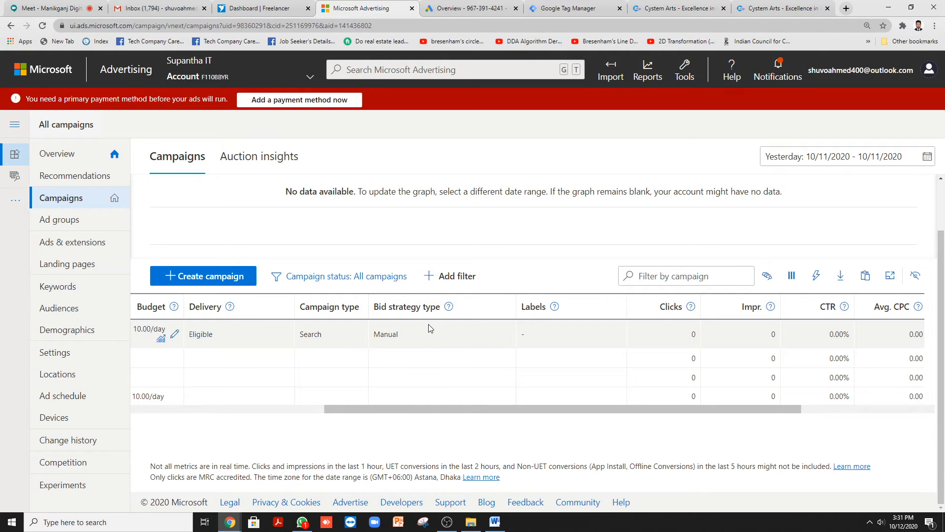
drag(437, 410, 661, 412)
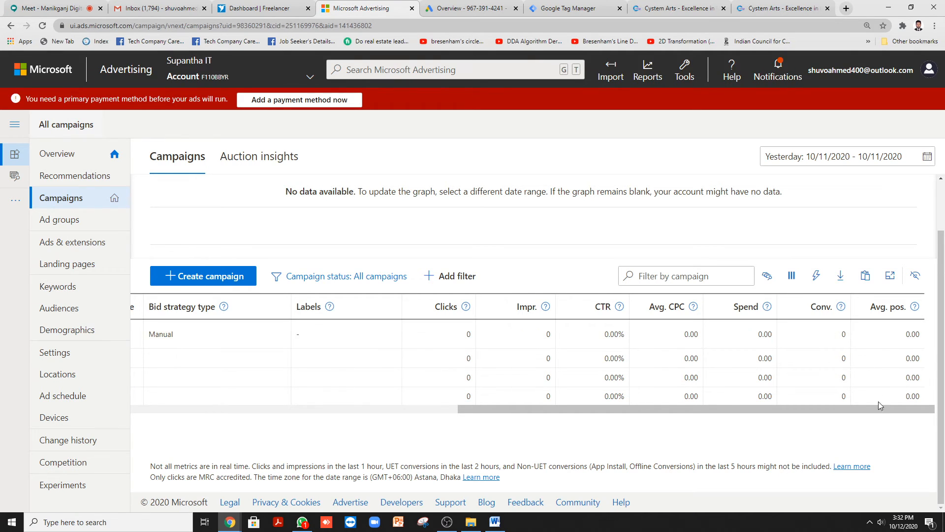
drag(881, 408, 512, 411)
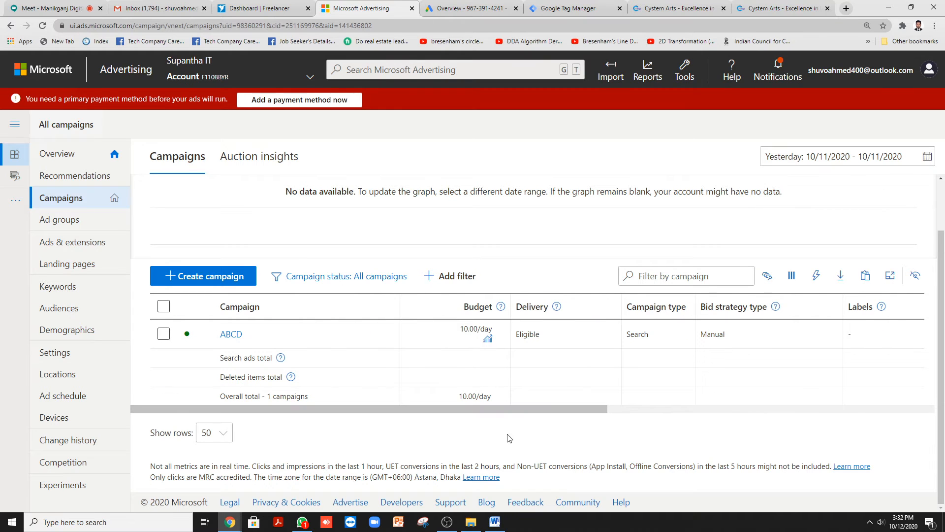
scroll(361, 451, up, 1)
scroll(359, 450, down, 1)
scroll(388, 226, up, 1)
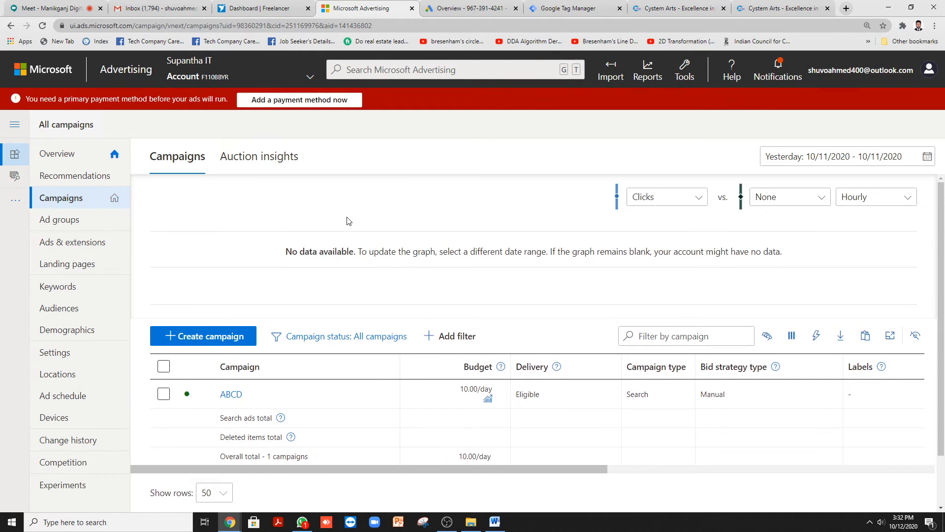
Step: Switch to the Google Meet call and select the e-mail address in today's message of the open WhatsApp chat
click(28, 6)
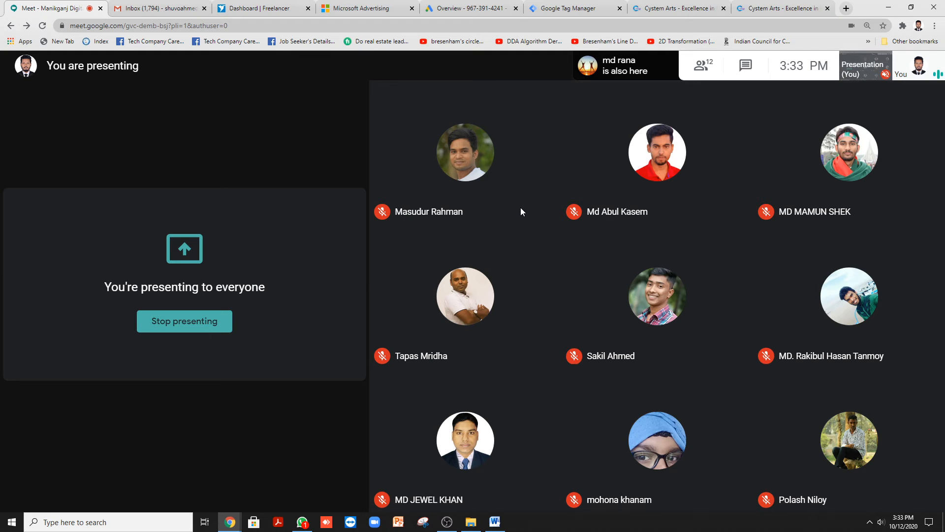
click(302, 522)
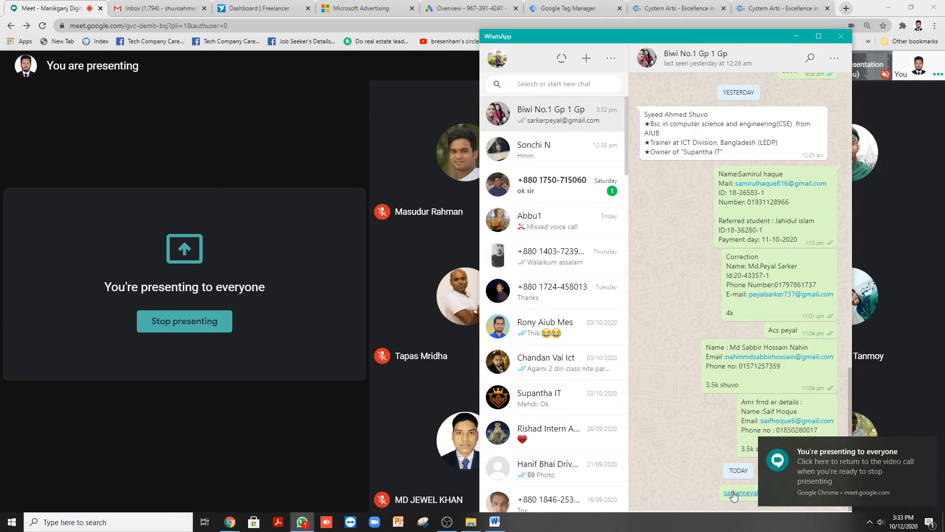
drag(722, 495, 809, 492)
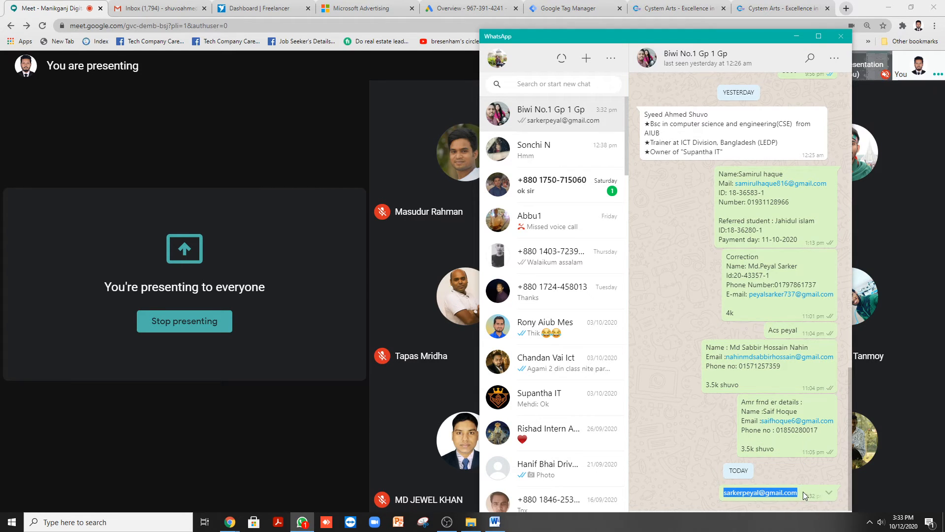
click(793, 36)
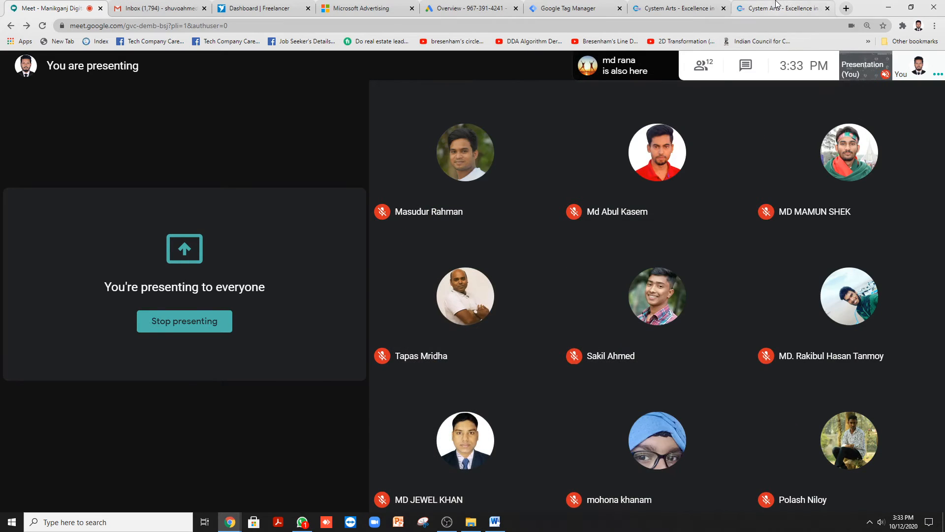
Step: Open a blank browser tab, then switch to Gmail and open the 11:57 AM Orientation Class message in the sent mail
click(776, 6)
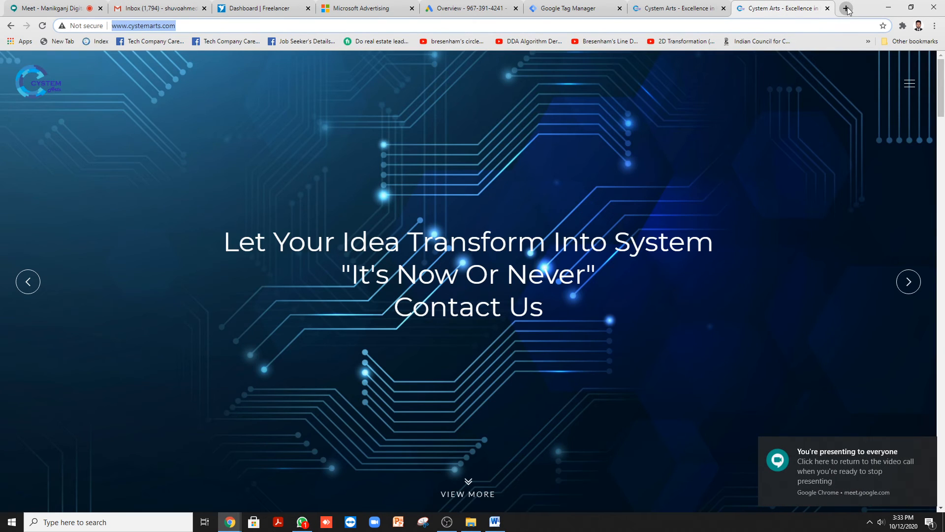
click(846, 8)
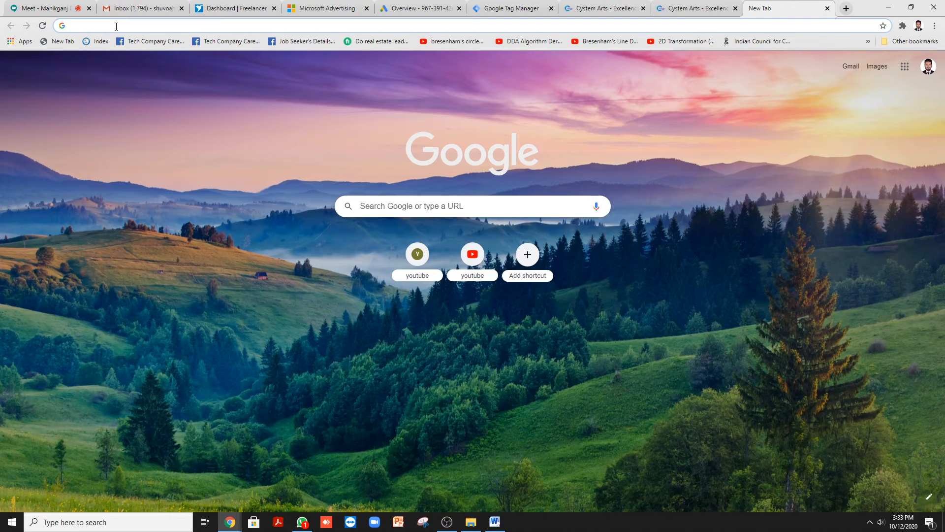
click(141, 8)
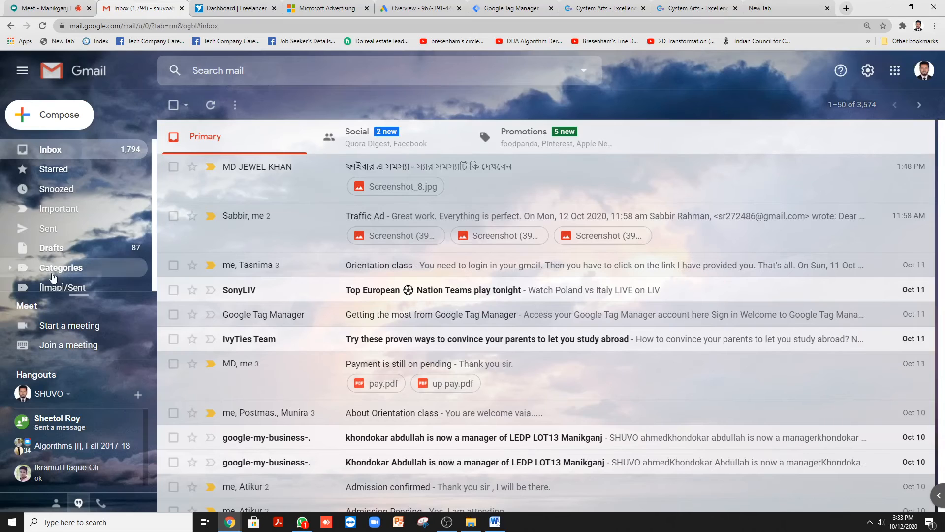
click(48, 228)
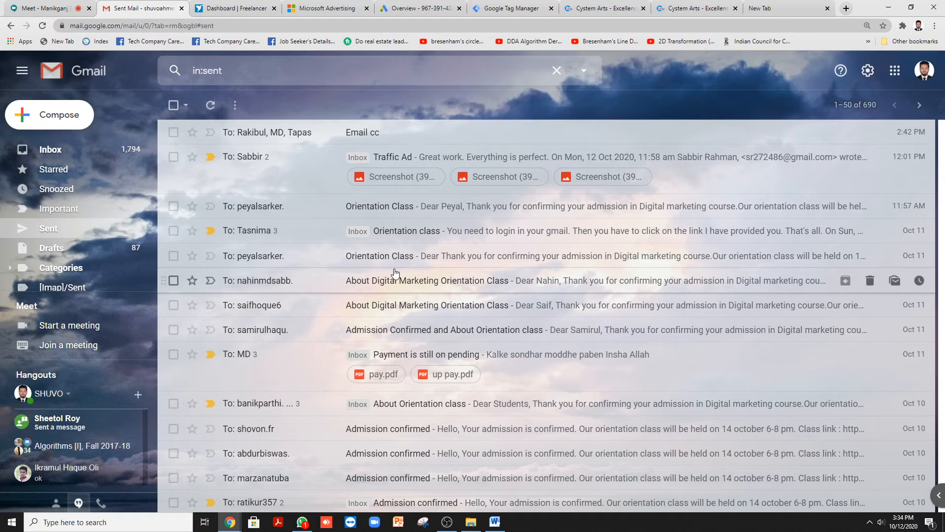
scroll(374, 206, down, 1)
scroll(396, 209, up, 1)
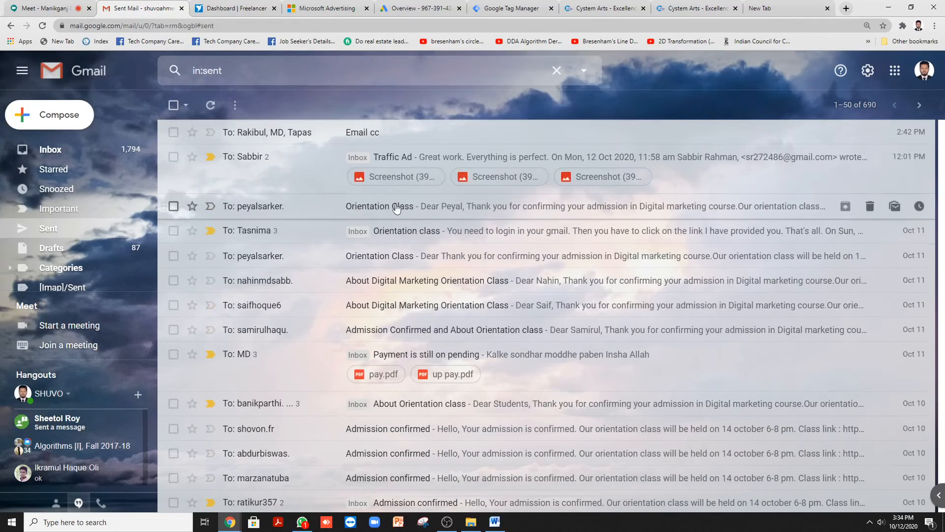
click(395, 208)
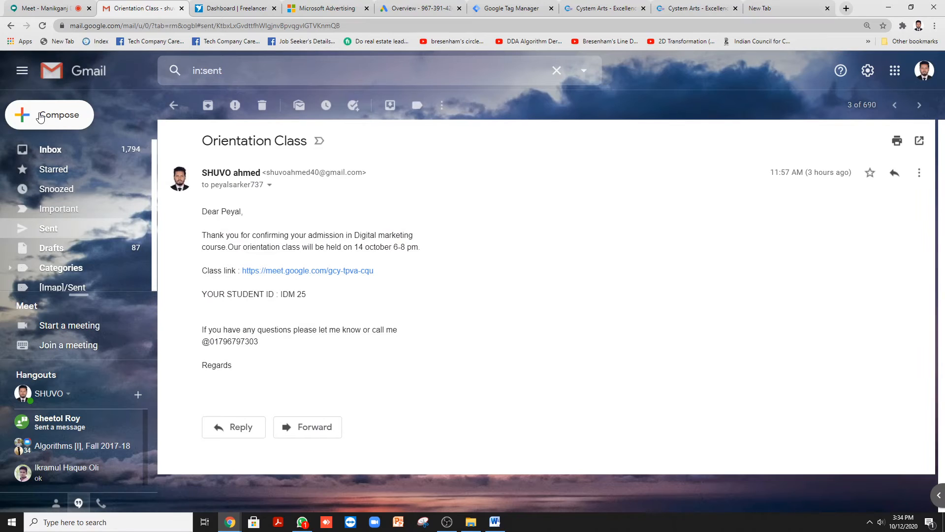
Step: Start a new message to the copied e-mail address and reuse the opened message's subject, Orientation Class
click(41, 116)
key(ctrl+v)
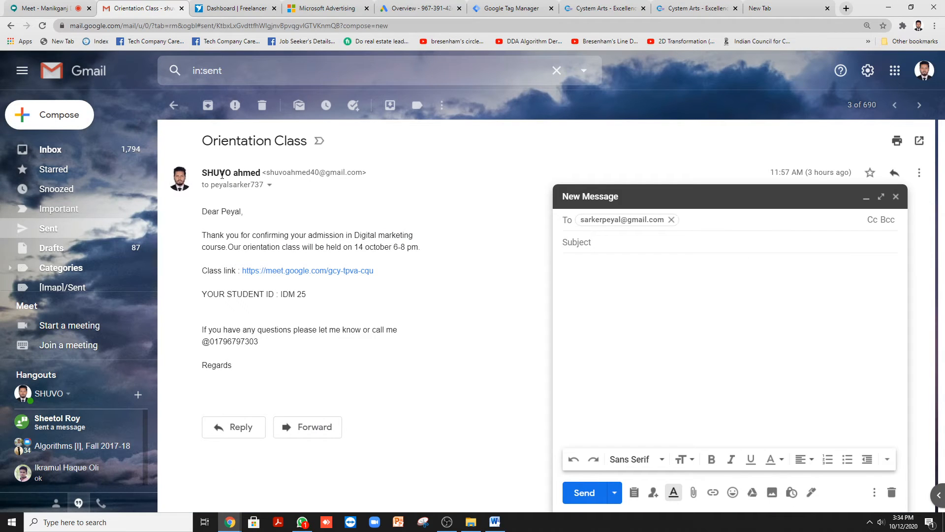
triple_click(218, 147)
key(ctrl+c)
click(581, 242)
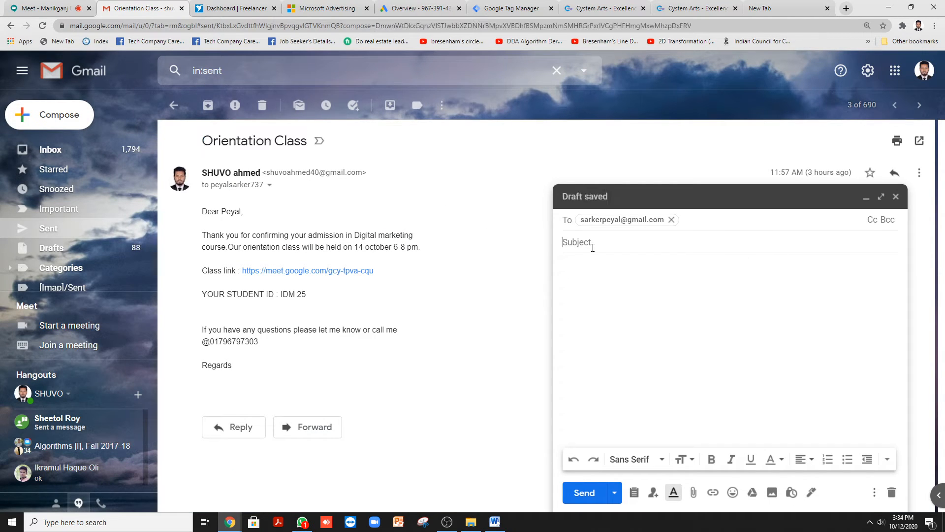
key(ctrl+v)
Step: Copy the sent message's full text, from greeting to Regards, into the new message, send it and return to the inbox
drag(201, 211, 247, 371)
key(ctrl+c)
click(605, 338)
key(ctrl+v)
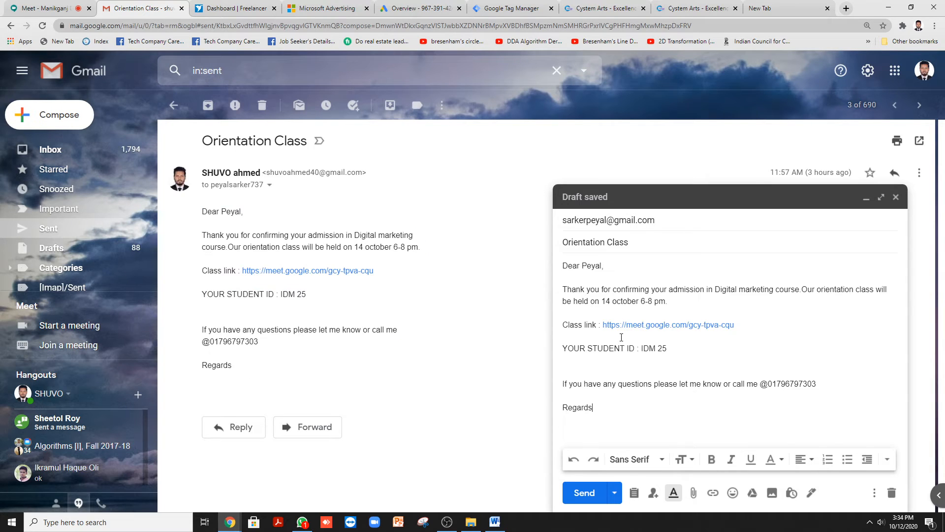
click(585, 493)
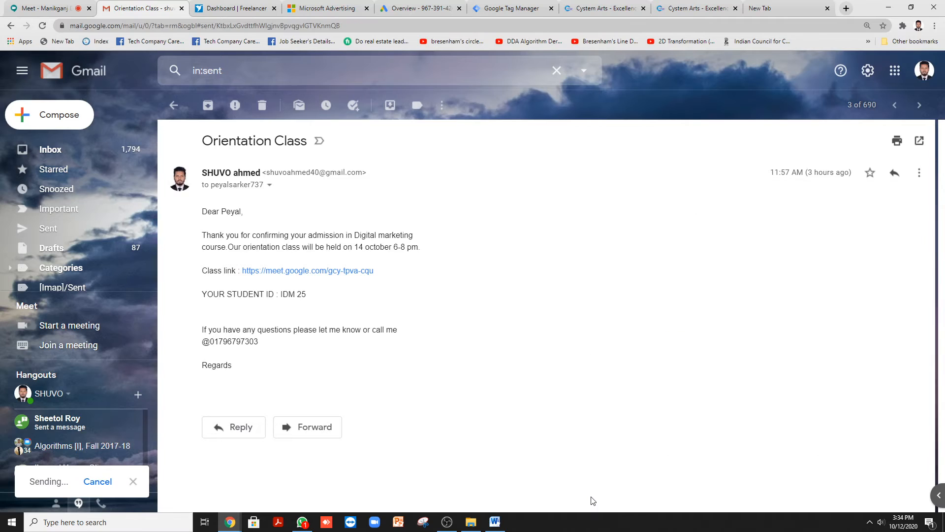
click(77, 154)
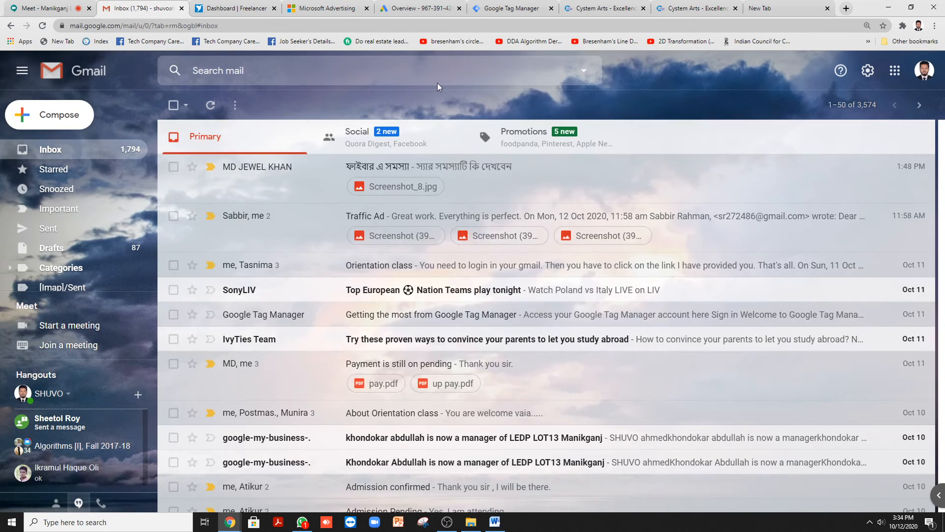
click(418, 8)
click(318, 6)
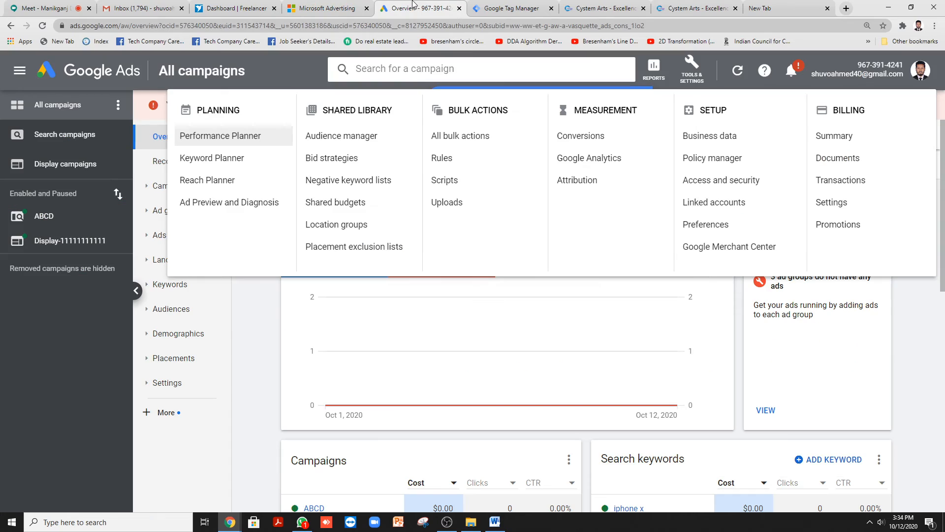
click(414, 6)
key(ctrl+Tab)
key(ctrl+Tab)
key(ctrl+Tab)
key(ctrl+Tab)
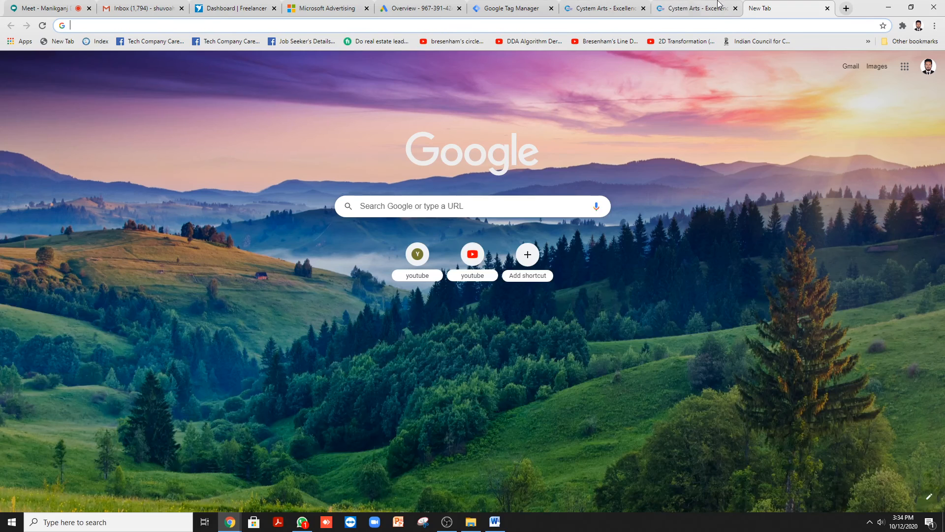
click(344, 6)
click(168, 7)
Step: Switch to the Google Meet call and show its list of participants
click(41, 4)
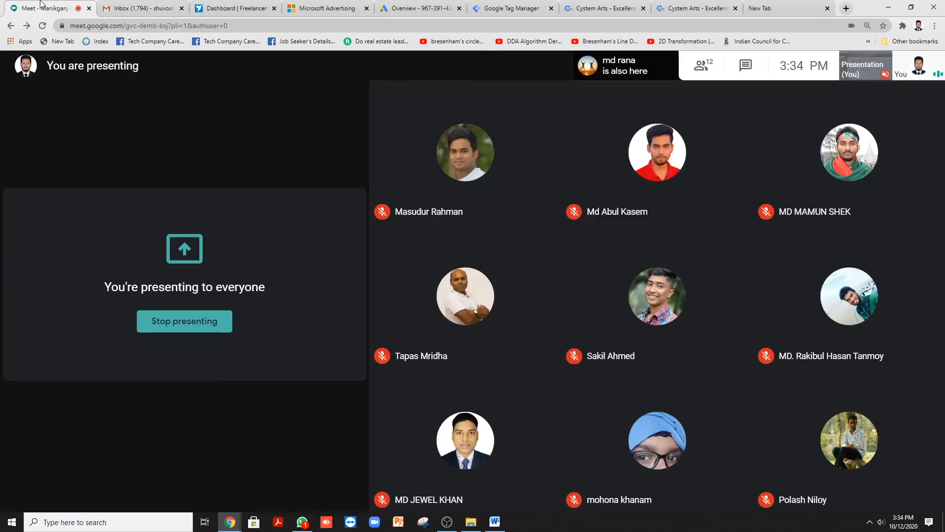
click(703, 71)
click(326, 8)
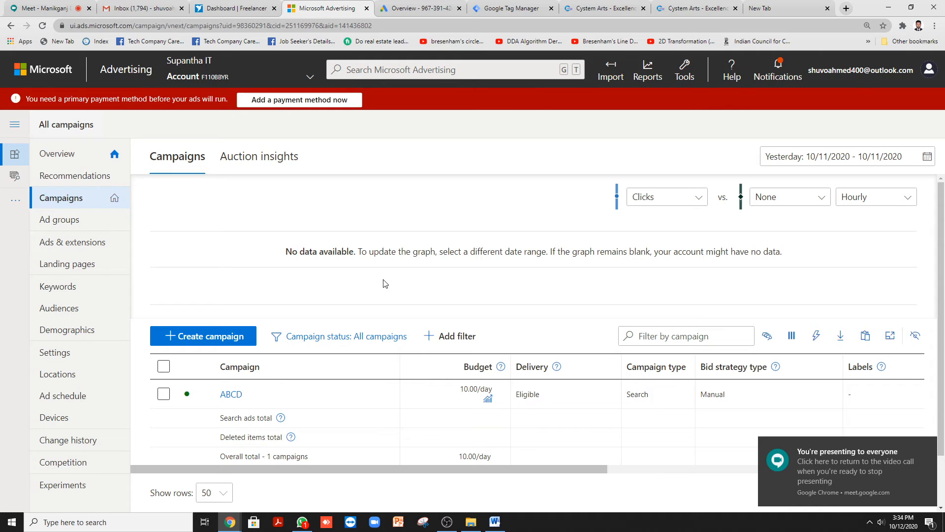
click(45, 8)
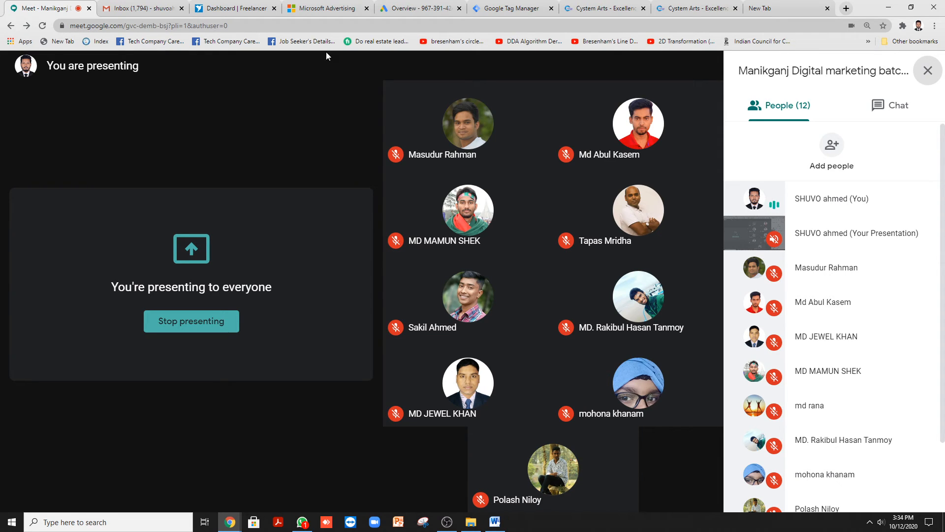
Step: Switch to Microsoft Advertising and look over its All campaigns page
click(236, 8)
click(327, 8)
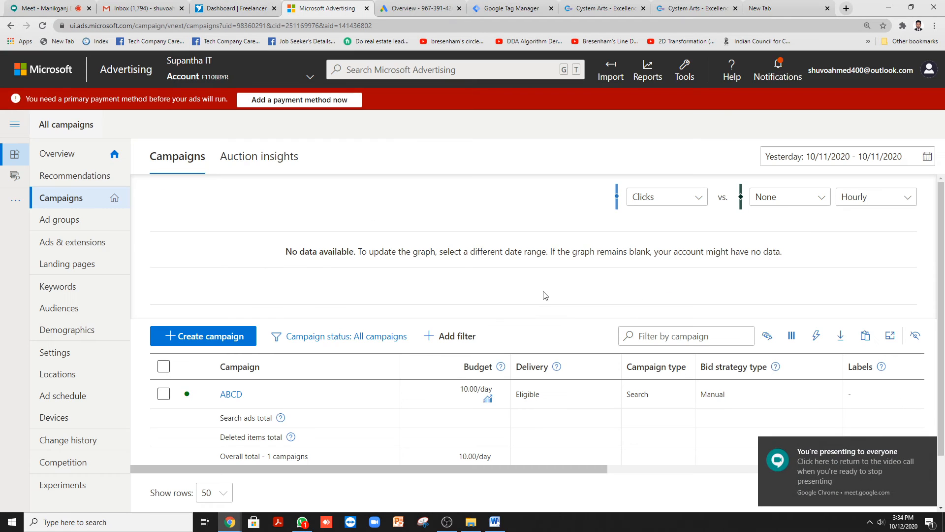
scroll(489, 320, down, 2)
scroll(489, 321, up, 2)
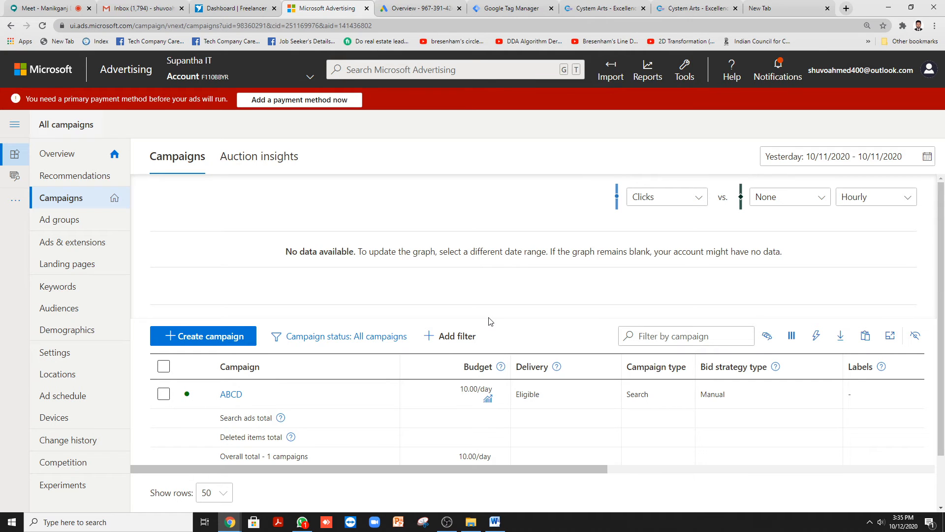
Step: Switch to Google Ads, close the open tools and settings overlay, and dismiss the new Report Editor tip
click(418, 7)
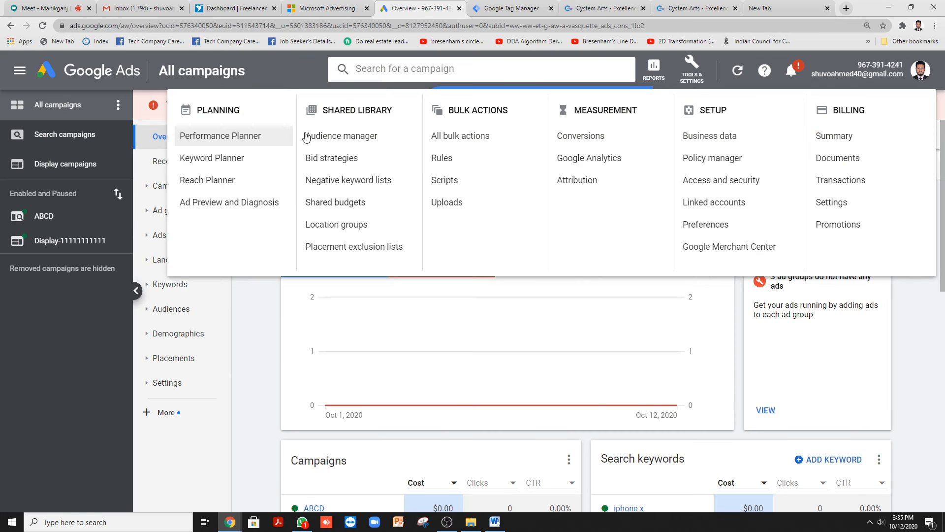
click(101, 83)
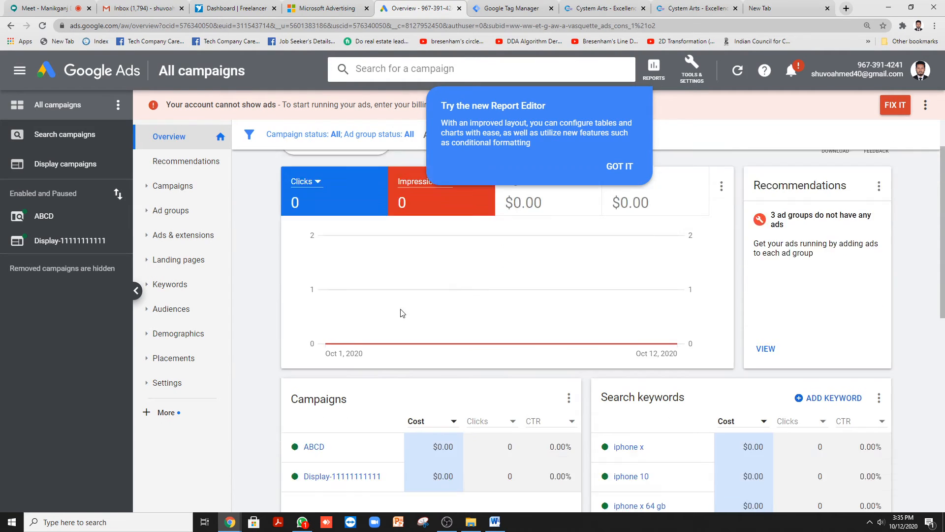
scroll(271, 286, down, 5)
scroll(415, 310, up, 2)
click(619, 166)
Step: Review the campaigns and search keywords on the overview, including the ABCD campaign's status, budget and bid strategy
scroll(458, 282, down, 5)
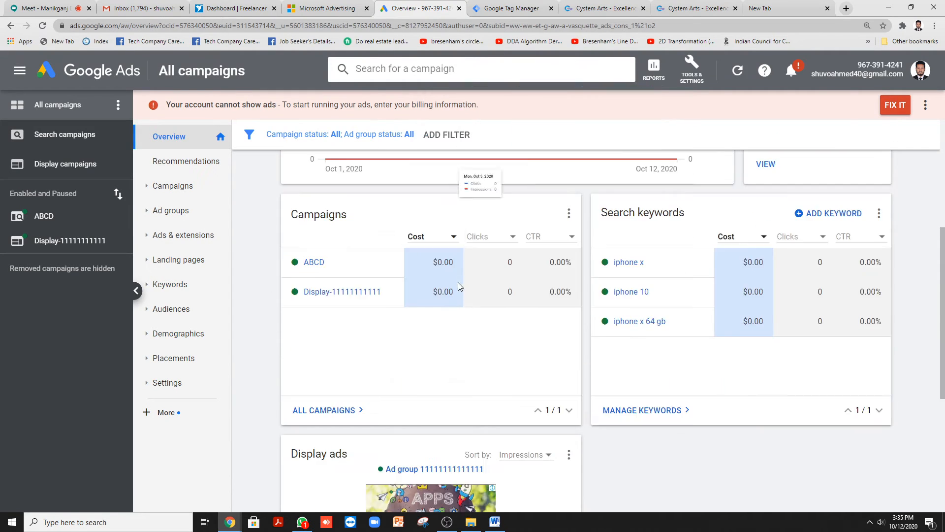
scroll(451, 302, down, 3)
scroll(393, 344, up, 6)
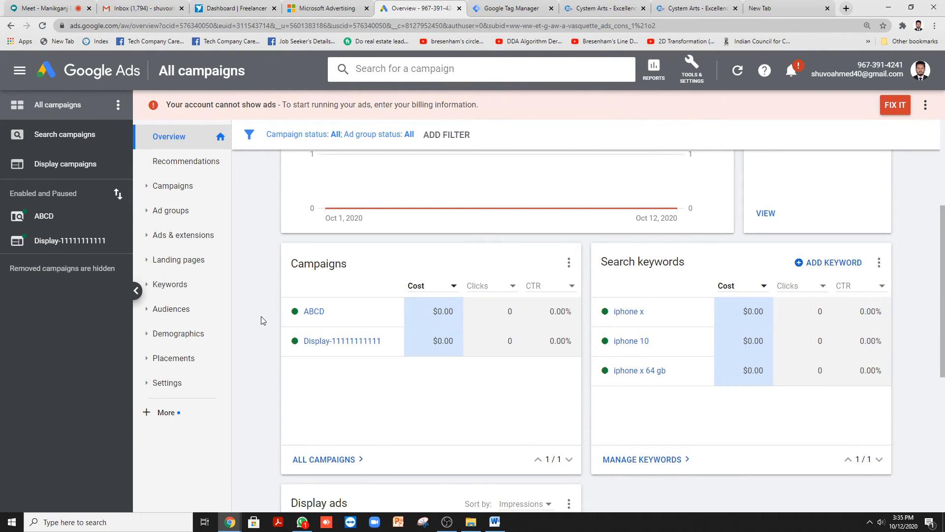
scroll(273, 341, up, 5)
scroll(270, 340, down, 5)
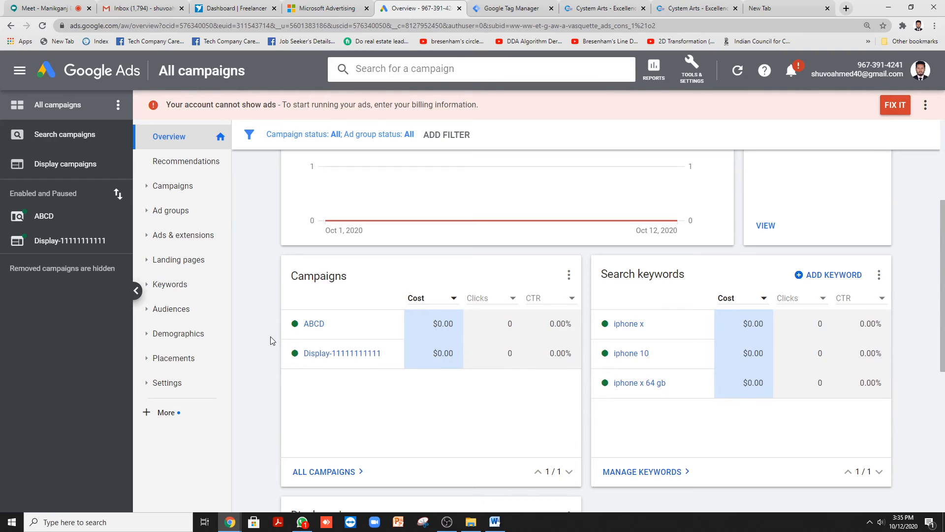
mouse_move(316, 327)
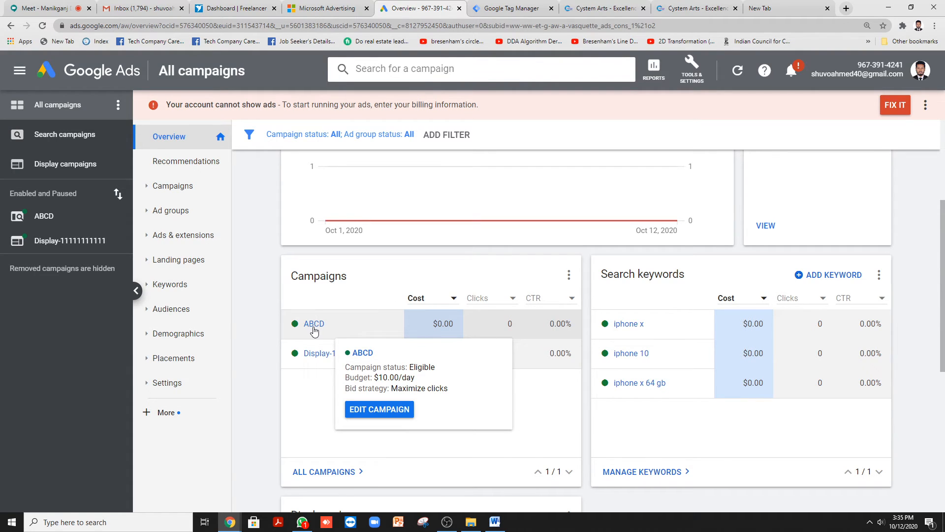
scroll(256, 282, up, 4)
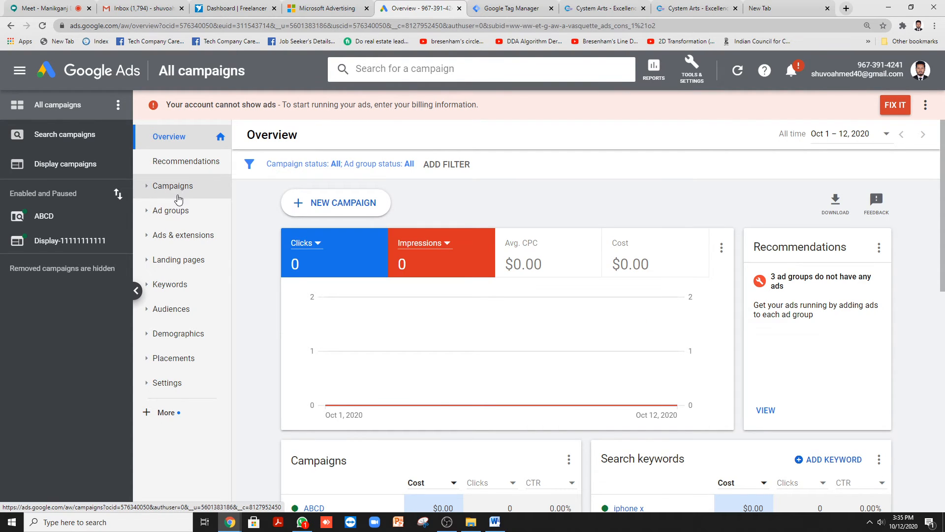
Step: Look over the ad groups list and the search keywords list for all campaigns
click(171, 212)
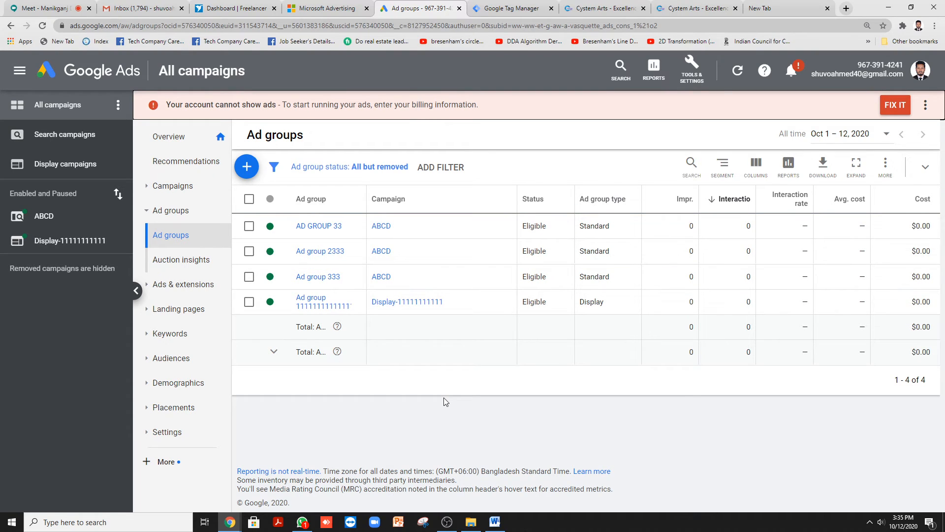
click(168, 334)
scroll(169, 338, down, 2)
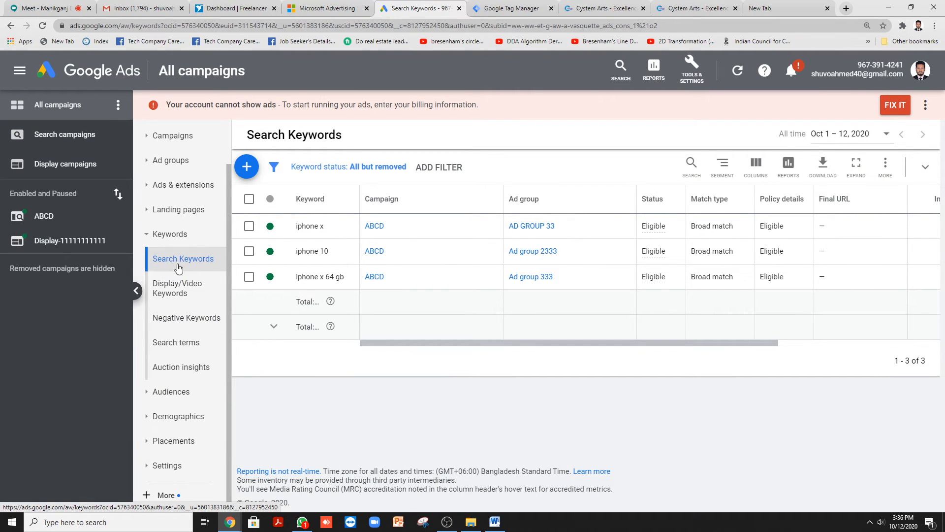
Step: Open the form for adding search keywords to AD GROUP 33 of the ABCD campaign
click(247, 168)
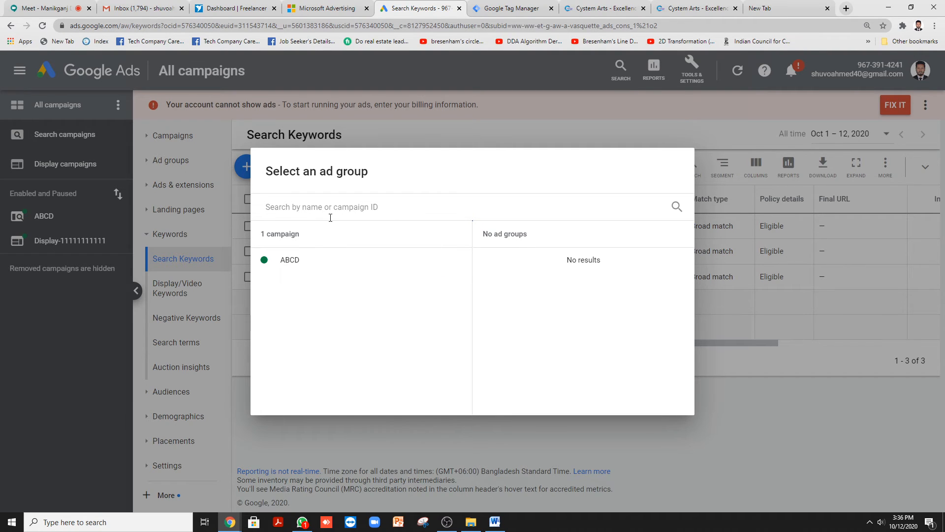
click(299, 259)
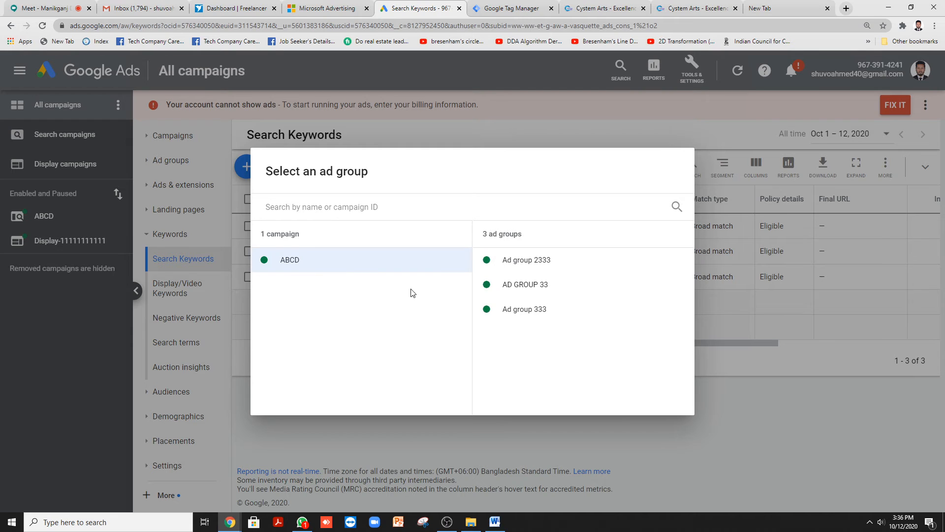
click(523, 287)
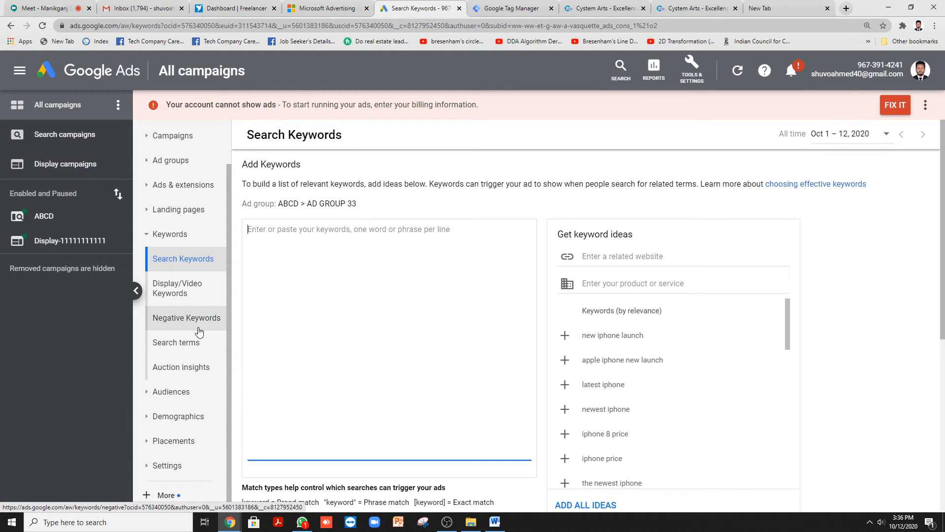
Step: Compare the page sections of Google Ads with those of Microsoft Advertising, ending on Microsoft Advertising's All campaigns page
click(327, 8)
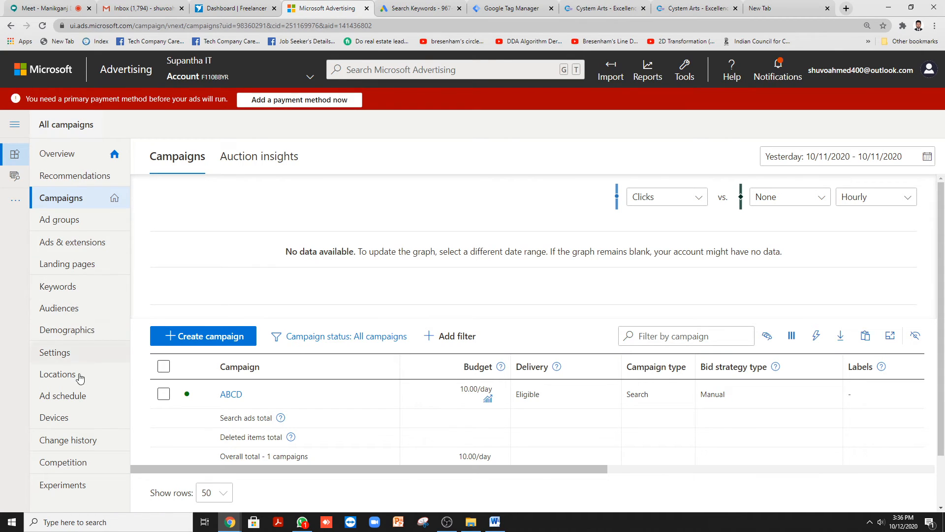
key(ctrl+Tab)
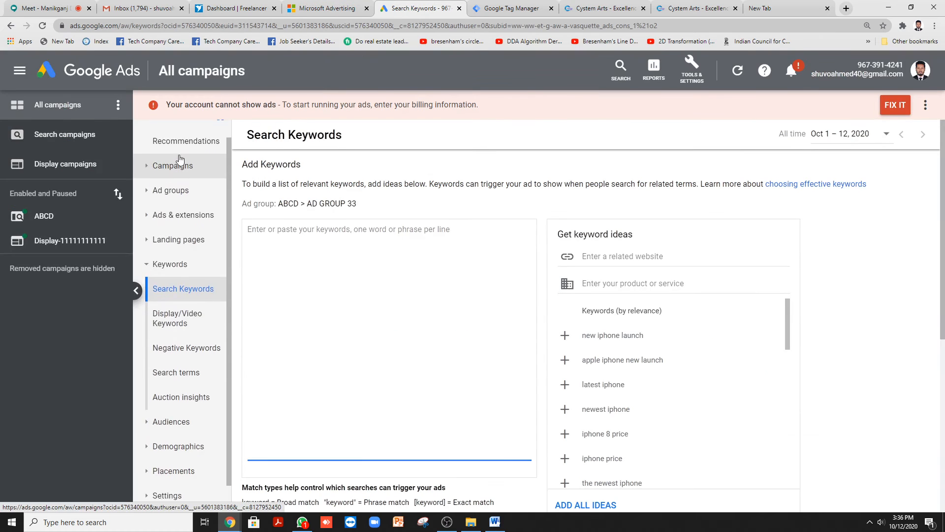
click(184, 232)
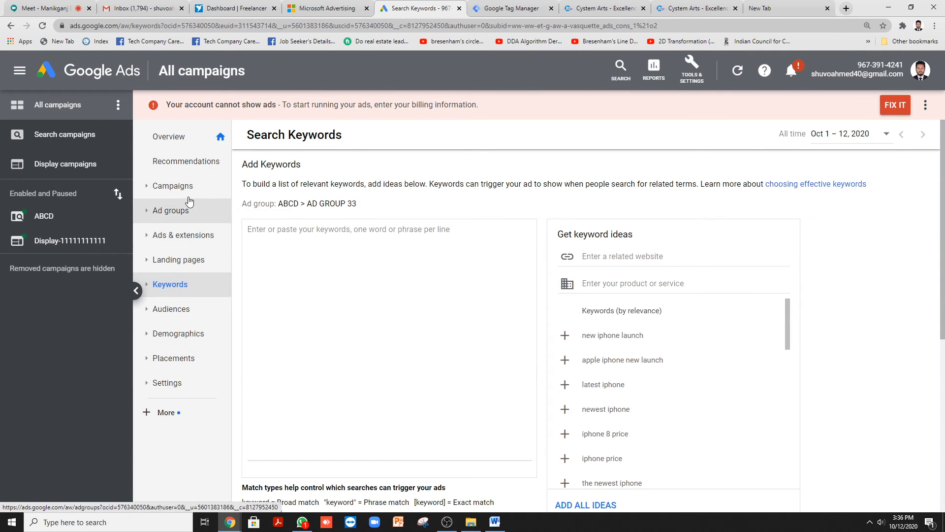
key(ctrl+shift+Tab)
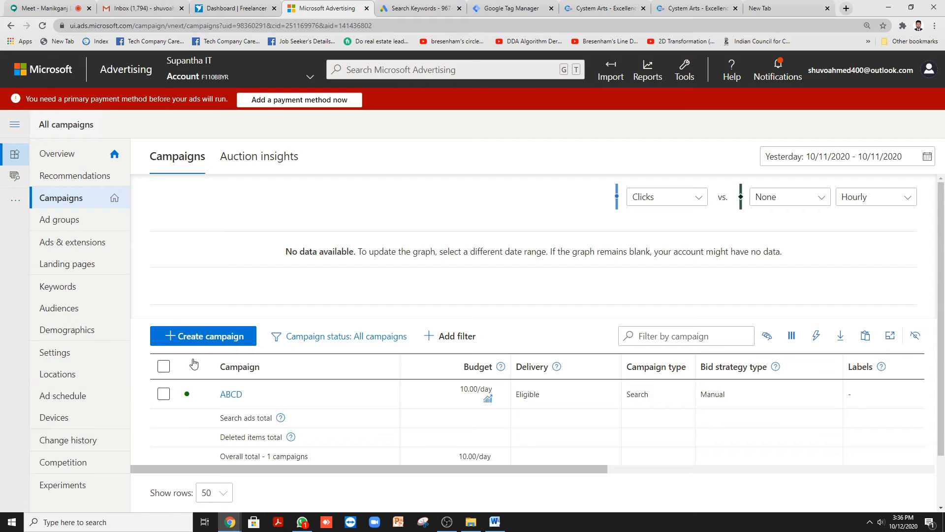
Step: Review the keywords list for all campaigns, including each keyword's campaign, ad group and match type and the overall total
click(64, 294)
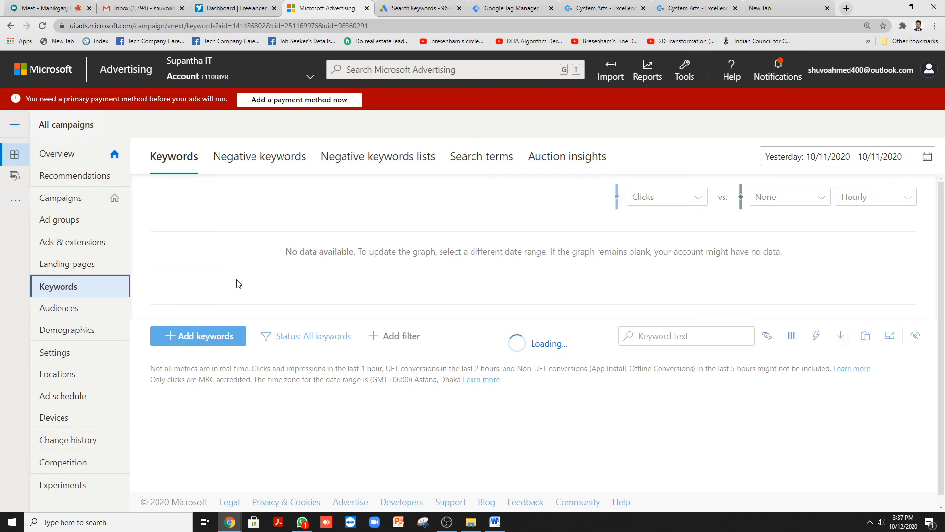
scroll(202, 343, down, 3)
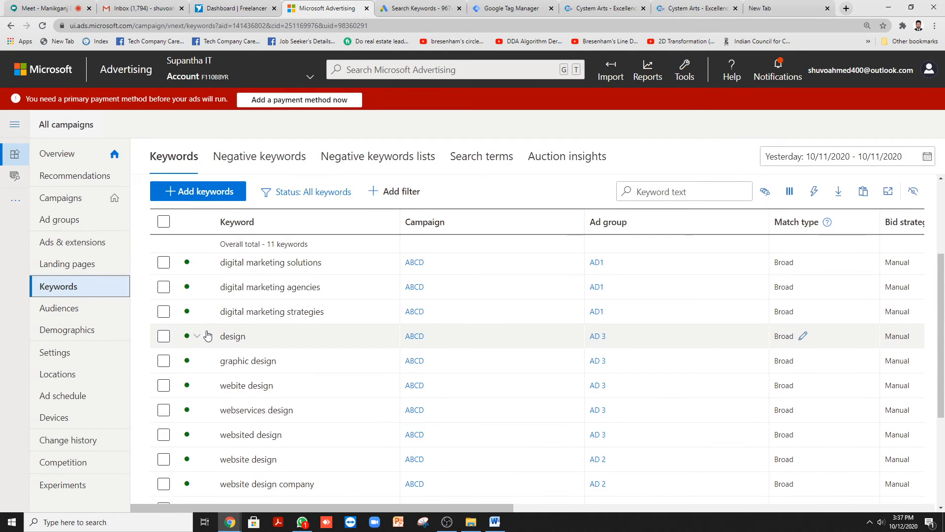
scroll(206, 338, up, 2)
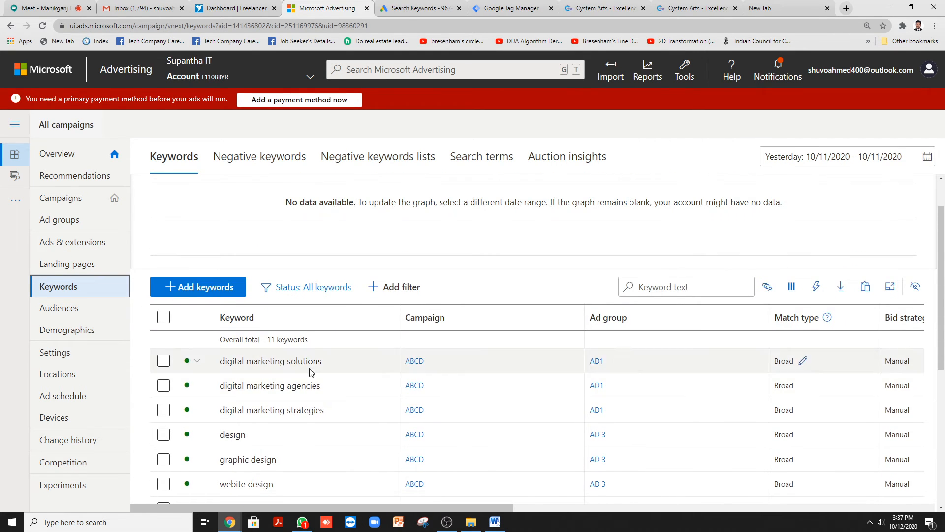
scroll(310, 371, down, 5)
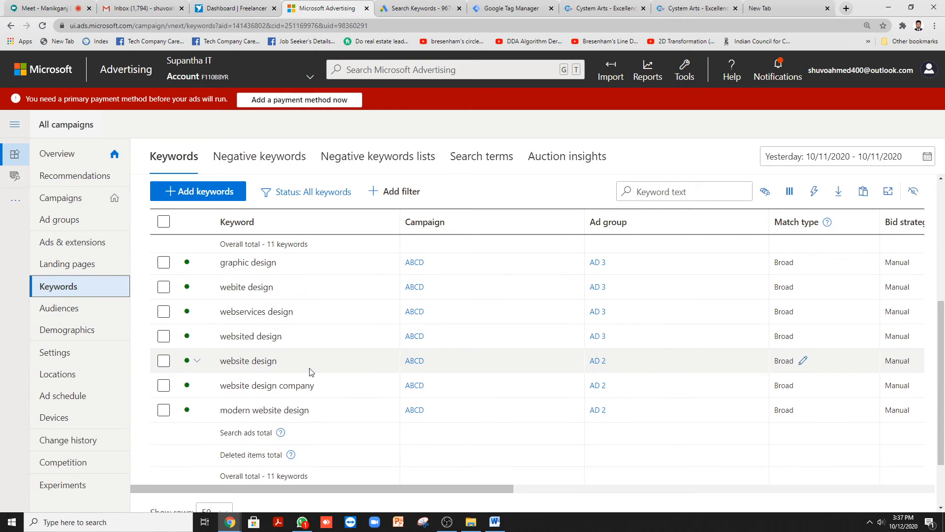
scroll(310, 371, up, 3)
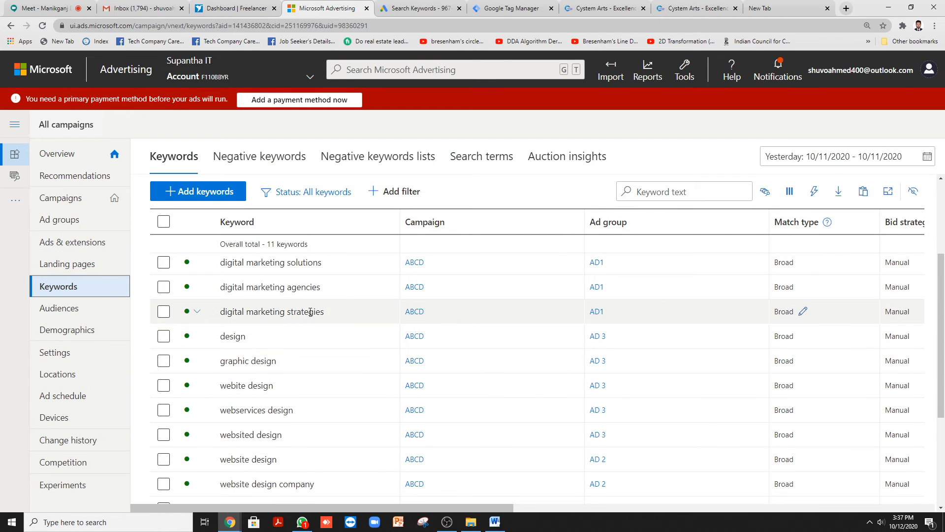
scroll(305, 308, up, 1)
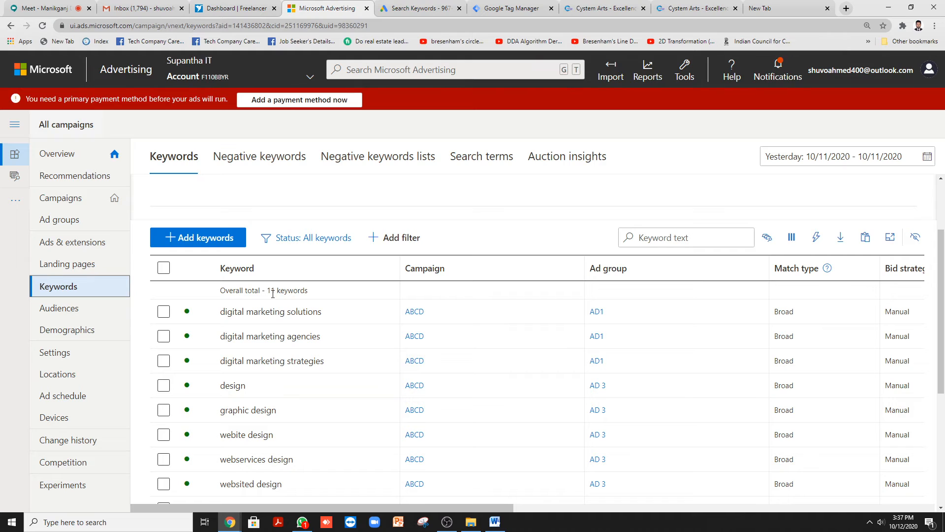
drag(269, 290, 306, 291)
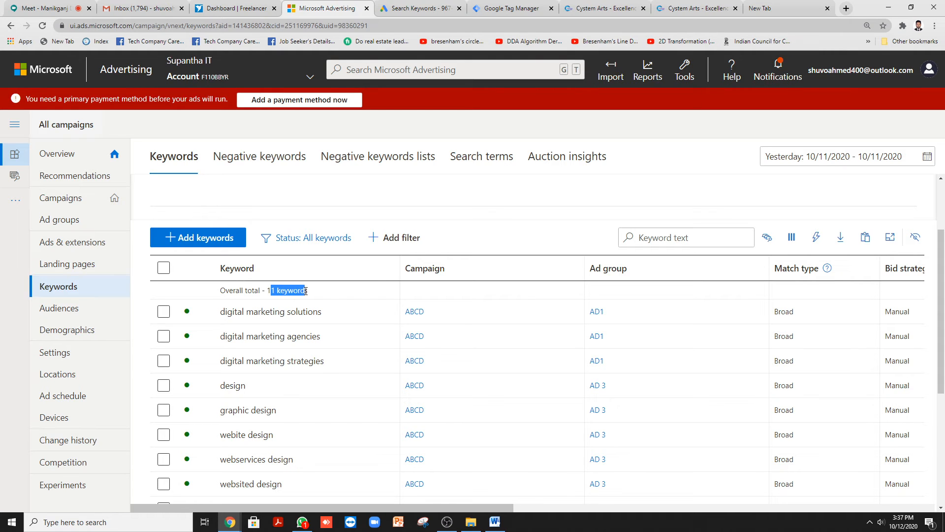
scroll(261, 295, down, 1)
scroll(261, 296, down, 1)
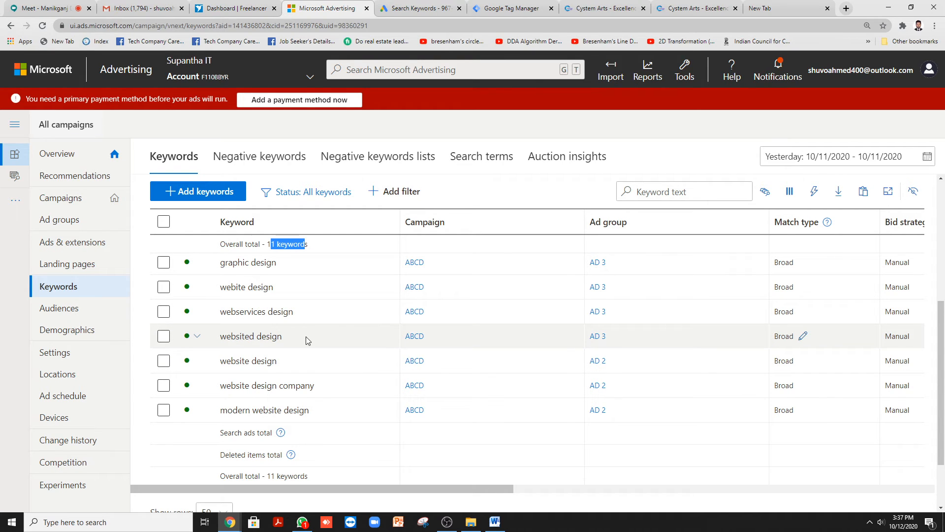
scroll(299, 338, up, 3)
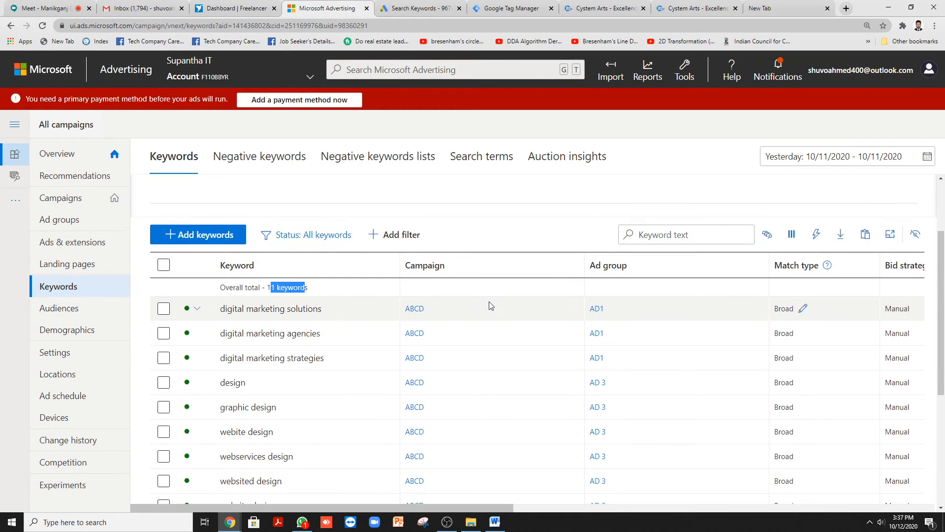
scroll(441, 250, down, 1)
scroll(417, 354, down, 3)
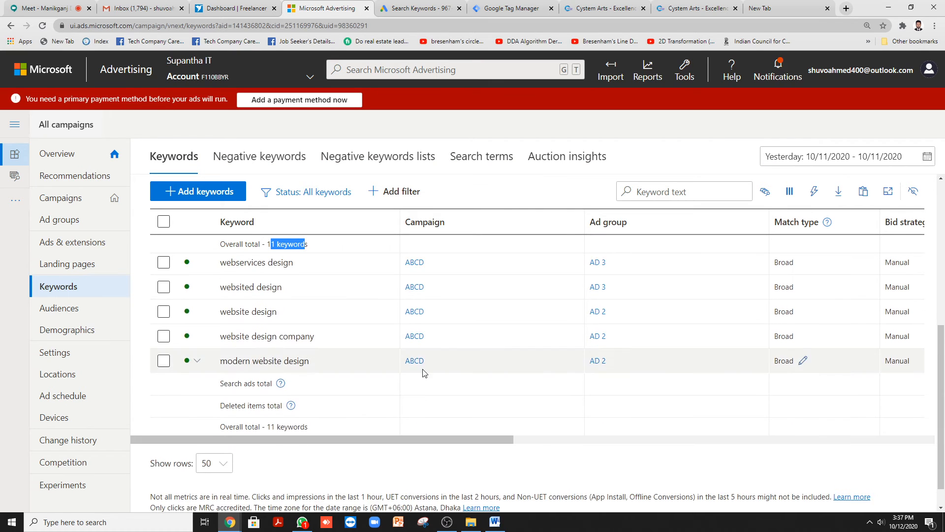
scroll(421, 371, up, 4)
Step: Switch to Google Ads and look over the campaigns list and the ad groups list for all campaigns
click(419, 8)
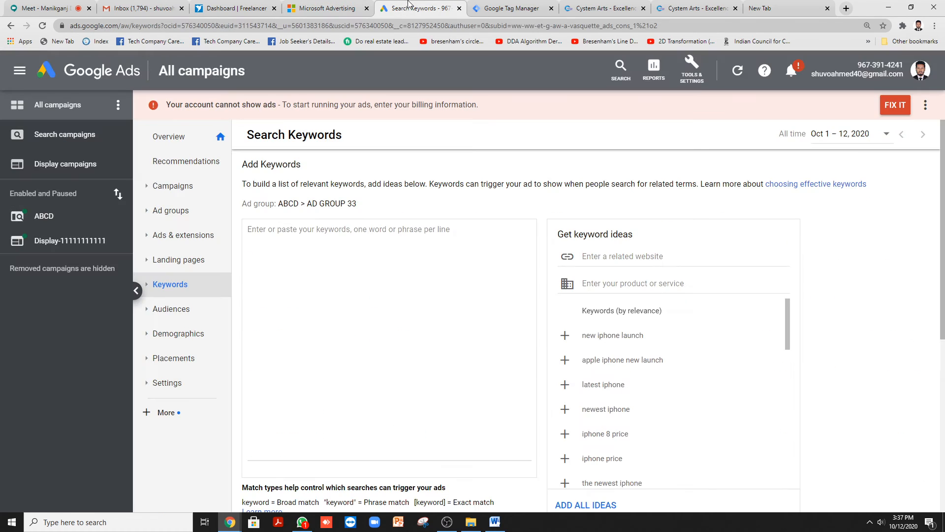
click(177, 189)
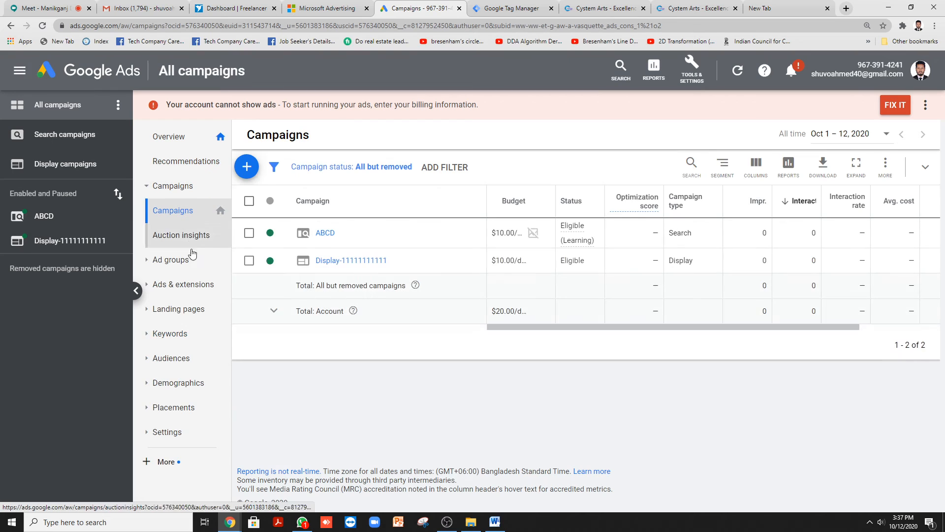
click(172, 259)
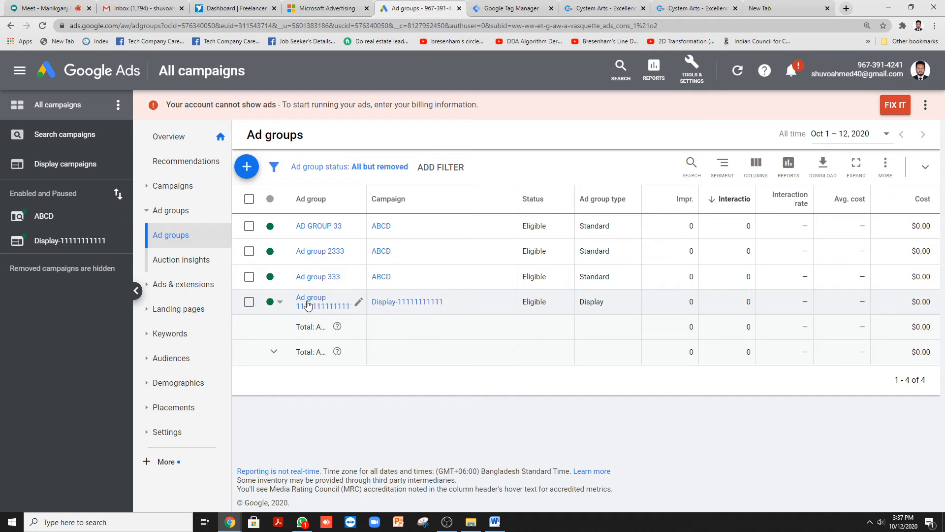
Step: Return to Microsoft Advertising and examine which campaign and ad group each keyword in the list belongs to
click(339, 9)
scroll(374, 246, down, 1)
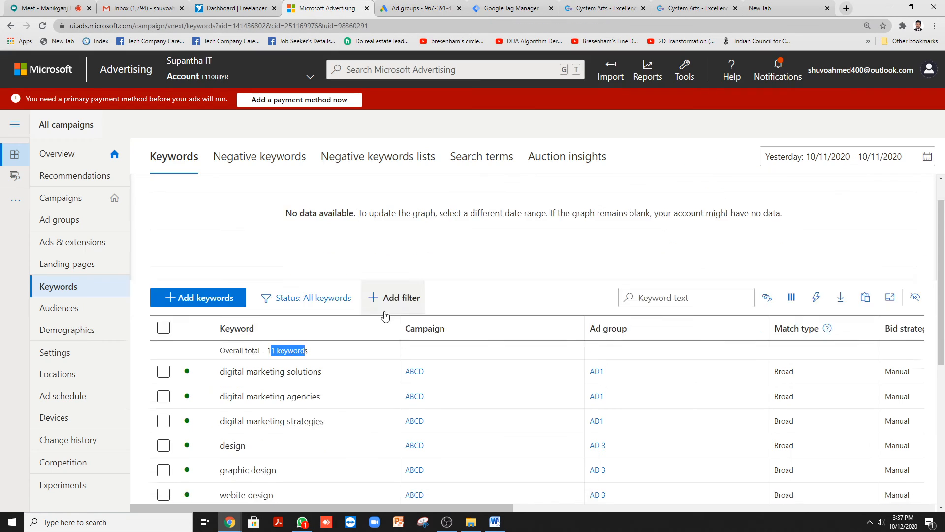
scroll(386, 316, down, 1)
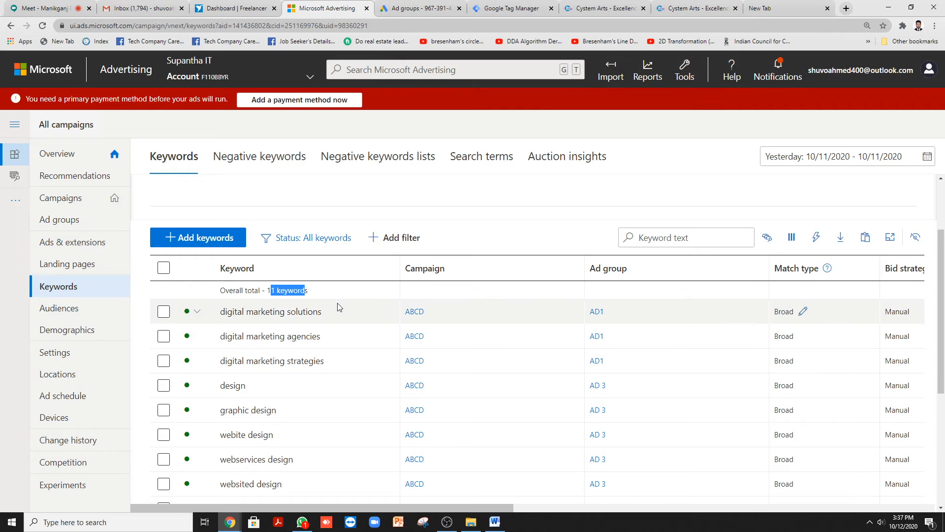
scroll(345, 305, down, 2)
scroll(428, 281, up, 2)
scroll(429, 335, down, 3)
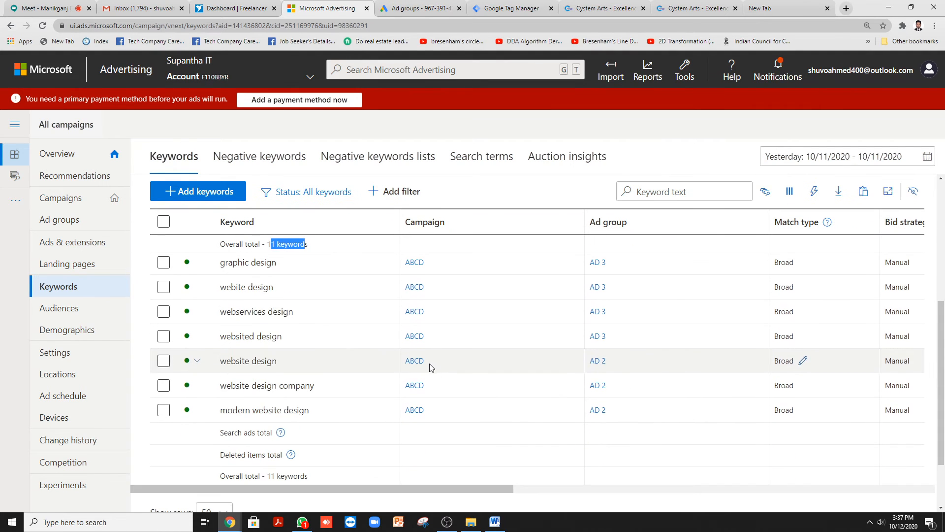
scroll(447, 392, up, 2)
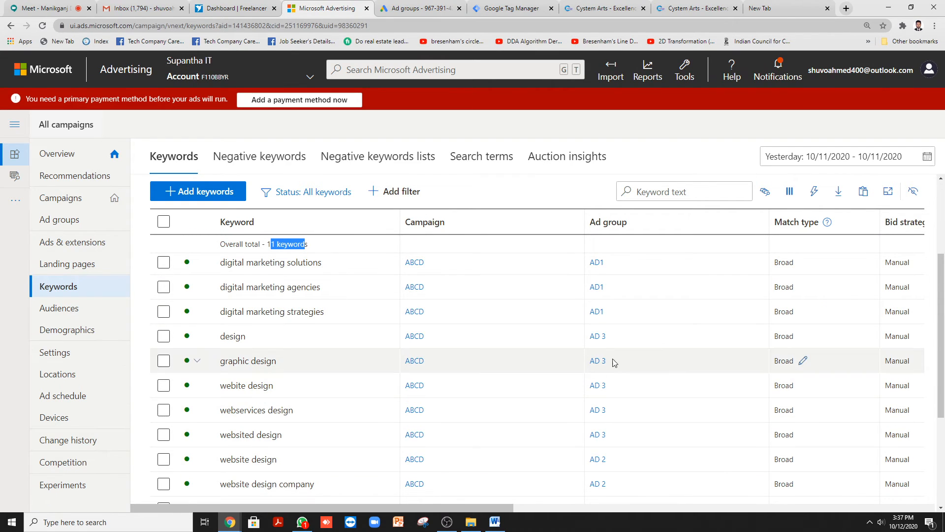
scroll(606, 384, down, 2)
Step: Examine the keywords table's delivery, bid, clicks, impressions, CTR, average CPC, spend and average position columns
drag(502, 497, 879, 490)
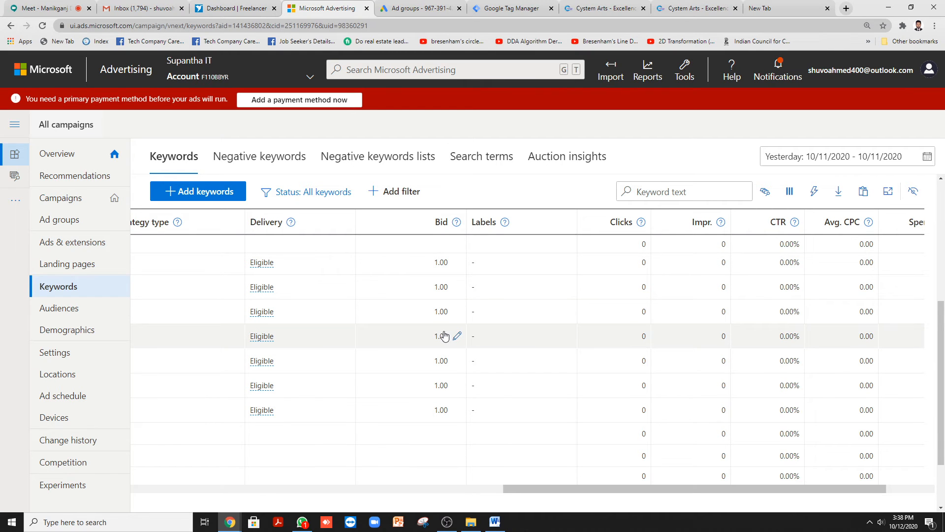
drag(588, 490, 658, 490)
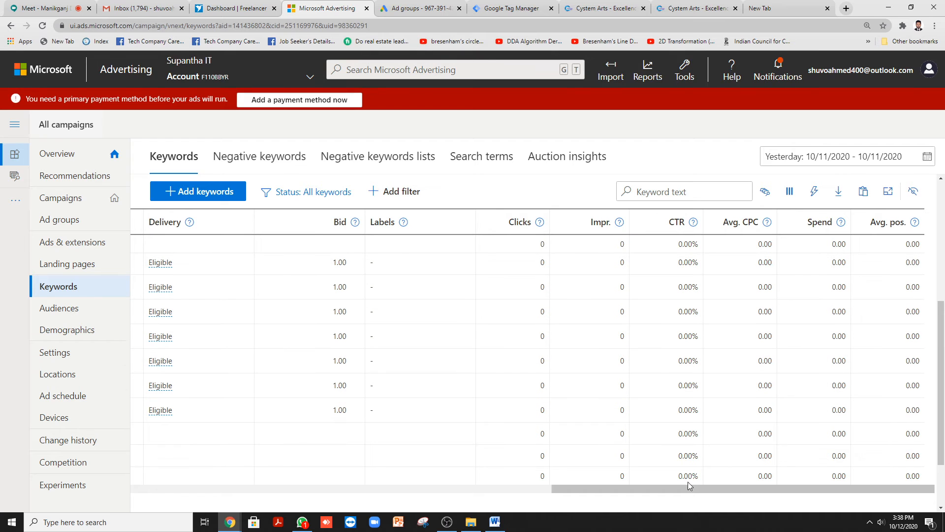
drag(682, 493, 741, 497)
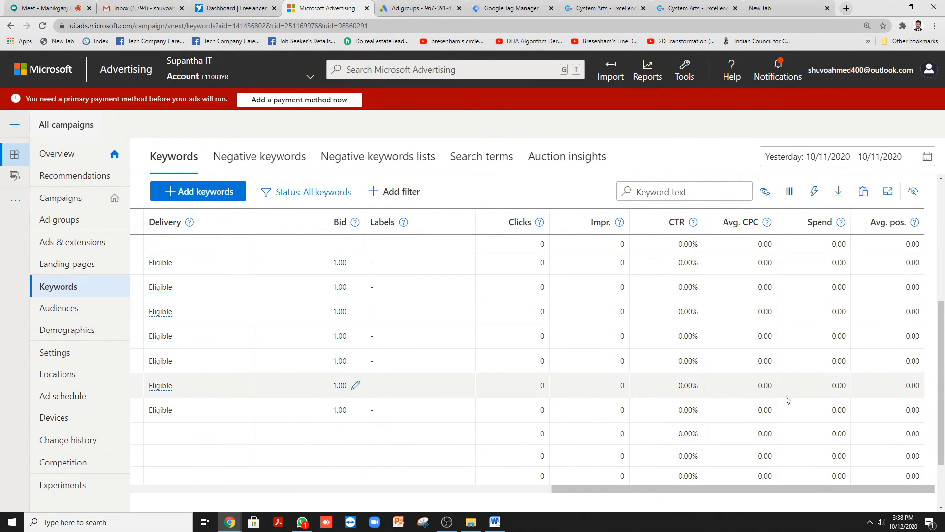
drag(774, 489, 306, 474)
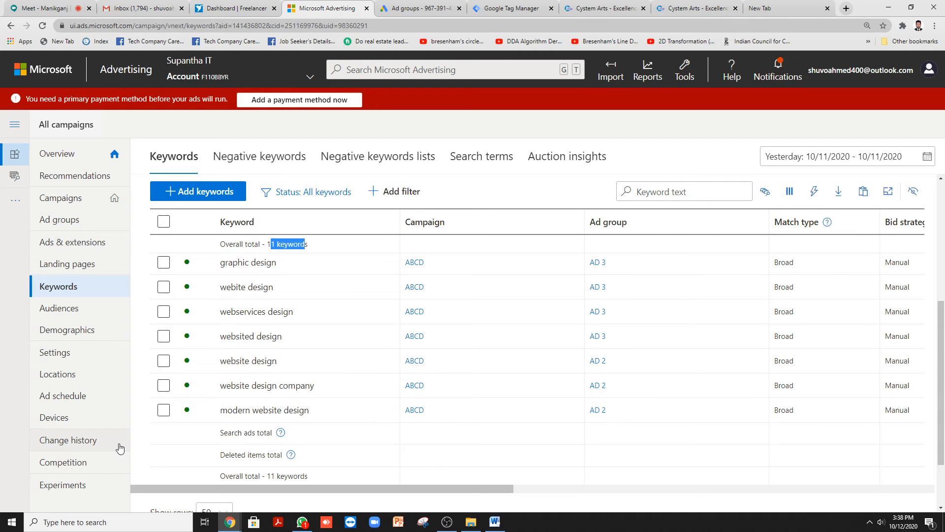
Step: Check the participants in the Google Meet call and return to the Microsoft Advertising keywords list
click(44, 8)
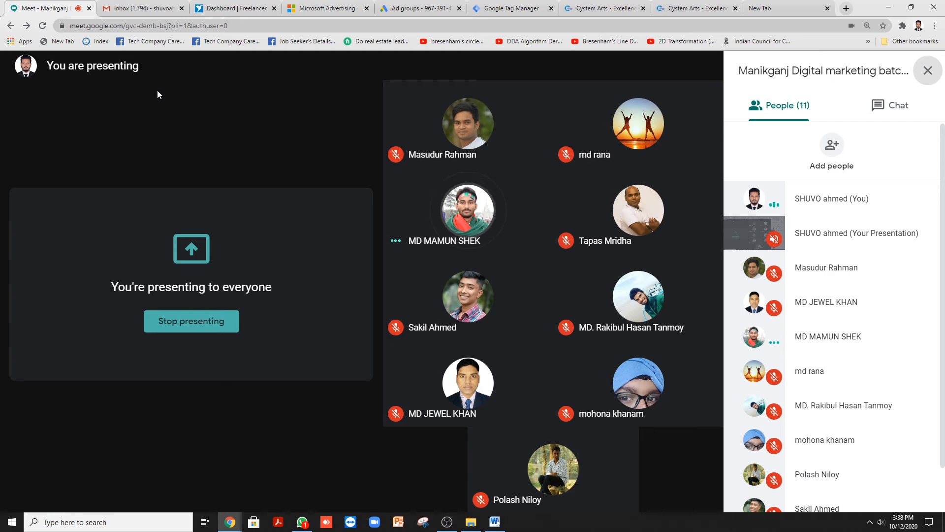
click(328, 8)
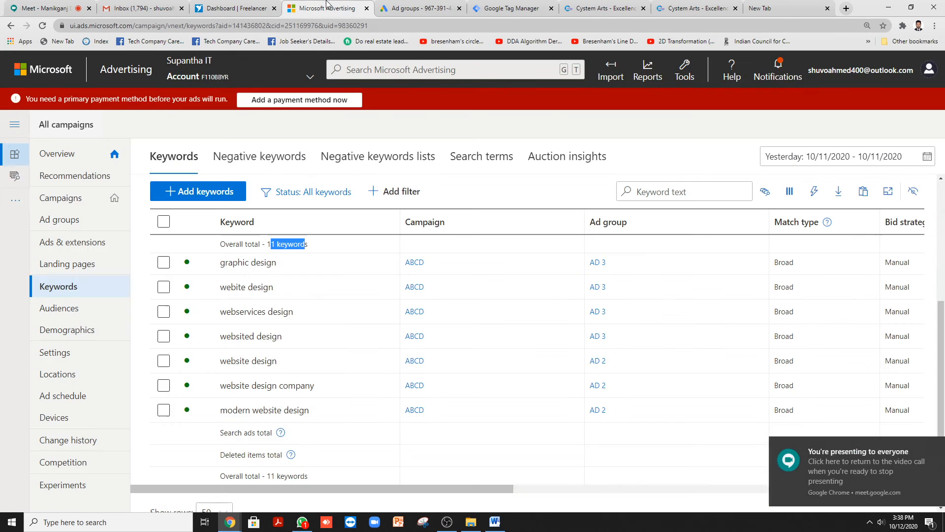
scroll(167, 300, down, 1)
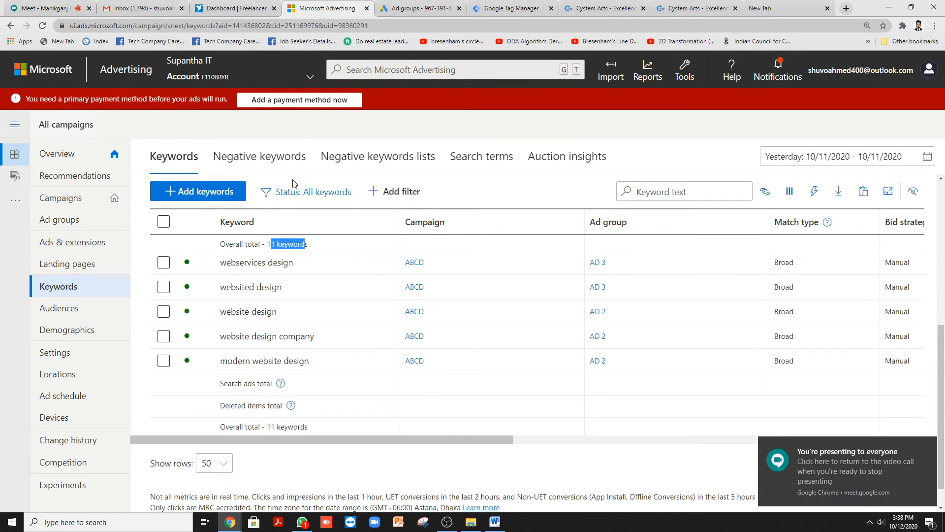
Step: Open the form for creating campaign-level negative keywords and choose the ABCD campaign
click(251, 168)
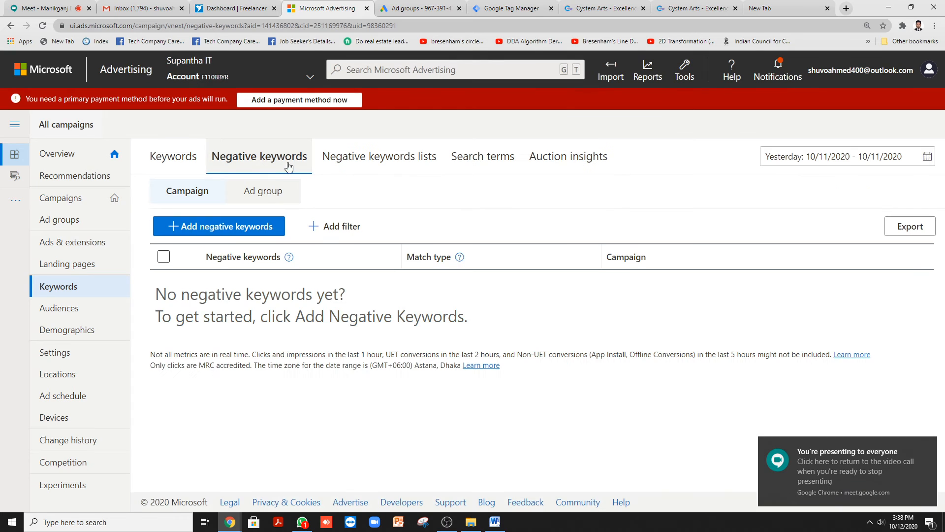
click(221, 231)
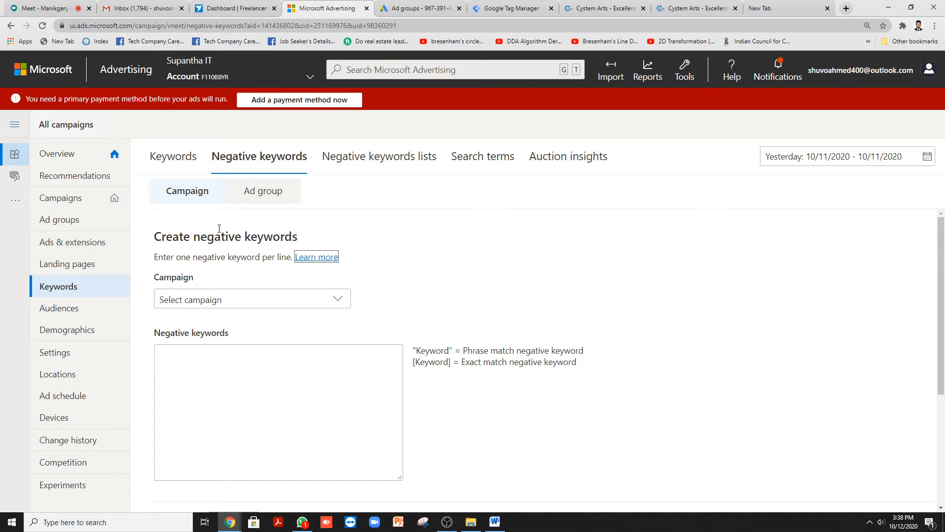
scroll(213, 240, down, 2)
scroll(219, 273, up, 1)
click(213, 251)
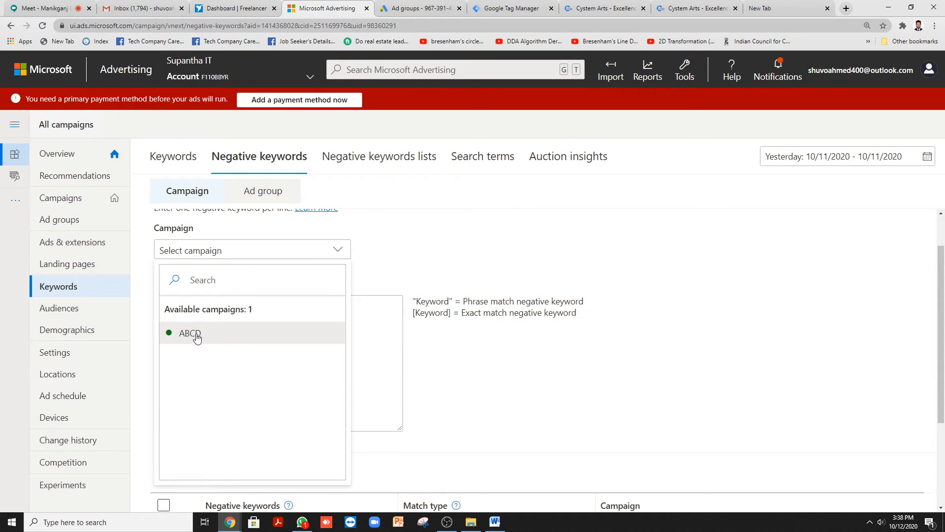
click(196, 333)
click(211, 317)
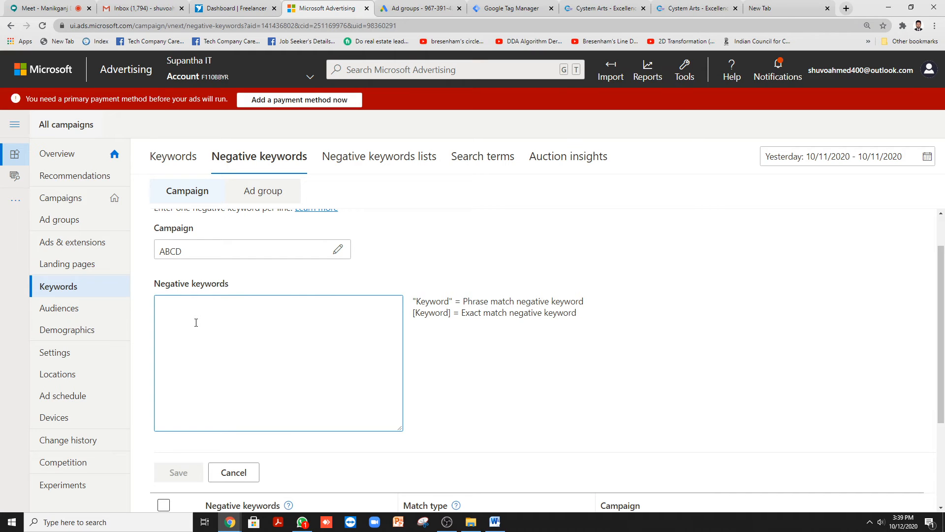
scroll(196, 323, up, 1)
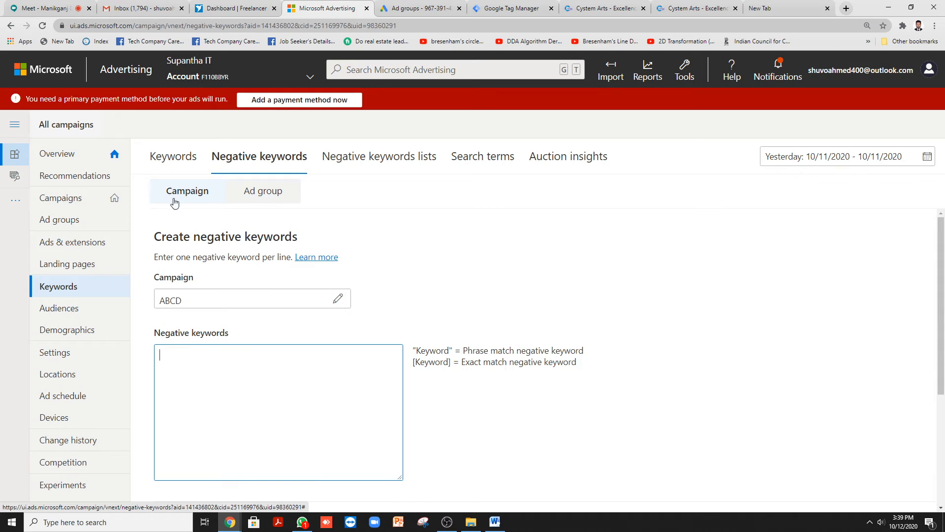
scroll(208, 297, down, 2)
scroll(209, 301, up, 2)
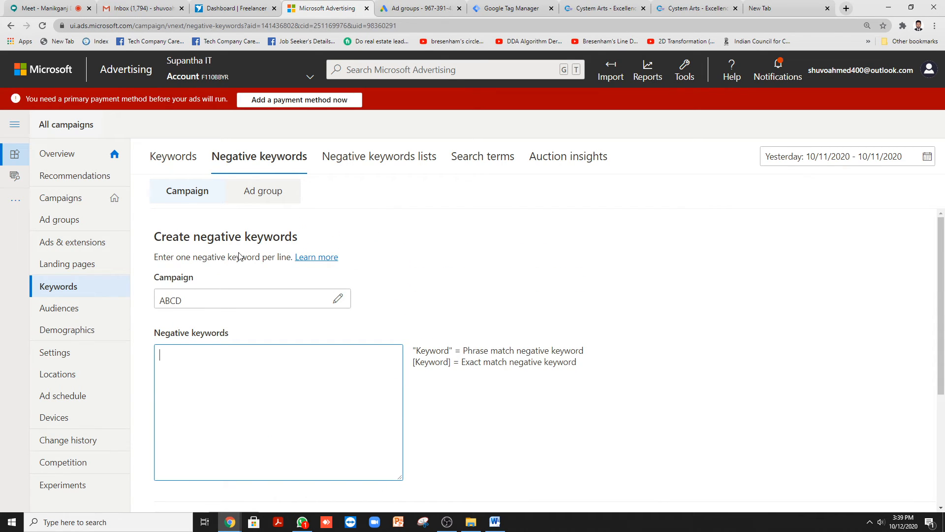
Step: Open the form for creating ad-group-level negative keywords and choose ad group AD 3 of the ABCD campaign
click(253, 191)
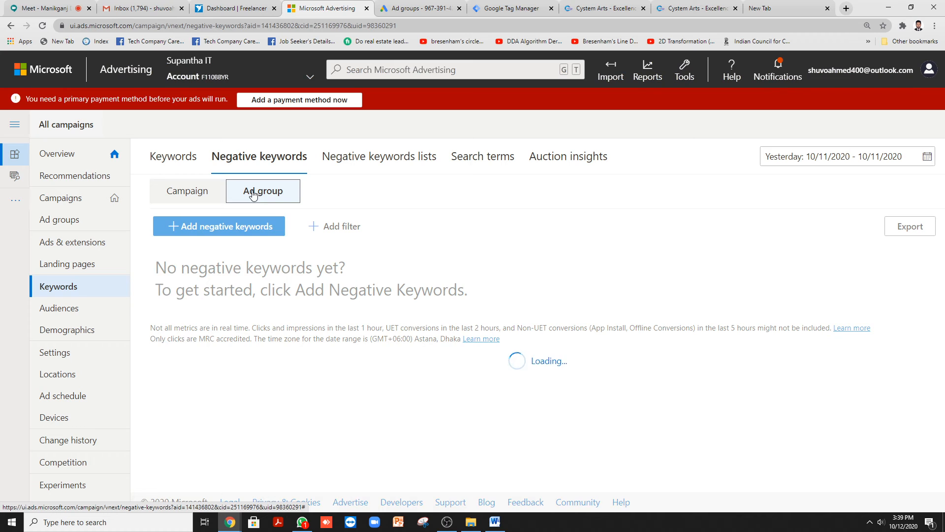
click(215, 226)
click(241, 301)
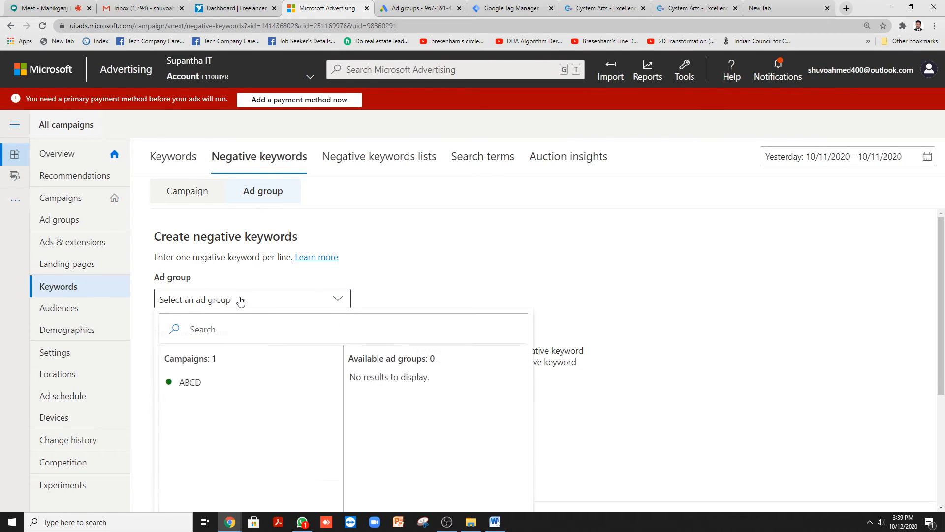
click(192, 382)
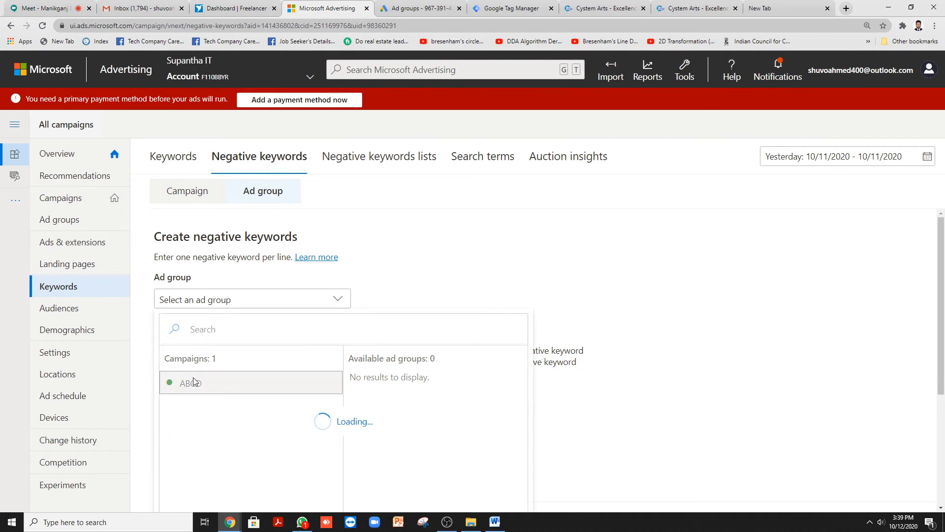
scroll(236, 361, down, 1)
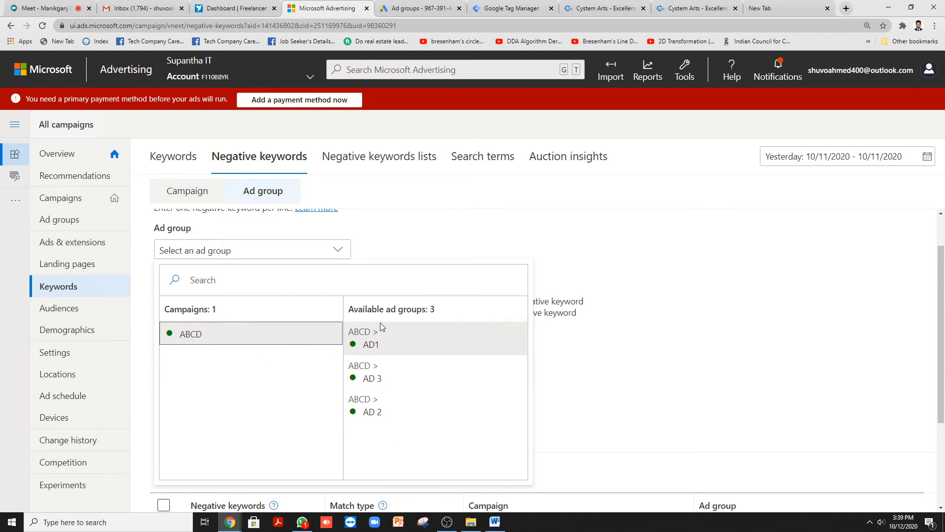
click(384, 376)
click(245, 322)
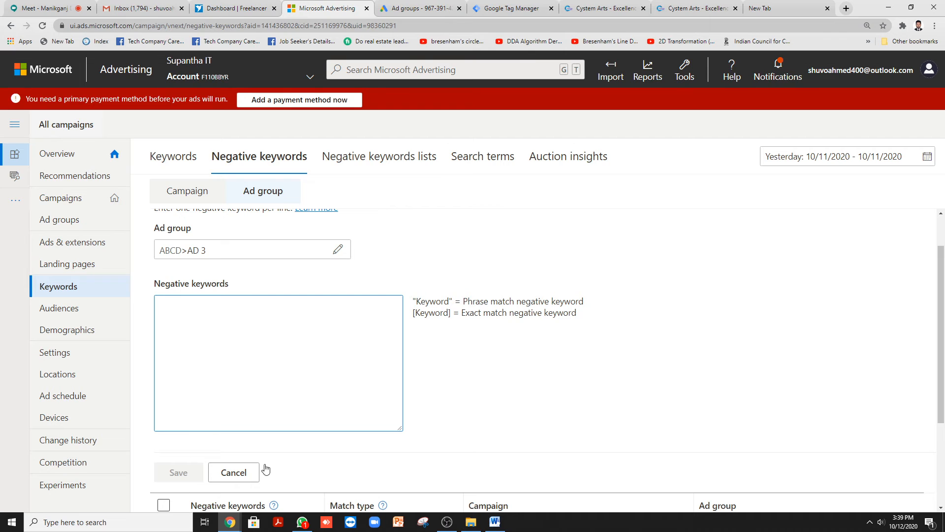
Step: Open the campaign-level age demographics and examine the age ranges with their delivery status and bid adjustments
scroll(275, 448, down, 1)
click(63, 335)
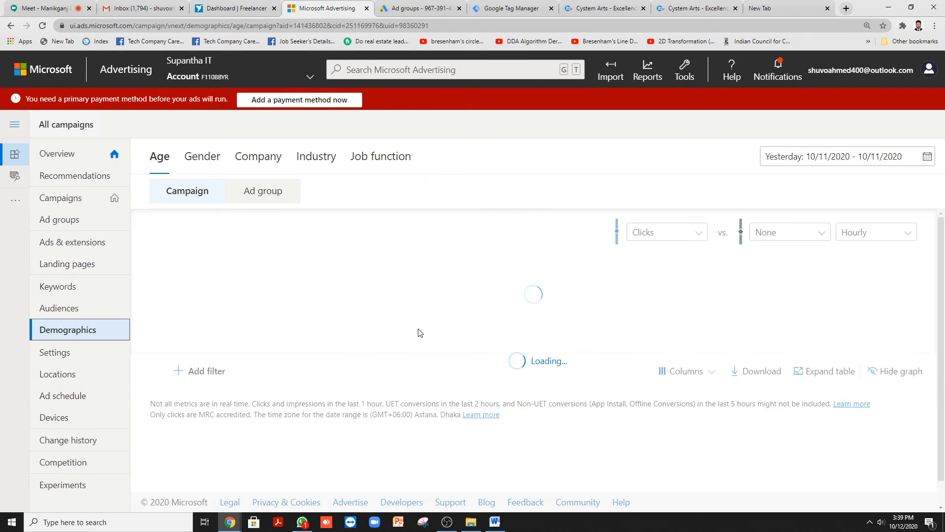
scroll(397, 410, down, 3)
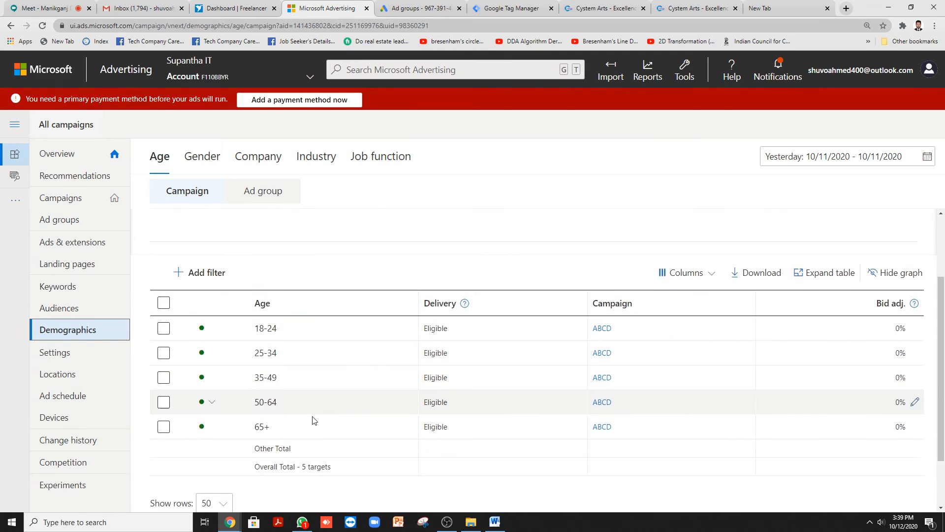
scroll(344, 295, up, 3)
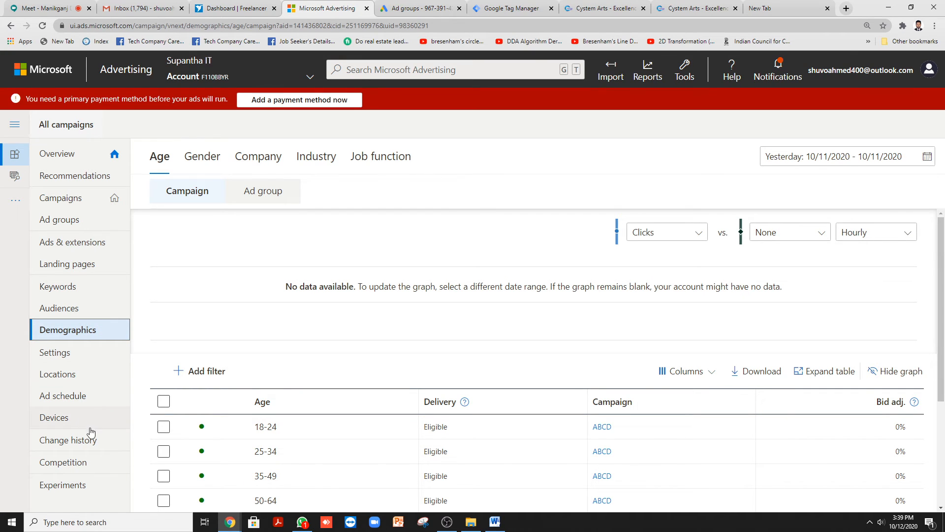
Step: Open the account overview with its account switcher, and check the Google Meet participants before returning to Microsoft Advertising
click(55, 154)
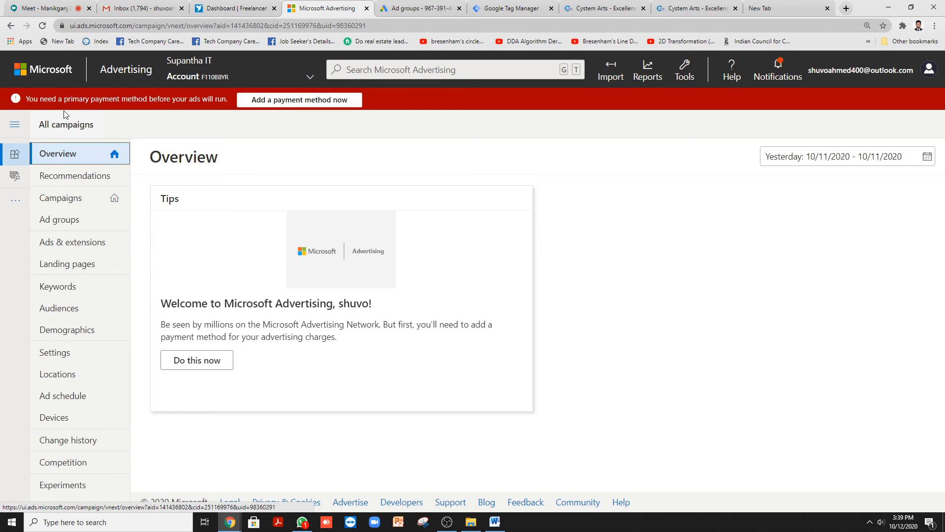
click(60, 73)
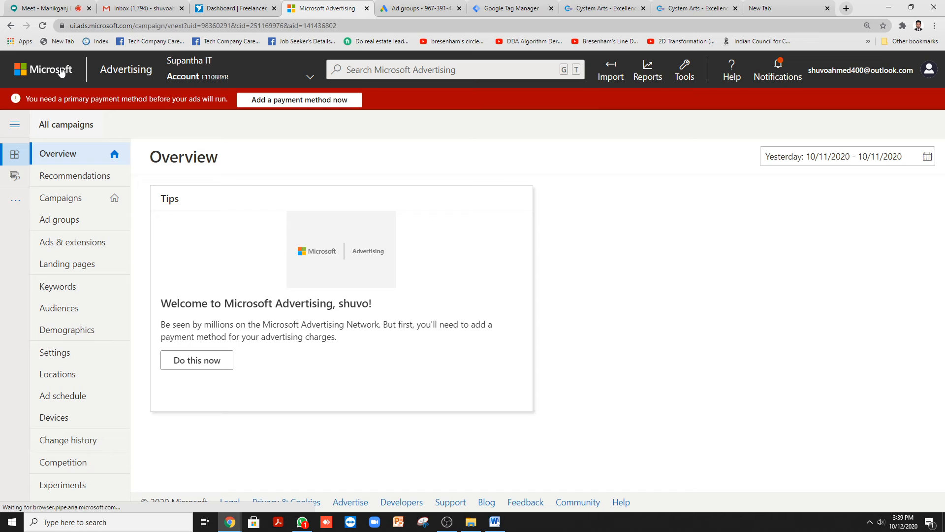
click(302, 70)
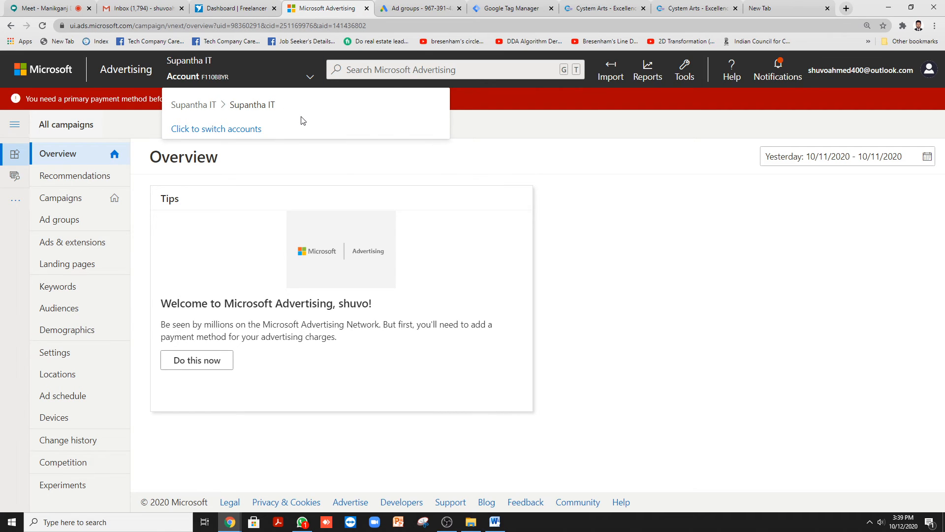
click(46, 8)
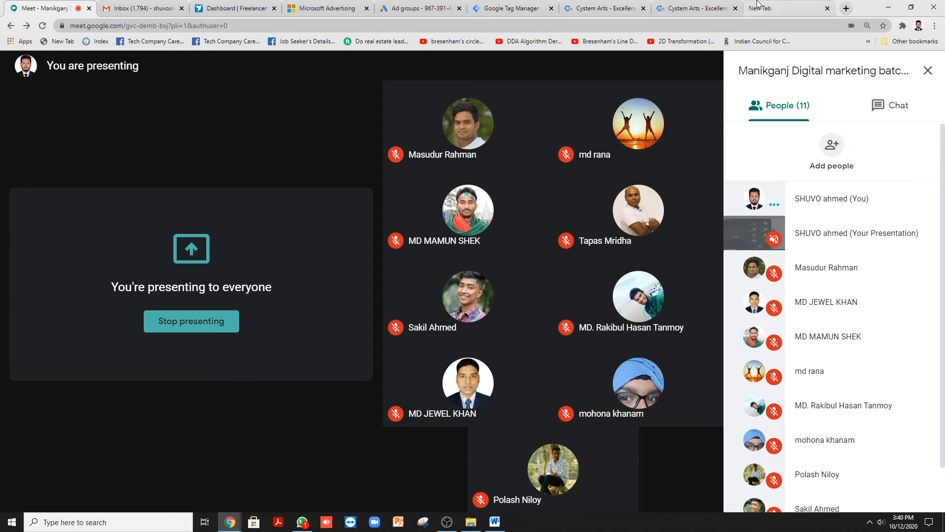
click(327, 8)
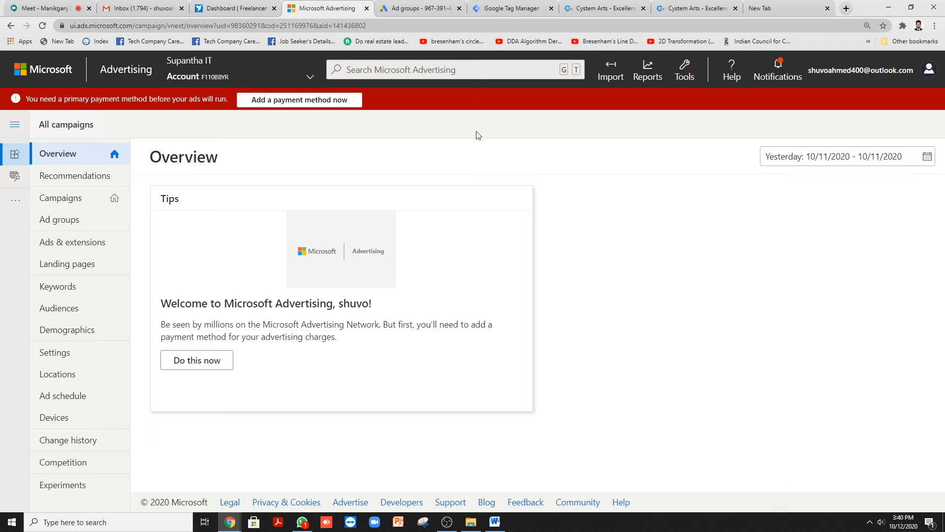
Step: Open the Keyword Planner in the previous version of Microsoft Advertising
click(682, 82)
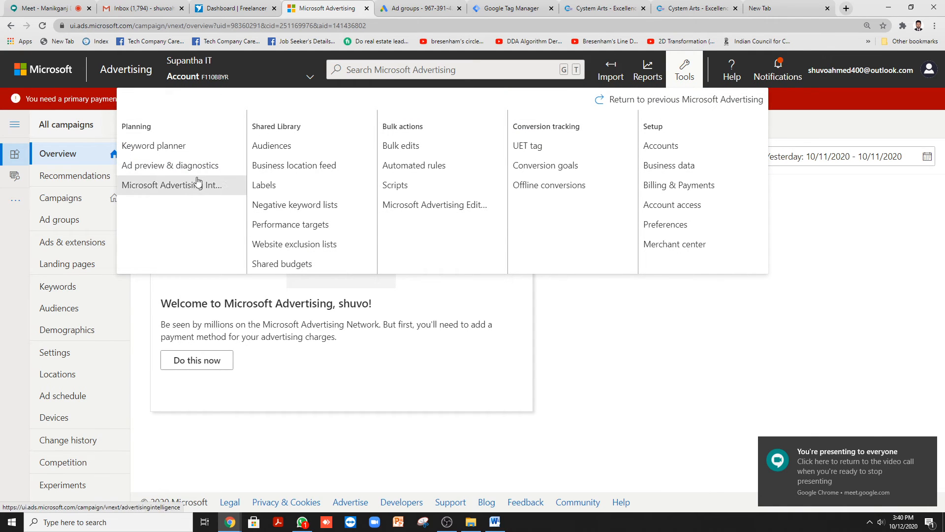
click(167, 150)
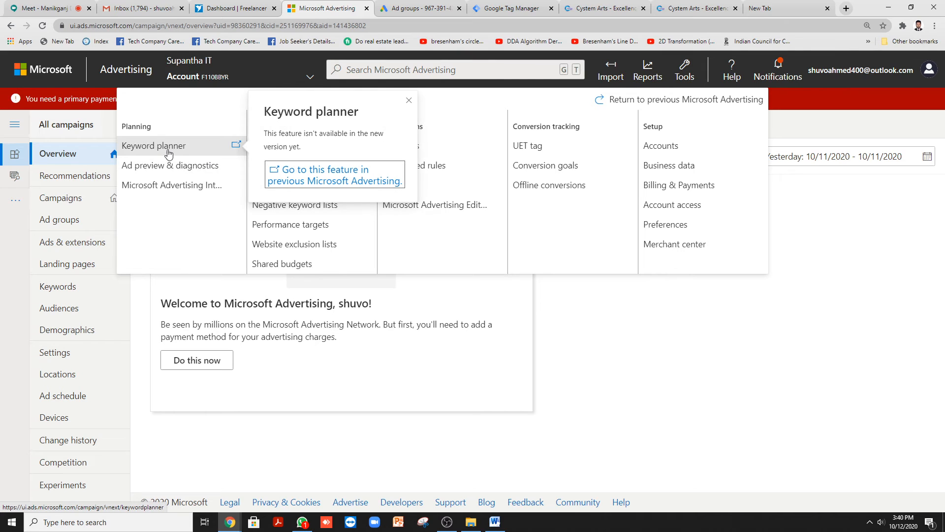
click(347, 181)
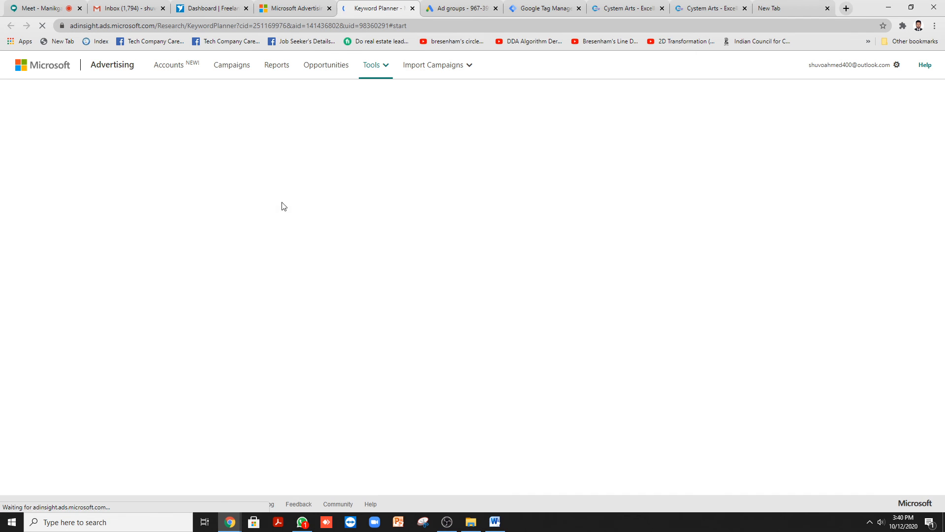
click(295, 8)
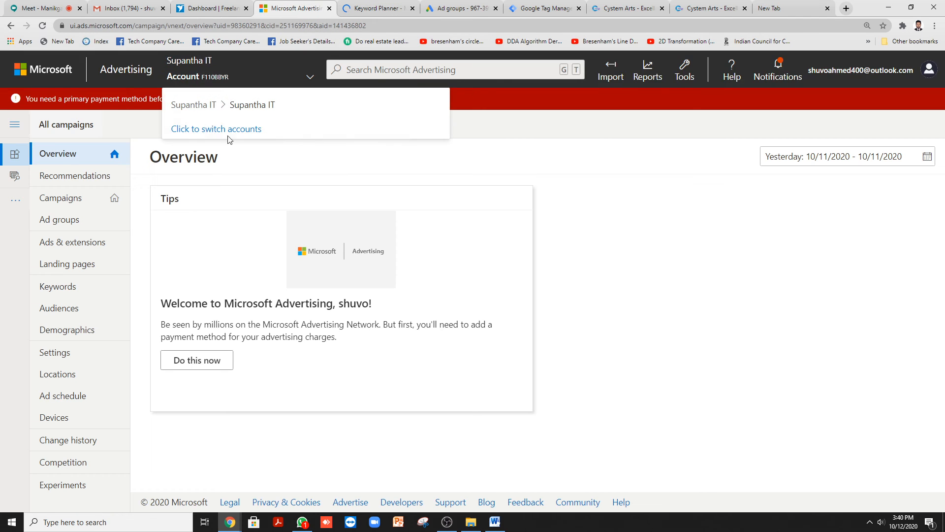
click(682, 73)
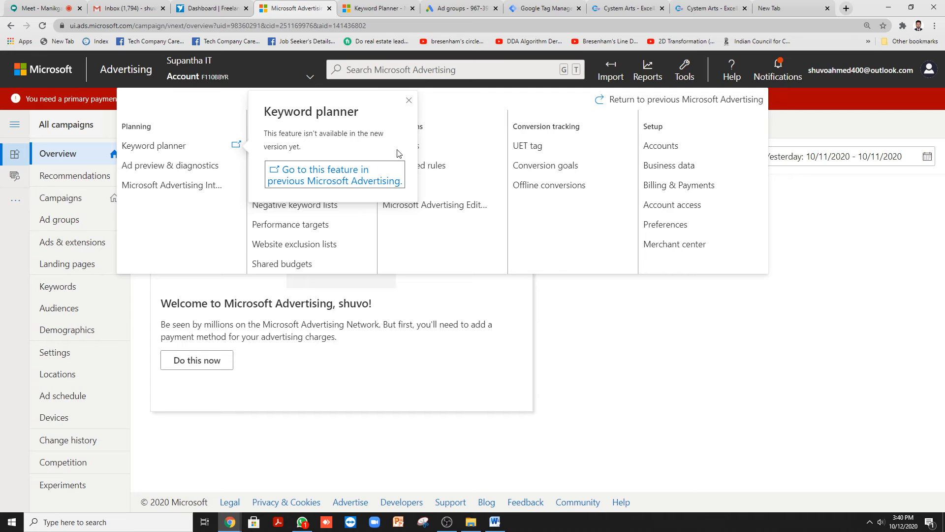
click(383, 9)
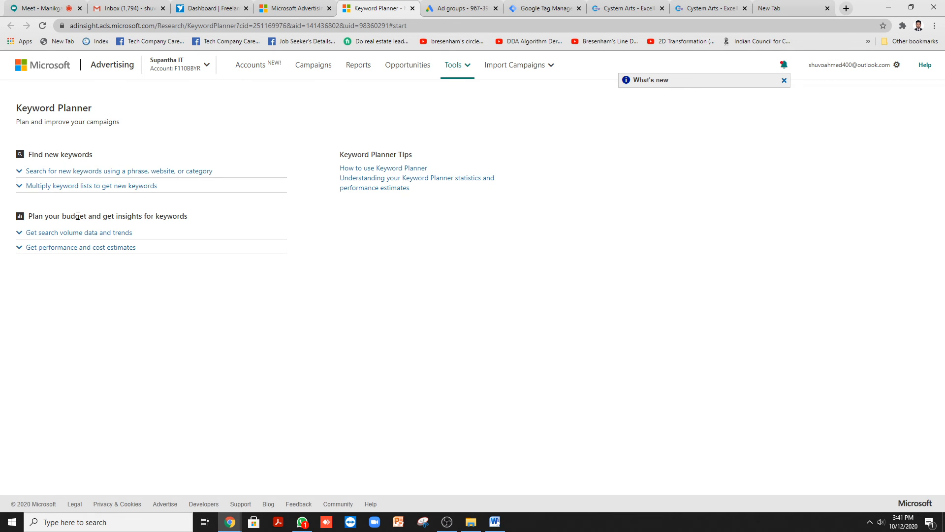
Step: Enlarge the Keyword Planner page and highlight its title, description and the Find new keywords heading
key(ctrl+plus)
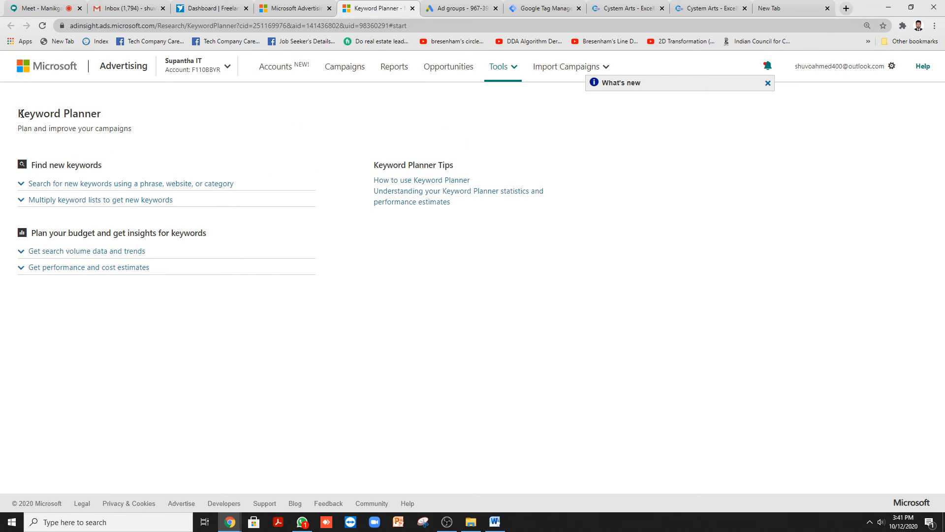
drag(20, 113, 101, 114)
click(24, 133)
drag(18, 133, 142, 133)
drag(39, 165, 107, 171)
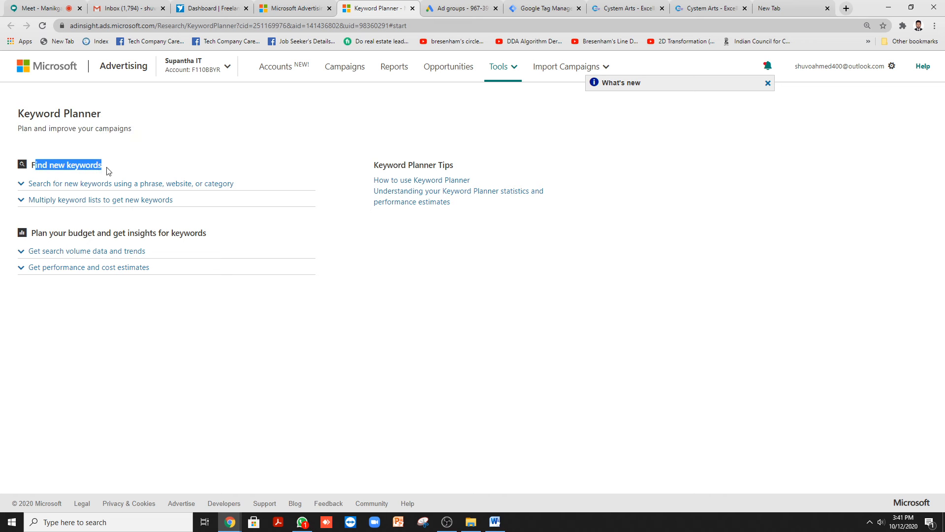
click(106, 171)
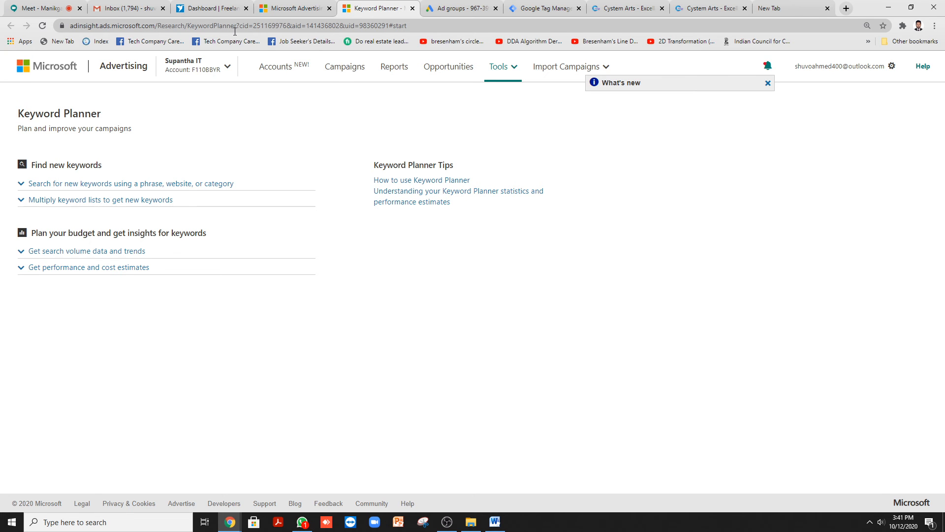
Step: Switch to Google Ads and show the Keyword Planner's Discover new keywords form with its option to start with a website
click(470, 8)
click(693, 73)
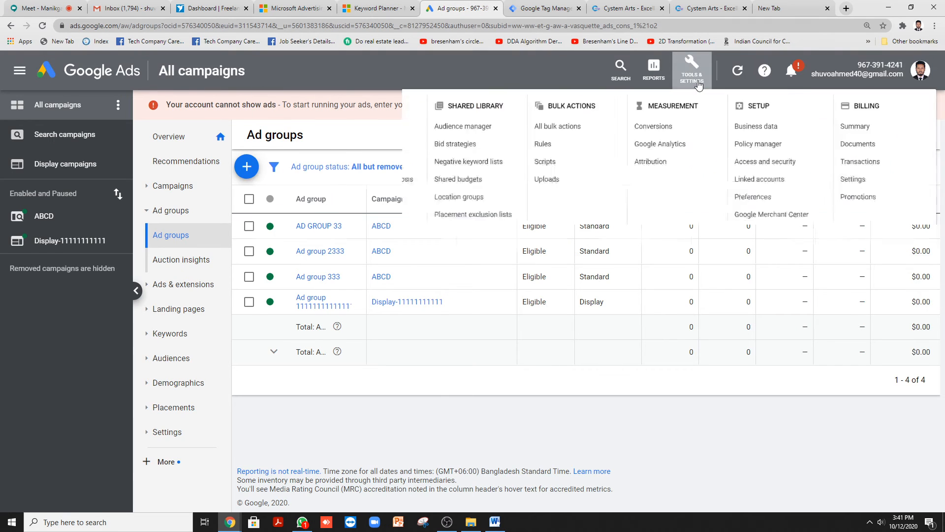
click(220, 164)
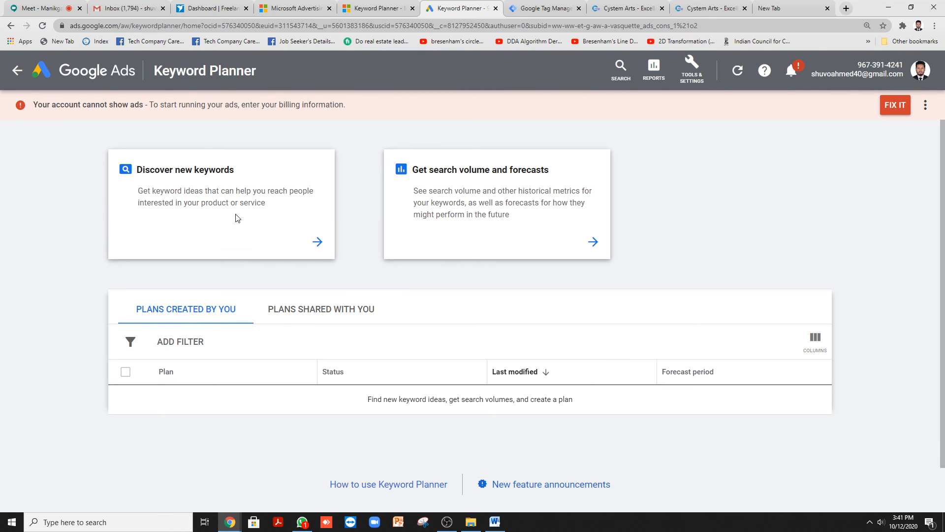
click(237, 217)
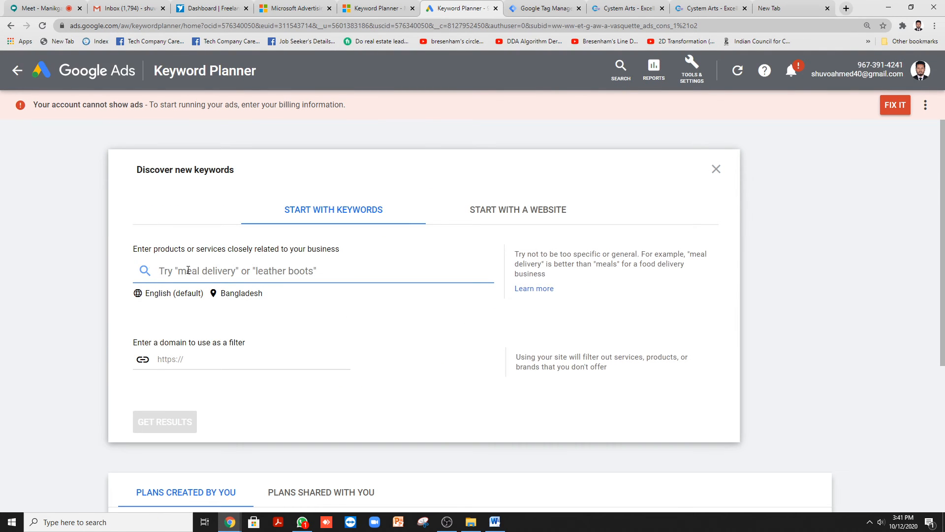
click(509, 210)
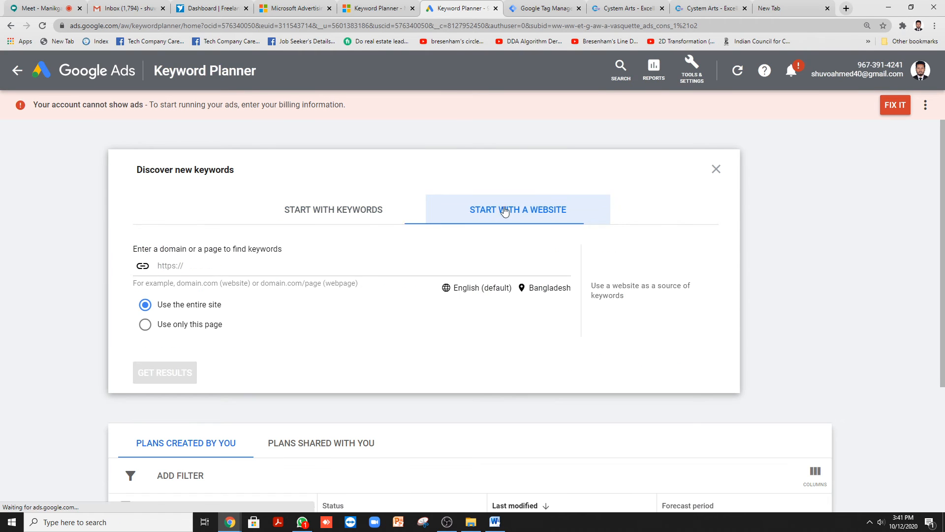
Step: Return to the Microsoft Advertising Keyword Planner and expand the option to multiply keyword lists, reviewing its targeting settings
click(378, 8)
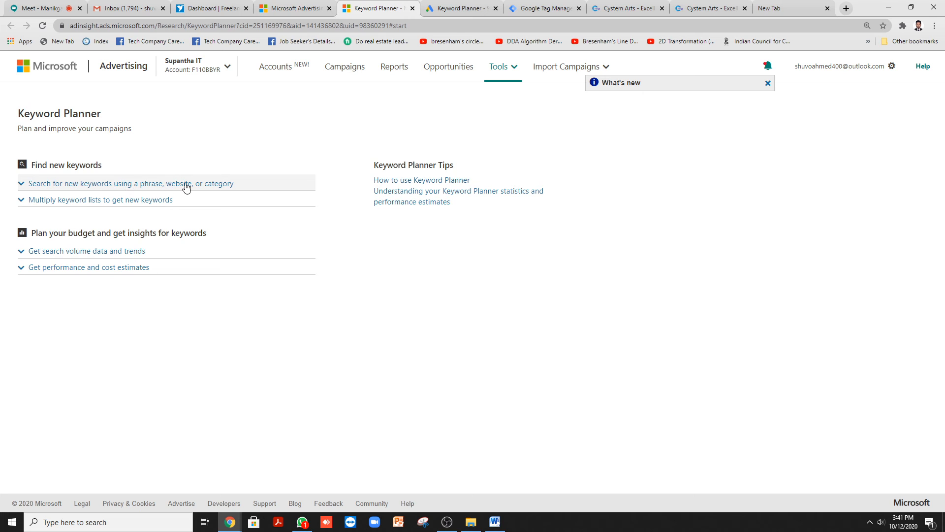
click(77, 204)
scroll(96, 213, down, 1)
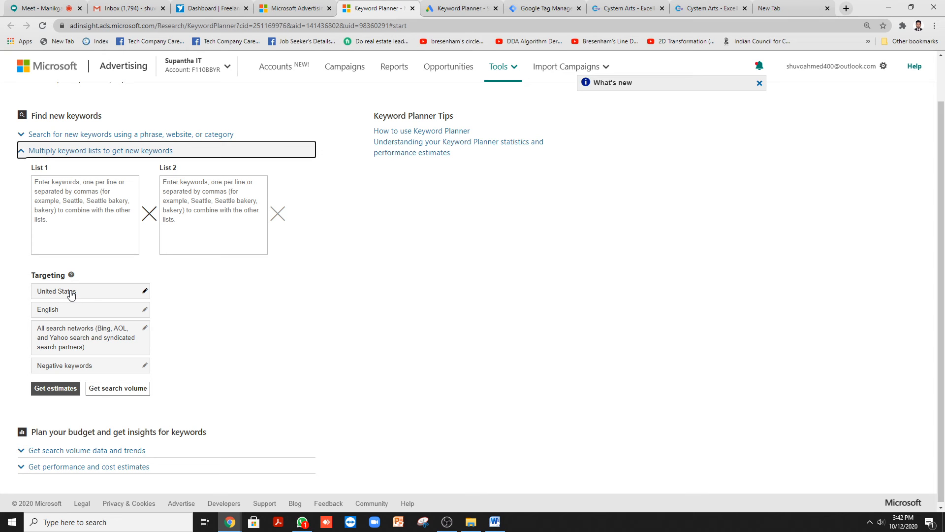
scroll(253, 175, up, 1)
click(58, 245)
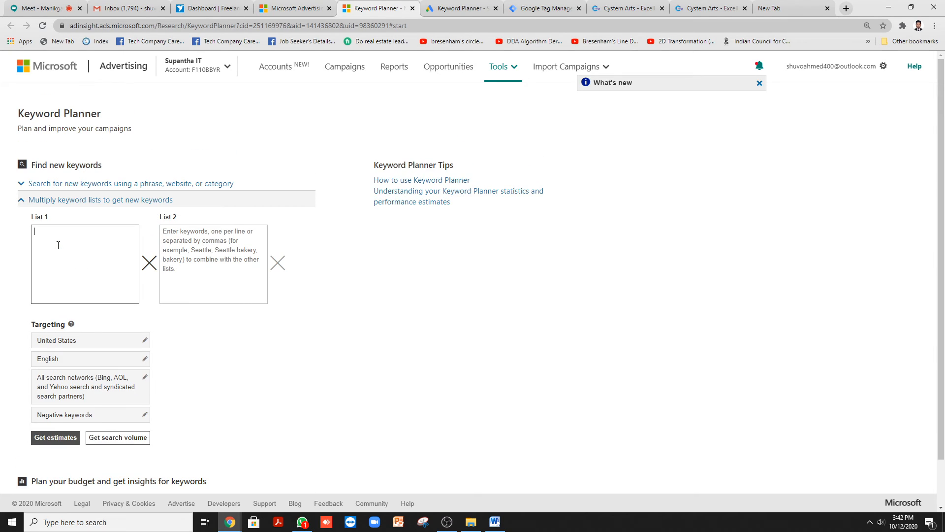
Step: Add a third list to the keyword multiplier and remove it again, repeating this twice
click(278, 263)
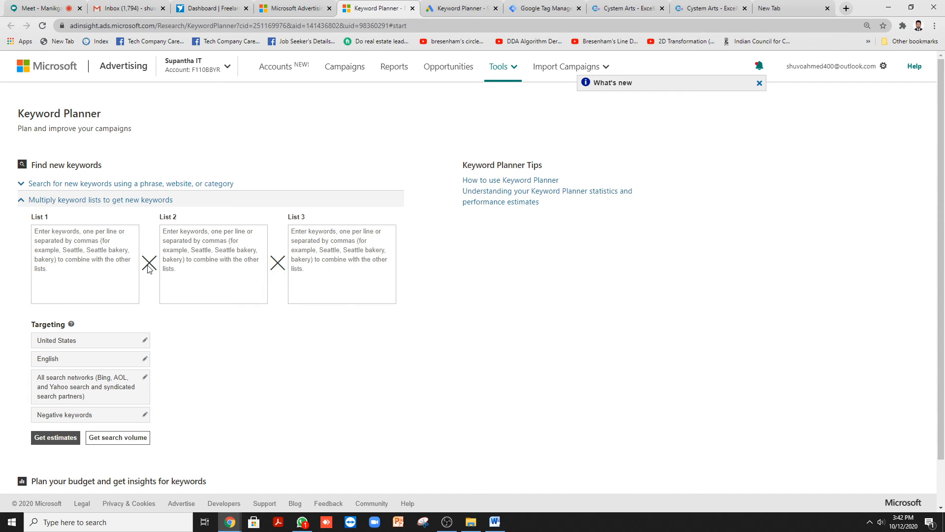
click(279, 264)
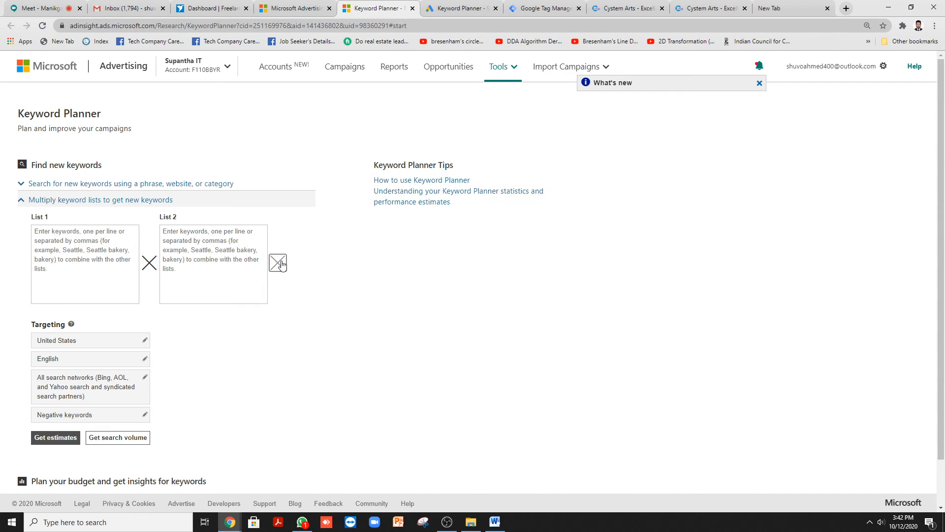
click(280, 263)
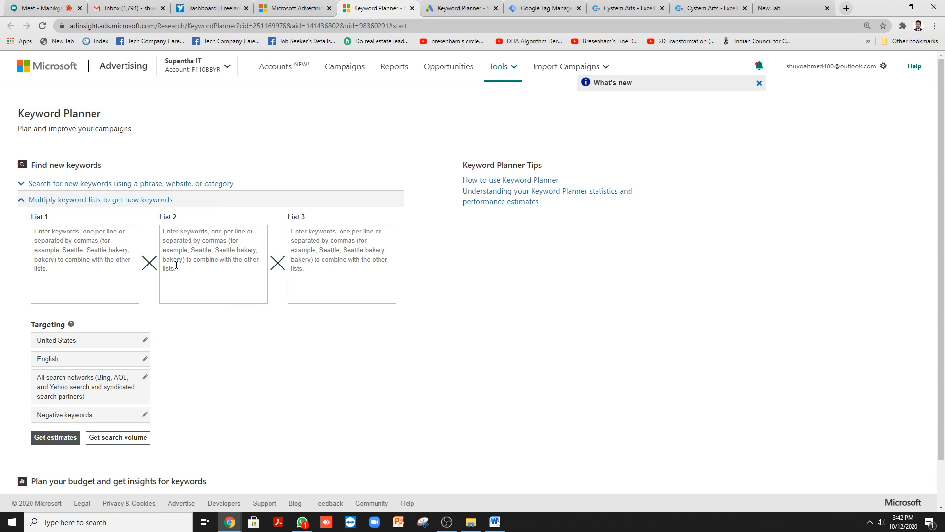
click(278, 263)
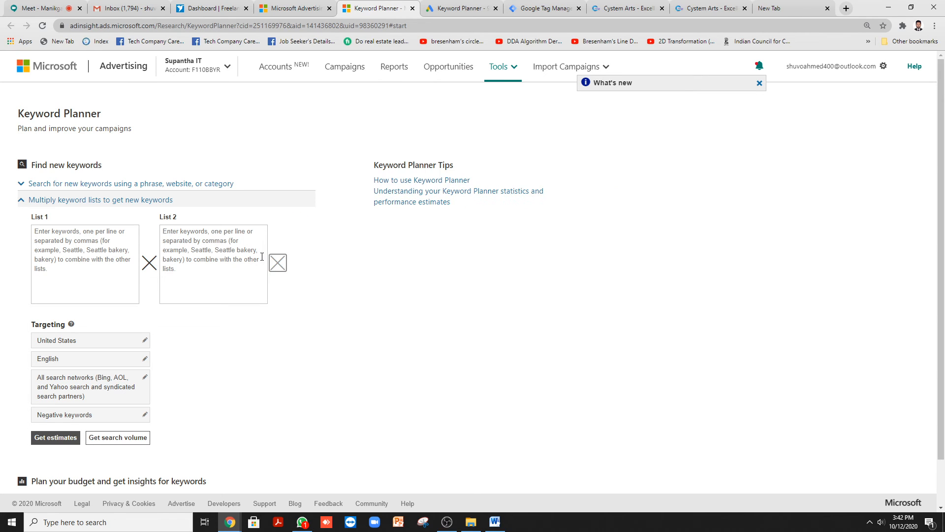
Step: Enter amazon in List 1 and alibaba in List 2 of the keyword multiplier
click(75, 242)
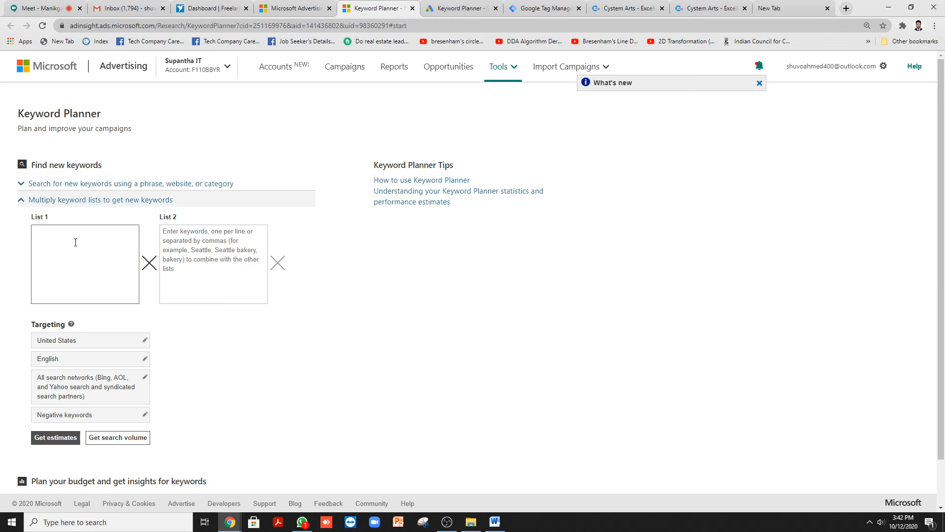
key(ctrl+plus)
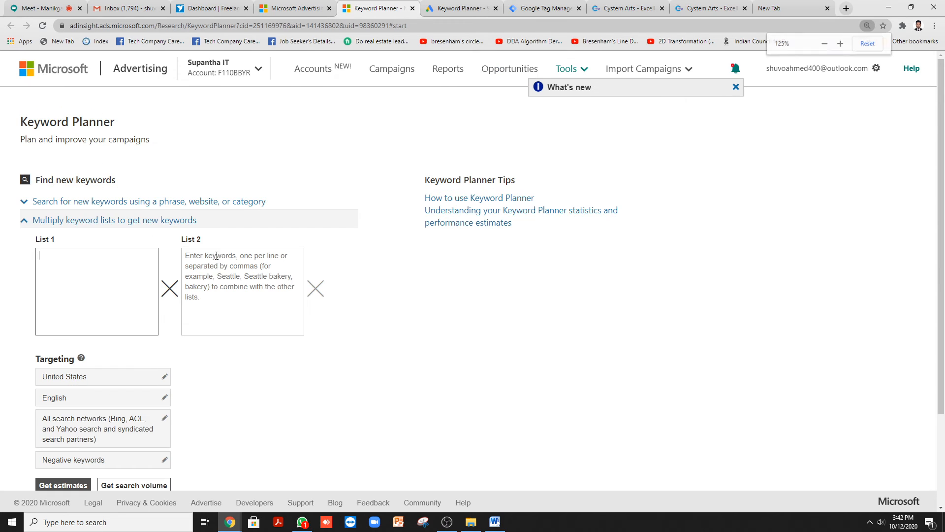
scroll(253, 296, down, 1)
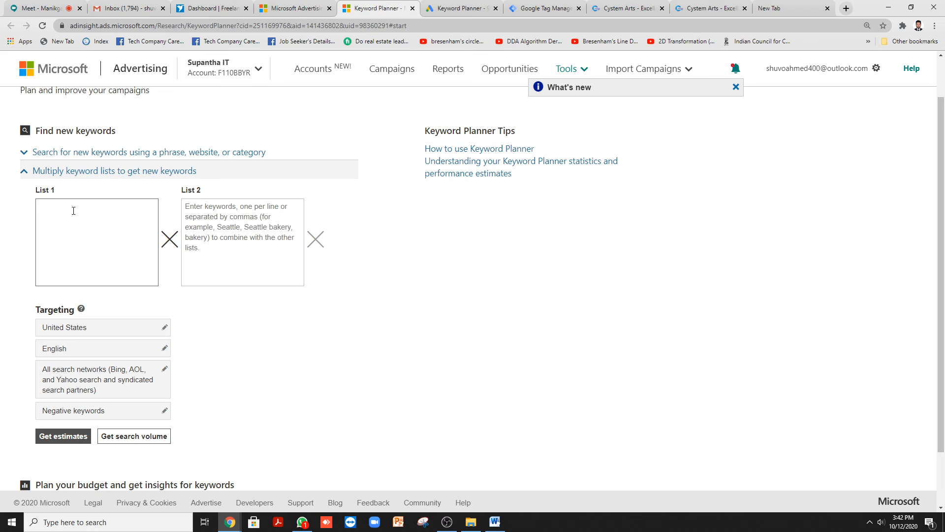
text(re)
text(amazon)
click(207, 212)
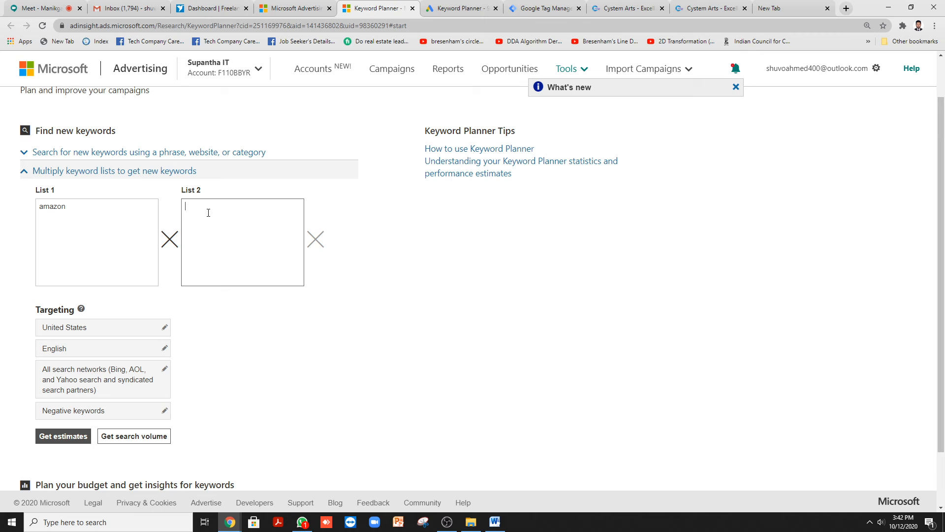
text(alibaba)
Step: Get estimates for the multiplied keyword lists, keeping United States as the targeted location
scroll(265, 308, down, 2)
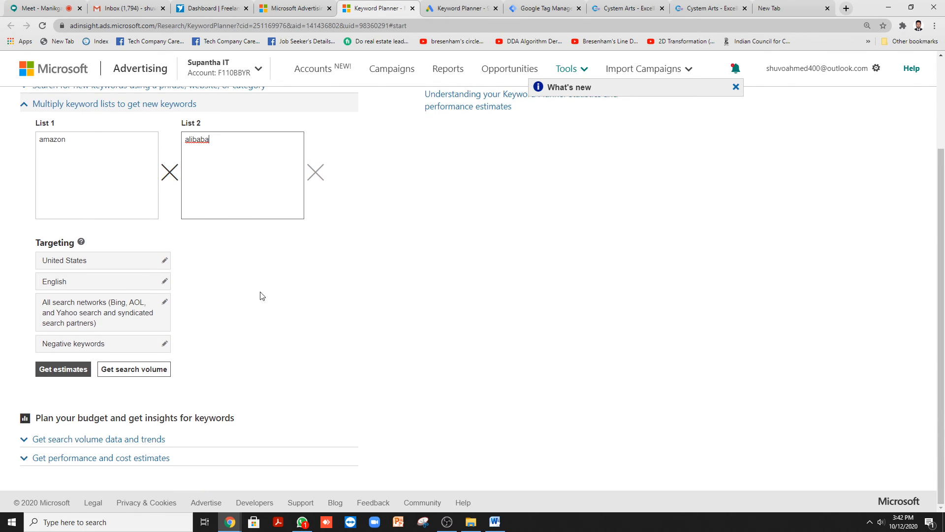
click(165, 261)
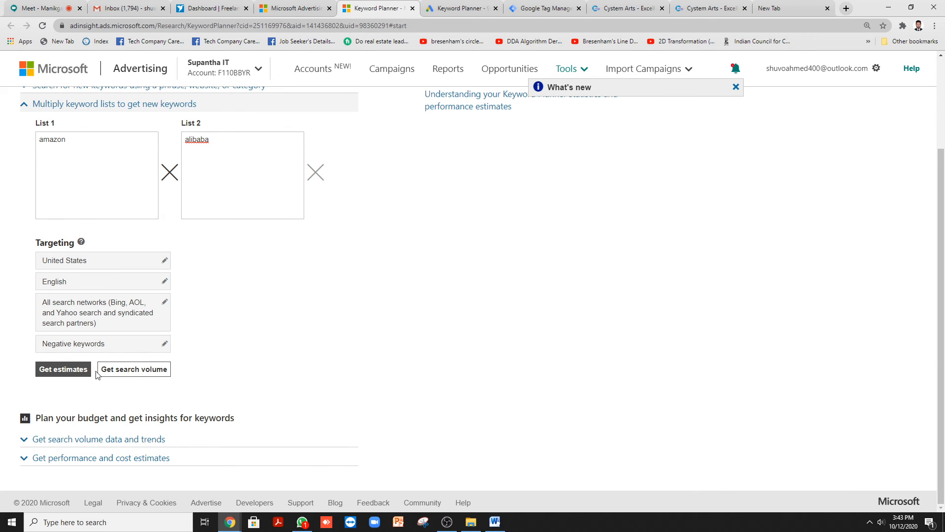
click(69, 374)
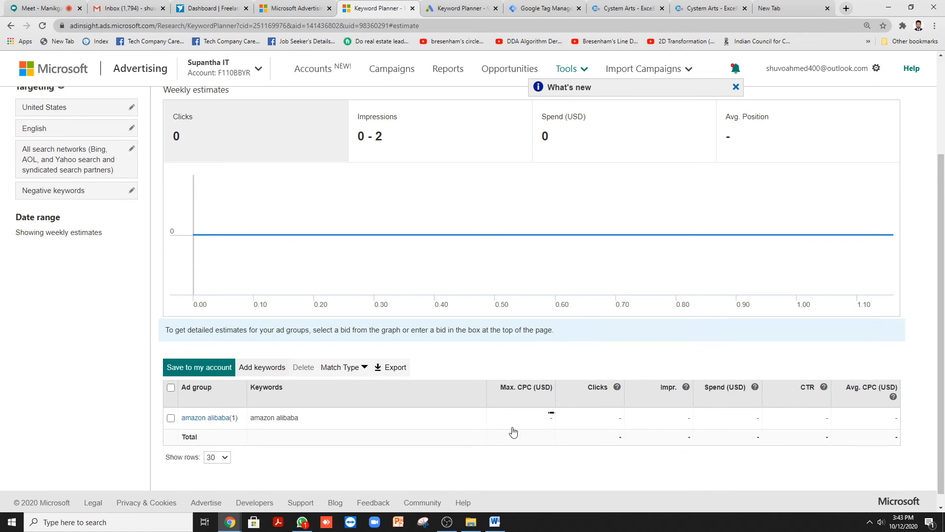
Step: Review the weekly traffic estimates and open the amazon alibaba ad group to see its keyword details
scroll(513, 432, up, 3)
scroll(513, 432, down, 3)
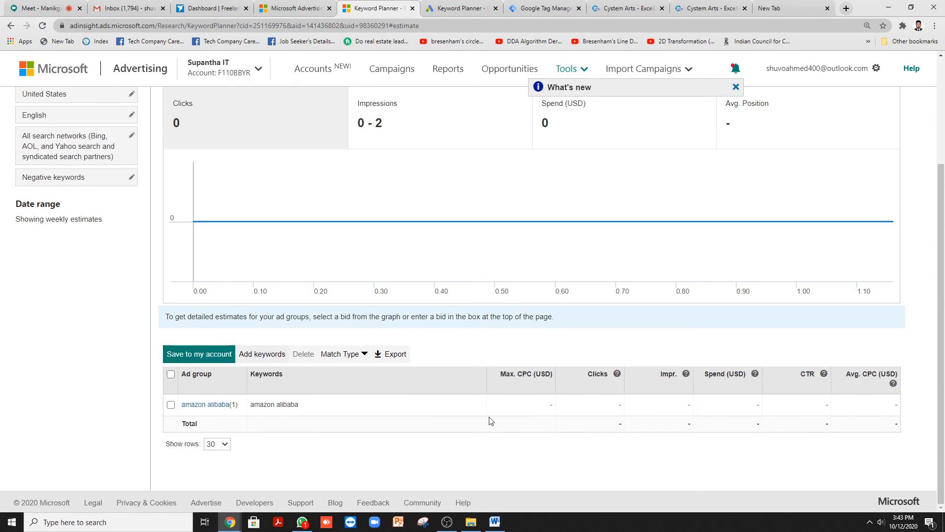
scroll(468, 423, up, 3)
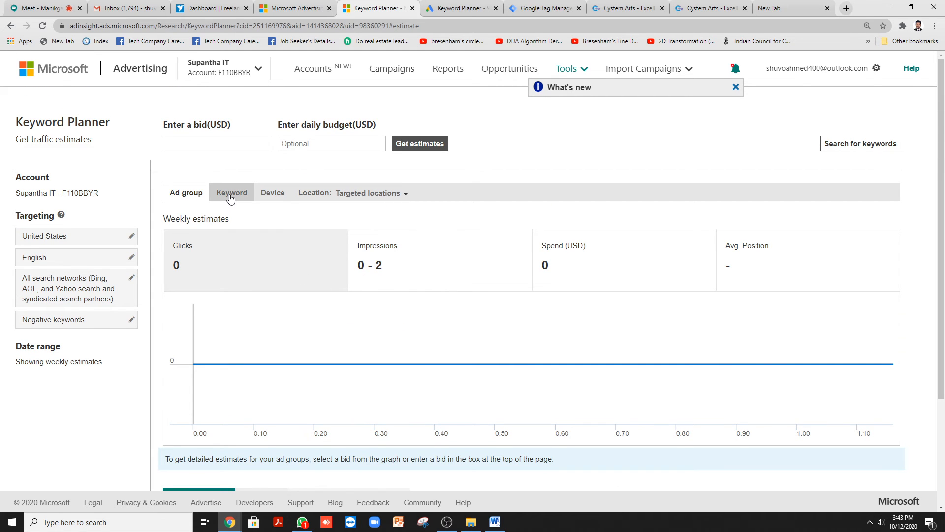
scroll(230, 200, down, 3)
scroll(230, 201, up, 3)
scroll(148, 211, down, 3)
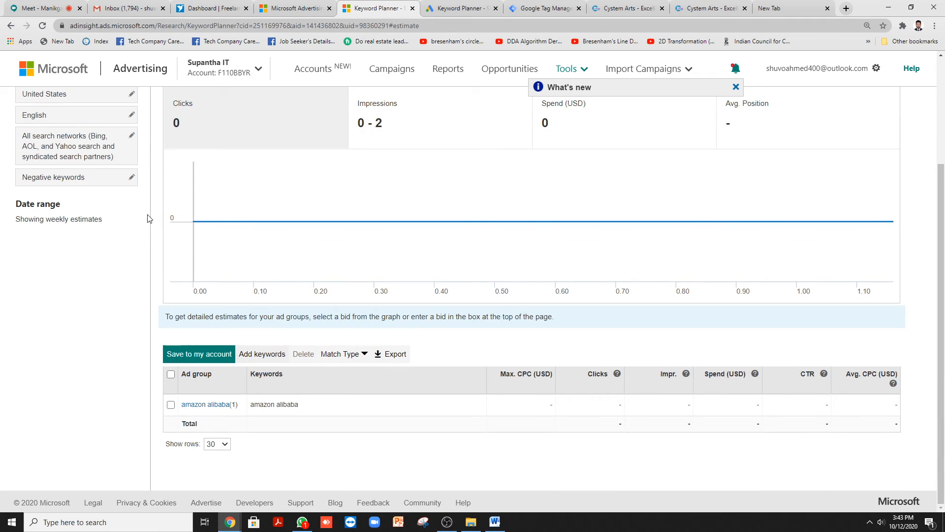
scroll(146, 218, up, 2)
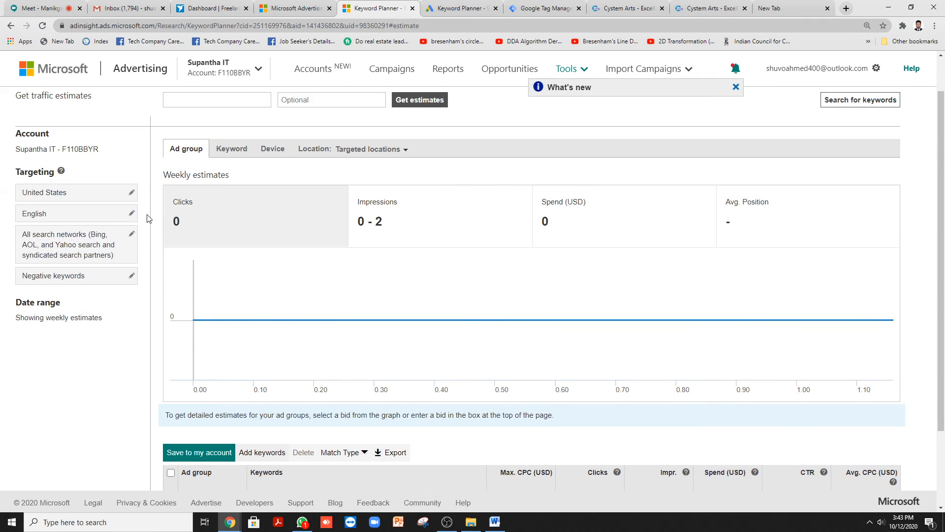
click(375, 103)
scroll(443, 143, up, 1)
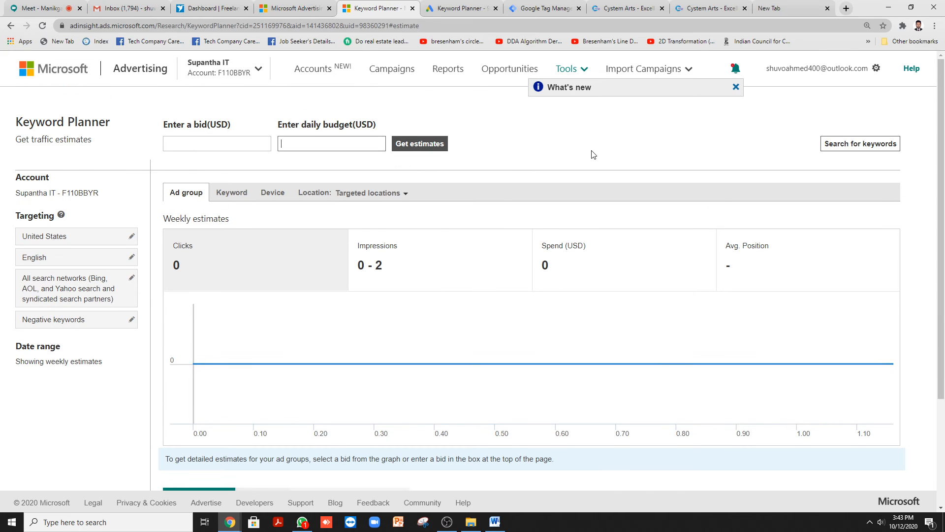
scroll(568, 138, down, 2)
scroll(509, 162, up, 1)
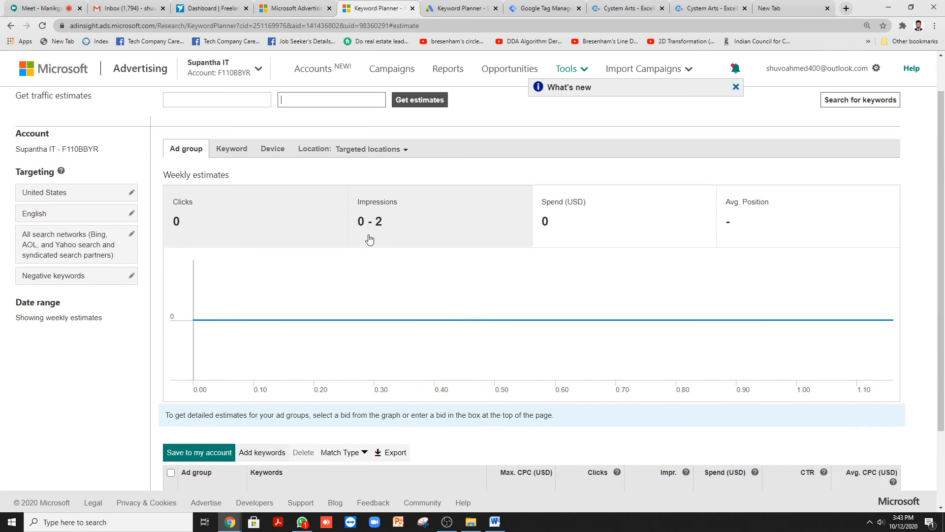
scroll(401, 235, down, 2)
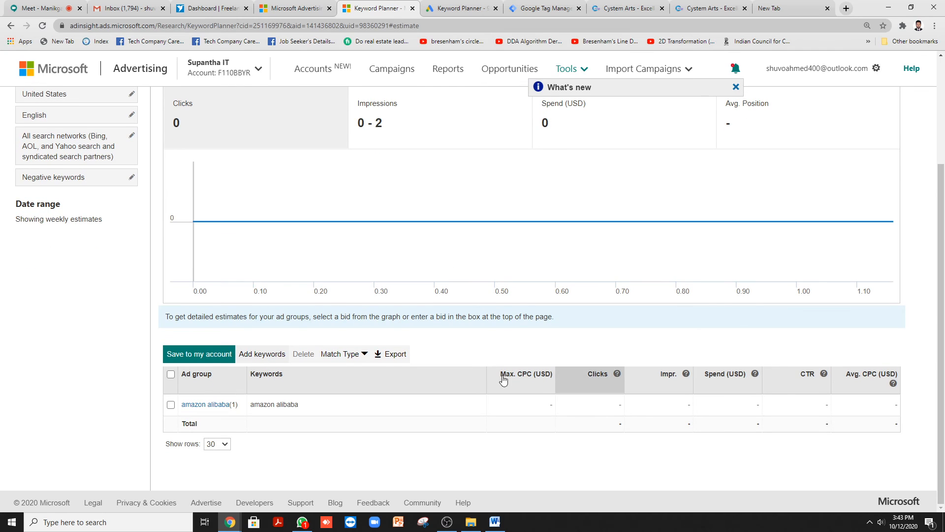
click(202, 406)
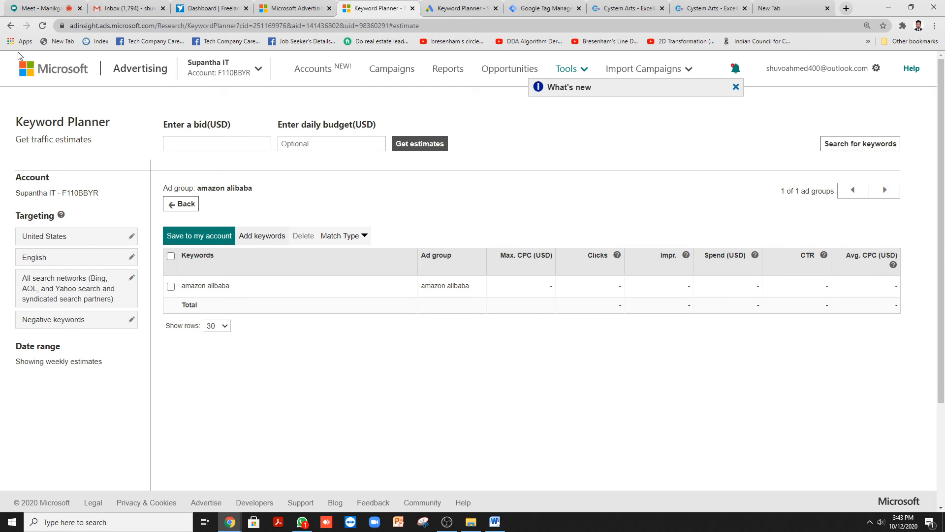
Step: Return to the keyword multiplier, get the search volume for the two lists and review the monthly trend chart
click(10, 25)
click(137, 370)
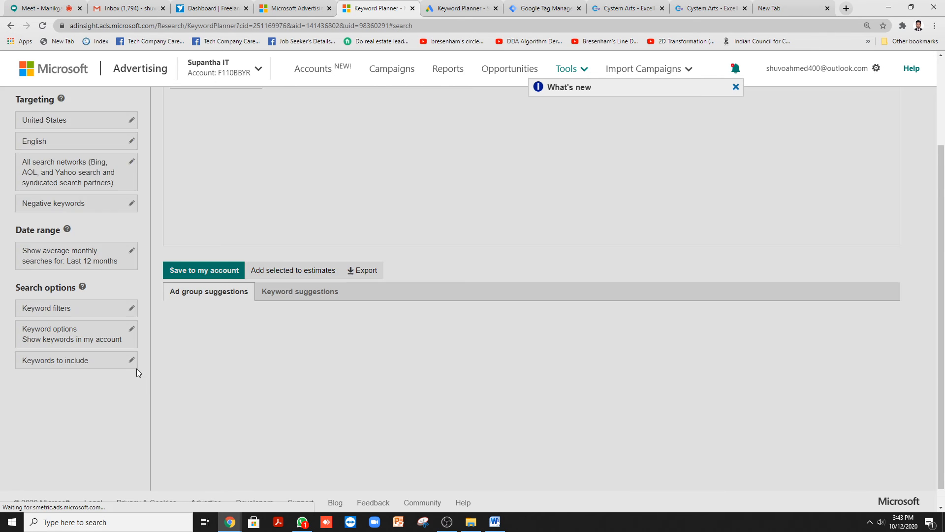
scroll(290, 409, up, 3)
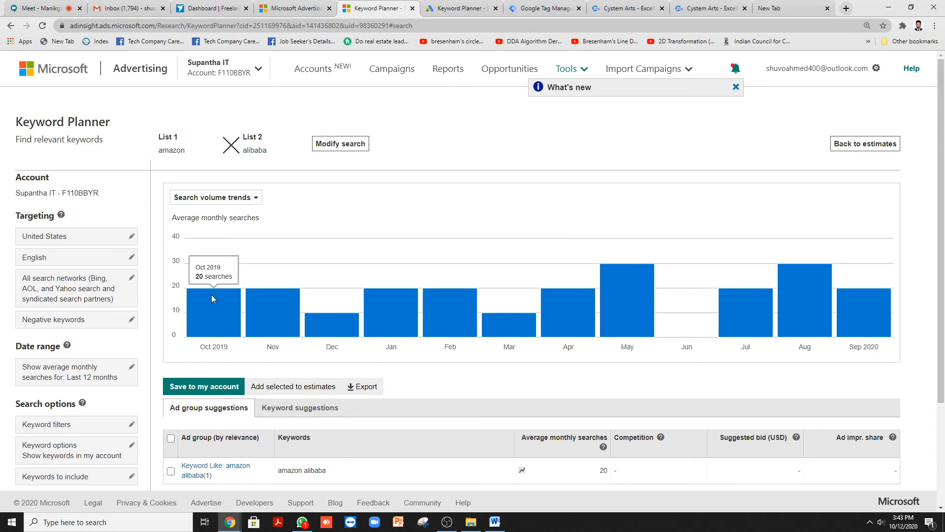
scroll(272, 285, down, 3)
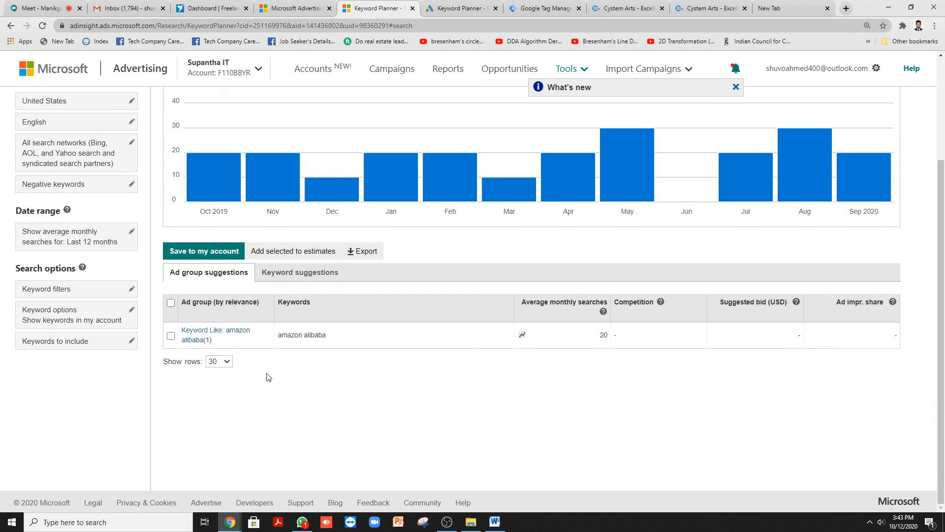
scroll(269, 385, up, 3)
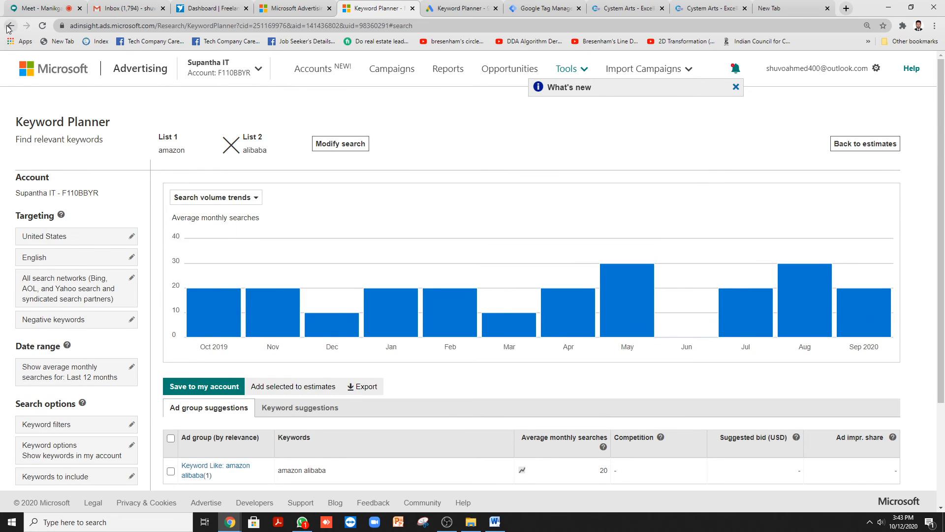
Step: Go back to the amazon and alibaba keyword lists and request their search volume again
click(10, 26)
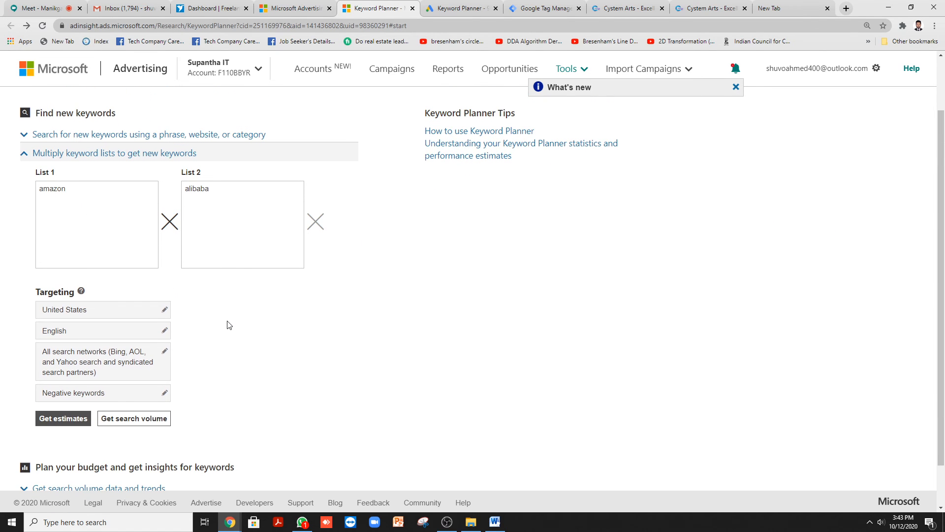
drag(80, 194, 44, 191)
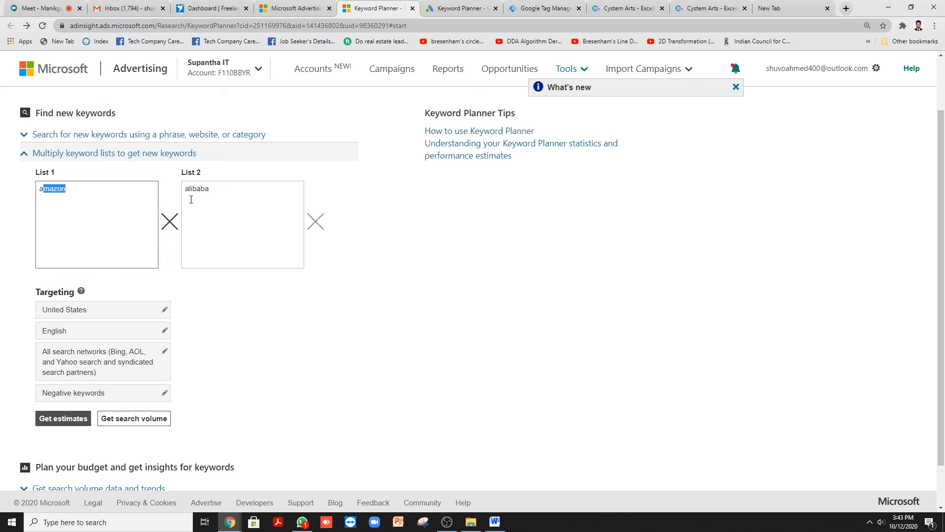
drag(215, 190, 190, 189)
click(191, 189)
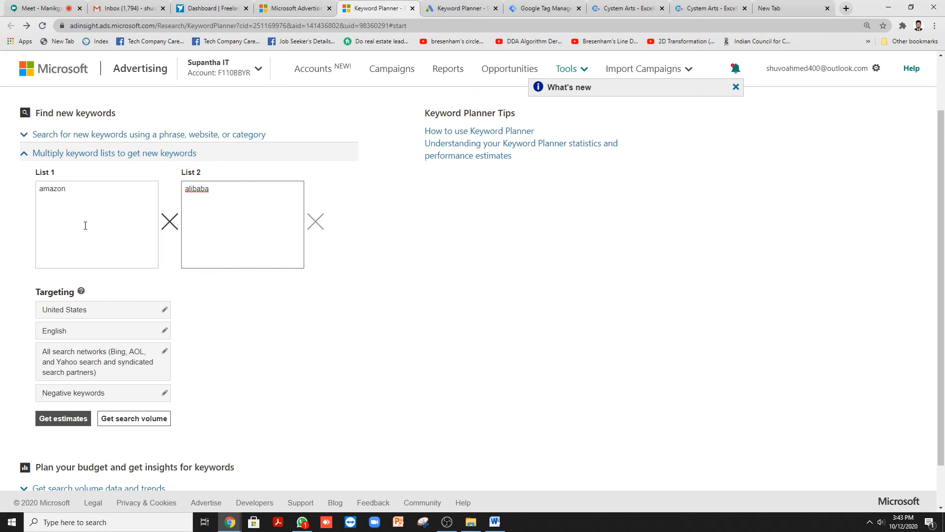
scroll(86, 228, down, 1)
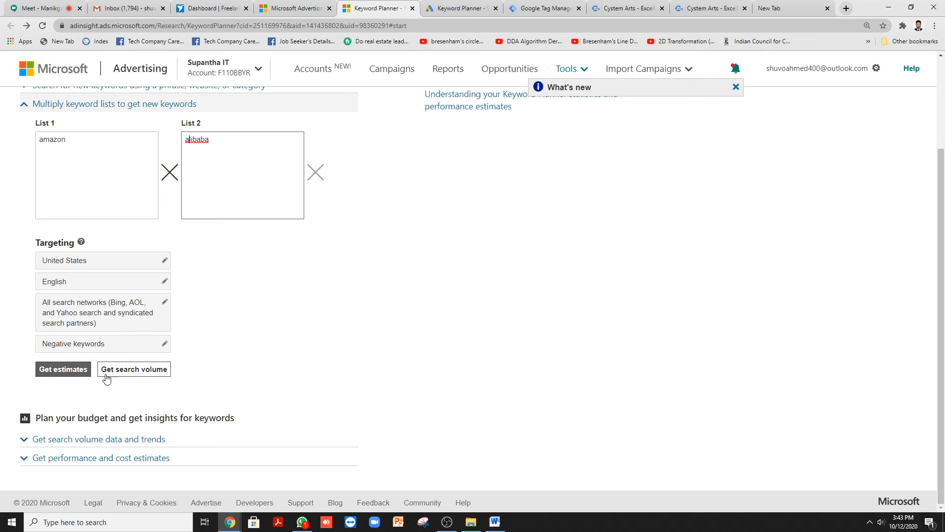
click(134, 370)
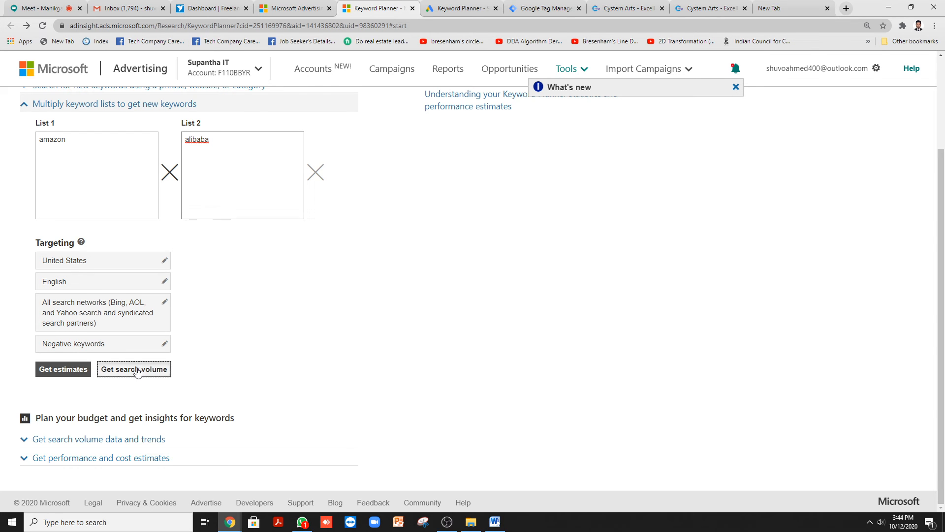
scroll(397, 360, up, 3)
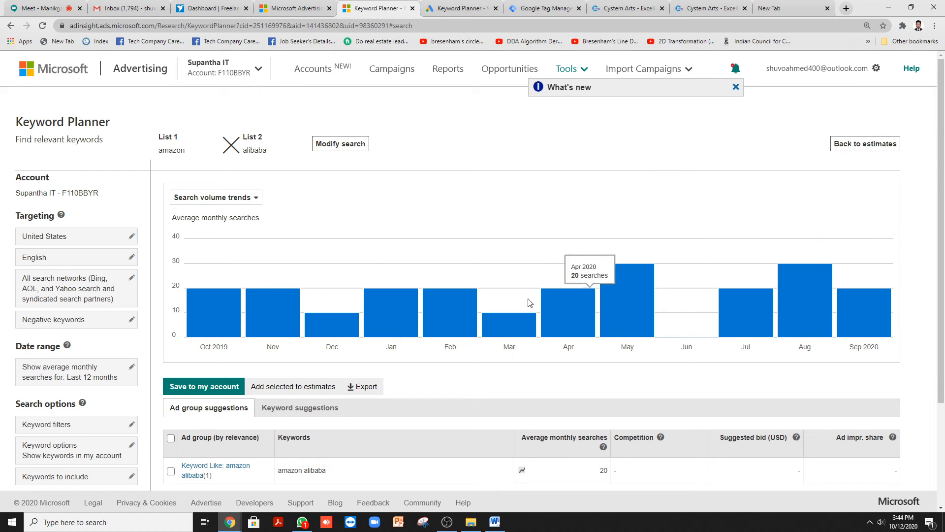
Step: Set the ad group suggestions table to show 100 rows
scroll(240, 310, down, 1)
scroll(285, 280, down, 1)
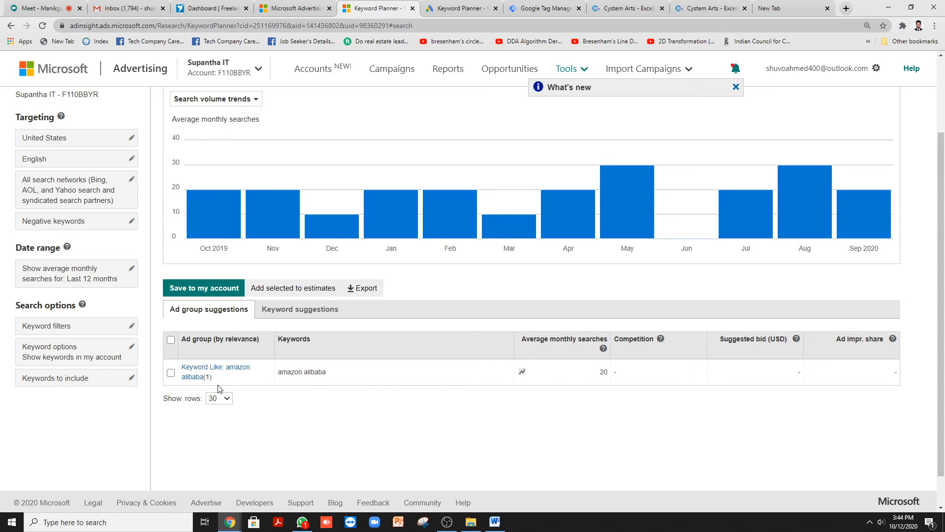
scroll(218, 389, up, 1)
scroll(231, 406, down, 1)
click(229, 404)
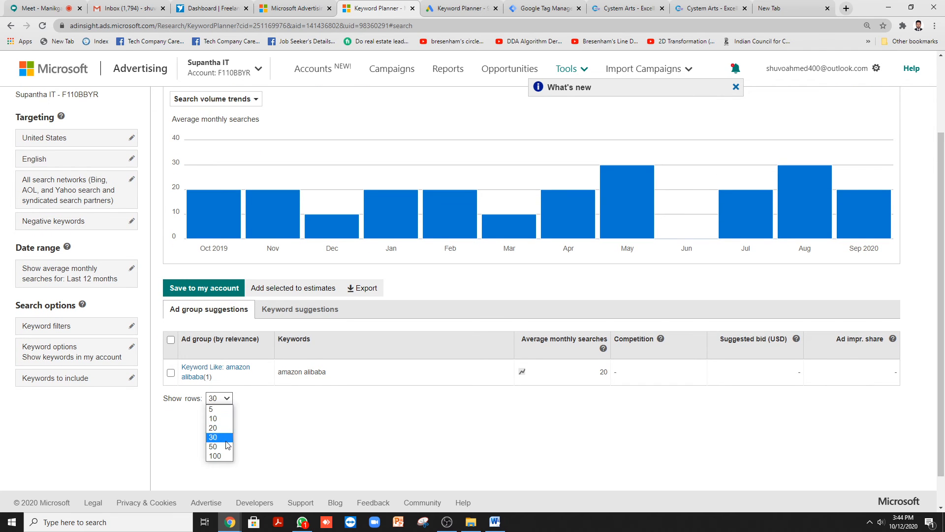
click(224, 458)
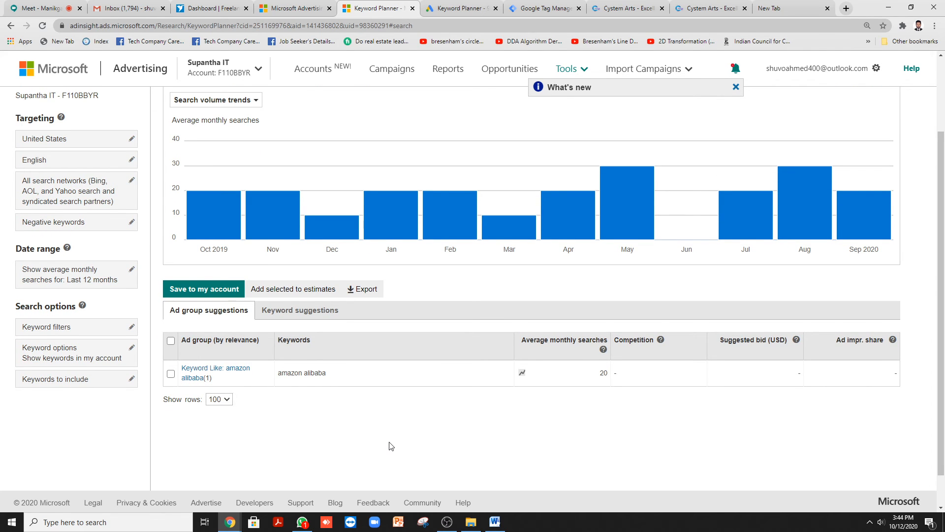
scroll(388, 443, up, 2)
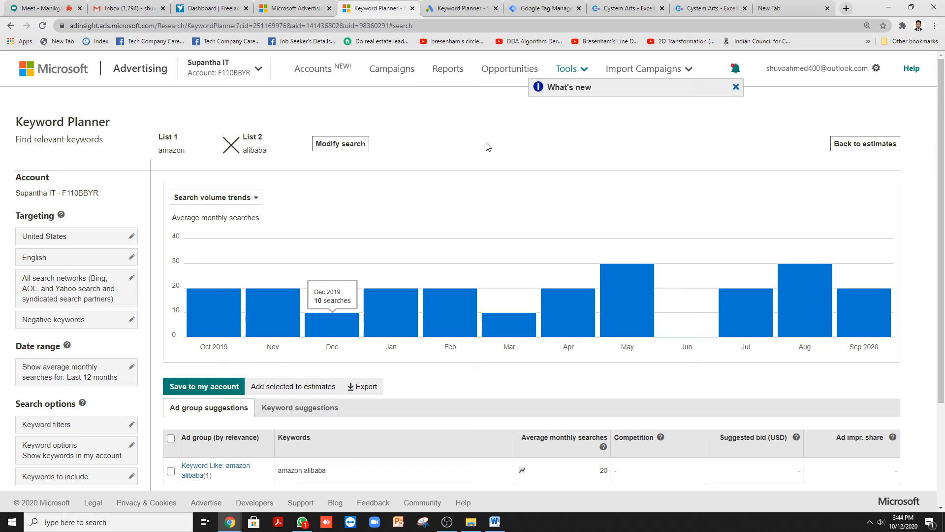
Step: Check the Microsoft Advertising overview page, then return to Keyword Planner and review the amazon alibaba search volume and suggestions
click(277, 7)
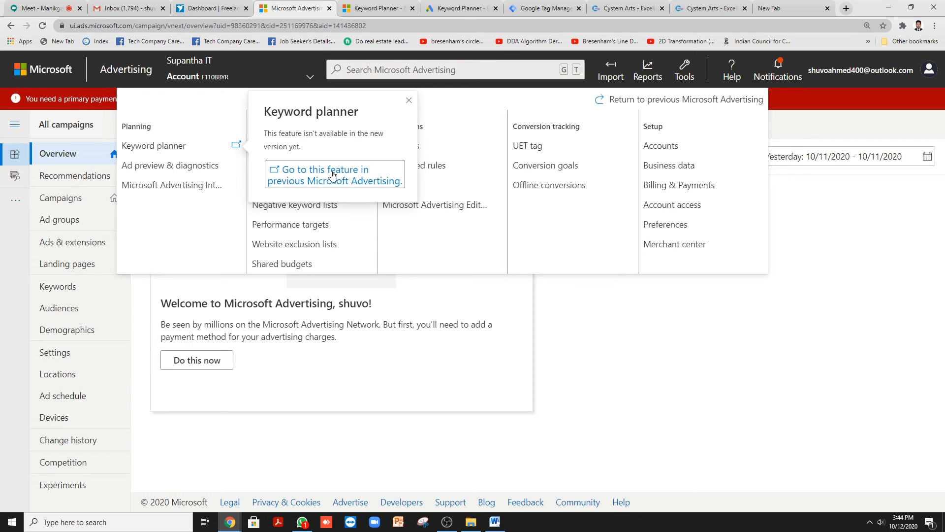
click(396, 8)
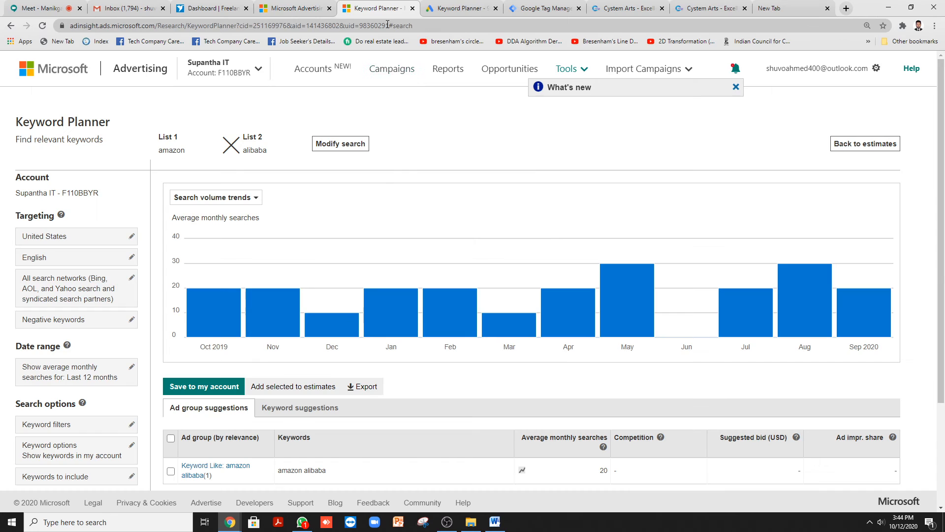
scroll(388, 219, down, 3)
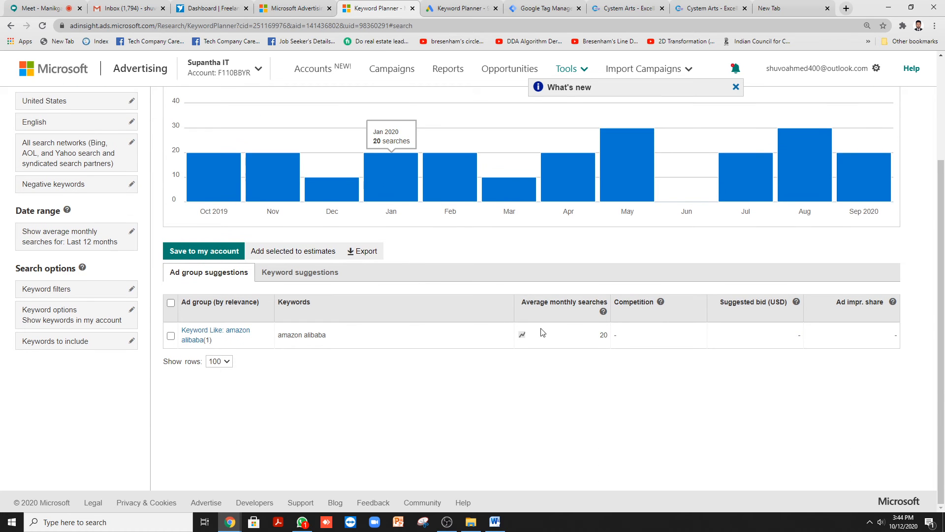
scroll(558, 338, up, 3)
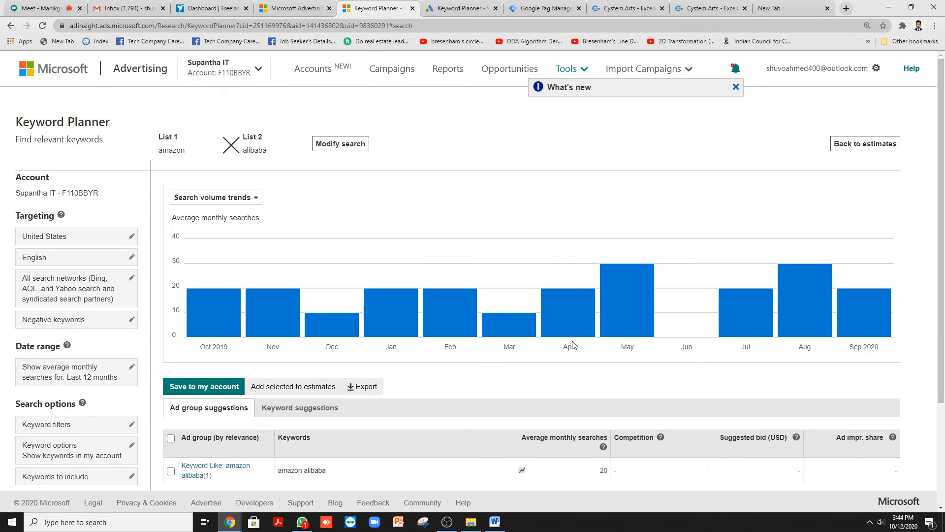
scroll(164, 308, down, 3)
scroll(128, 304, up, 3)
Step: Modify the search to find new keywords with amazon as the product or service, leaving landing page and category empty, and get suggestions
click(325, 144)
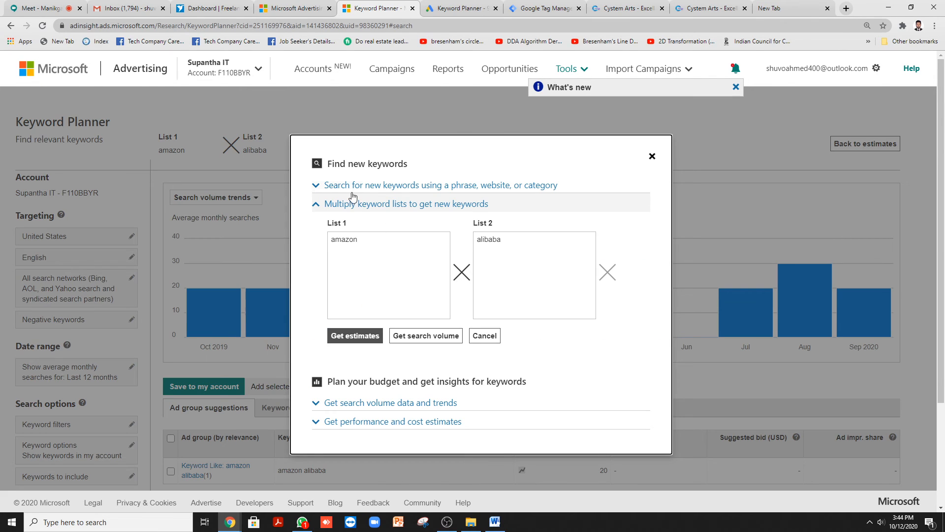
click(327, 186)
scroll(367, 237, down, 1)
click(367, 199)
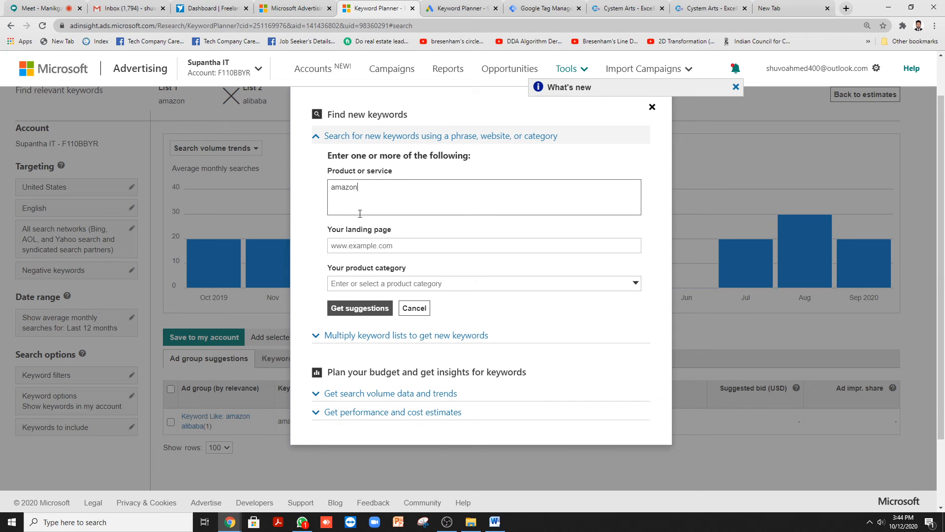
click(375, 242)
scroll(376, 244, down, 1)
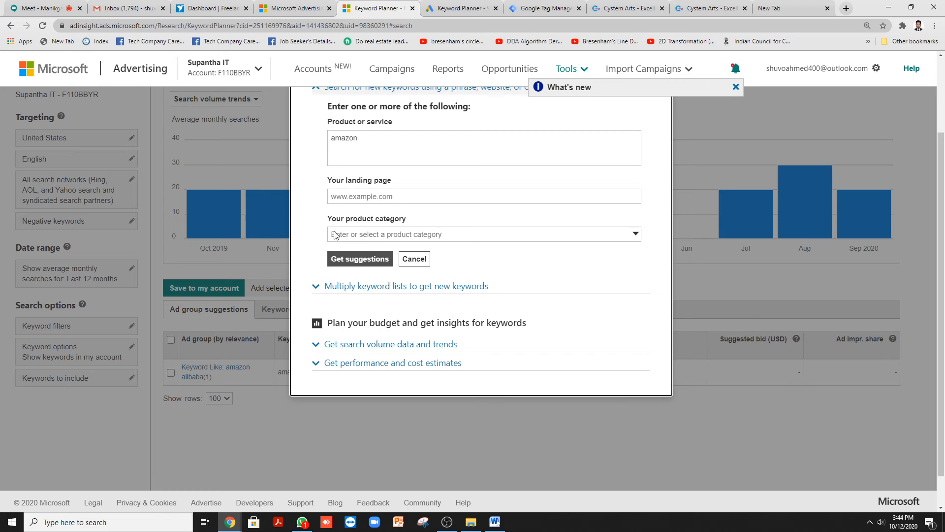
click(418, 239)
click(309, 242)
scroll(354, 232, down, 1)
click(354, 226)
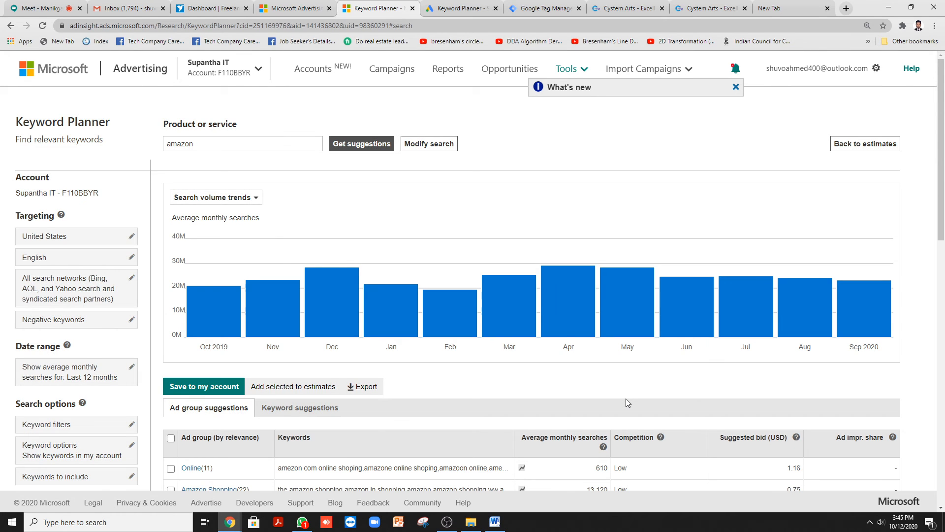
Step: Examine the average monthly searches from October 2019 to September 2020 and the ad group suggestions for amazon
scroll(625, 402, down, 3)
scroll(602, 404, up, 3)
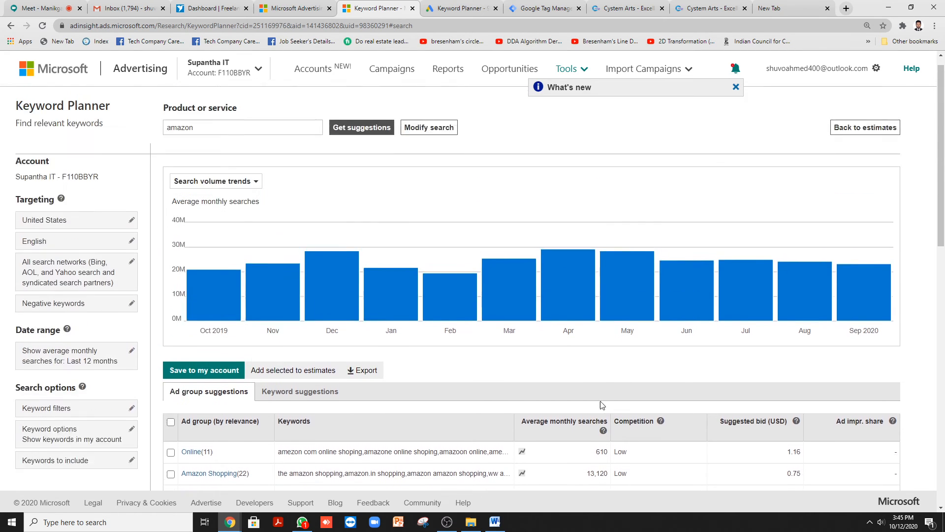
scroll(602, 405, up, 1)
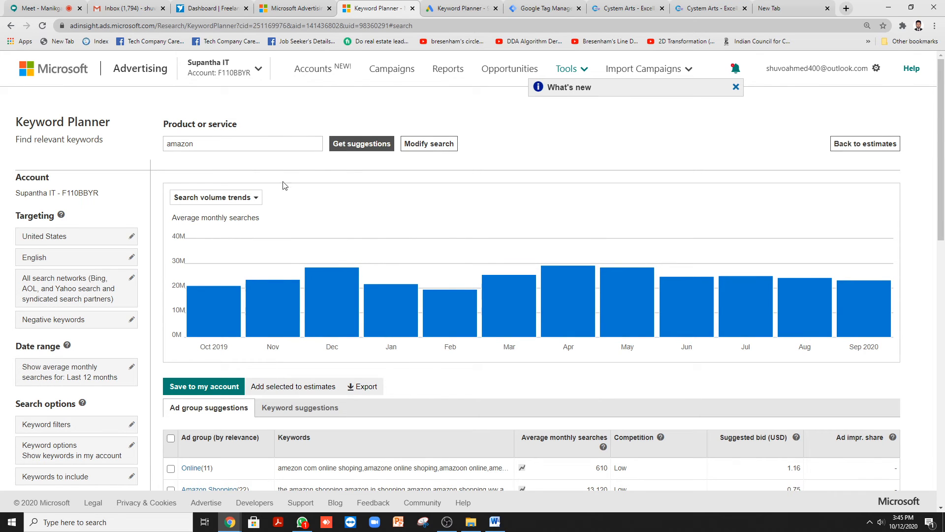
scroll(660, 211, down, 2)
mouse_move(215, 202)
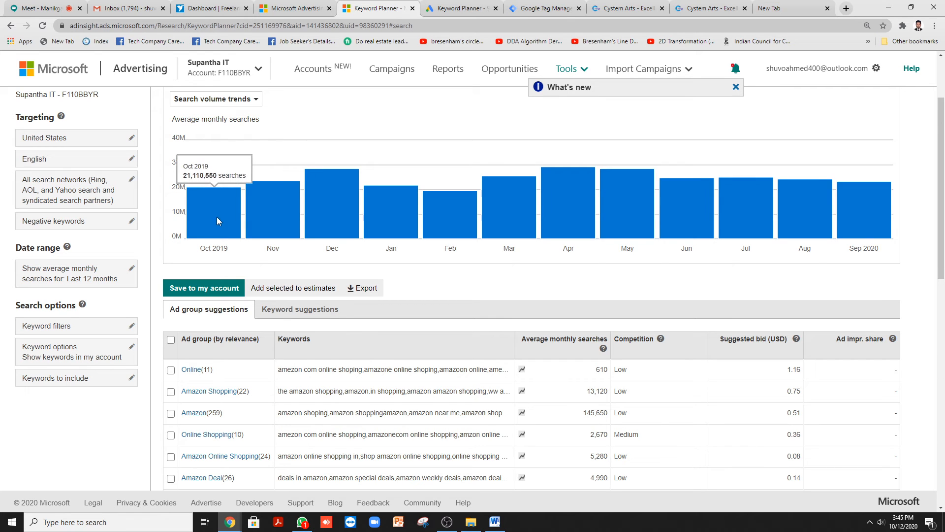
scroll(875, 273, up, 1)
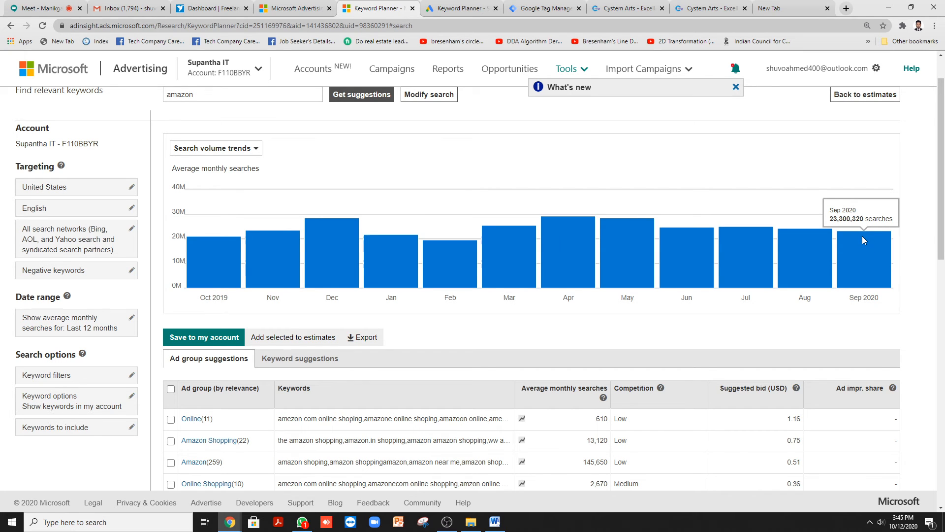
scroll(863, 260, up, 1)
scroll(864, 261, down, 1)
scroll(864, 264, down, 1)
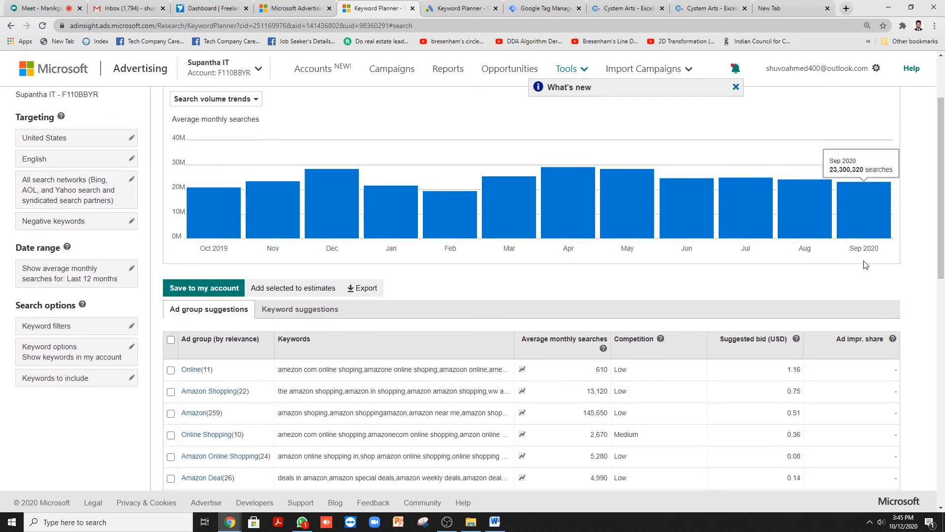
Step: Set the ad group suggestions table for amazon to show 100 rows
scroll(865, 263, down, 1)
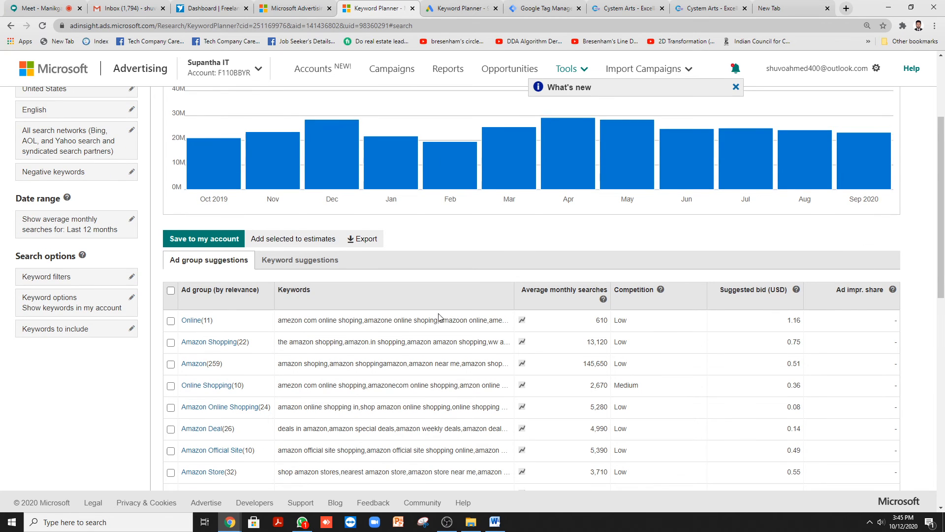
scroll(428, 295, down, 1)
scroll(421, 254, down, 1)
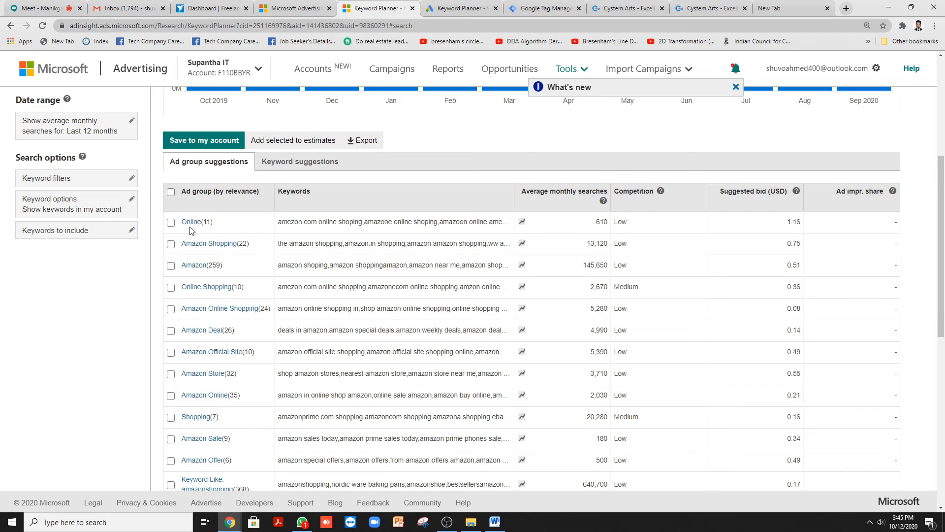
scroll(193, 230, down, 1)
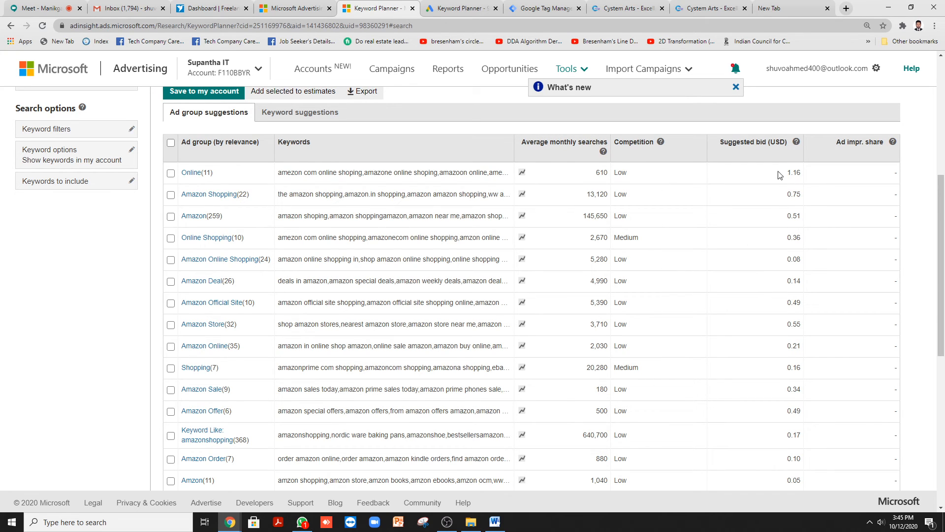
scroll(764, 200, down, 4)
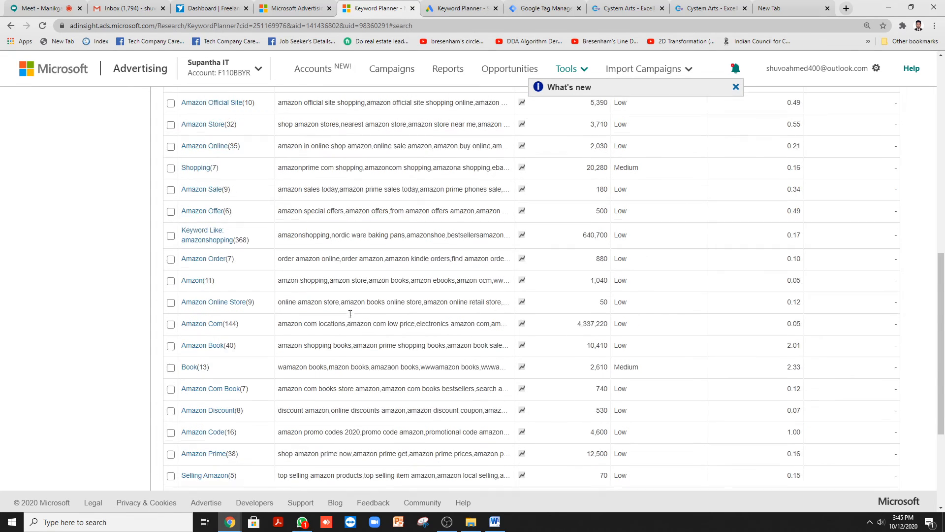
scroll(350, 313, down, 4)
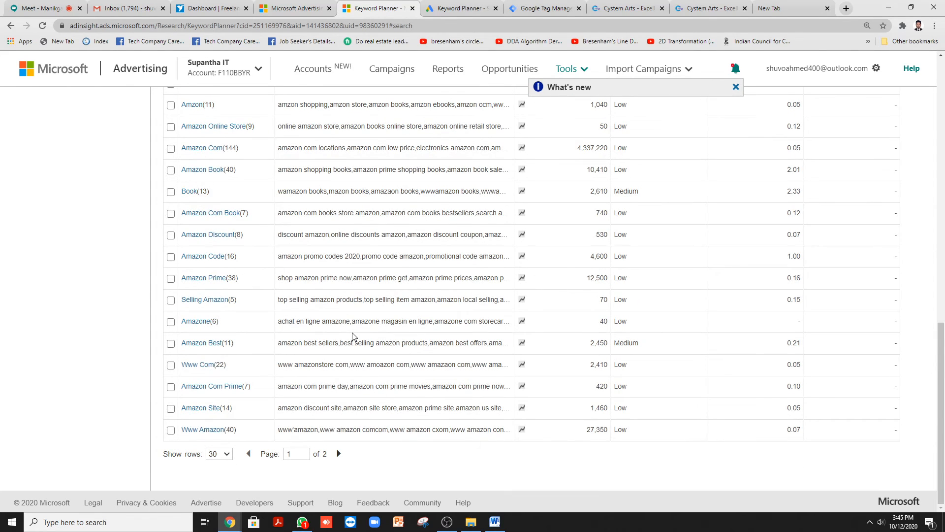
click(224, 457)
click(222, 444)
Step: Examine the full list of amazon ad group suggestions, including their keywords, average monthly searches, competition and suggested bids
scroll(297, 383, down, 1)
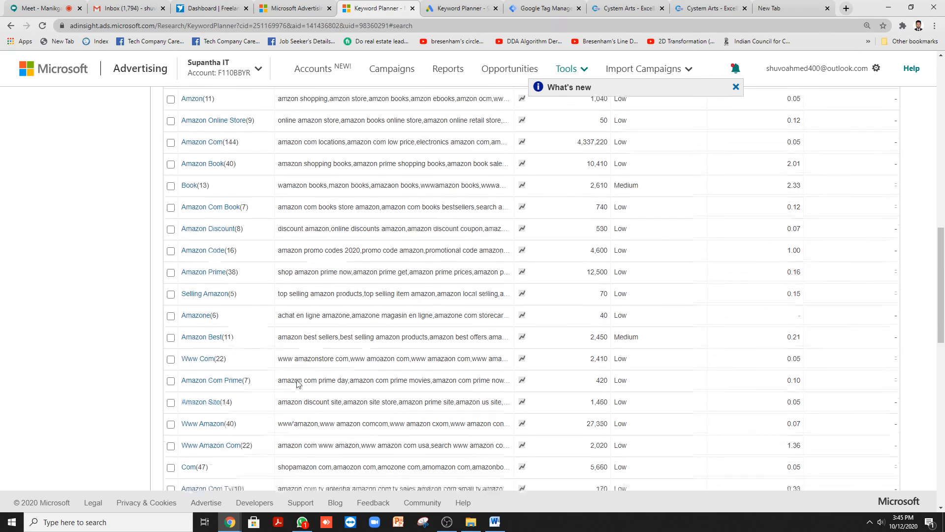
scroll(297, 384, down, 15)
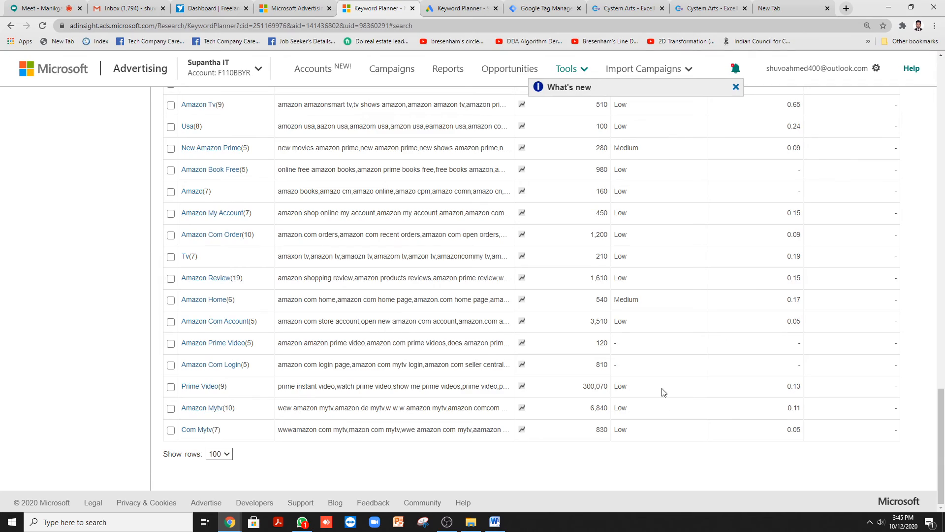
scroll(283, 428, up, 20)
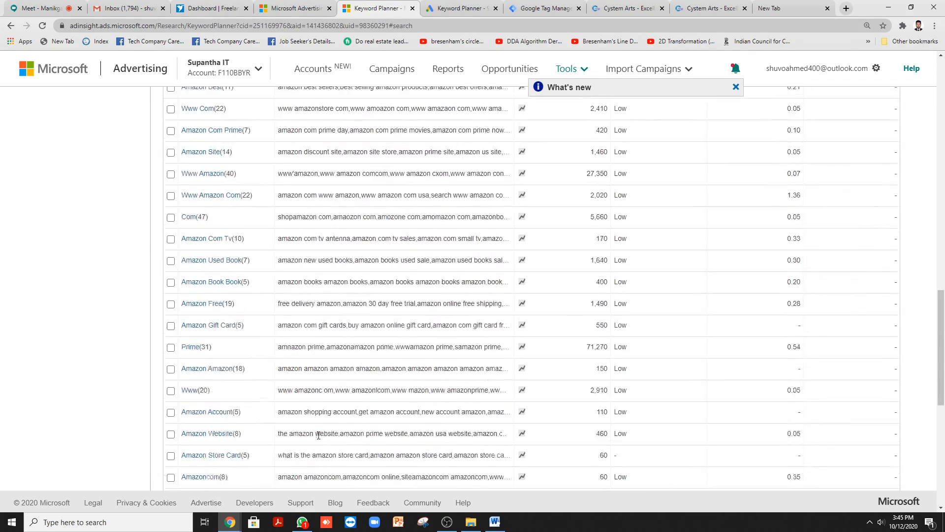
scroll(249, 337, down, 5)
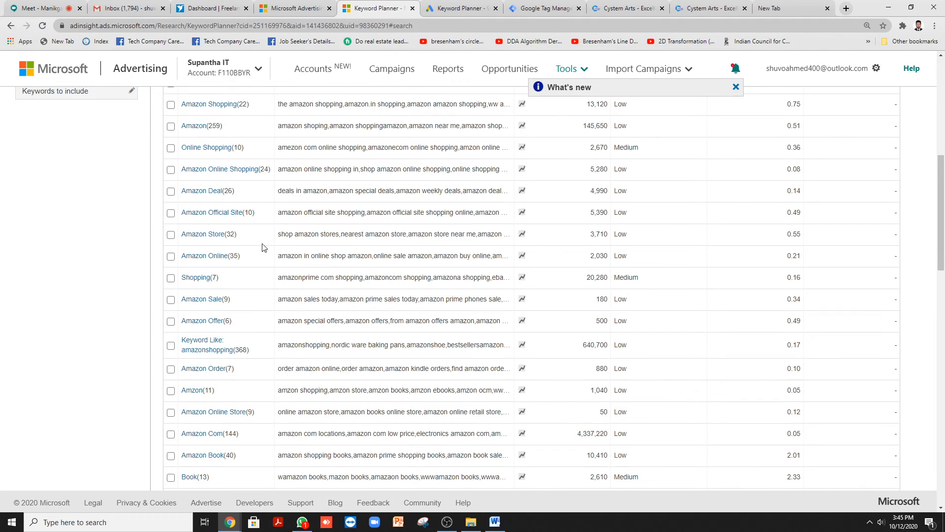
scroll(276, 280, down, 2)
scroll(255, 284, down, 1)
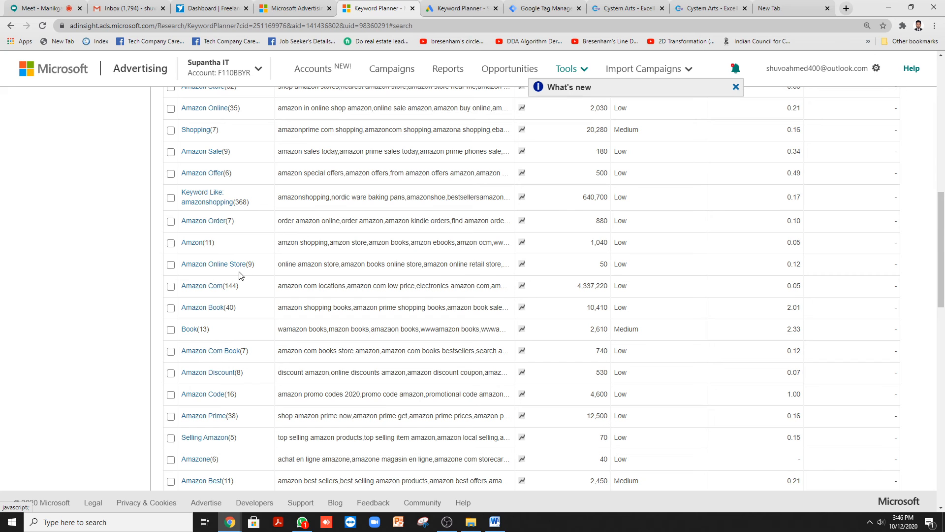
scroll(219, 290, down, 1)
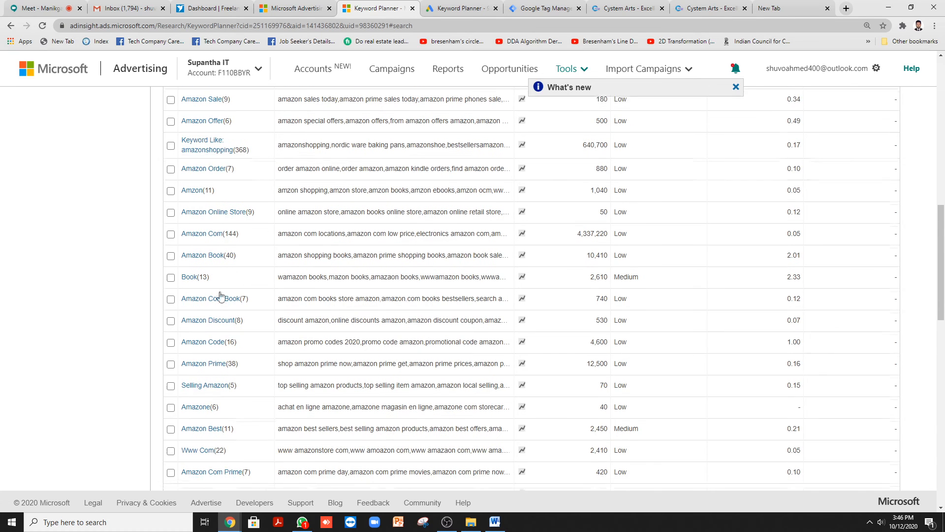
scroll(232, 310, down, 1)
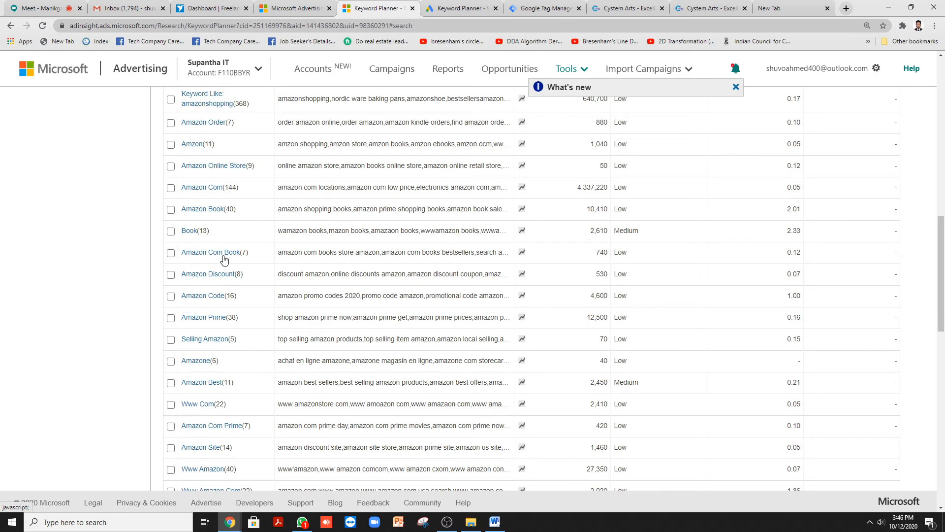
scroll(236, 307, down, 1)
scroll(269, 319, up, 20)
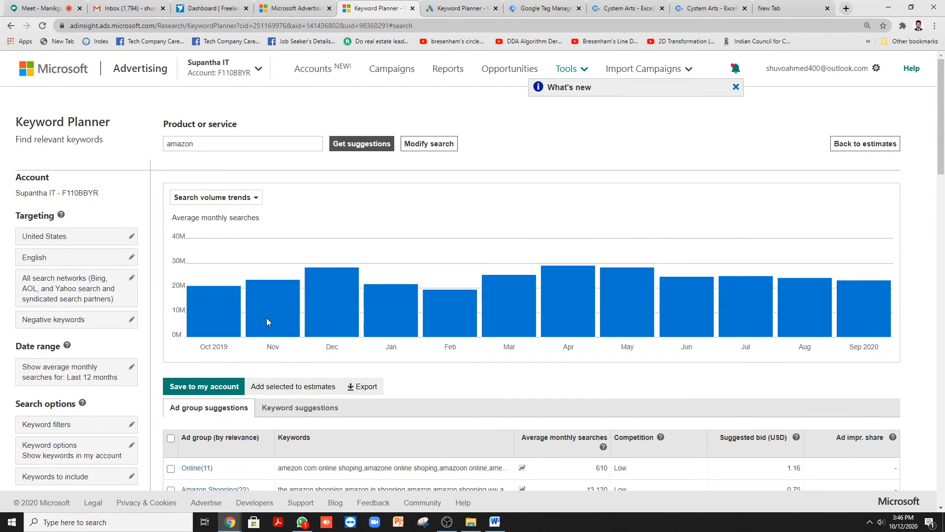
mouse_move(267, 319)
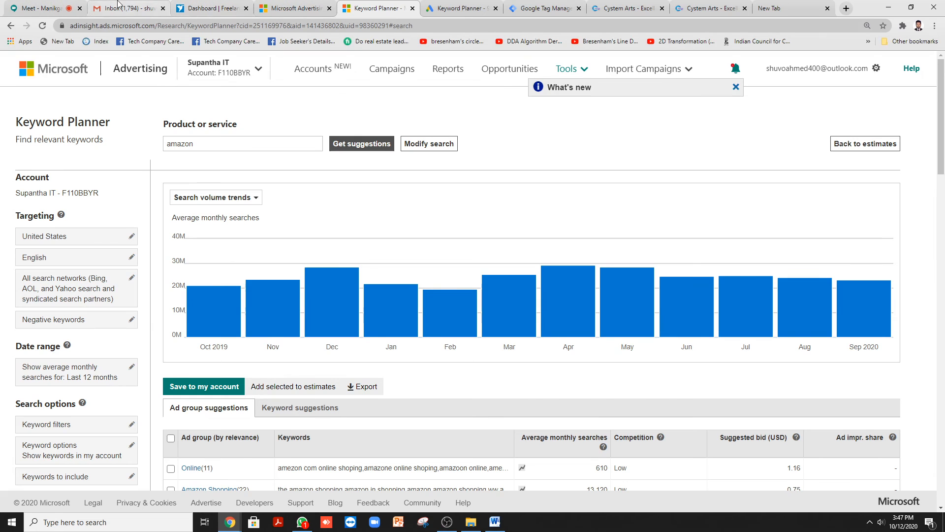
Step: Check the Google Meet call, then open Fiverr in the empty browser tab and switch it to buying mode
click(42, 8)
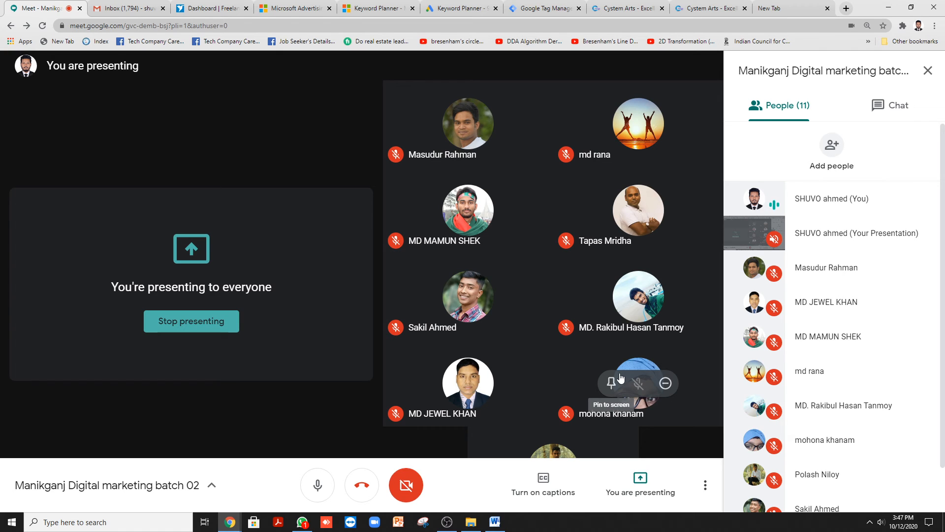
click(783, 5)
text(fi)
key(Return)
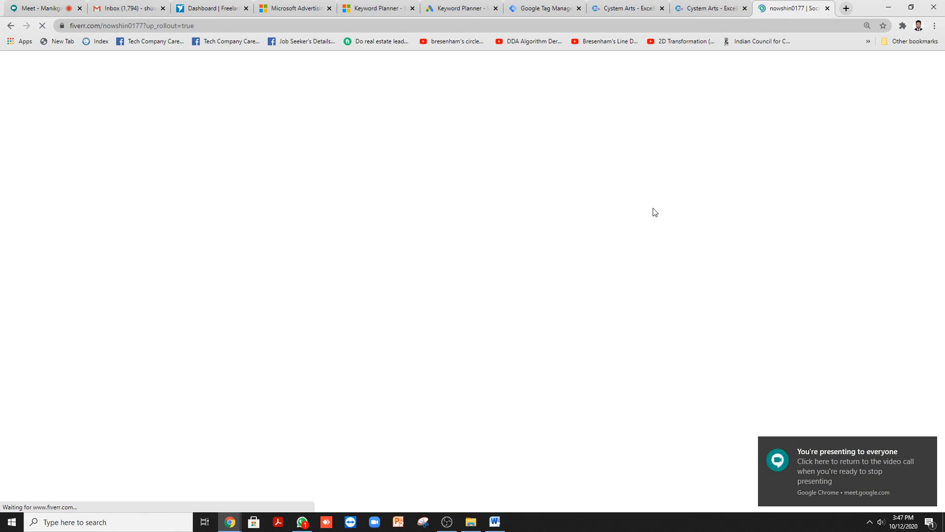
click(807, 79)
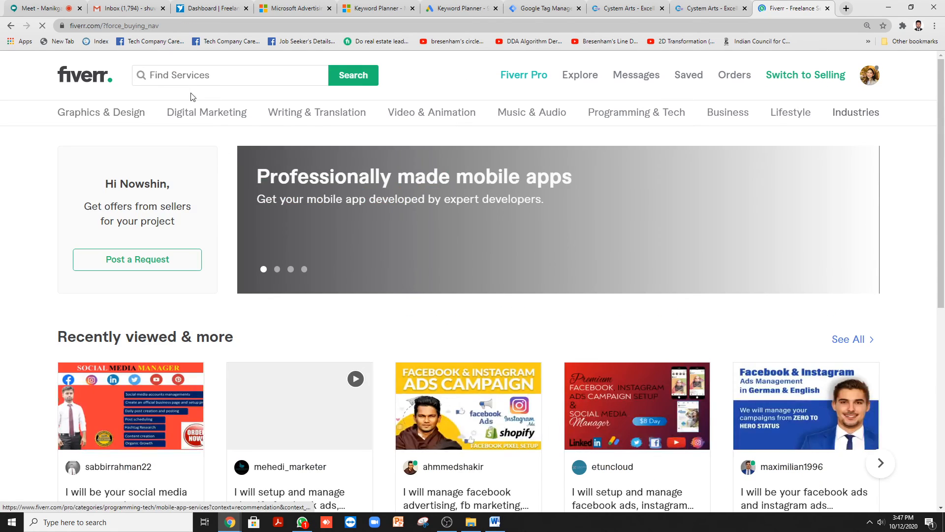
Step: Search Fiverr for bing ads services
click(192, 77)
text(bing ads)
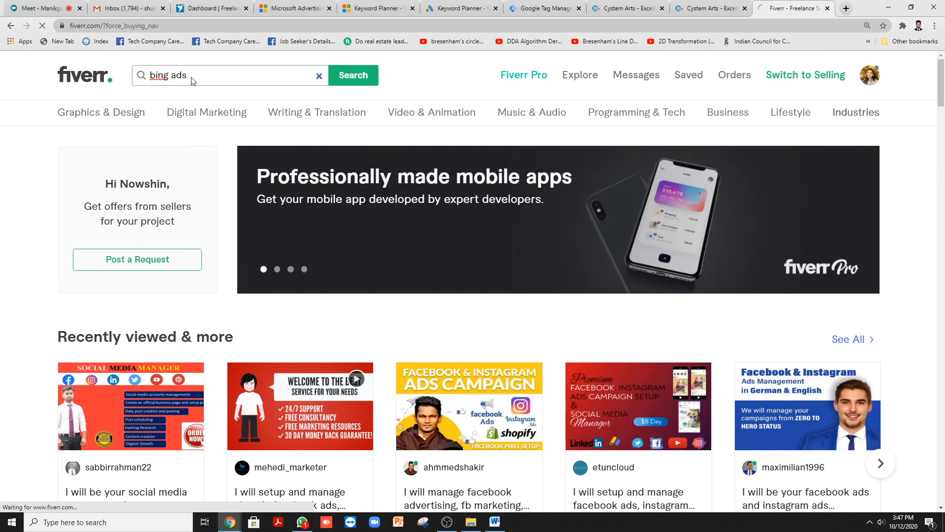
key(Return)
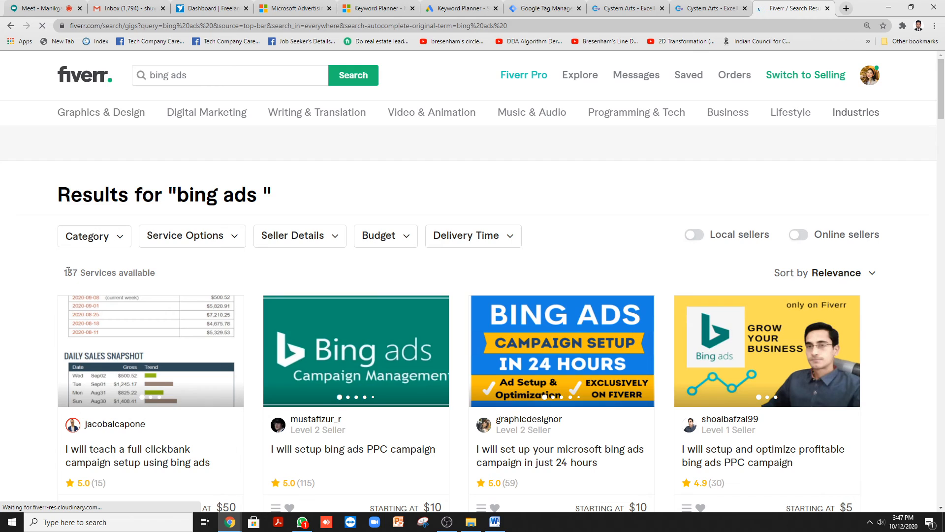
Step: Examine the bing ads gigs on the first results page, including their titles, ratings and starting prices
scroll(144, 267, down, 1)
scroll(144, 267, down, 2)
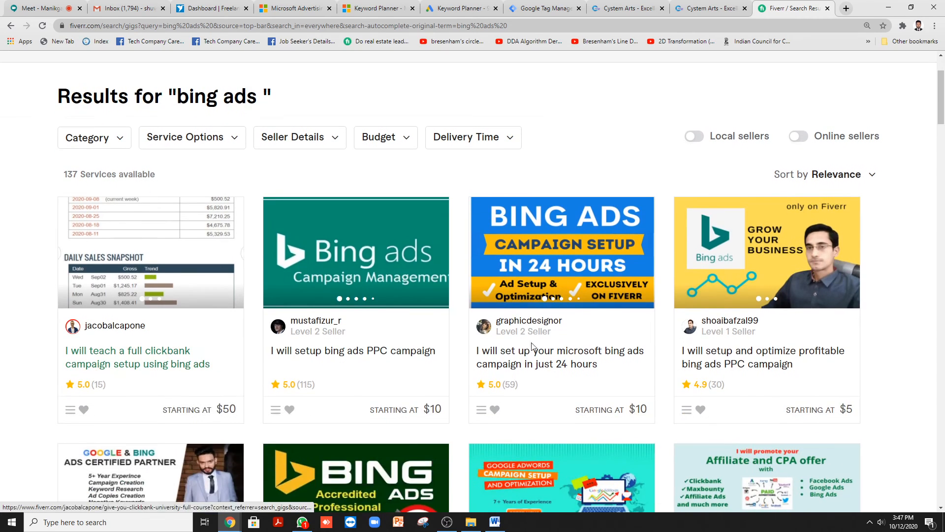
scroll(853, 366, down, 7)
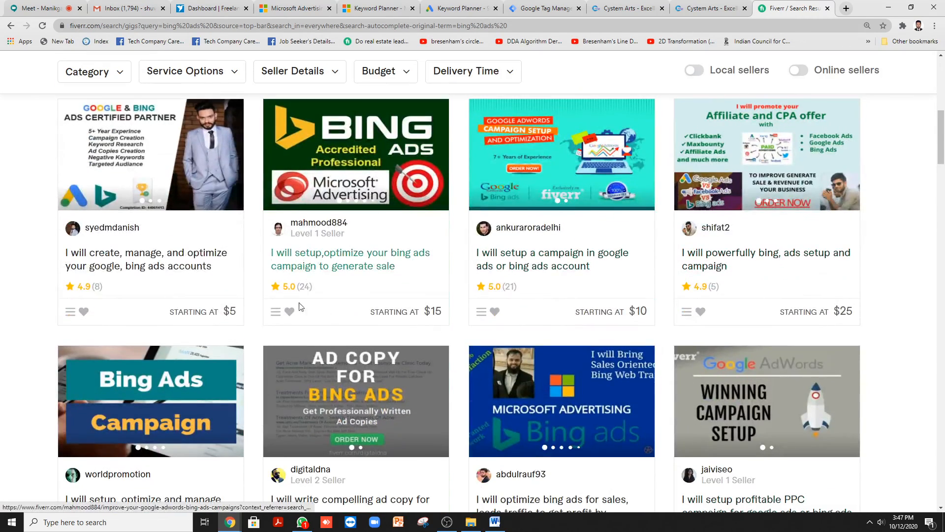
scroll(471, 315, down, 5)
scroll(471, 316, down, 8)
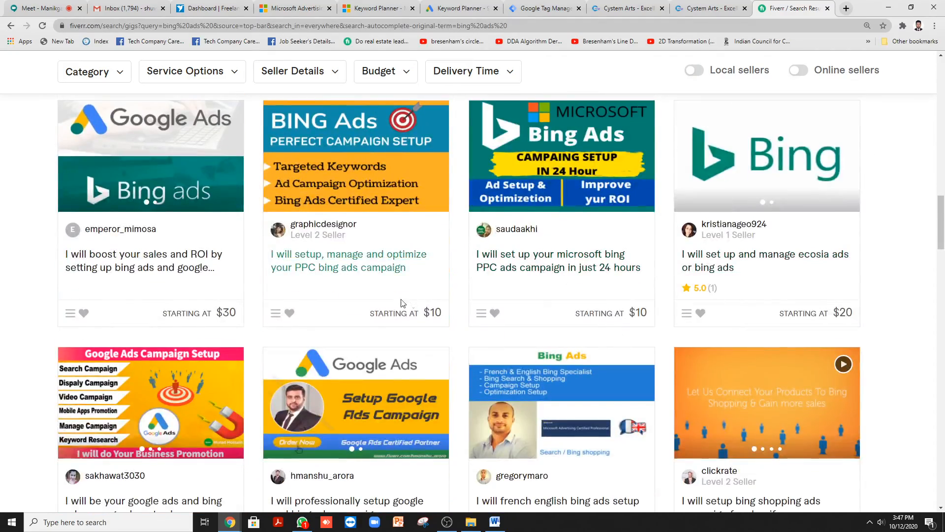
scroll(443, 295, up, 3)
scroll(689, 281, down, 3)
scroll(729, 259, down, 17)
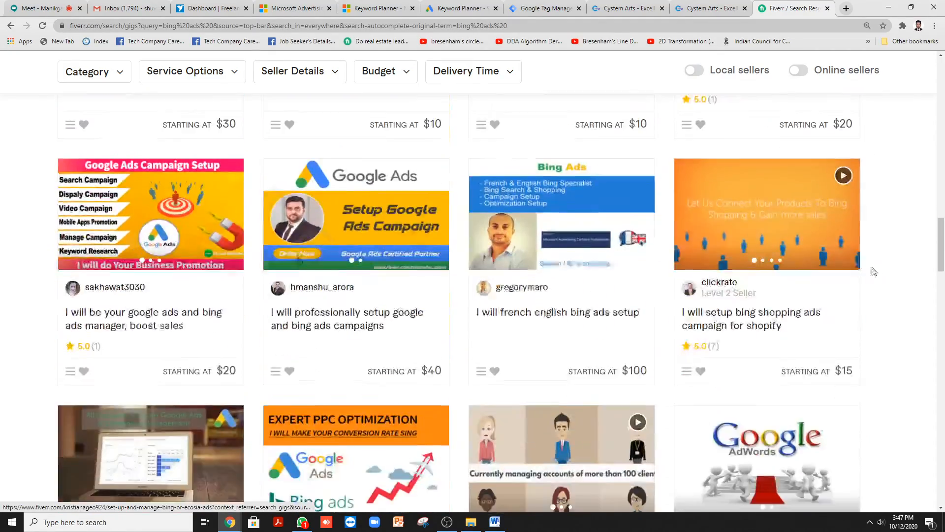
scroll(626, 325, down, 15)
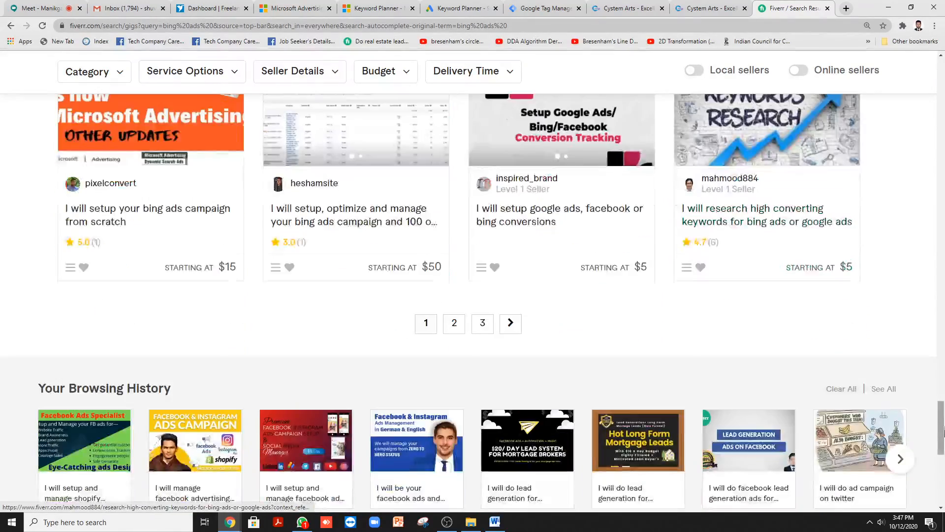
drag(941, 429, 941, 57)
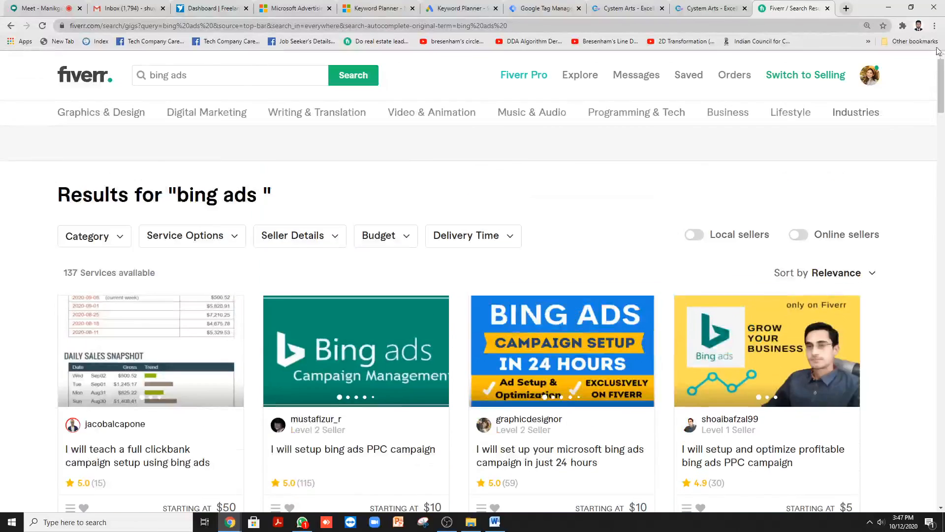
mouse_move(828, 121)
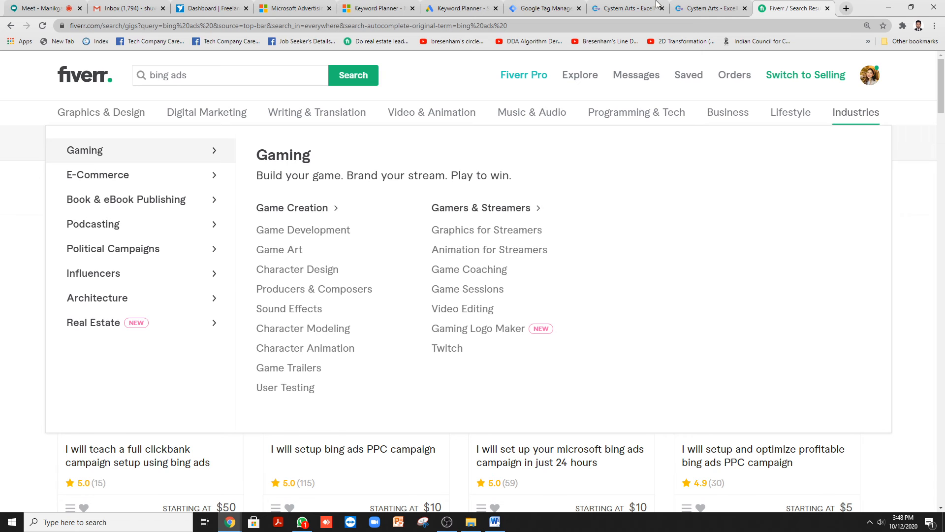
Step: Return to the Google Meet call, turn off the microphone and stop presenting the screen
click(36, 7)
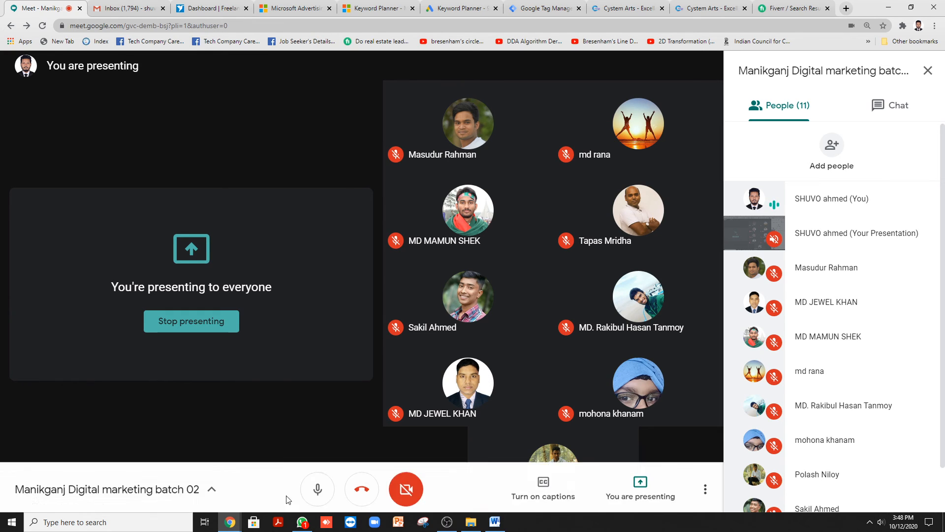
click(318, 493)
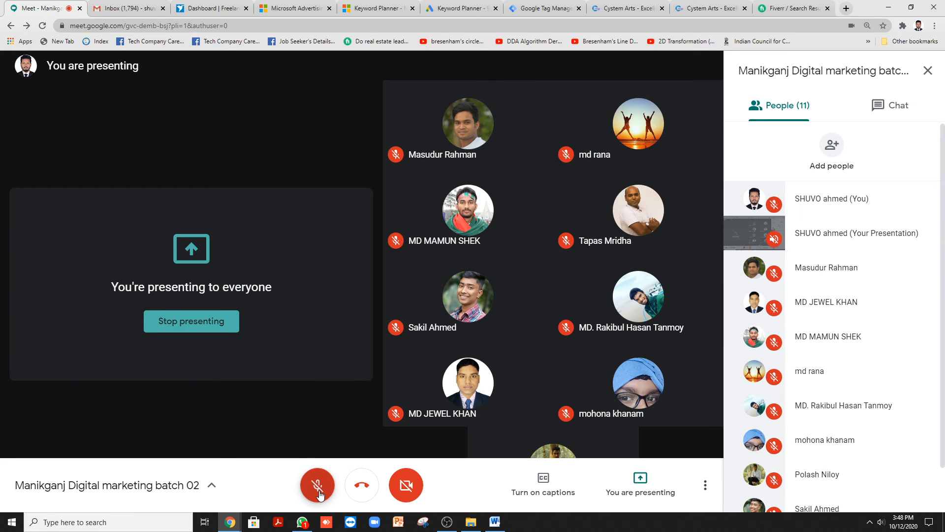
mouse_move(758, 215)
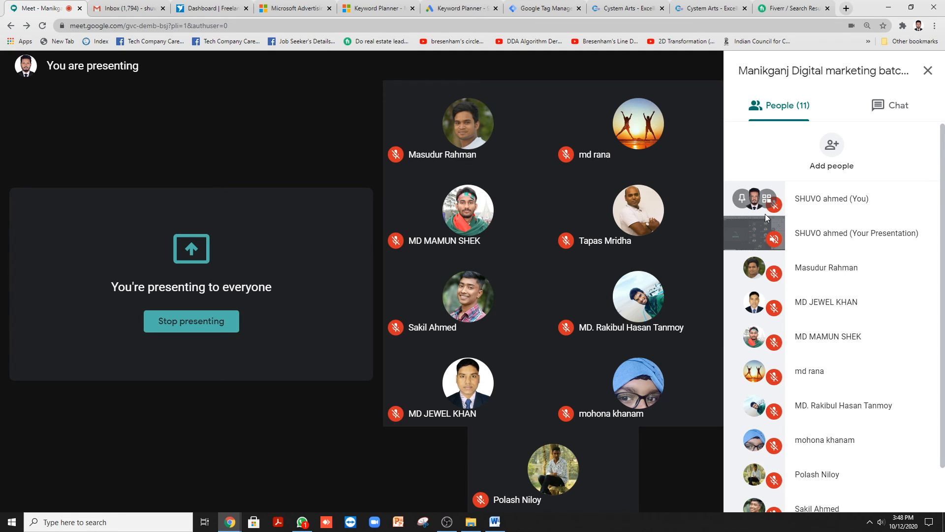
click(620, 485)
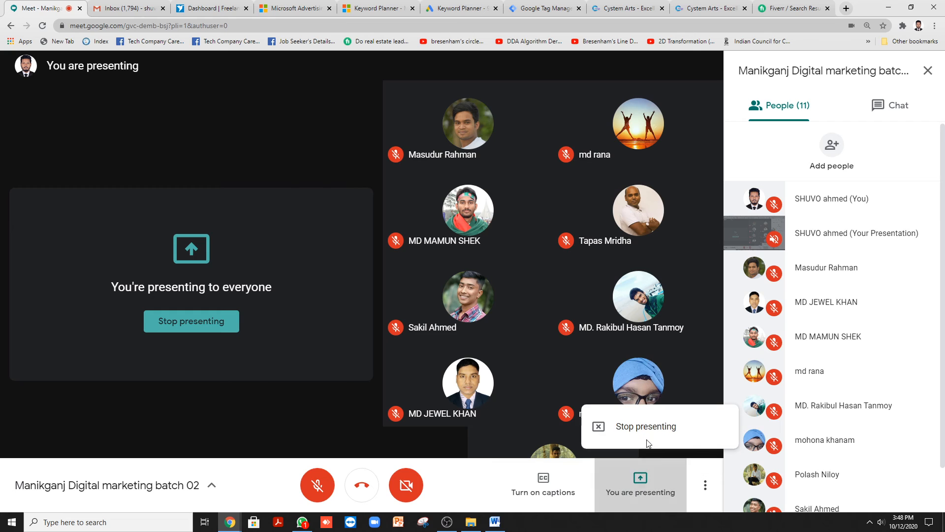
click(621, 422)
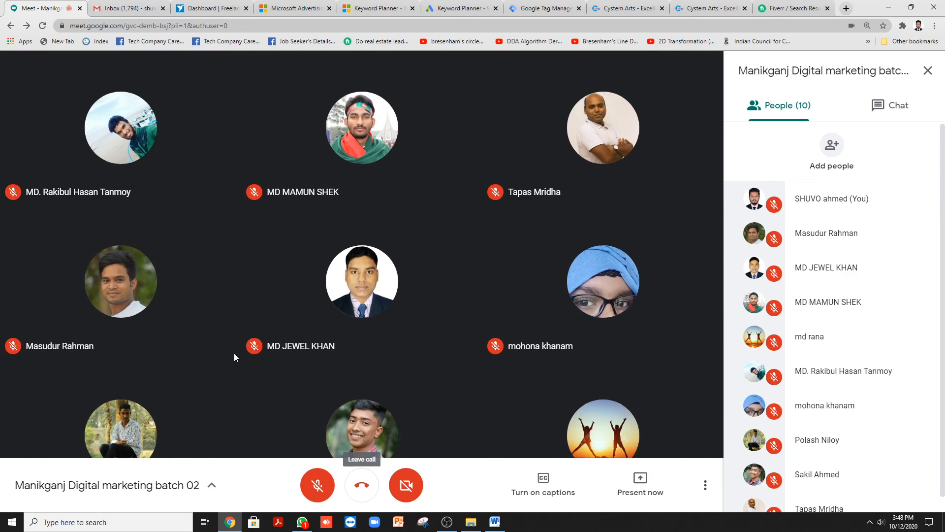
Step: Check the running screen recording in OBS, then minimize its window to return to the Google Meet call
click(453, 524)
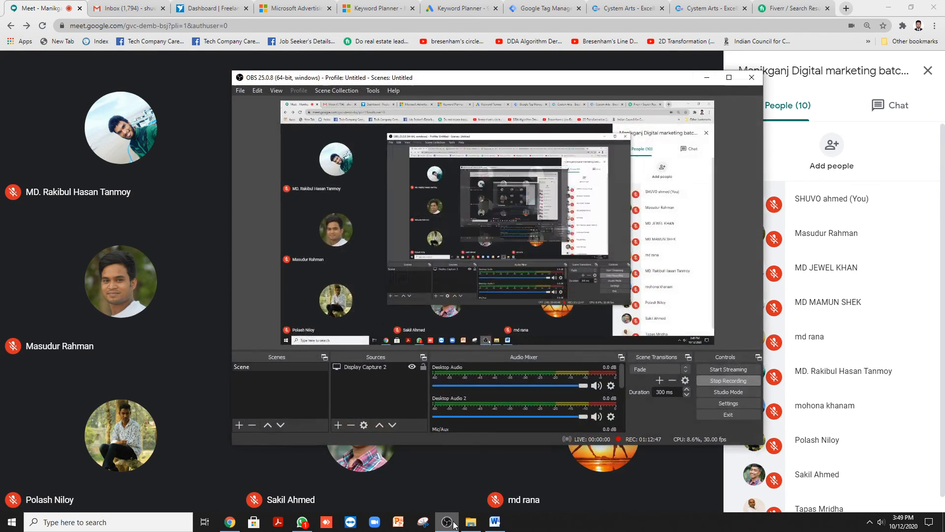
click(707, 78)
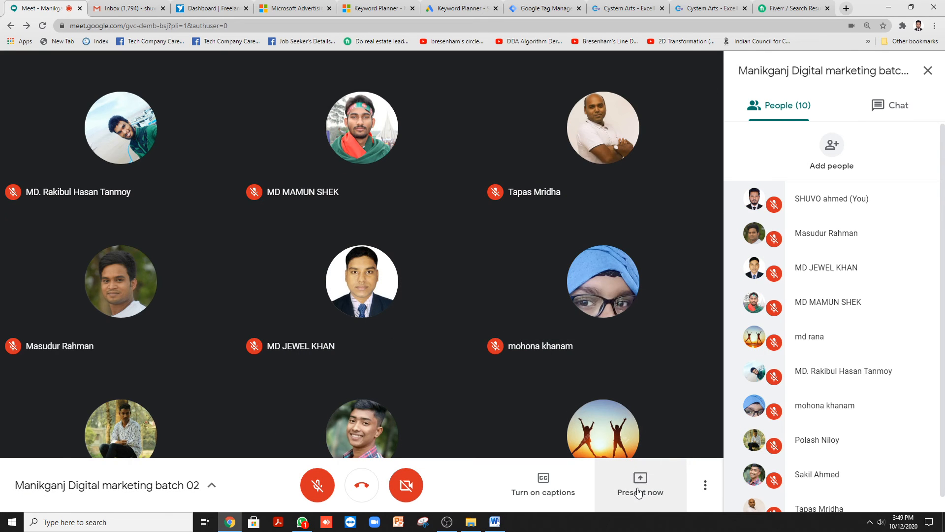
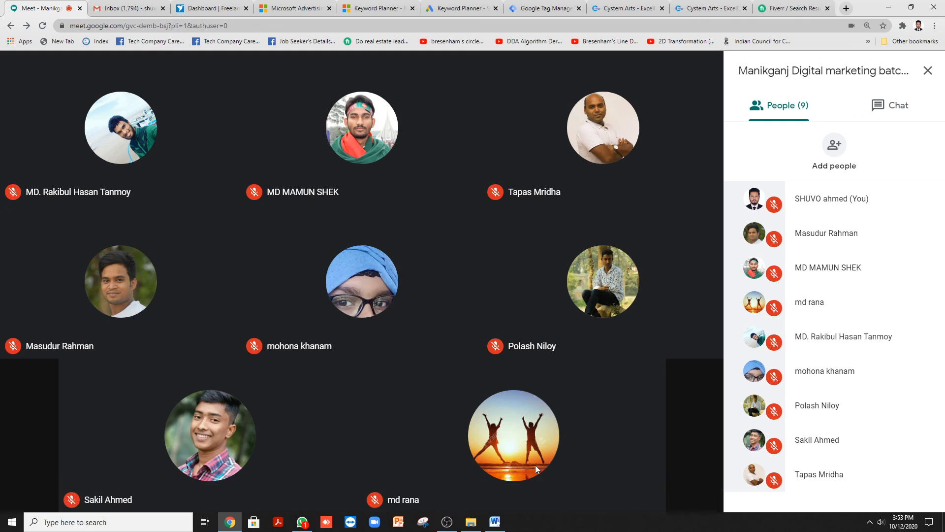
Step: Present the entire screen to everyone in the Google Meet call
click(634, 485)
click(627, 378)
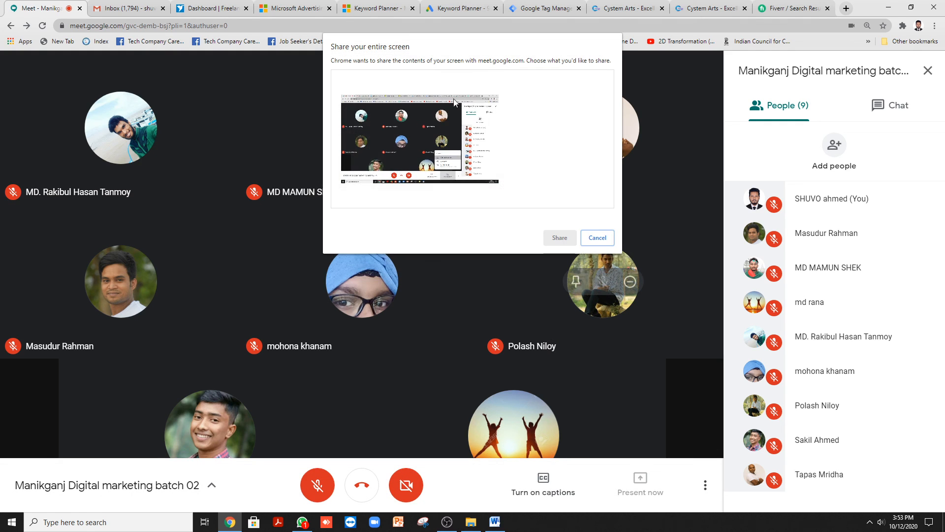
click(559, 237)
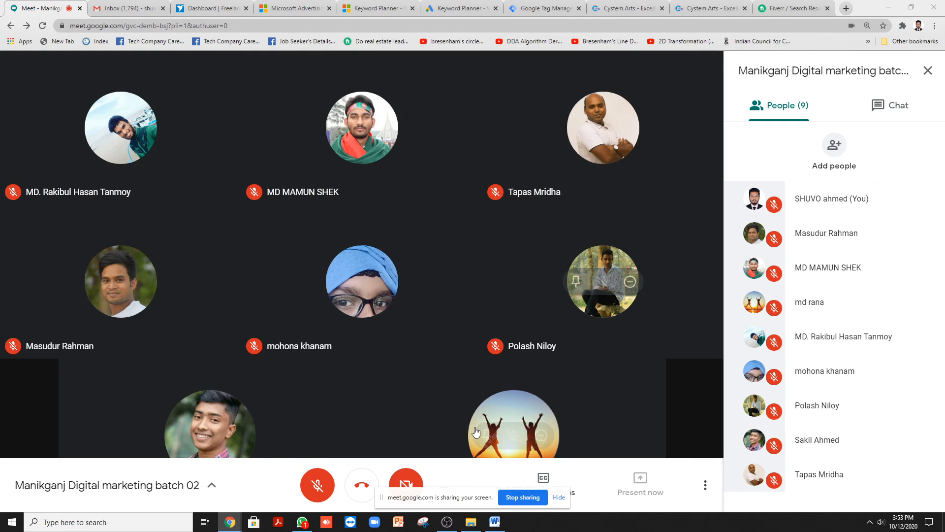
Step: View the po passport scan in the Desktop's Voter id folder in File Explorer, then close the image and the folder window
click(471, 521)
click(113, 78)
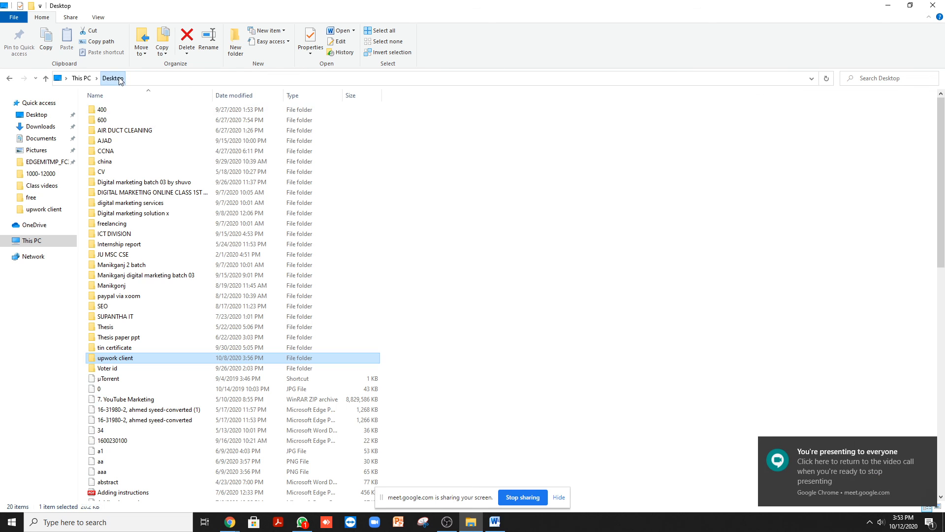
double_click(108, 367)
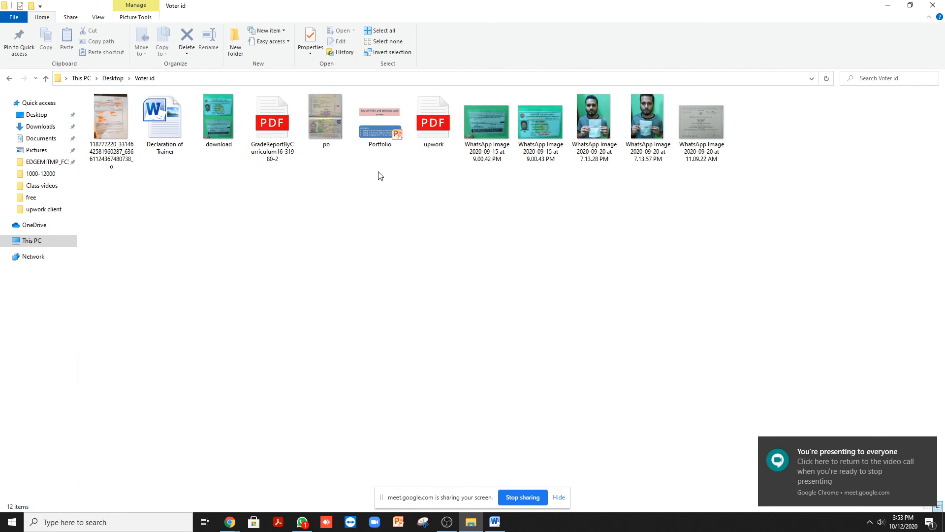
double_click(333, 114)
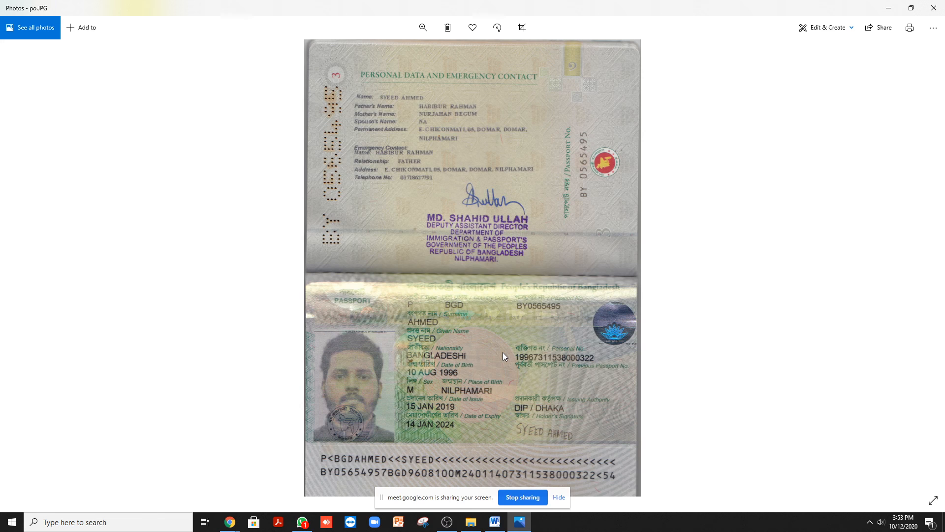
click(941, 5)
click(941, 5)
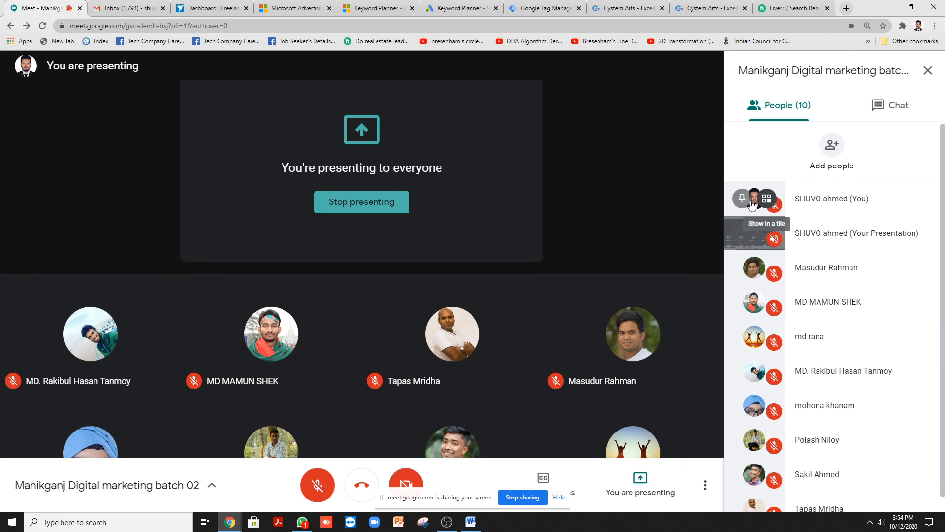
Step: Hide the screen-sharing notice and turn on the microphone in the Meet call
click(559, 498)
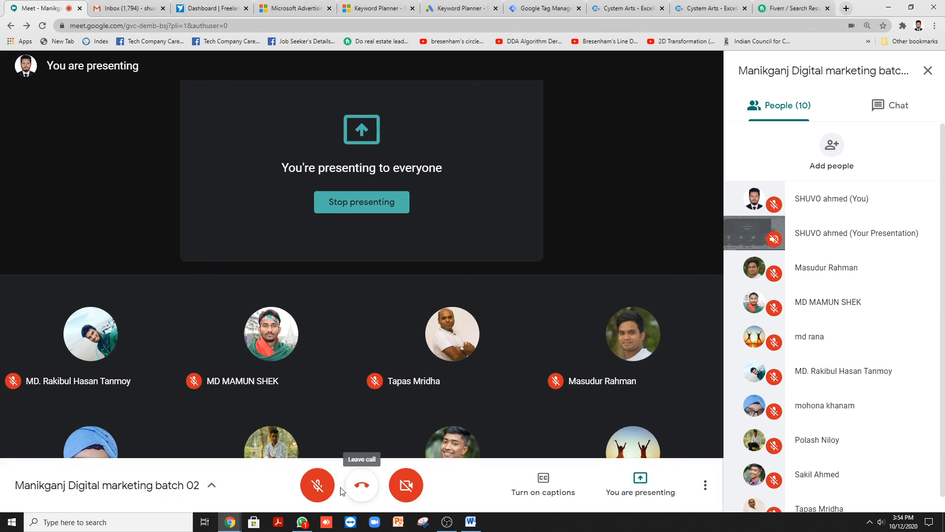
click(318, 485)
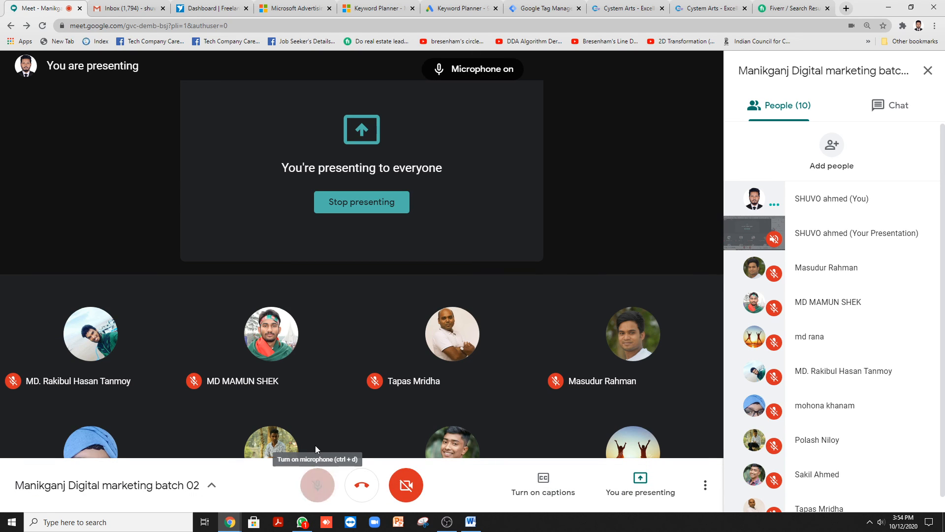
mouse_move(315, 445)
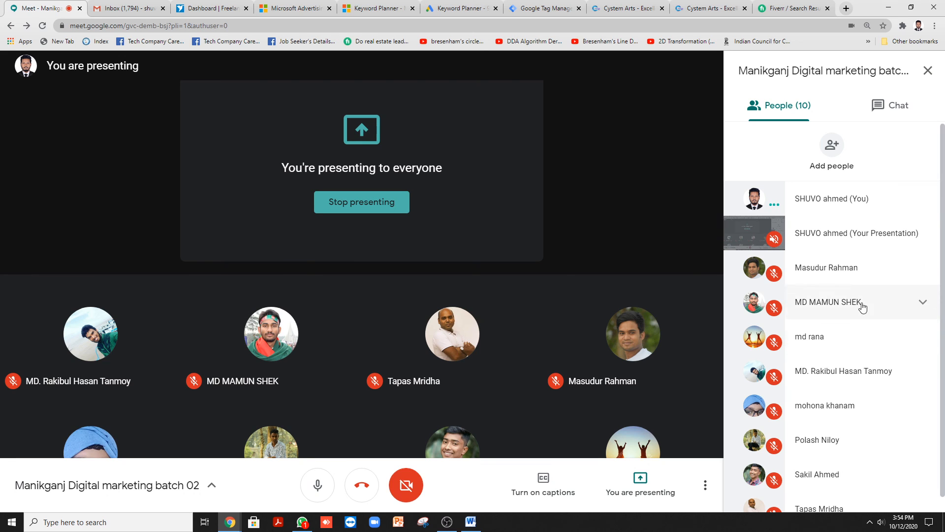
Step: Switch to Microsoft Advertising and start a new campaign with the goal Visits to my business location(s)
click(294, 7)
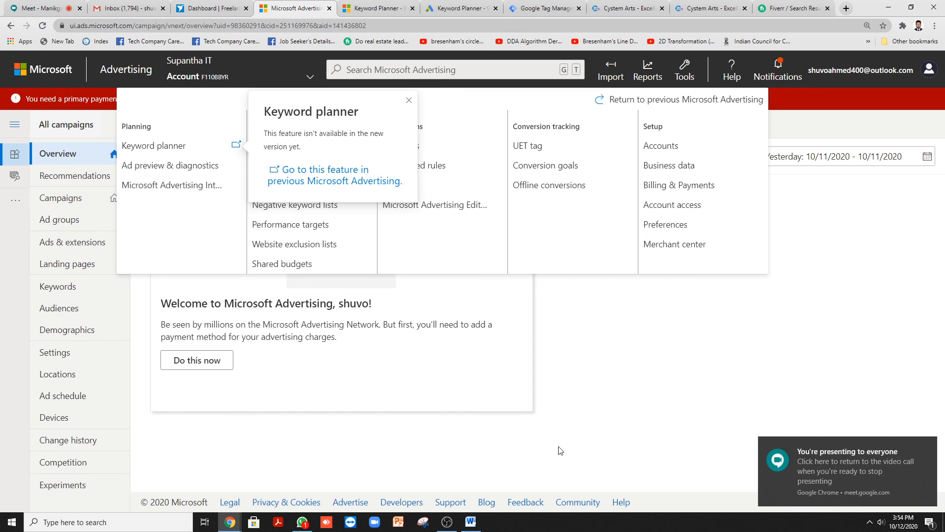
click(639, 400)
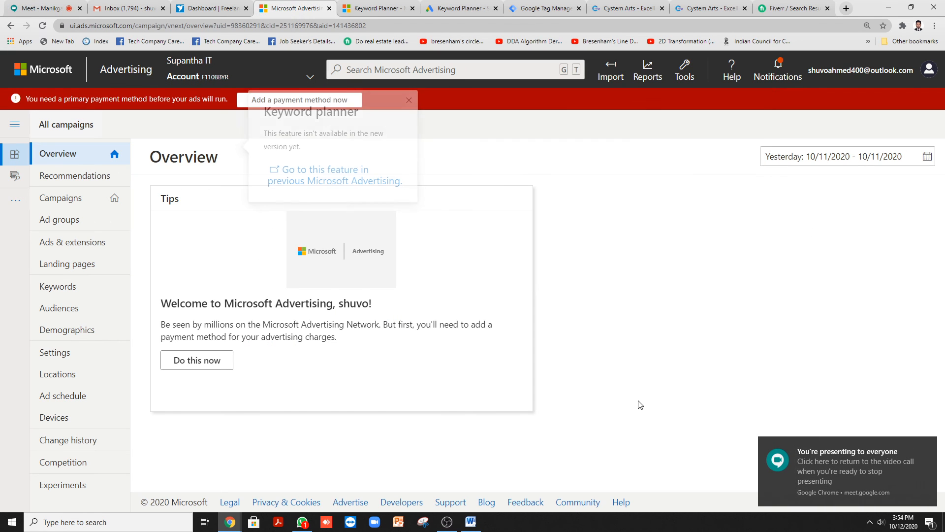
click(44, 72)
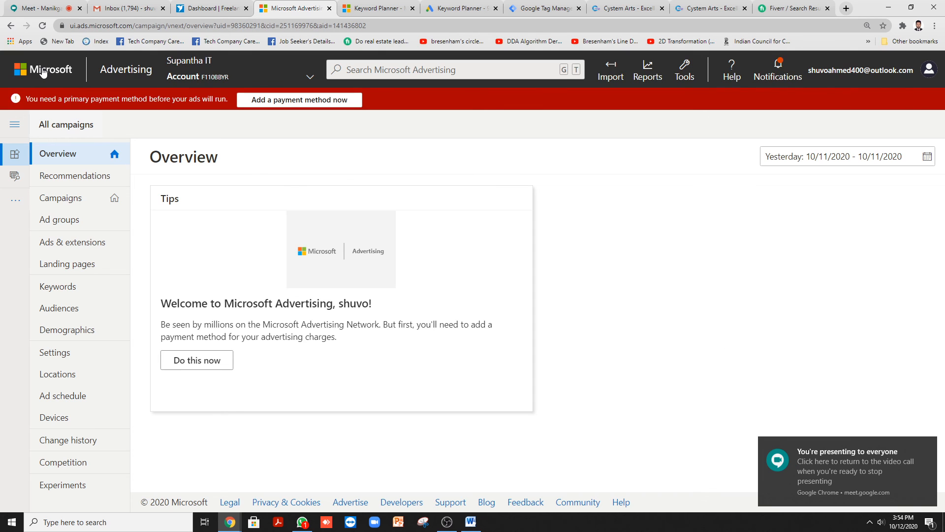
click(86, 202)
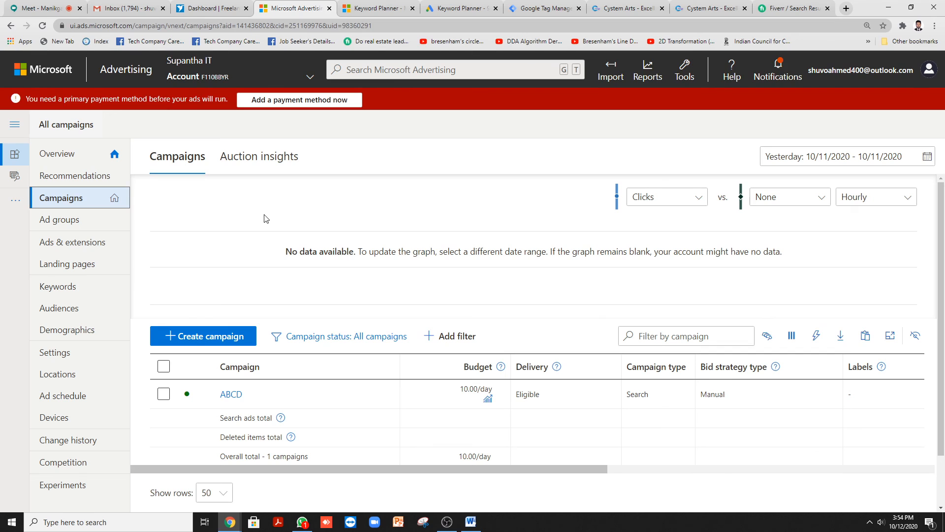
scroll(374, 255, down, 1)
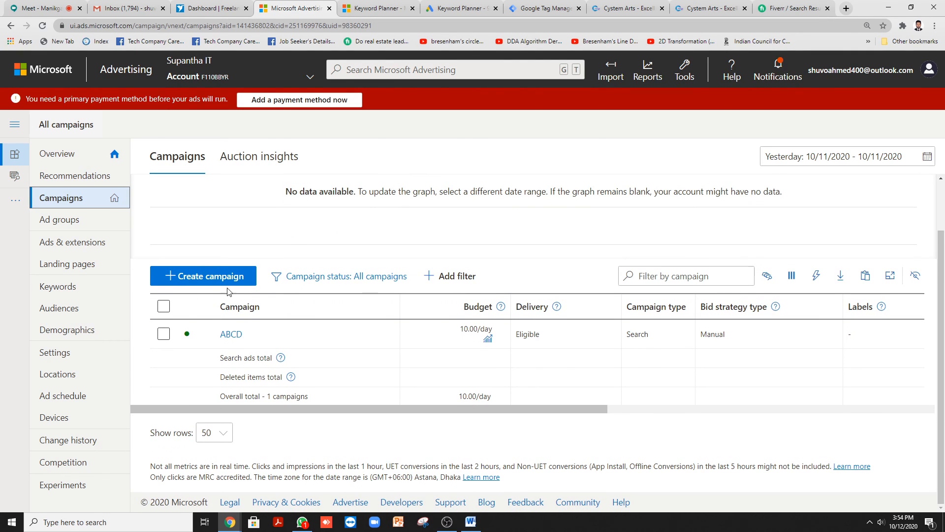
click(200, 281)
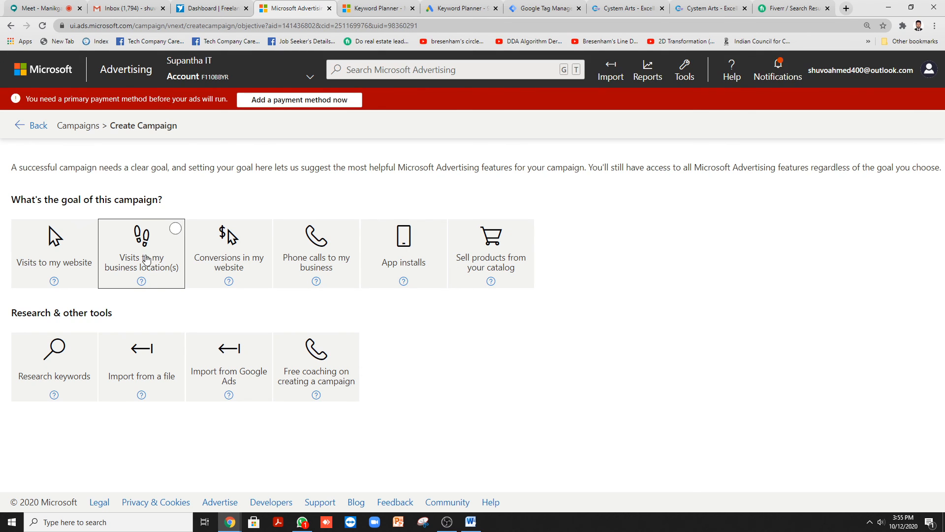
click(153, 246)
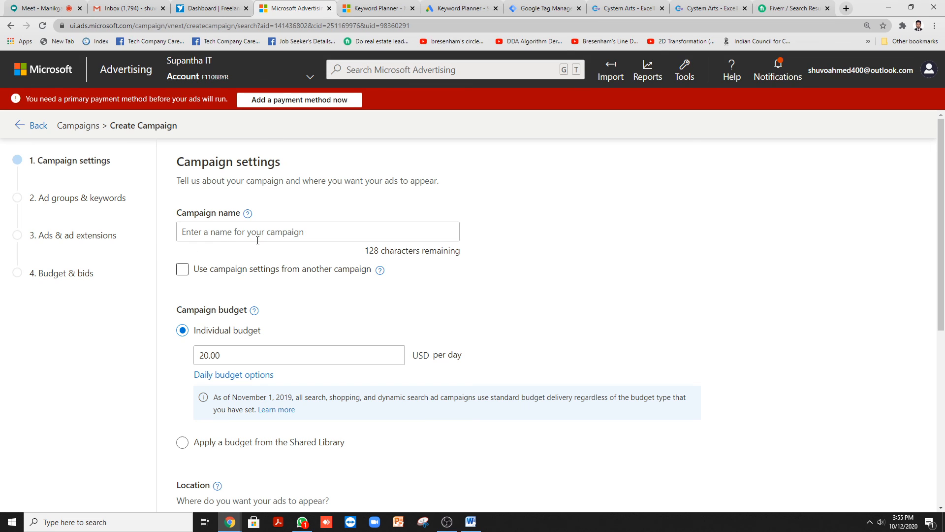
Step: Name the campaign ABC and save the campaign settings, keeping the default budget, location and language
click(275, 230)
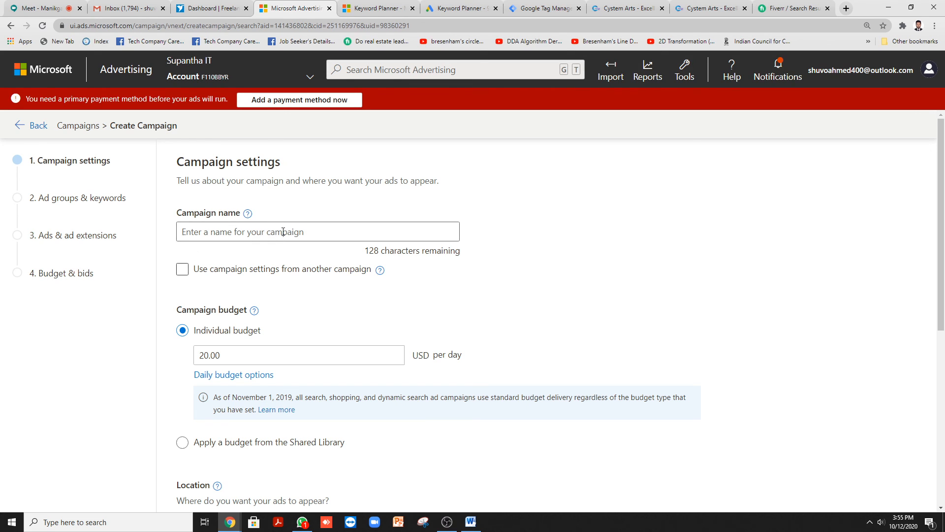
text(ABC)
scroll(284, 234, down, 3)
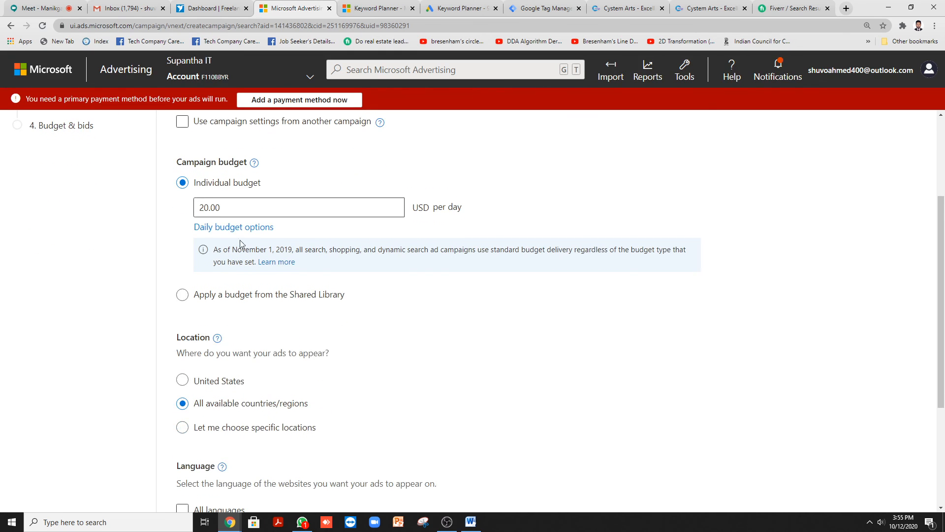
scroll(241, 244, down, 3)
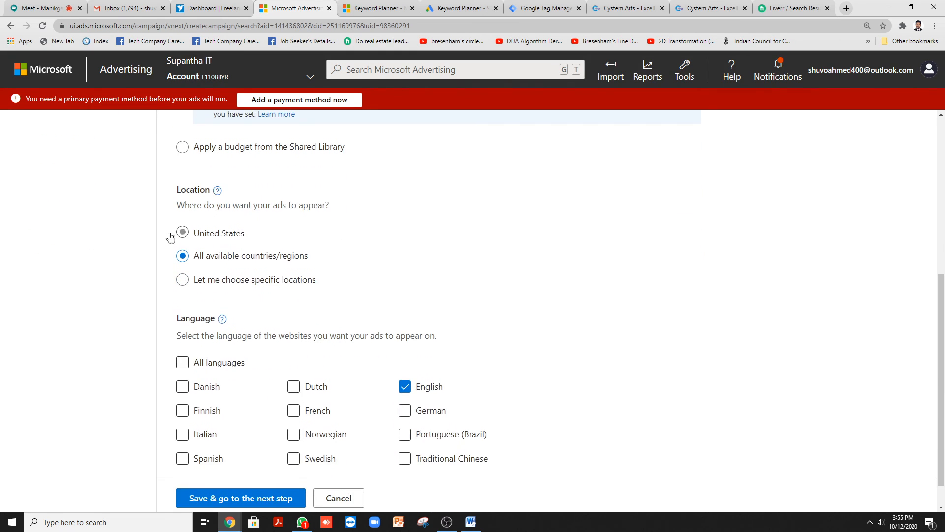
scroll(333, 249, down, 1)
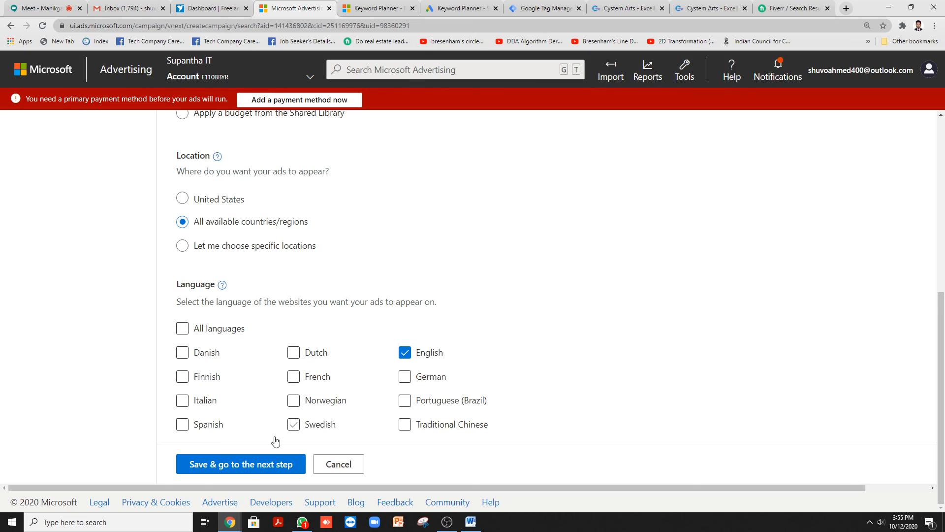
click(242, 465)
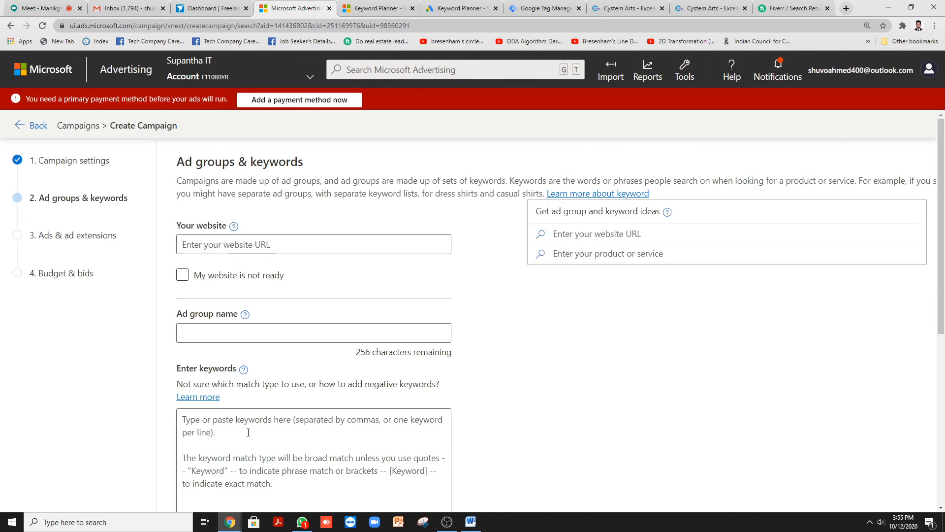
click(267, 246)
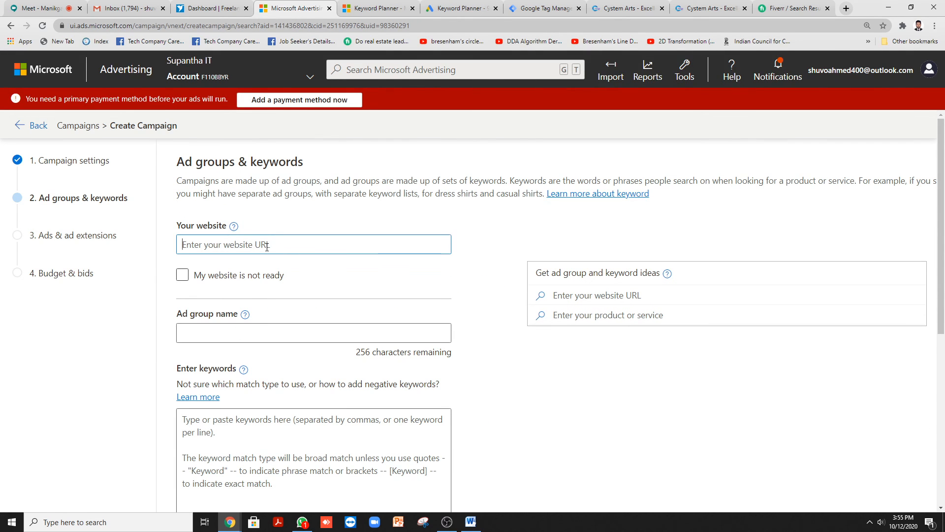
key(ctrl+v)
key(ctrl+z)
click(613, 4)
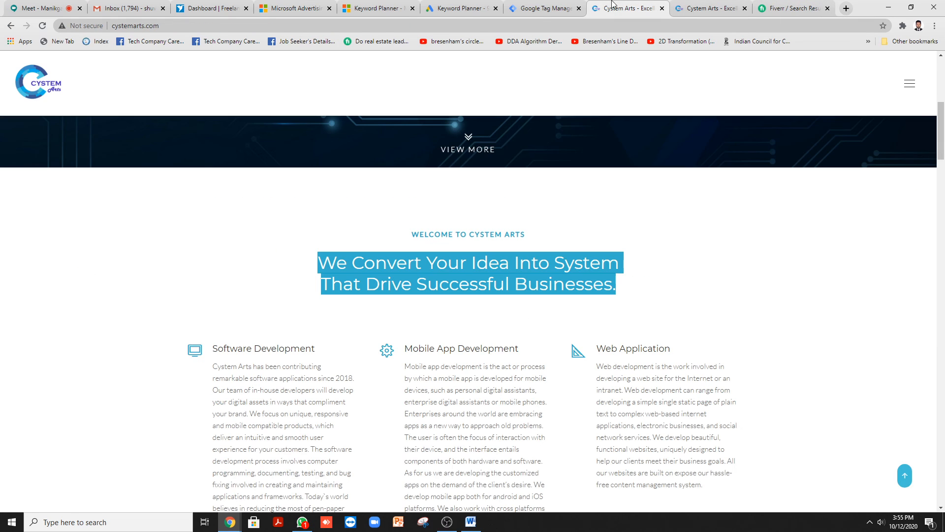
click(323, 25)
key(ctrl+c)
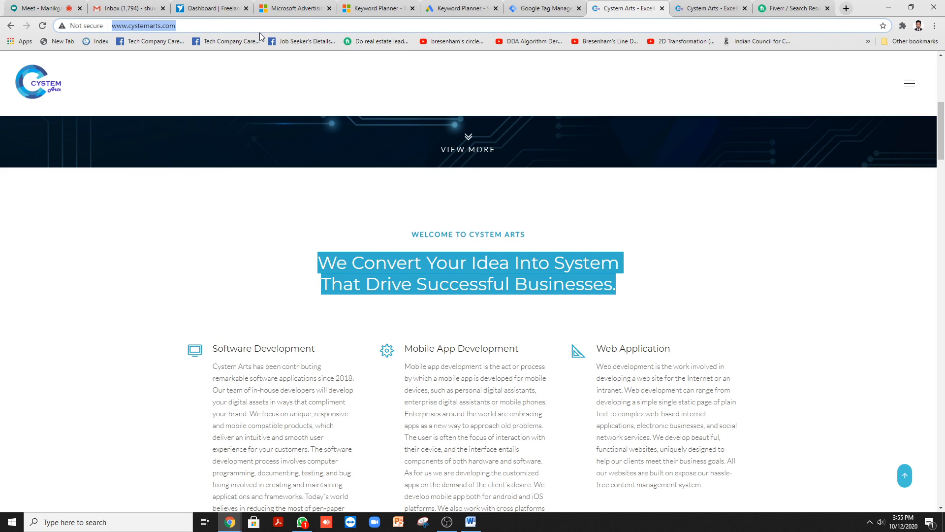
click(297, 8)
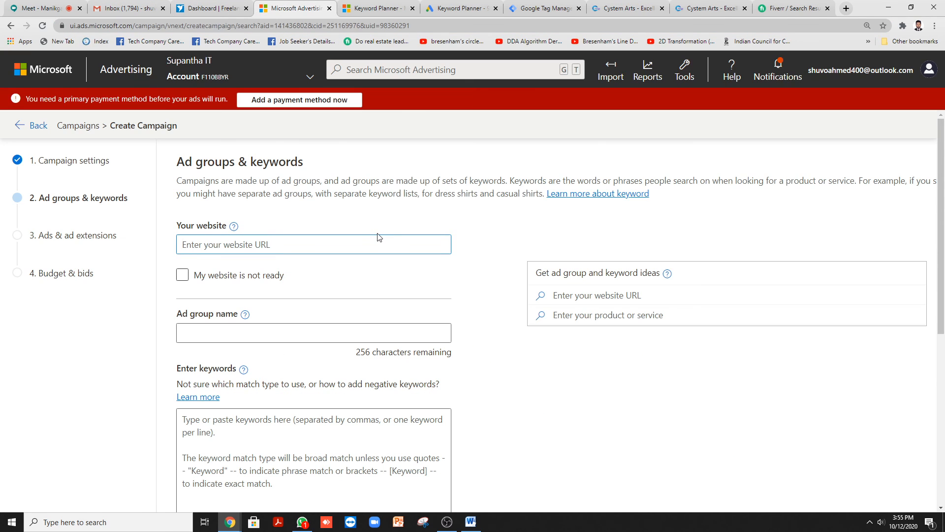
click(363, 244)
key(ctrl+v)
Step: Name the ad group ad22
scroll(363, 243, down, 2)
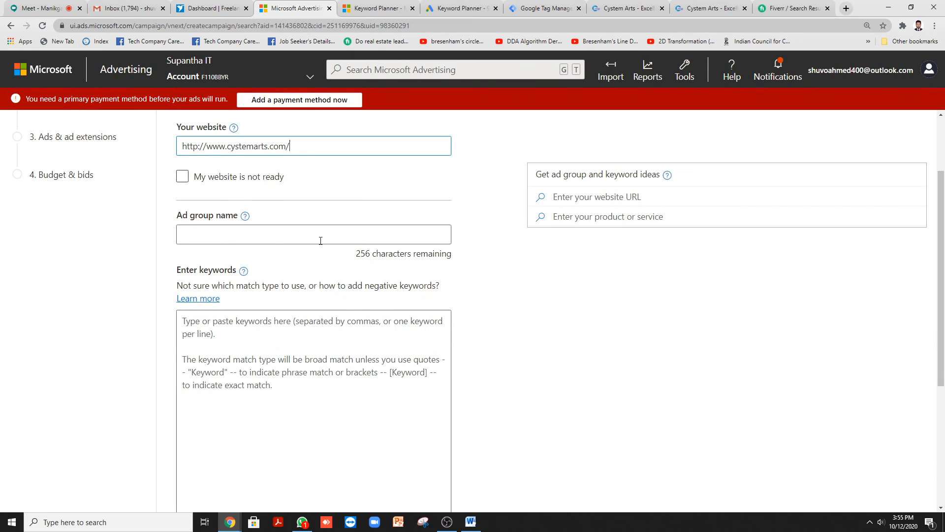
click(276, 235)
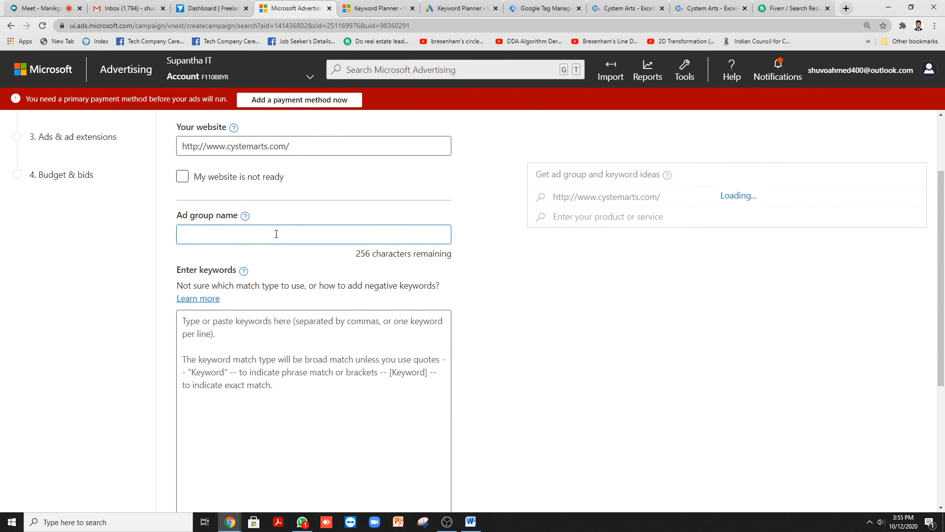
text(ad22)
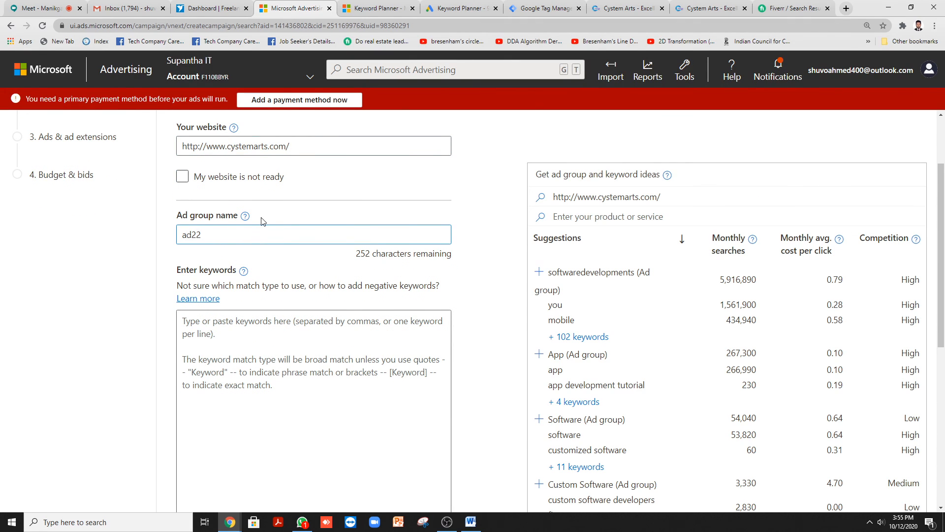
Step: Examine the ad group and keyword ideas for the website, including the full keyword list of the softwaredevelopments group with searches, costs and competition
scroll(289, 260, down, 1)
scroll(290, 234, up, 2)
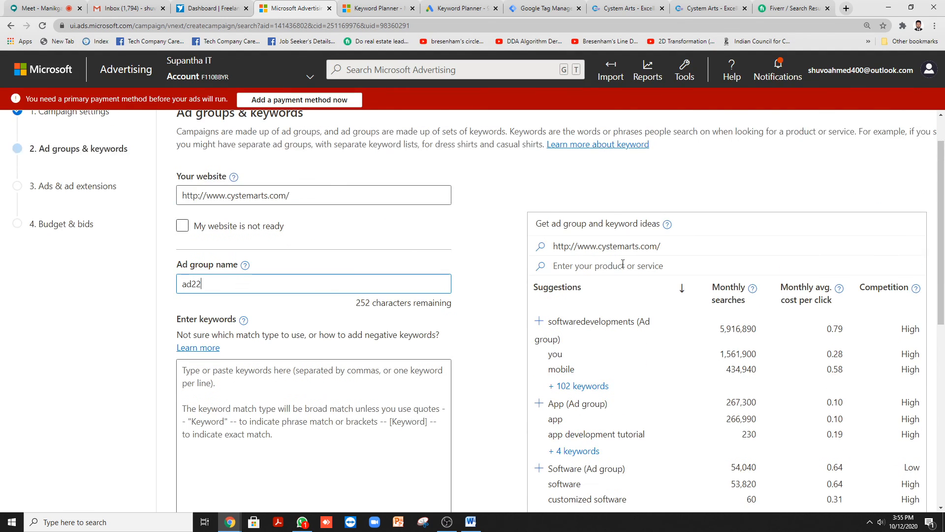
drag(672, 250, 560, 247)
click(669, 245)
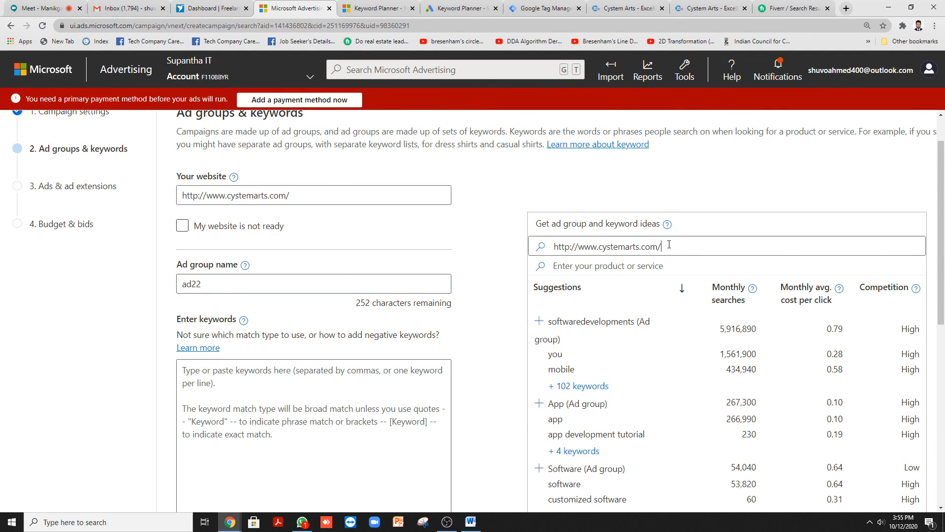
scroll(659, 256, down, 2)
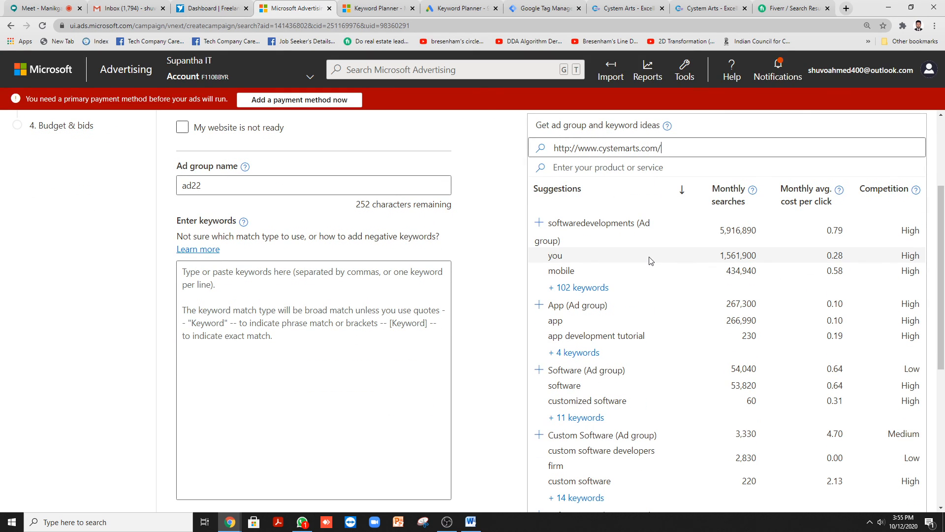
scroll(590, 266, down, 2)
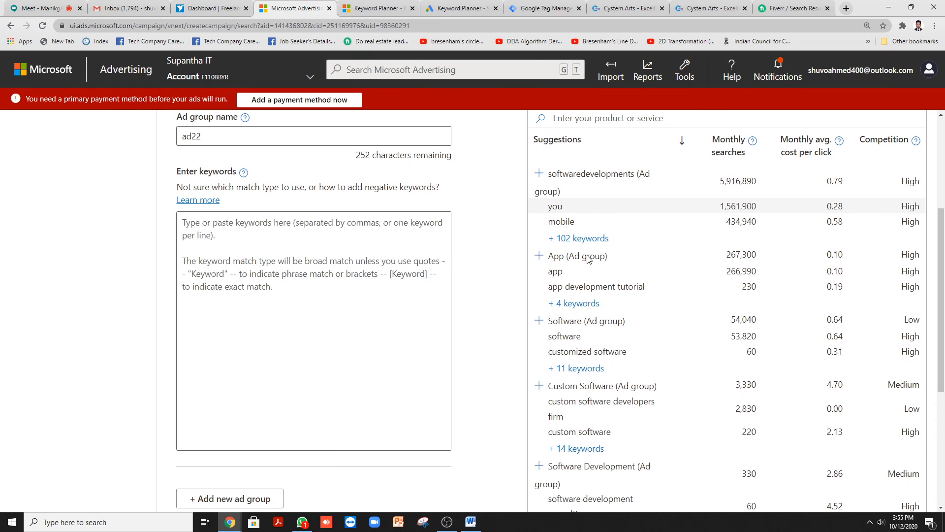
scroll(571, 246, up, 1)
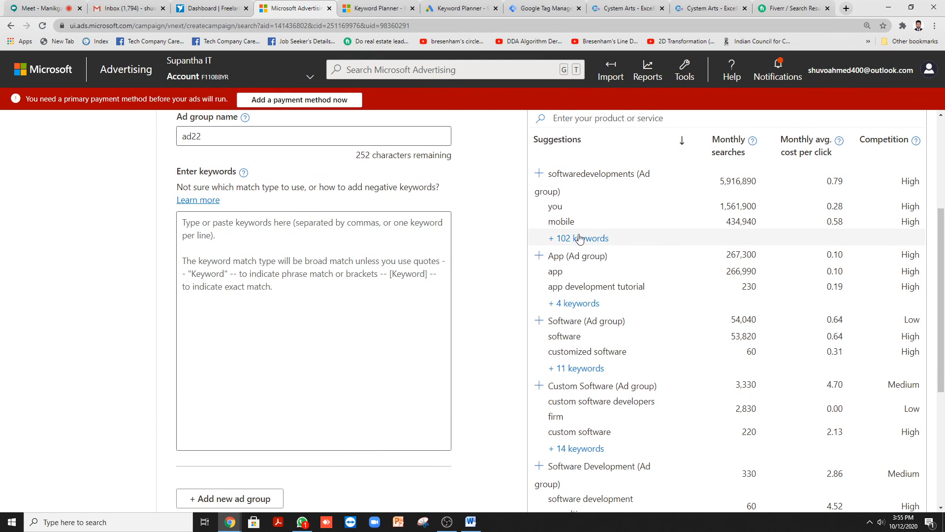
click(578, 238)
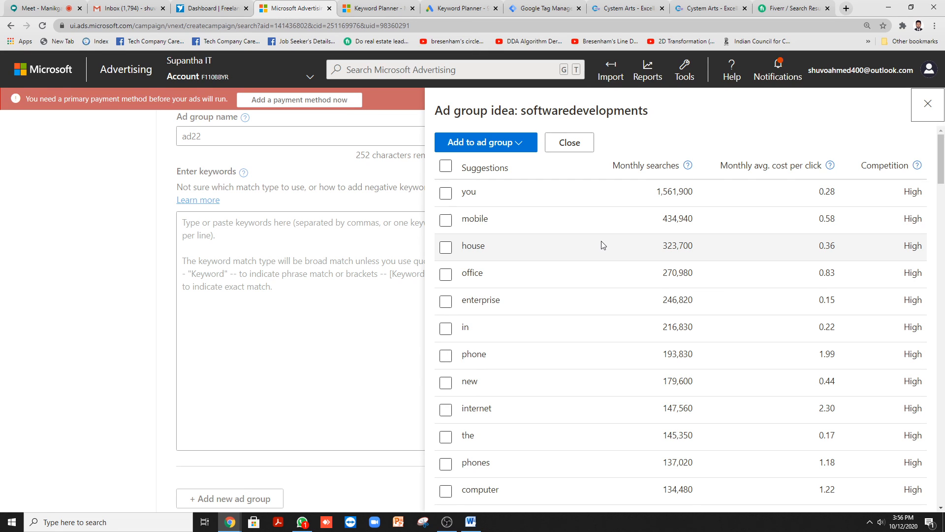
click(928, 104)
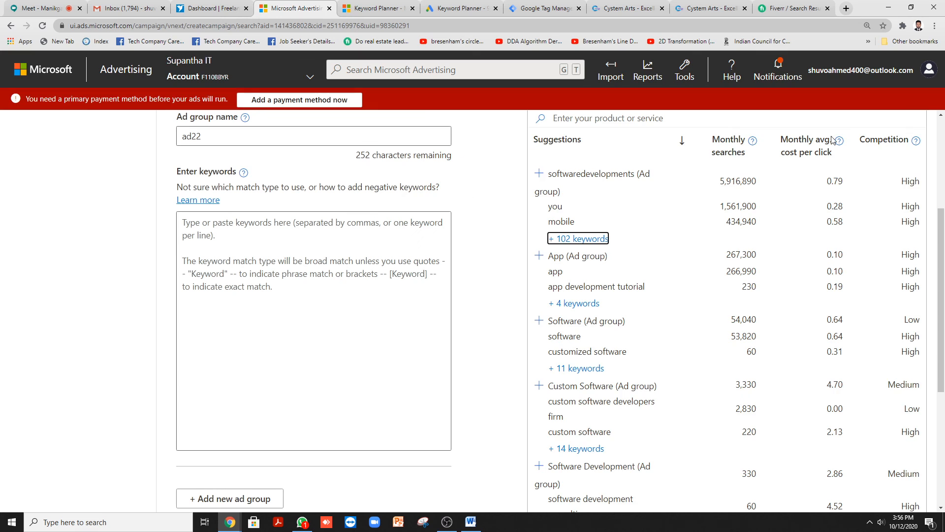
Step: Examine the suggested ad groups and keywords for the website with their monthly searches, average cost per click and competition
scroll(189, 247, up, 4)
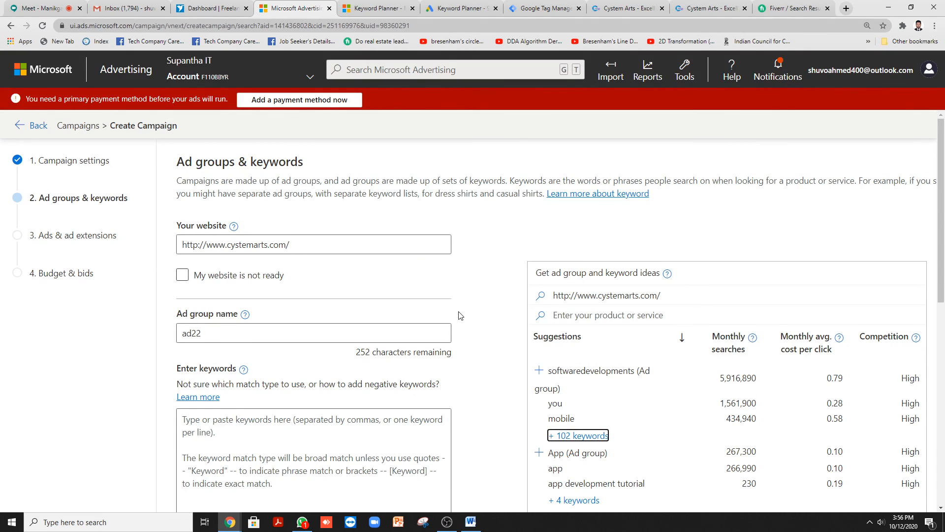
scroll(472, 303, down, 1)
drag(671, 251, 521, 254)
key(ctrl+c)
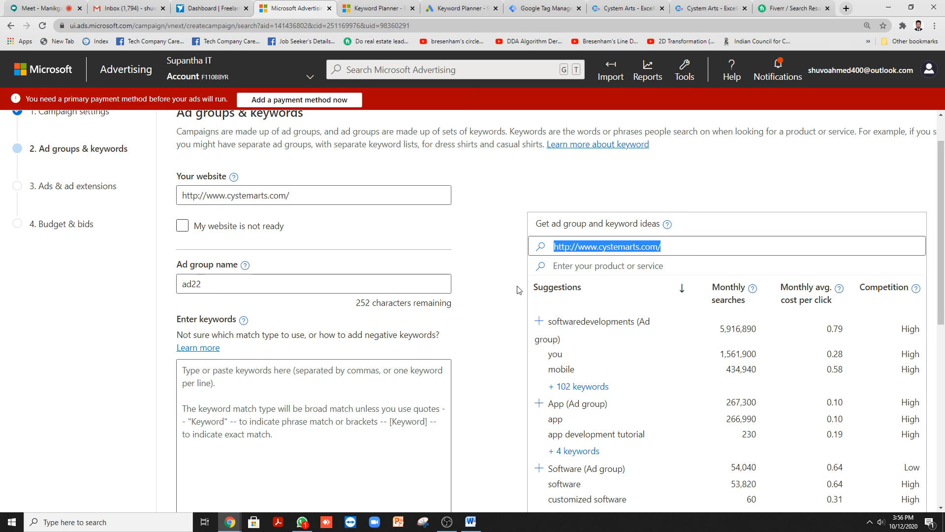
click(507, 311)
scroll(511, 315, down, 2)
scroll(510, 314, down, 2)
scroll(544, 290, up, 2)
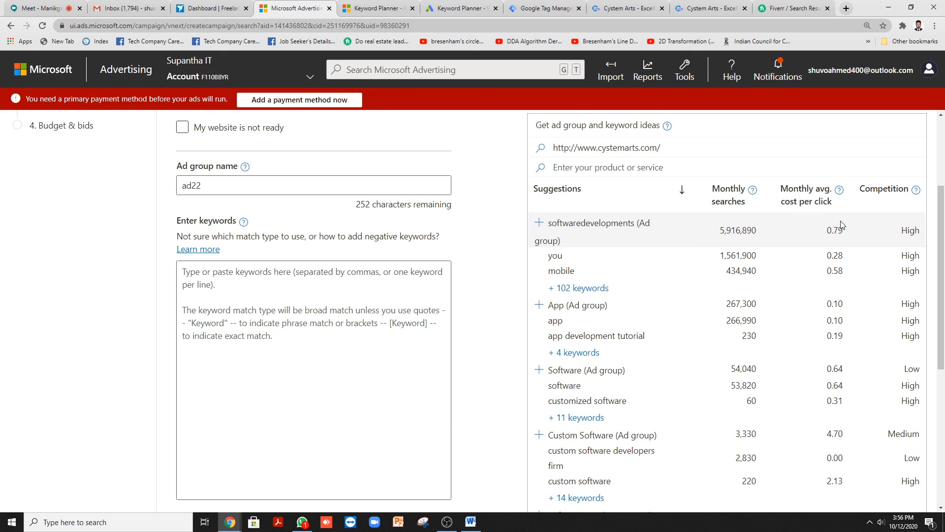
click(684, 72)
click(507, 354)
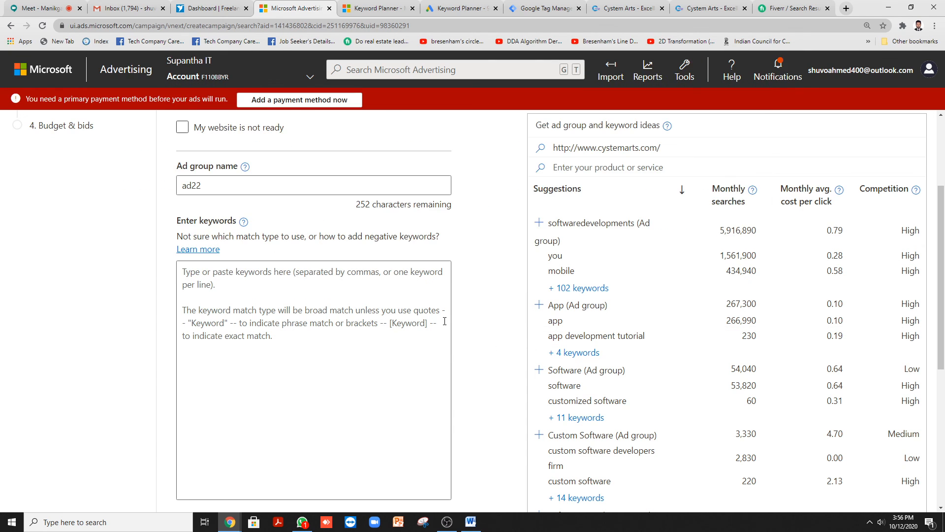
scroll(654, 304, up, 2)
scroll(752, 313, down, 1)
scroll(752, 315, down, 2)
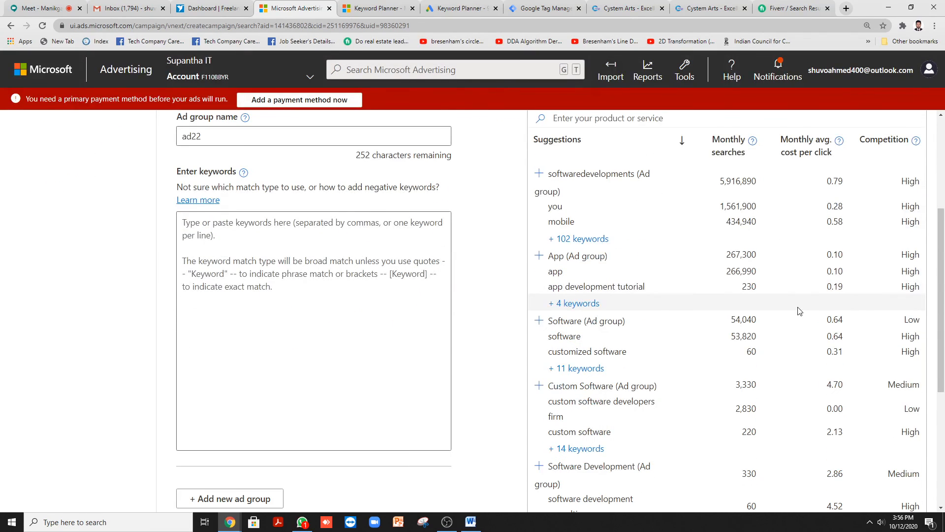
scroll(798, 311, up, 1)
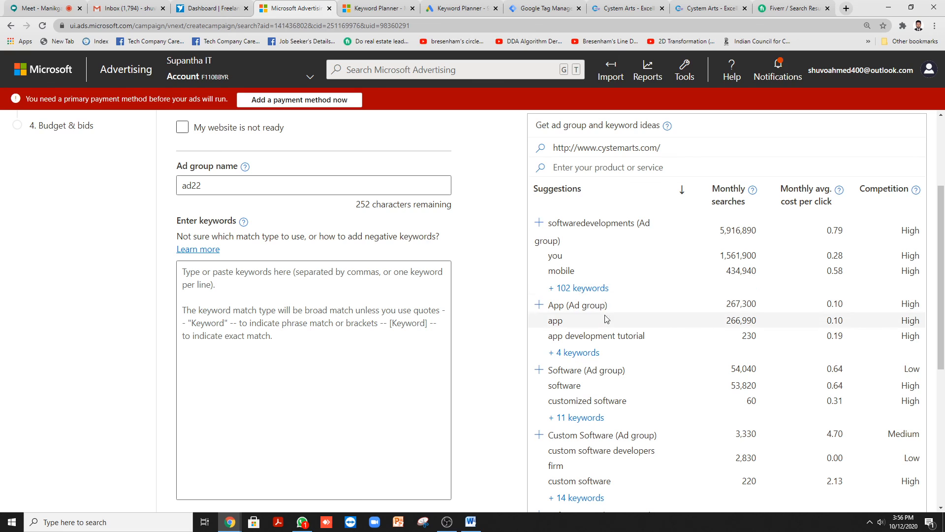
Step: Add the keyword "mobile" from the softwaredevelopments ad group idea to the ad22 ad group
click(584, 288)
scroll(475, 276, down, 15)
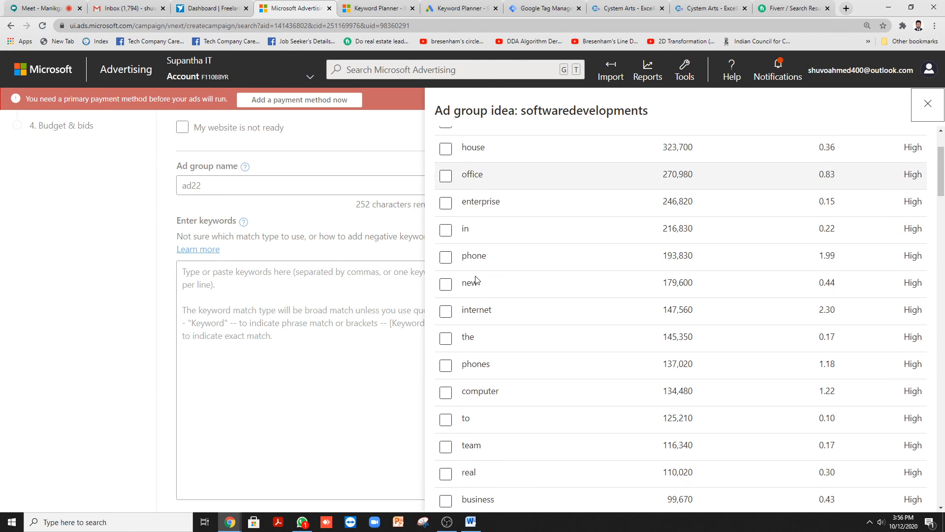
scroll(634, 269, down, 10)
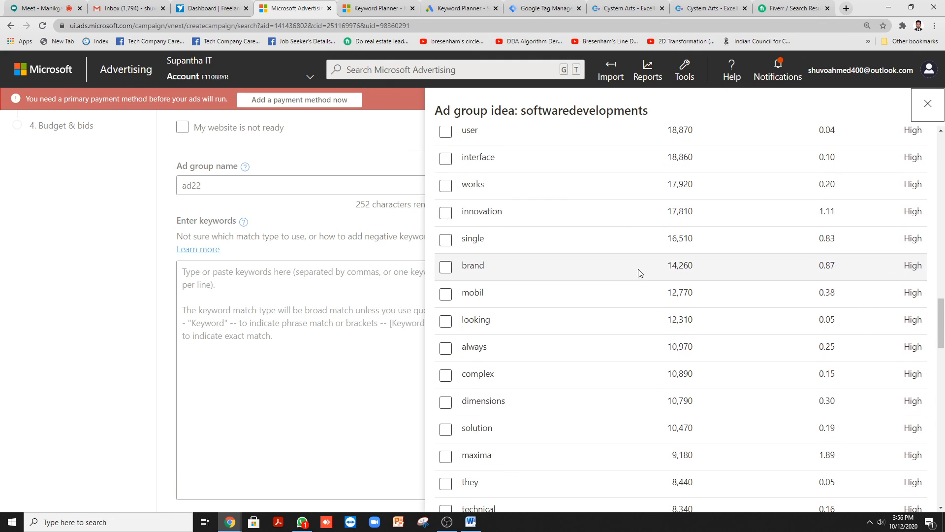
scroll(636, 273, up, 20)
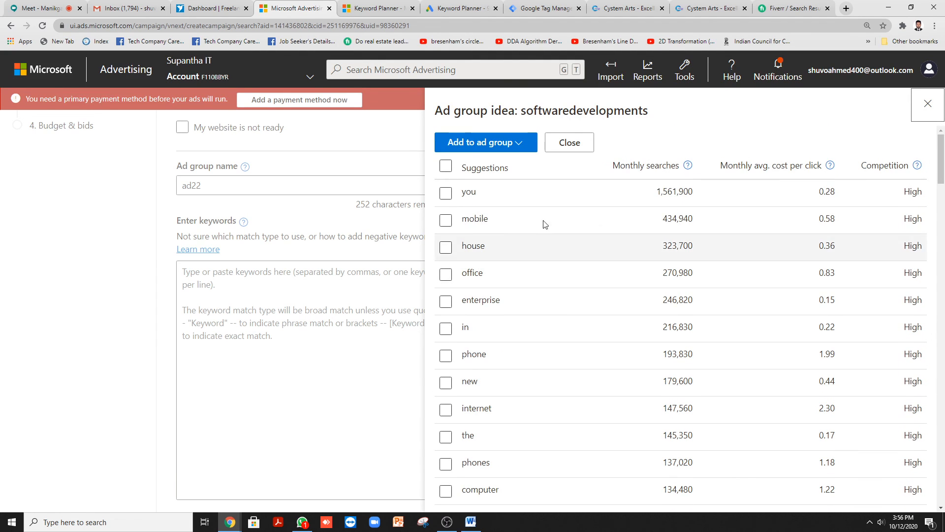
click(447, 221)
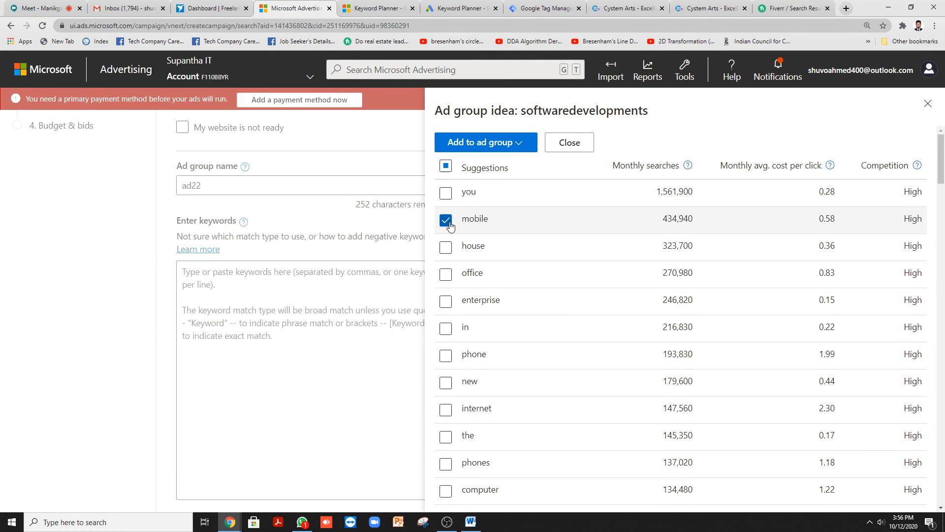
click(511, 144)
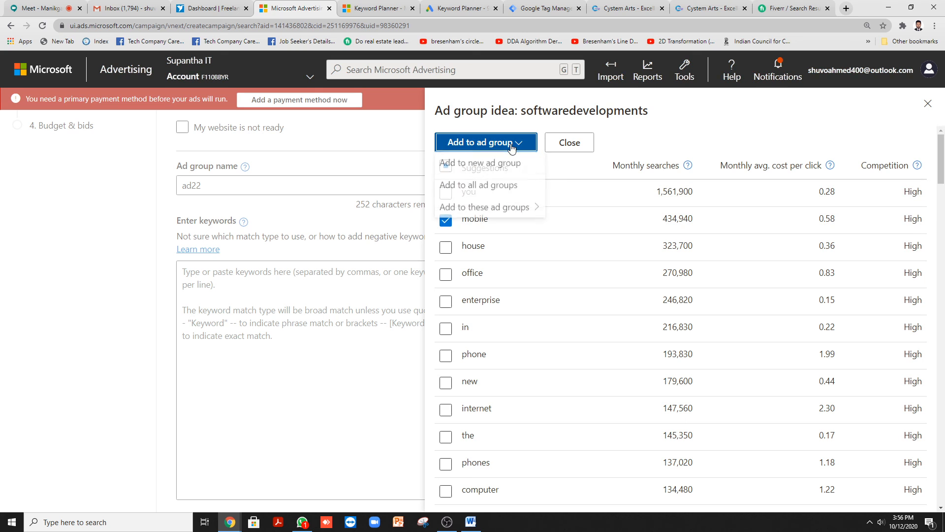
click(487, 208)
click(489, 149)
mouse_move(488, 208)
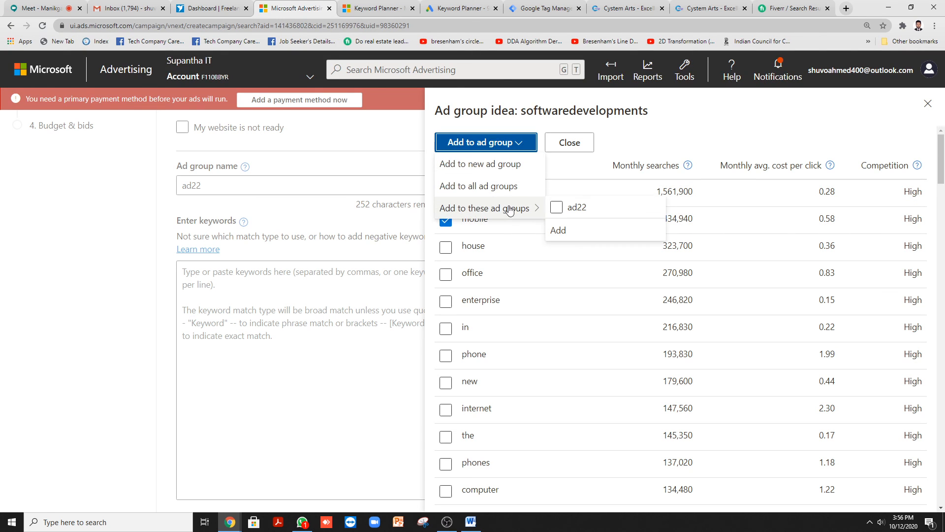
click(556, 208)
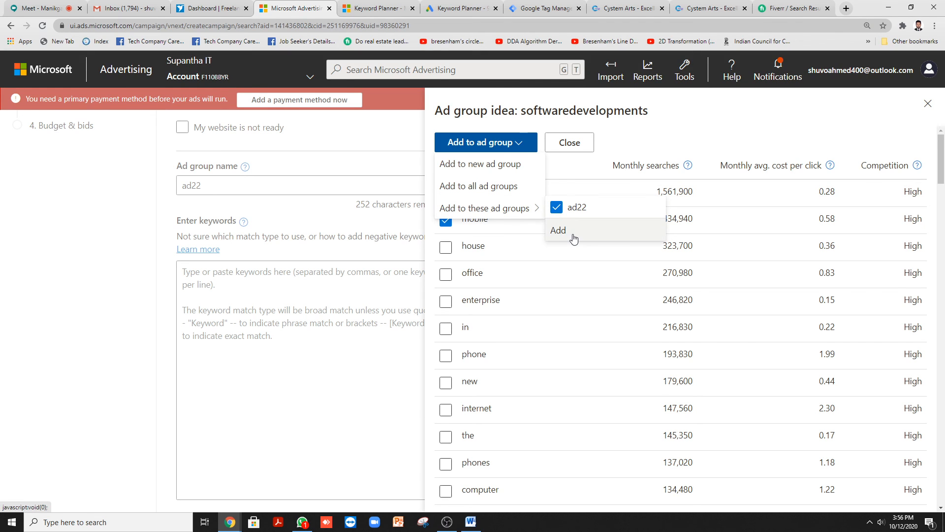
click(573, 237)
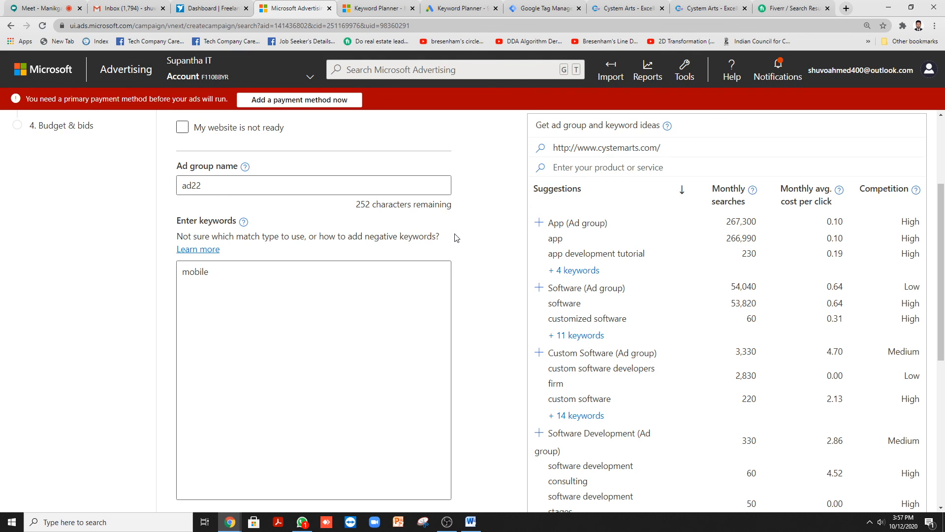
Step: Add a second ad group to the campaign and name it AD333
scroll(442, 252, down, 5)
scroll(285, 339, down, 2)
scroll(285, 339, up, 2)
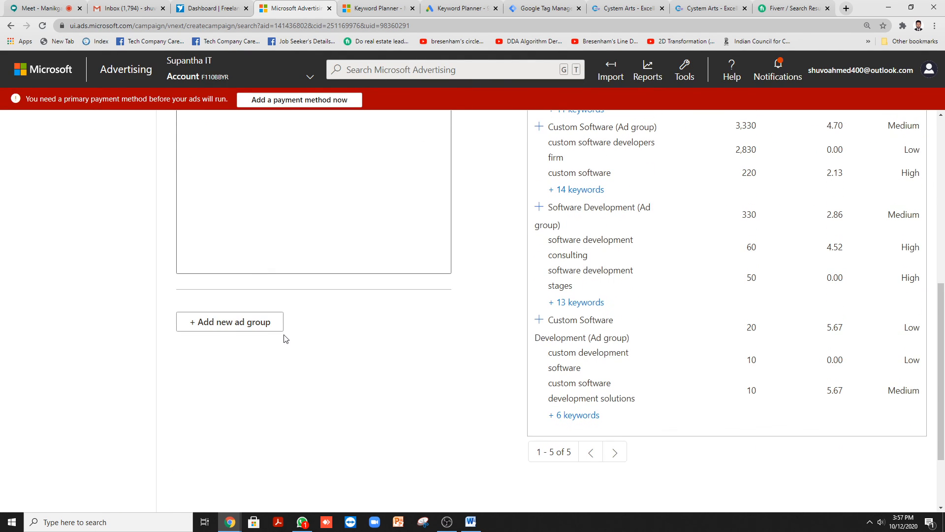
click(241, 326)
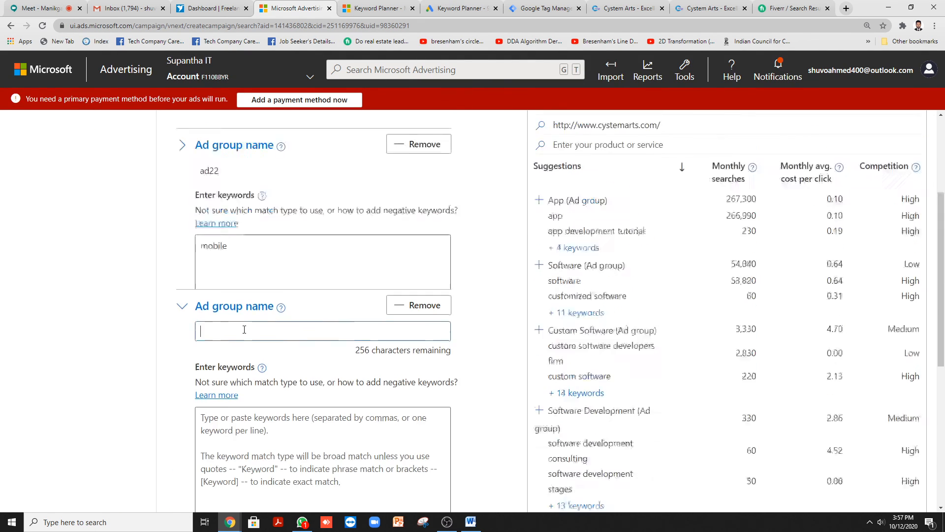
text(AD)
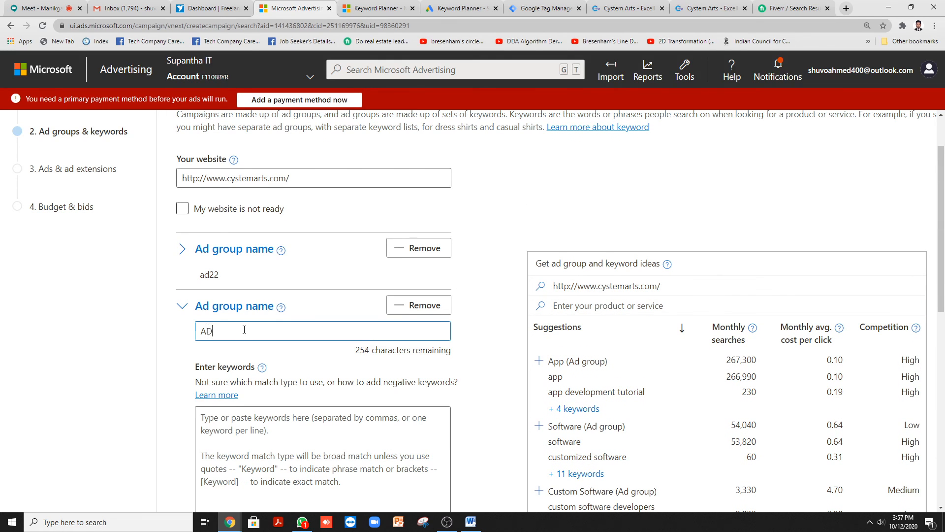
text(333)
Step: Add the keyword "custom software" from the Custom Software idea to AD333 and save the ad groups to continue to the ads
scroll(246, 325, down, 5)
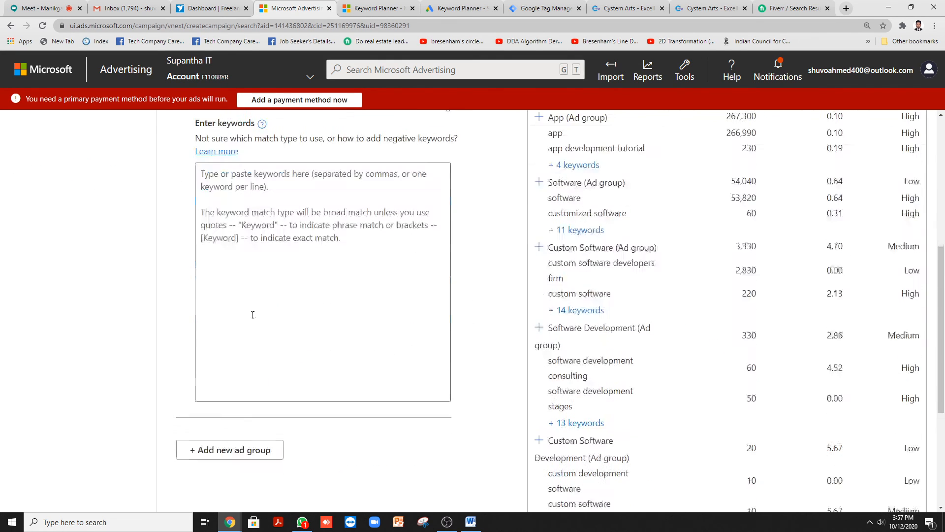
click(570, 312)
click(445, 221)
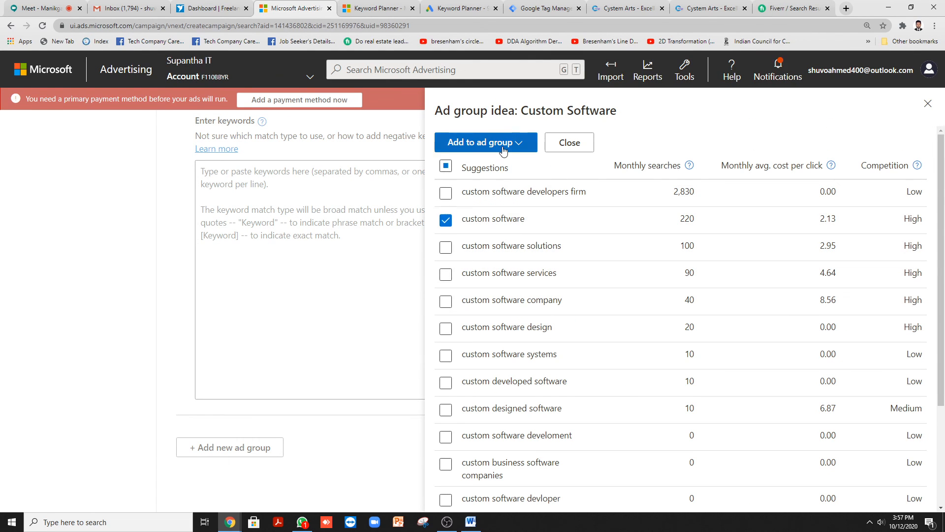
click(485, 143)
mouse_move(492, 207)
click(557, 229)
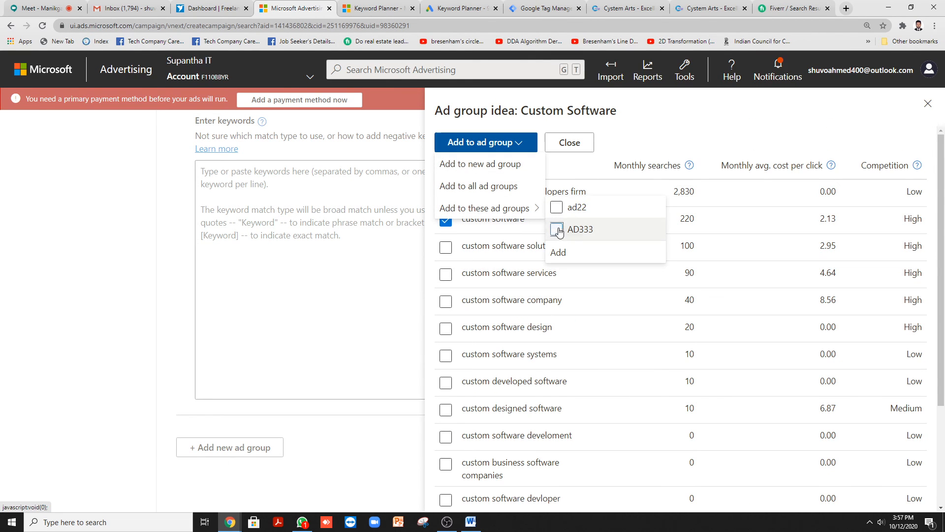
click(558, 253)
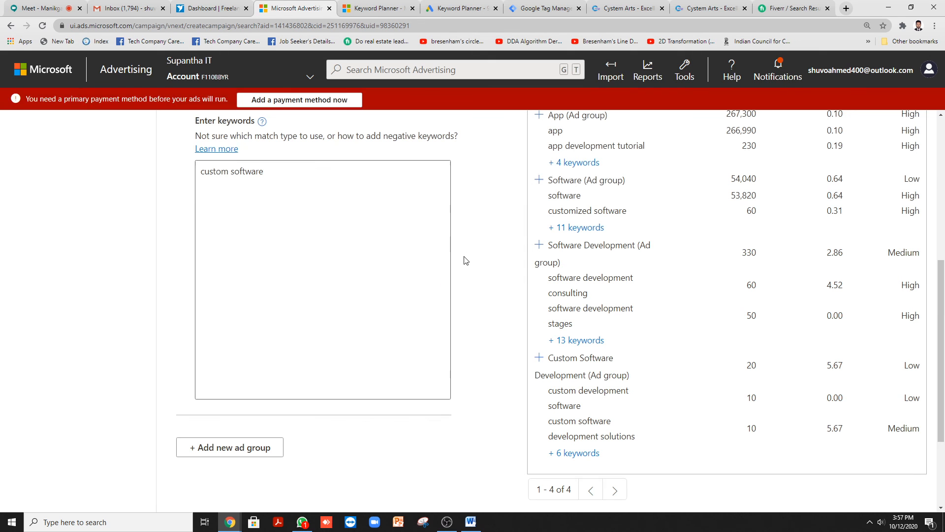
scroll(374, 261, down, 3)
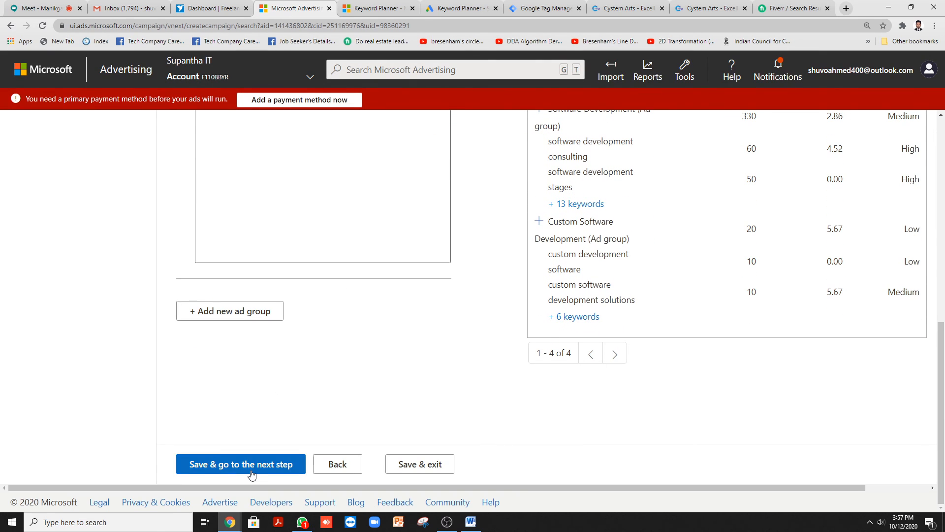
click(249, 468)
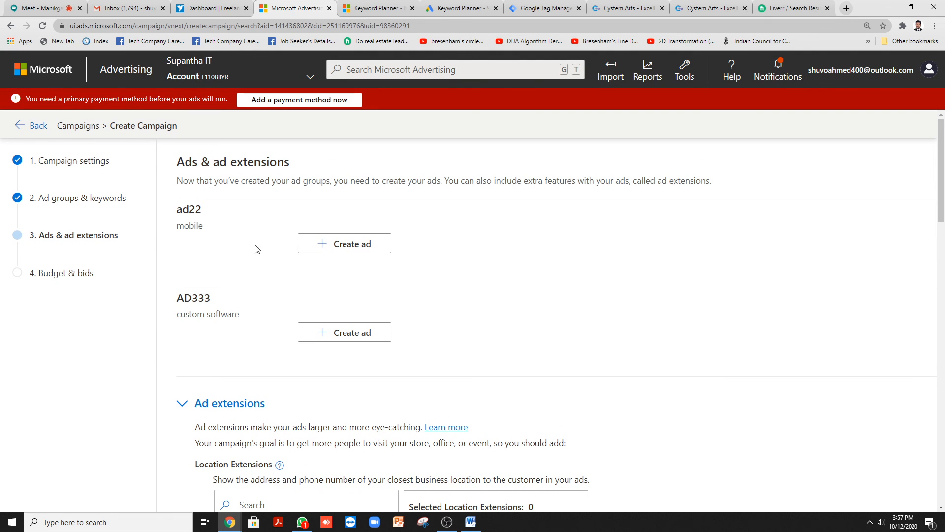
click(346, 246)
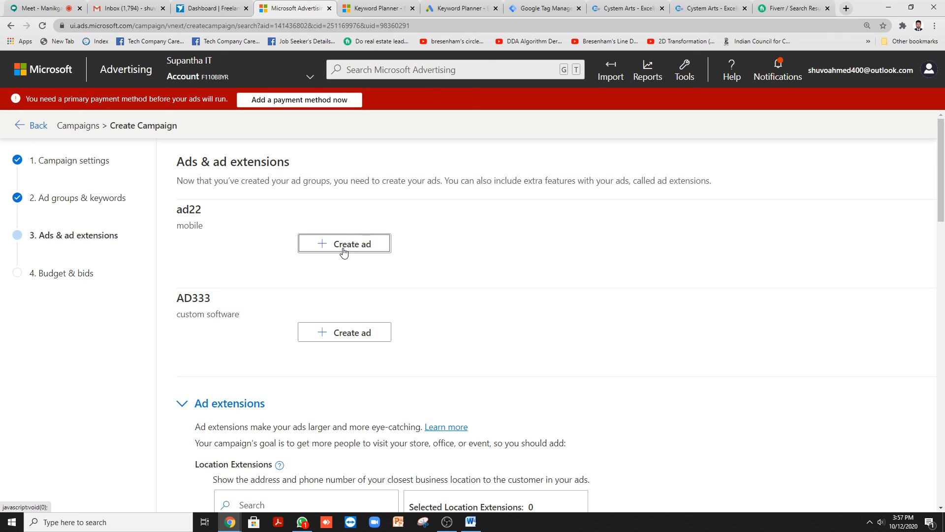
click(343, 249)
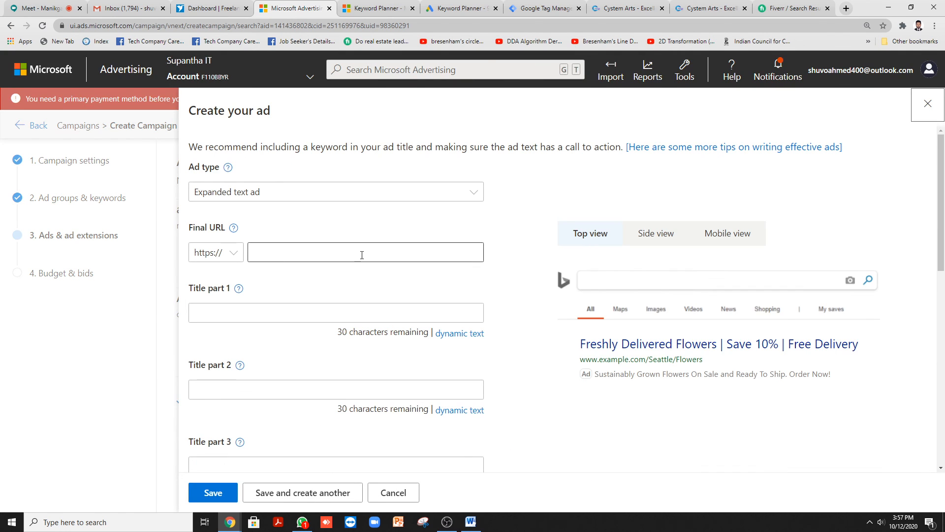
click(358, 258)
key(ctrl+v)
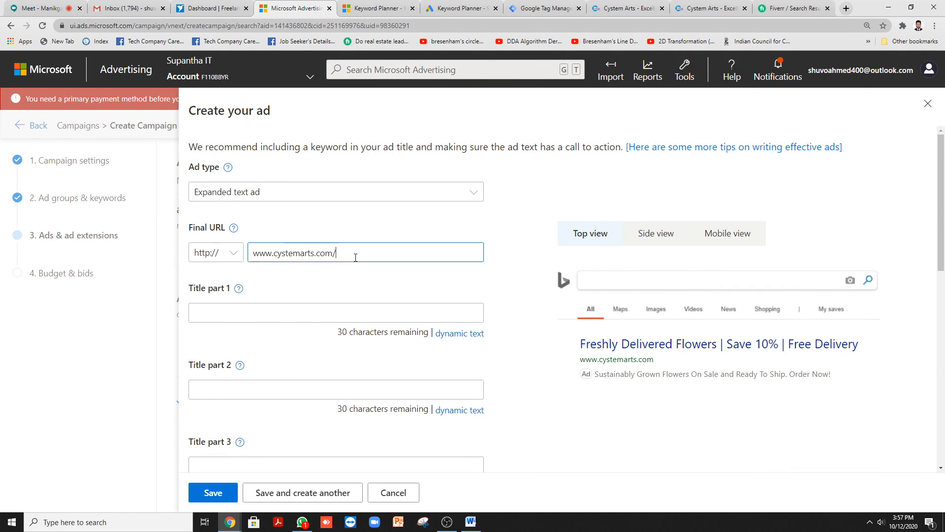
Step: Set the ad's three title parts to werwerewr, werwerwe and gtyutu
click(265, 313)
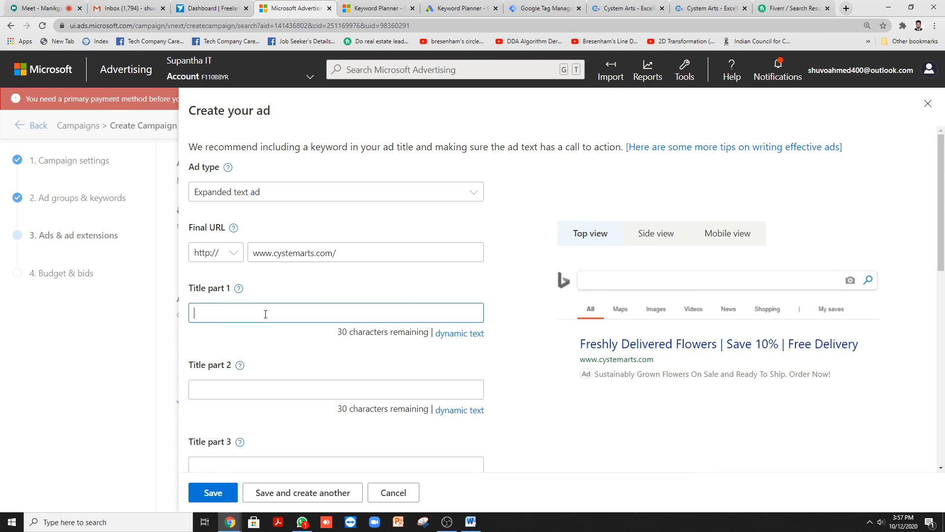
text(erw)
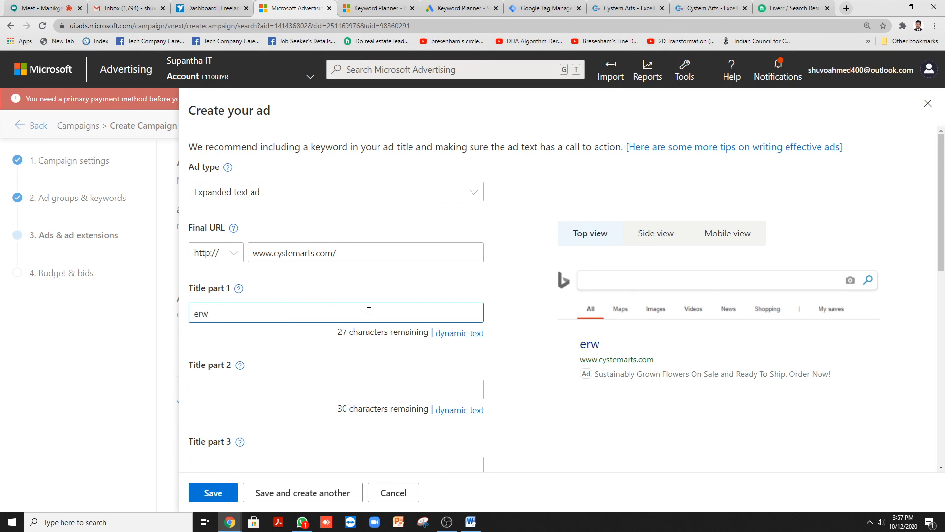
key(BackSpace)
key(BackSpace)
key(BackSpace)
text(werwerewr)
scroll(640, 307, down, 3)
click(244, 238)
text(werwe)
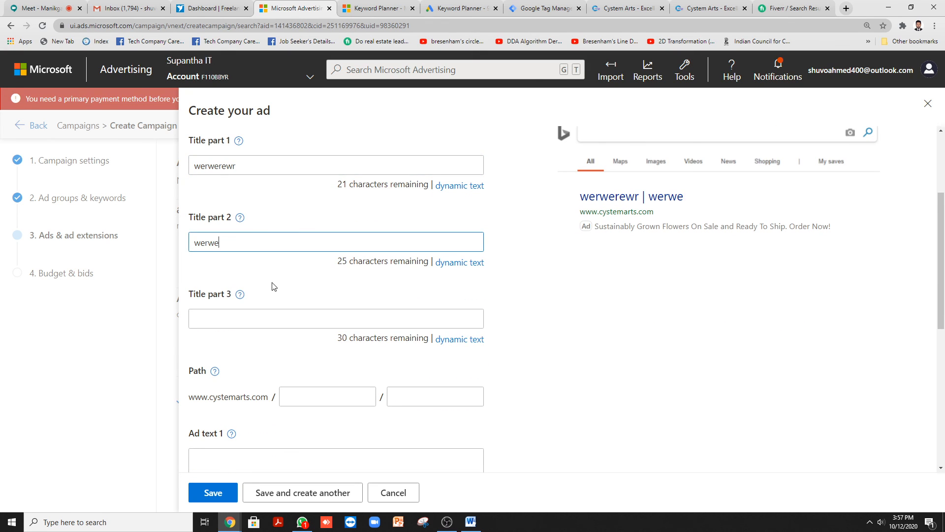
text(rwe)
click(234, 319)
text(gtyutu)
Step: Enter ytuytutyu as the first ad text and ewrtertret as the second ad text
scroll(264, 291, down, 5)
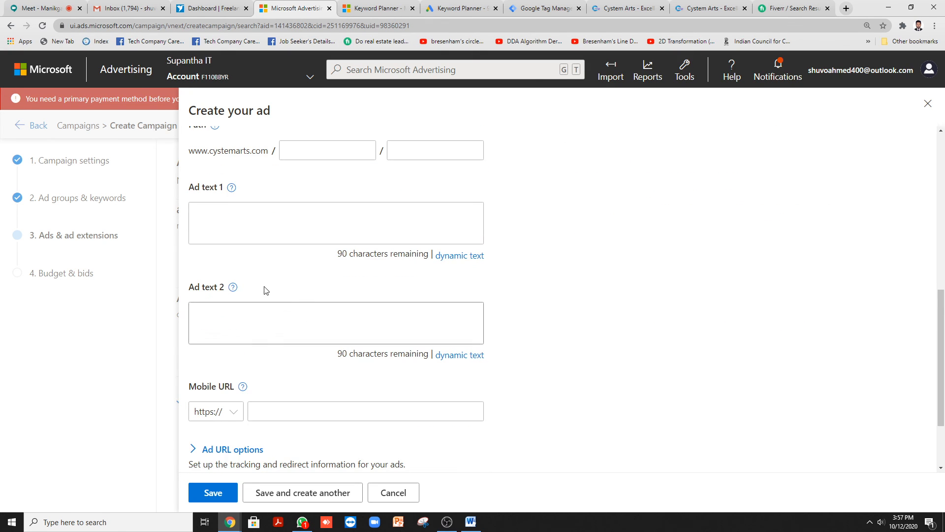
click(244, 228)
text(ytuytutyu)
click(274, 314)
text(ewrter)
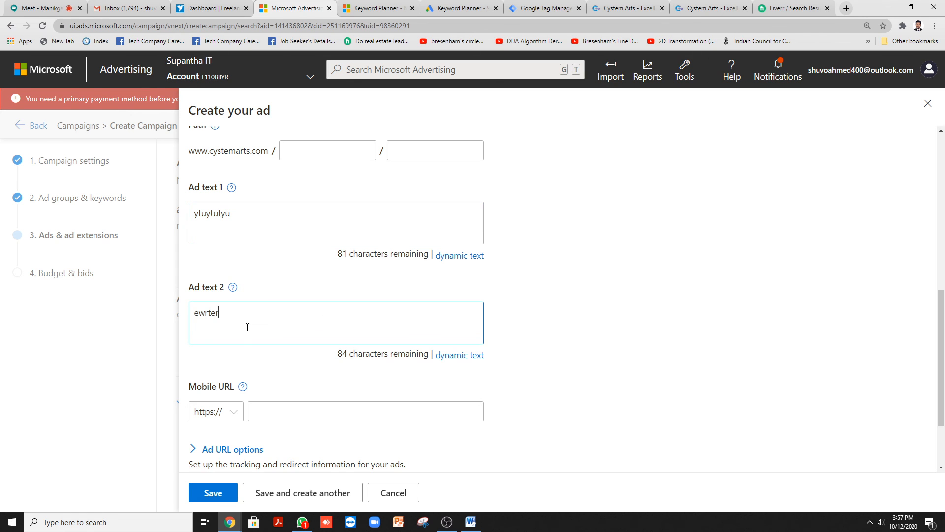
text(tret)
scroll(247, 327, down, 2)
click(254, 317)
text(www.cystemarts.com/)
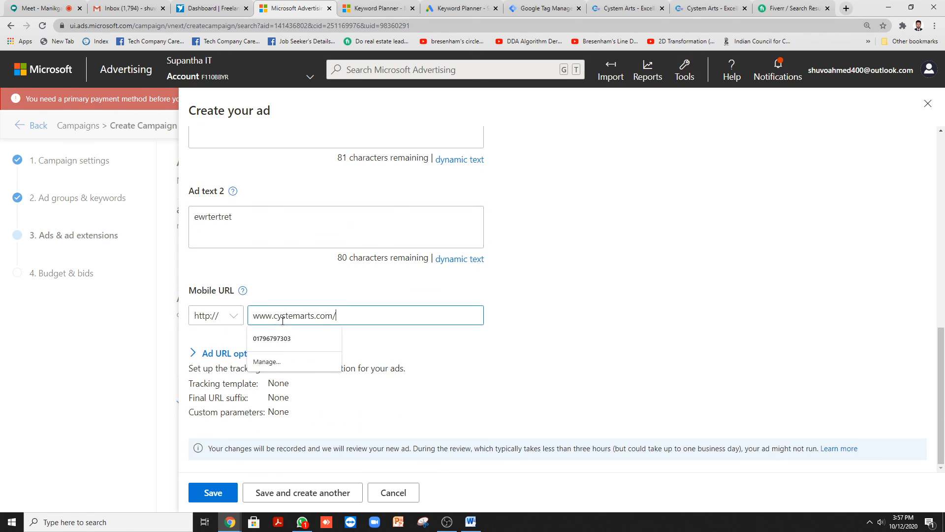
click(542, 307)
Step: Review the ad's preview and entered details, and save the ad with the option to create another
scroll(546, 296, up, 7)
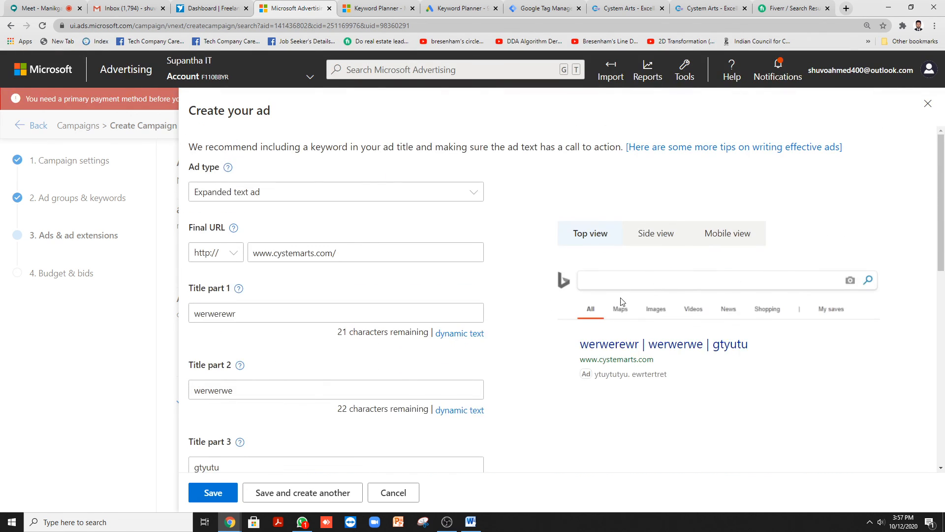
scroll(622, 303, down, 3)
scroll(696, 321, up, 1)
scroll(698, 320, down, 5)
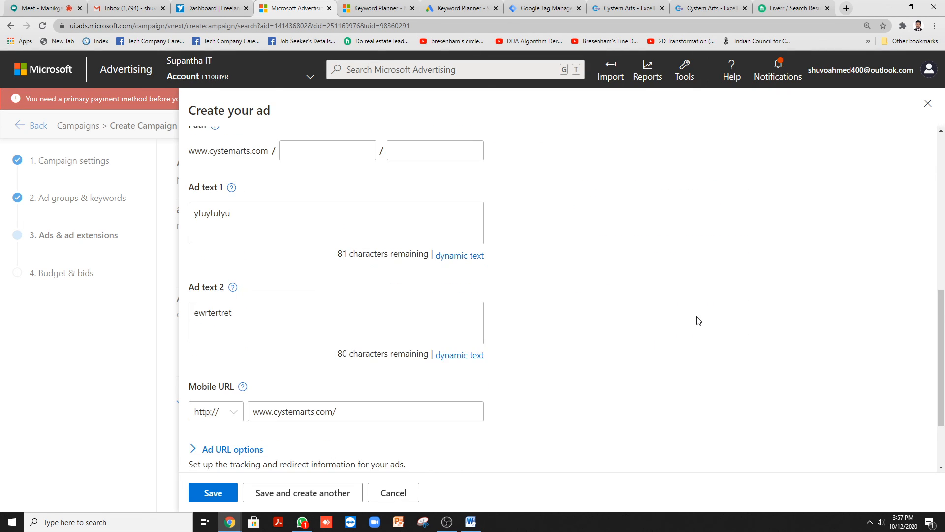
scroll(696, 321, down, 2)
click(303, 493)
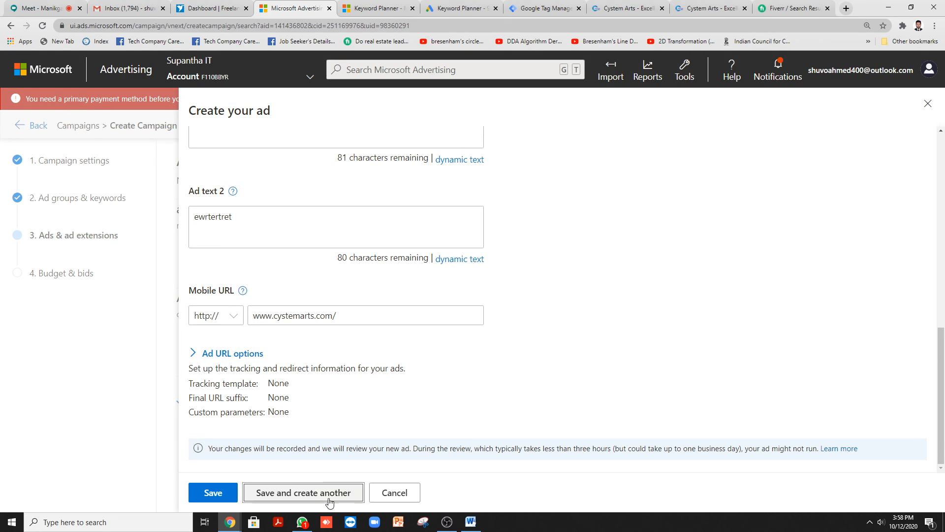
click(394, 493)
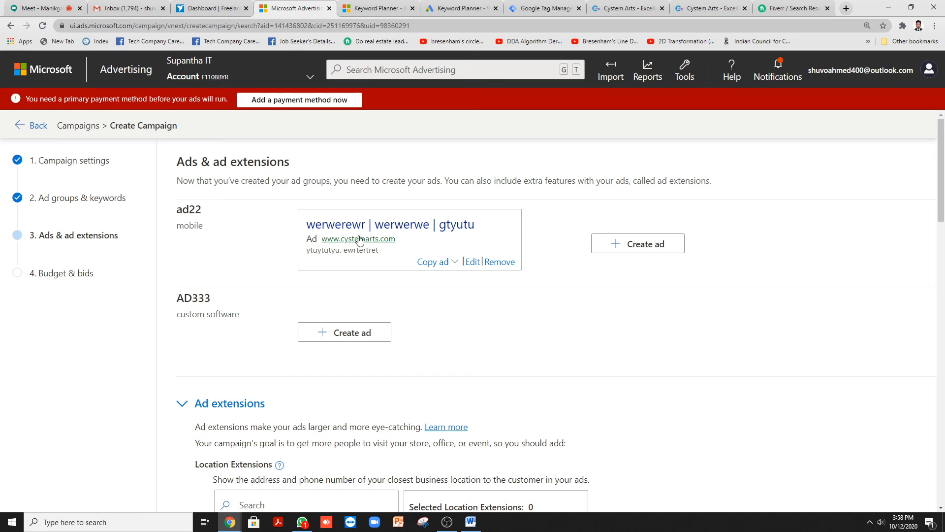
click(350, 340)
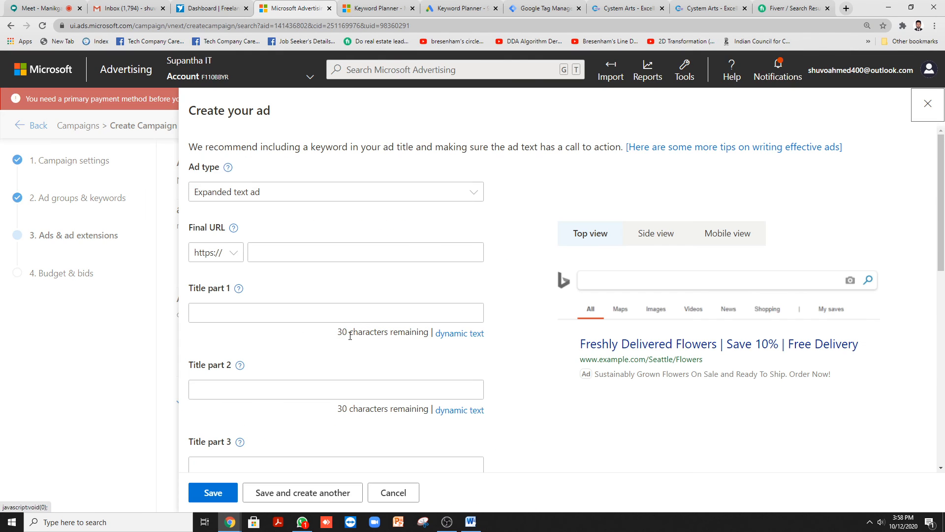
click(283, 248)
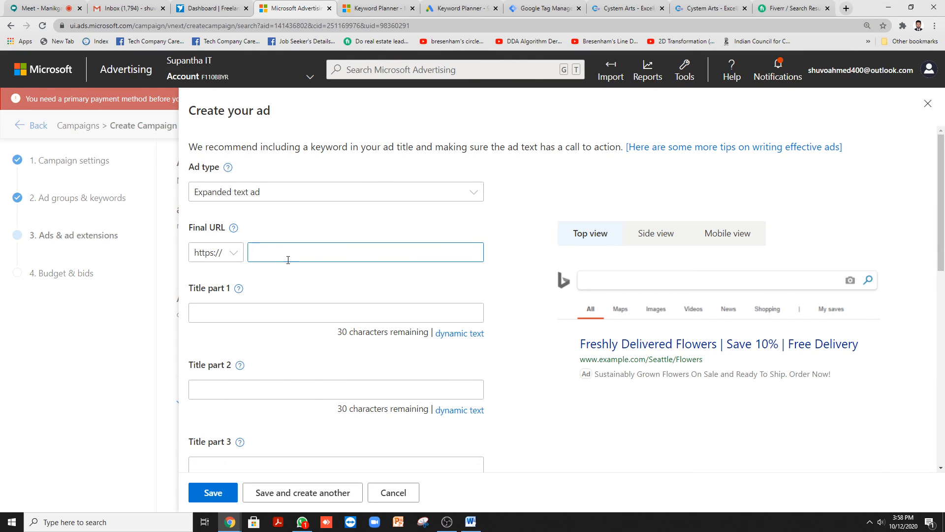
text(www.cystemarts.com/)
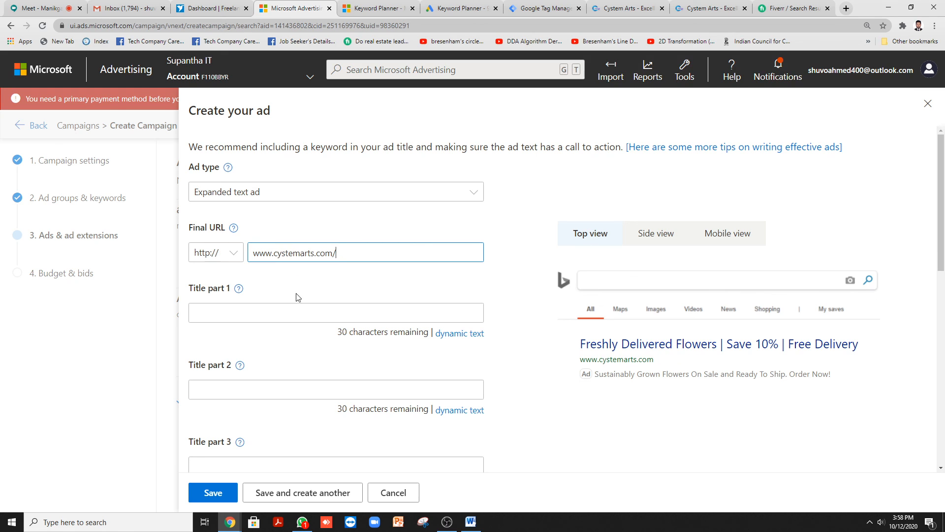
Step: Set the AD333 ad's three title parts to hyftghyut, yuytutu and ytuytuty
click(268, 313)
text(hyftghyut)
click(245, 391)
text(yuytutu)
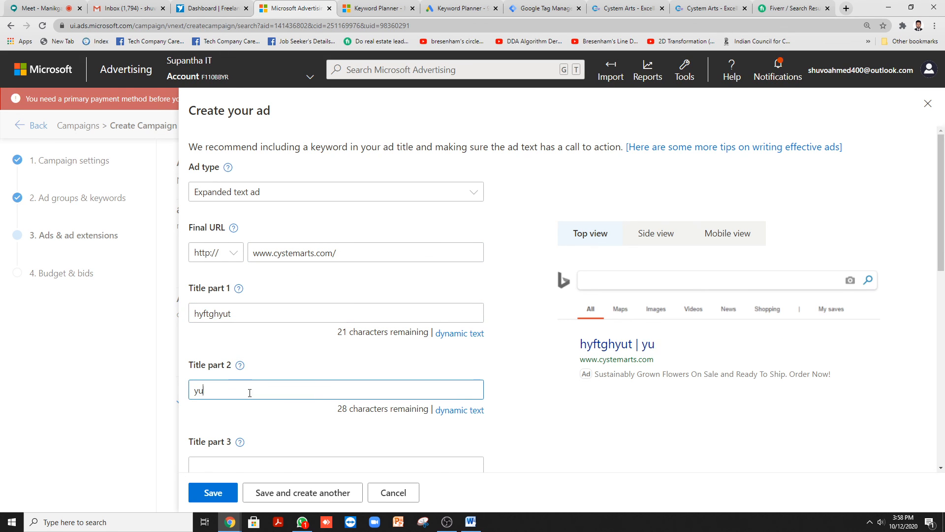
scroll(272, 341, down, 3)
click(253, 319)
text(ytuytutu)
Step: Enter ytuytu as the AD333 ad's first ad text and rtyrty as its second ad text
scroll(282, 329, down, 4)
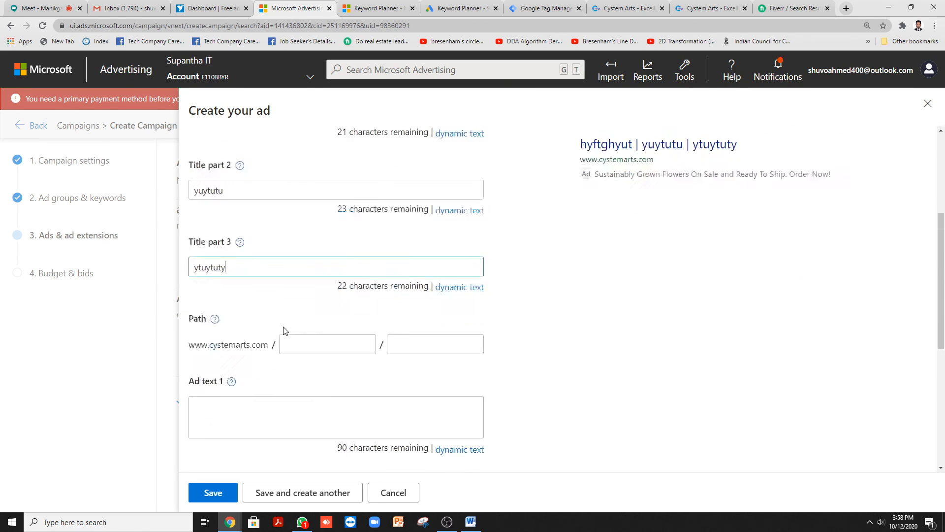
click(241, 259)
text(ytuytu)
click(274, 382)
text(rtyrty)
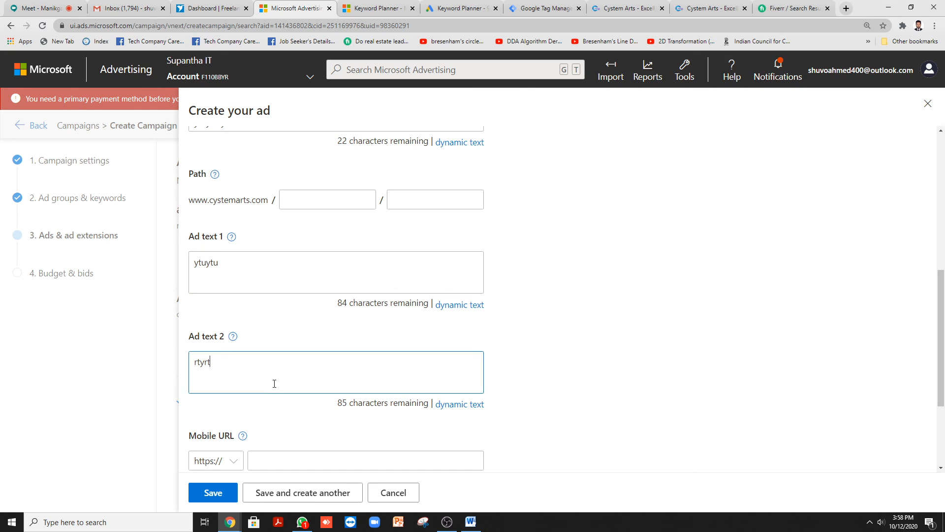
scroll(274, 381, down, 3)
click(285, 310)
text(www.cystemarts.com/)
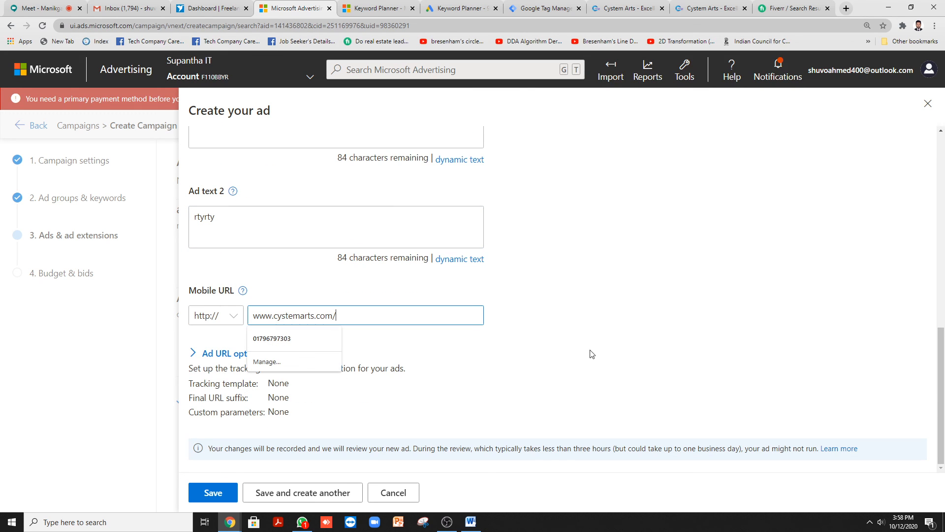
click(415, 494)
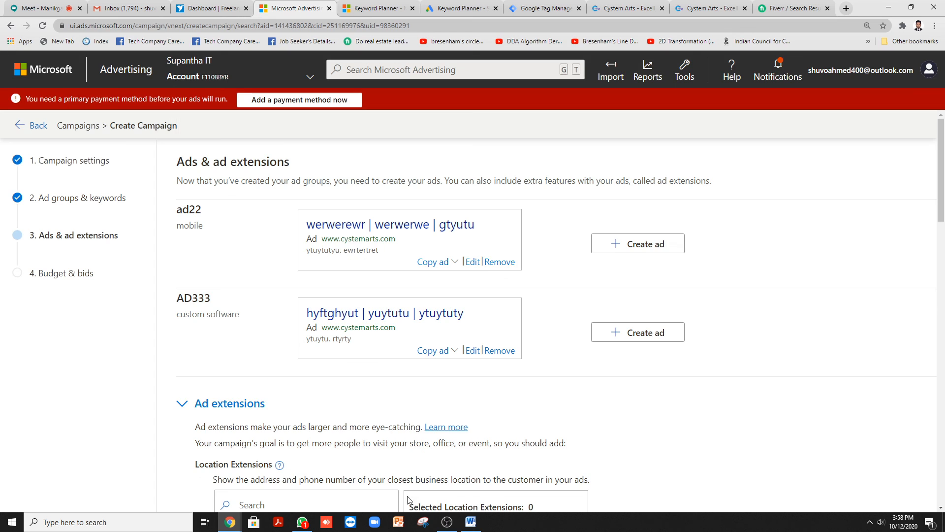
Step: Leave the ad extensions unset, save the ads and continue to the budget and bids stage
scroll(618, 380, down, 12)
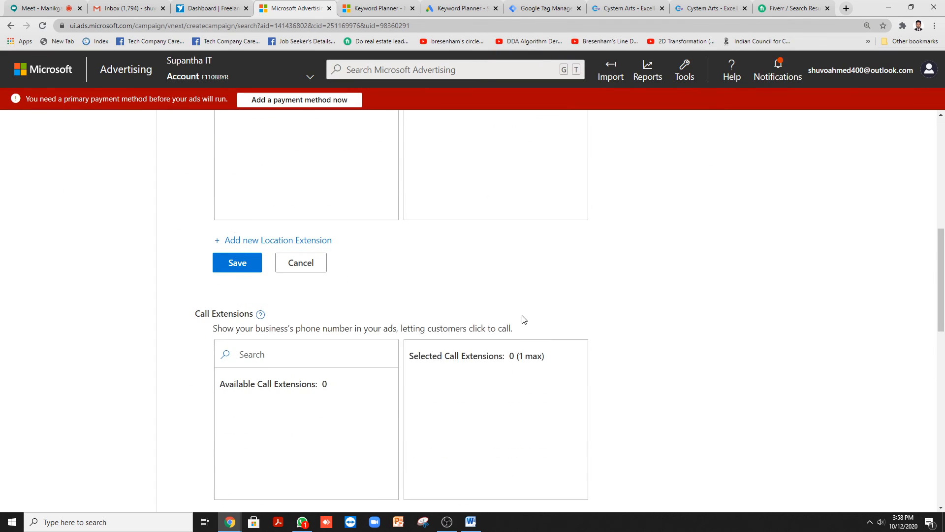
scroll(525, 321, down, 10)
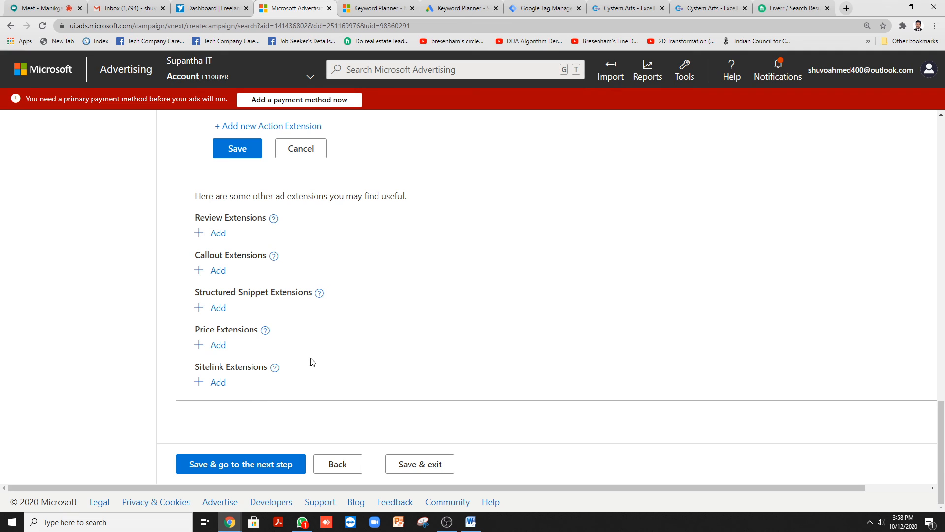
click(227, 468)
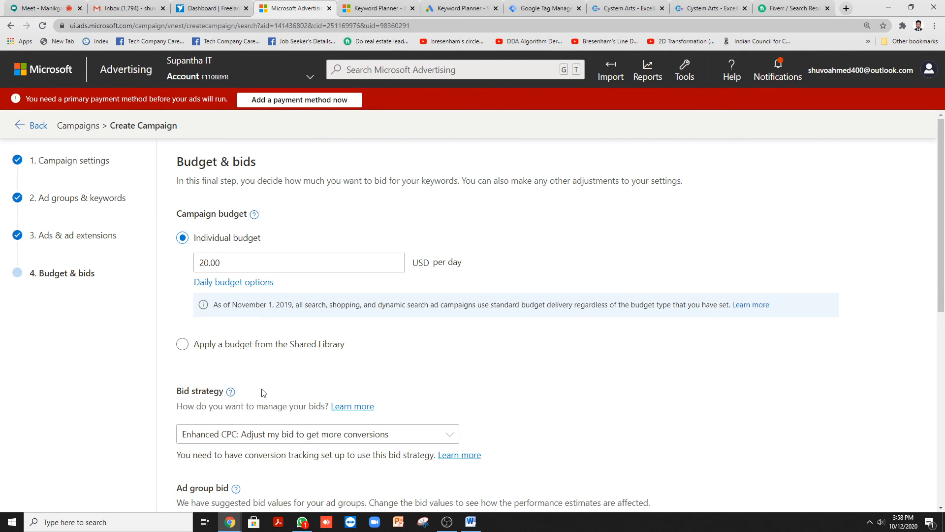
Step: Review the campaign budget, bid strategy and ad group estimates, and read the alert on AD333's bid
scroll(249, 322, down, 2)
scroll(226, 167, down, 1)
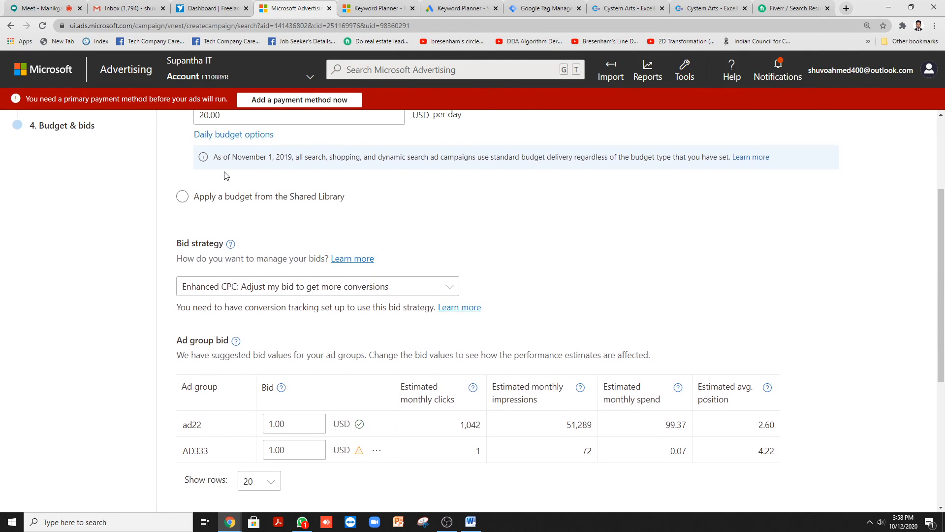
scroll(296, 251, down, 2)
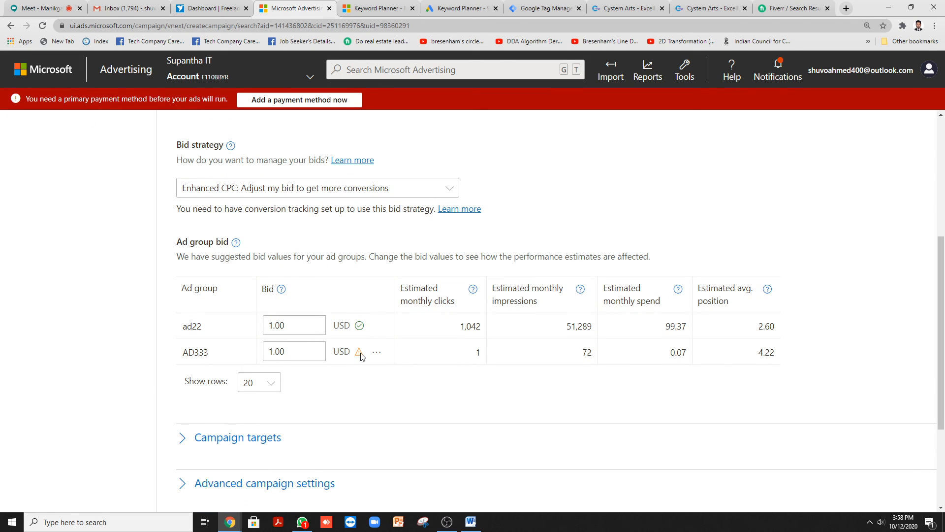
click(377, 353)
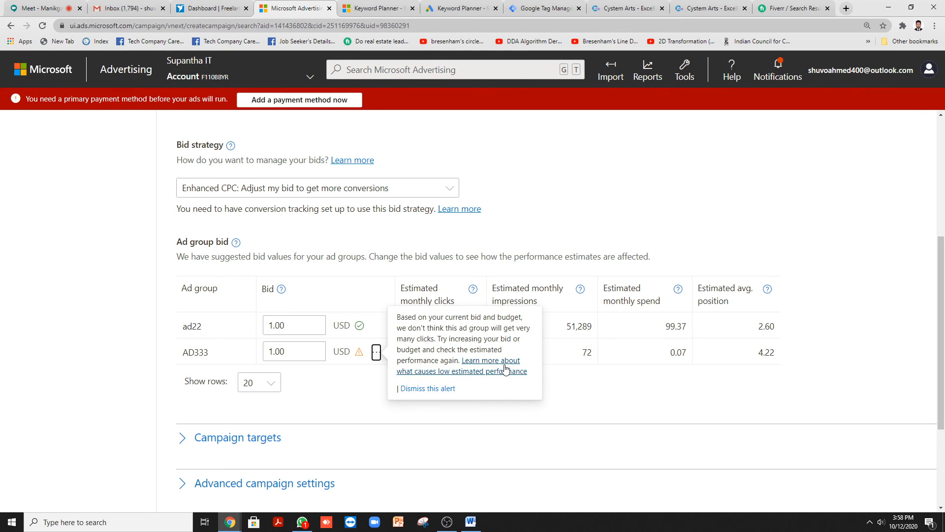
click(361, 393)
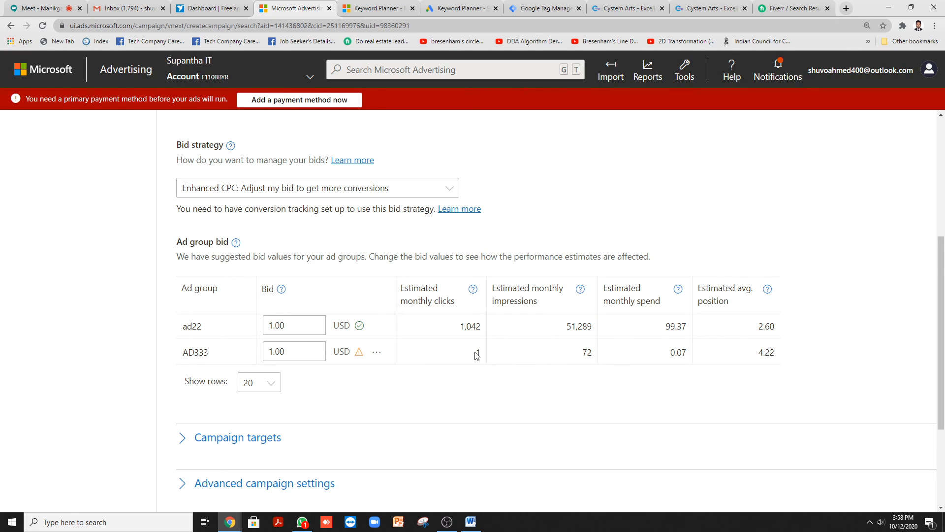
Step: Set the AD333 ad group's bid to 50 USD, expand the campaign targets and check the estimated monthly clicks
double_click(286, 355)
text(5)
click(355, 388)
double_click(282, 356)
click(394, 434)
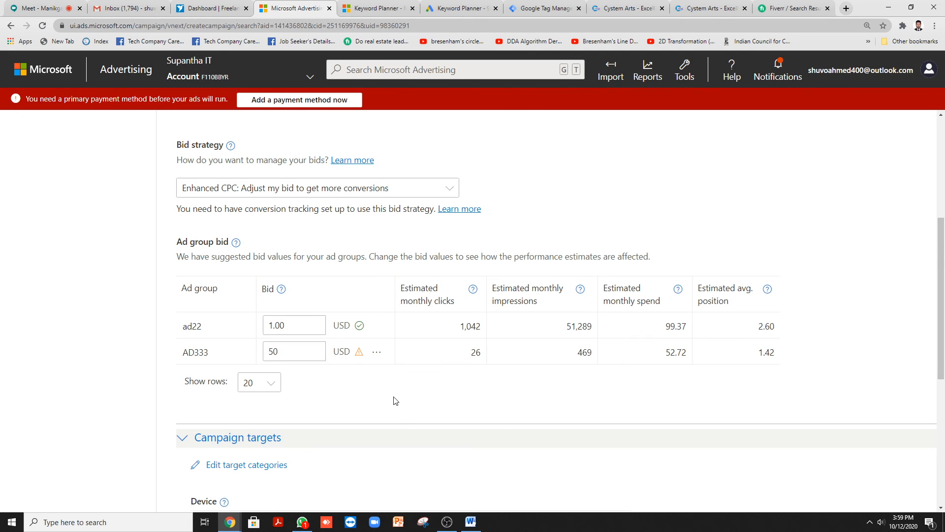
double_click(477, 354)
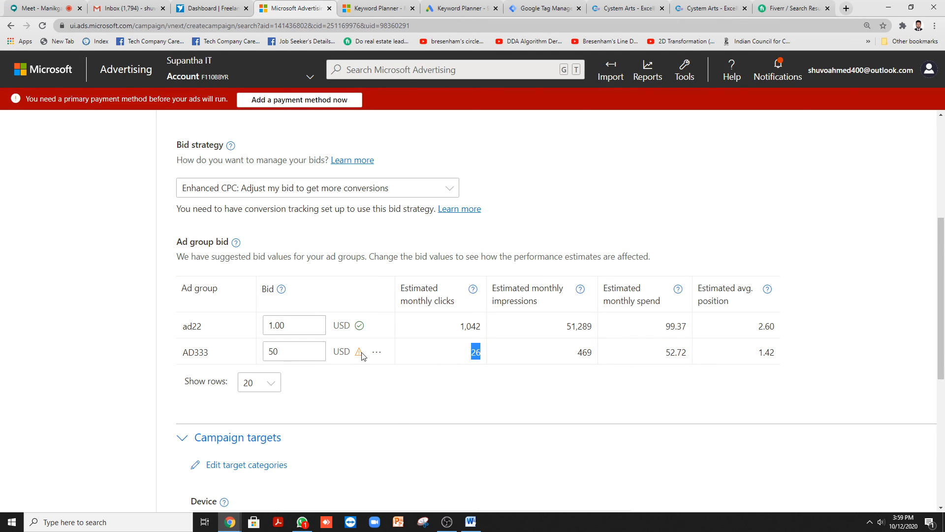
Step: Review the device bid adjustments and advanced campaign settings, and save the campaign
scroll(389, 350, down, 6)
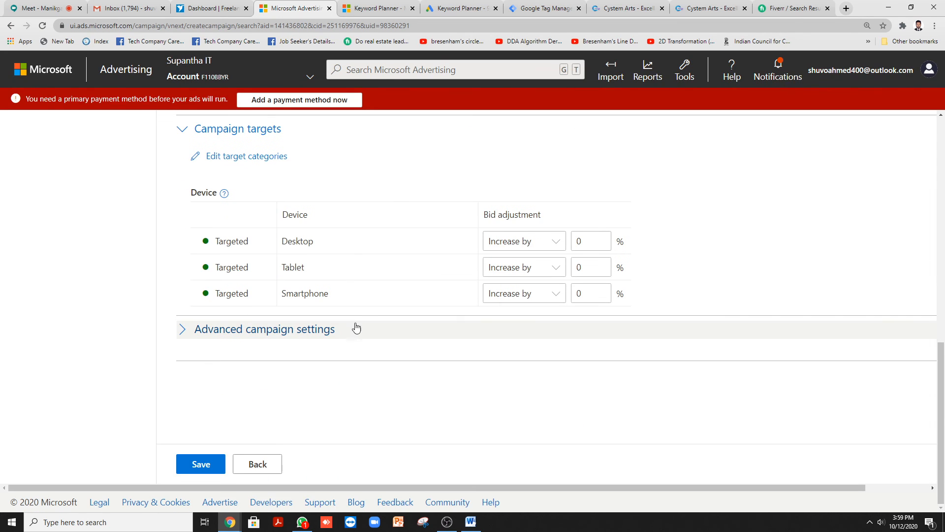
scroll(353, 321, up, 2)
scroll(443, 325, down, 2)
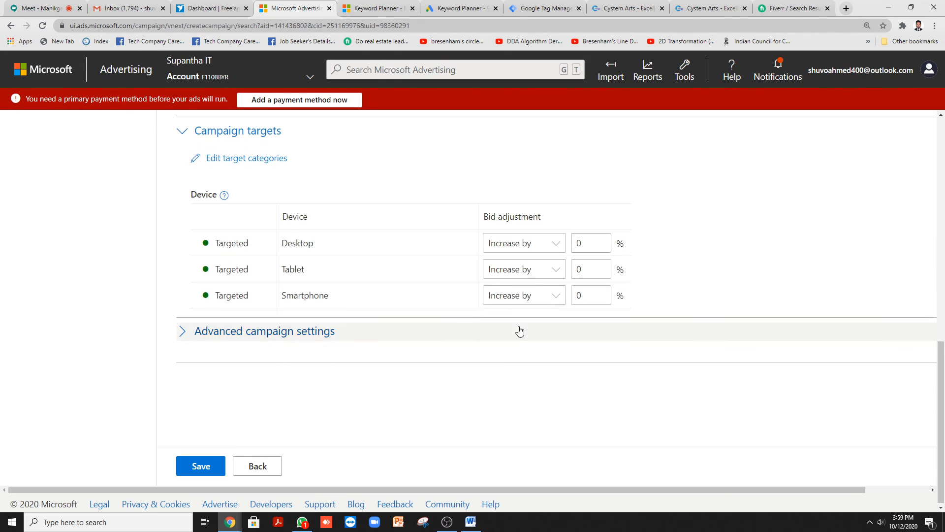
click(264, 331)
scroll(386, 310, down, 9)
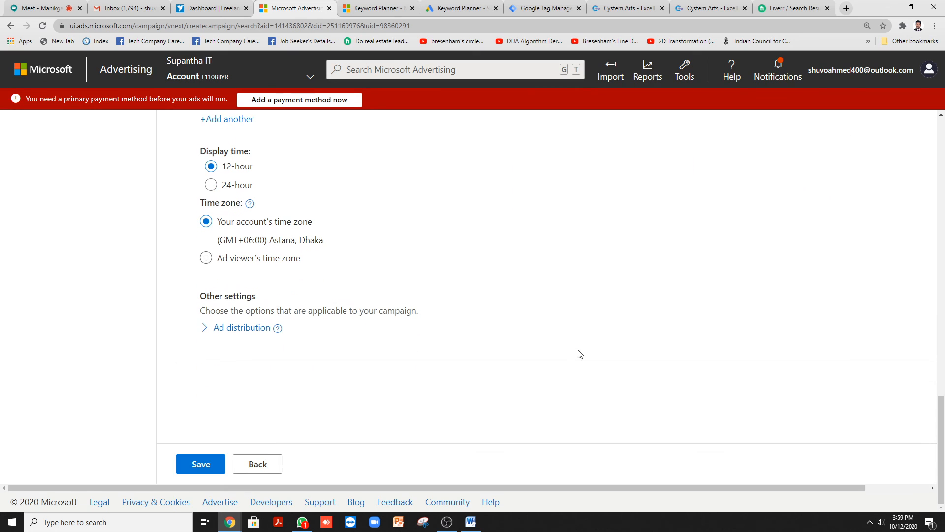
click(179, 465)
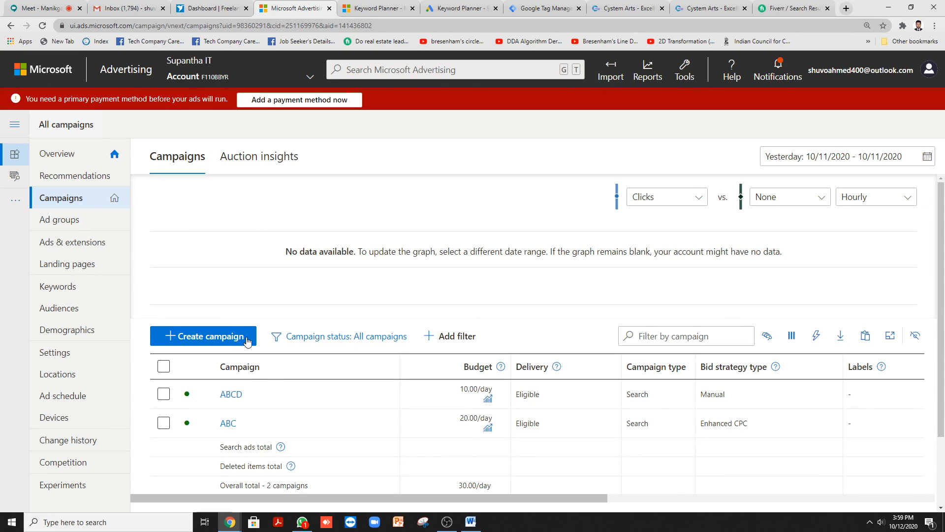
Step: View the goal choices for creating another campaign and return to the account overview
click(214, 340)
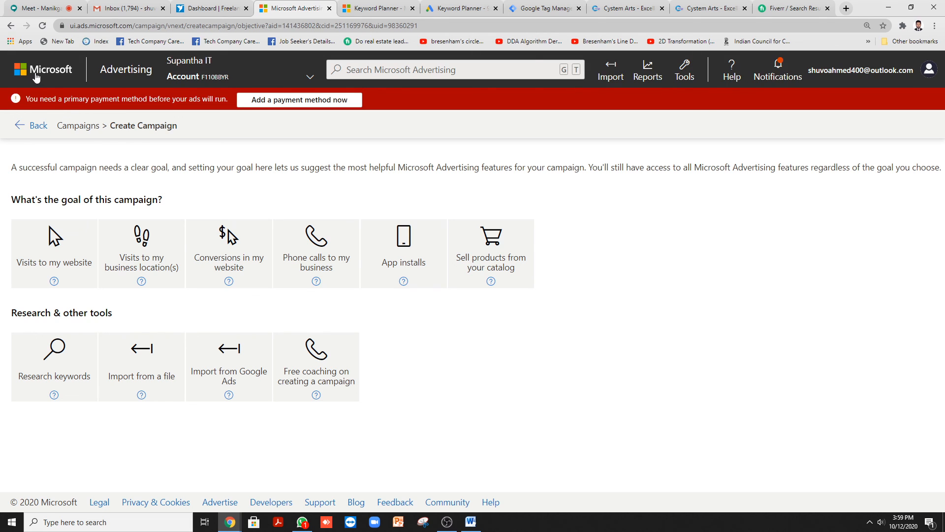
click(34, 74)
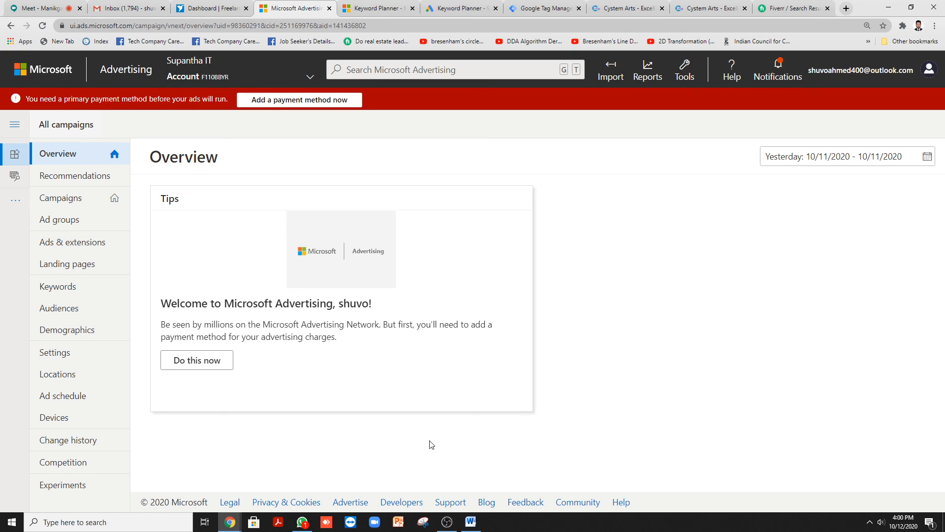
Step: Switch to the Google Meet call, check the running recording in OBS and hide its window again
click(62, 8)
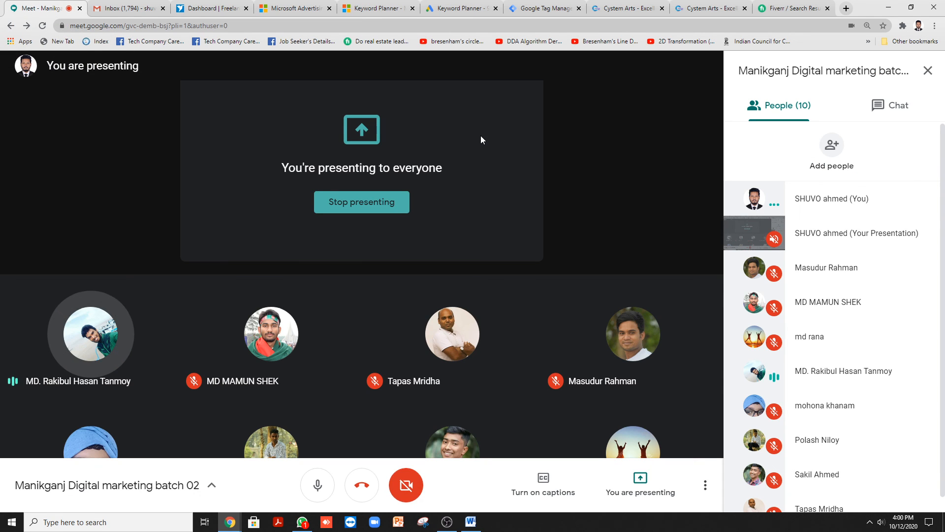
click(446, 521)
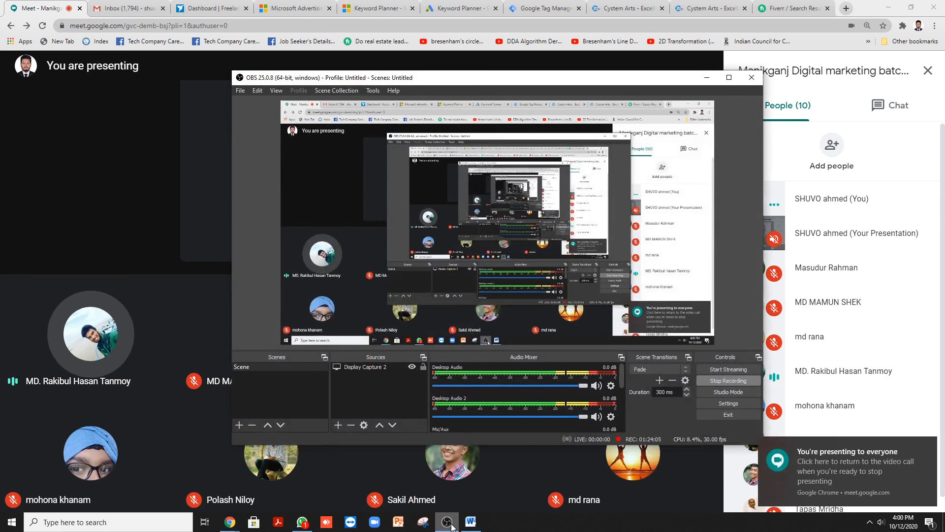
click(448, 522)
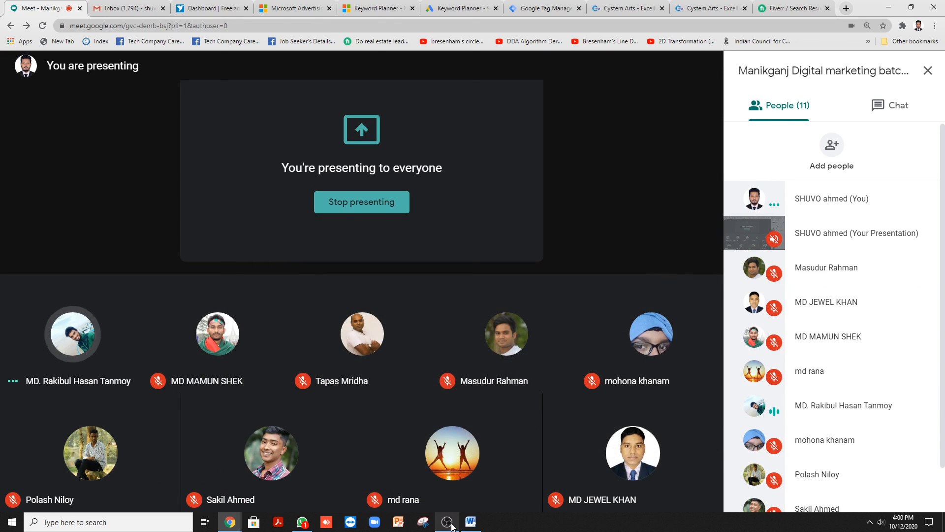